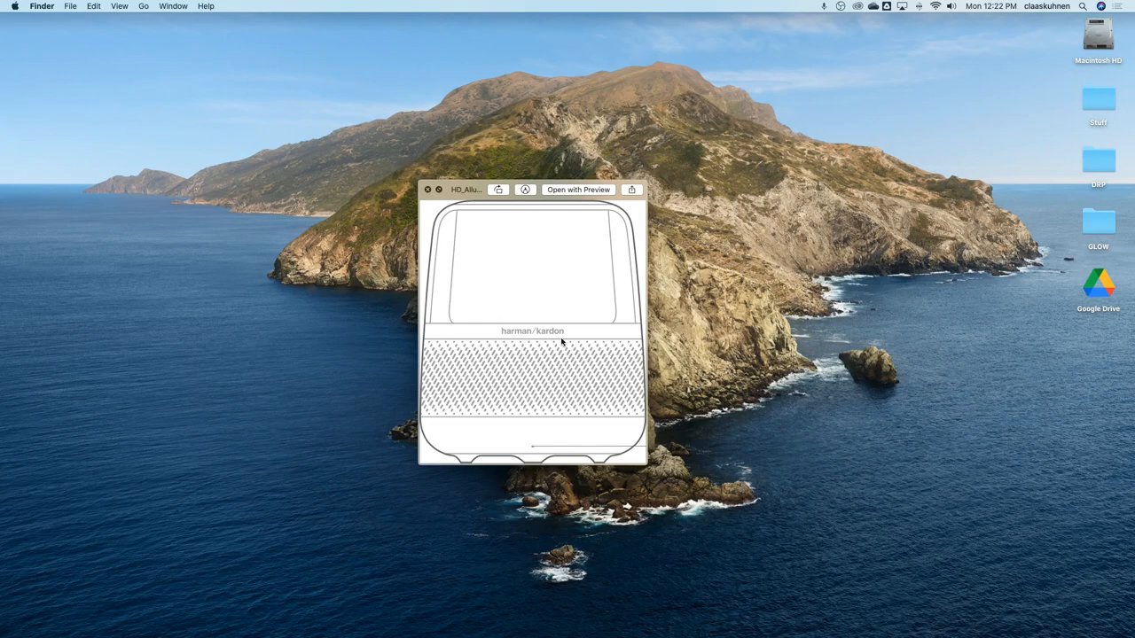
Close the preview of the HD_Allure_Spec drawing and switch to Blender 2.92 Beta.
key(space)
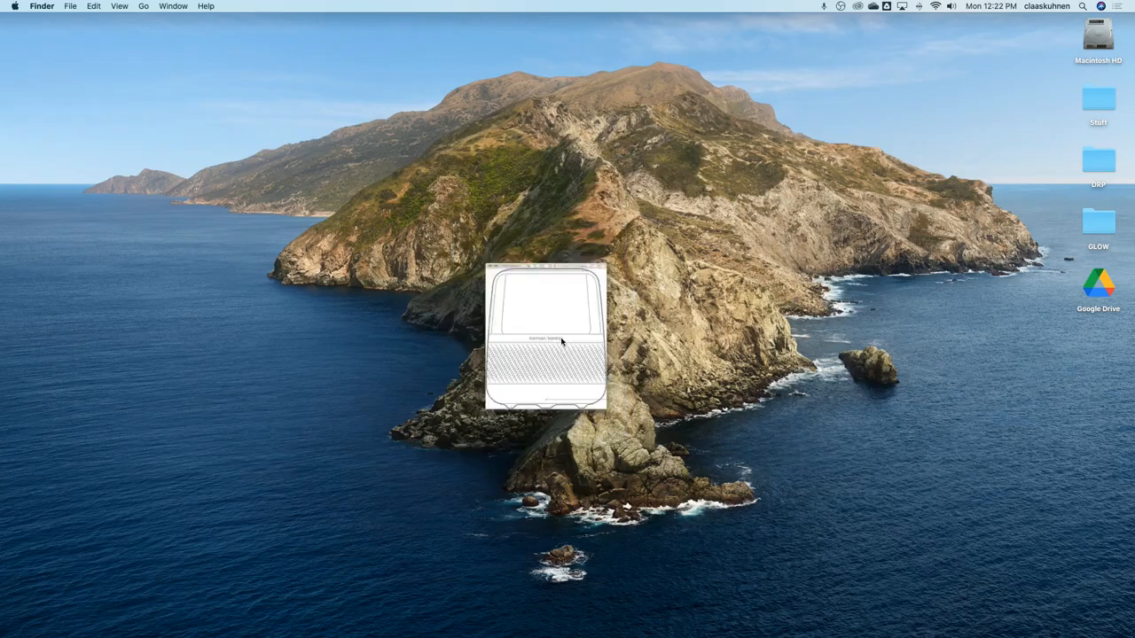
mouse_move(509, 629)
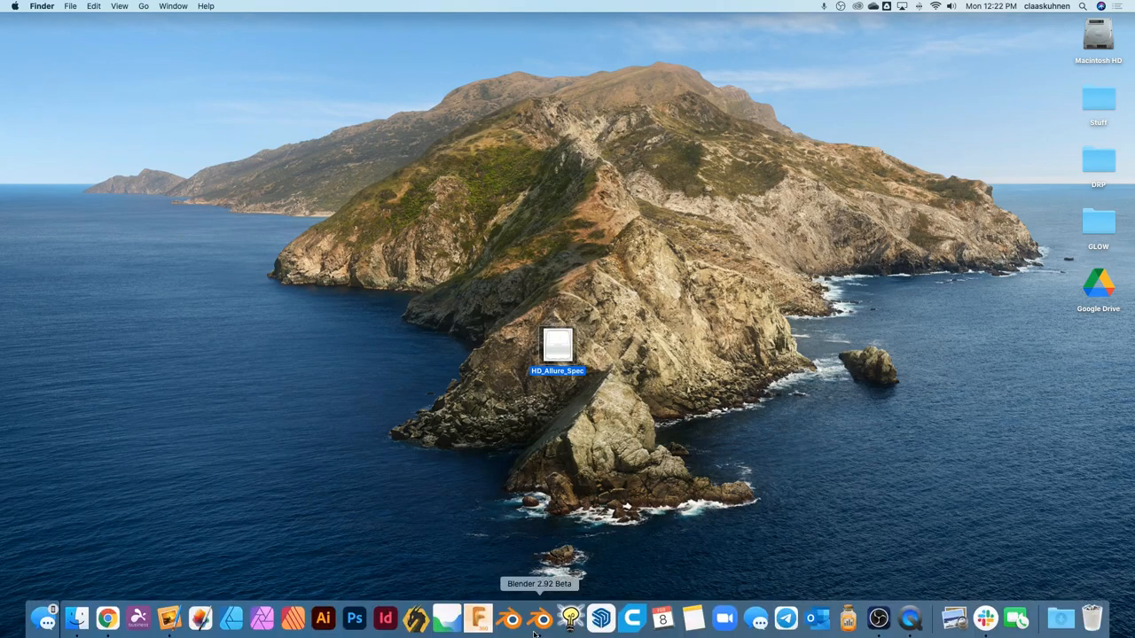
click(537, 625)
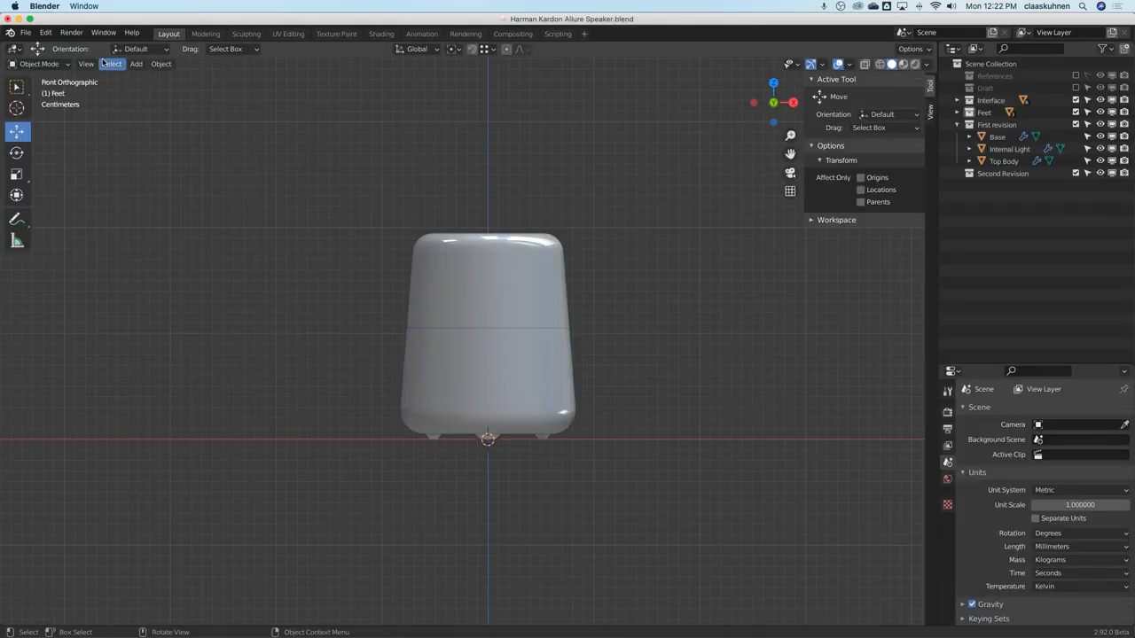
Add HD_Allure_Spec.png from the Desktop folder as a background image aligned to the front view.
click(136, 64)
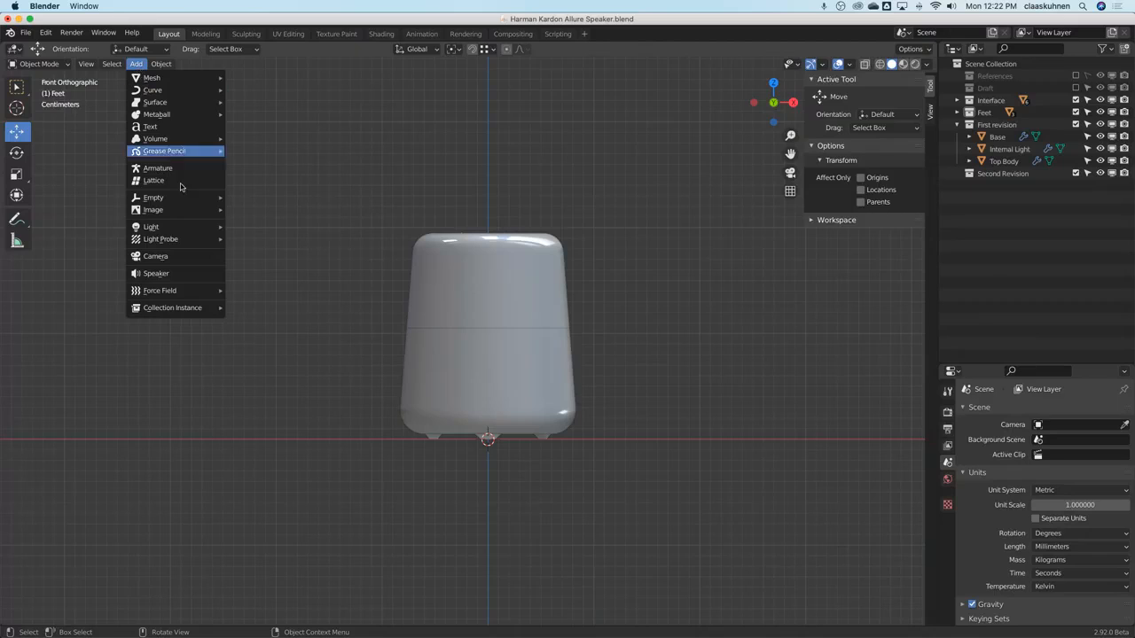
mouse_move(184, 211)
click(235, 222)
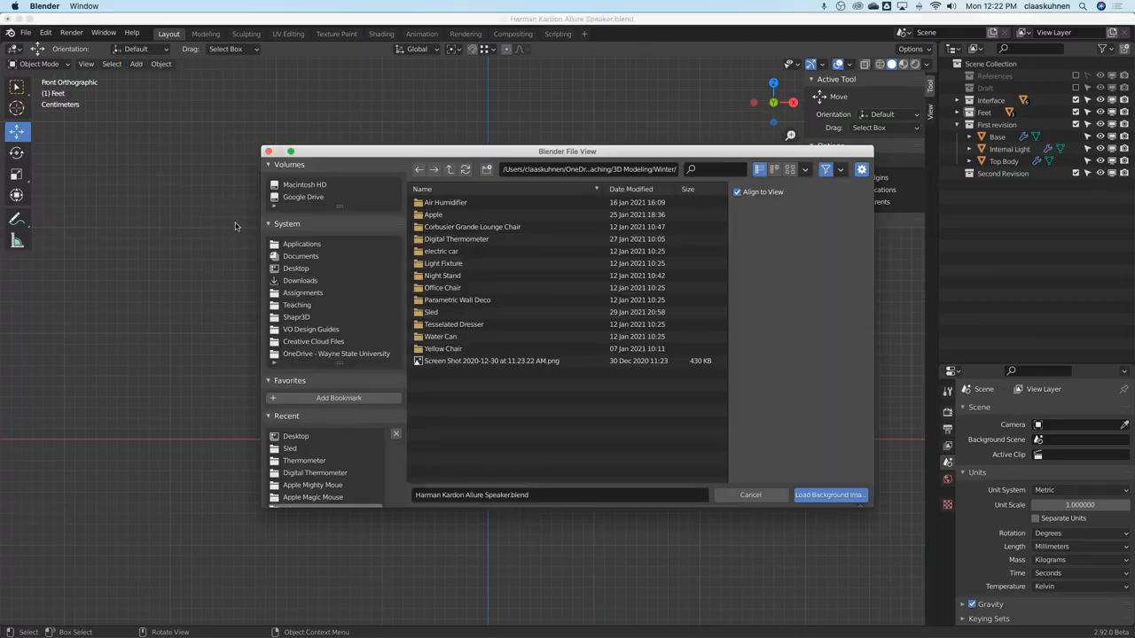
click(295, 268)
click(479, 239)
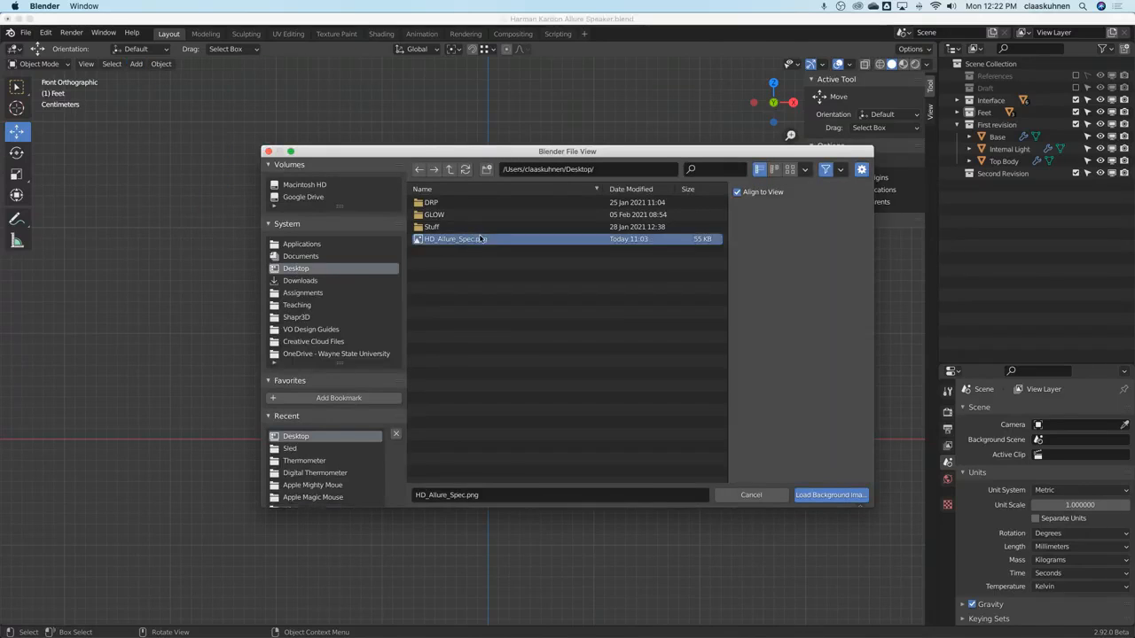
click(833, 495)
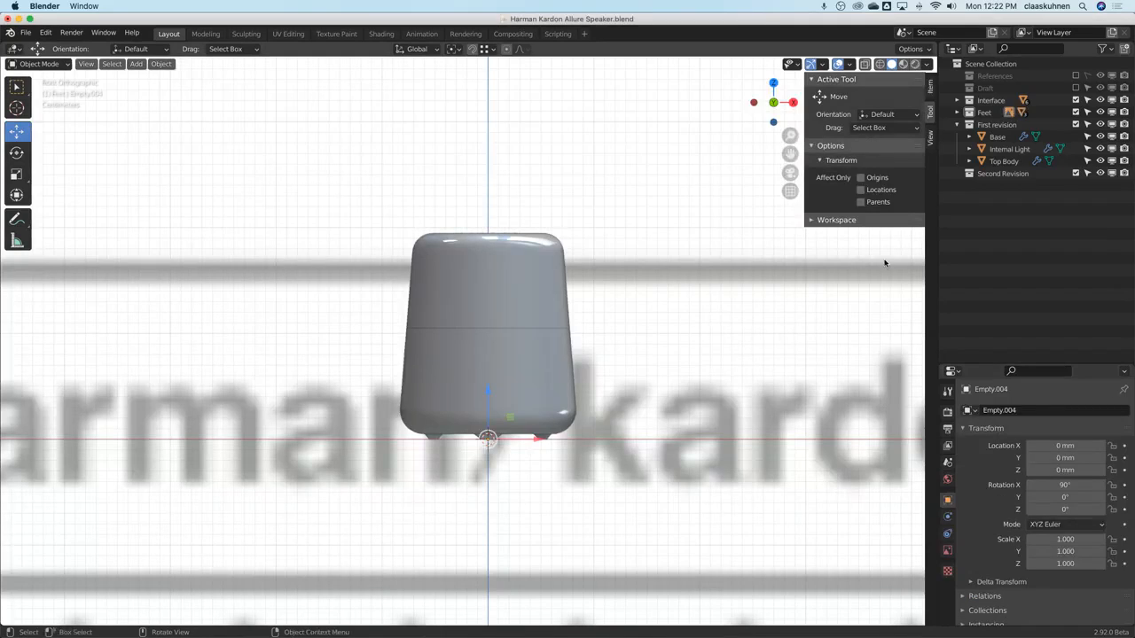
Set the background image's Y offset to 0 so its lower edge sits on the ground line.
click(946, 550)
click(1072, 467)
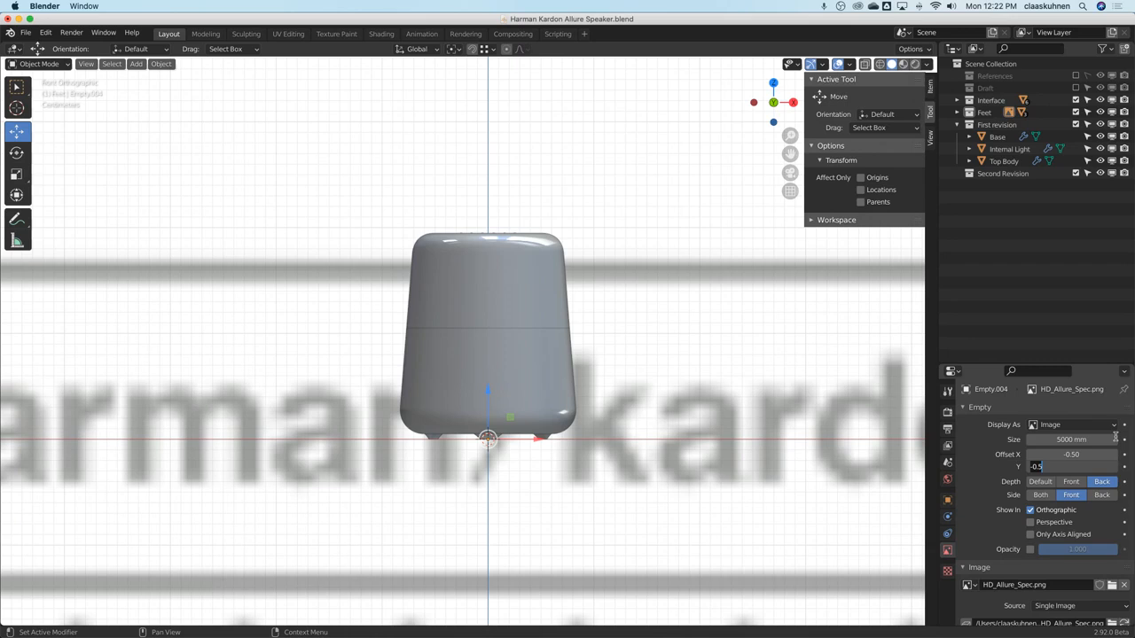
text(0)
key(Return)
Scale the background image down in several passes until it roughly matches the speaker model's size.
scroll(444, 413, up, 6)
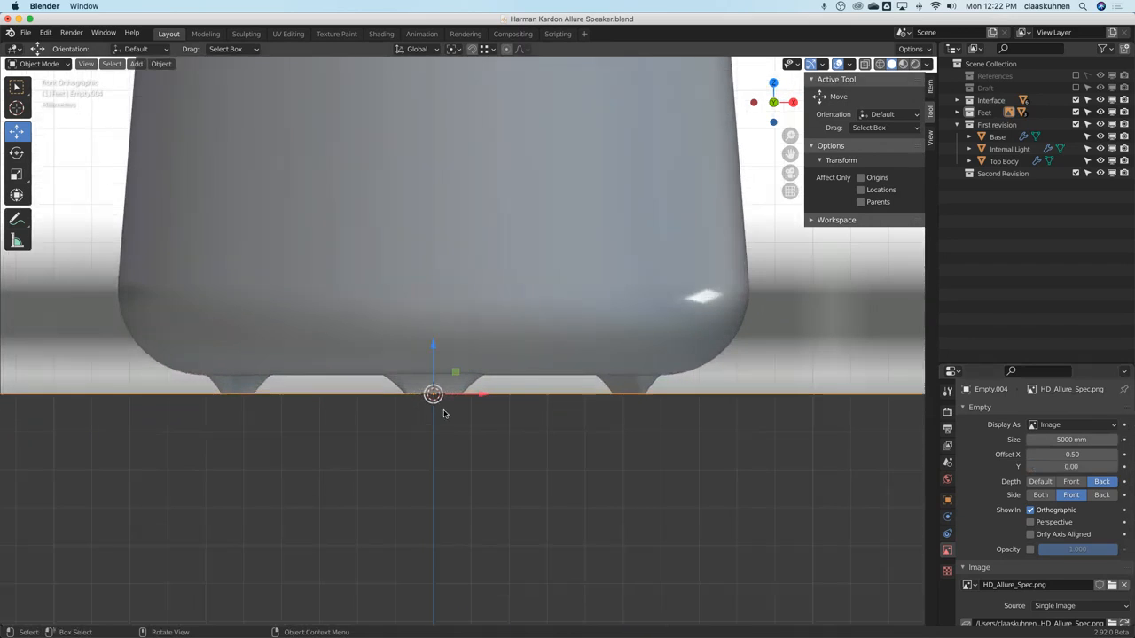
scroll(444, 413, down, 10)
scroll(431, 453, down, 2)
key(s)
click(489, 457)
scroll(493, 458, up, 7)
key(s)
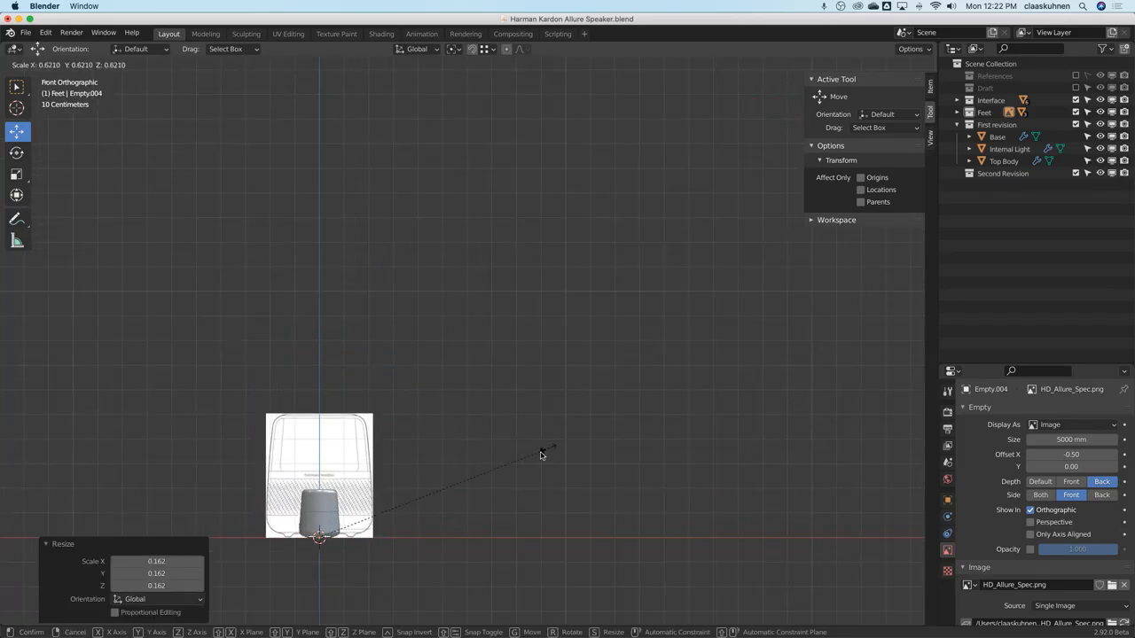
click(425, 524)
scroll(514, 301, up, 5)
key(s)
click(530, 320)
Display the model in wireframe and scale the background image by about 0.992 to match the speaker's top edge.
shift+middle_drag(450, 360, 583, 216)
scroll(551, 234, up, 3)
key(z)
click(411, 307)
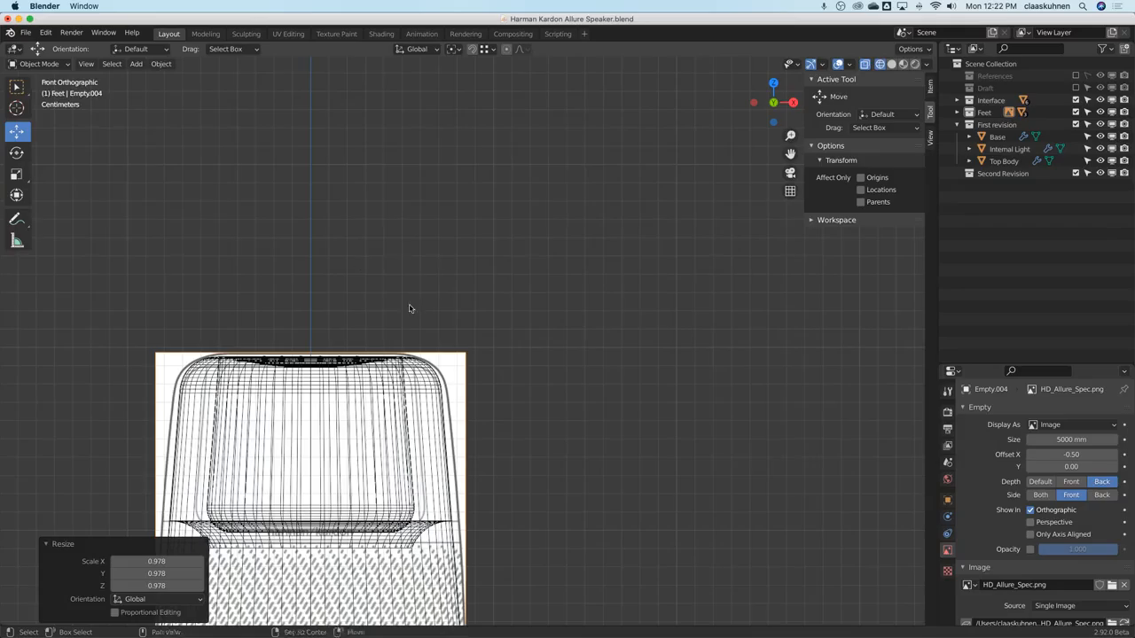
scroll(541, 207, up, 5)
key(s)
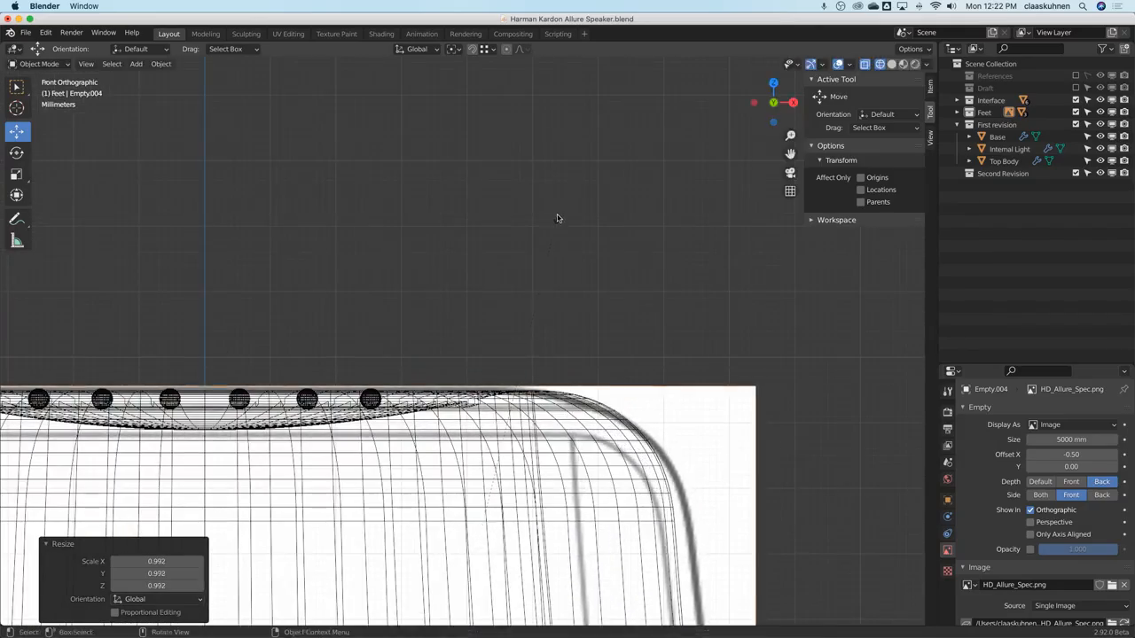
click(558, 218)
Move the background image down about 0.8 mm along Z to align its drawn feet with the modelled feet.
scroll(557, 220, down, 7)
shift+middle_drag(489, 505, 536, 277)
scroll(534, 400, up, 9)
scroll(520, 395, up, 5)
shift+middle_drag(348, 292, 427, 379)
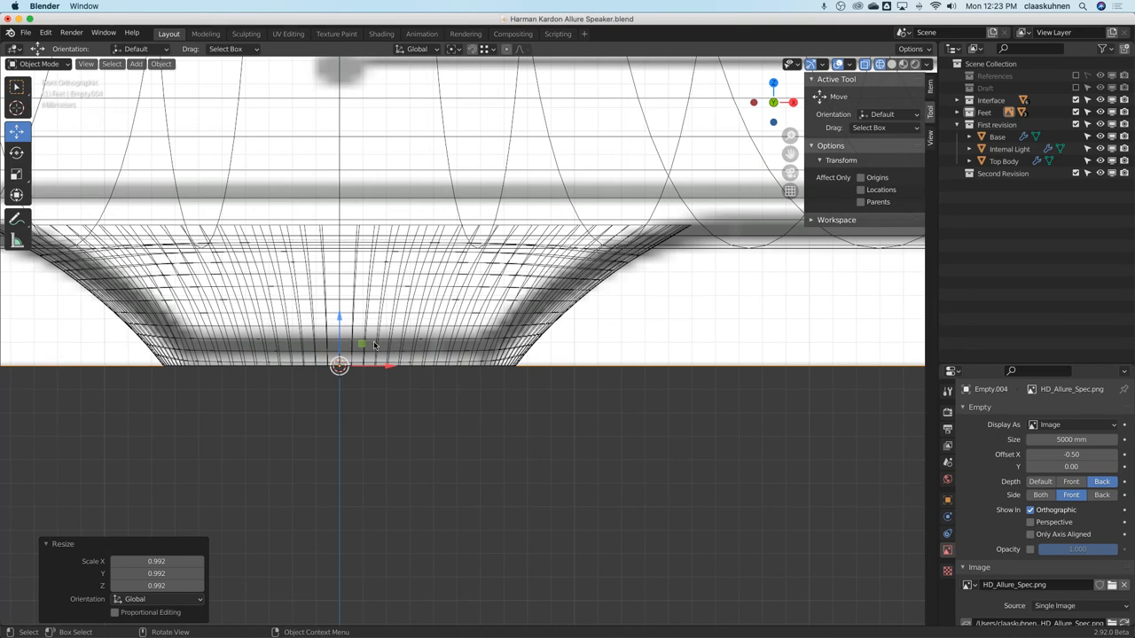
drag(341, 317, 348, 340)
scroll(348, 339, down, 8)
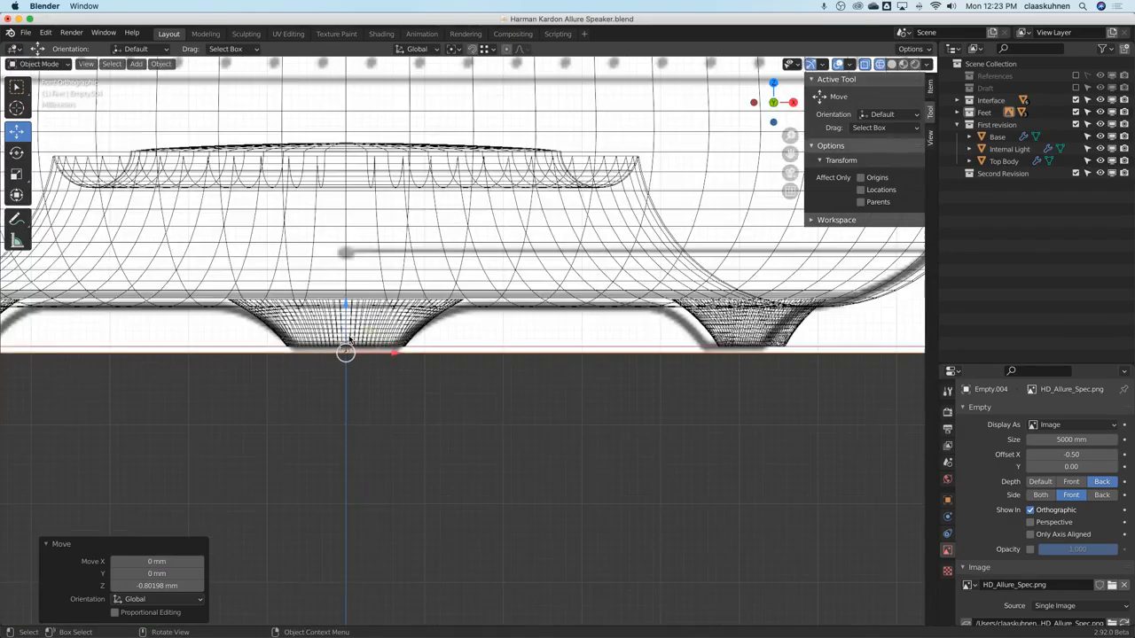
Scale the background image by about 1.004 and check its alignment at the speaker's top and feet.
scroll(410, 289, up, 6)
scroll(410, 289, up, 3)
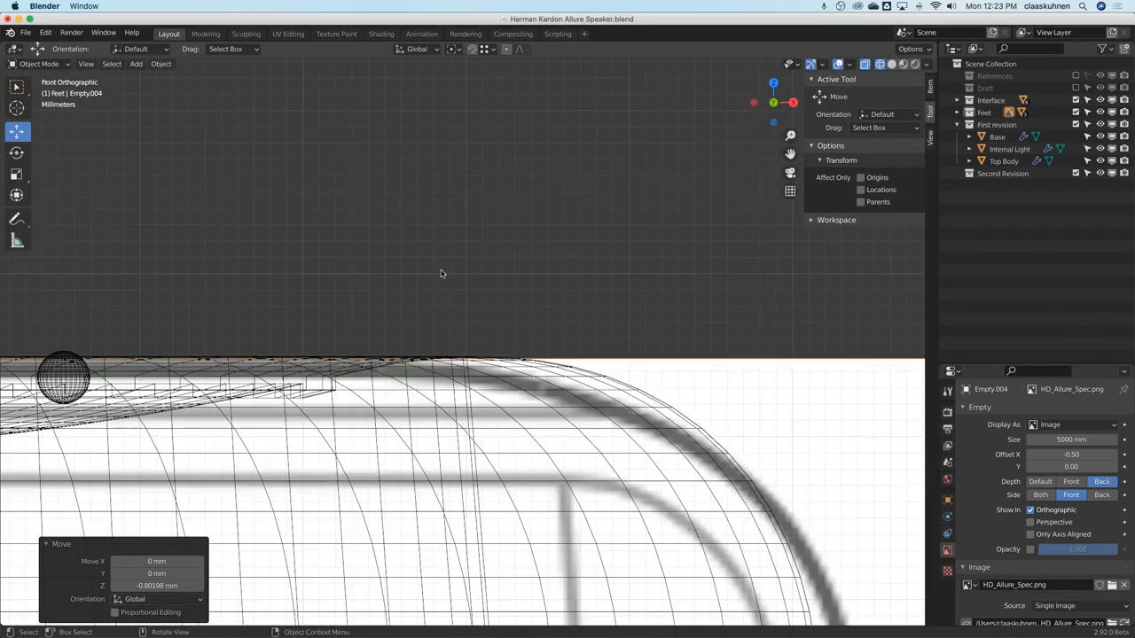
key(s)
click(444, 259)
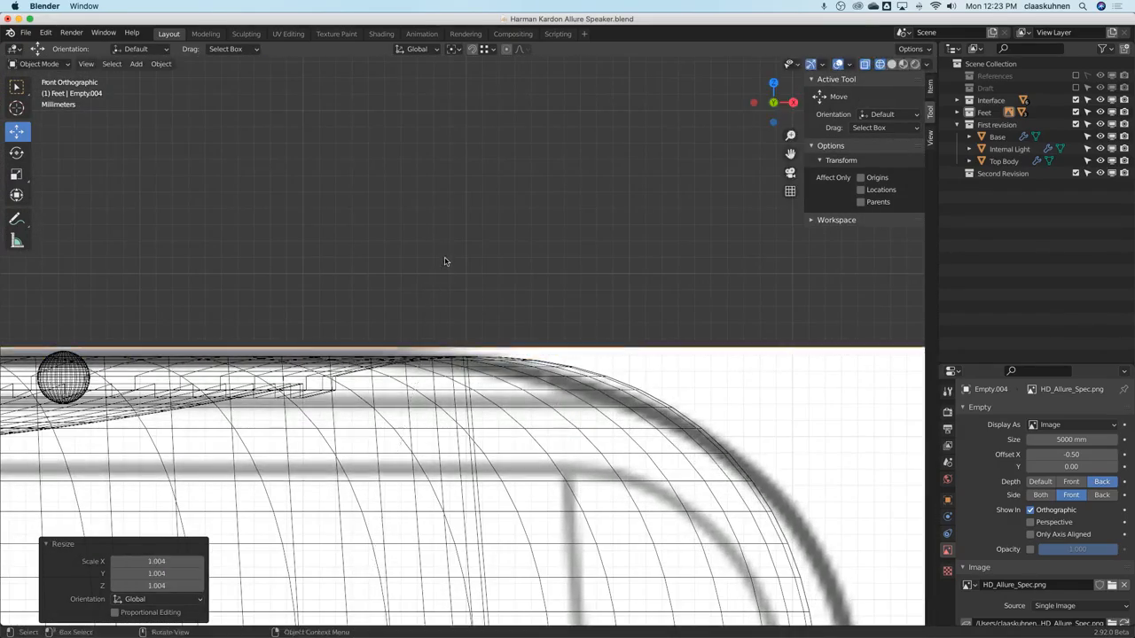
scroll(447, 261, down, 8)
scroll(445, 259, up, 5)
scroll(381, 266, up, 12)
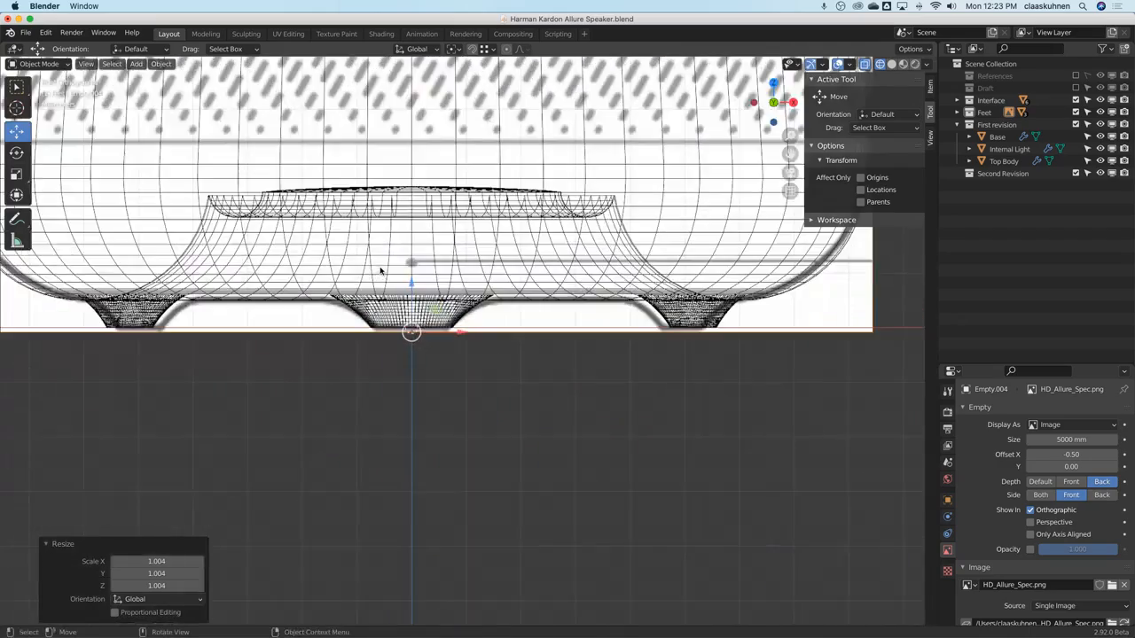
scroll(381, 266, down, 10)
shift+middle_drag(412, 136, 384, 407)
Return to solid shading, enable opacity for the background image and set it to 0.1.
key(z)
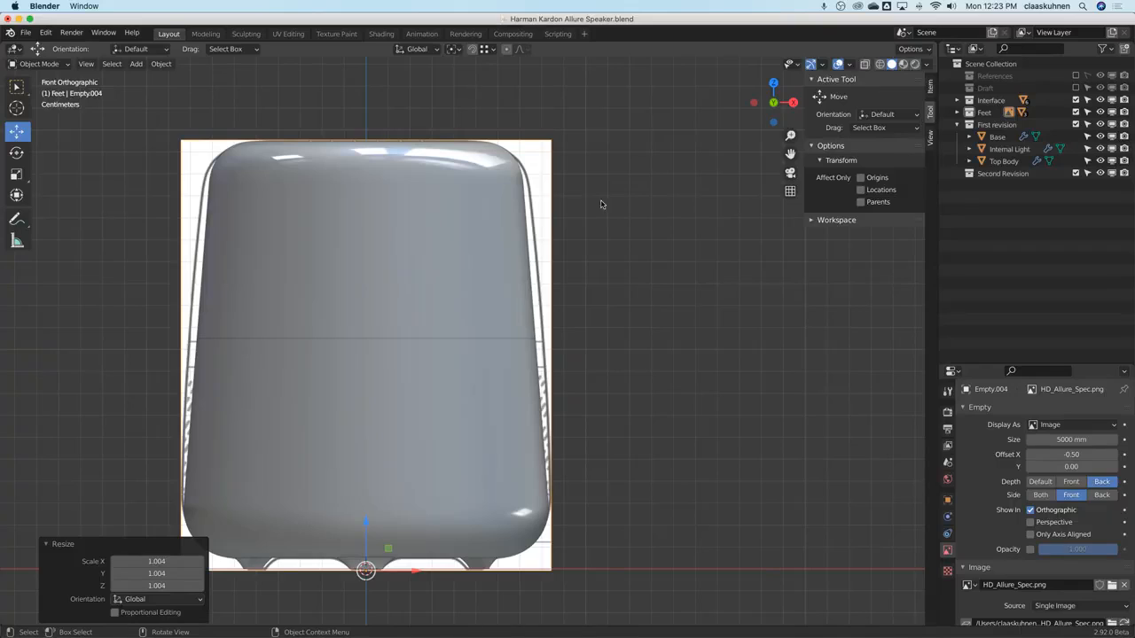
click(1030, 550)
click(1051, 551)
text(0.2)
key(Return)
click(1079, 549)
text(0.1)
key(Return)
middle_drag(671, 223, 527, 255)
key(KP_1)
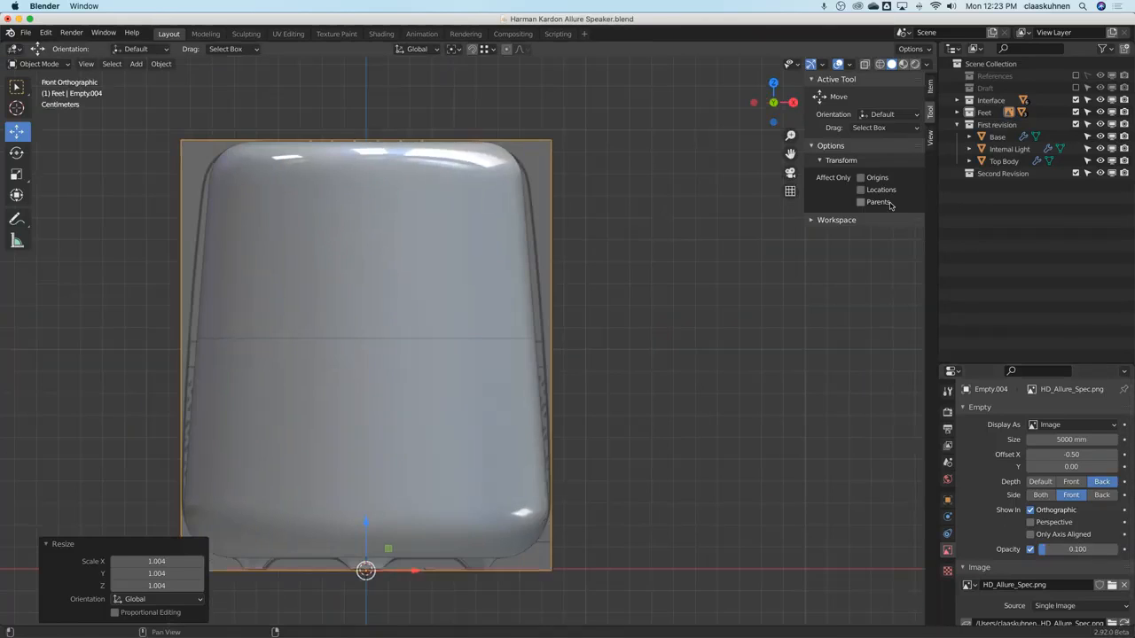
Make the background image display on both sides, check it in wireframe, and restore solid shading.
key(z)
click(552, 235)
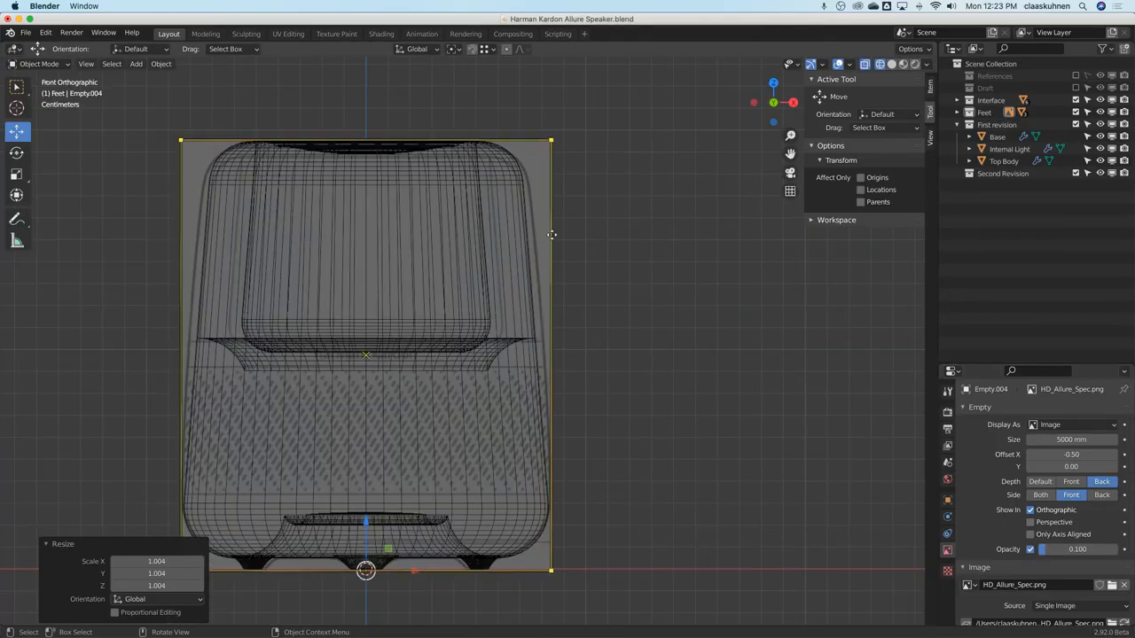
click(1101, 496)
click(1040, 496)
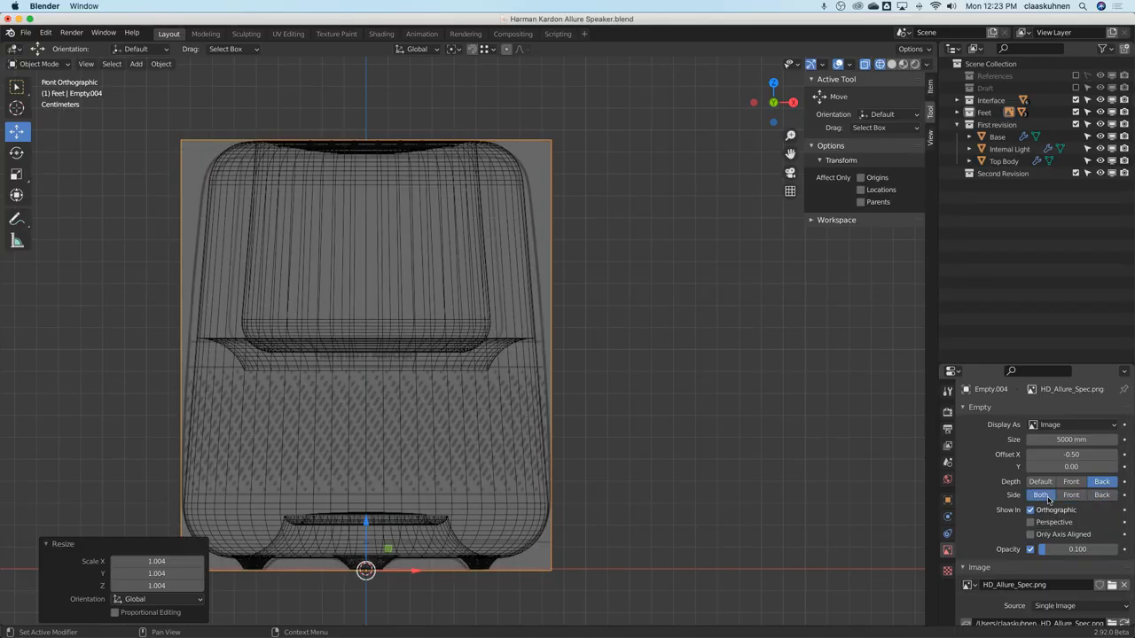
middle_drag(605, 243, 847, 339)
key(KP_1)
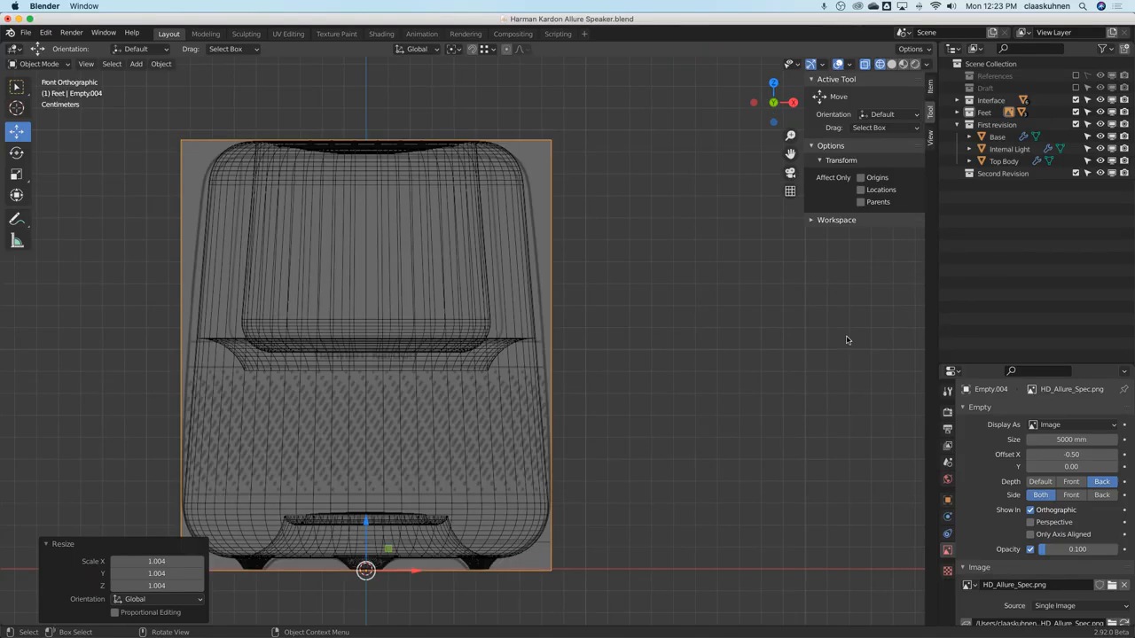
key(z)
click(782, 338)
shift+middle_drag(602, 317, 668, 266)
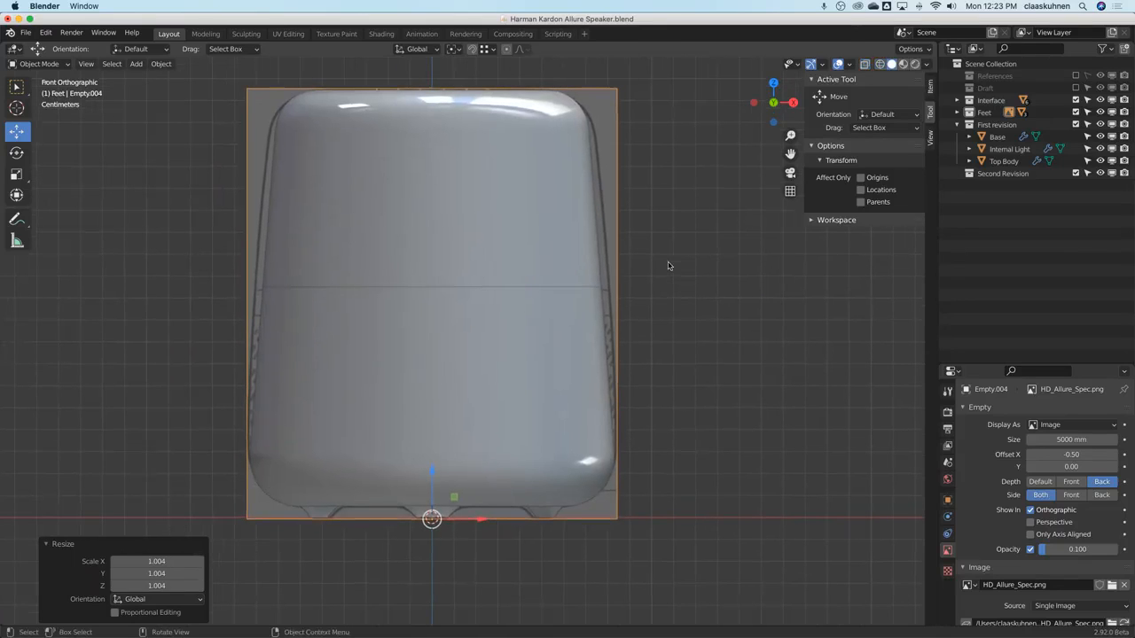
Examine which parts of the speaker are the Base, Internal Light and Top Body objects in the First revision collection.
click(997, 137)
click(1000, 149)
click(1002, 161)
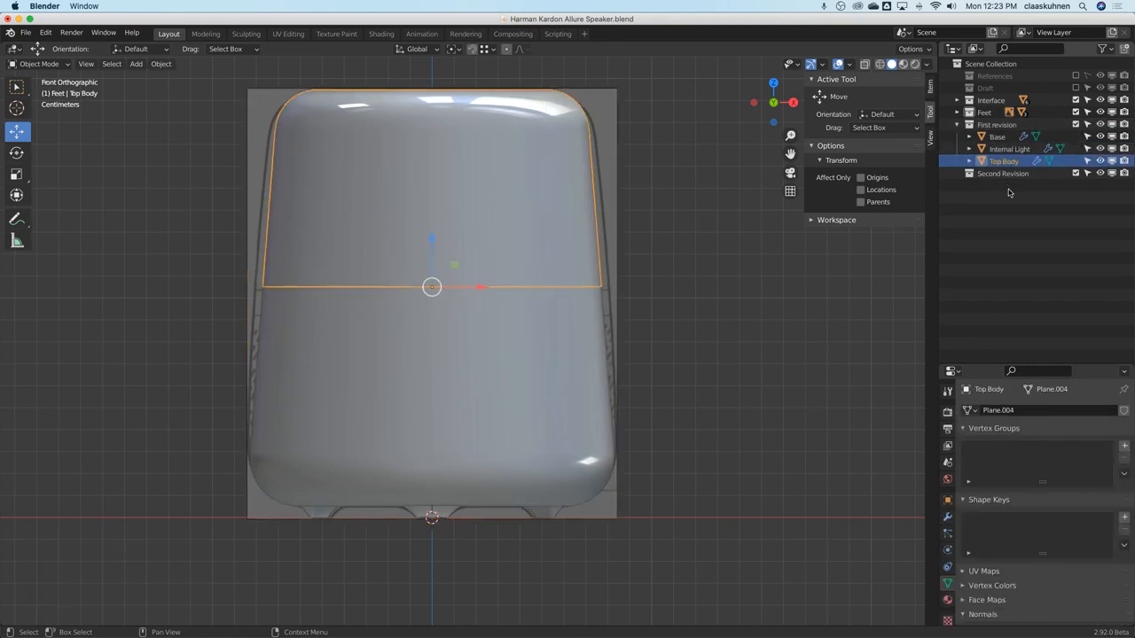
click(1000, 139)
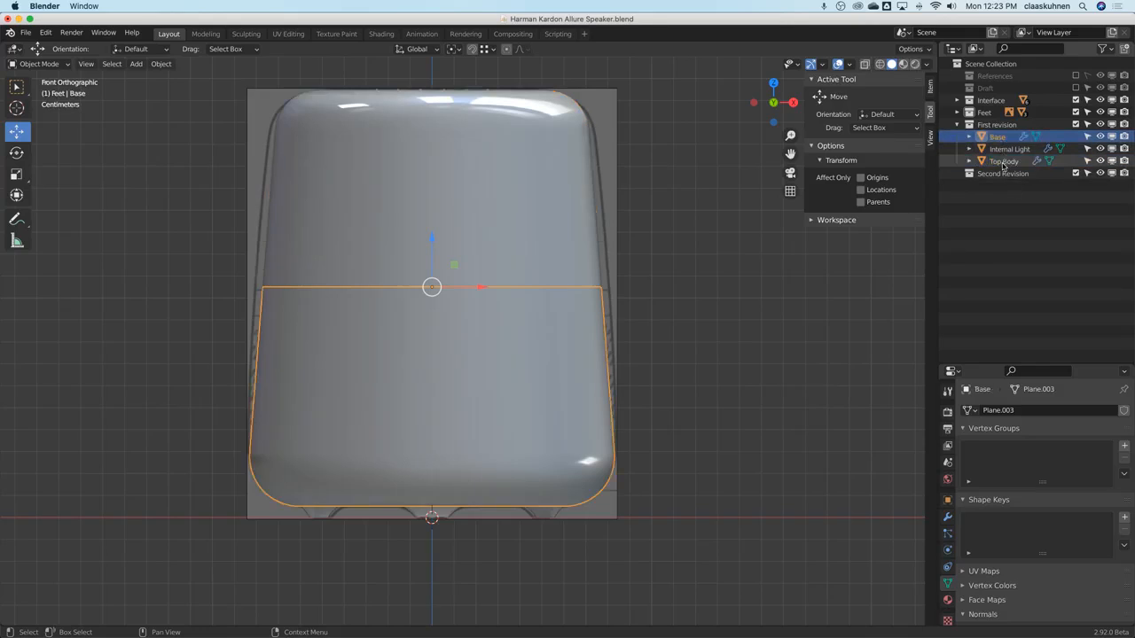
click(1003, 162)
click(1001, 149)
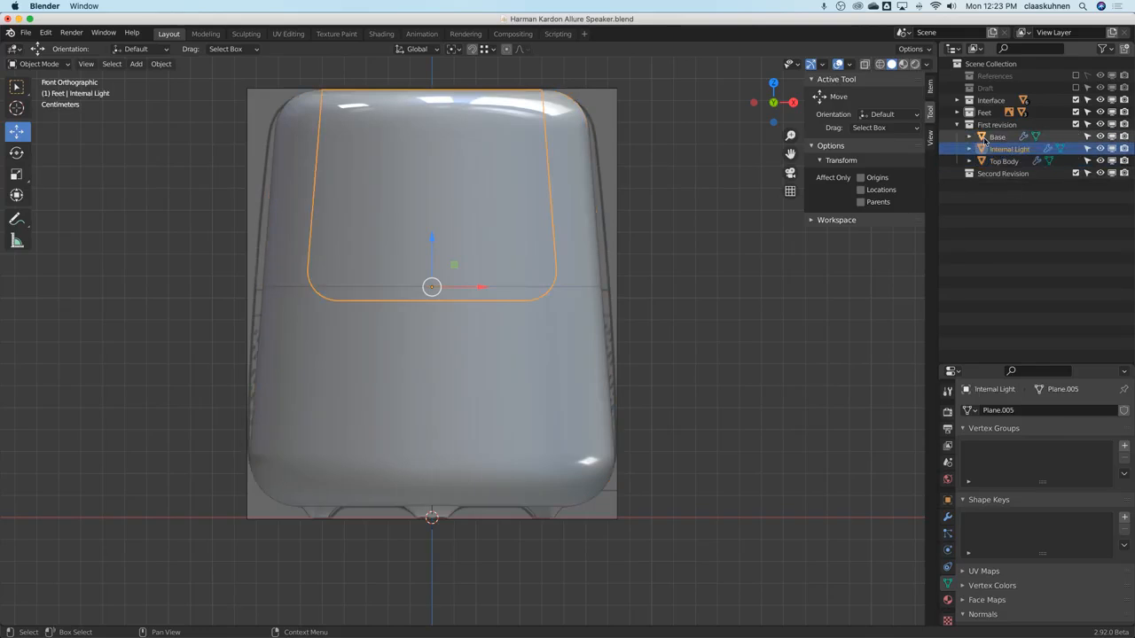
Move the reference image object out of the Feet collection and into the Second Revision collection.
click(957, 113)
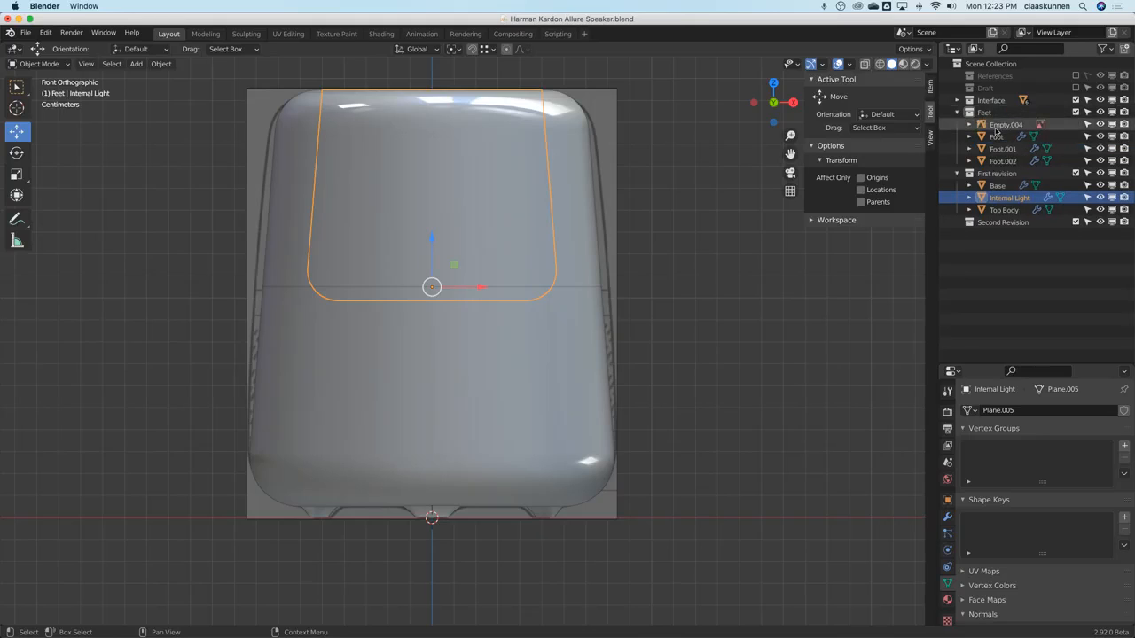
drag(998, 125, 972, 301)
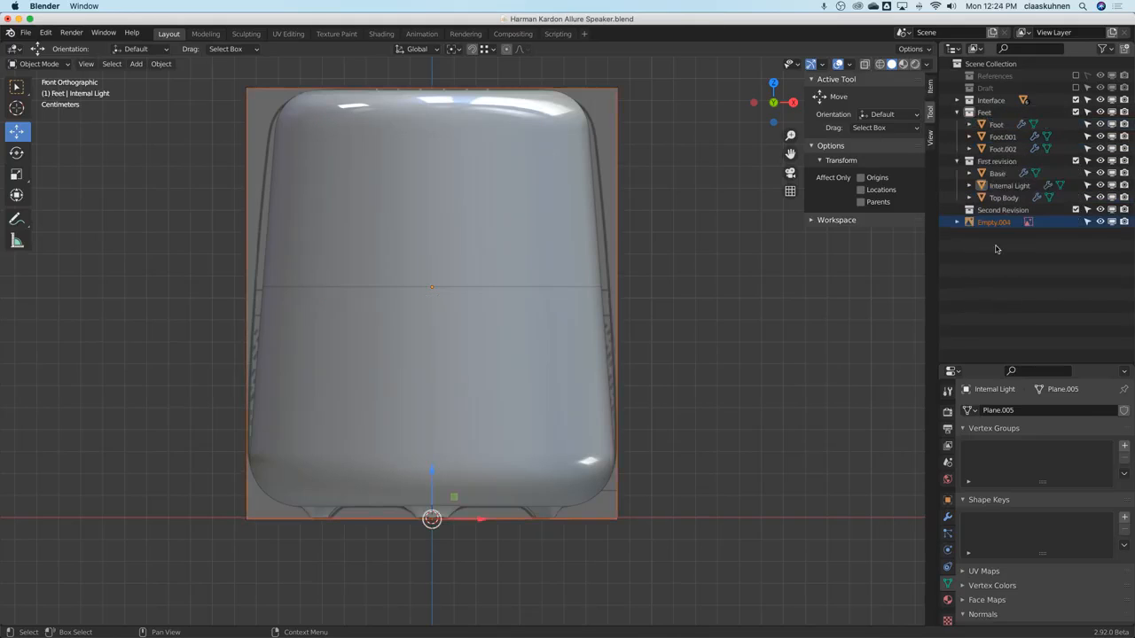
click(996, 124)
click(998, 138)
click(999, 149)
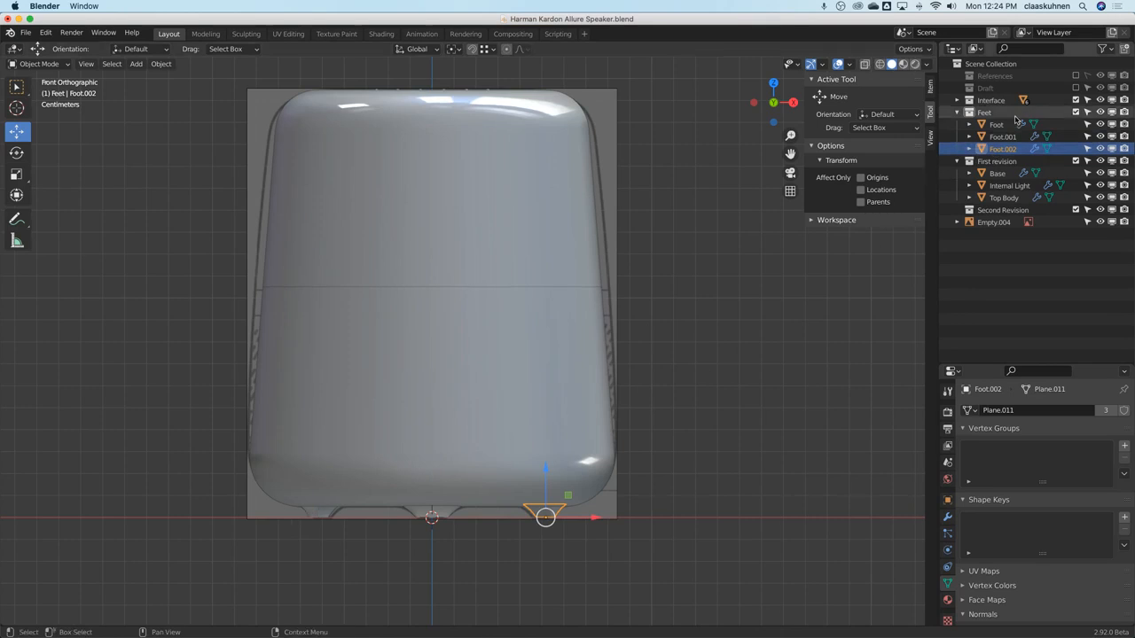
click(957, 113)
mouse_move(984, 115)
mouse_down()
mouse_move(984, 92)
mouse_move(981, 119)
mouse_up()
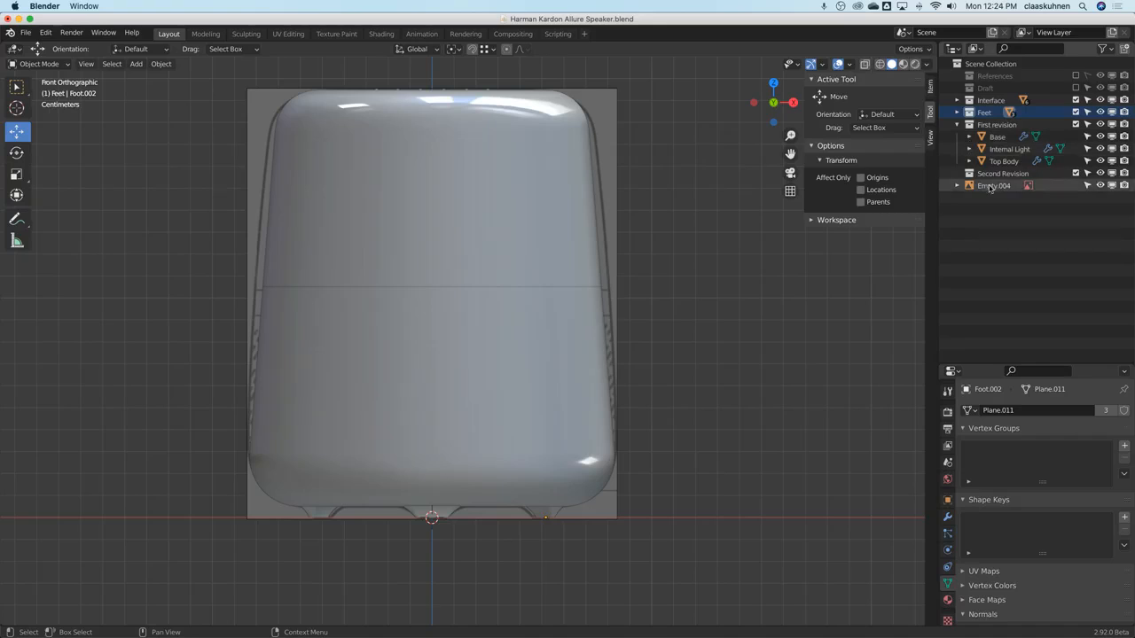
drag(989, 187, 1004, 174)
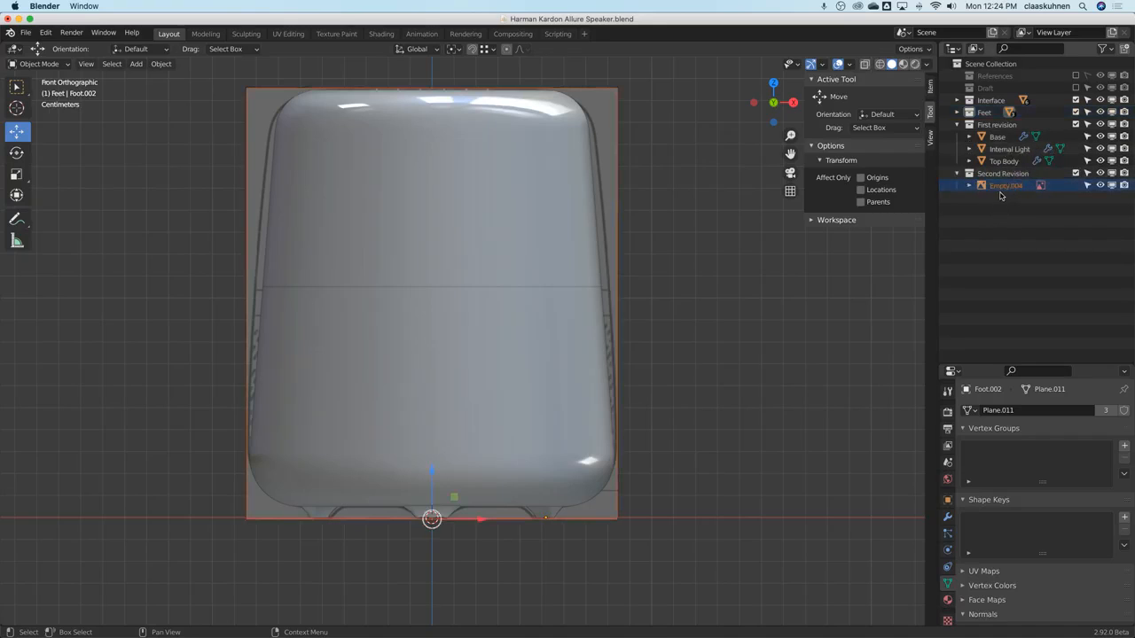
Create a new collection inside Second Revision and name it Reference Image.
click(1003, 175)
right_click(1003, 177)
click(980, 179)
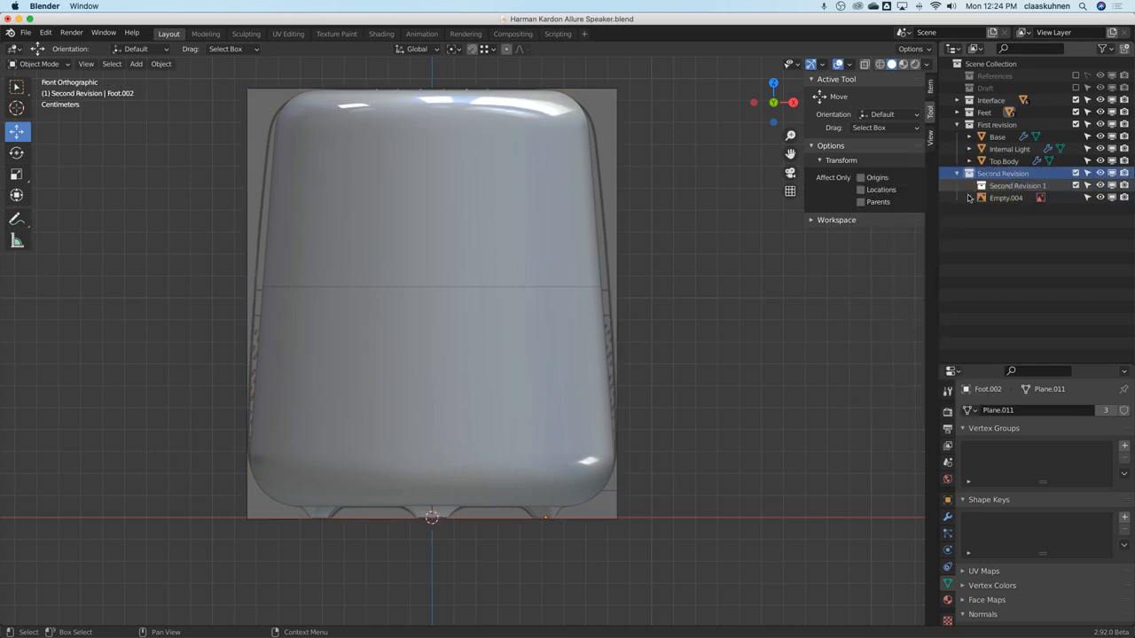
double_click(1004, 187)
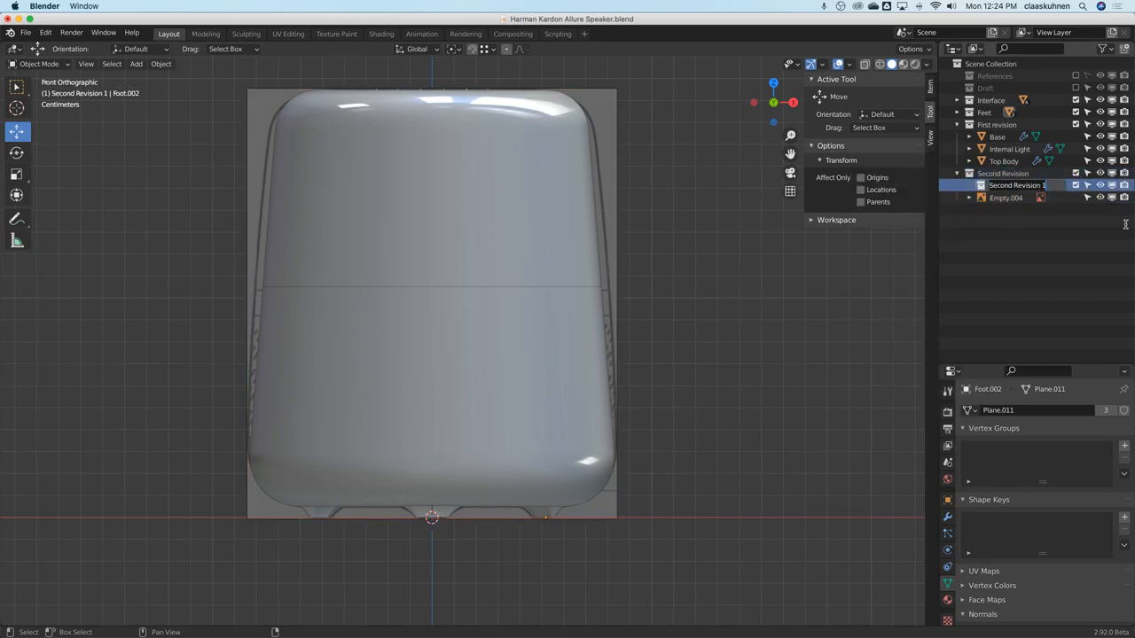
text(Reference Image)
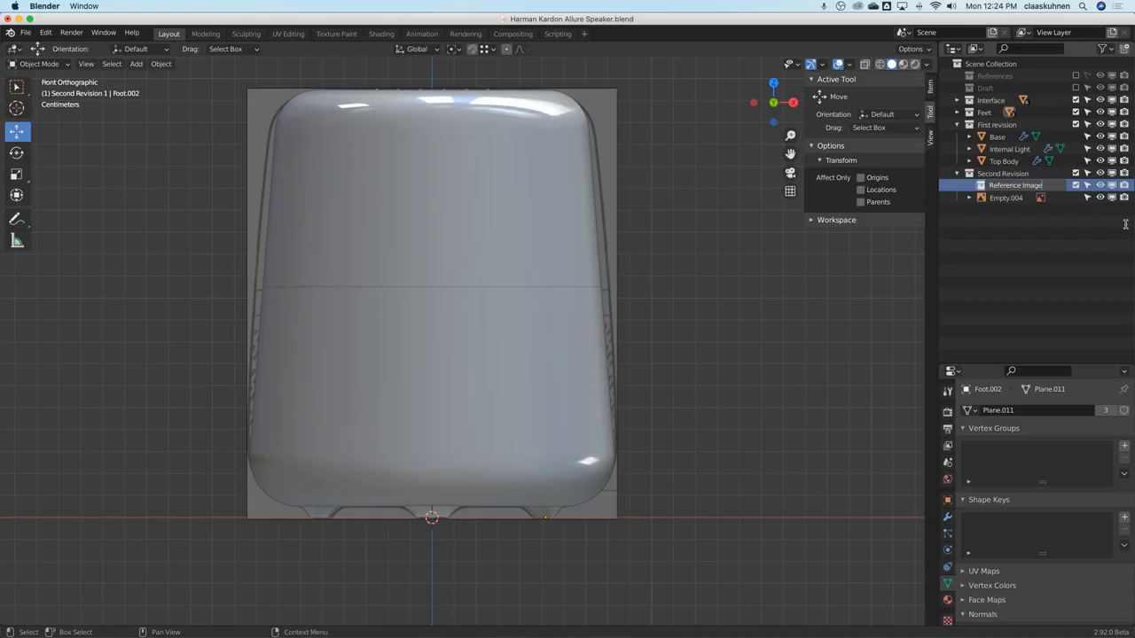
key(Return)
Move the image object into the Reference Image collection and make that collection unselectable.
drag(986, 198, 1060, 186)
click(1087, 186)
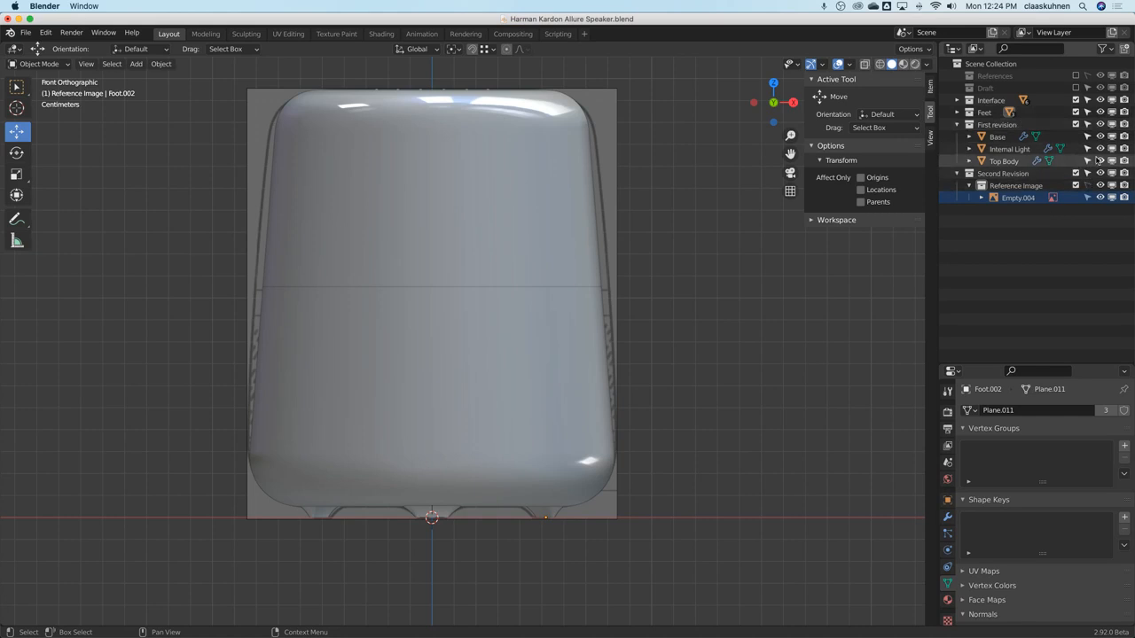
Hide the First revision collection and enable the Draft collection.
click(1100, 124)
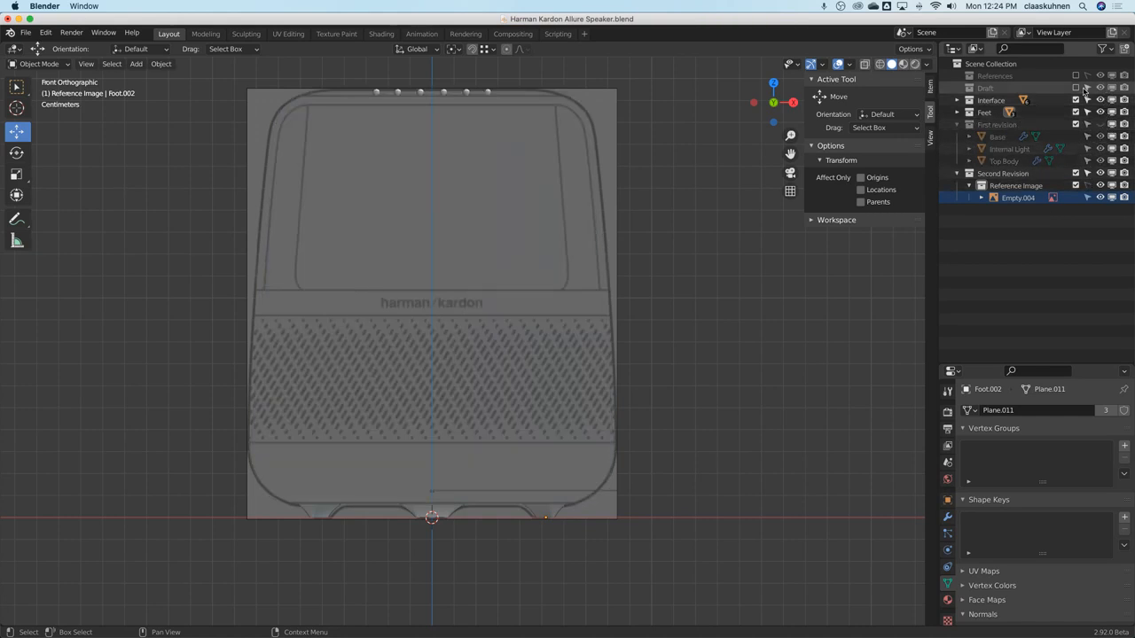
click(1075, 88)
Duplicate the Draft's Speaker Block outline in place, move the copy into the Second Revision collection, and disable Draft again.
click(279, 95)
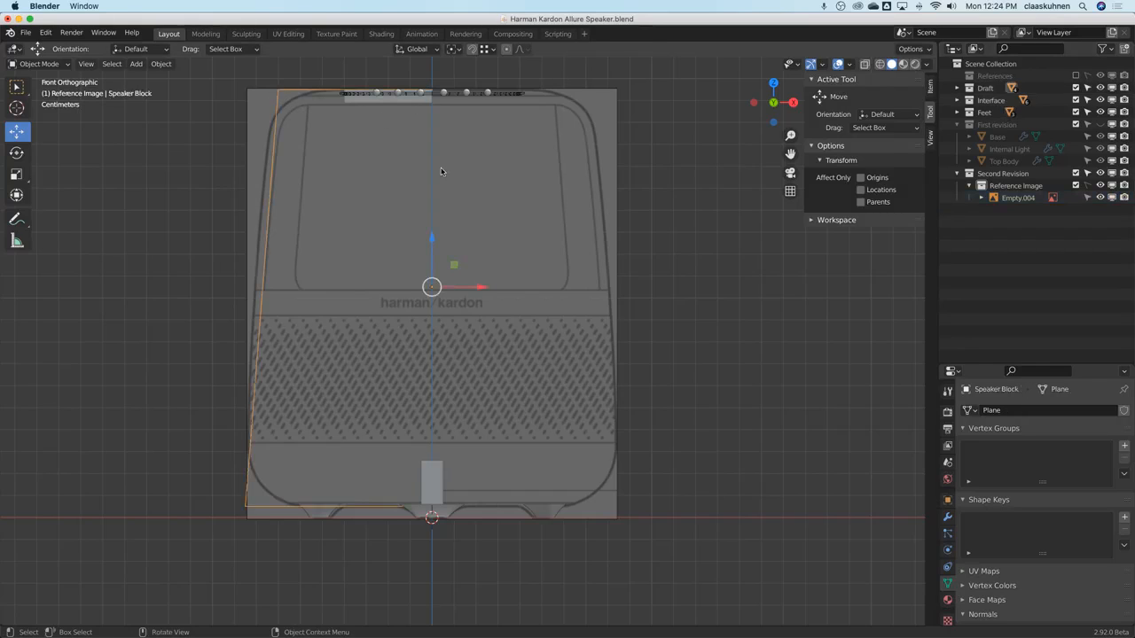
key(shift+d)
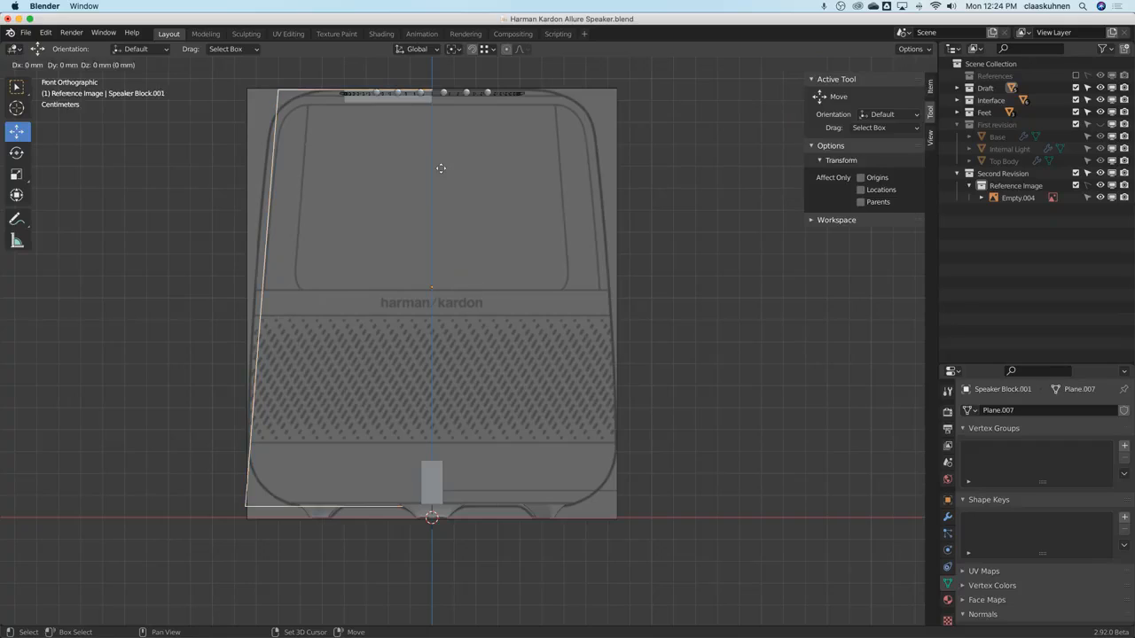
key(Escape)
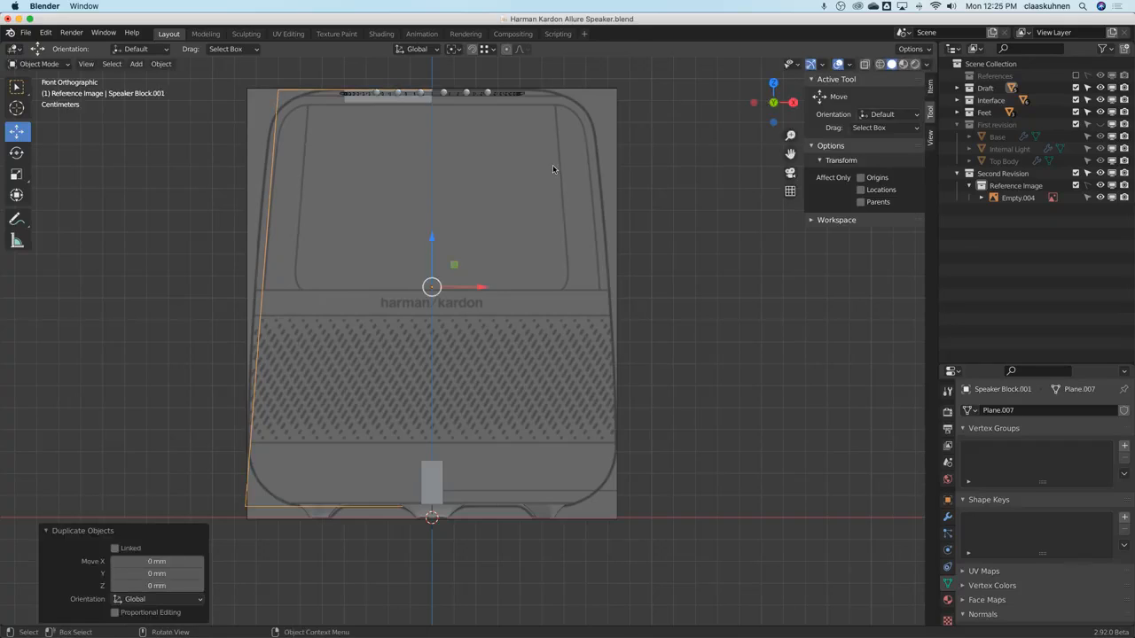
key(m)
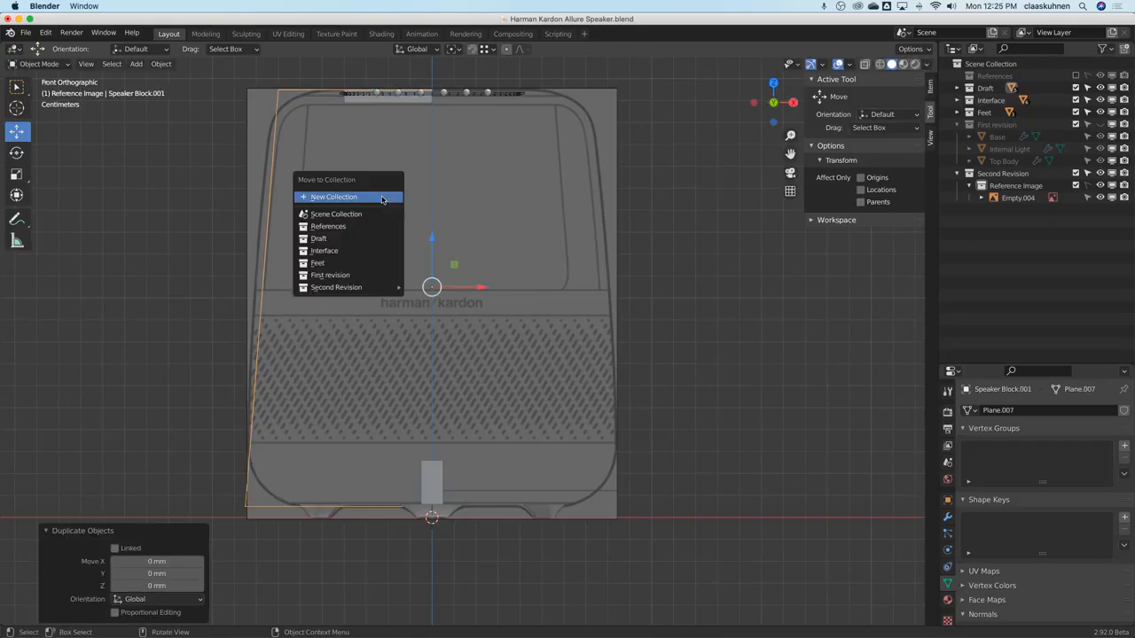
mouse_move(349, 292)
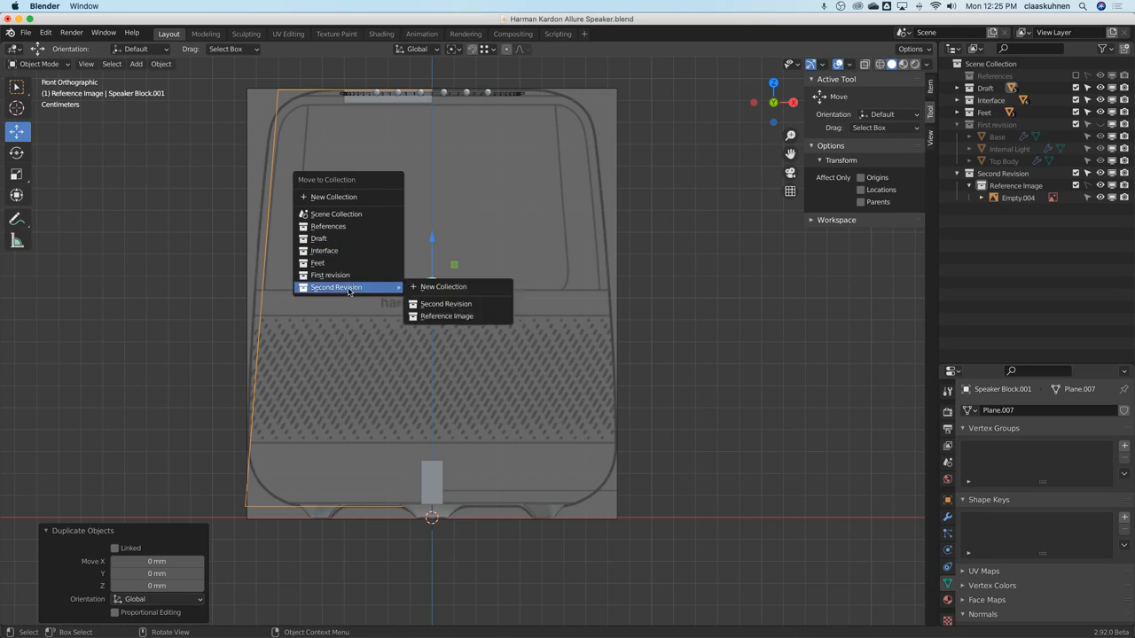
click(463, 305)
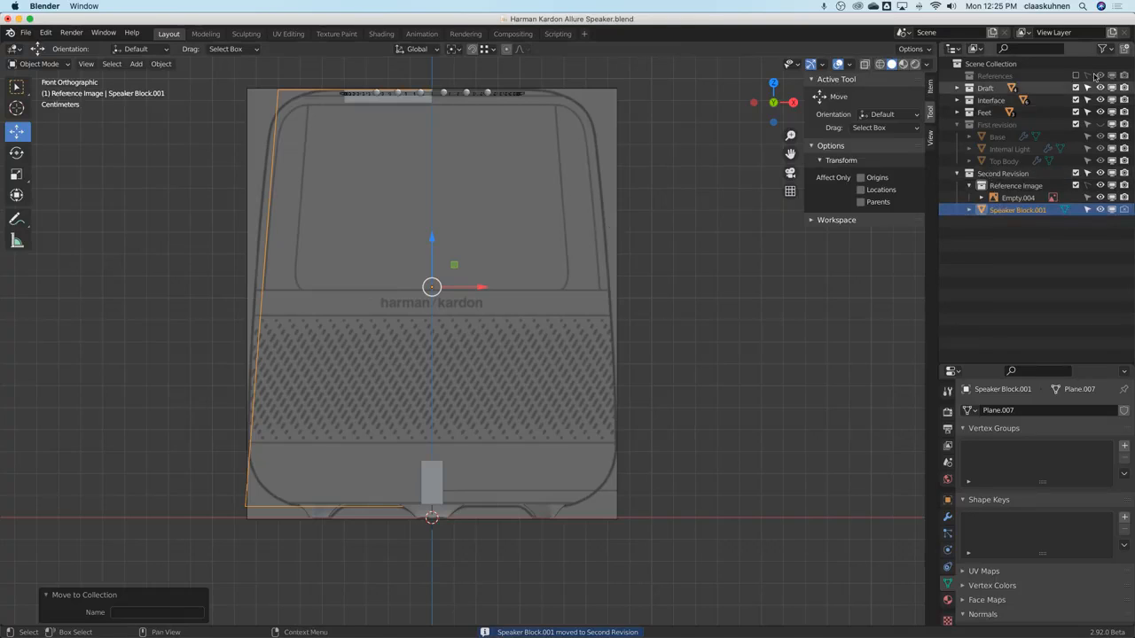
click(1076, 88)
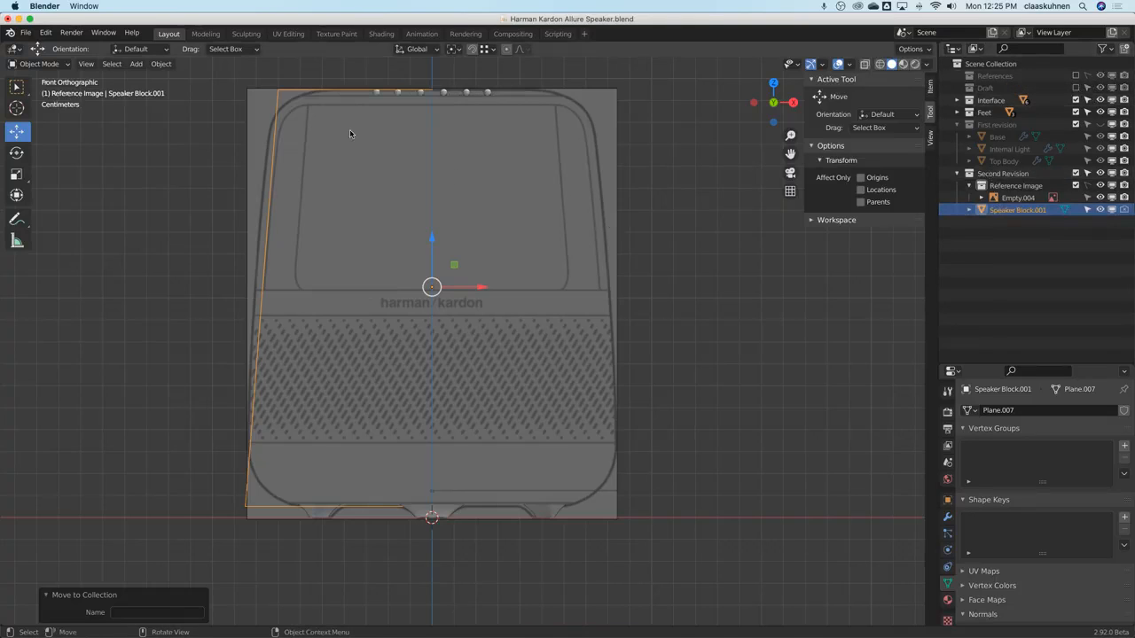
Shift the duplicated outline's mid-side, upper-corner and lower-corner vertices to fit the reference drawing, moving the upper corner about -2.5 mm in X.
key(Tab)
drag(315, 286, 295, 286)
click(278, 88)
drag(330, 88, 312, 149)
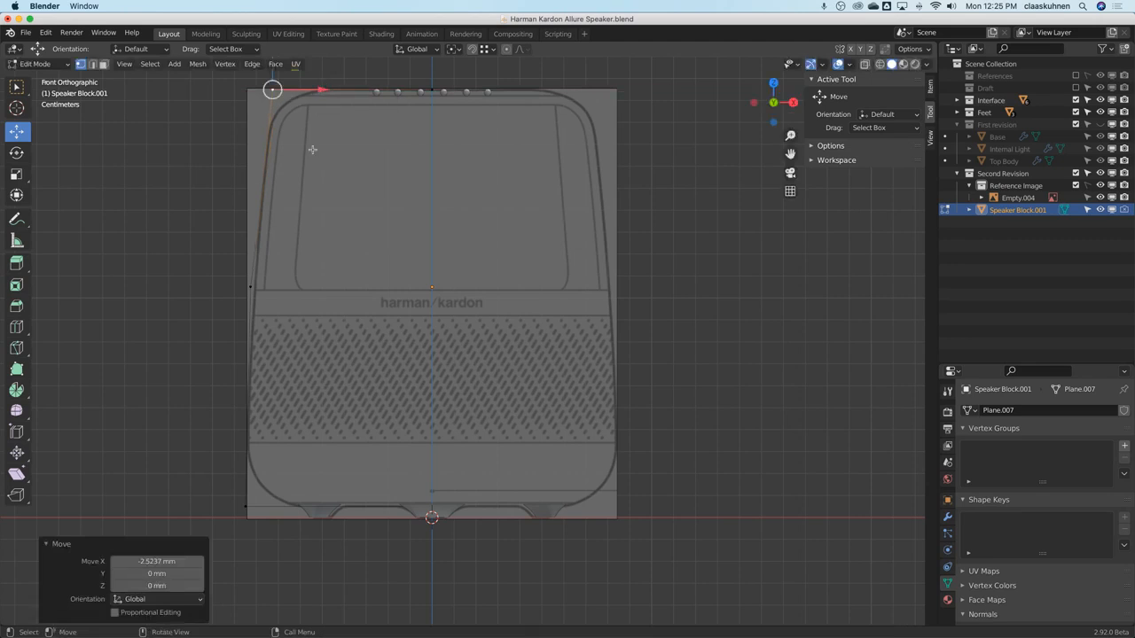
click(249, 511)
drag(295, 506, 296, 504)
Add a Bevel modifier to the outline and set the mid-side vertex's bevel weight to 1.00.
click(261, 269)
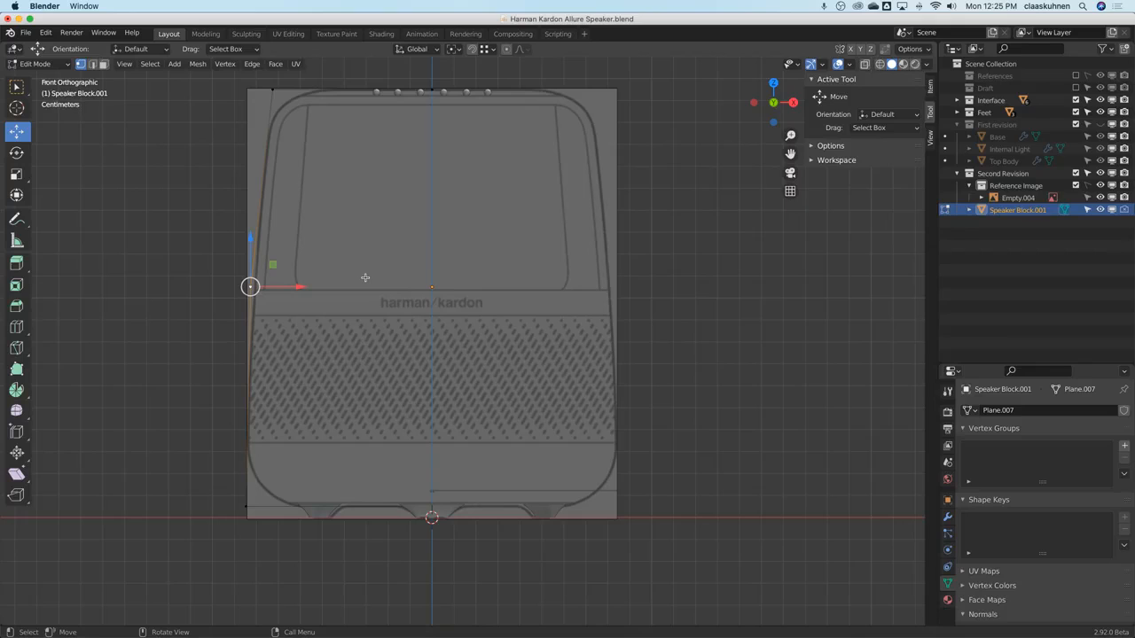
click(947, 516)
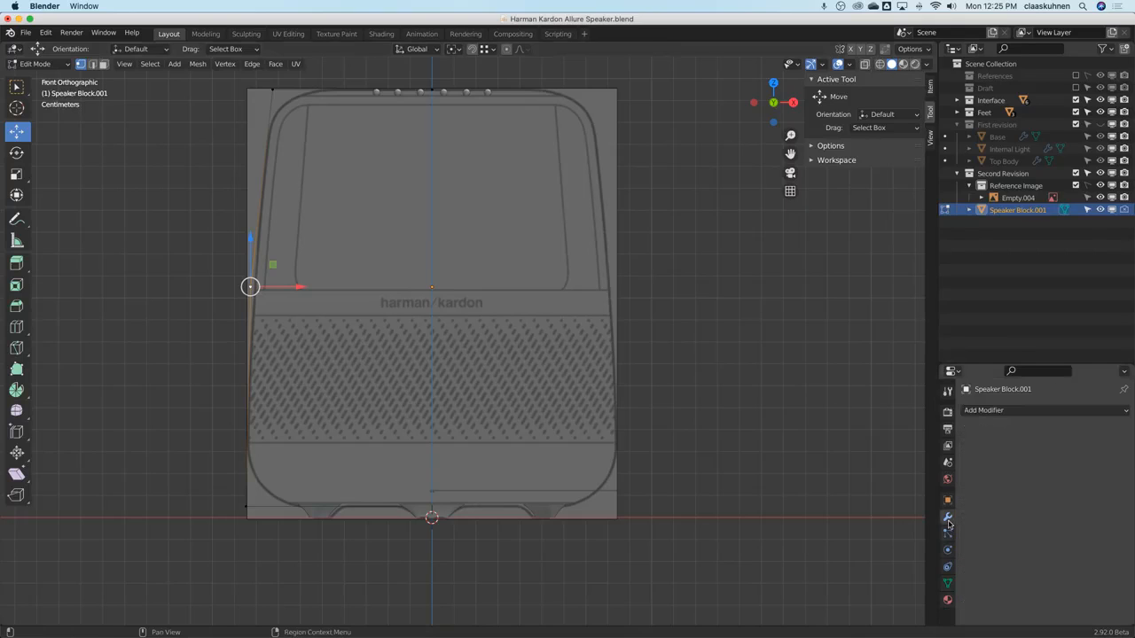
click(984, 410)
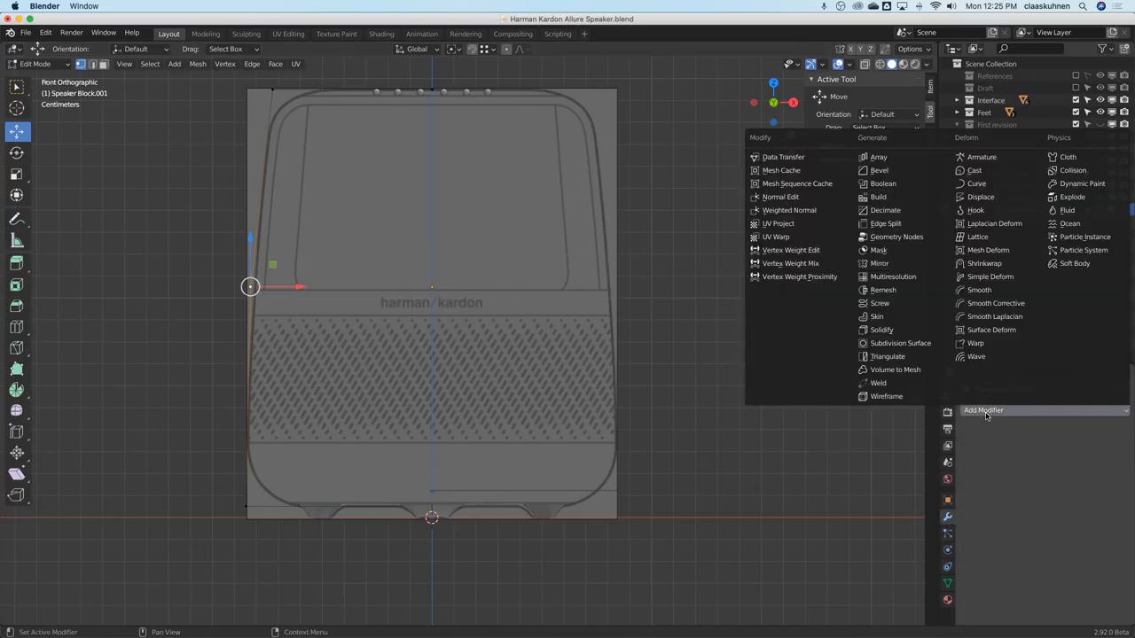
click(903, 172)
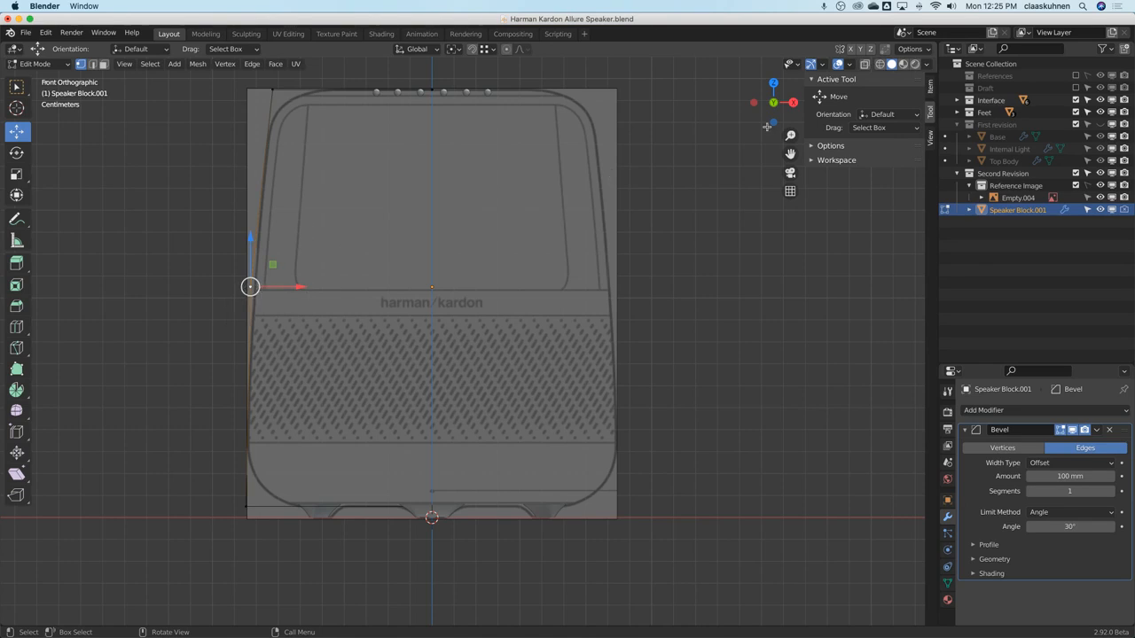
click(930, 86)
drag(859, 169, 1096, 161)
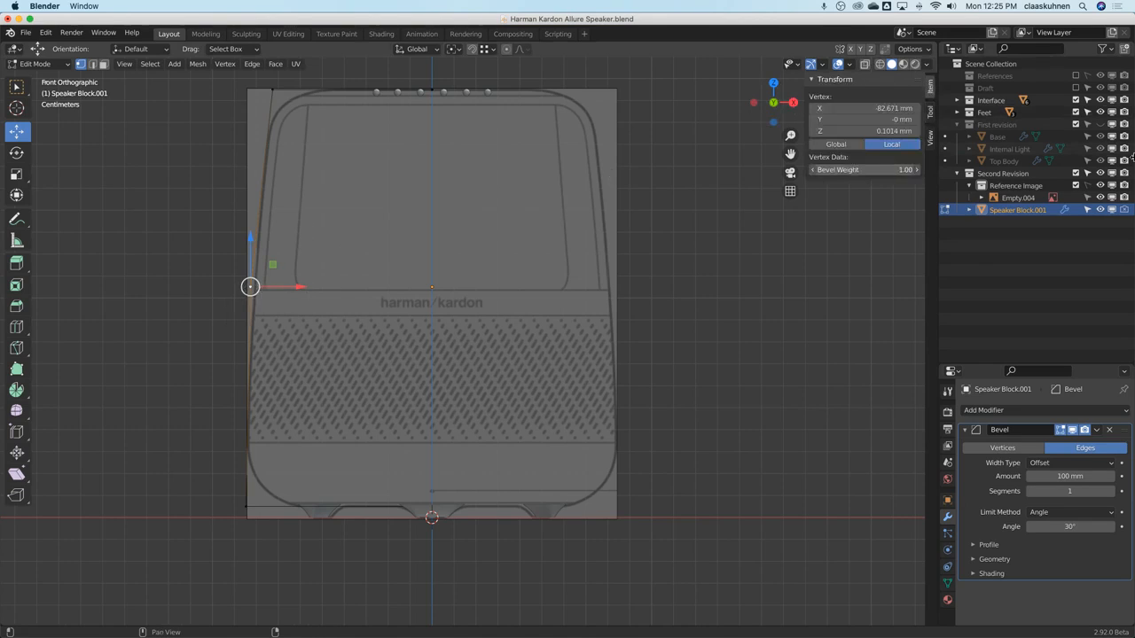
Configure the Bevel modifier to affect vertices with a 60 mm amount and limit it by Weight.
click(1069, 476)
text(60)
key(Return)
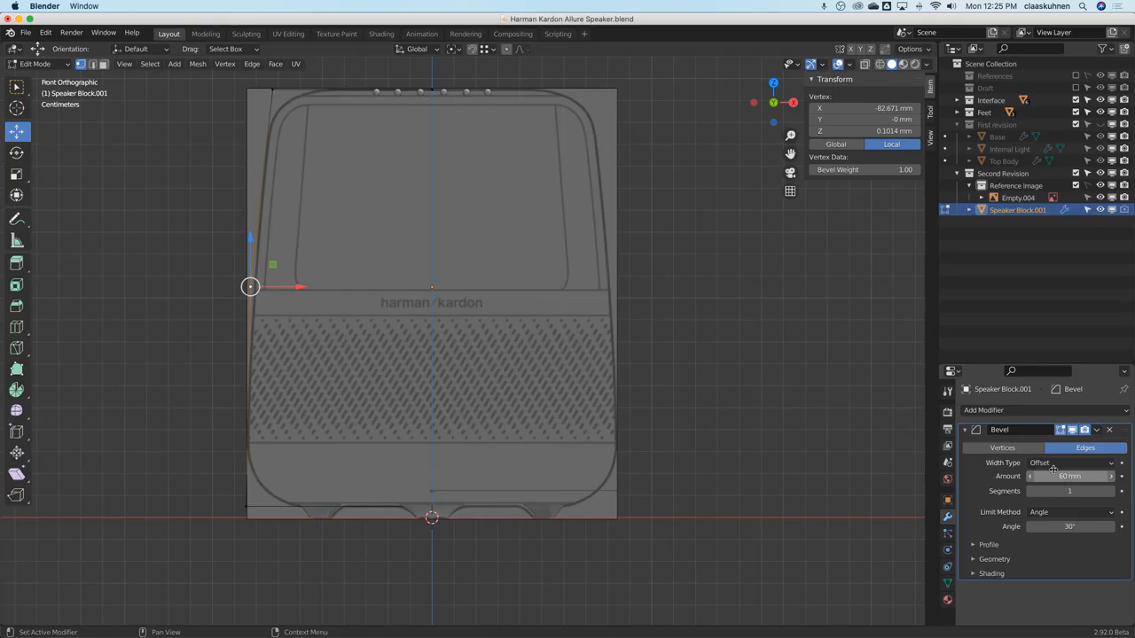
click(1003, 448)
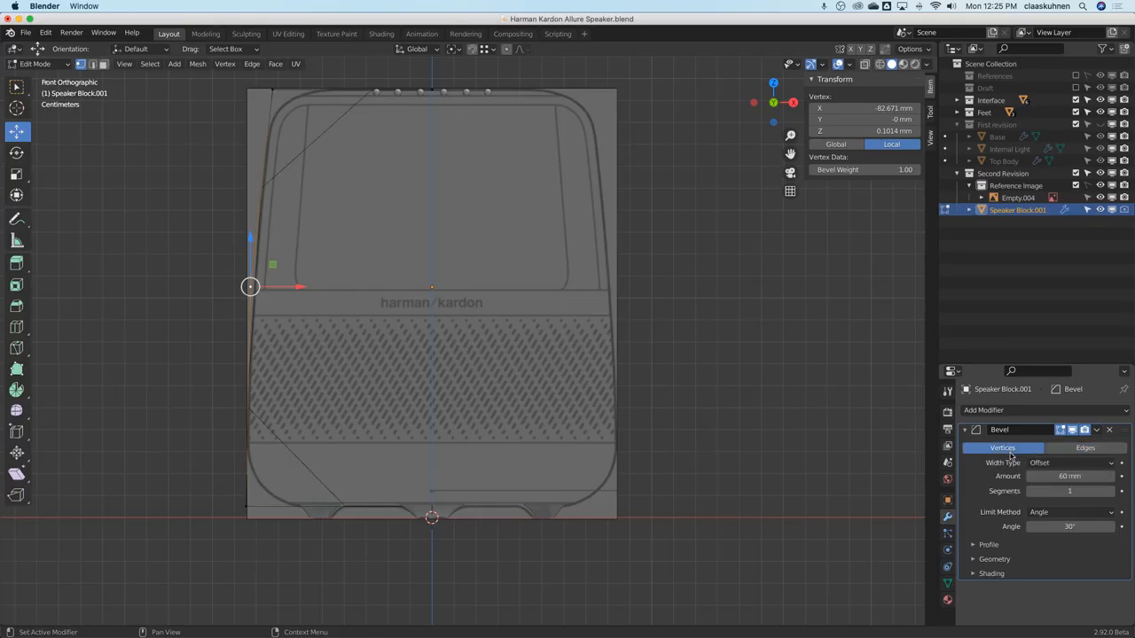
click(1054, 512)
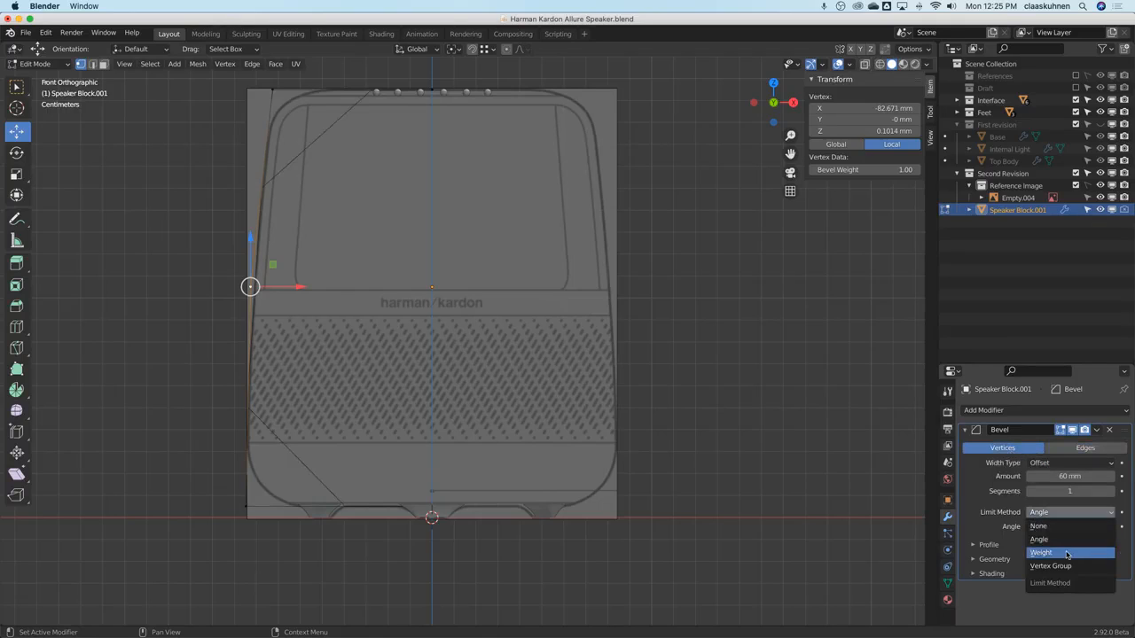
click(1066, 552)
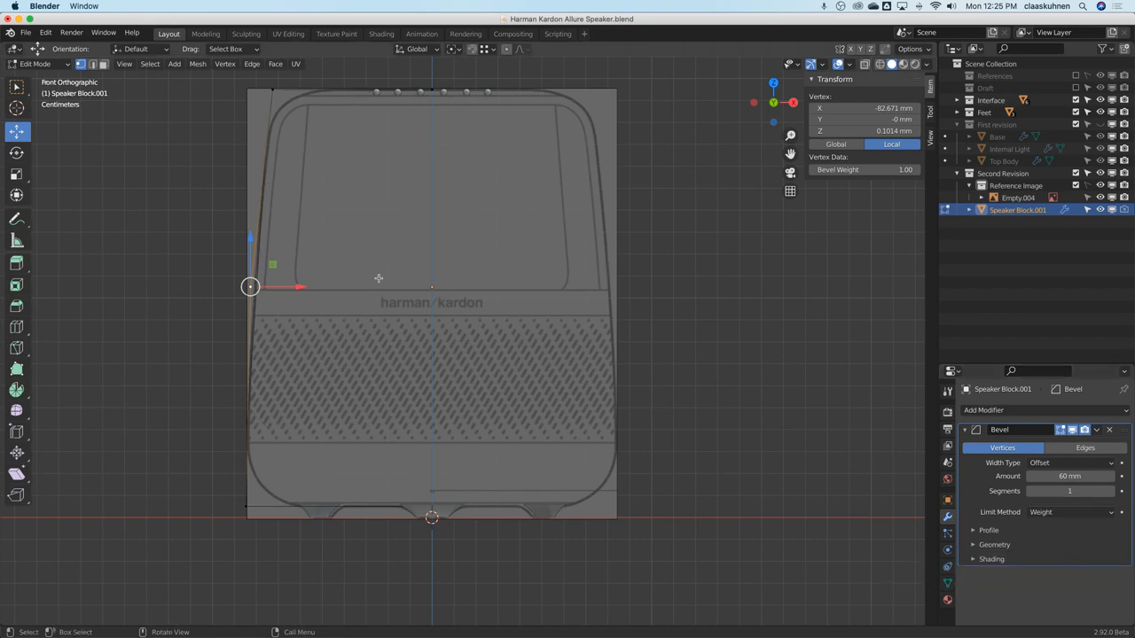
Set the Bevel modifier's amount to 70 mm.
scroll(392, 282, up, 2)
key(Tab)
scroll(280, 253, down, 2)
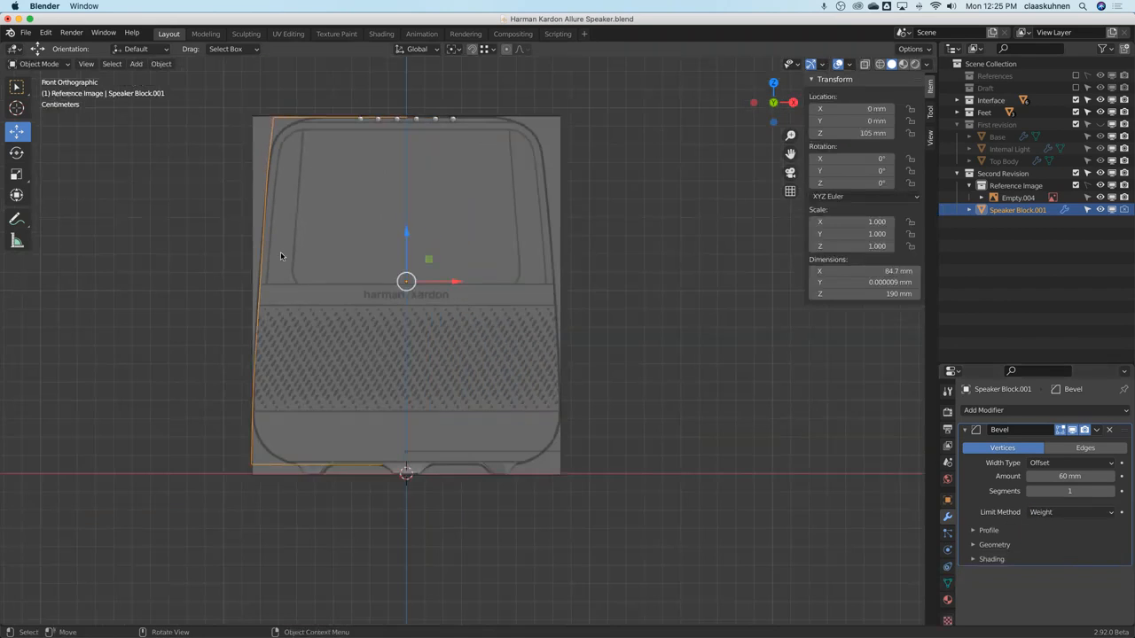
key(Tab)
key(Tab)
scroll(251, 223, up, 1)
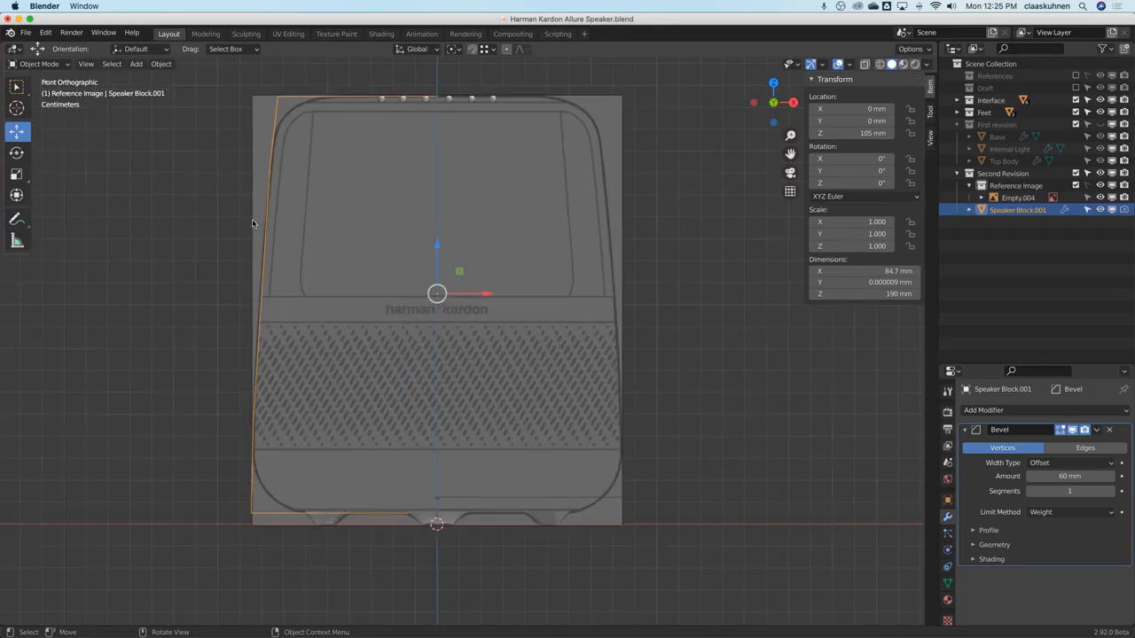
scroll(251, 223, up, 1)
mouse_move(1071, 476)
mouse_down()
mouse_move(1093, 469)
mouse_move(1076, 475)
mouse_up()
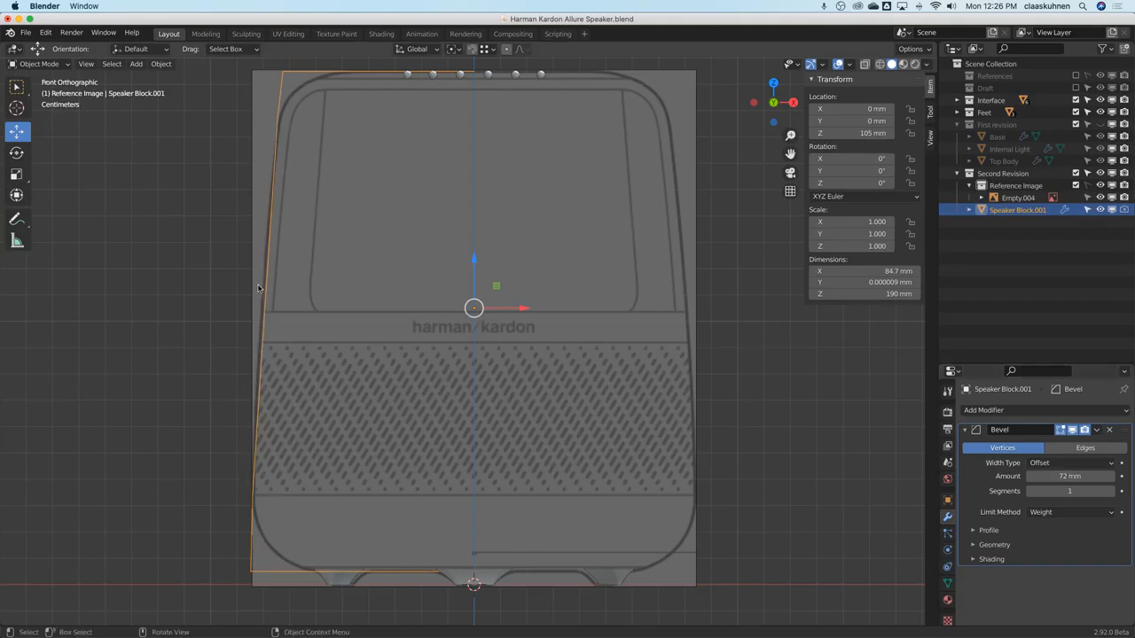
click(1078, 476)
key(BackSpace)
key(BackSpace)
key(BackSpace)
key(BackSpace)
text(0)
key(Return)
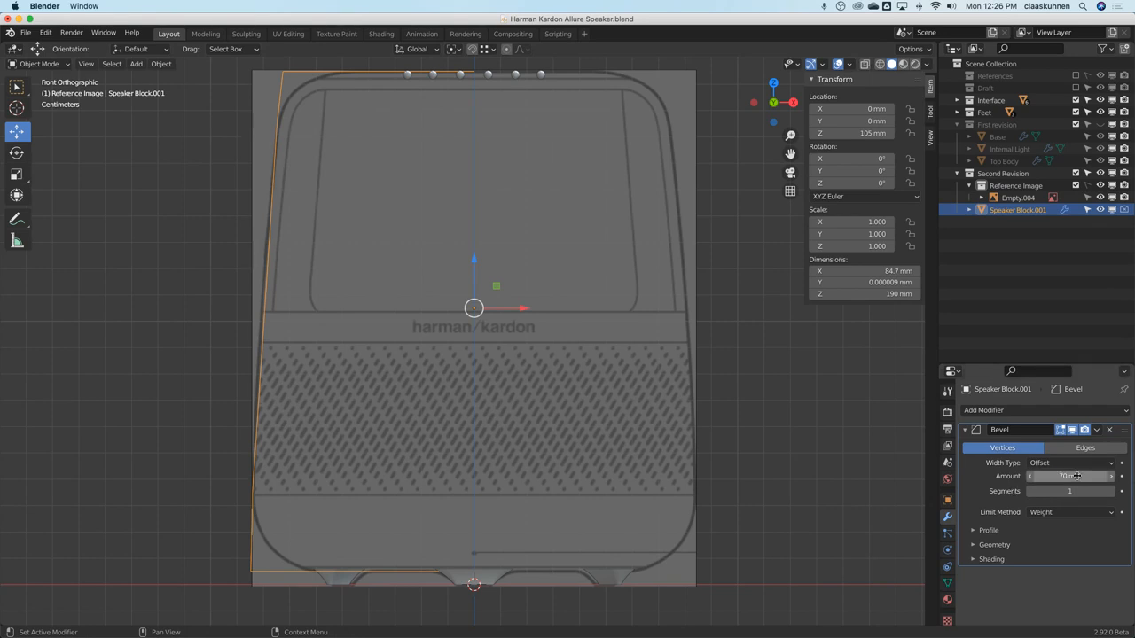
Set the Bevel modifier's segments to 15.
click(1062, 492)
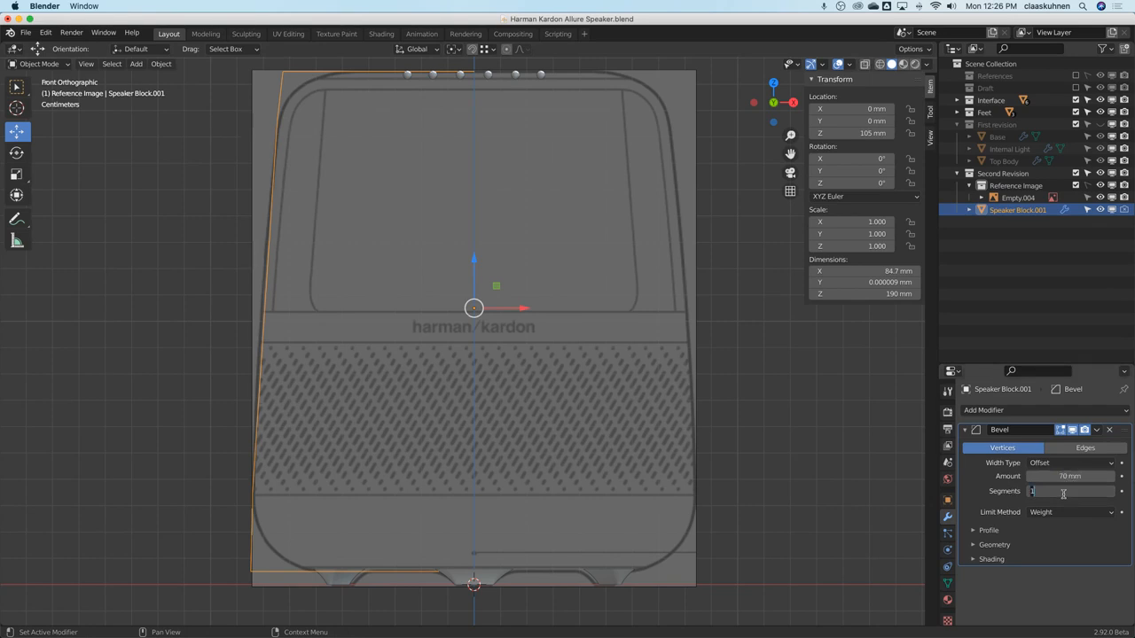
text(5)
key(Return)
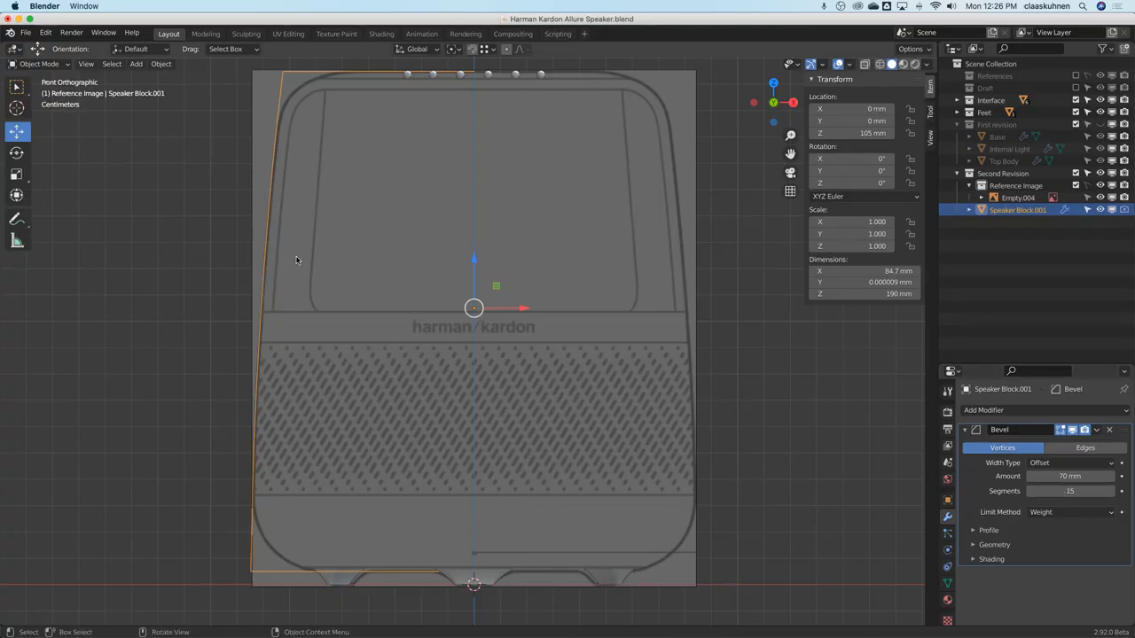
Give the outline's upper corner vertex a bevel weight of about 0.31 to follow the drawing's rounded corner.
shift+middle_drag(367, 203, 361, 242)
key(Tab)
click(281, 115)
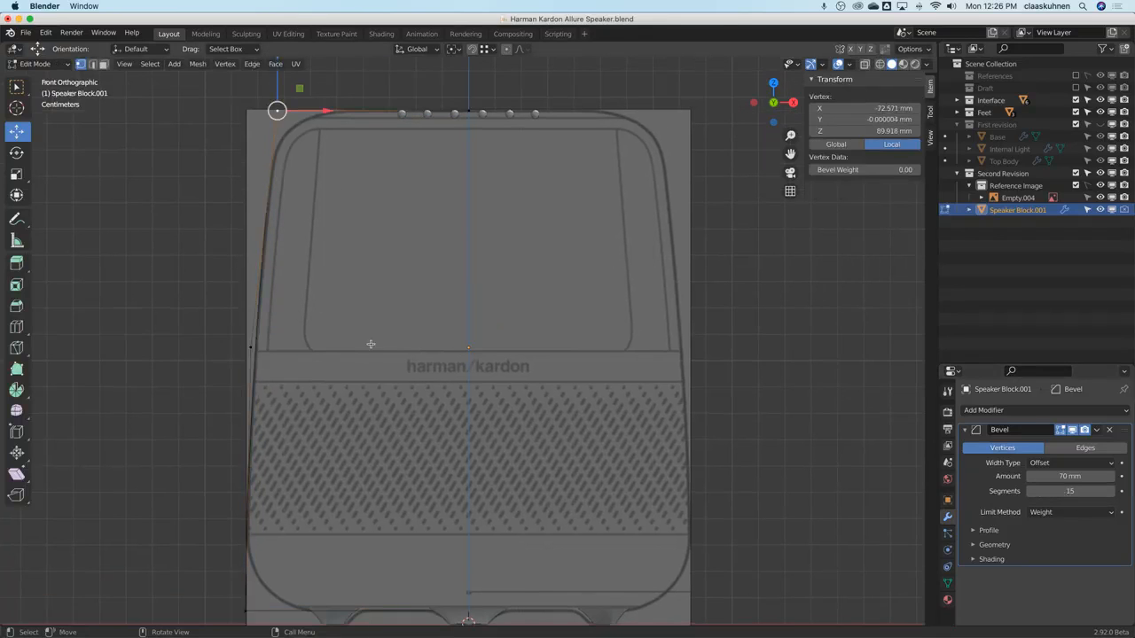
drag(851, 169, 753, 155)
Raise the lower corner vertex's bevel weight until its curve follows the reference drawing.
shift+middle_drag(375, 384, 411, 265)
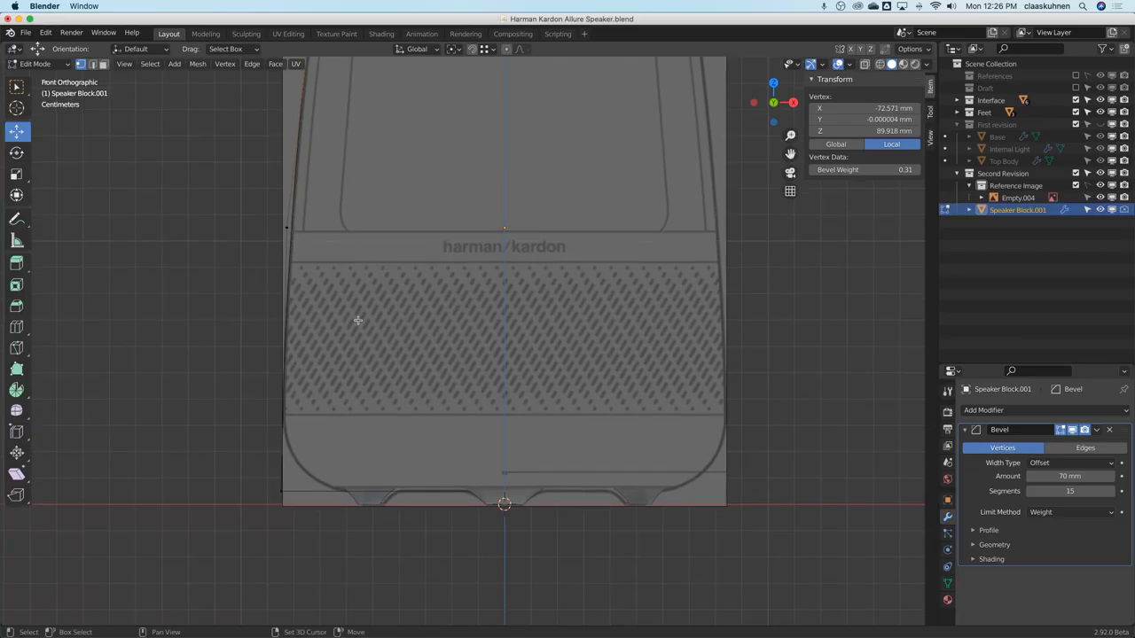
click(282, 495)
drag(858, 169, 885, 169)
key(Tab)
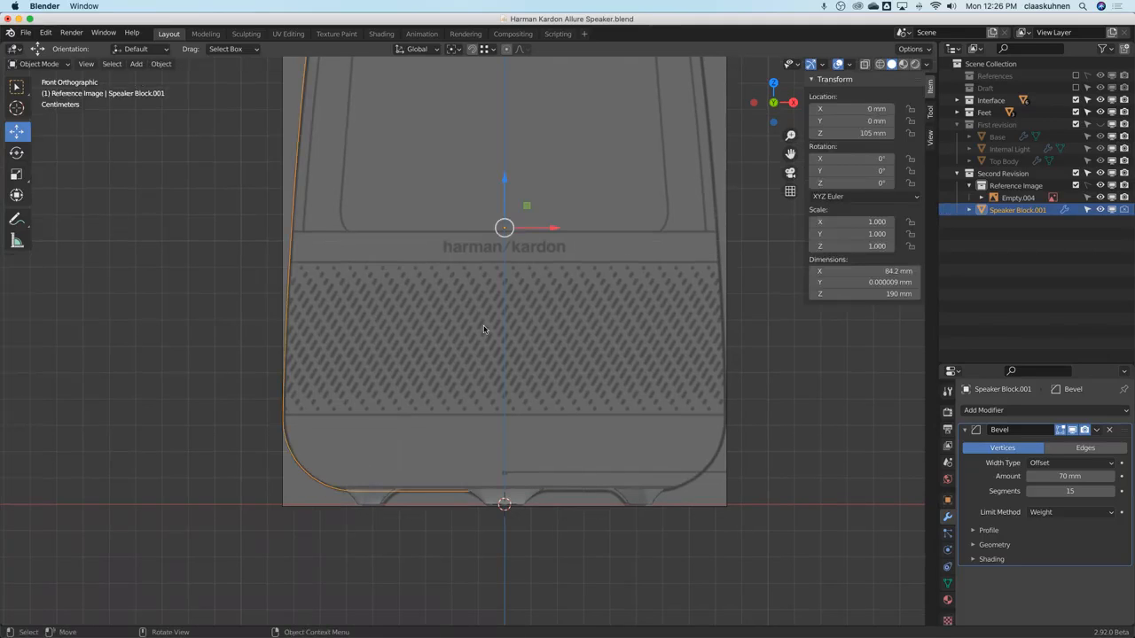
Set the Bevel modifier's superellipse profile shape to 0.55.
scroll(483, 330, down, 3)
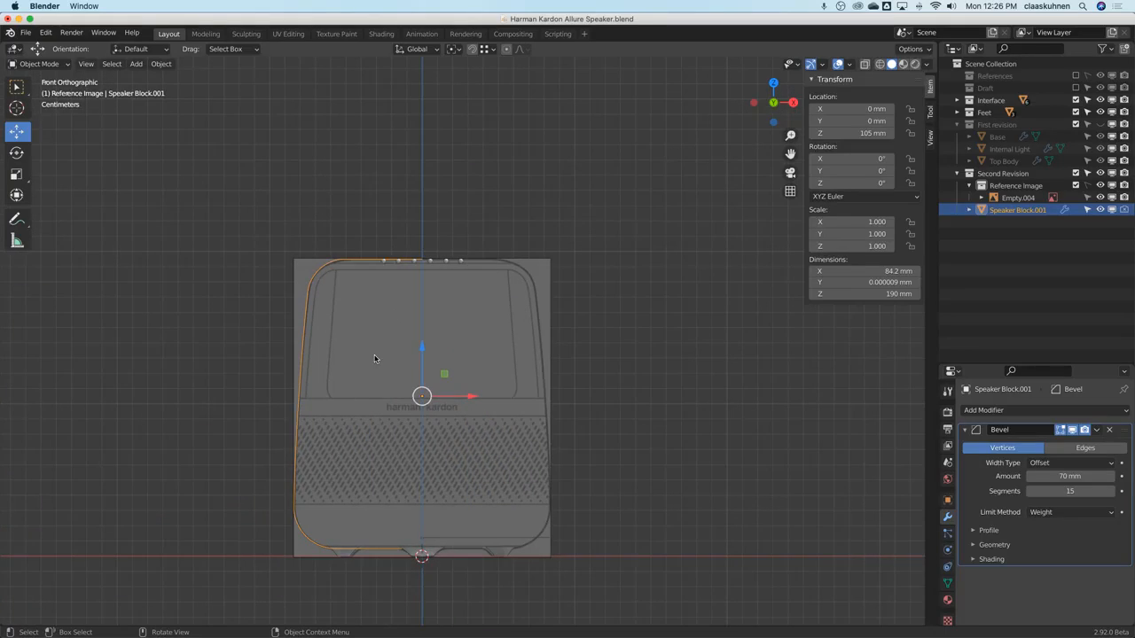
scroll(314, 260, up, 6)
scroll(459, 456, down, 3)
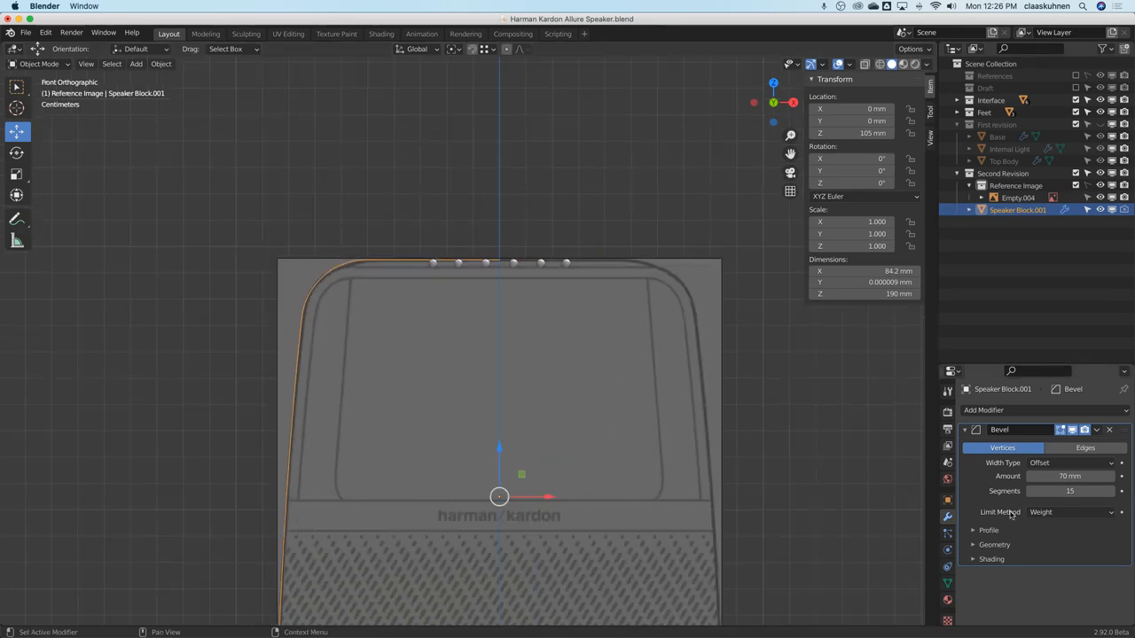
click(978, 532)
click(1063, 561)
key(BackSpace)
text(.55)
key(Return)
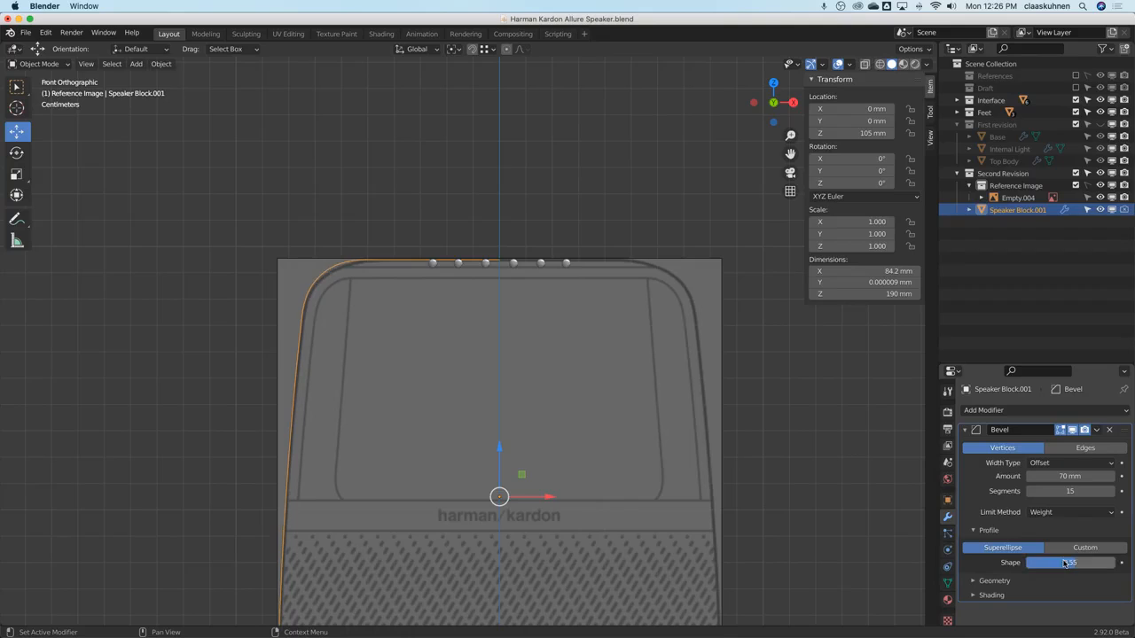
Fine-tune the bevel weights of the upper and lower corner vertices to match the drawing's corner curves.
scroll(391, 270, up, 4)
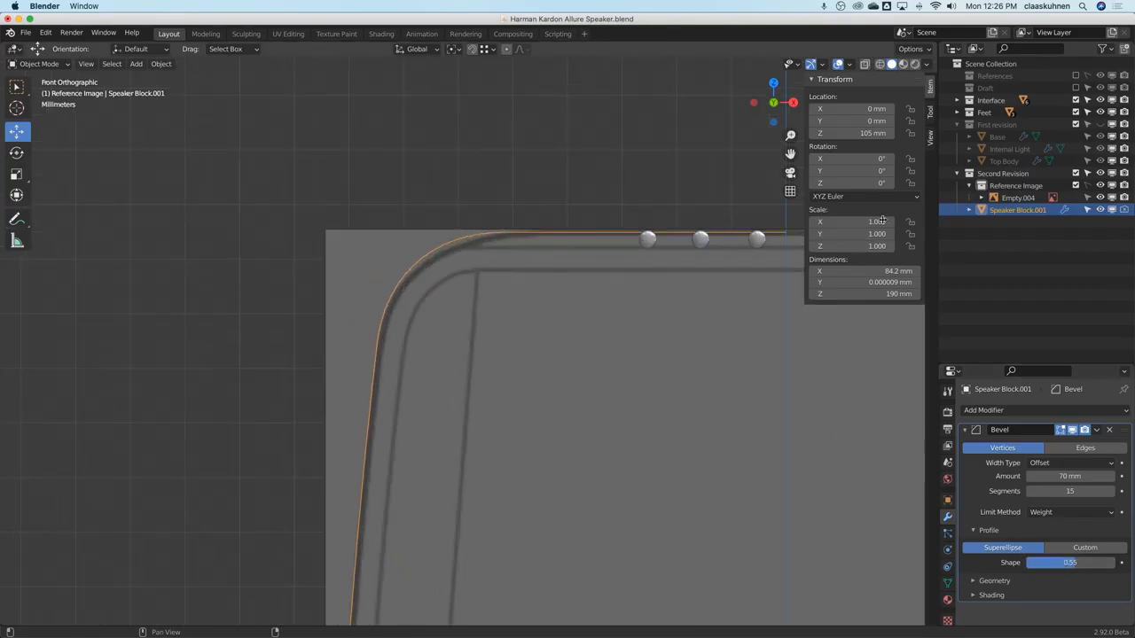
key(Tab)
drag(867, 169, 886, 168)
scroll(627, 222, down, 3)
shift+middle_drag(532, 226, 555, 390)
click(481, 425)
drag(861, 169, 885, 166)
key(Tab)
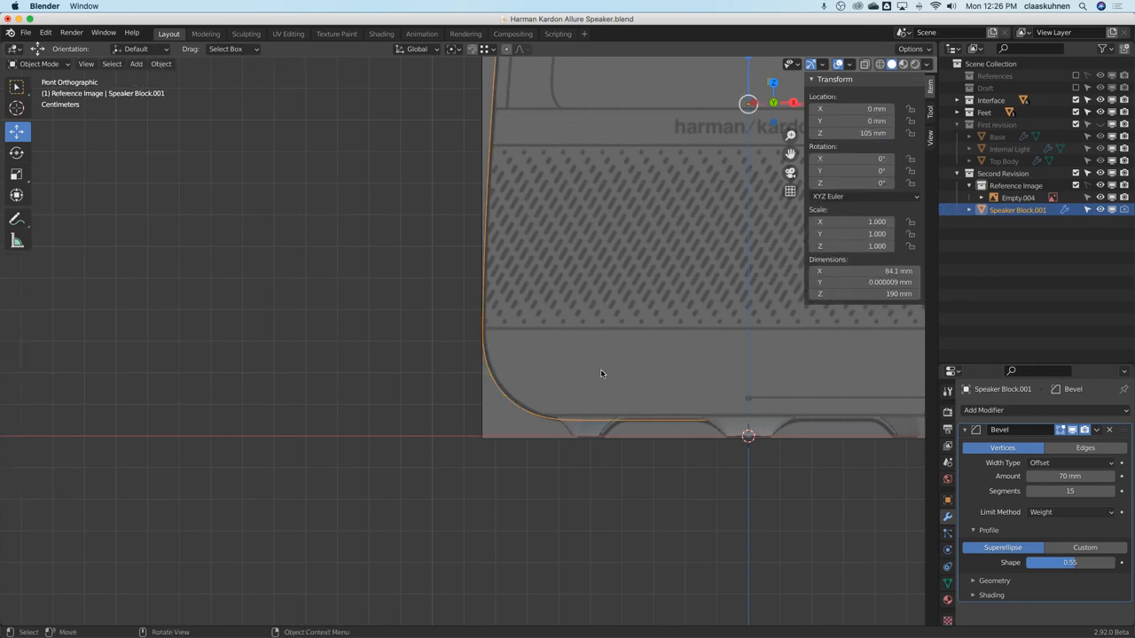
Reduce the Bevel modifier's segments to 1.
scroll(600, 369, down, 2)
click(1073, 488)
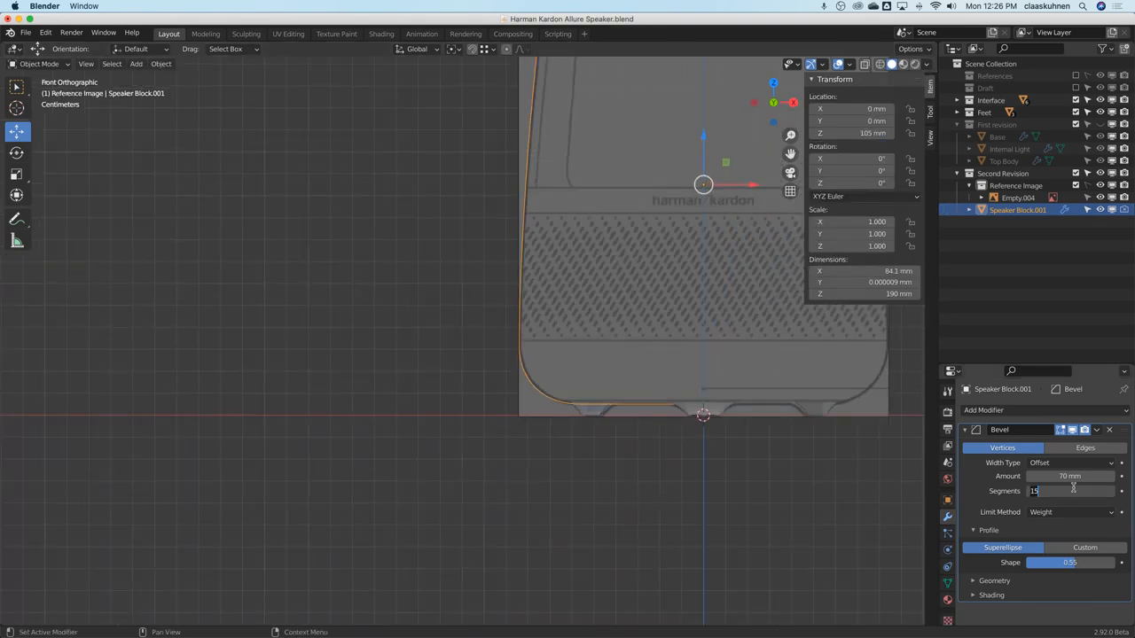
text(1)
key(Return)
Set the bevel weight of the outline's mid-side vertex to 0.51.
scroll(676, 352, up, 6)
scroll(674, 354, down, 1)
shift+middle_drag(613, 290, 567, 501)
scroll(580, 478, down, 4)
mouse_move(562, 290)
shift+middle_down()
mouse_move(562, 310)
mouse_move(564, 288)
shift+middle_up()
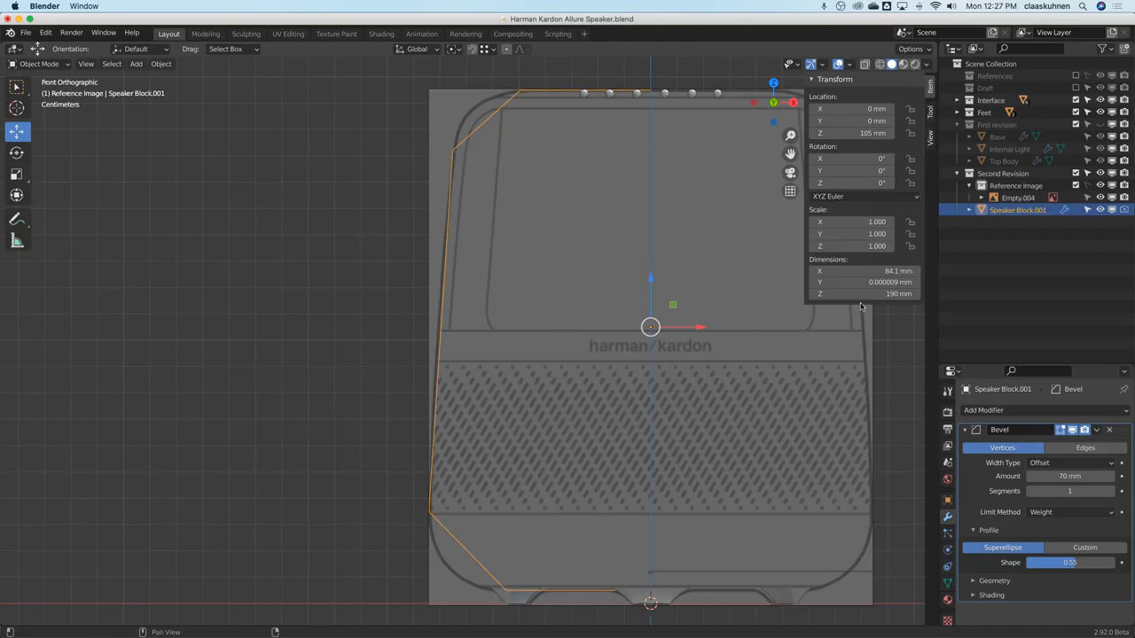
key(Tab)
click(431, 326)
mouse_move(858, 171)
mouse_down()
mouse_move(839, 173)
mouse_move(874, 169)
mouse_move(855, 170)
mouse_up()
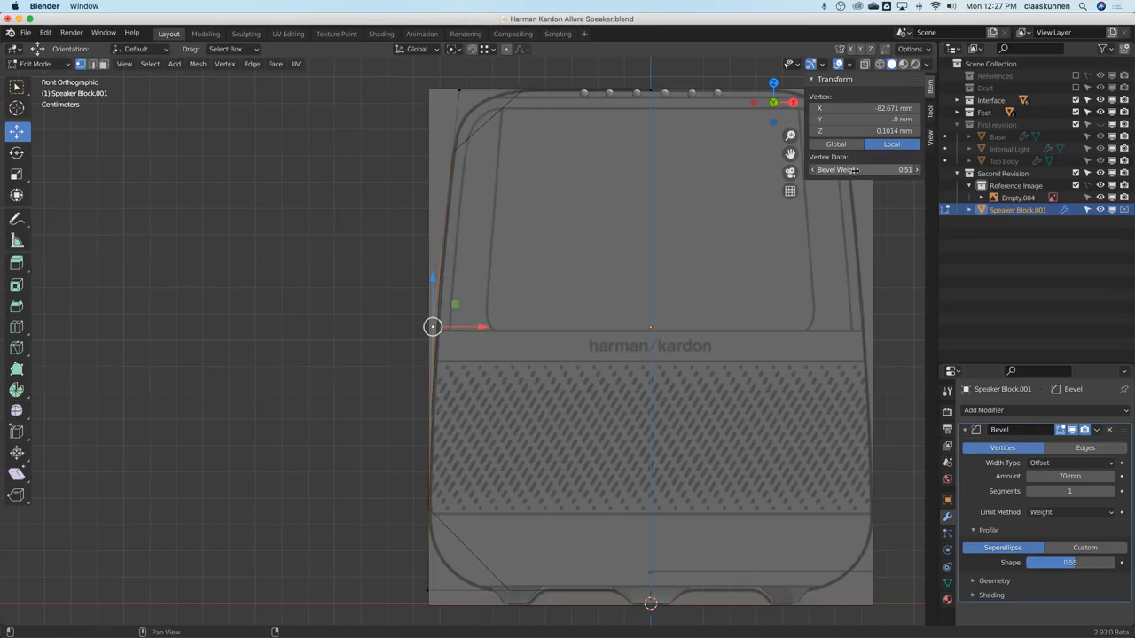
Set the mid-side vertex's bevel weight to 0.93 and the Bevel modifier's segments to 15.
drag(860, 169, 937, 160)
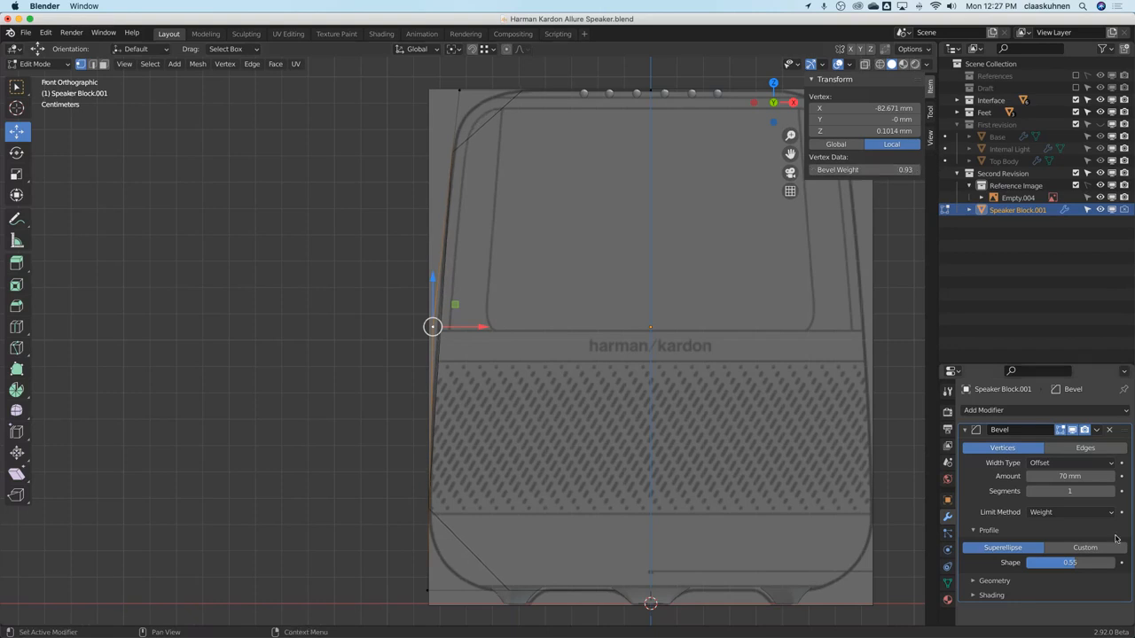
click(1060, 492)
text(15)
key(Return)
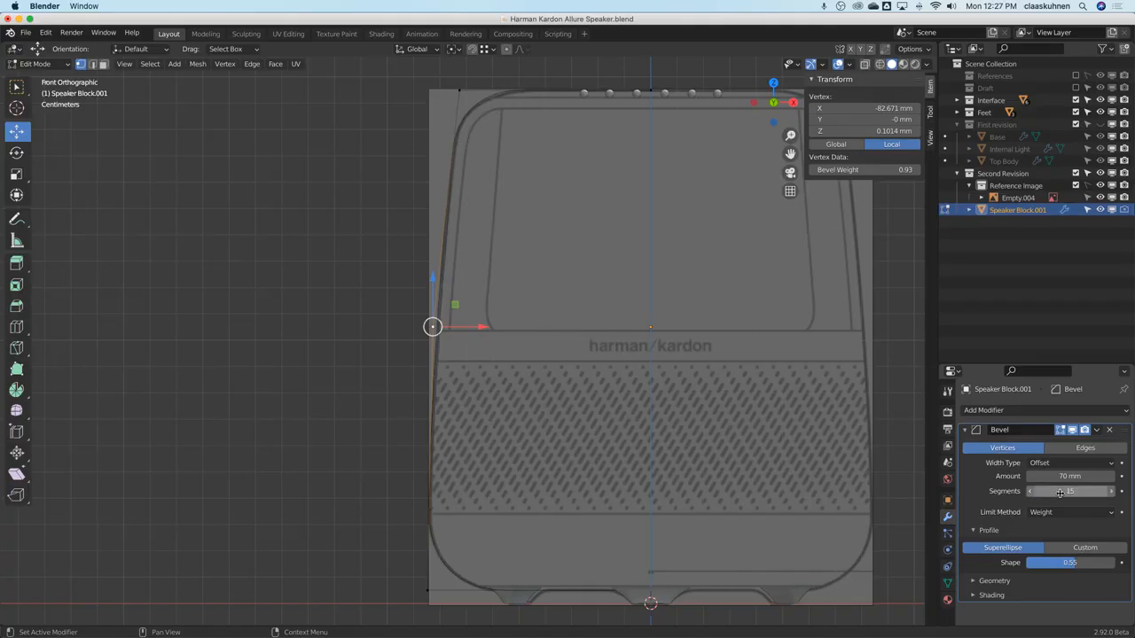
key(Tab)
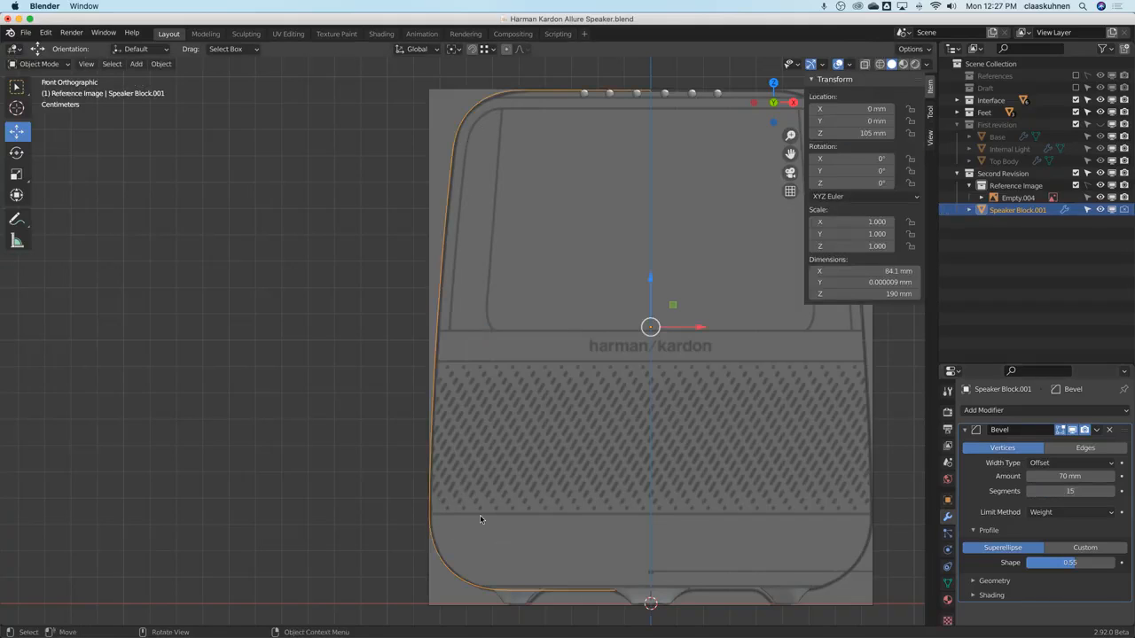
Subdivide the top edge between the corner and centreline vertices and shift the new vertex to about X -34.6 mm.
key(Tab)
click(459, 89)
shift+click(650, 94)
scroll(611, 108, up, 2)
right_click(456, 165)
click(461, 170)
scroll(472, 256, up, 3)
click(470, 255)
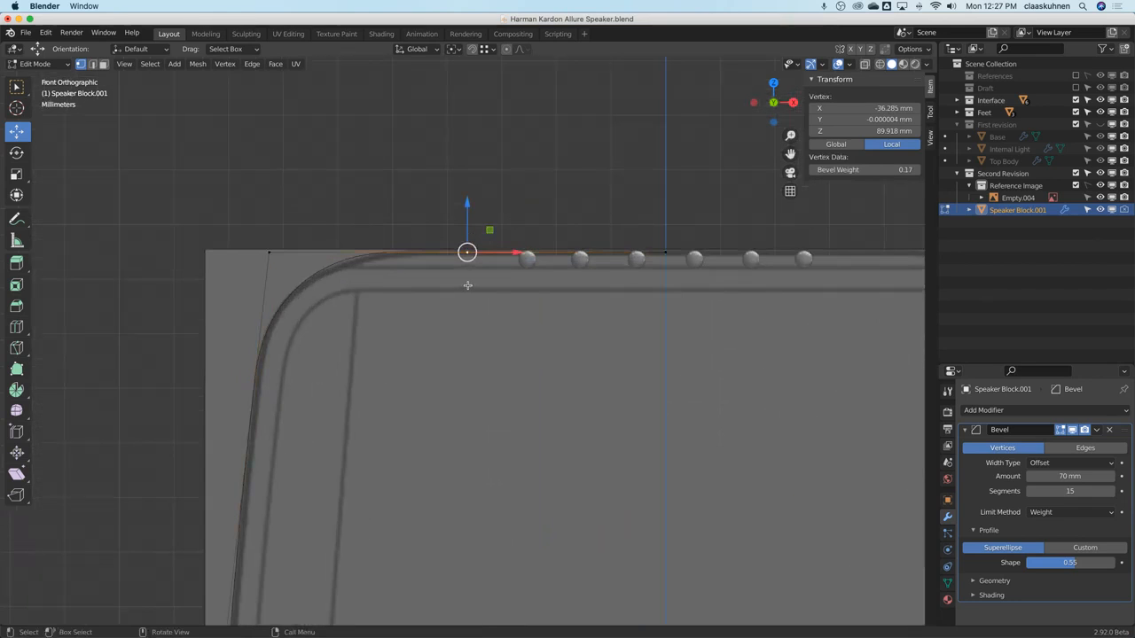
drag(520, 255, 530, 254)
Subdivide the top edge between the new vertex and the centreline, and lower the two inner vertices by about 6.9 mm.
shift+click(660, 257)
right_click(596, 295)
click(597, 295)
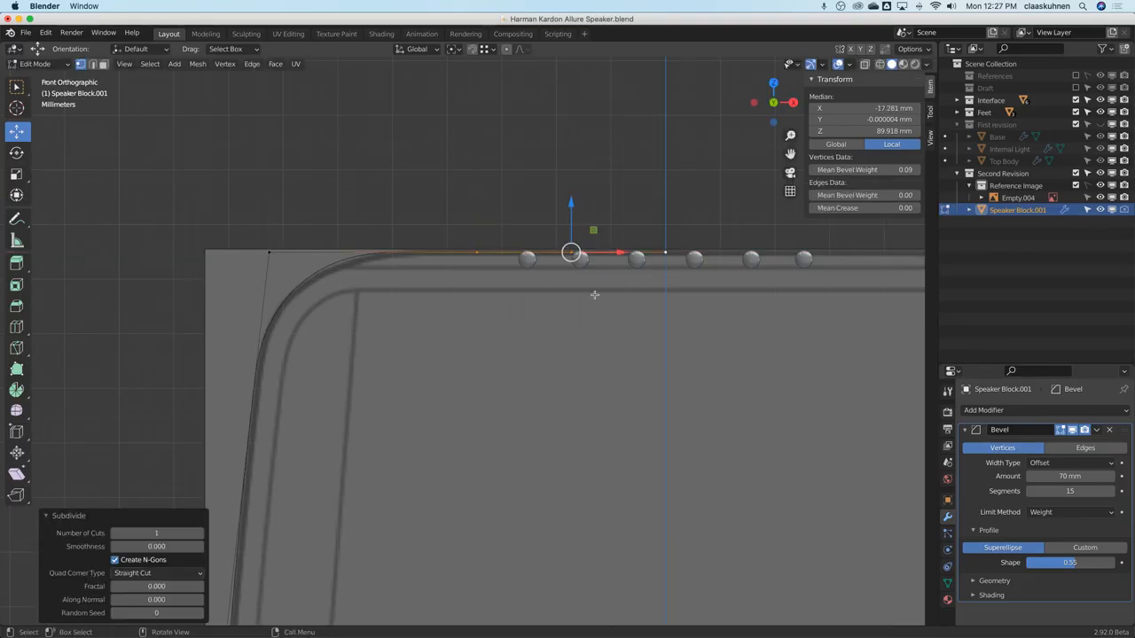
click(583, 288)
shift+click(652, 273)
drag(624, 203, 621, 238)
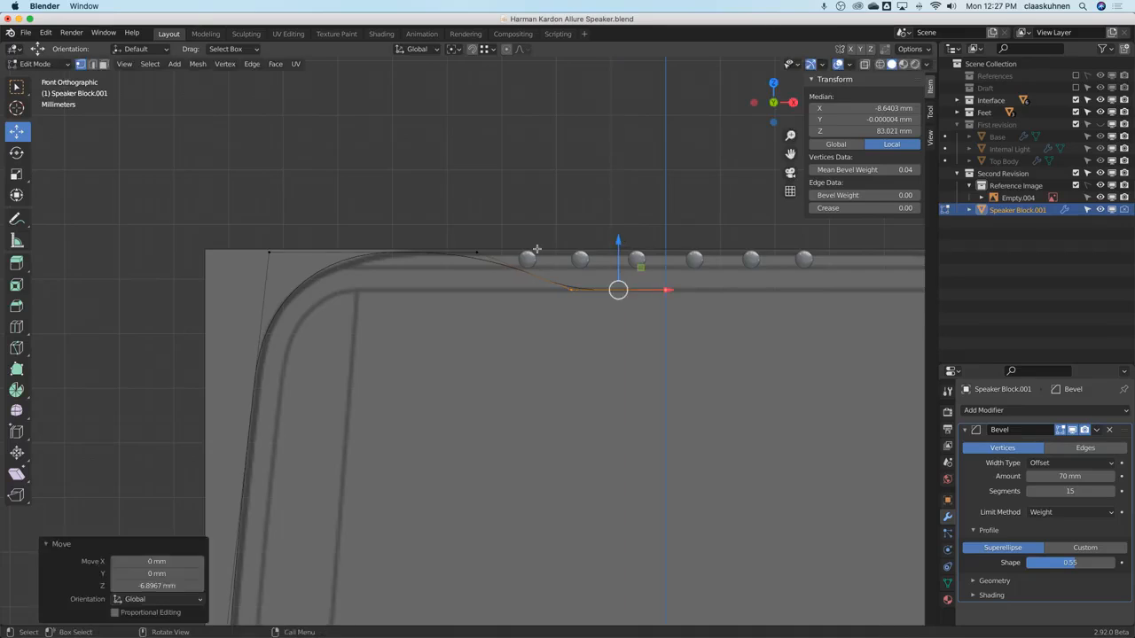
key(Tab)
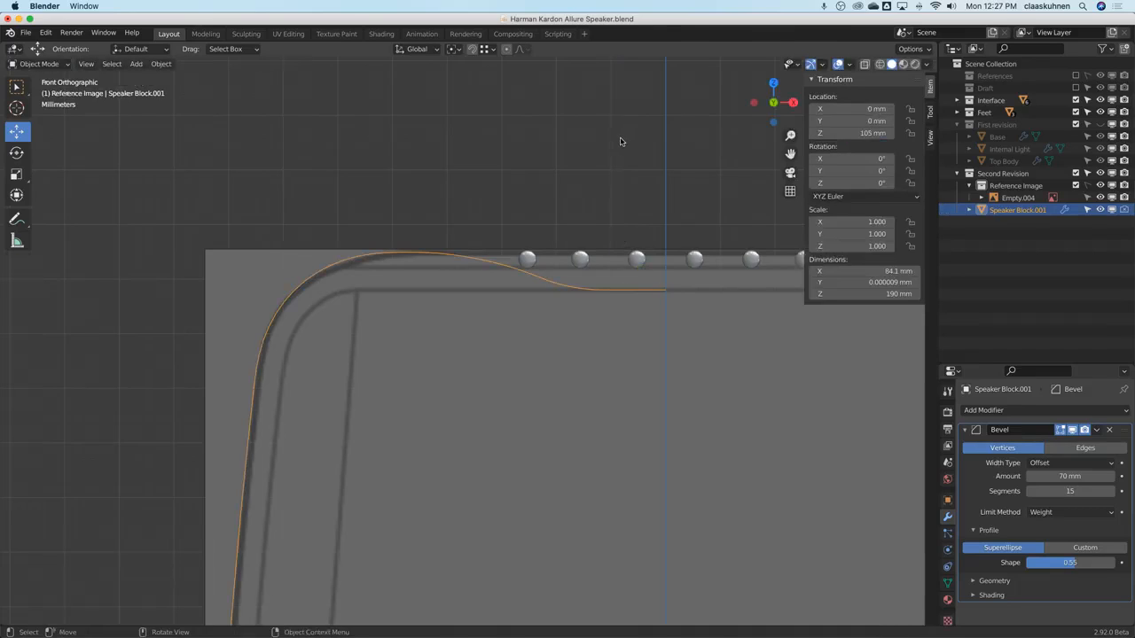
Set the Bevel modifier's segments to 1 and compare the simplified top outline with the drawing.
key(Tab)
click(470, 252)
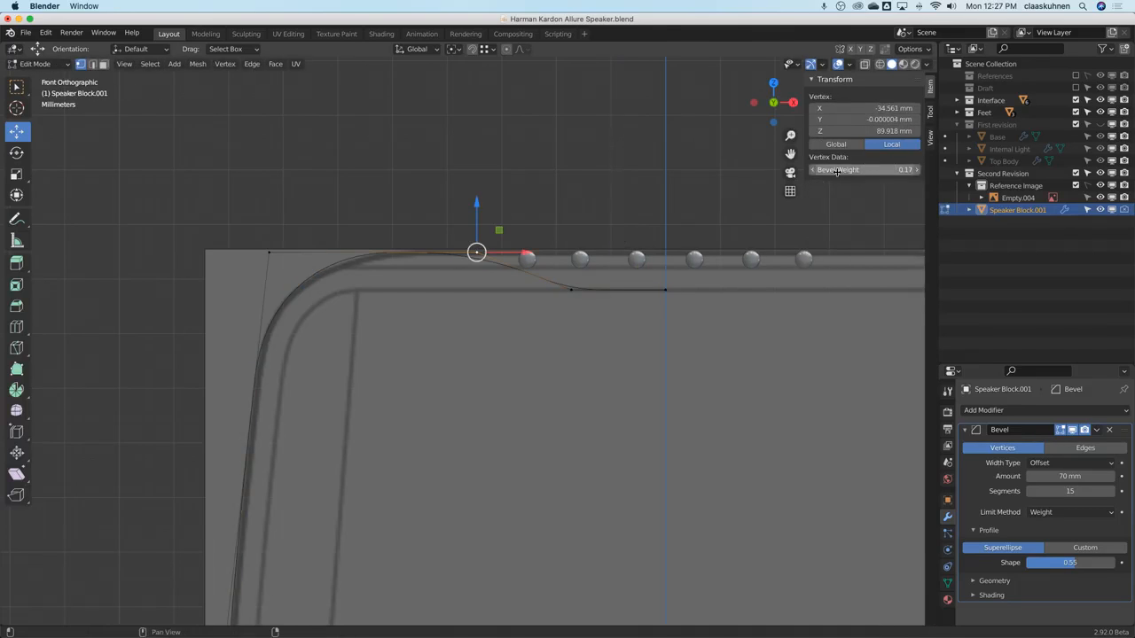
click(1047, 491)
text(1)
key(Return)
scroll(595, 400, up, 4)
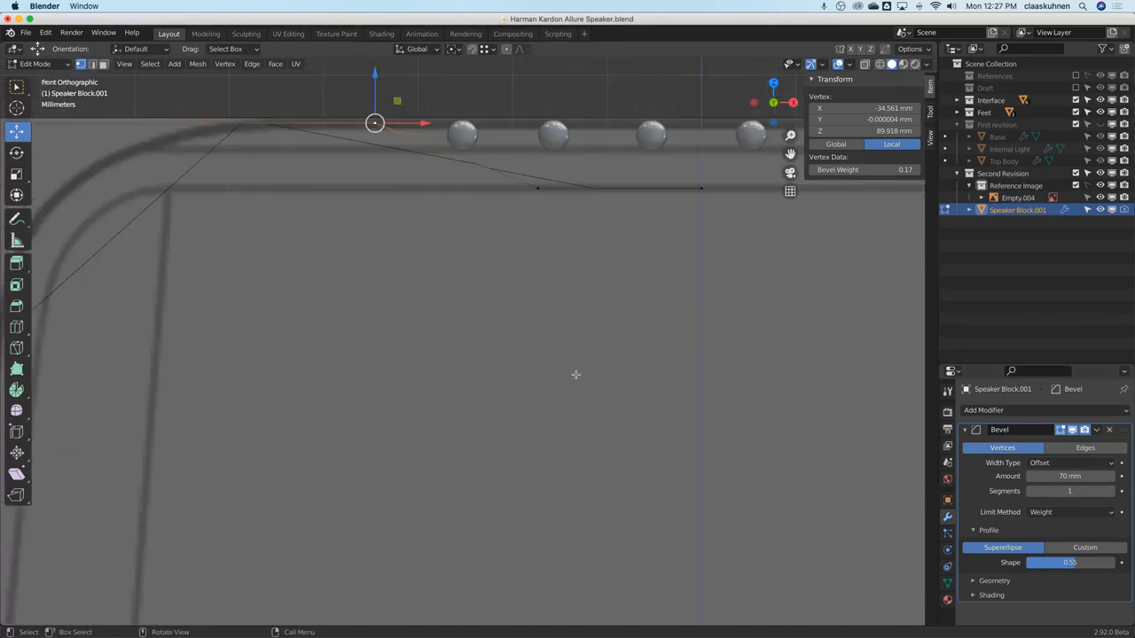
scroll(575, 374, down, 2)
key(Tab)
key(Tab)
key(Tab)
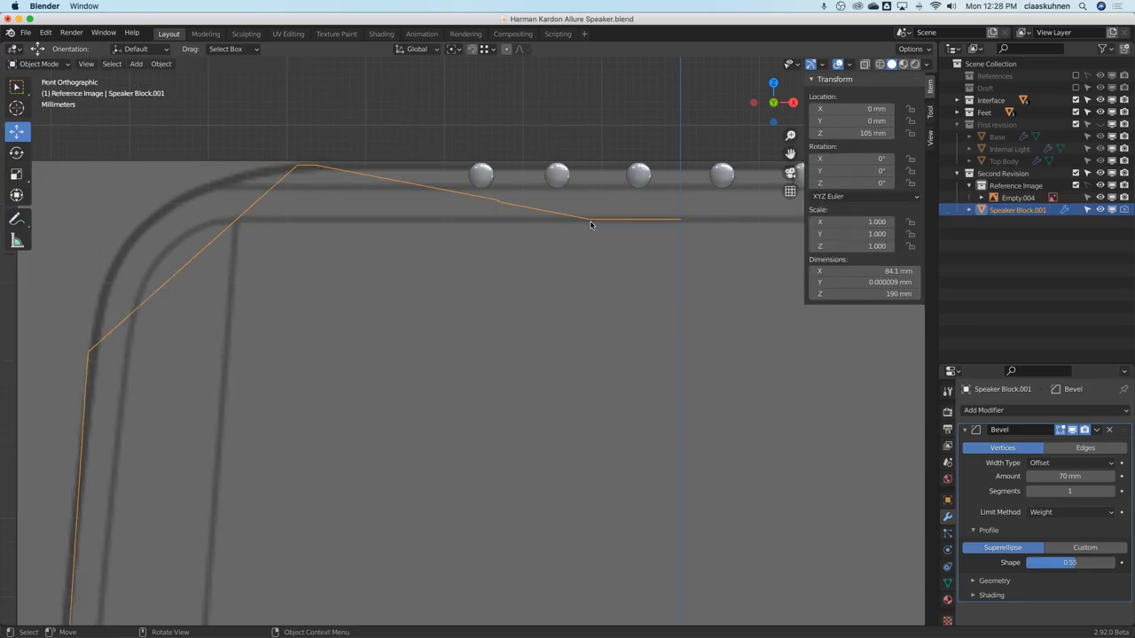
Try removing the bevel weight from the lowered vertex beside the centreline.
key(Tab)
click(542, 220)
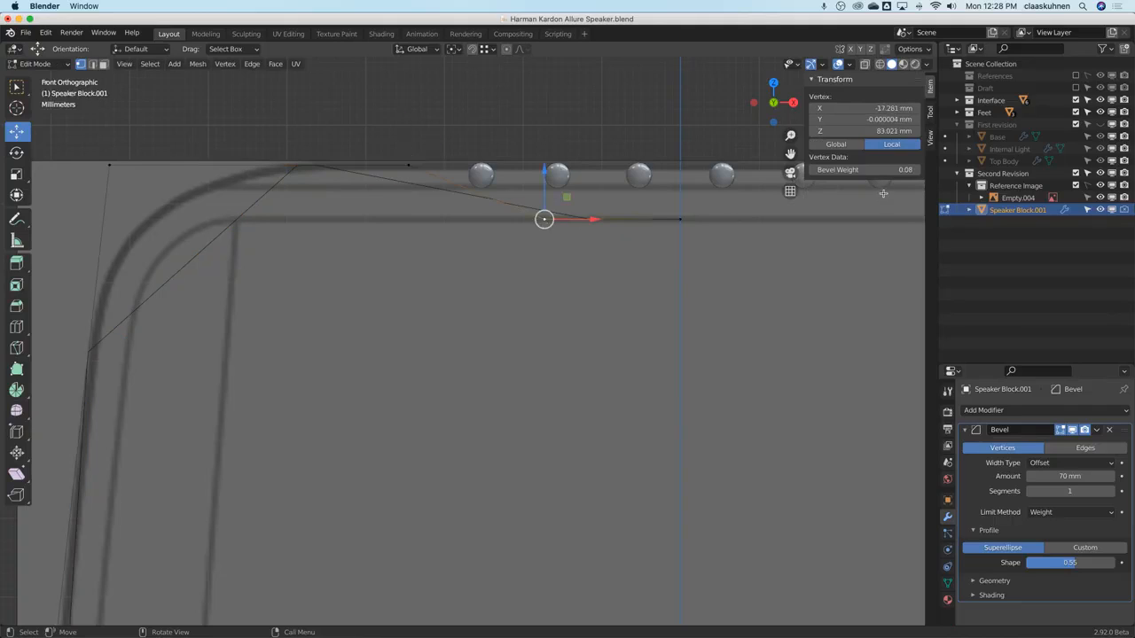
click(677, 220)
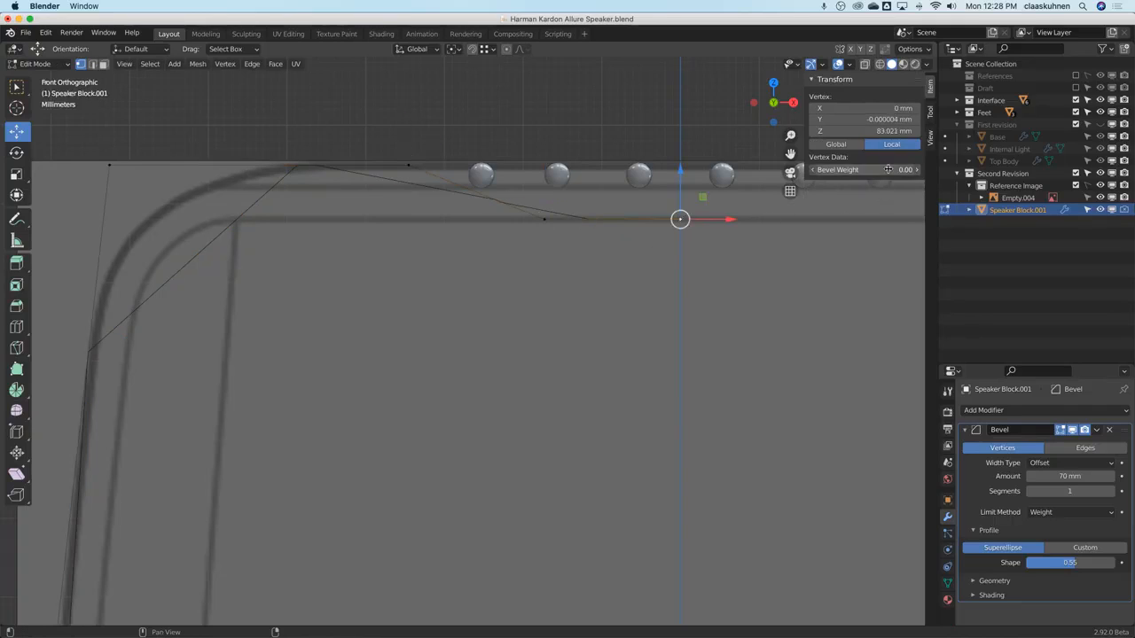
click(538, 221)
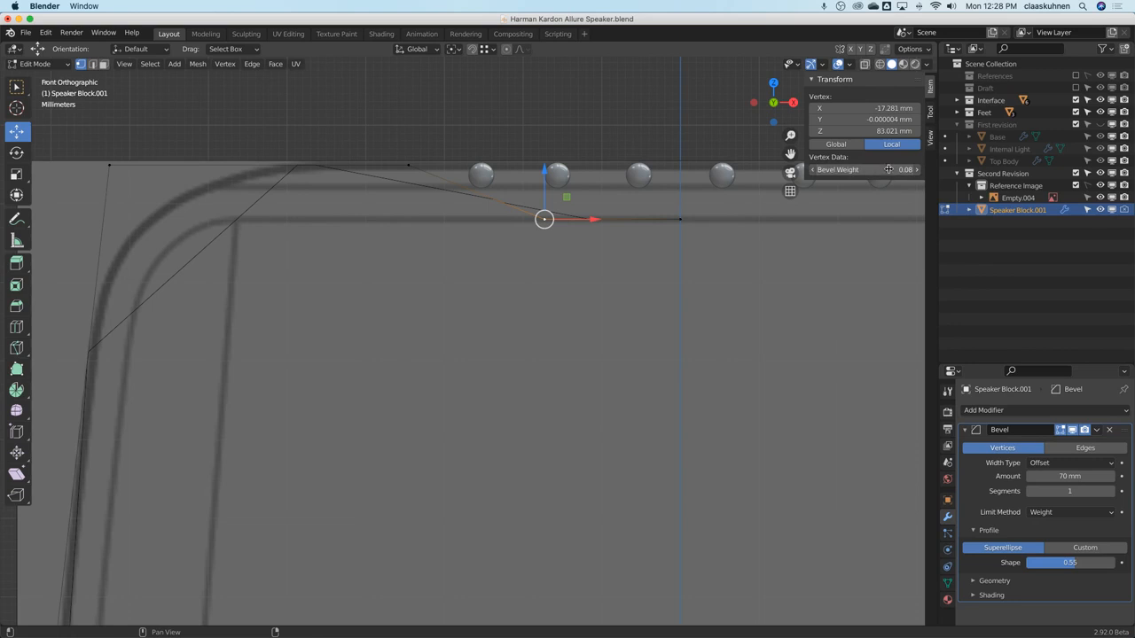
key(Tab)
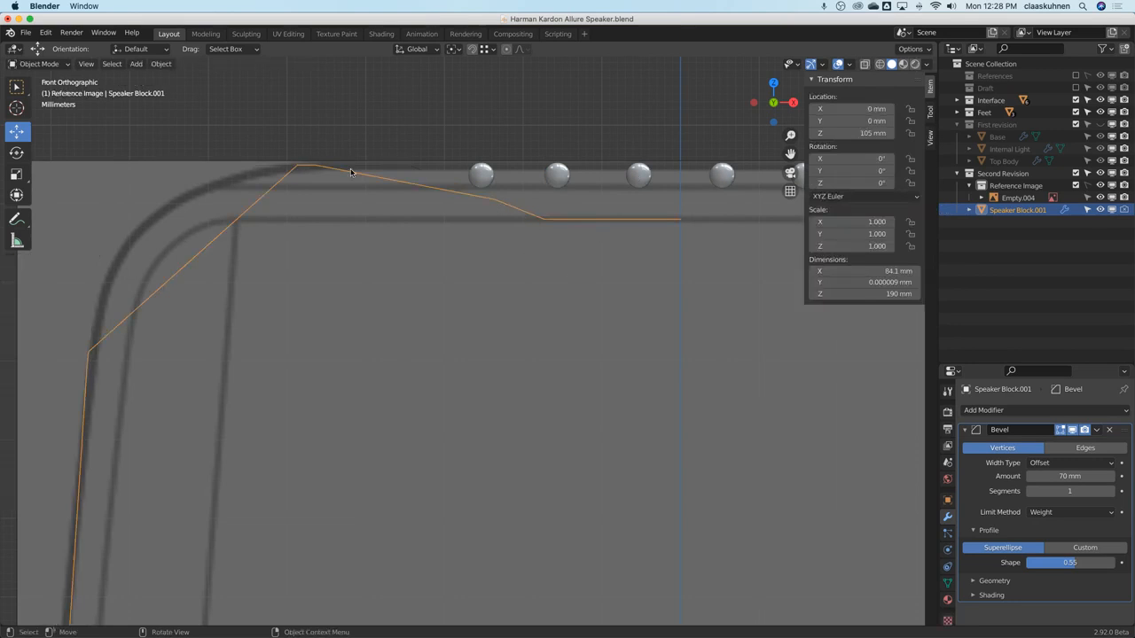
Move the upper vertex at the start of the dip toward the centreline, to about X -32 mm.
key(Tab)
click(400, 162)
drag(457, 165, 479, 166)
key(Tab)
key(Tab)
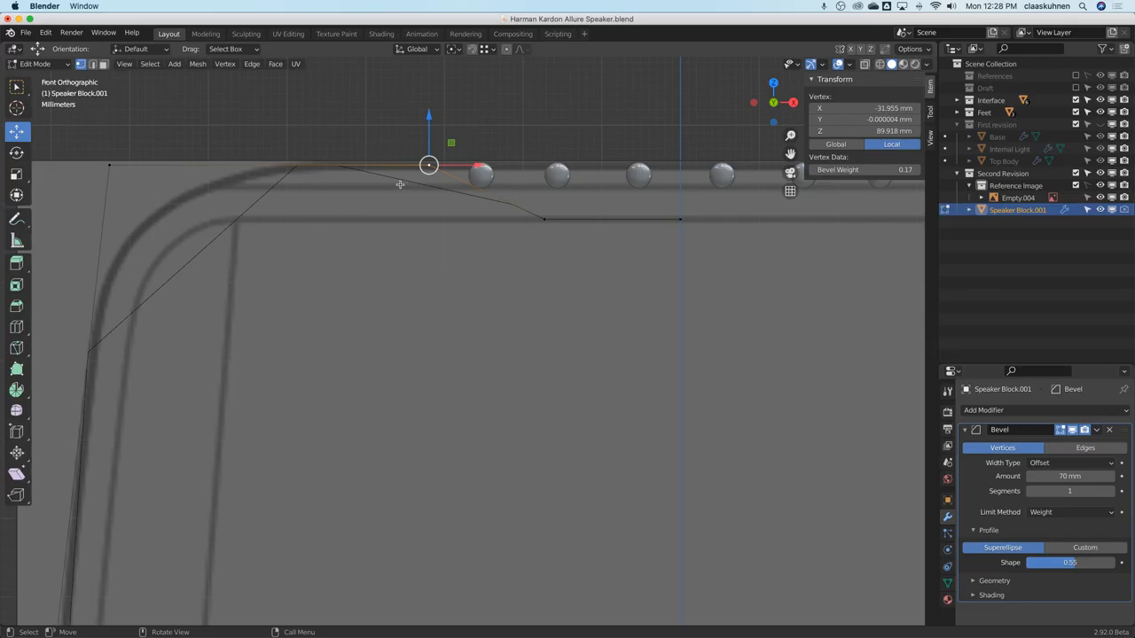
Increase the Bevel modifier's segments to 8.
click(1111, 491)
click(1110, 491)
click(1110, 491)
click(1111, 491)
key(Tab)
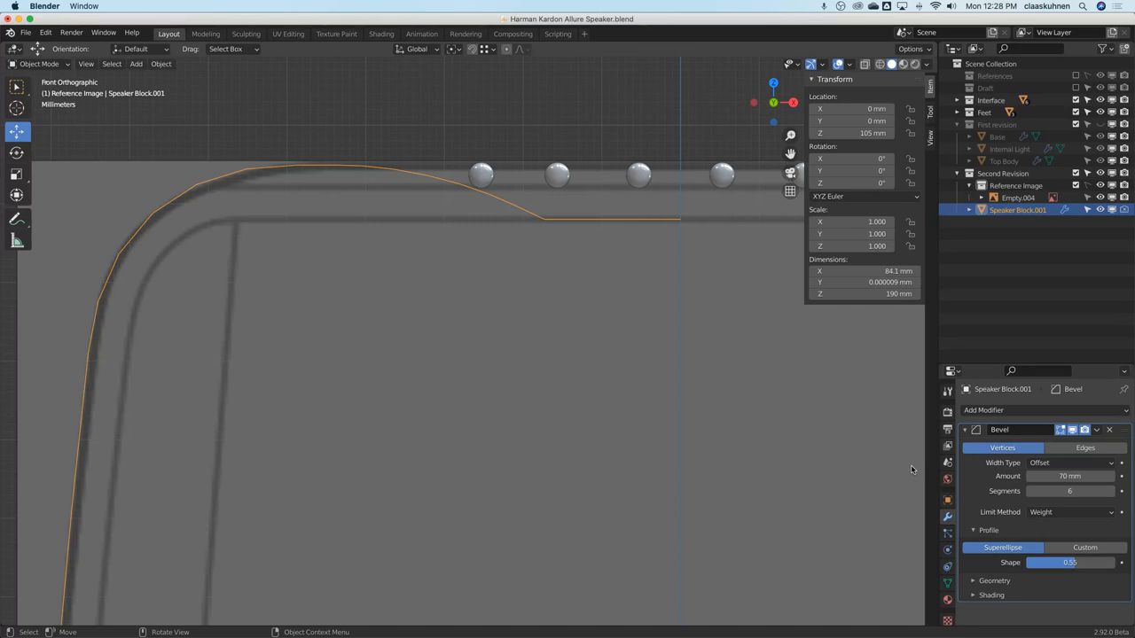
click(1110, 491)
click(1111, 491)
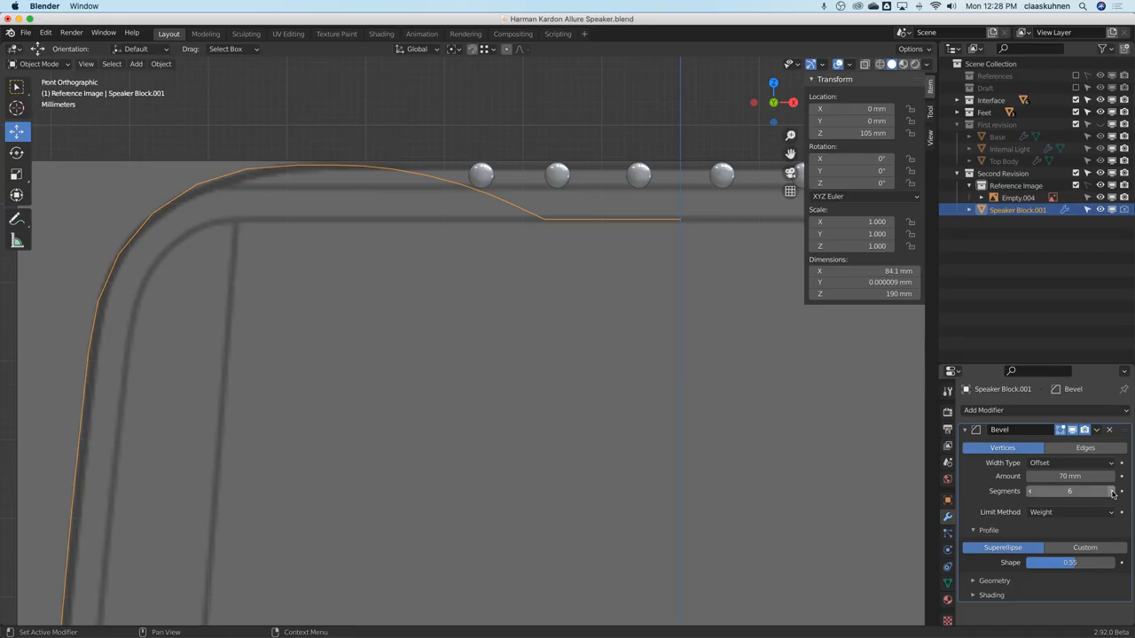
Set the bevel weight of the lowered vertex beside the centreline to 0.06.
key(Tab)
click(544, 218)
mouse_move(867, 170)
mouse_down()
mouse_move(877, 169)
mouse_move(865, 169)
mouse_up()
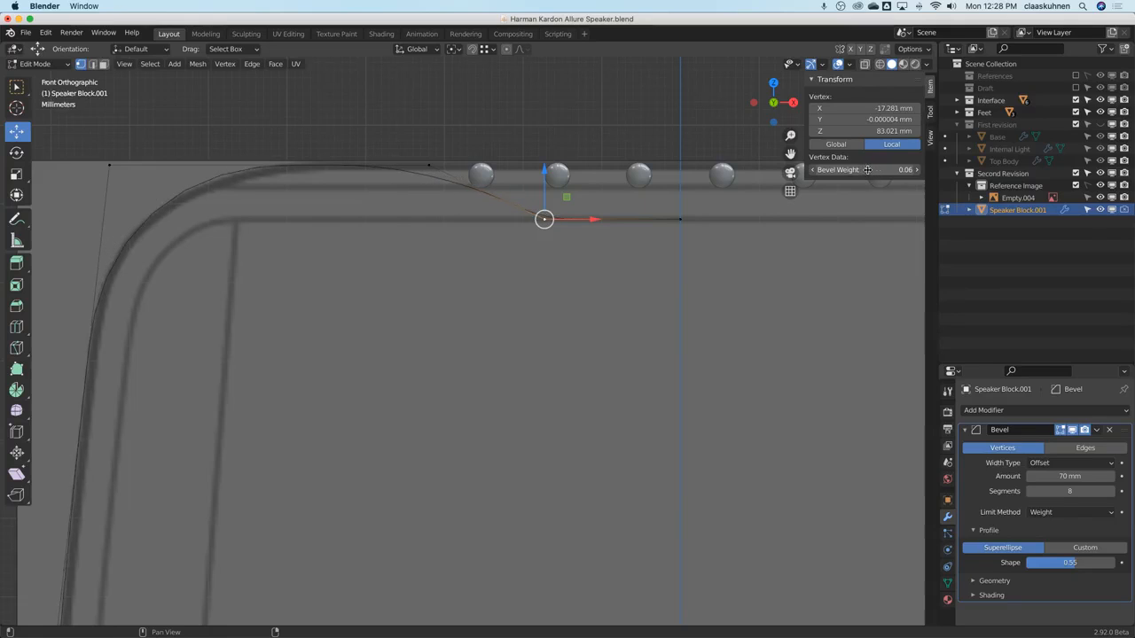
key(Tab)
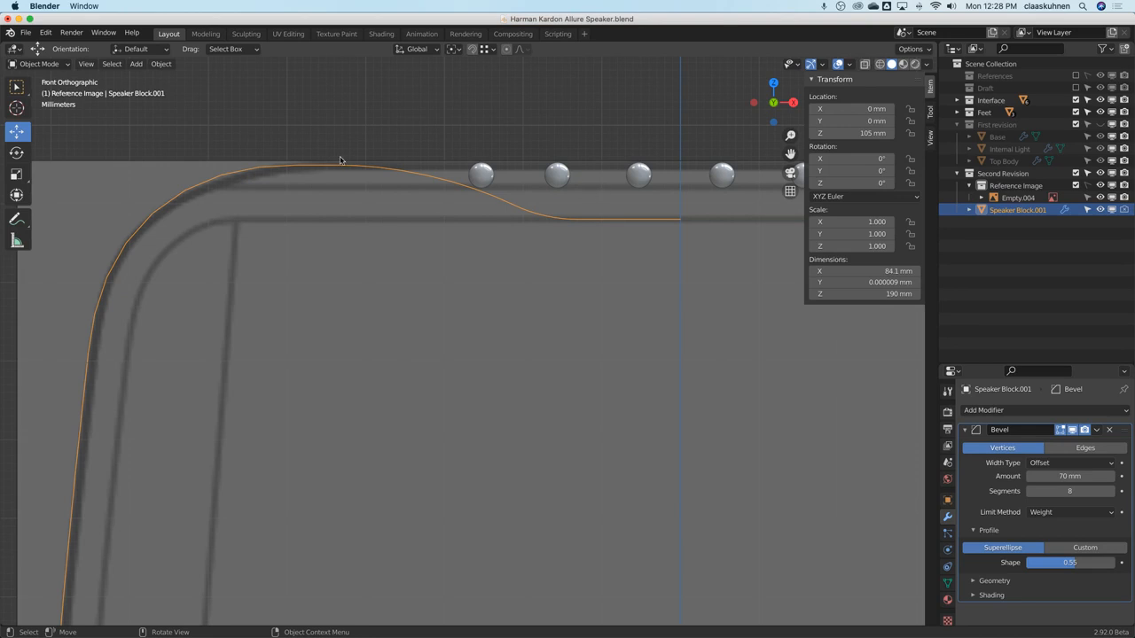
Set the bevel weight of the upper vertex before the dip to 0.14 and move it about 5 mm toward the outer corner.
key(Tab)
click(434, 163)
drag(869, 165, 864, 165)
key(Tab)
key(Tab)
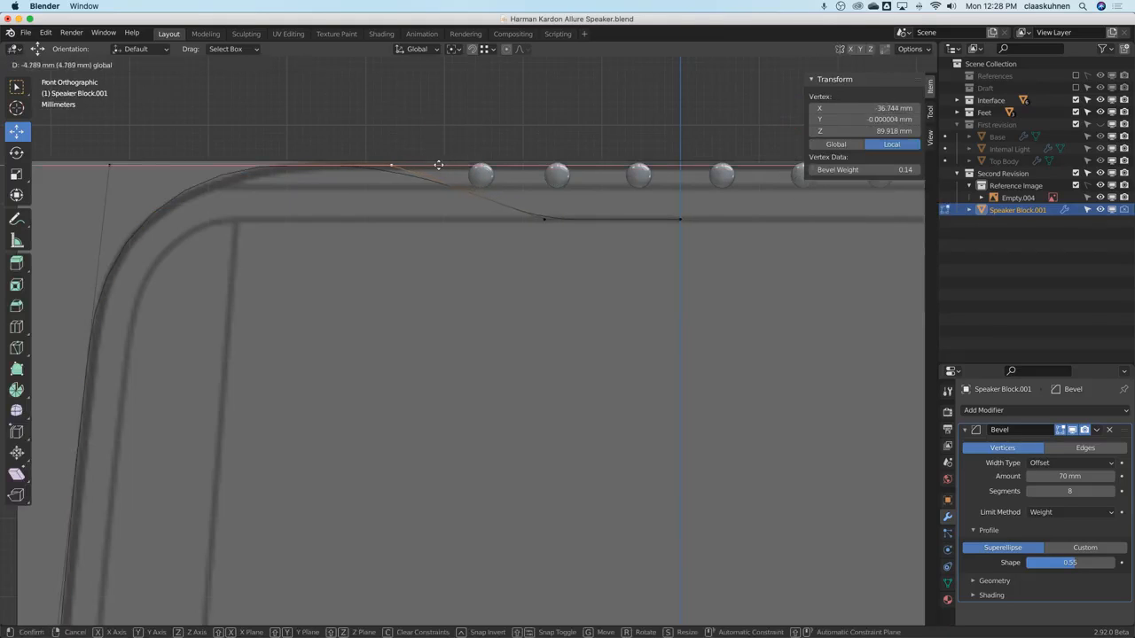
key(Tab)
key(Tab)
Raise the bevel weight of the lowered vertex beside the centreline to 0.10.
click(544, 218)
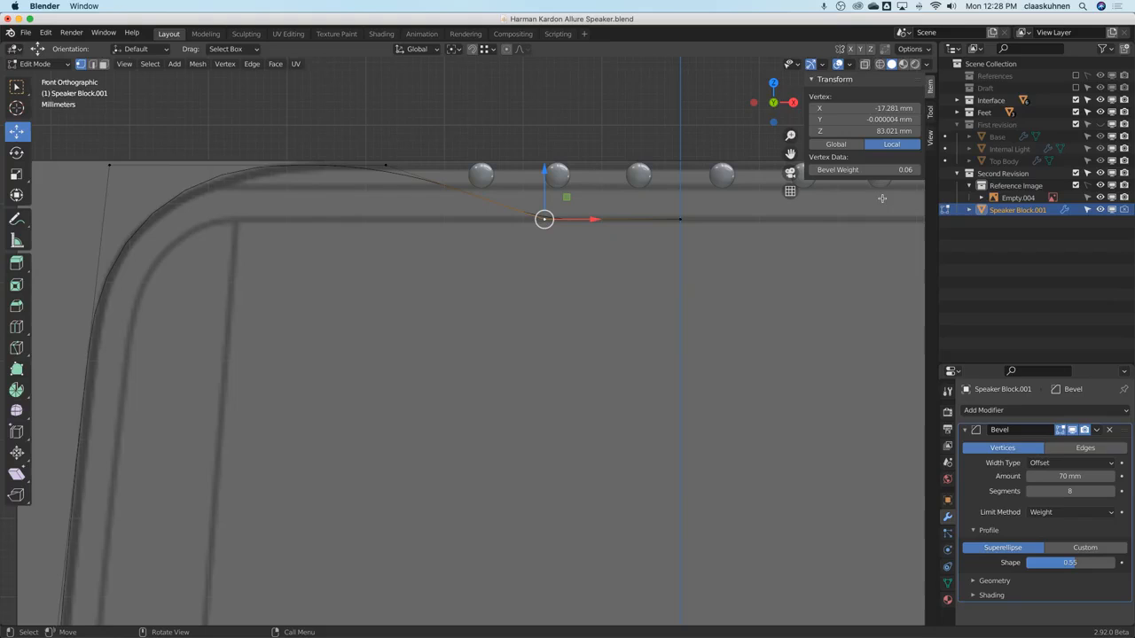
drag(876, 169, 878, 169)
key(Tab)
scroll(673, 282, down, 1)
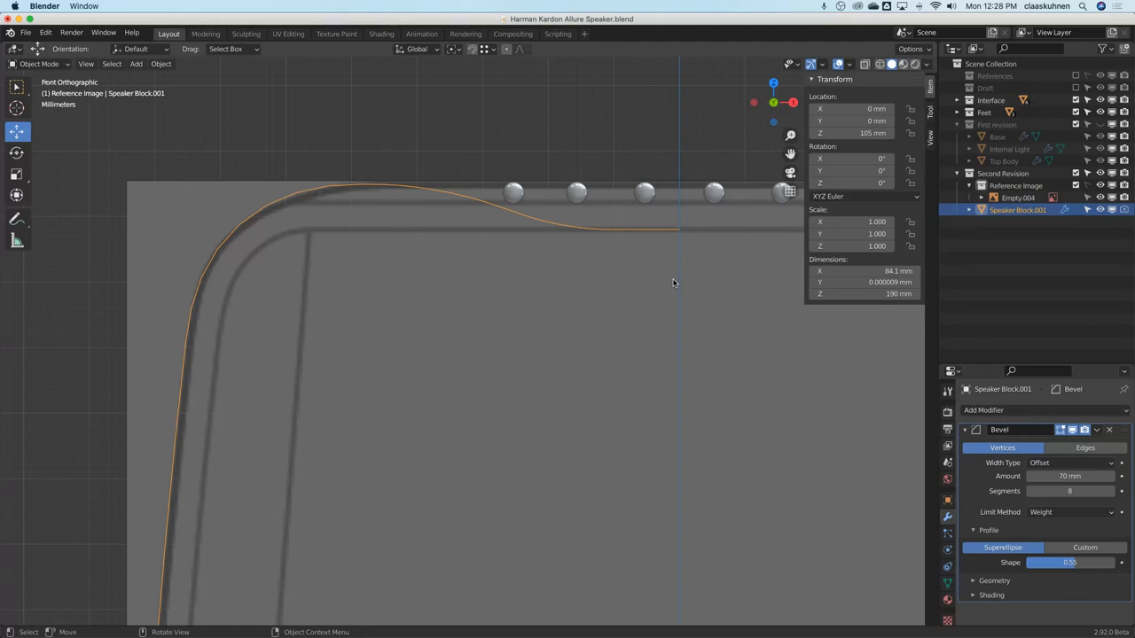
key(Tab)
key(Tab)
Reduce the Bevel modifier's segments to 1 and shift the lowered vertex closer to the centreline.
key(Tab)
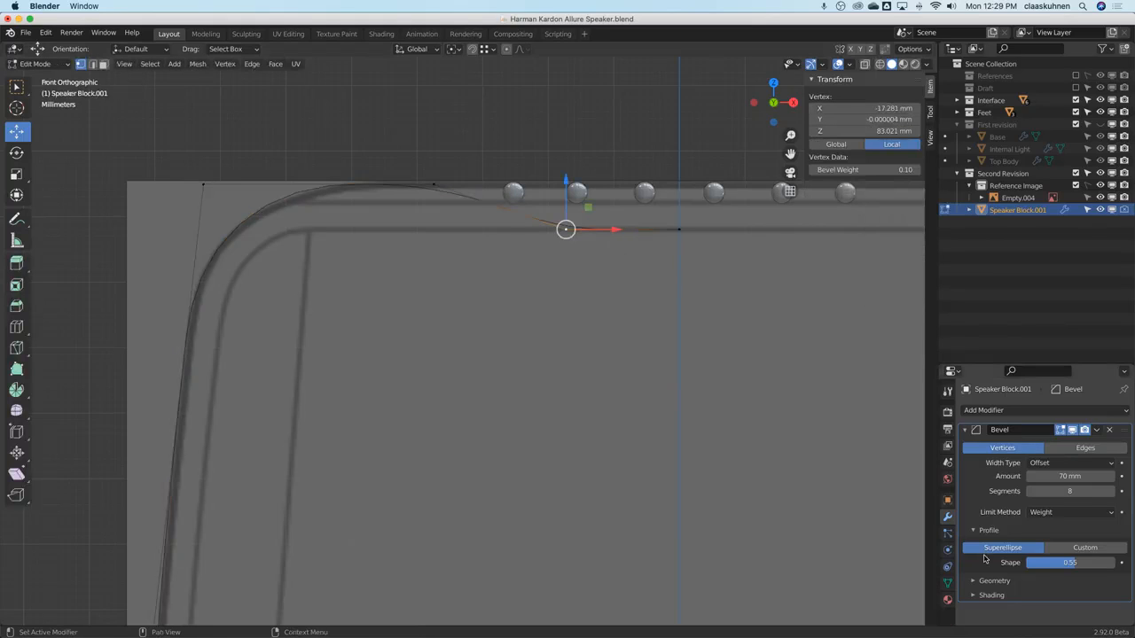
drag(1064, 499, 1010, 499)
key(Tab)
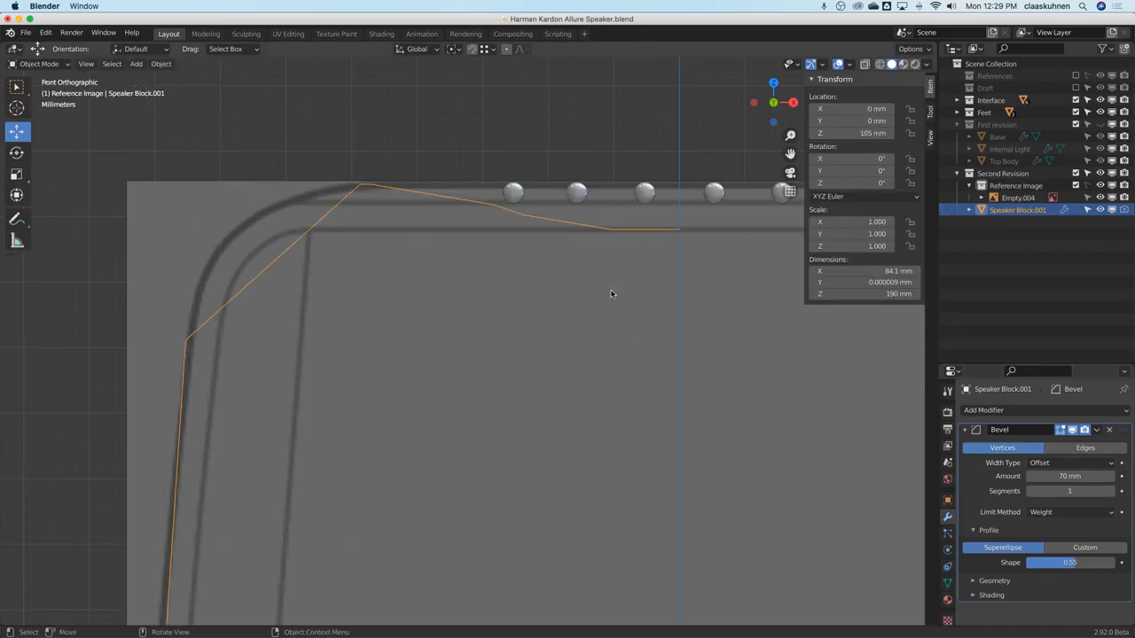
key(Tab)
drag(613, 230, 627, 229)
key(Tab)
key(Tab)
drag(631, 232, 641, 232)
key(Tab)
key(Tab)
key(Tab)
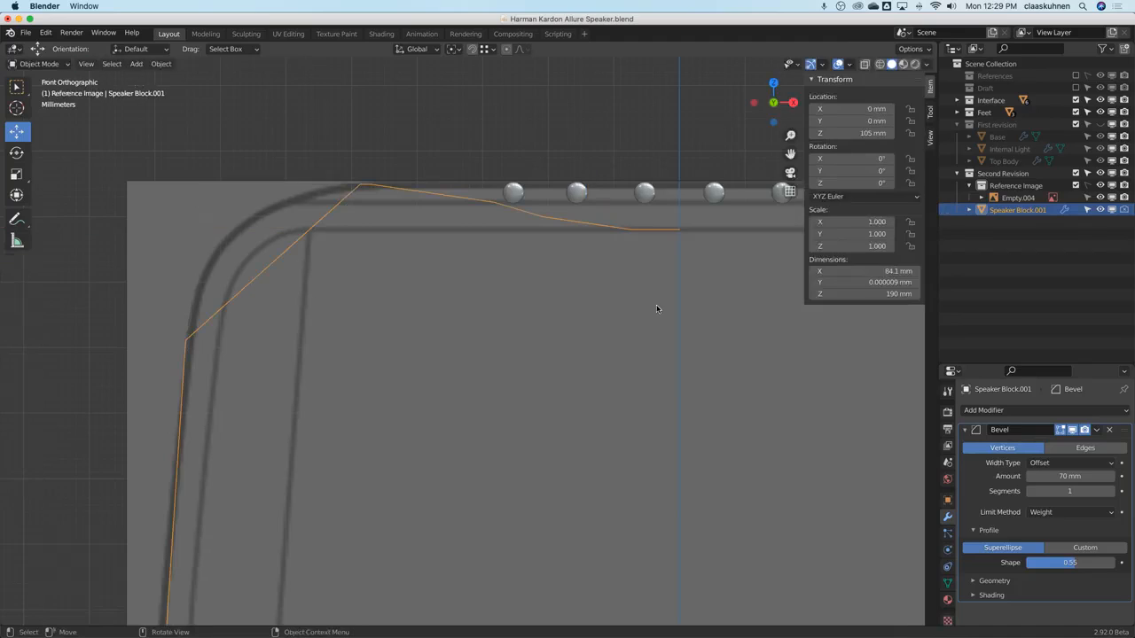
Raise the Bevel modifier's segments to 5 and fine-tune the lowered vertex's horizontal position near the centreline.
click(1109, 491)
click(1109, 491)
click(1109, 491)
click(1109, 491)
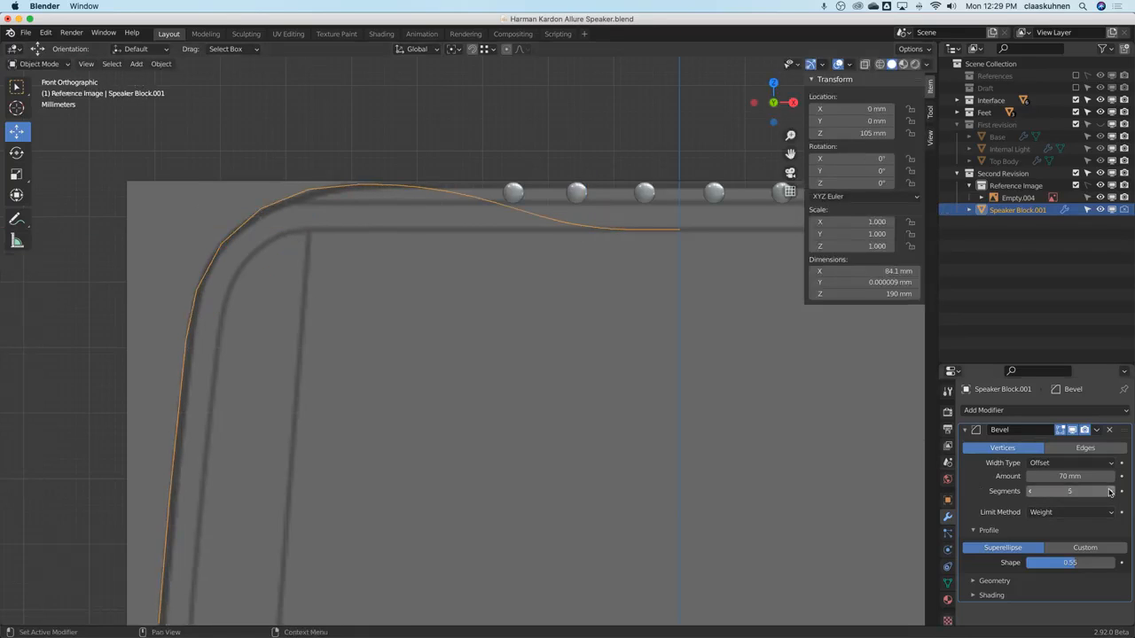
key(Tab)
drag(636, 229, 654, 234)
key(Tab)
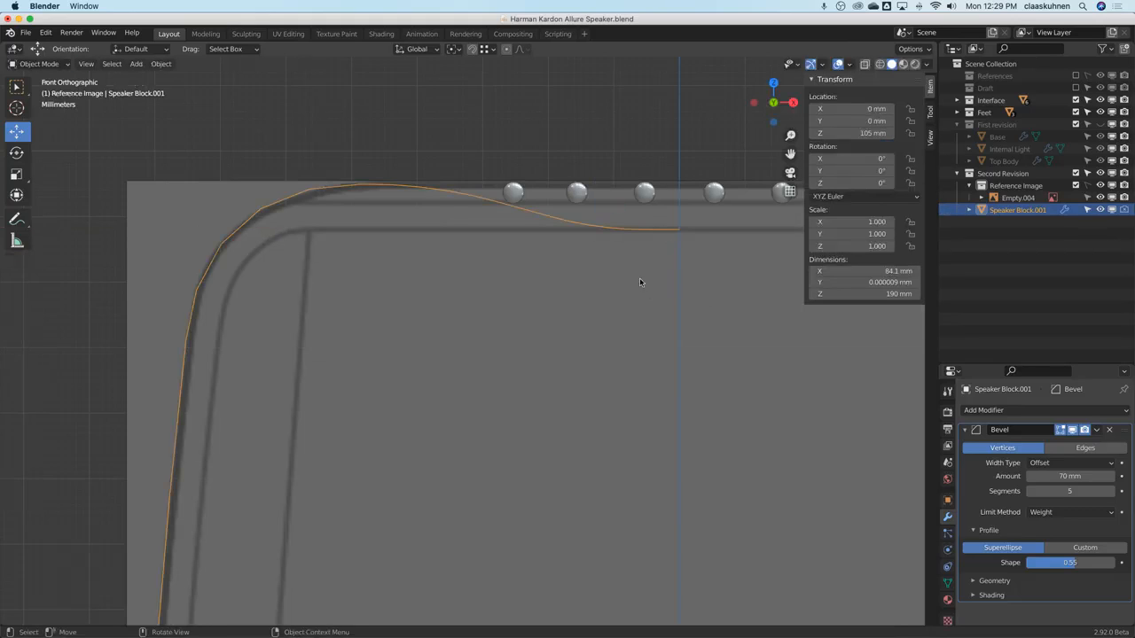
scroll(642, 287, down, 7)
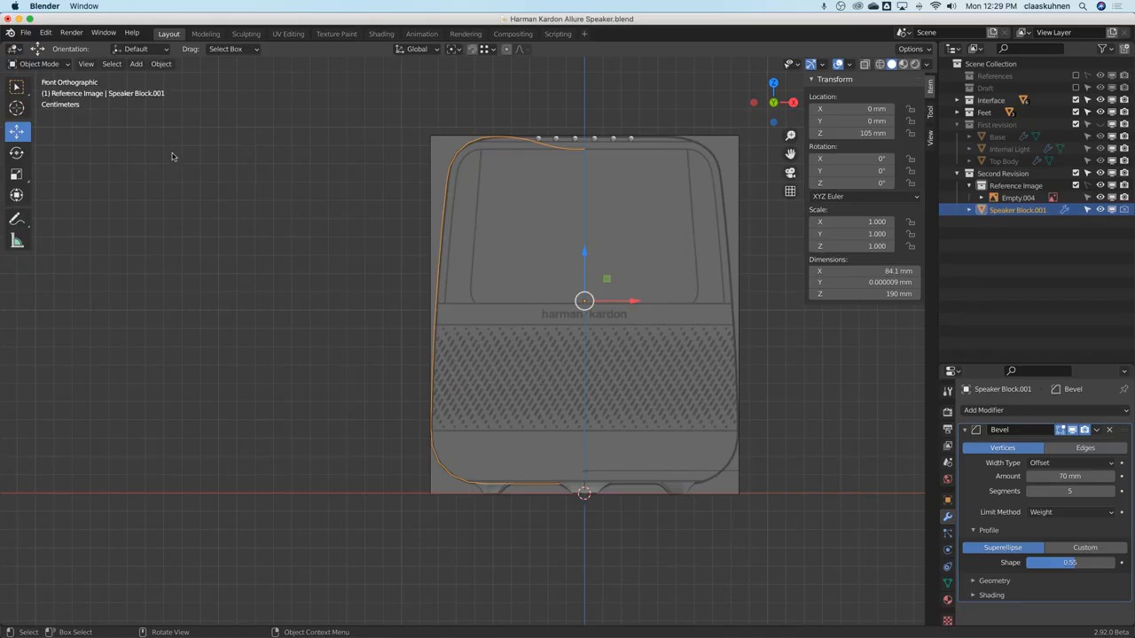
Enable the Add Curve: Curve Tools add-on in the preferences.
click(45, 32)
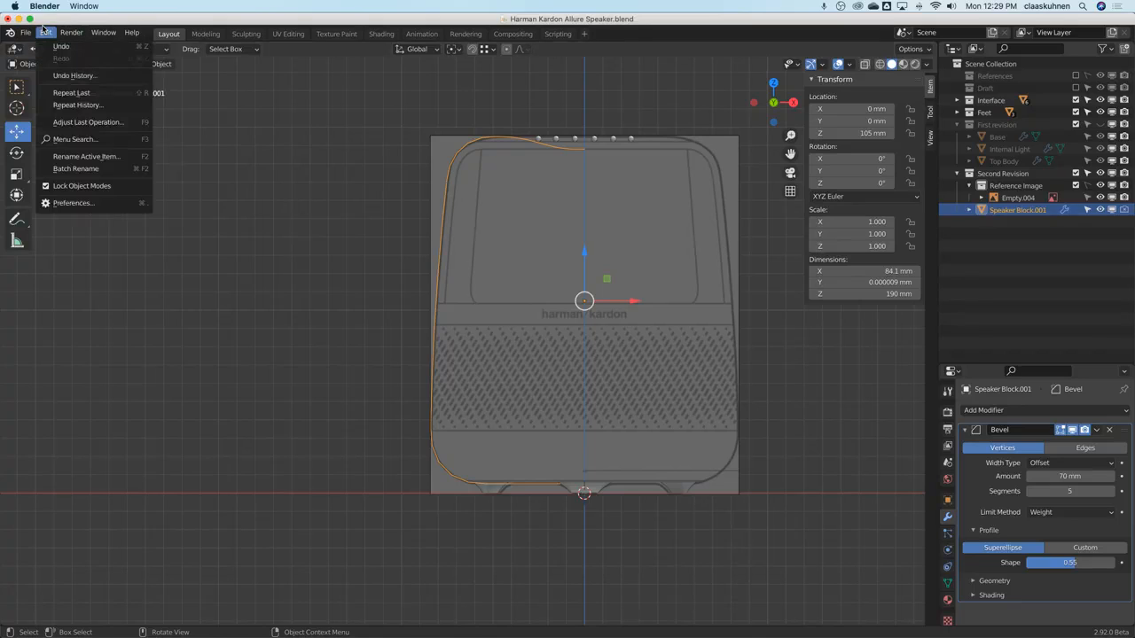
click(66, 205)
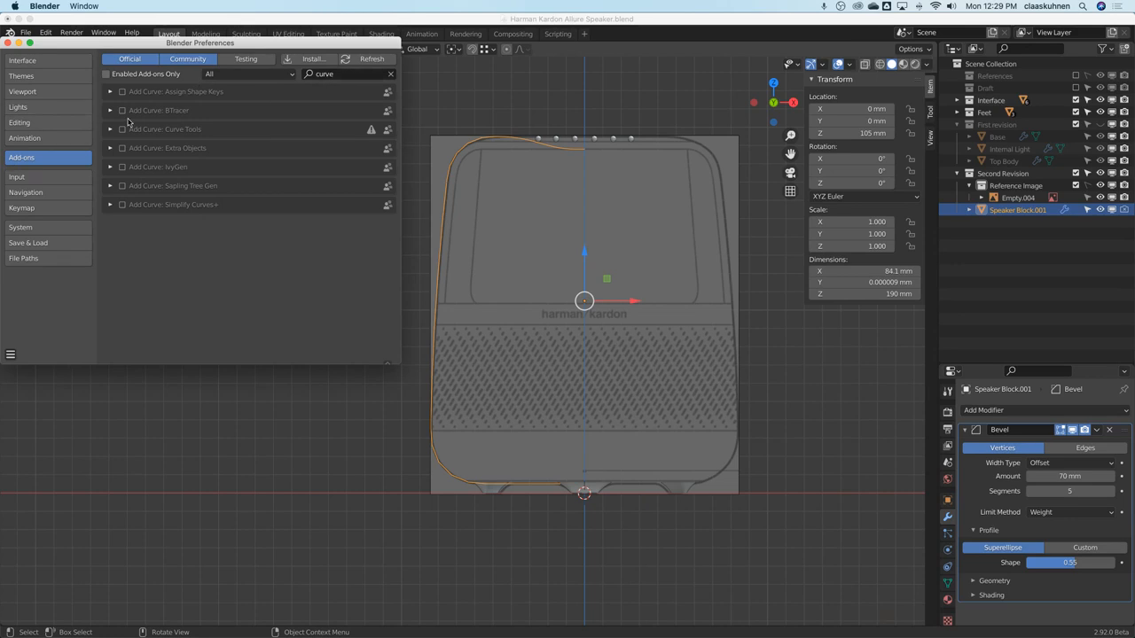
click(122, 131)
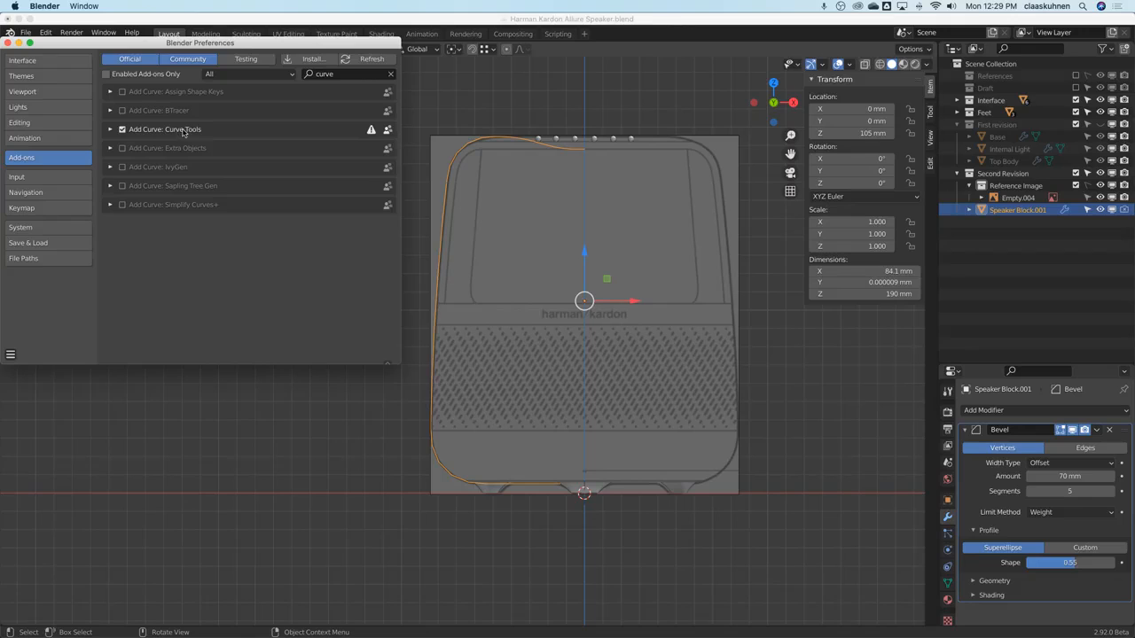
click(7, 42)
Add a Bezier curve with a 1000 mm radius at the world origin and show it in the top view.
scroll(354, 190, down, 3)
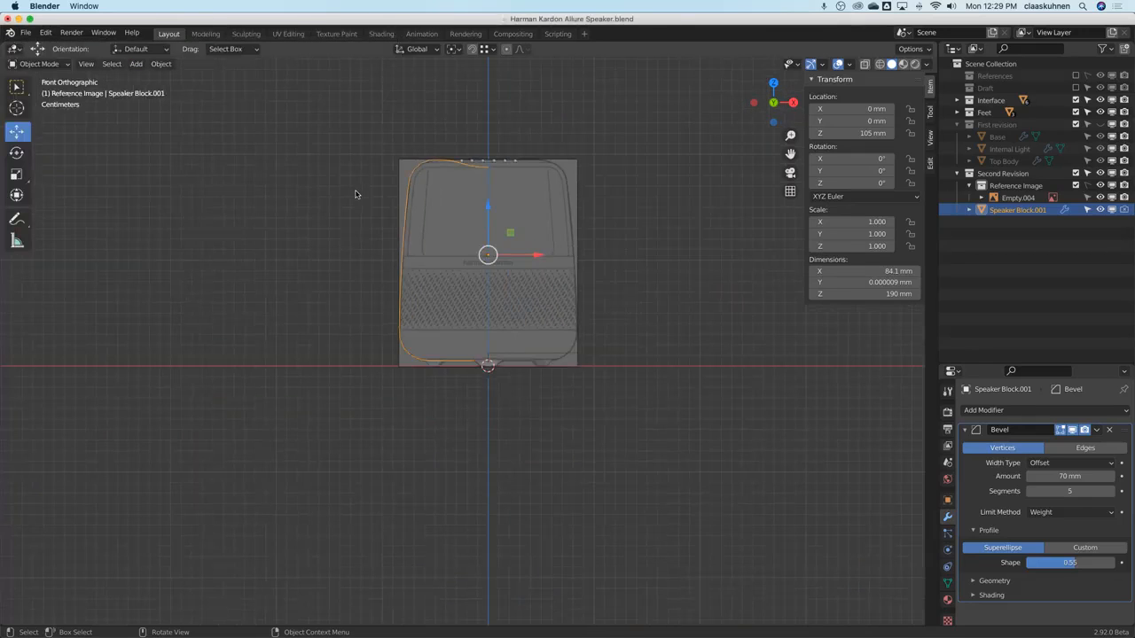
key(shift+s)
click(302, 231)
key(shift+a)
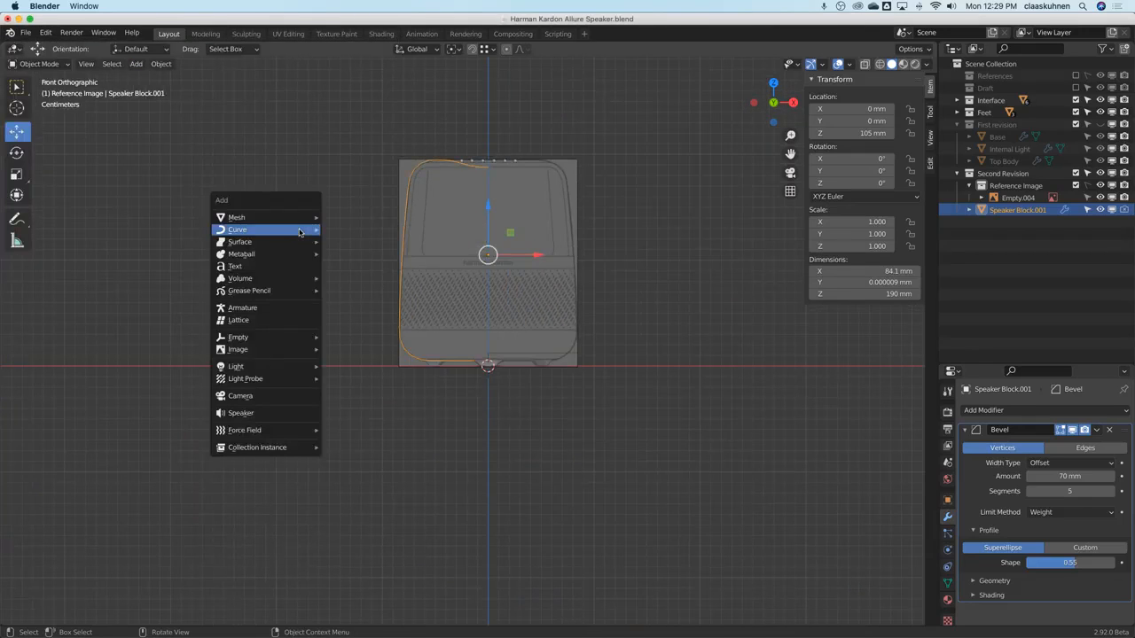
mouse_move(312, 229)
click(345, 229)
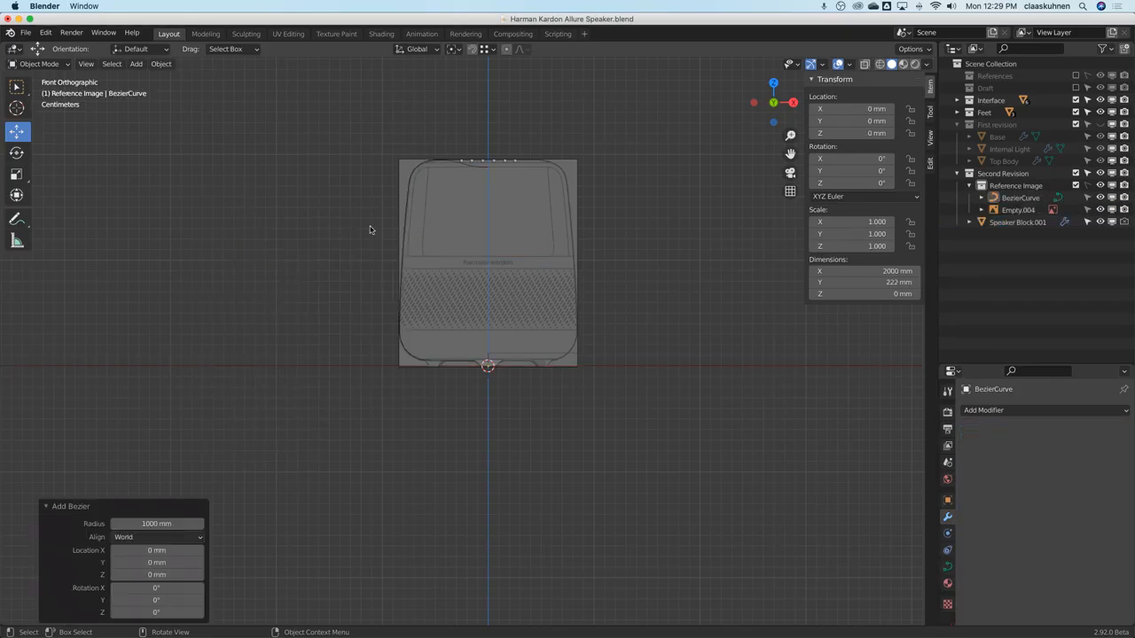
scroll(373, 226, down, 5)
click(773, 83)
scroll(565, 278, down, 4)
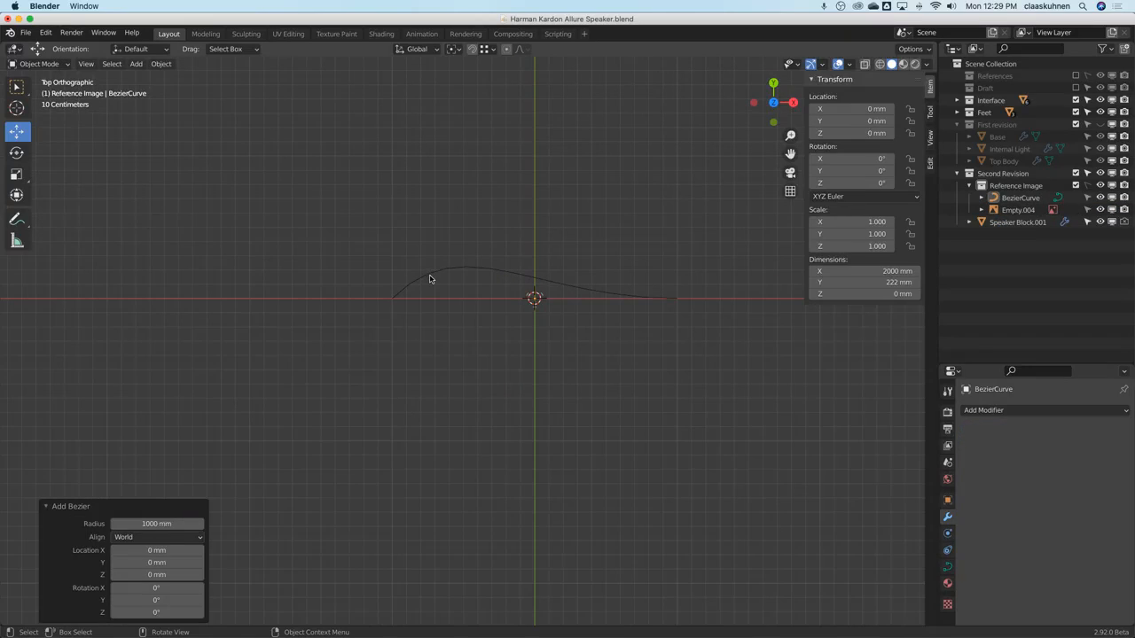
Move the Bezier curve out of the Reference Image collection and directly into the Second Revision collection.
key(b)
drag(482, 255, 452, 291)
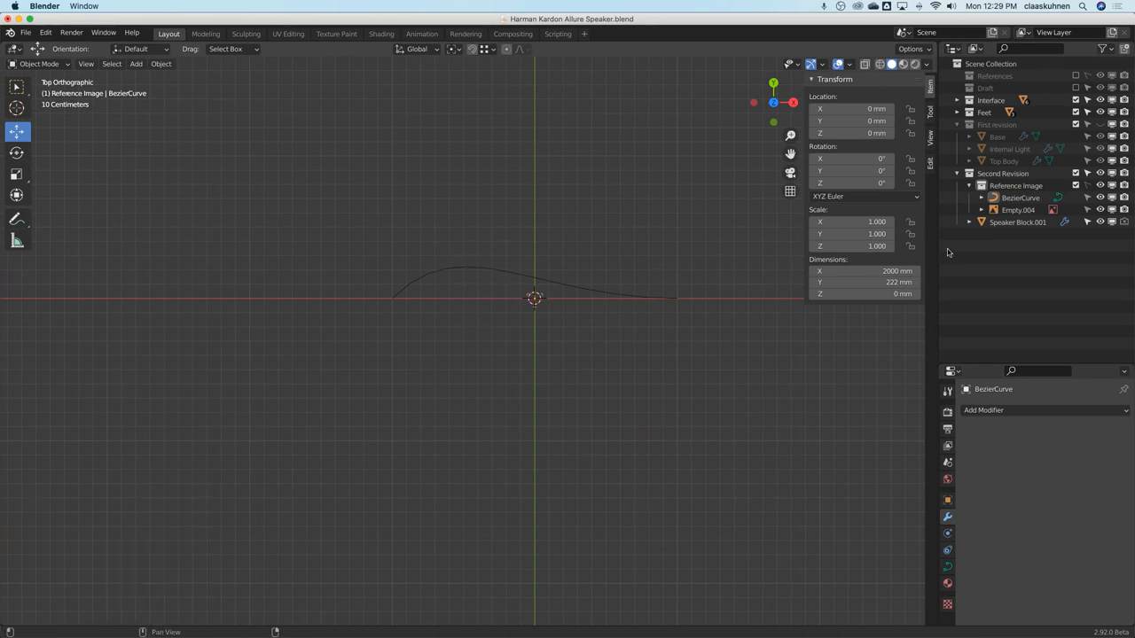
click(1026, 198)
drag(1022, 200, 1006, 174)
click(1005, 173)
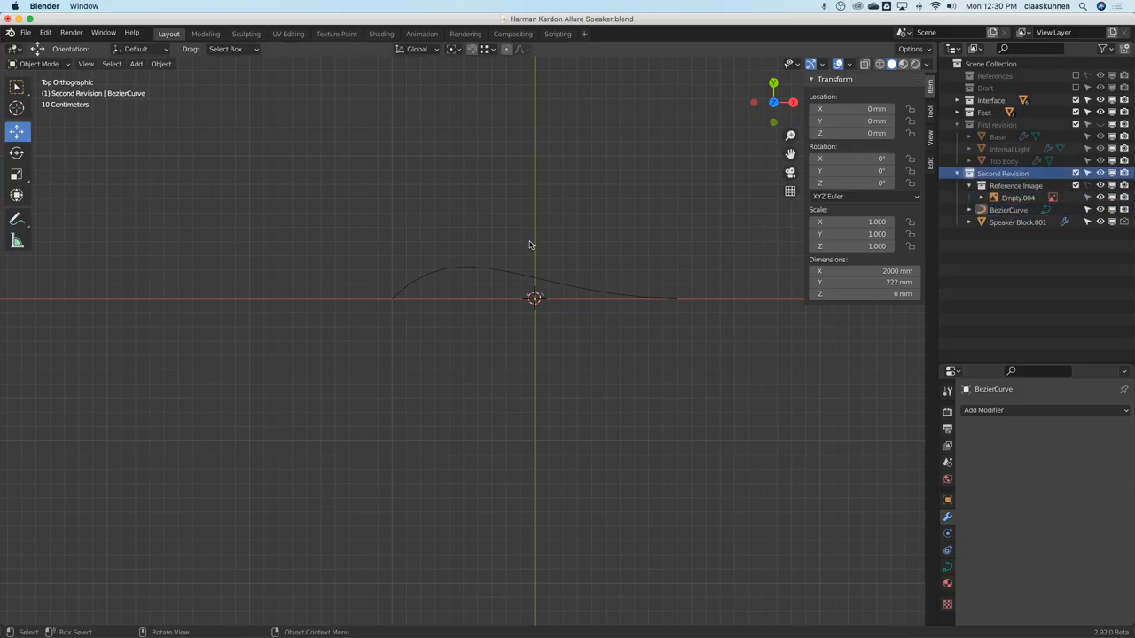
Enter Edit Mode on the Bezier curve and set its control points' handle type to Vector.
click(477, 266)
scroll(600, 258, up, 5)
scroll(603, 257, down, 2)
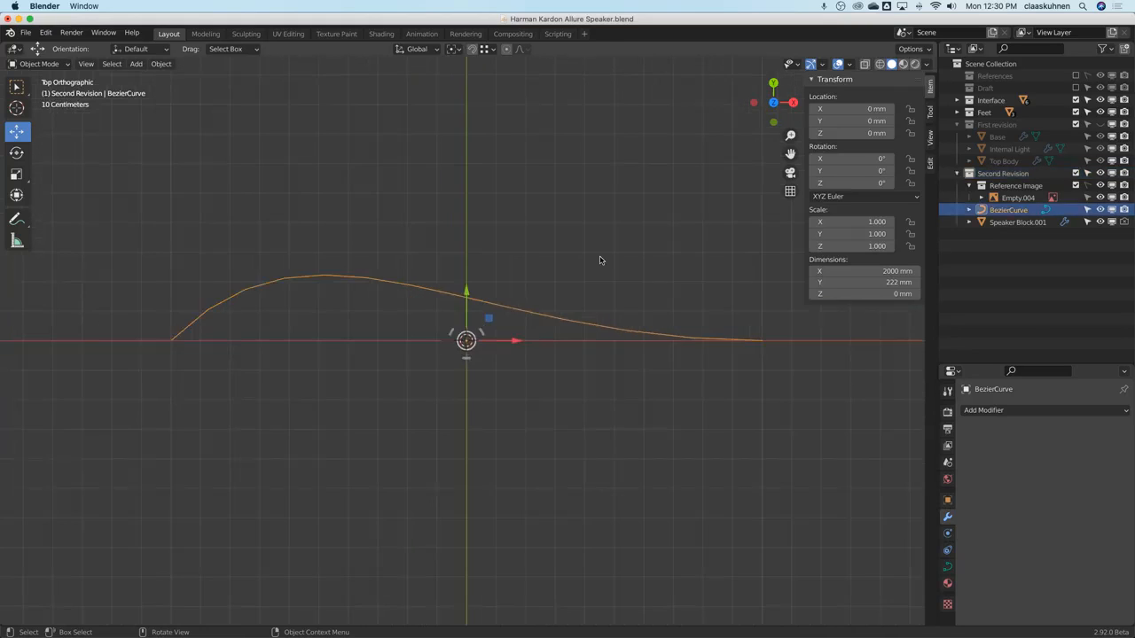
key(Tab)
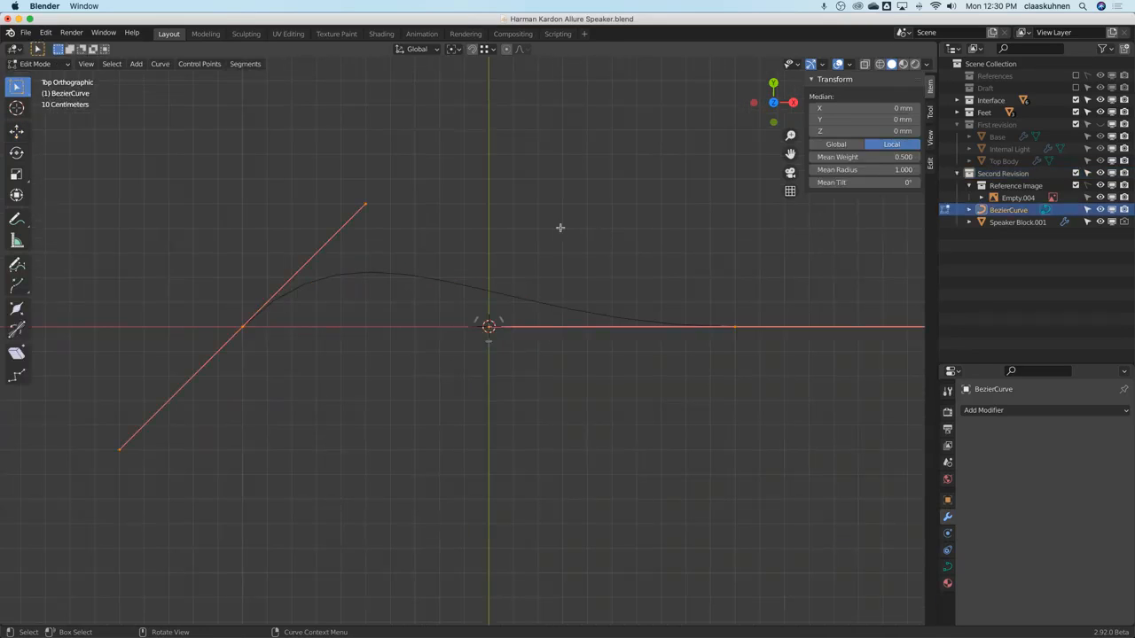
key(v)
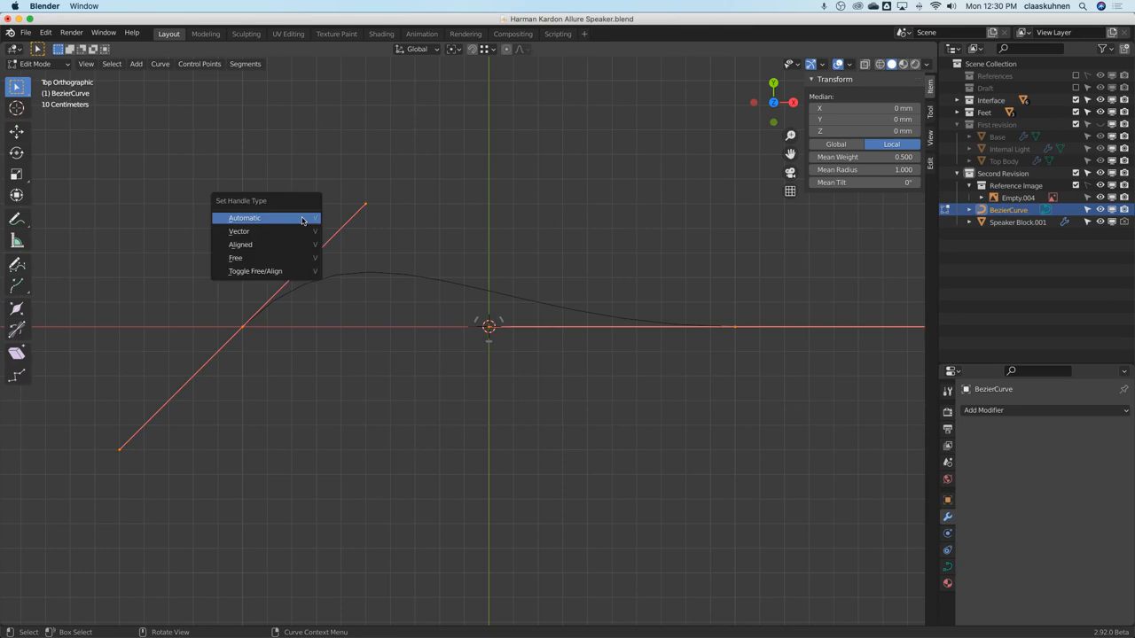
click(300, 230)
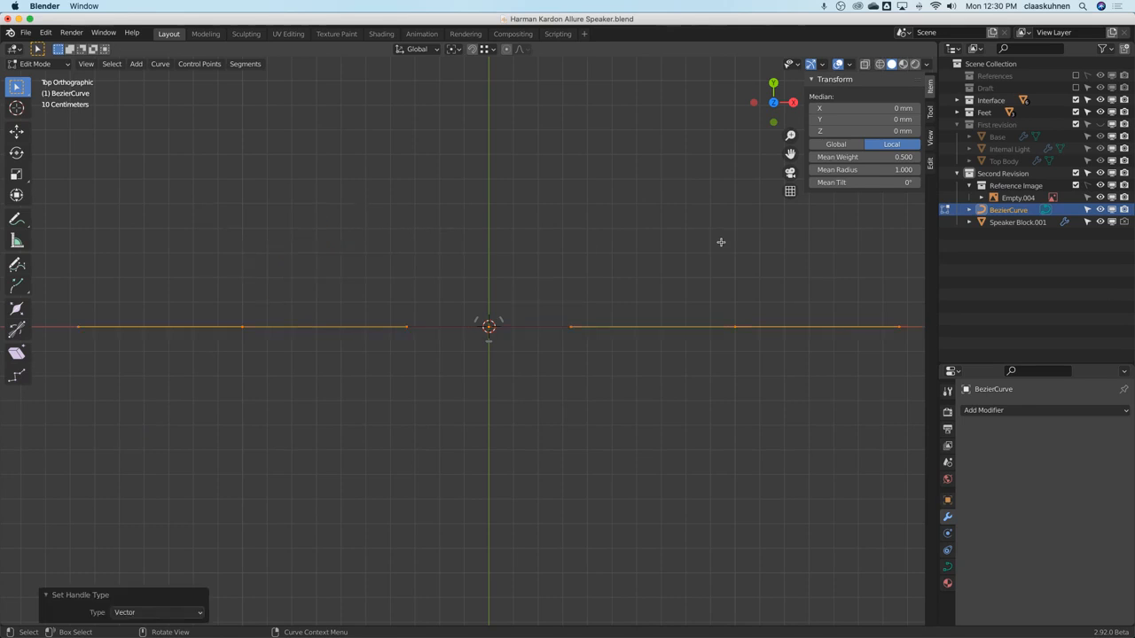
Scale the curve's control points down to about 0.064 and show the speaker's base in the front view.
key(s)
click(484, 312)
scroll(483, 306, up, 2)
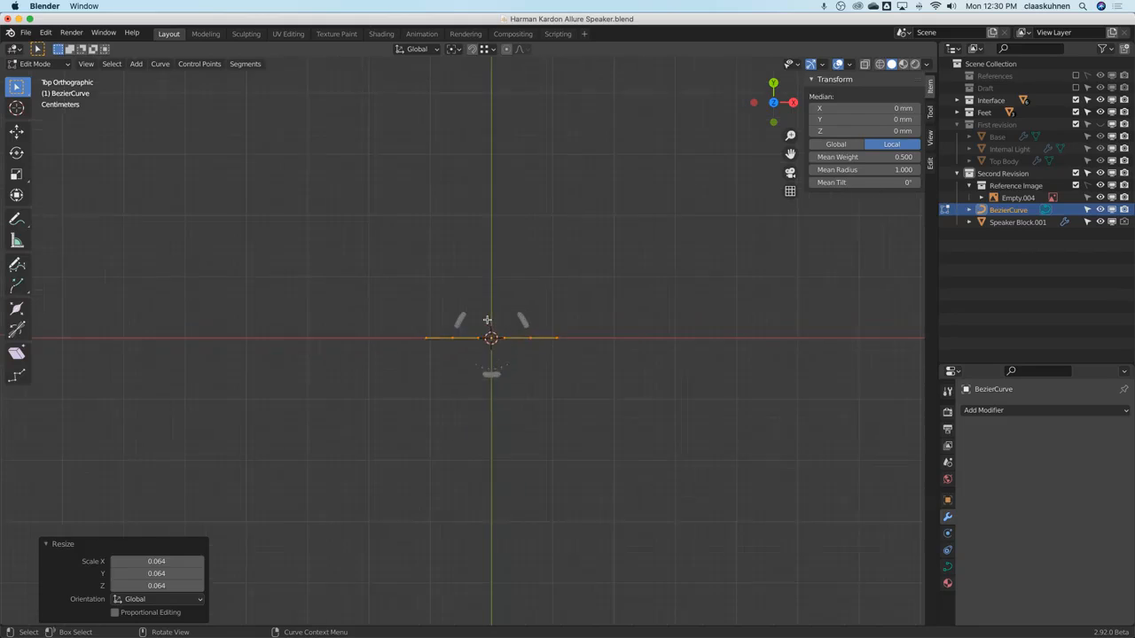
click(774, 123)
scroll(478, 222, up, 8)
shift+middle_drag(479, 222, 449, 243)
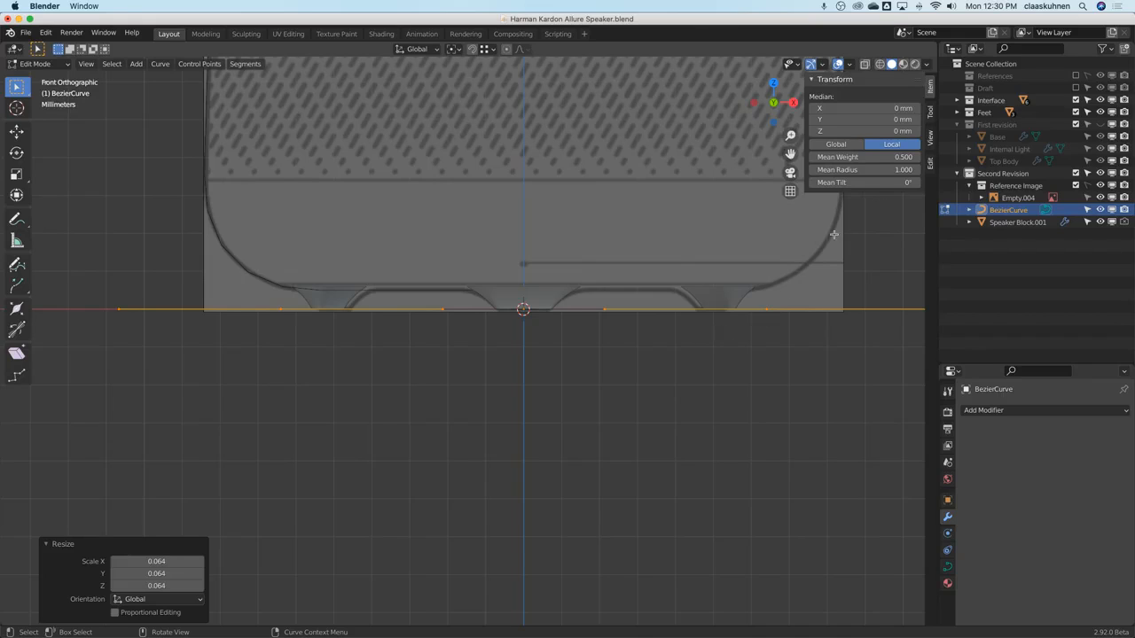
Place the curve's right control point on the centreline at X 0 mm and Z 5 mm.
click(766, 309)
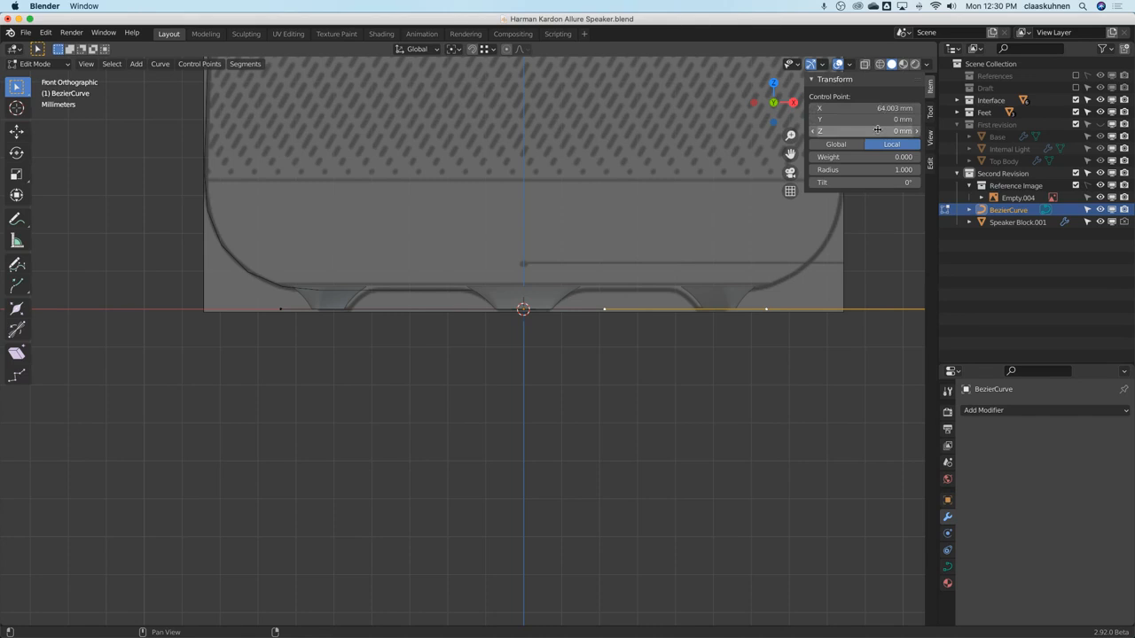
click(879, 130)
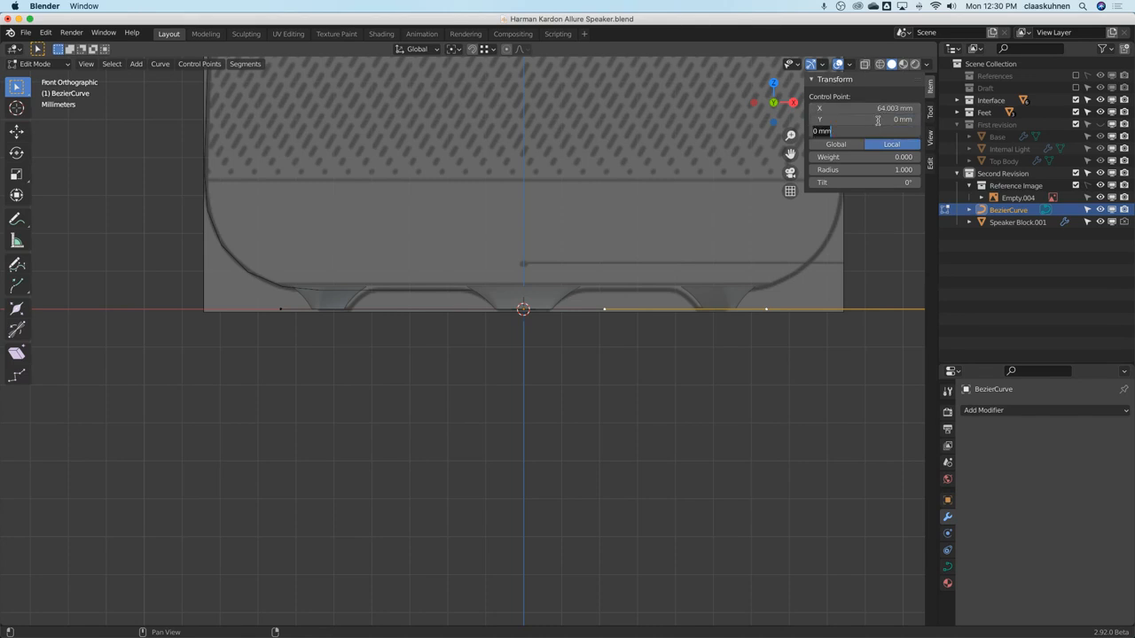
text(5)
key(Return)
key(alt+a)
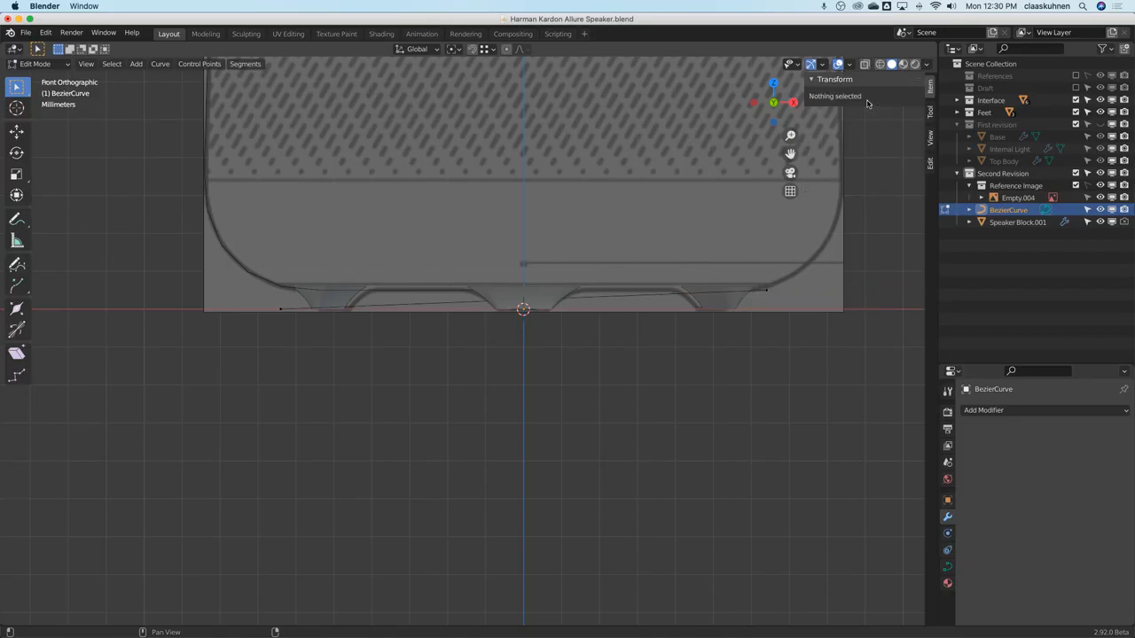
click(770, 293)
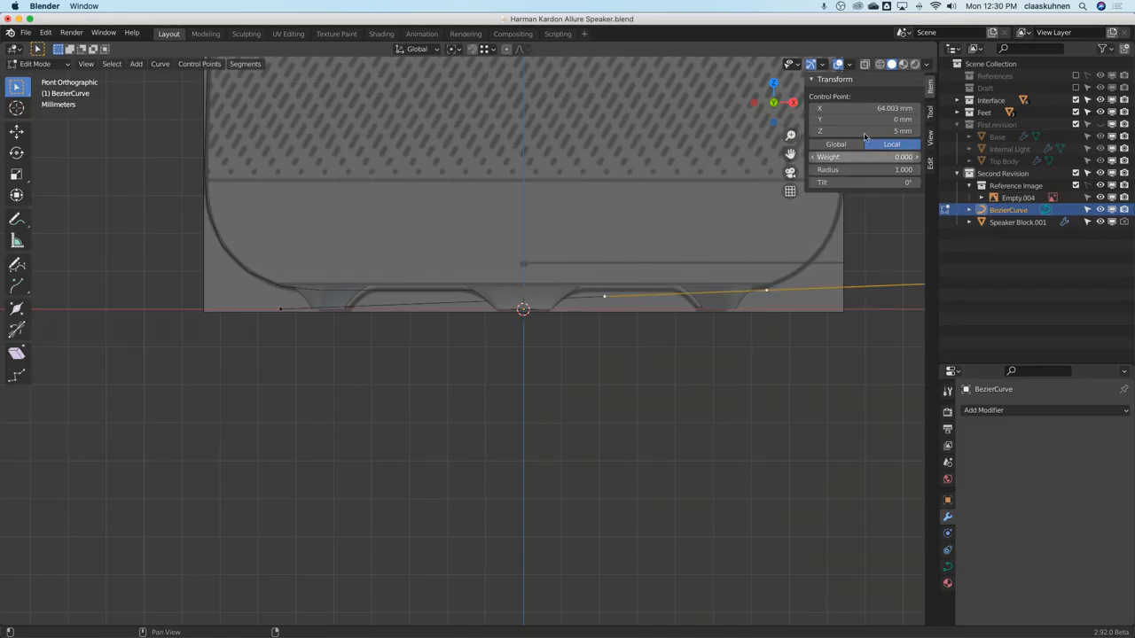
click(860, 108)
text(0)
key(Return)
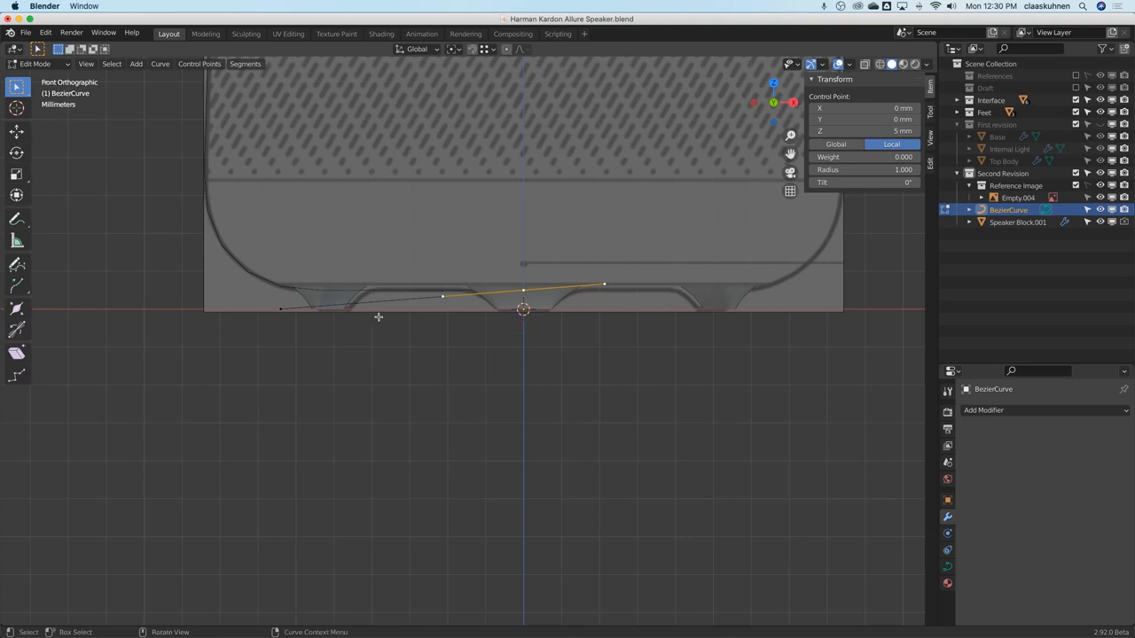
Set the left control point's Z to 5 mm and move it about 20 mm outward along X to the speaker's side.
click(280, 308)
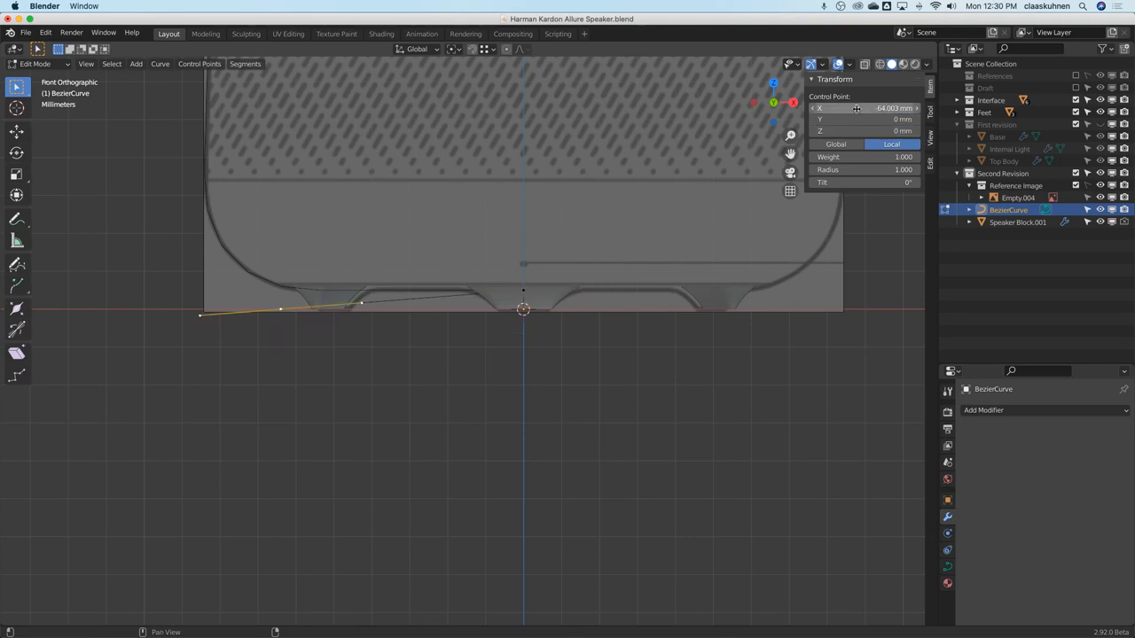
click(848, 130)
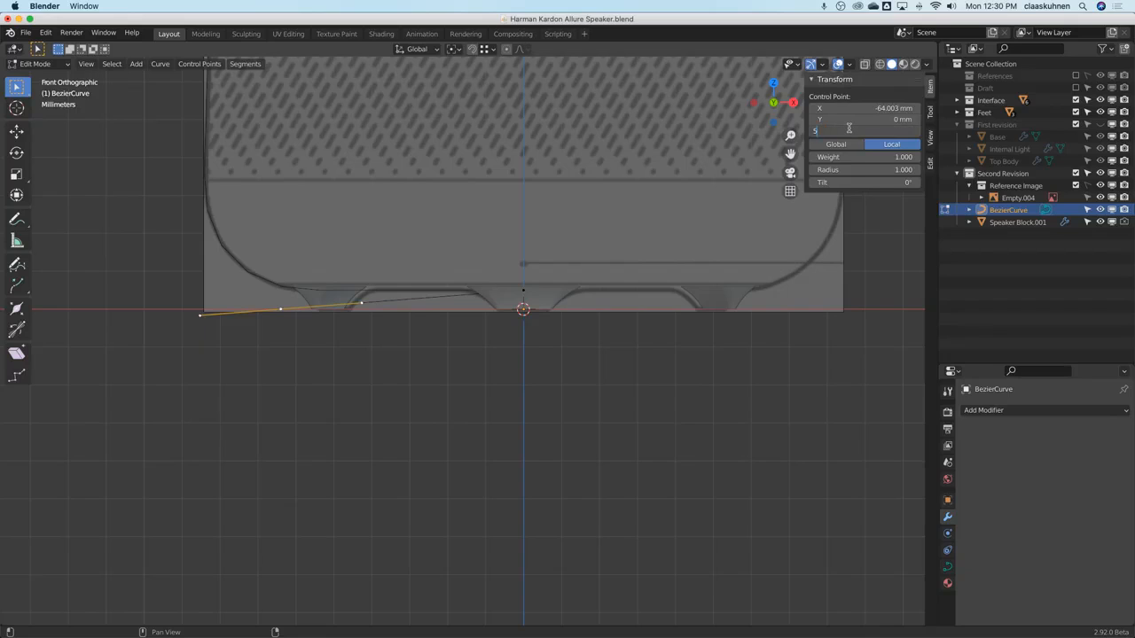
text(5)
key(Return)
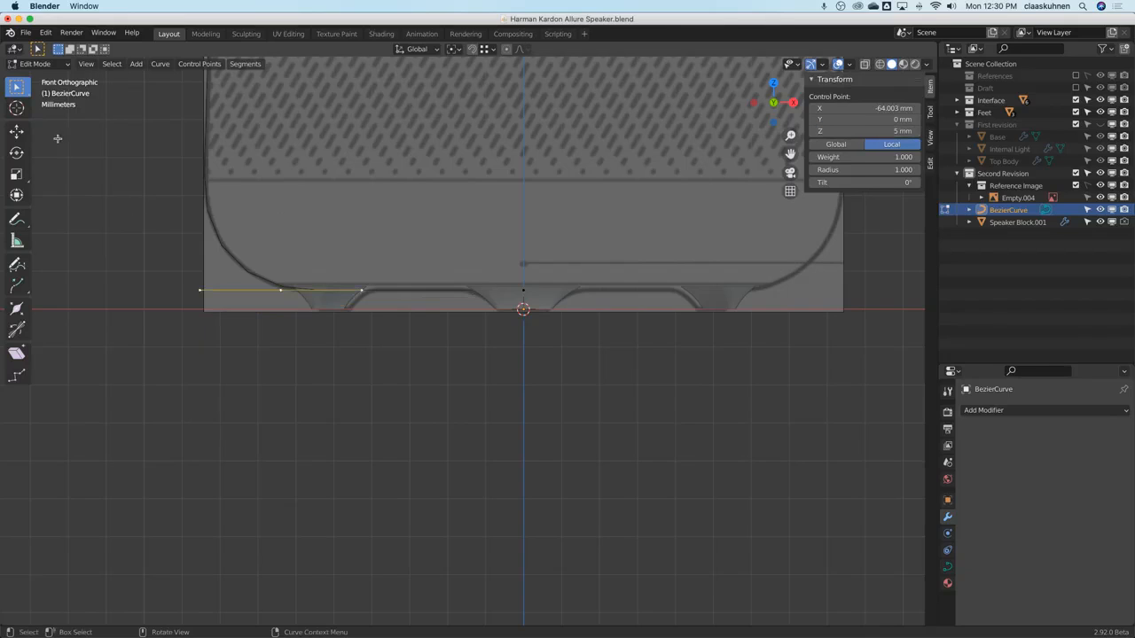
click(16, 131)
drag(327, 290, 247, 289)
Extrude a control point about 190 mm up along the speaker's left side and set its Z to 200 mm.
scroll(246, 284, down, 3)
scroll(247, 282, down, 2)
shift+middle_drag(288, 202, 324, 446)
key(g)
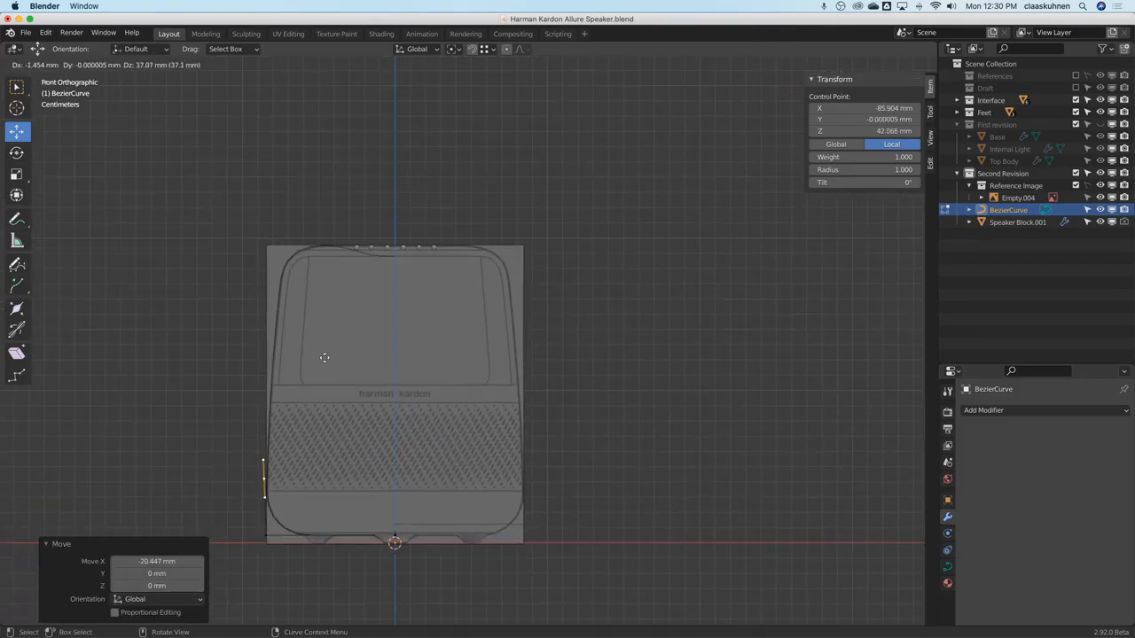
click(342, 134)
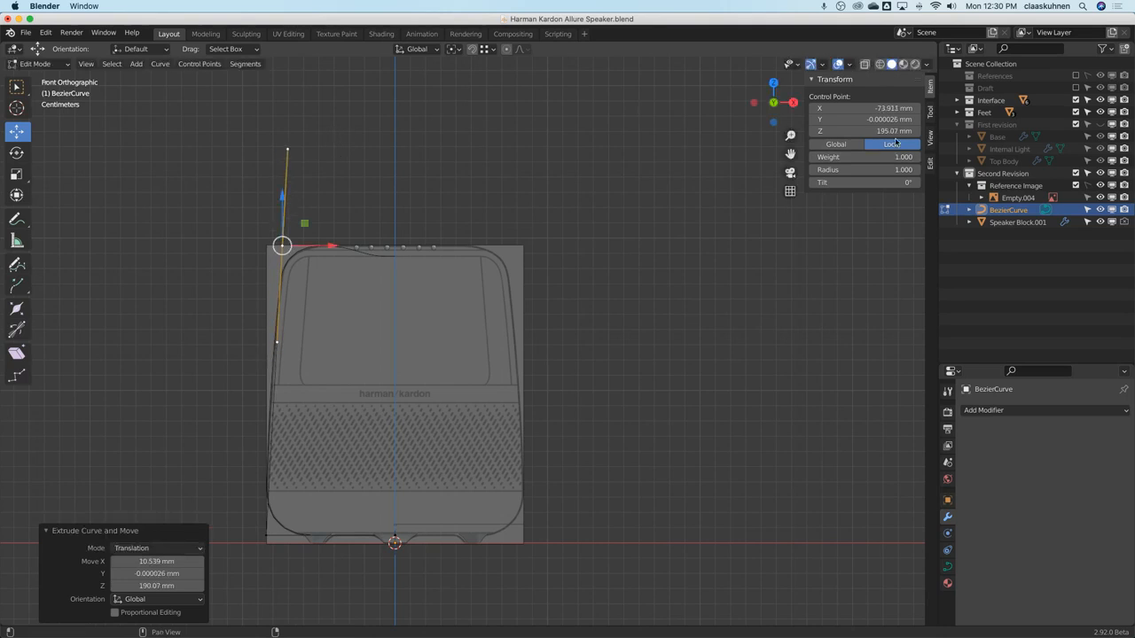
double_click(857, 132)
text(200)
key(Return)
Lower the upper left corner control point to the reference's top edge and set its Z to 195 mm.
scroll(360, 241, up, 4)
shift+middle_drag(179, 237, 566, 226)
scroll(565, 225, up, 7)
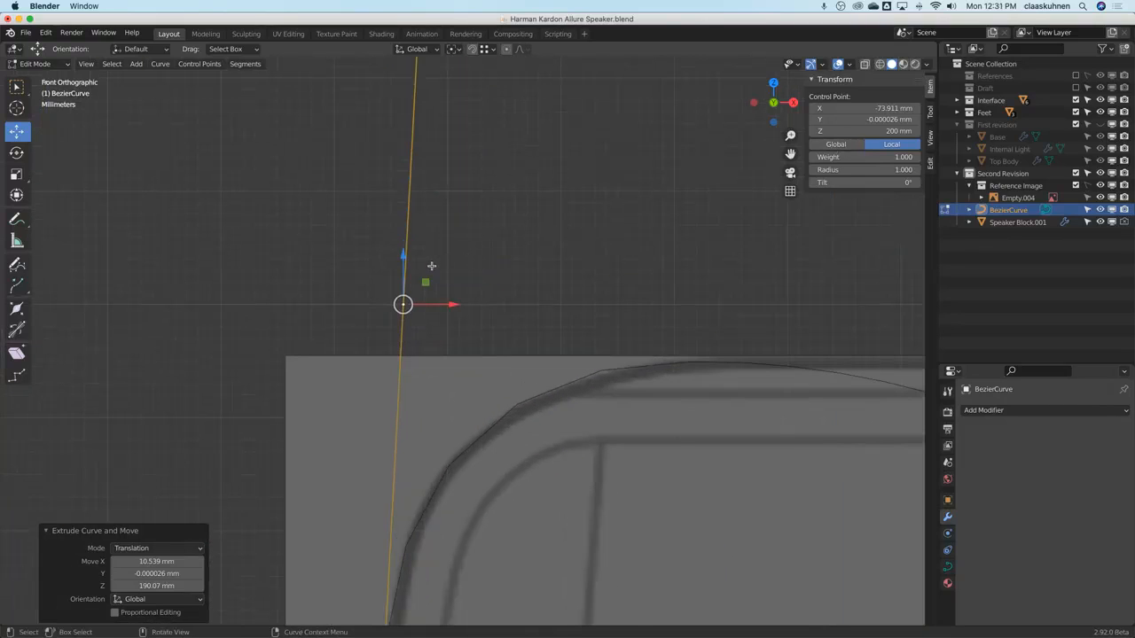
key(g)
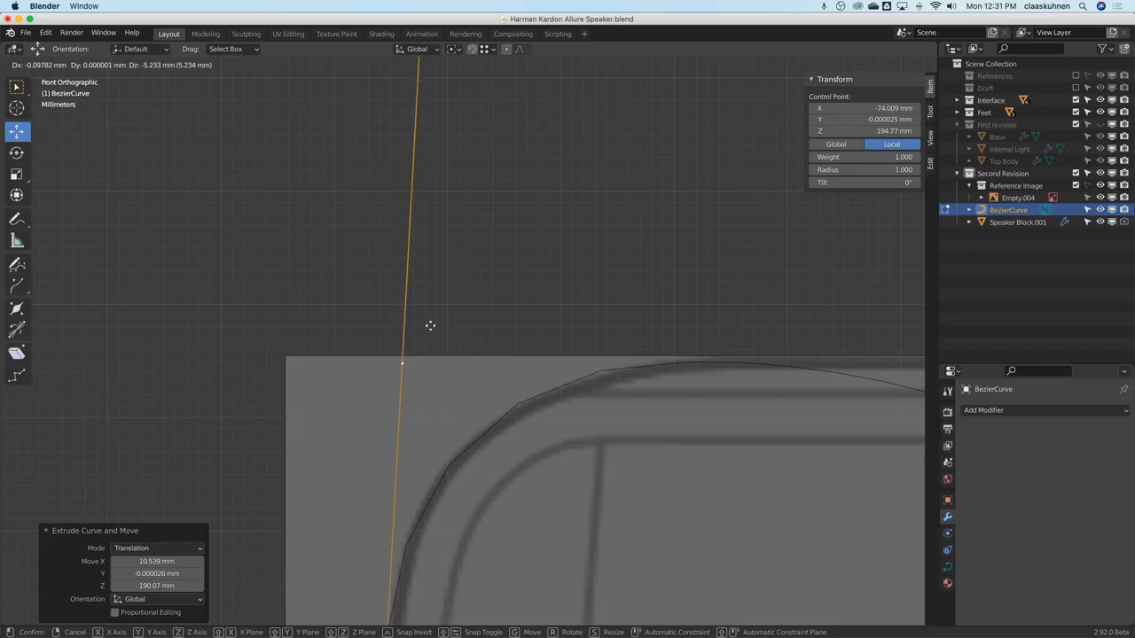
click(430, 325)
click(859, 133)
text(195)
key(Return)
Extrude a control point about 70 mm from the upper left corner to the centreline and set its X and Y to 0 mm.
scroll(281, 337, down, 6)
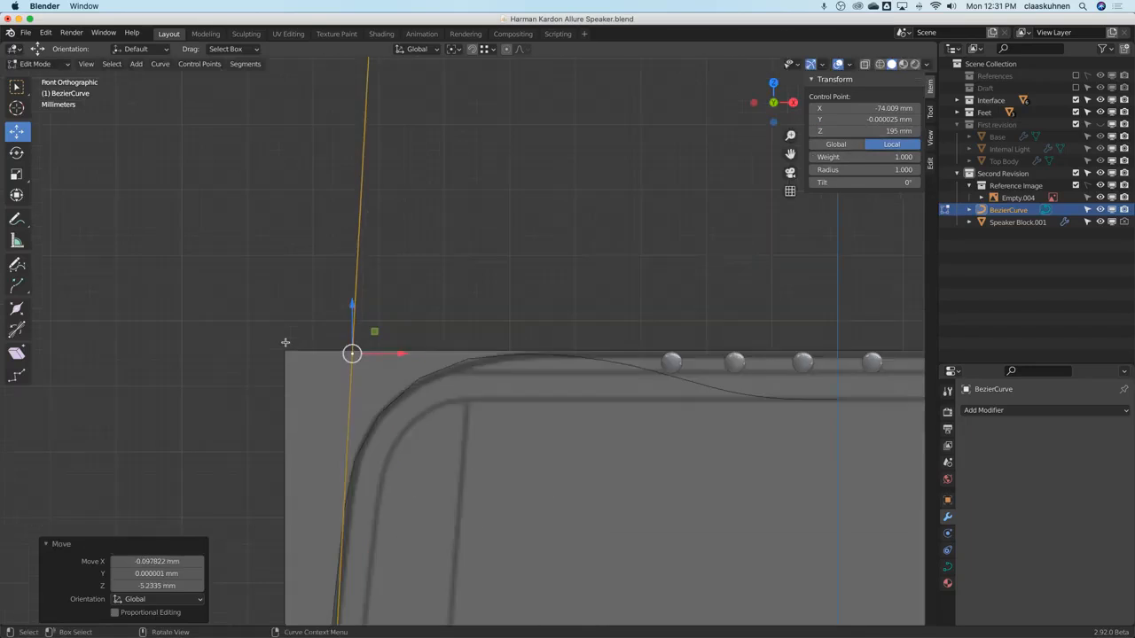
scroll(419, 276, up, 3)
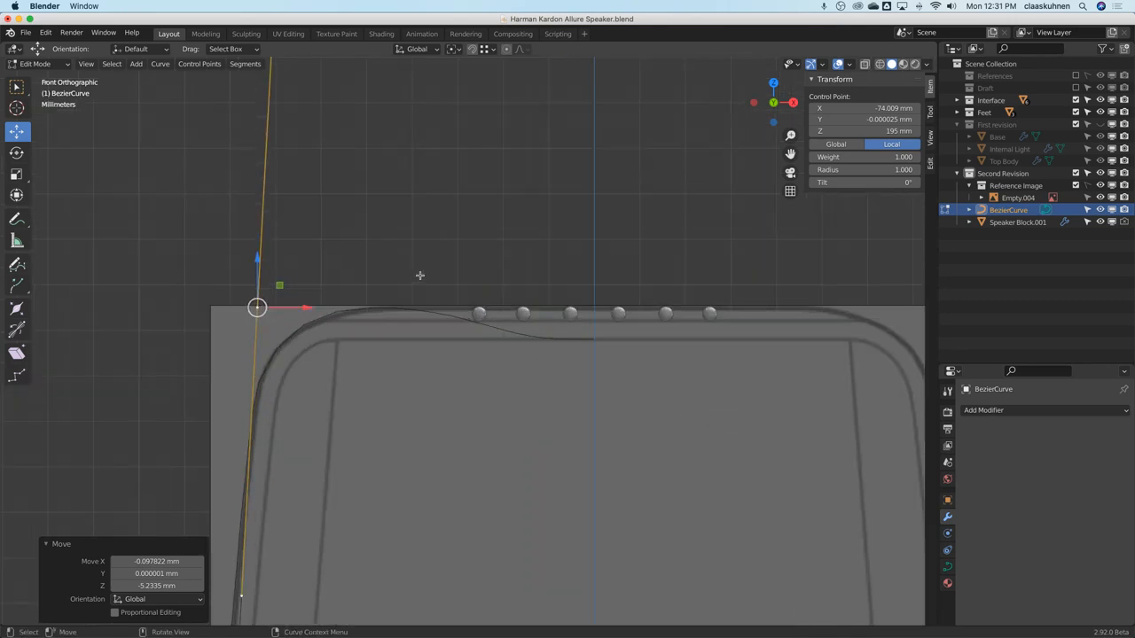
key(e)
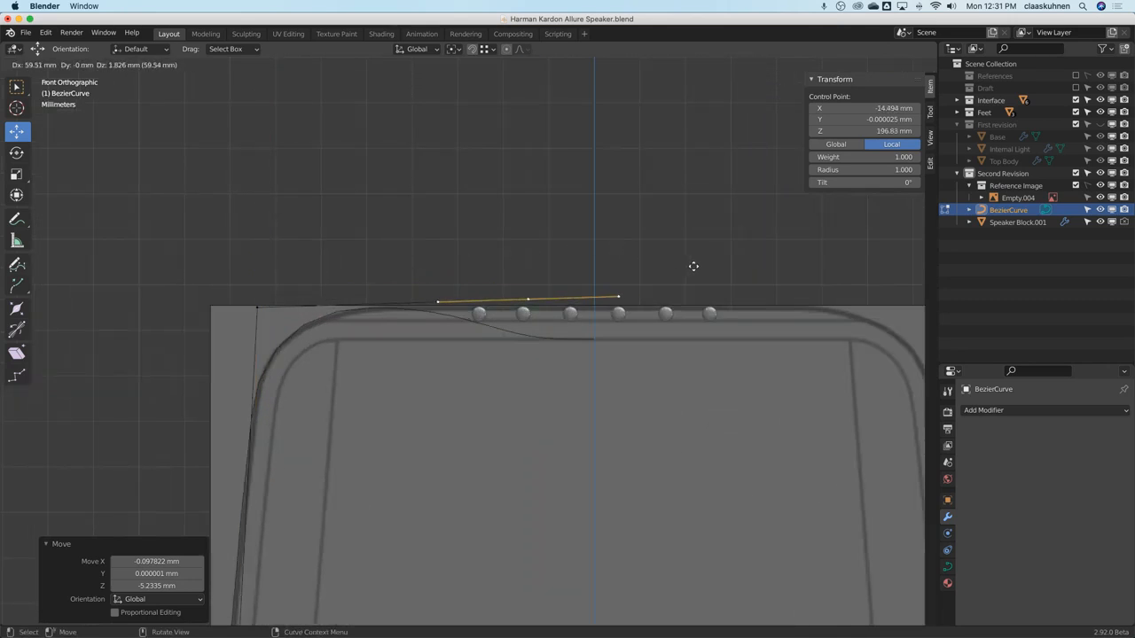
click(740, 261)
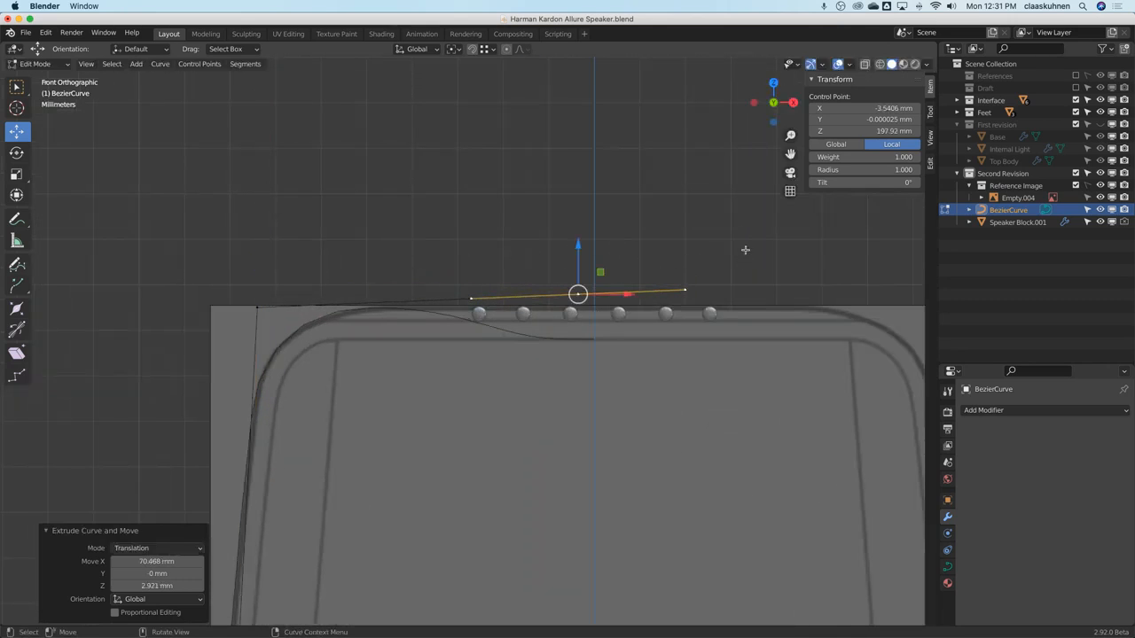
click(872, 108)
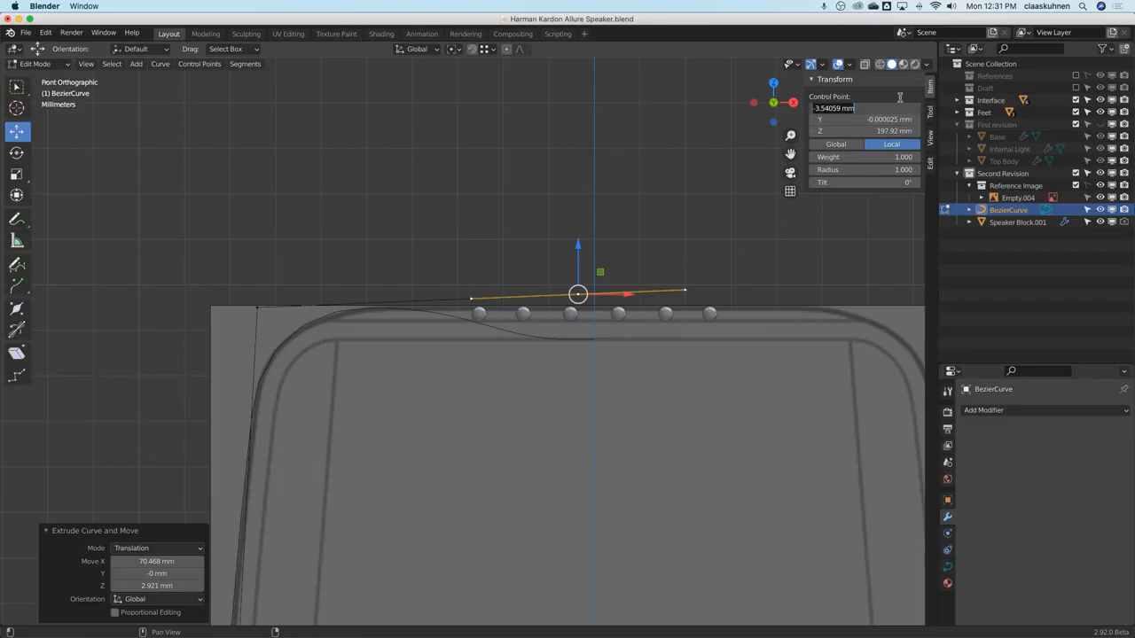
text(0)
key(Return)
click(831, 119)
text(0)
key(Return)
Set the top centre control point's Z to 195 mm, level with the corner point.
click(831, 131)
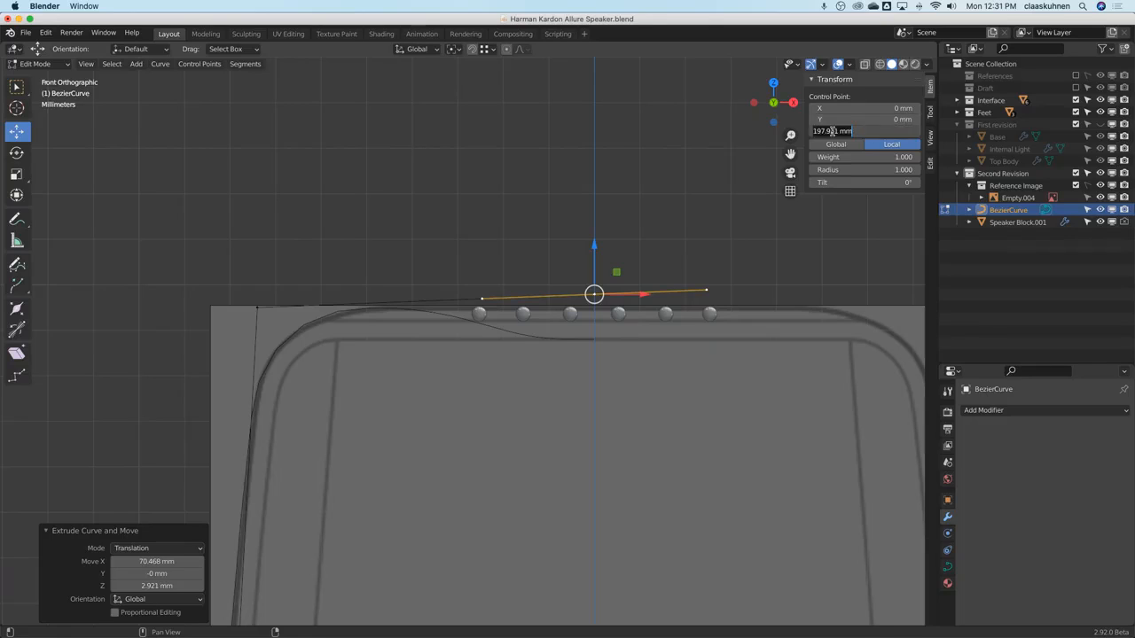
click(265, 310)
click(257, 307)
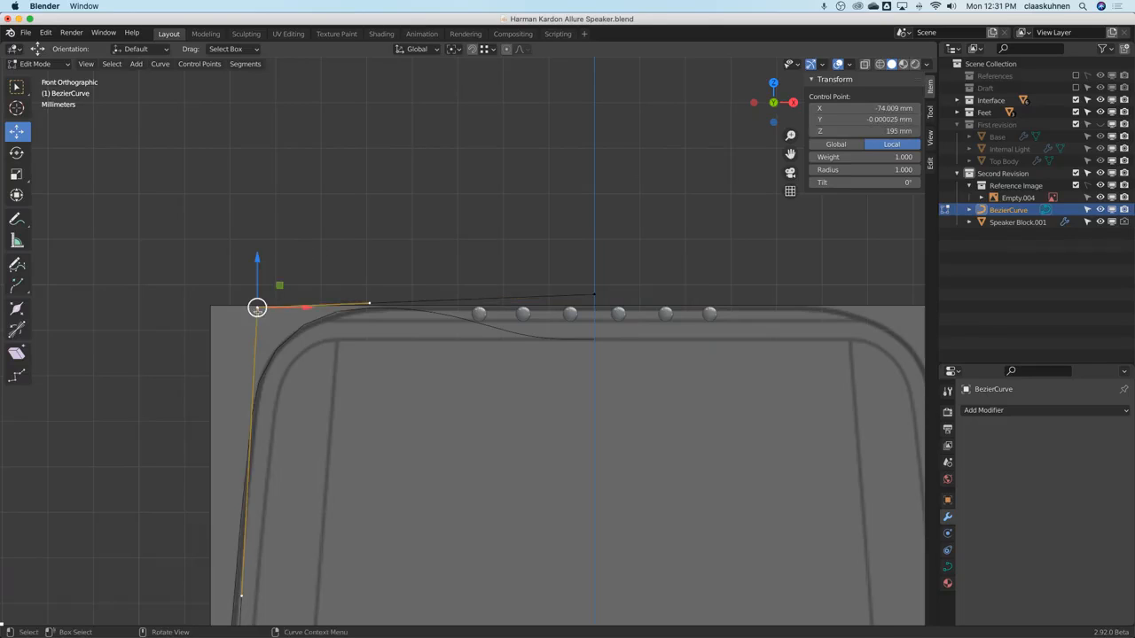
click(594, 293)
click(844, 130)
text(195)
key(Return)
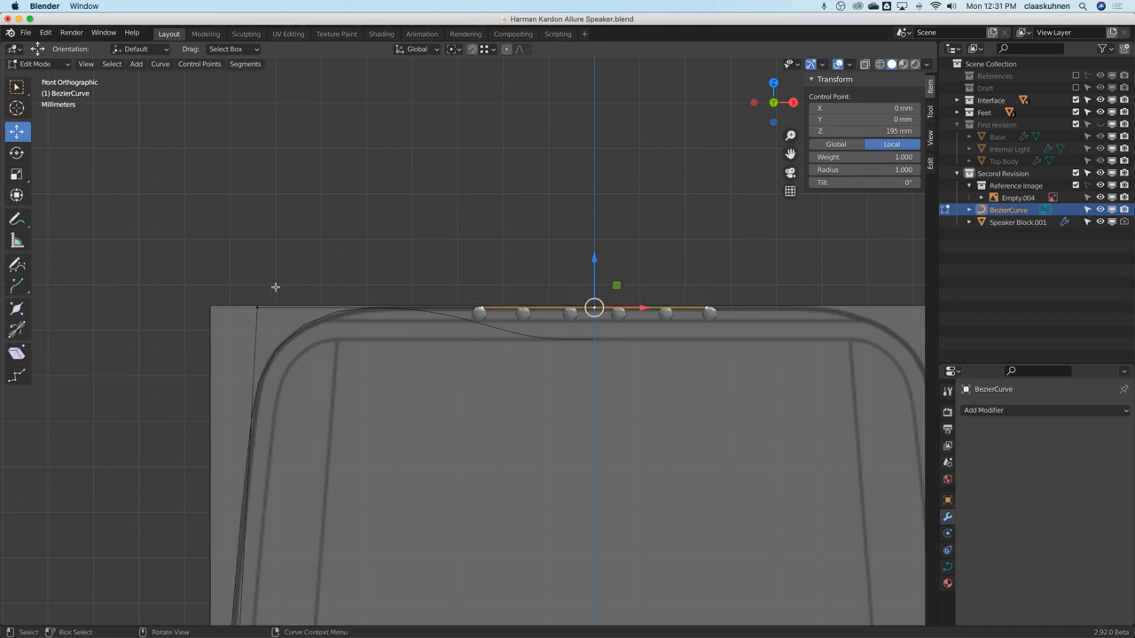
Set the upper left corner control point's Y to 0 mm and check the coordinates of the bottom control points.
scroll(274, 286, down, 5)
click(267, 295)
click(864, 120)
text(0)
key(Return)
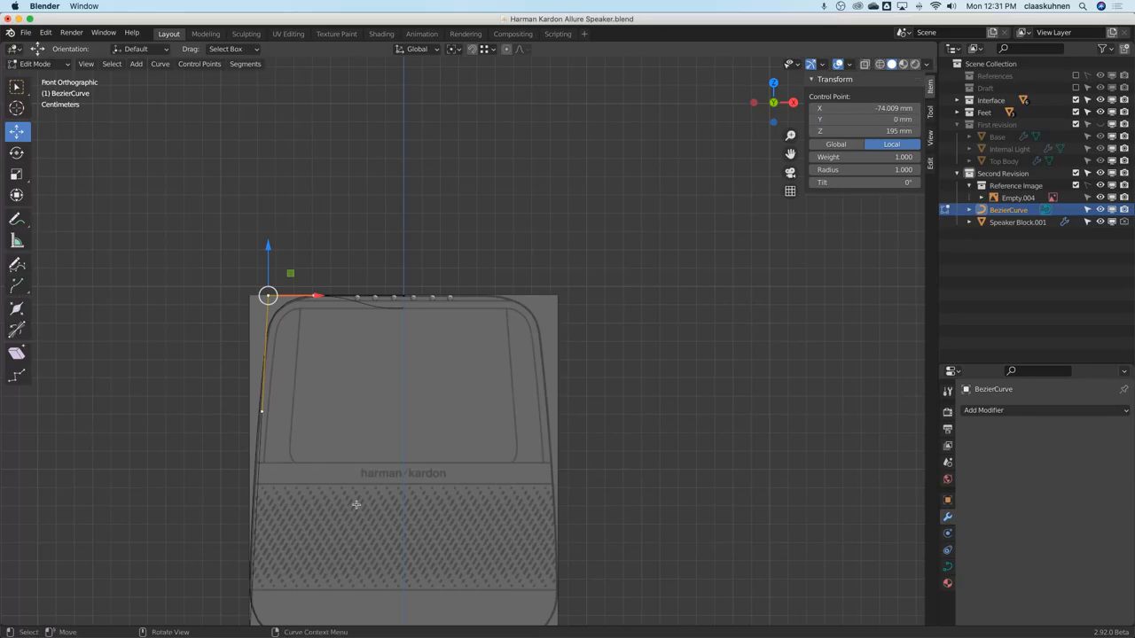
shift+middle_drag(326, 560, 348, 400)
click(293, 460)
click(454, 461)
shift+middle_drag(490, 317, 509, 373)
key(Tab)
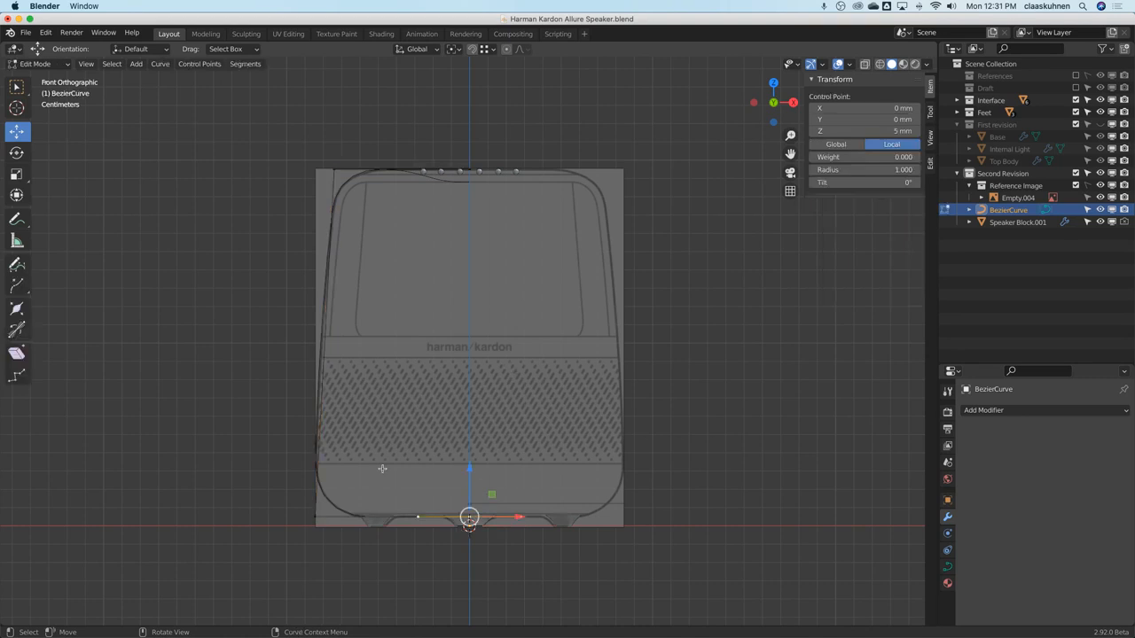
Subdivide the curve's left side segment and move the new midpoint about 2.1 mm outward along X.
click(318, 516)
shift+click(335, 171)
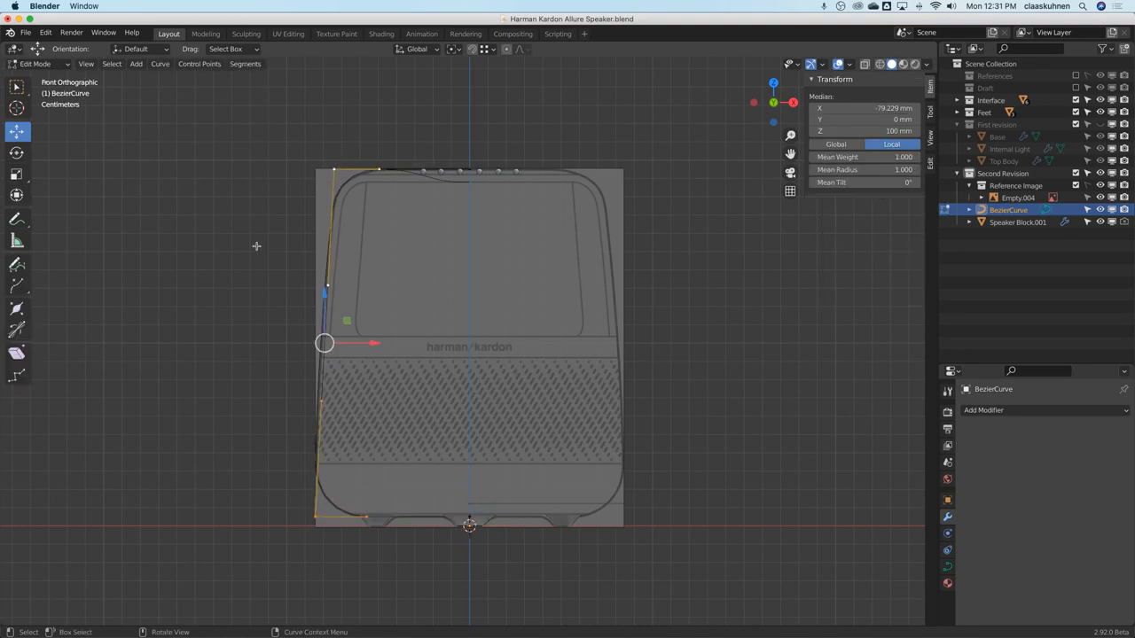
right_click(231, 257)
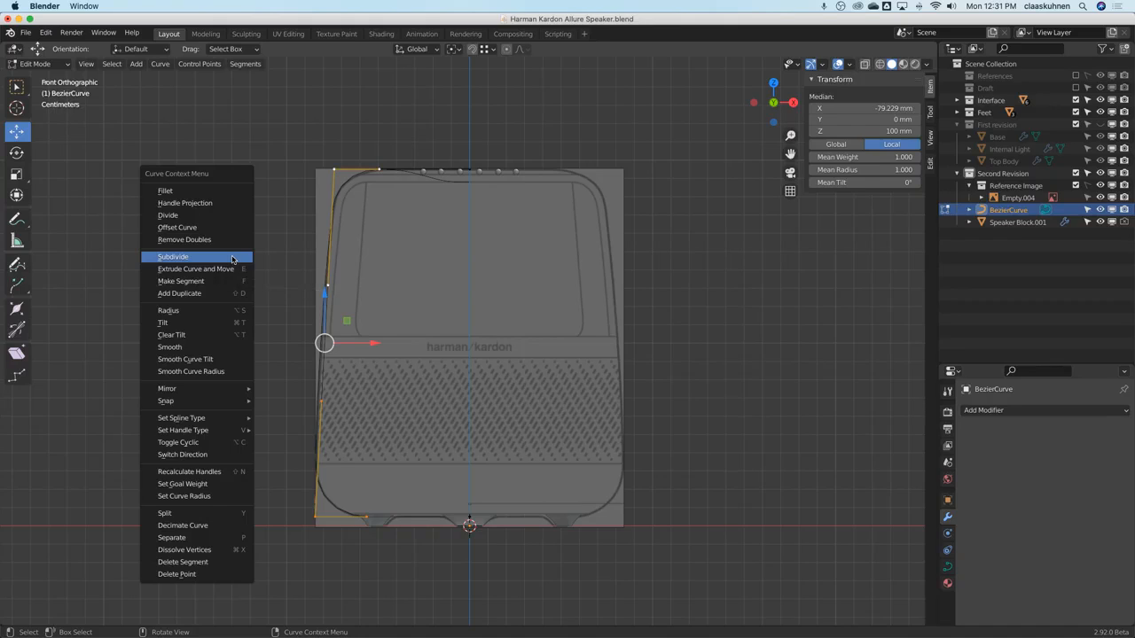
click(231, 257)
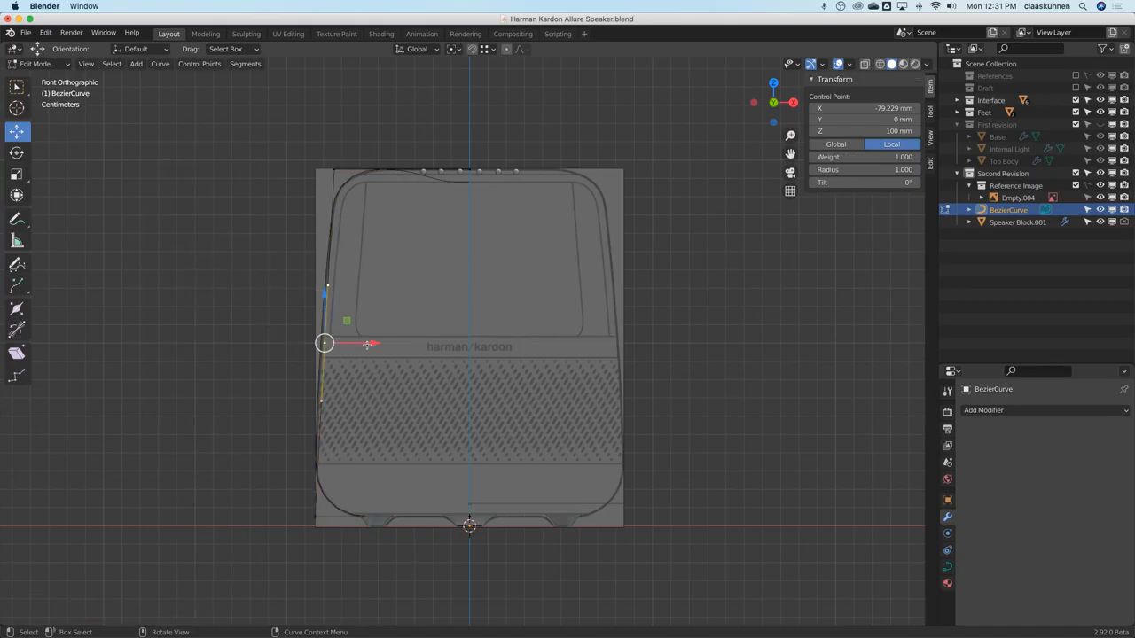
drag(366, 343, 364, 344)
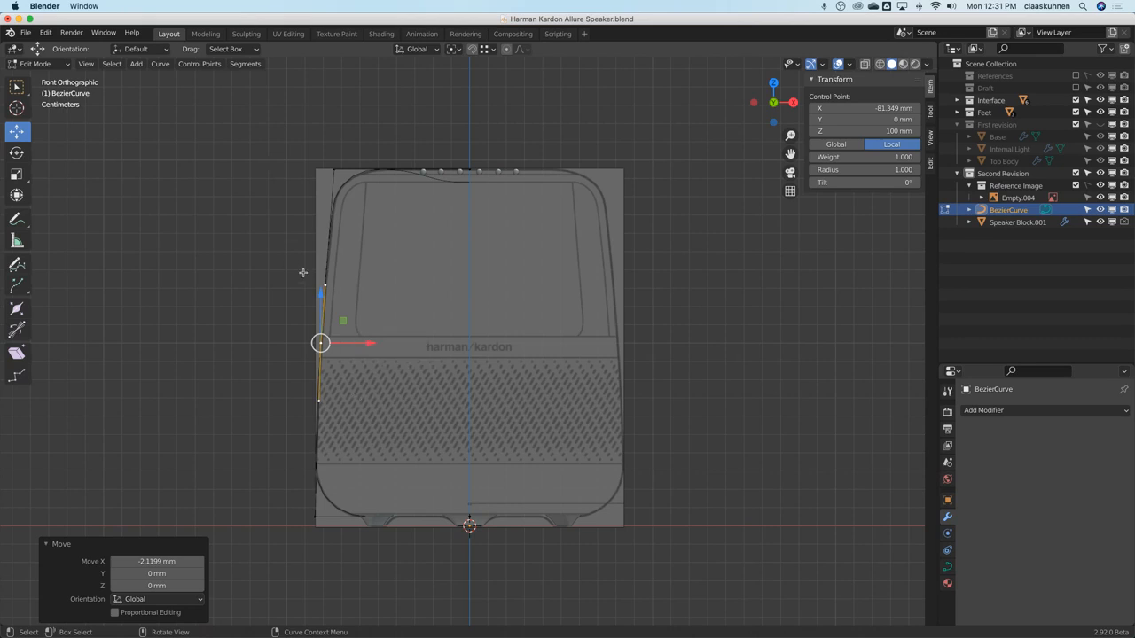
Set the left side midpoint's handle type to Automatic and check the curve against the reference image.
key(v)
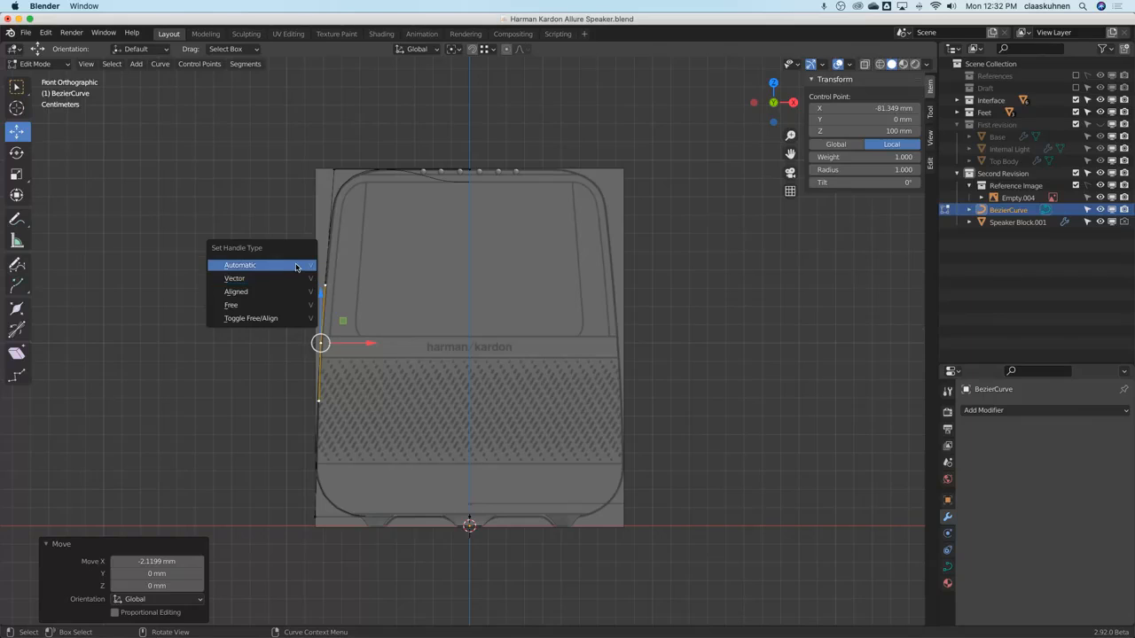
click(296, 264)
key(Tab)
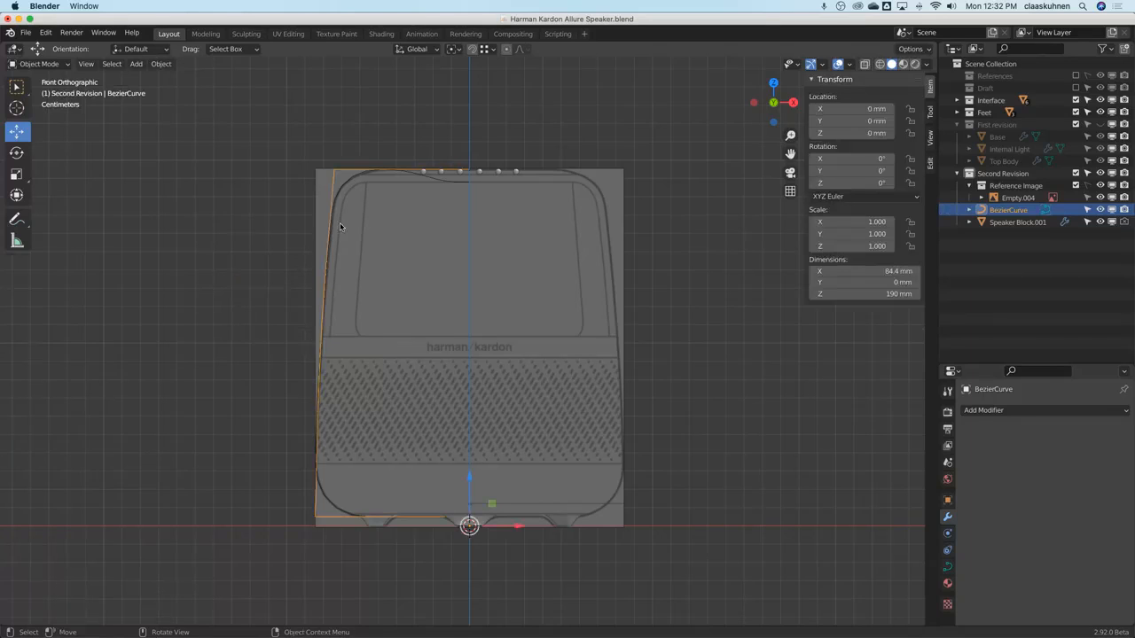
scroll(327, 304, up, 2)
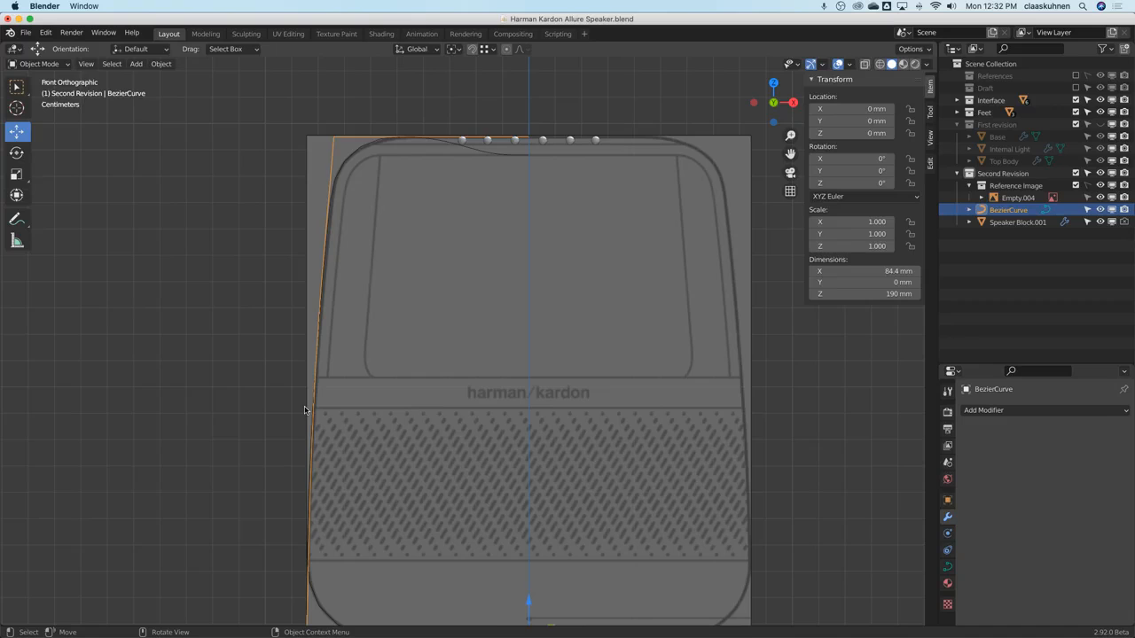
scroll(302, 427, down, 1)
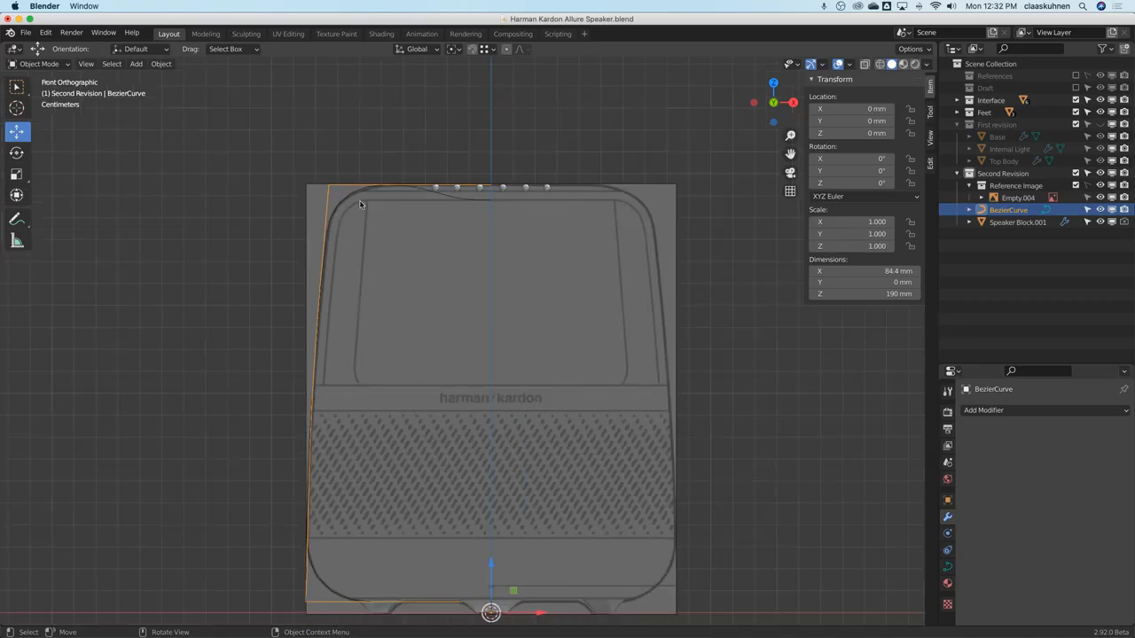
Try a round fillet of 20 mm radius on the curve's upper left corner point.
key(Tab)
scroll(410, 191, up, 3)
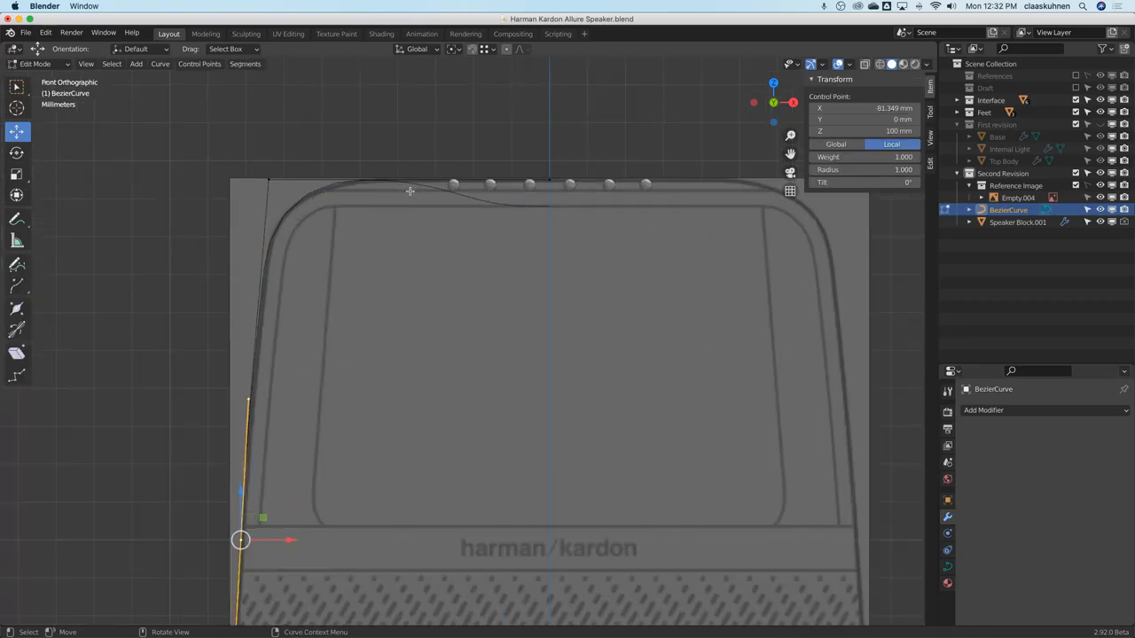
click(270, 182)
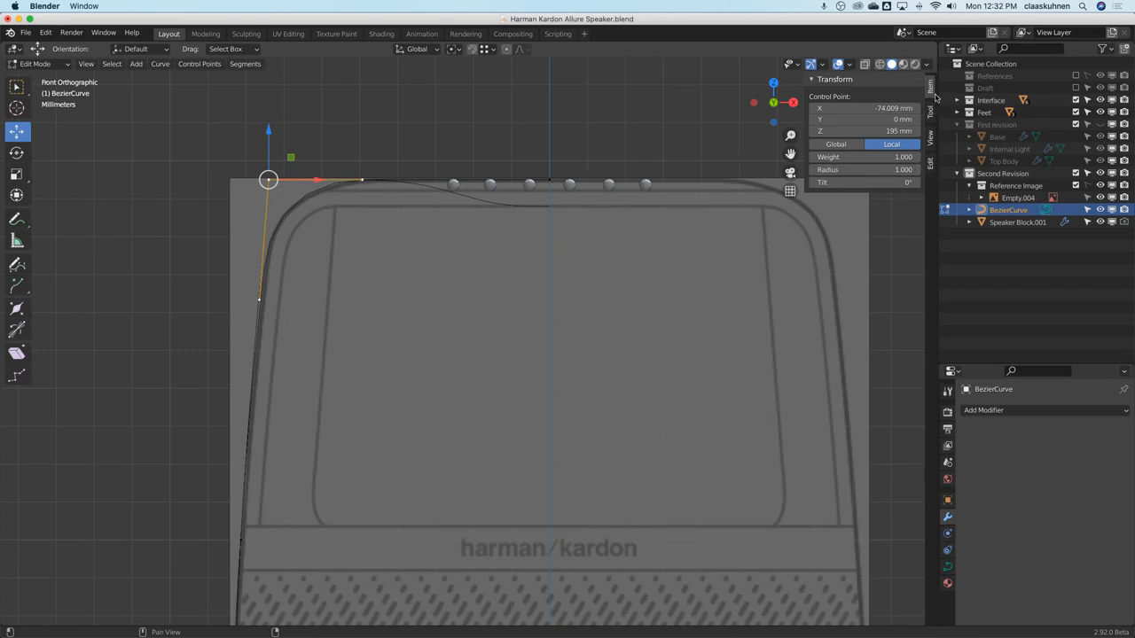
click(930, 165)
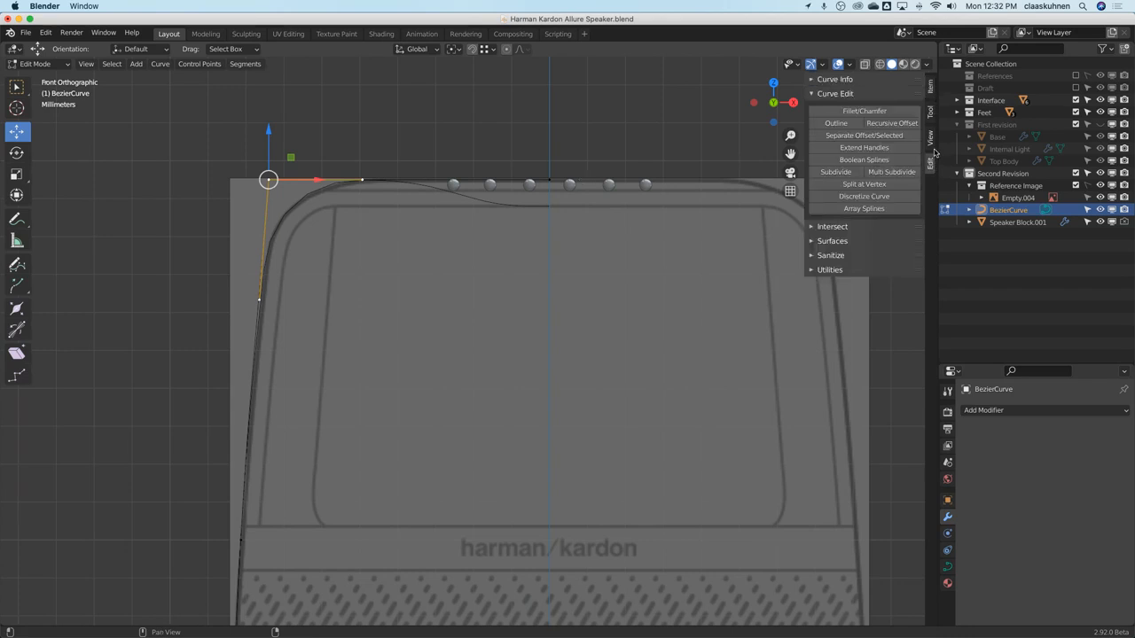
click(853, 113)
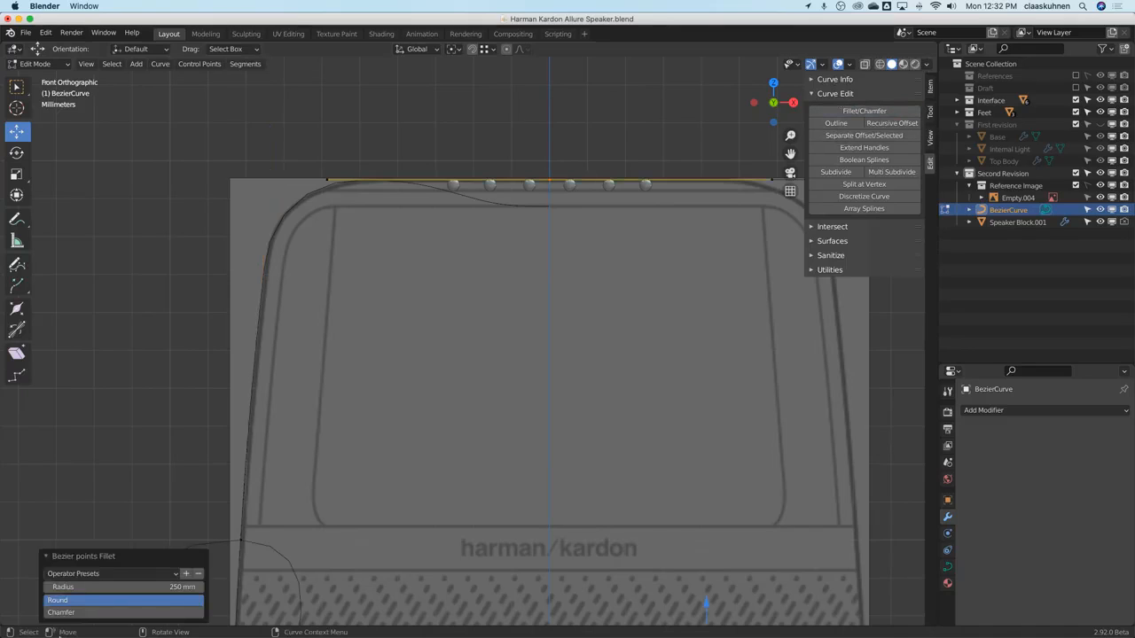
drag(131, 587, 115, 587)
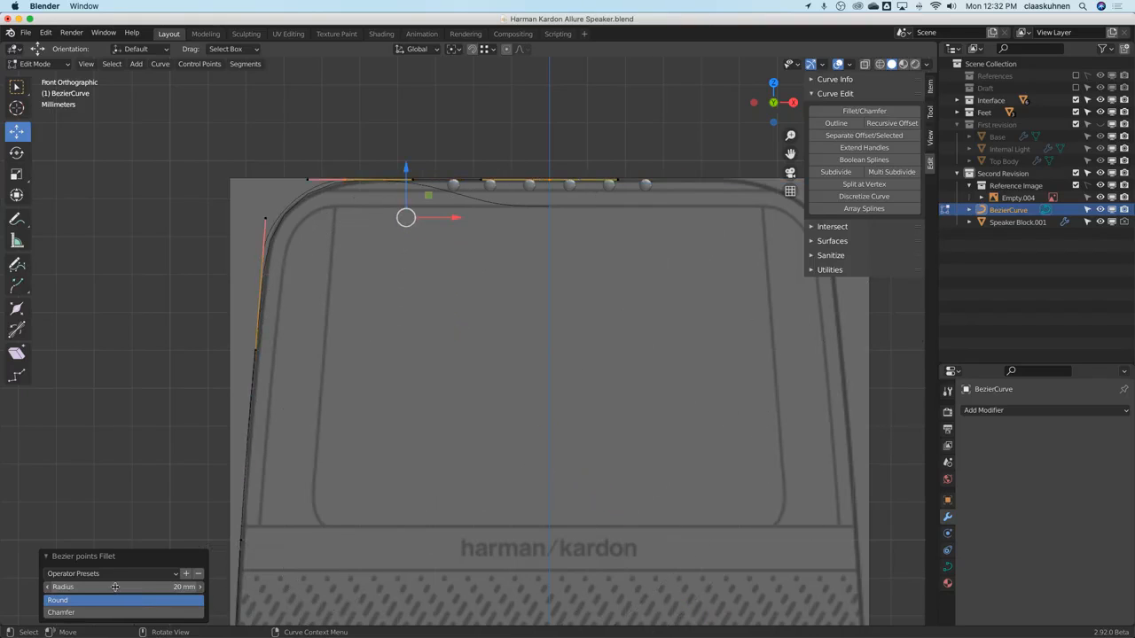
Set the radius of the upper left corner fillet to 22 mm.
click(115, 587)
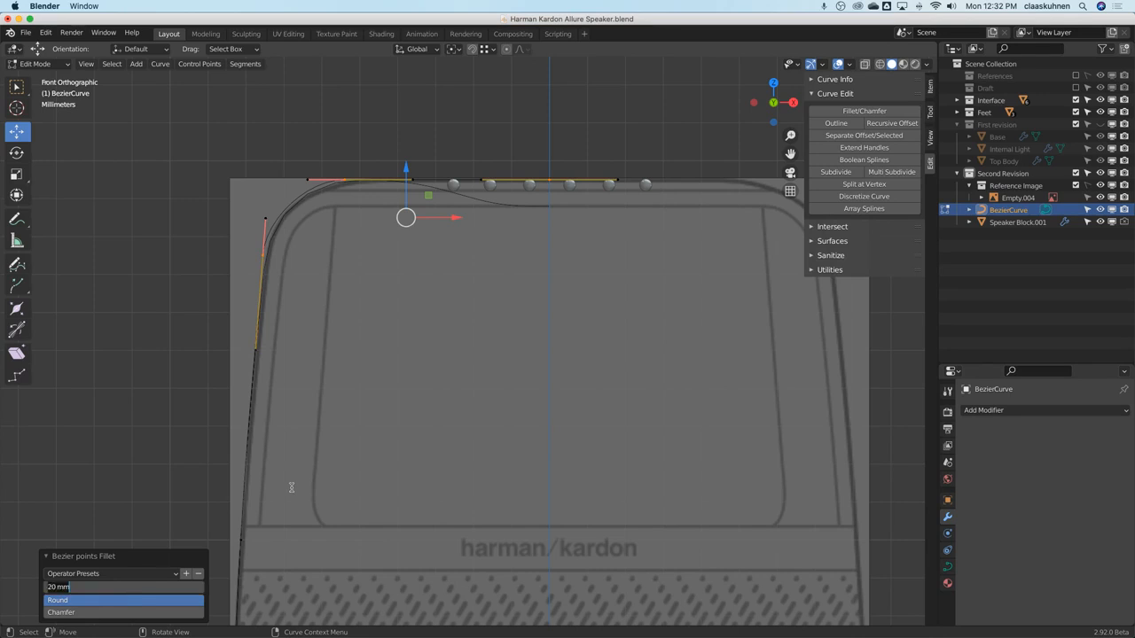
key(BackSpace)
key(BackSpace)
key(BackSpace)
key(BackSpace)
text(5)
key(Return)
click(135, 586)
text(2)
key(Return)
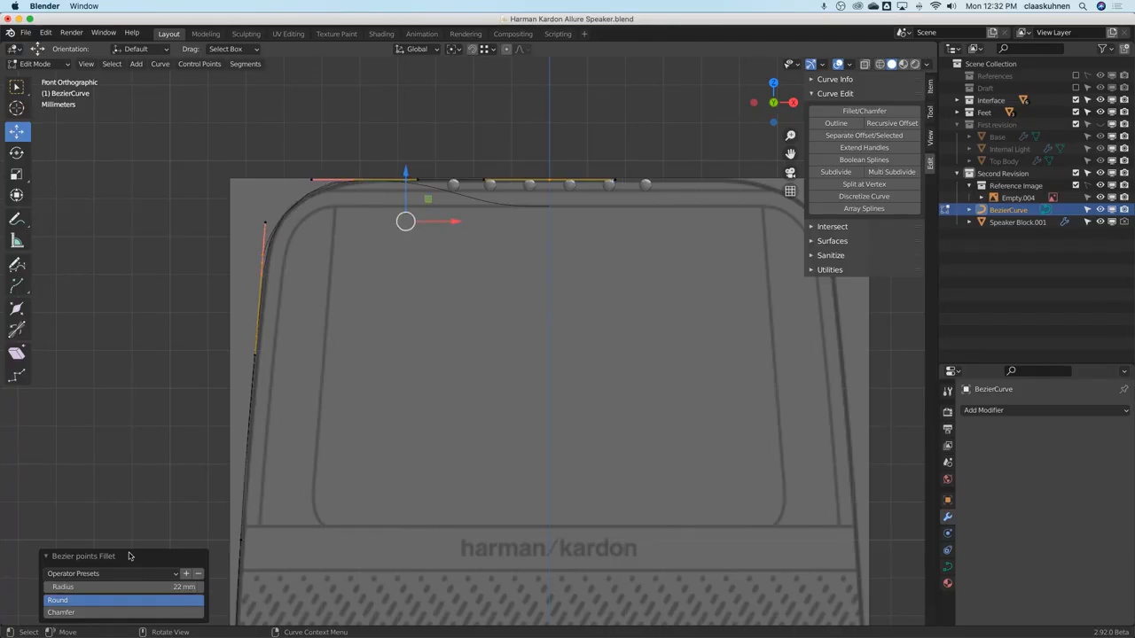
Compare the filleted upper left corner with the reference image in and out of Edit Mode.
key(Tab)
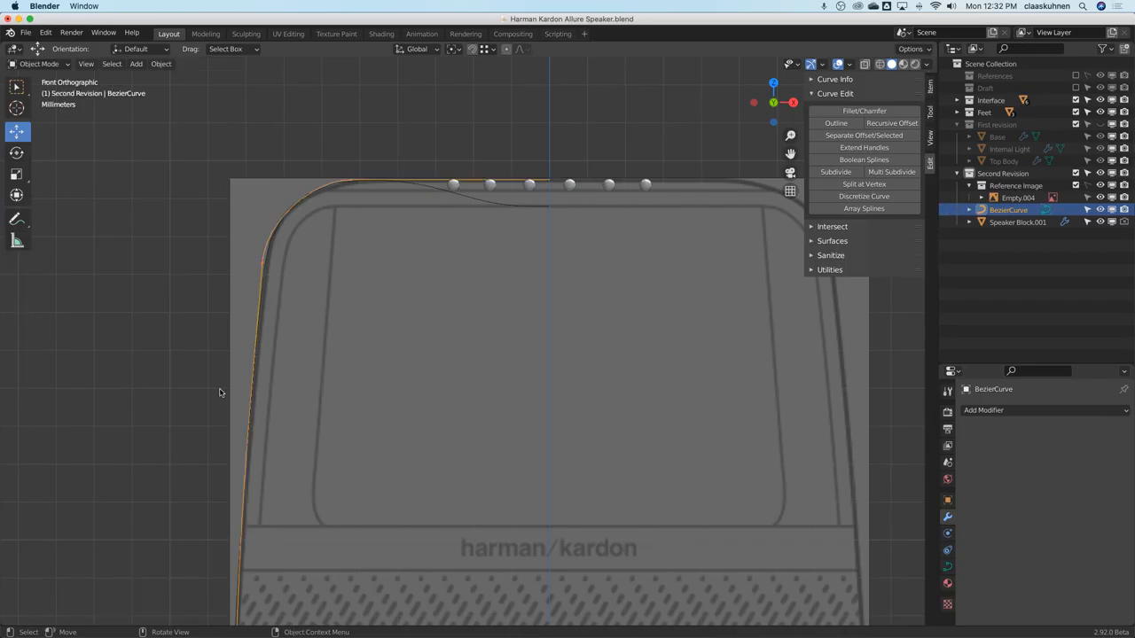
key(Tab)
key(Tab)
key(Tab)
key(Tab)
key(Tab)
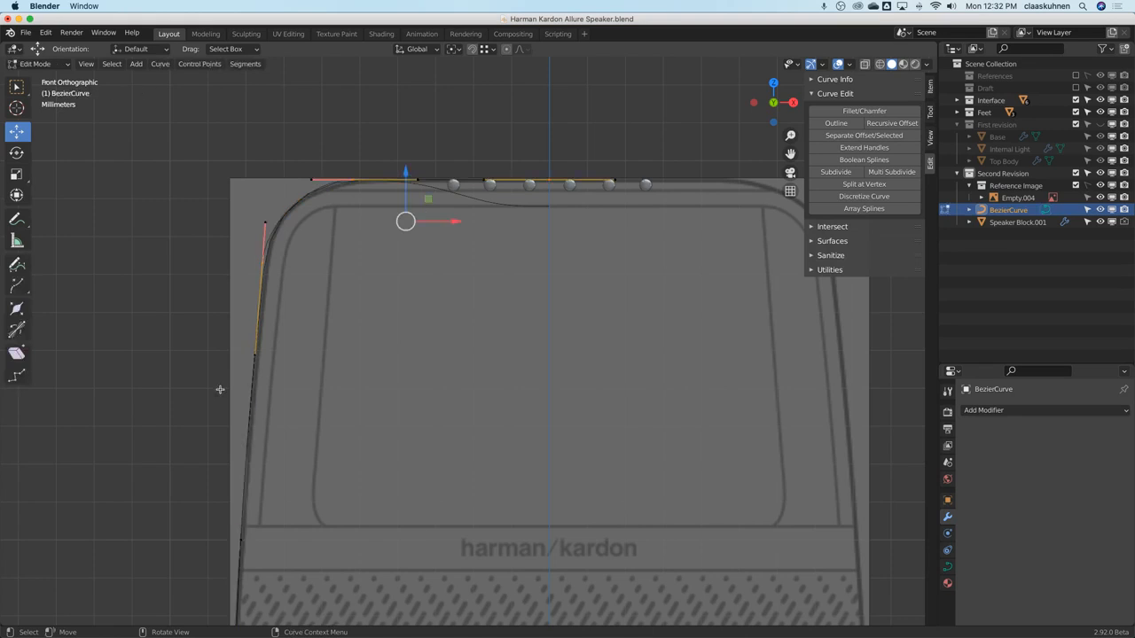
key(Tab)
key(Tab)
key(Tab)
key(Tab)
key(Tab)
Undo the fillet on the curve's upper left corner.
key(ctrl+z)
key(ctrl+z)
key(ctrl+z)
key(ctrl+z)
key(ctrl+z)
key(ctrl+z)
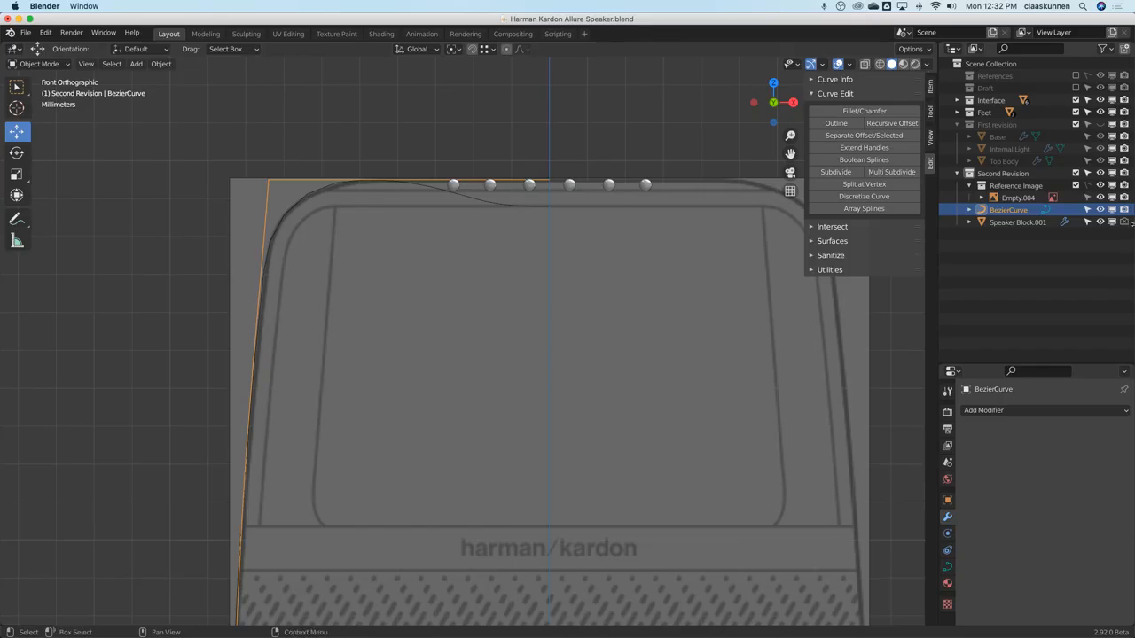
Duplicate the Bezier curve in place and rename the copy as Profile backup.
key(shift+d)
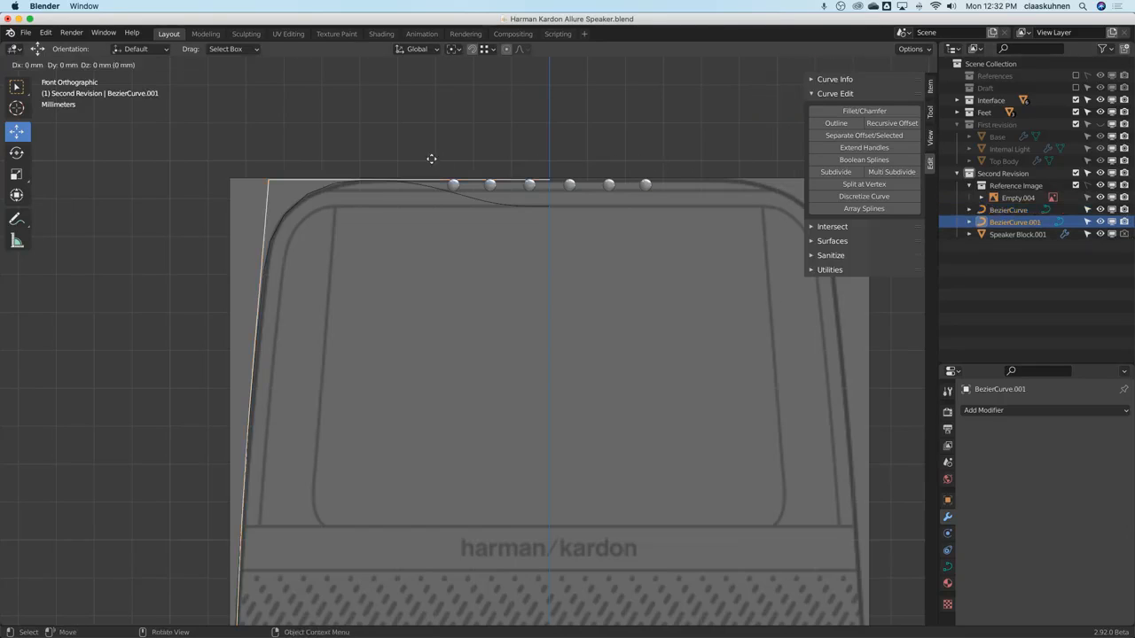
right_click(431, 159)
double_click(1033, 221)
key(Right)
key(BackSpace)
key(BackSpace)
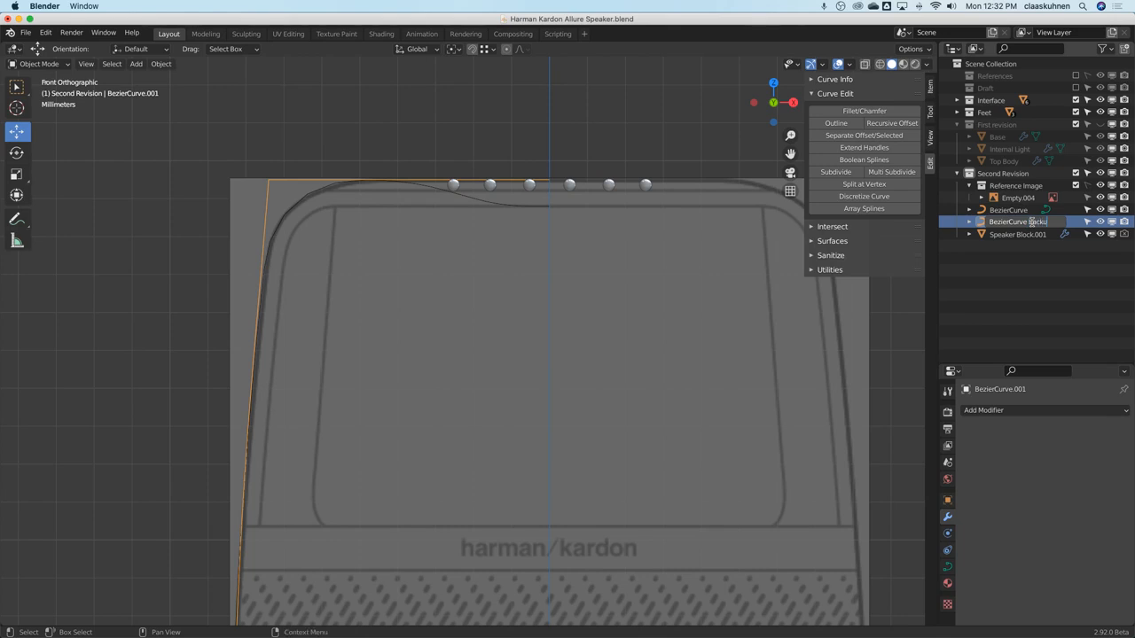
key(shift+Home)
text(Profile)
key(Return)
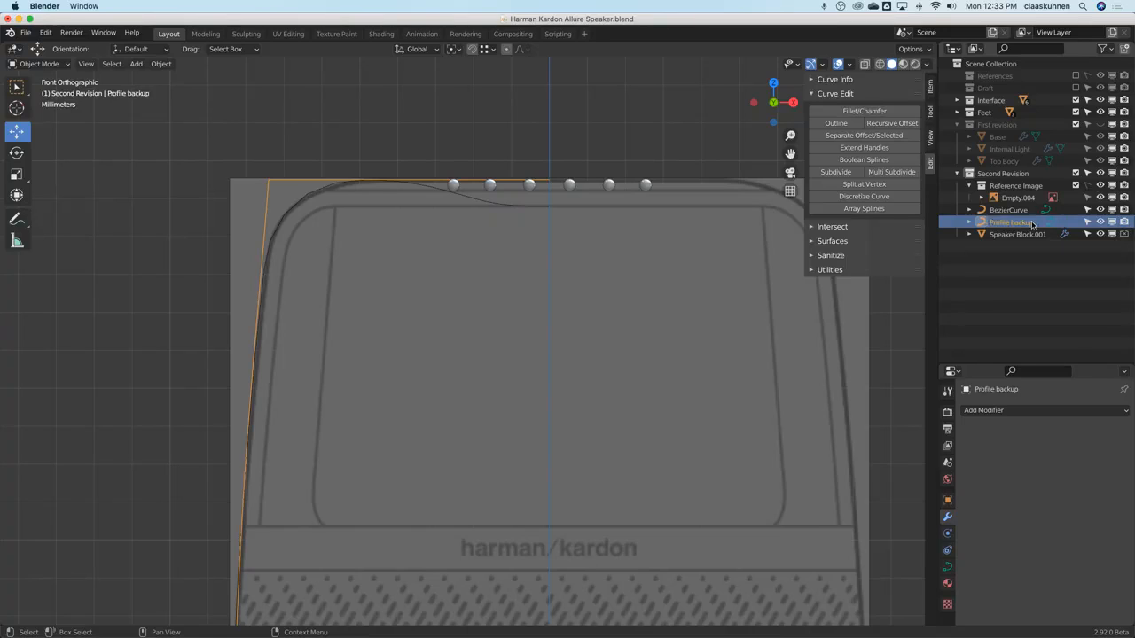
Rename the original Bezier curve as Profile.
click(1010, 210)
double_click(1011, 210)
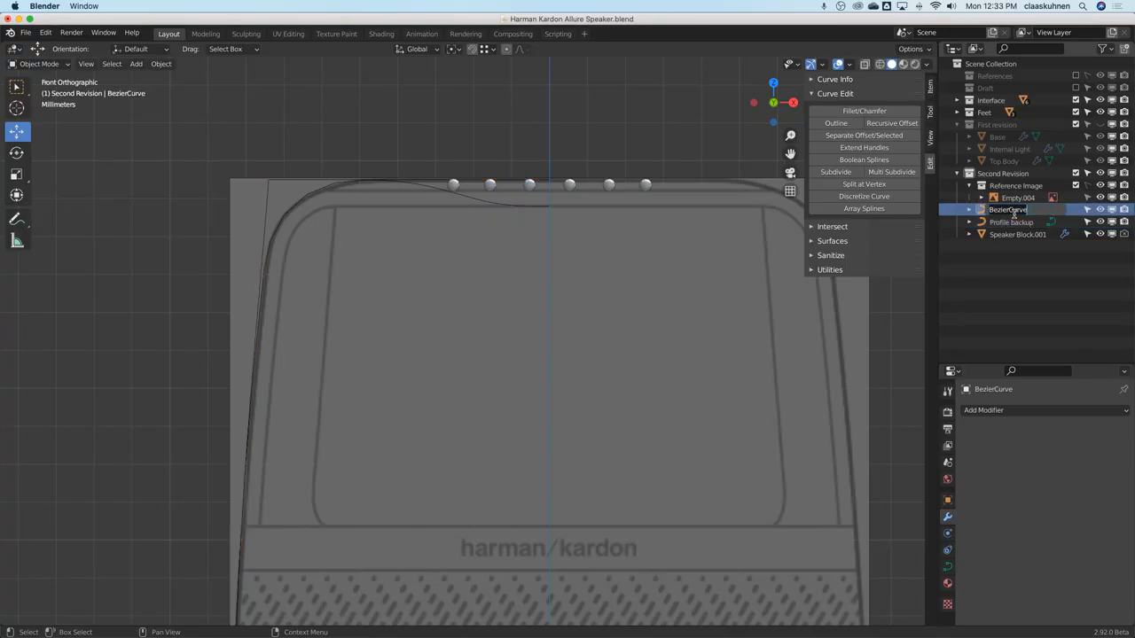
text(Profile)
key(Return)
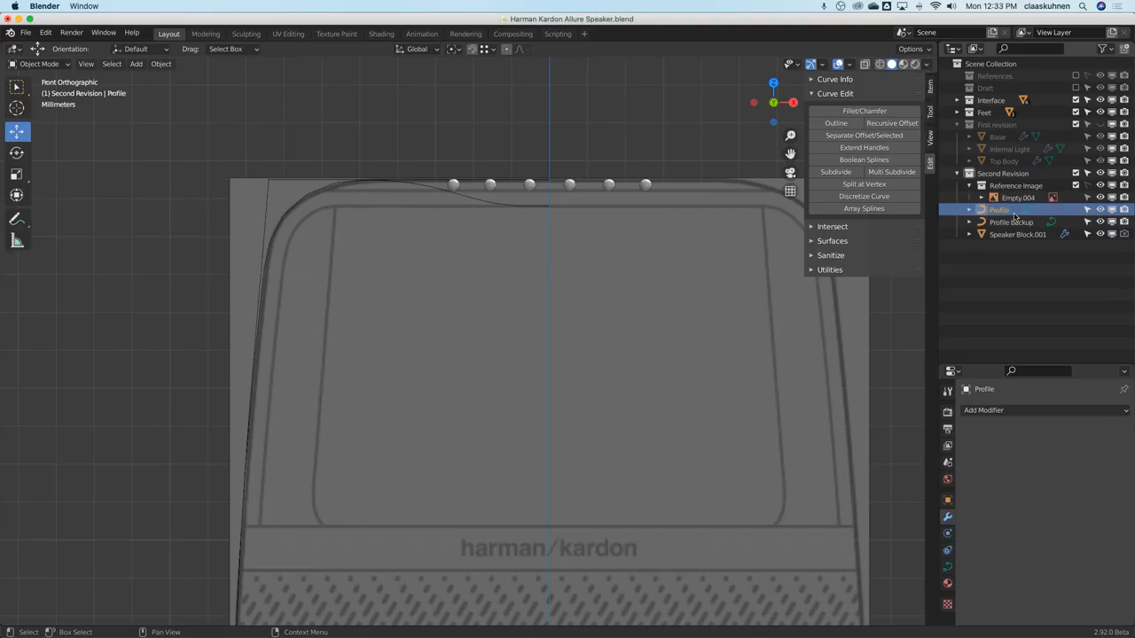
Examine how the Profile backup curve follows the speaker's left side in the reference image.
click(304, 185)
scroll(304, 182, down, 2)
key(Tab)
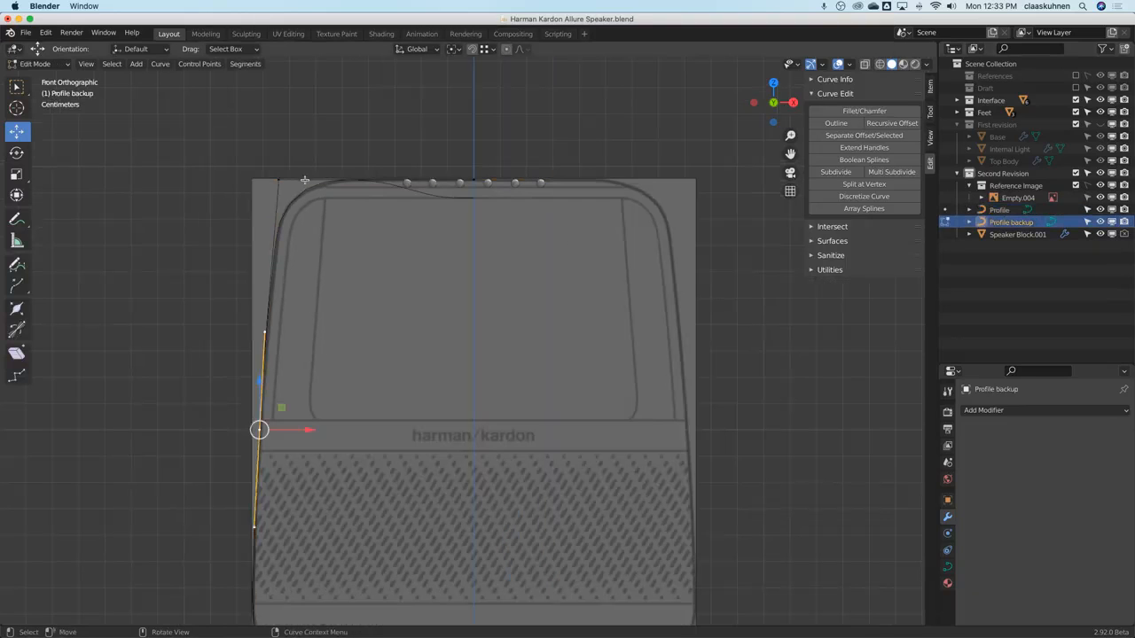
key(Tab)
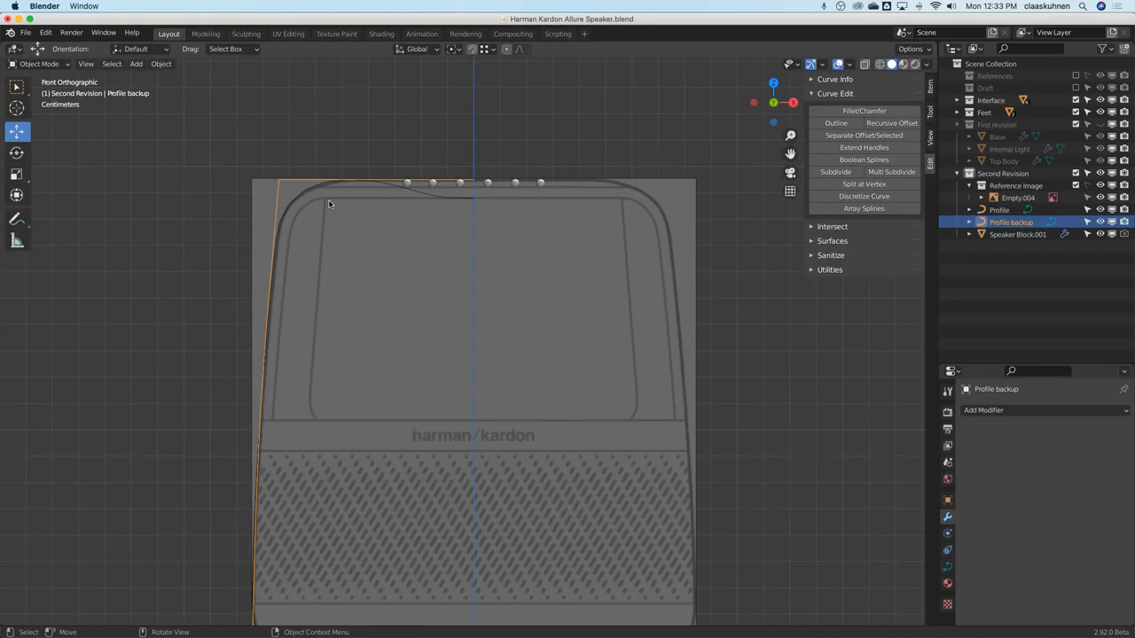
shift+middle_drag(329, 265, 365, 129)
scroll(297, 423, up, 6)
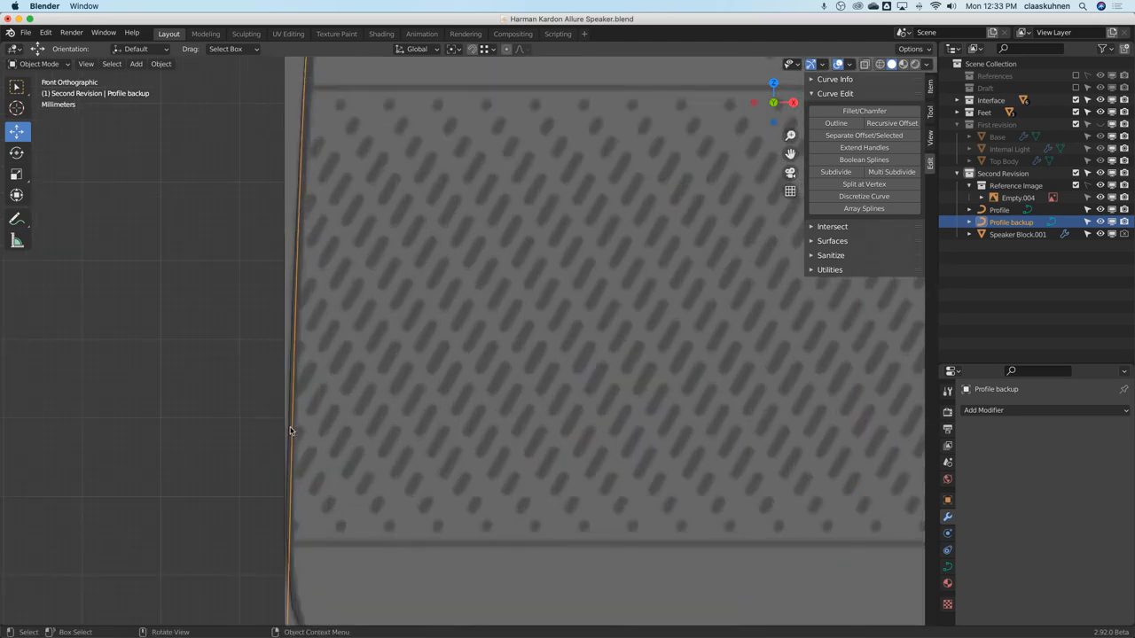
scroll(297, 422, down, 5)
shift+middle_drag(297, 421, 296, 515)
shift+middle_drag(337, 61, 336, 170)
scroll(336, 170, up, 3)
Move the upper left corner control point of Profile backup slightly inward along X.
key(Tab)
drag(354, 170, 362, 168)
key(Tab)
shift+middle_drag(360, 253, 385, 177)
Try a round fillet of 22 mm radius on the upper left corner of Profile backup.
key(Tab)
click(853, 111)
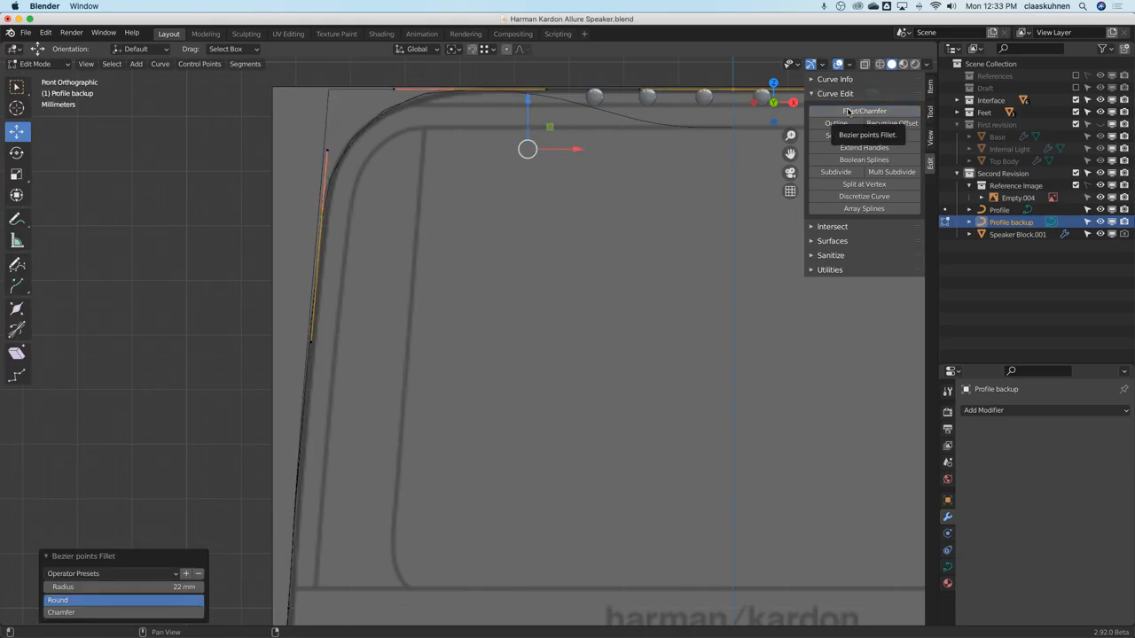
key(Tab)
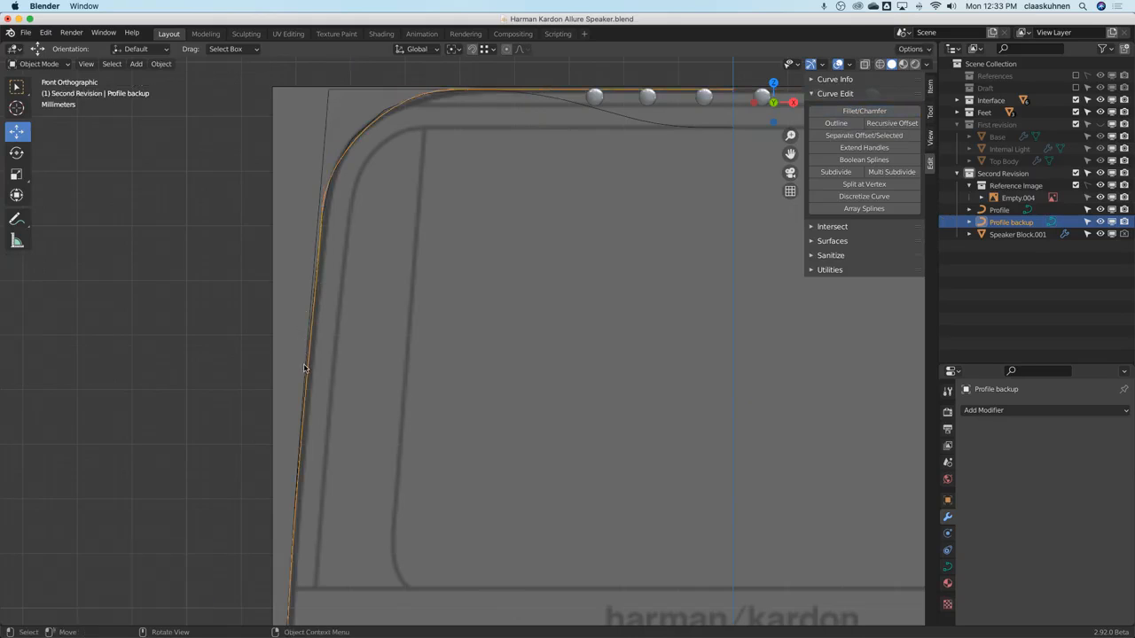
scroll(342, 247, down, 2)
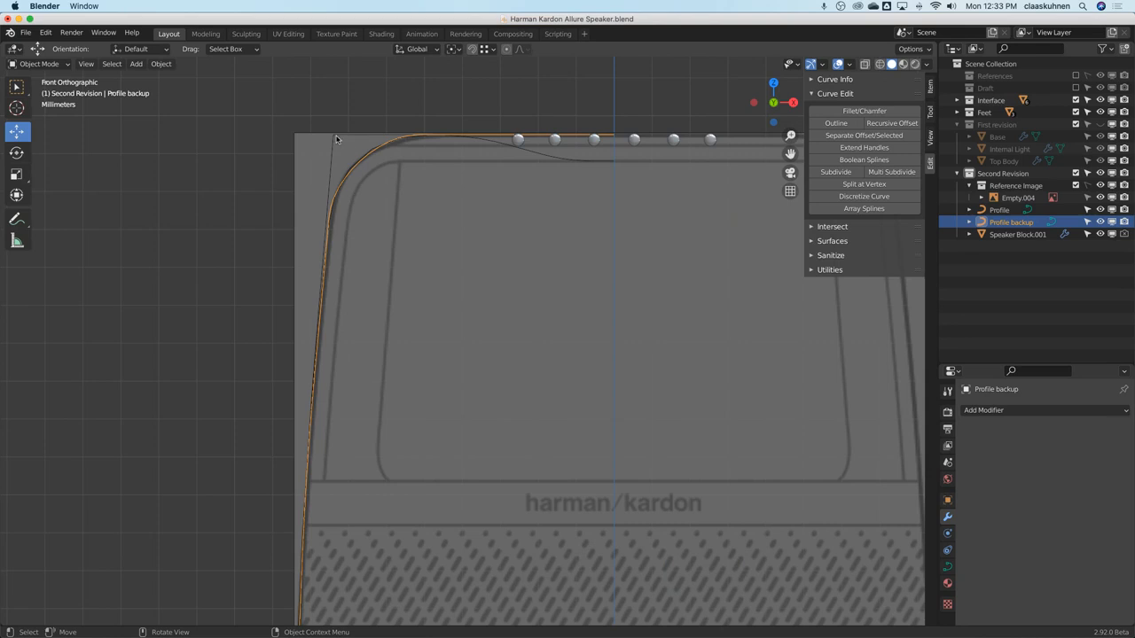
Cancel deleting the Profile curve and undo the corner fillet on Profile backup.
click(345, 139)
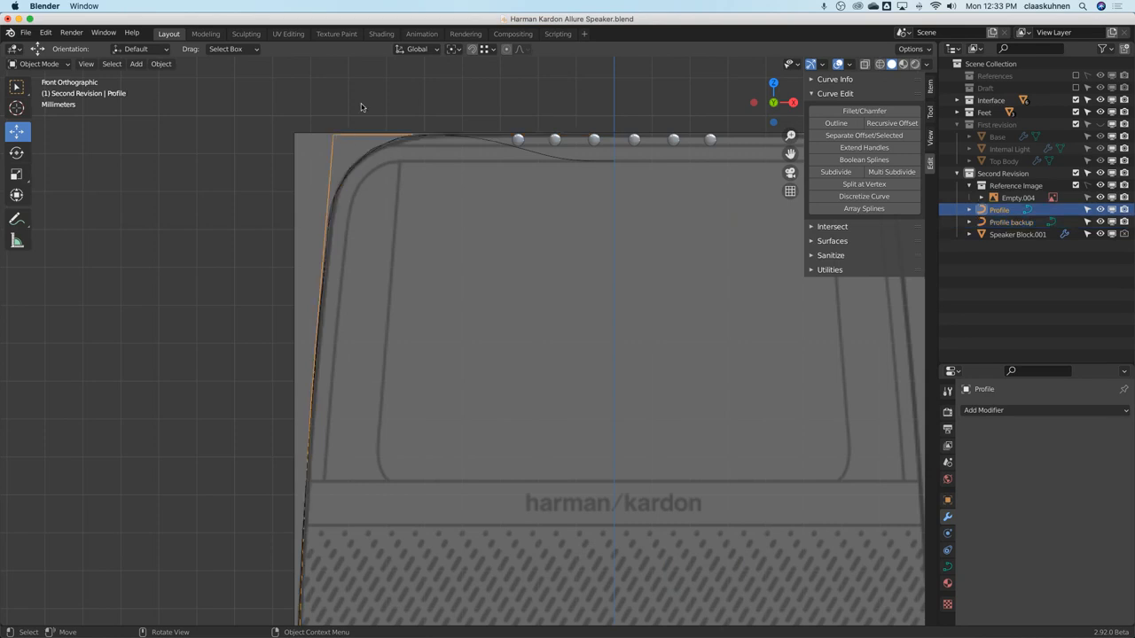
key(x)
key(x)
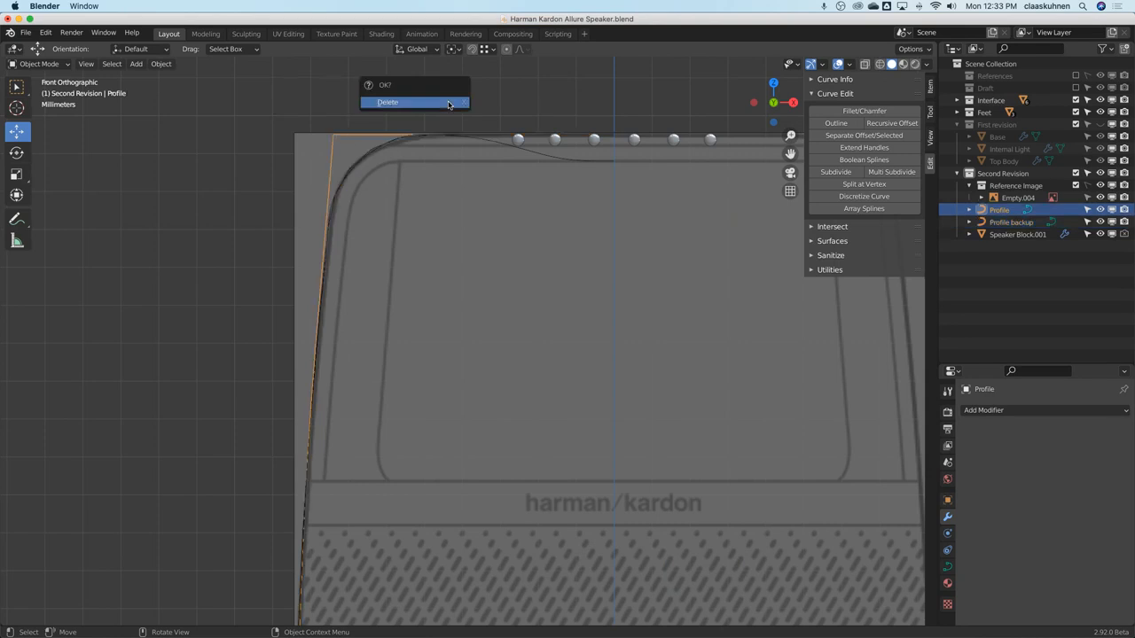
click(471, 117)
key(Tab)
click(470, 116)
key(Tab)
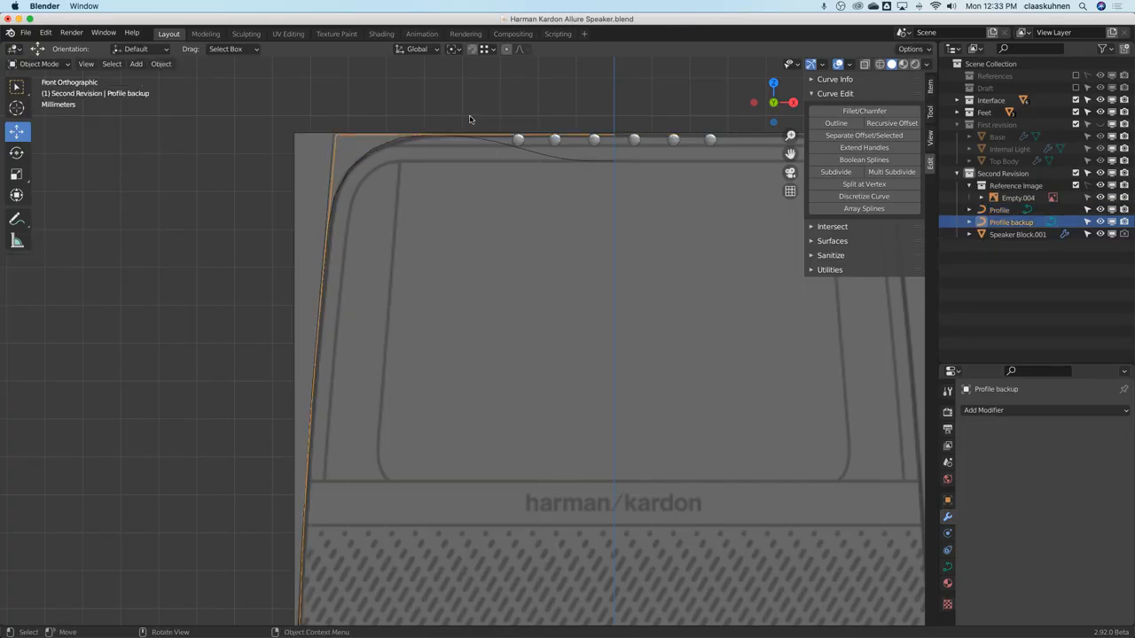
Move the Profile curve's upper left corner control point about 0.63 mm inward along X.
click(335, 144)
key(Tab)
scroll(334, 140, up, 3)
click(333, 137)
drag(377, 137, 391, 136)
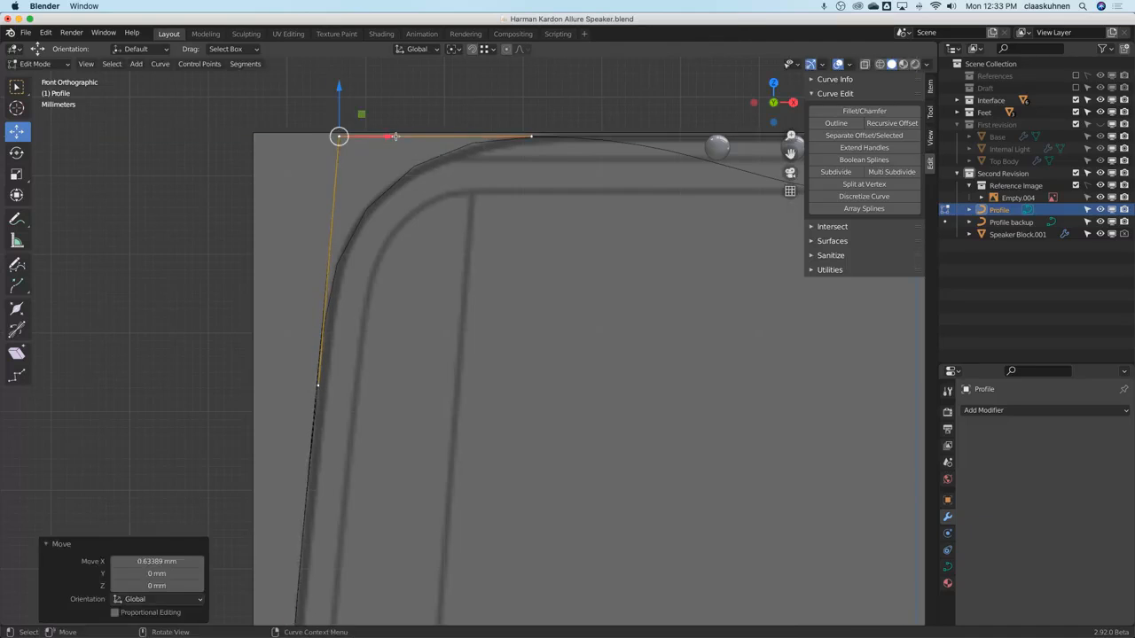
Hide the Profile backup curve and check the Profile's lower left corner against the reference image.
key(Tab)
click(1100, 223)
scroll(453, 244, down, 5)
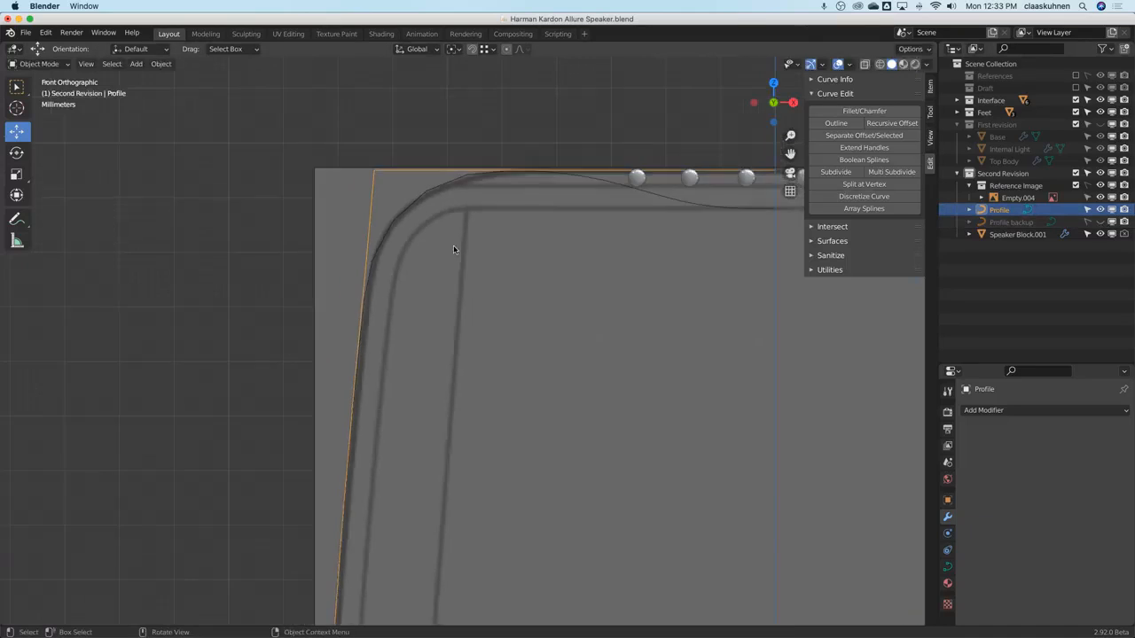
scroll(460, 346, up, 7)
shift+middle_drag(428, 370, 408, 445)
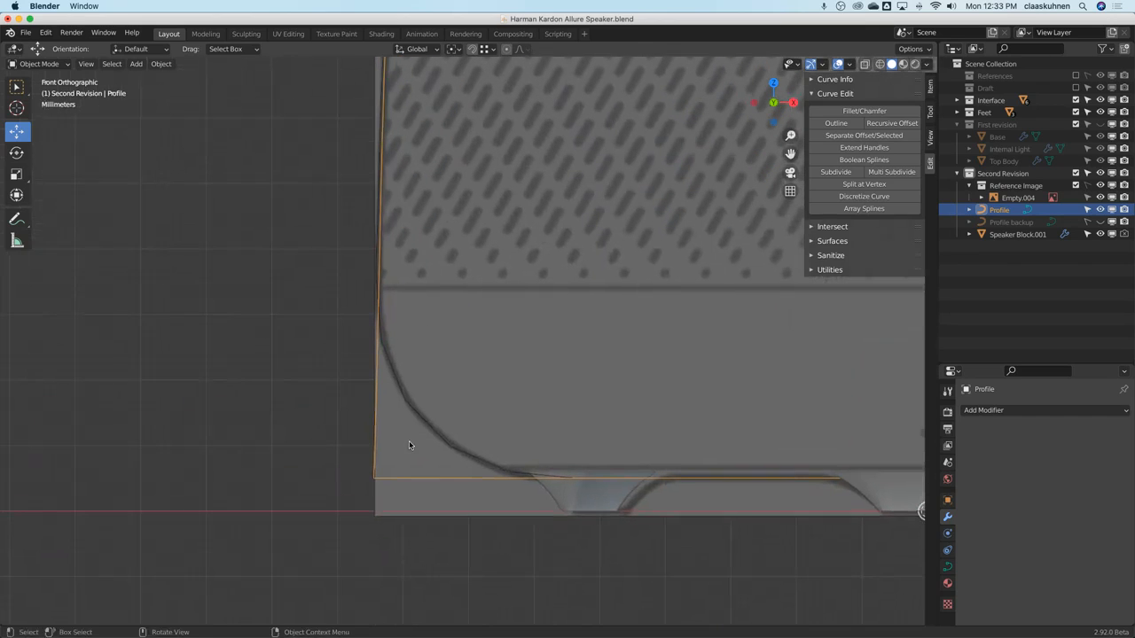
scroll(413, 354, down, 4)
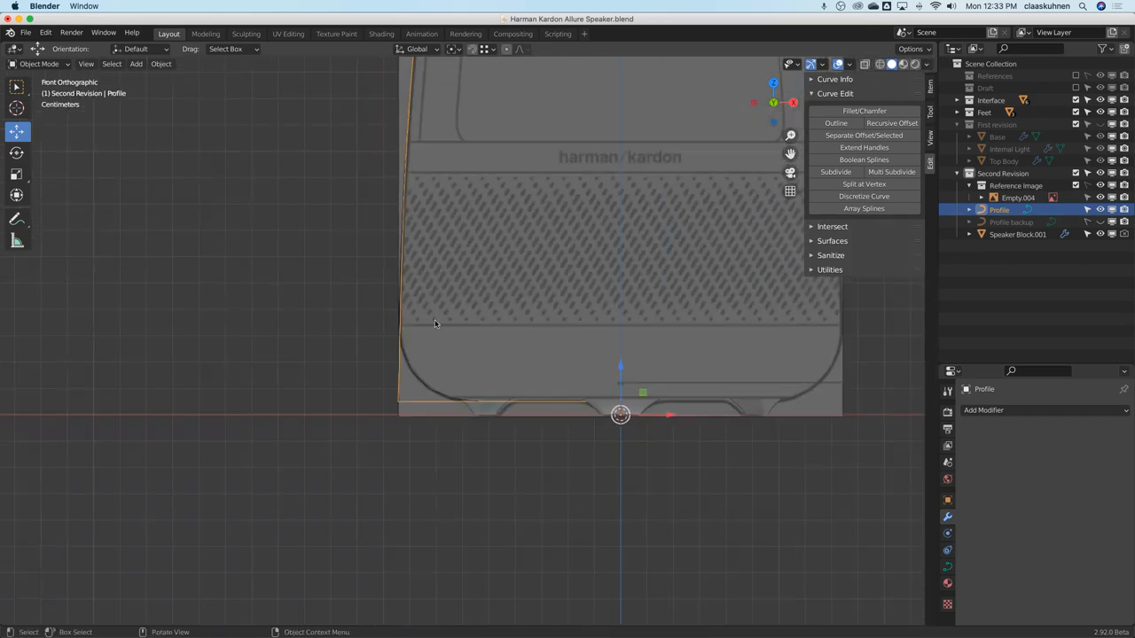
Apply a round fillet to the Profile's lower left corner, adjusting its radius to match the reference outline.
key(Tab)
click(399, 403)
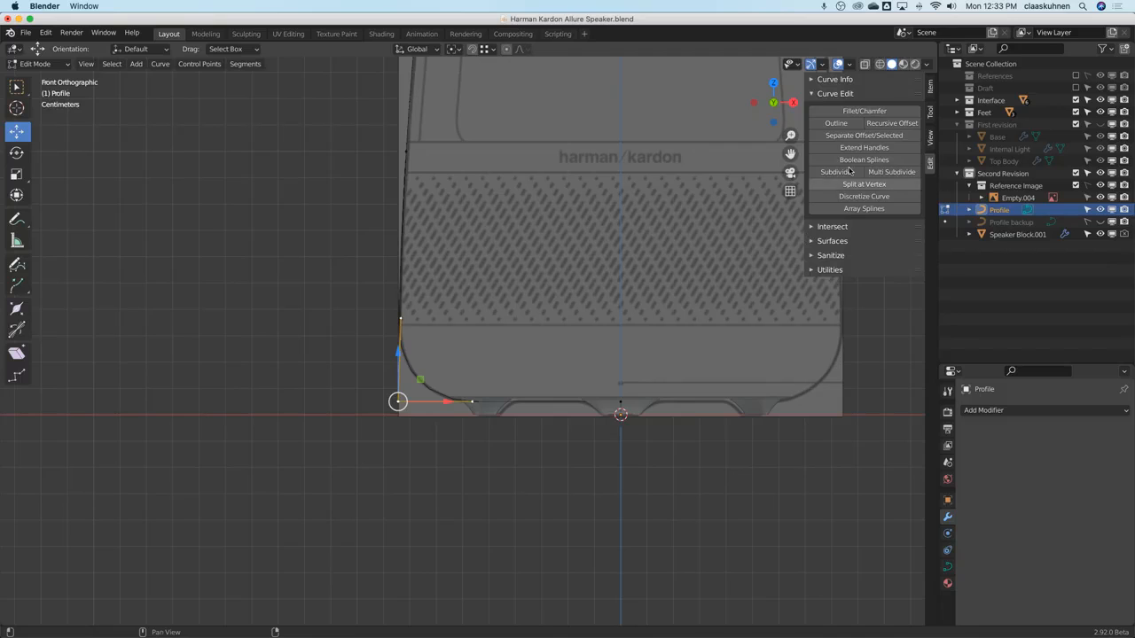
click(858, 110)
scroll(420, 328, up, 3)
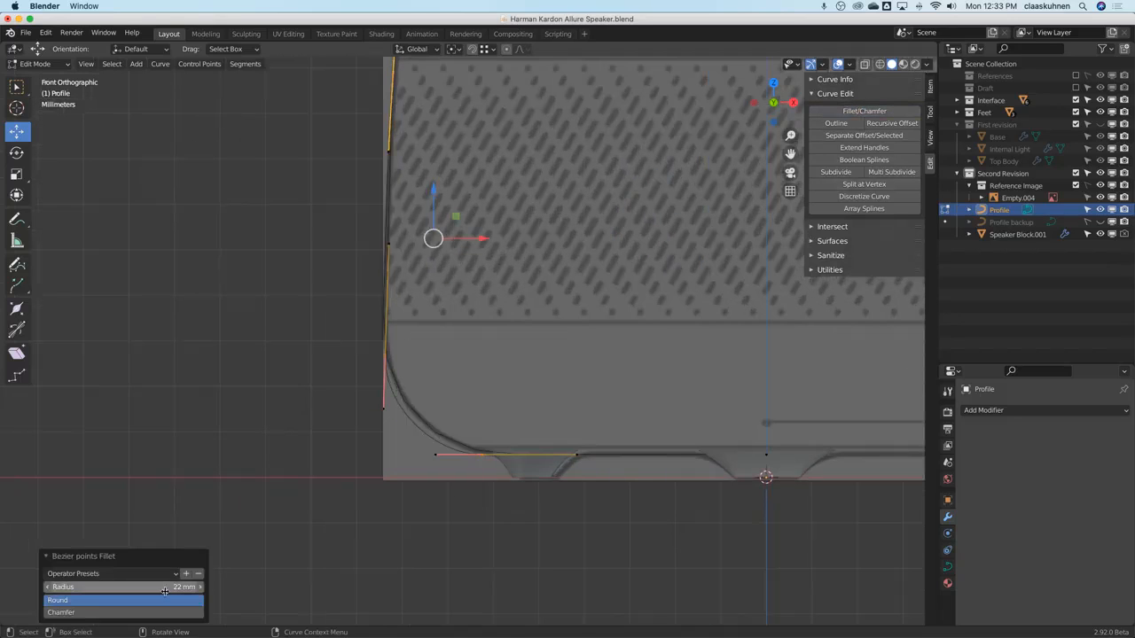
mouse_move(158, 587)
mouse_down()
mouse_move(177, 586)
mouse_move(163, 583)
mouse_up()
key(Tab)
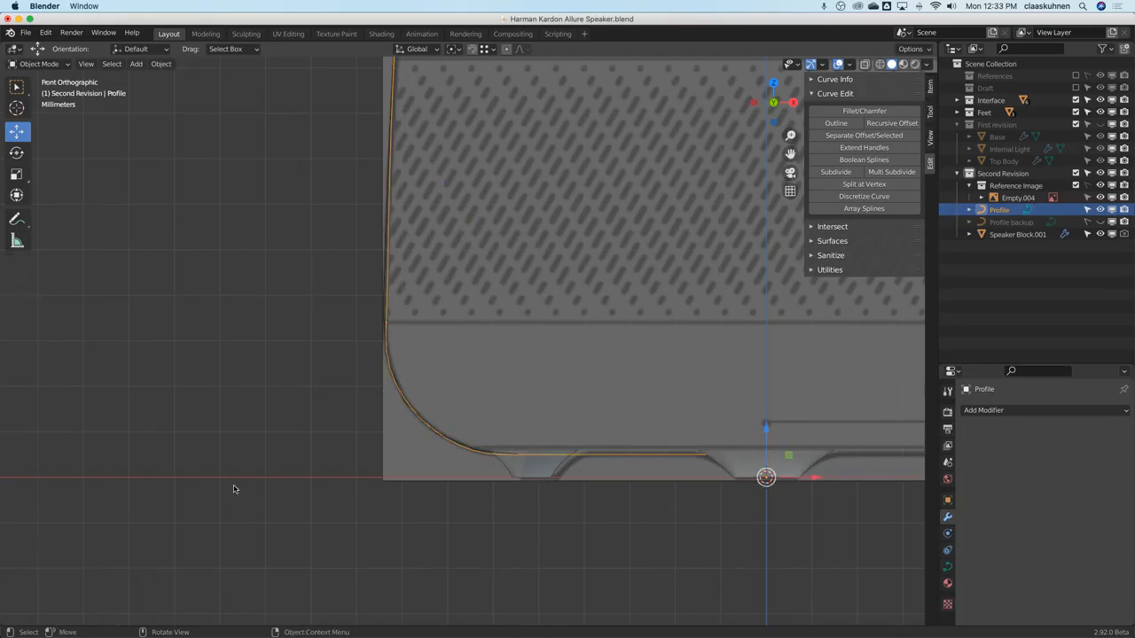
Undo the Profile curve's lower left fillet and shift that corner's control point slightly outward along X.
shift+middle_drag(332, 337, 321, 471)
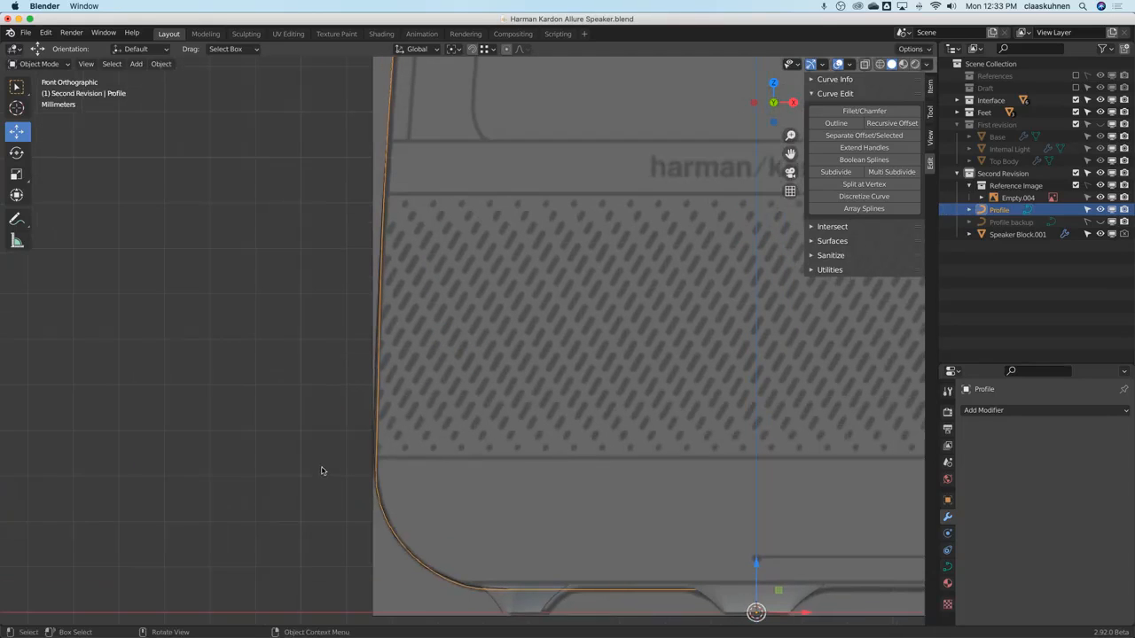
key(Tab)
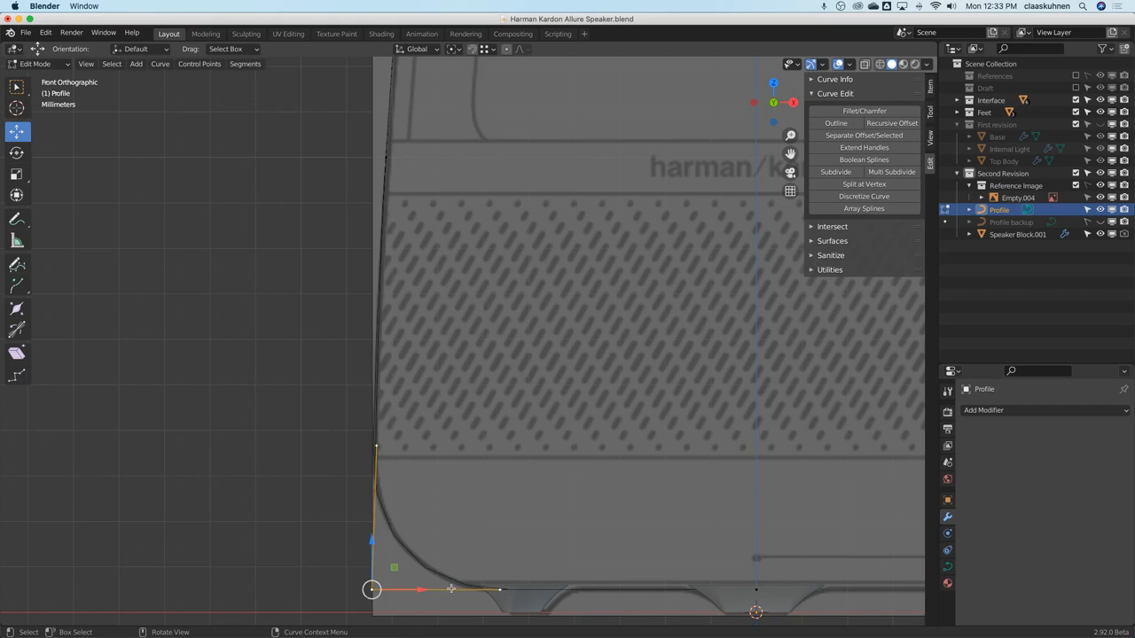
drag(424, 588, 422, 589)
key(Tab)
Unhide the Profile backup curve and move its lower left corner control point about 0.63 mm outward along X.
click(1099, 222)
click(1088, 223)
click(1026, 223)
shift+middle_drag(386, 612, 472, 463)
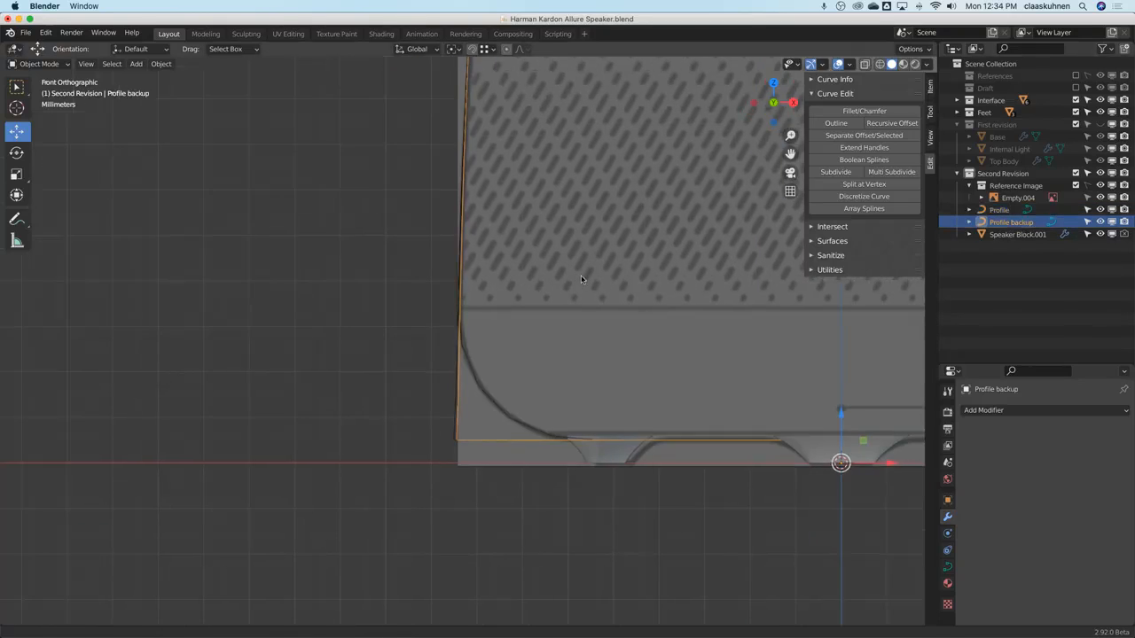
scroll(472, 463, up, 3)
key(Tab)
click(449, 403)
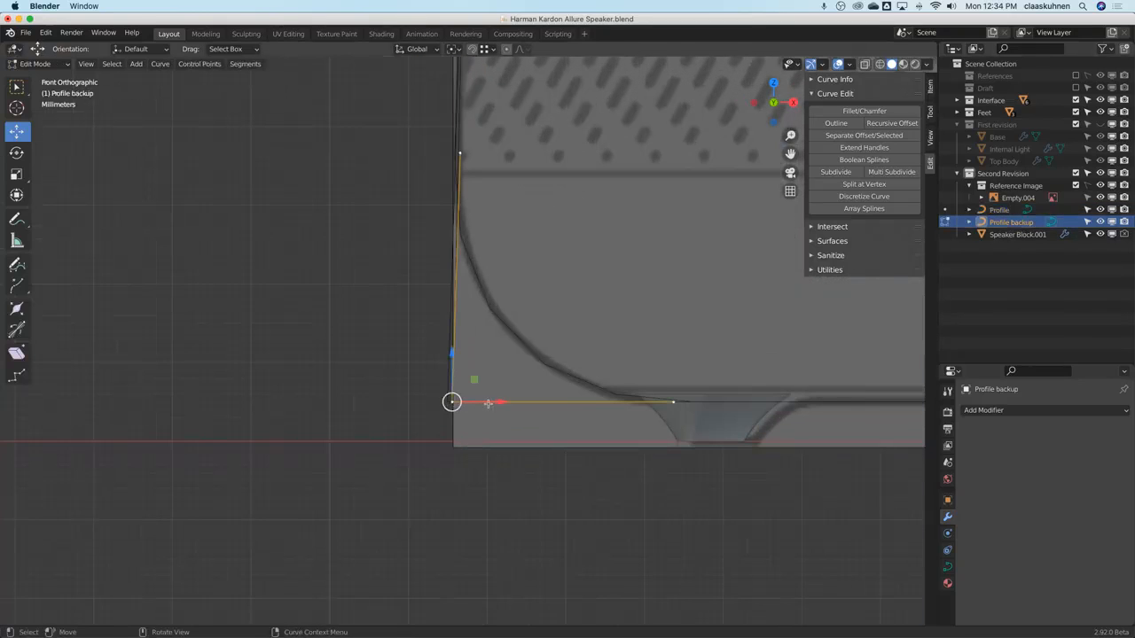
drag(496, 403, 489, 402)
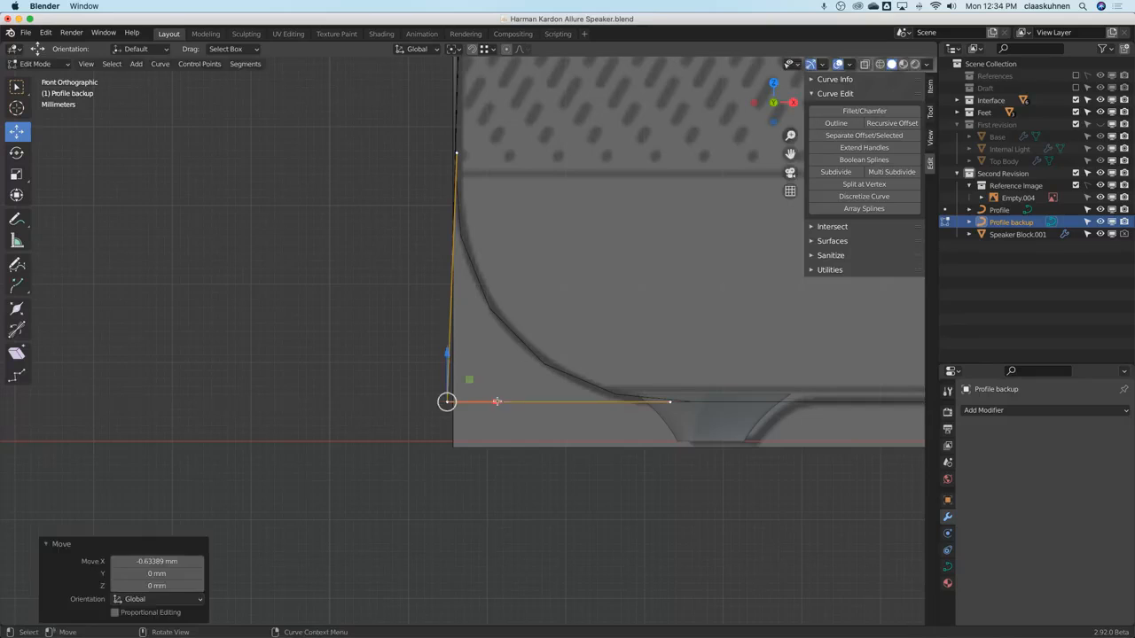
Hide the Profile backup curve again and leave its edit mode.
drag(1100, 223, 1109, 224)
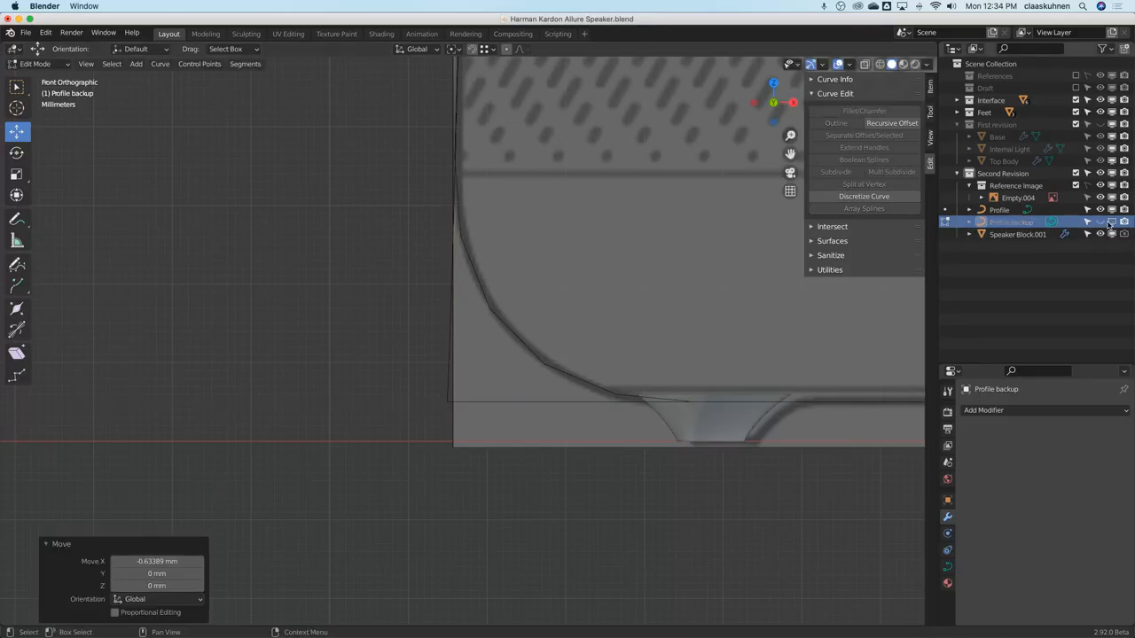
click(1005, 211)
scroll(724, 307, down, 5)
shift+middle_drag(626, 221, 381, 368)
key(Tab)
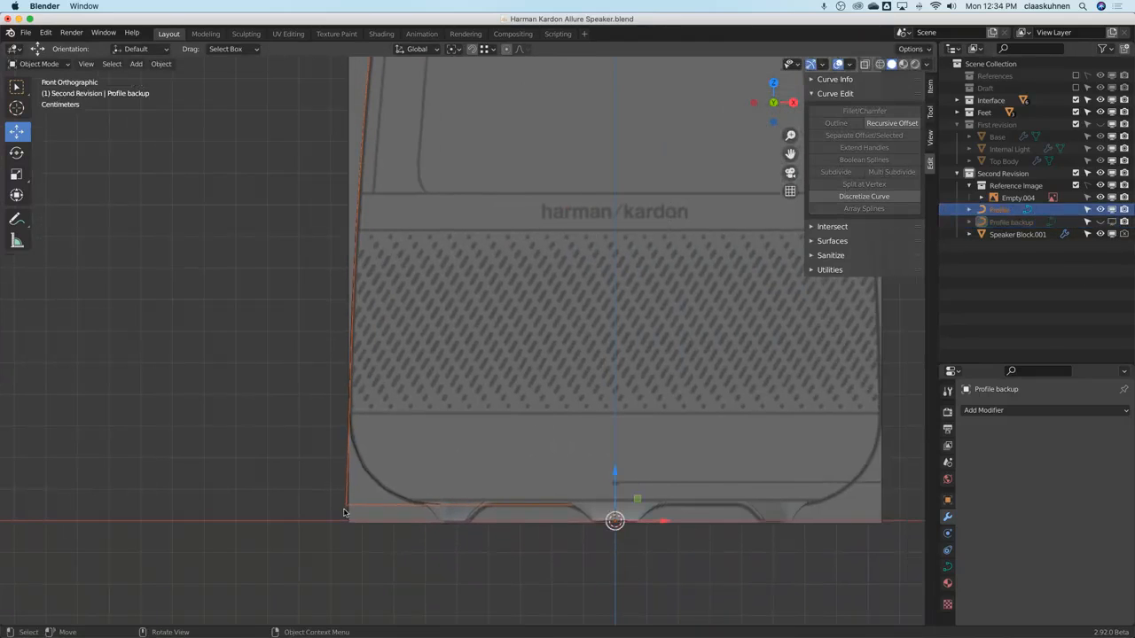
Apply a round fillet with a 25 mm radius to the Profile curve's lower left corner.
click(350, 507)
key(Tab)
scroll(346, 502, up, 4)
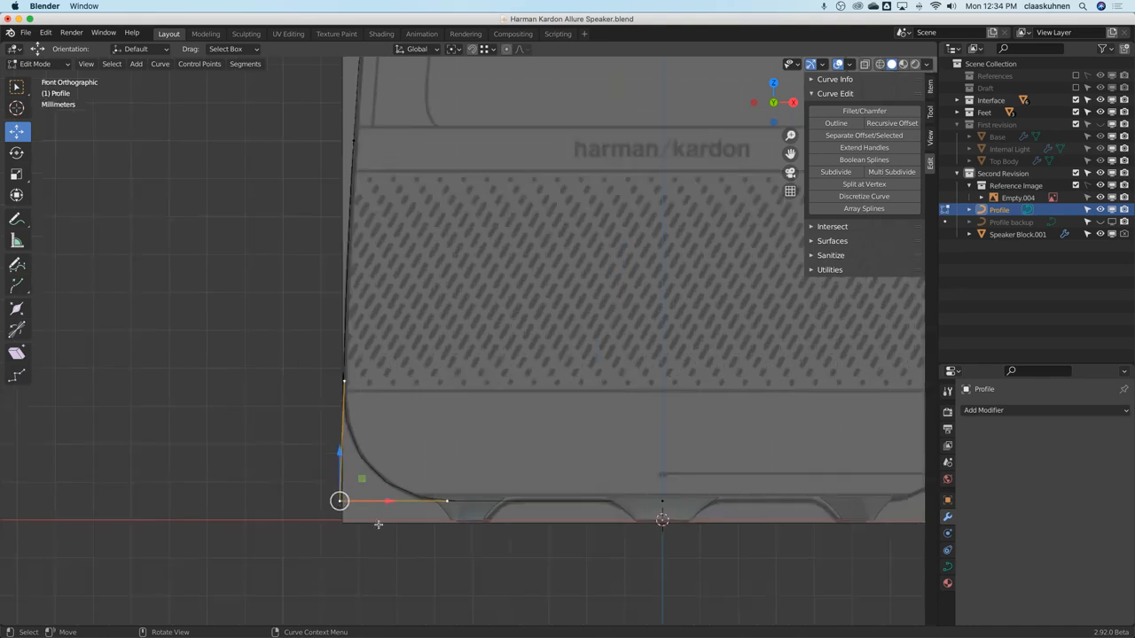
click(864, 111)
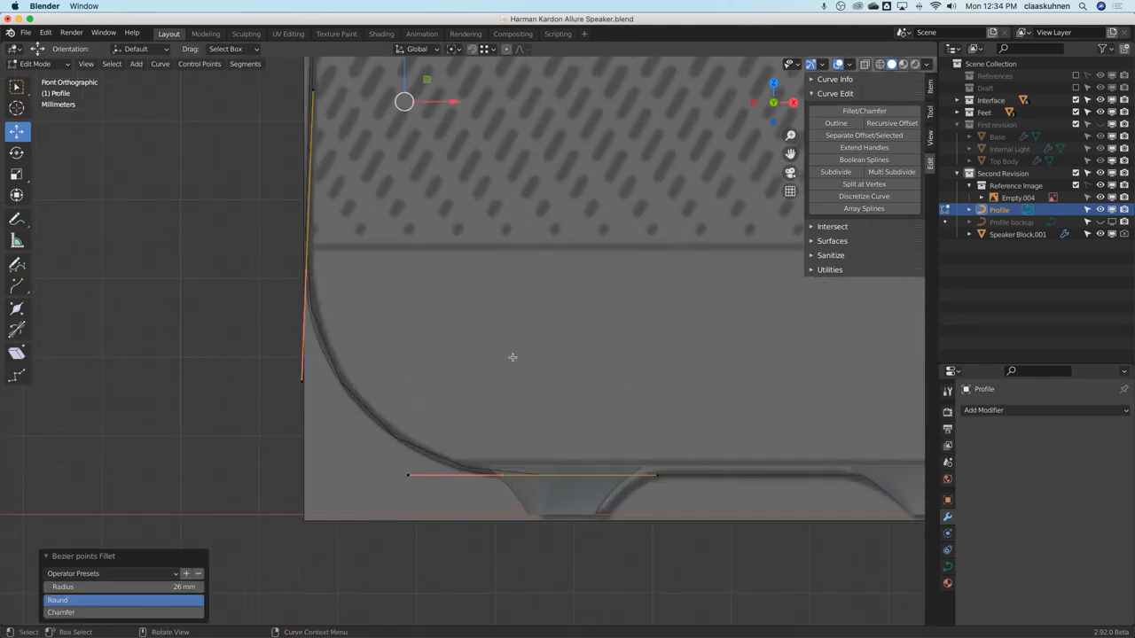
click(131, 583)
text(25)
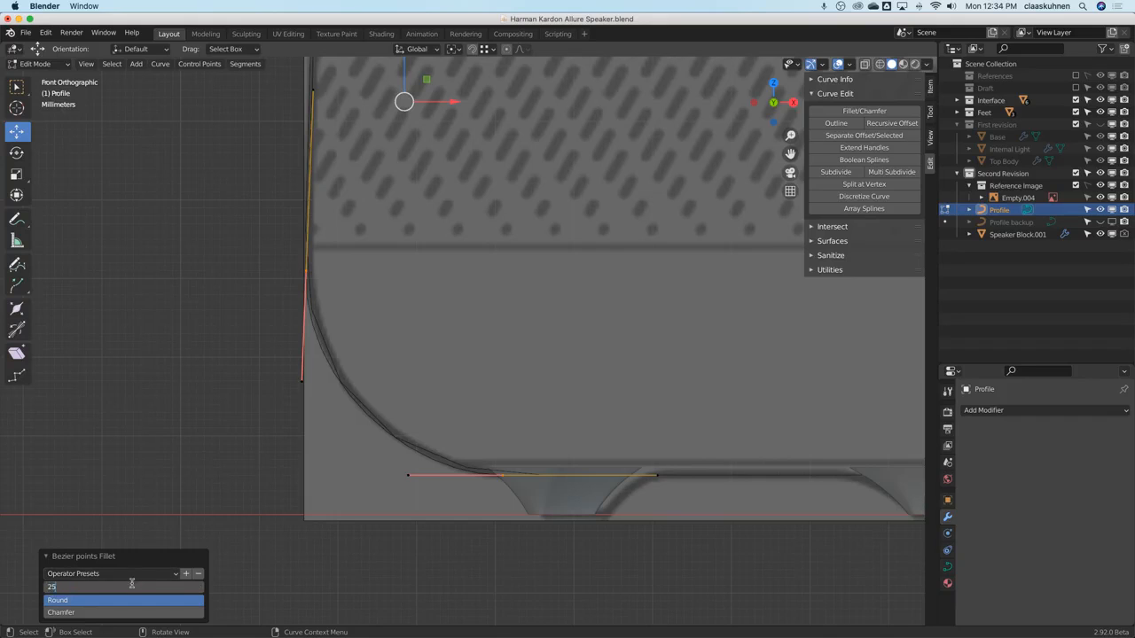
key(Return)
key(Tab)
Apply a round fillet with a 22 mm radius to the Profile curve's upper left corner.
scroll(391, 388, down, 7)
scroll(414, 329, down, 1)
shift+middle_drag(482, 82, 469, 240)
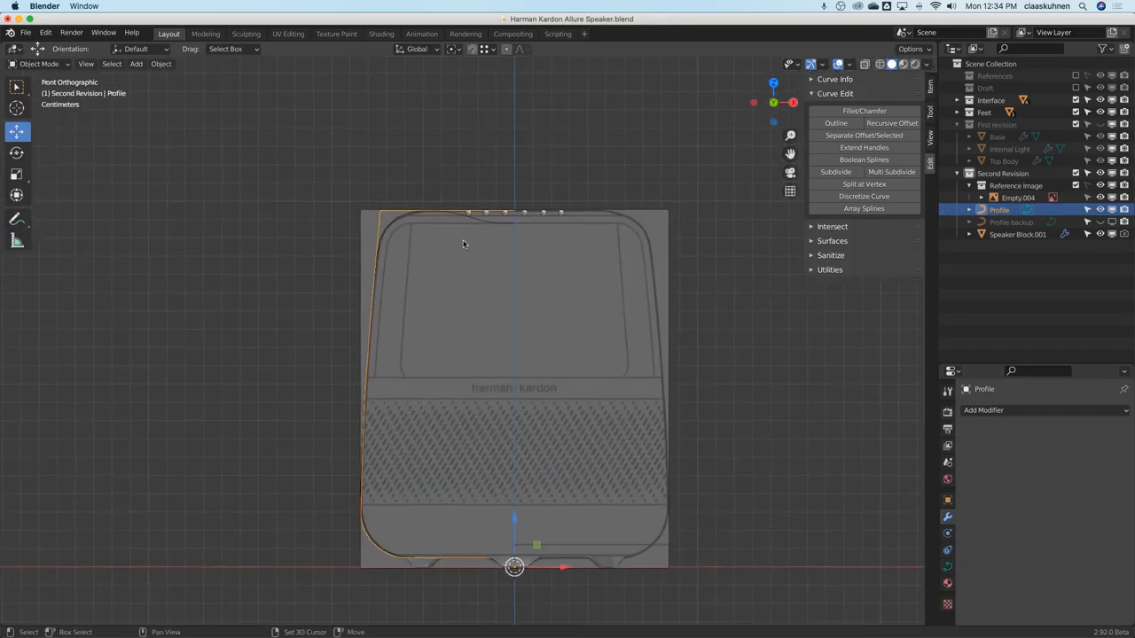
scroll(403, 186, up, 6)
key(Tab)
click(331, 272)
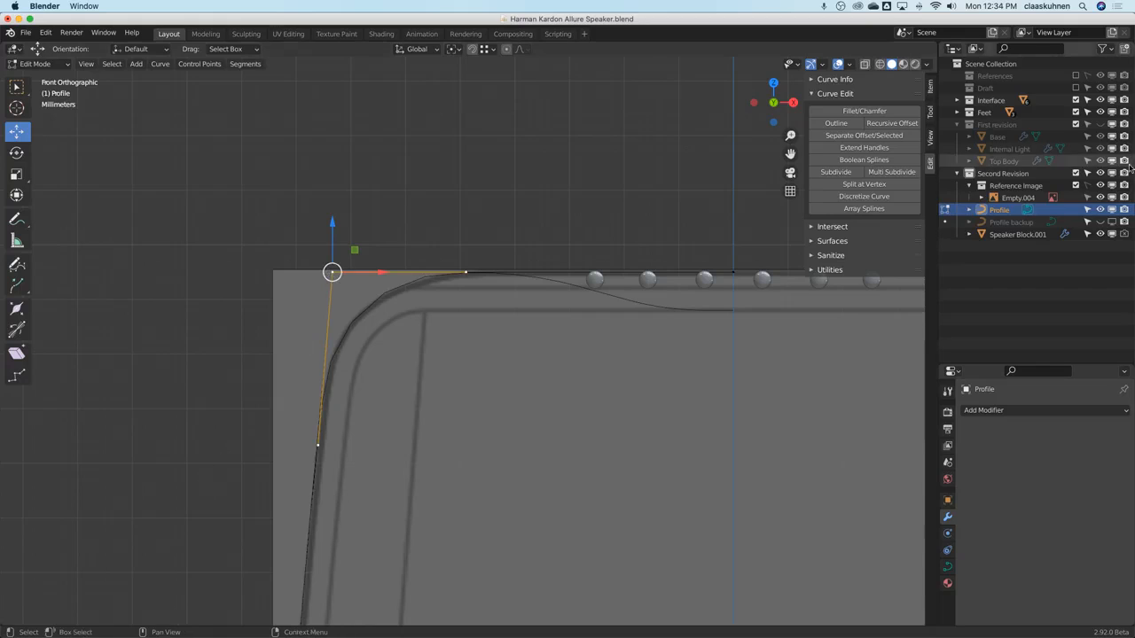
click(851, 111)
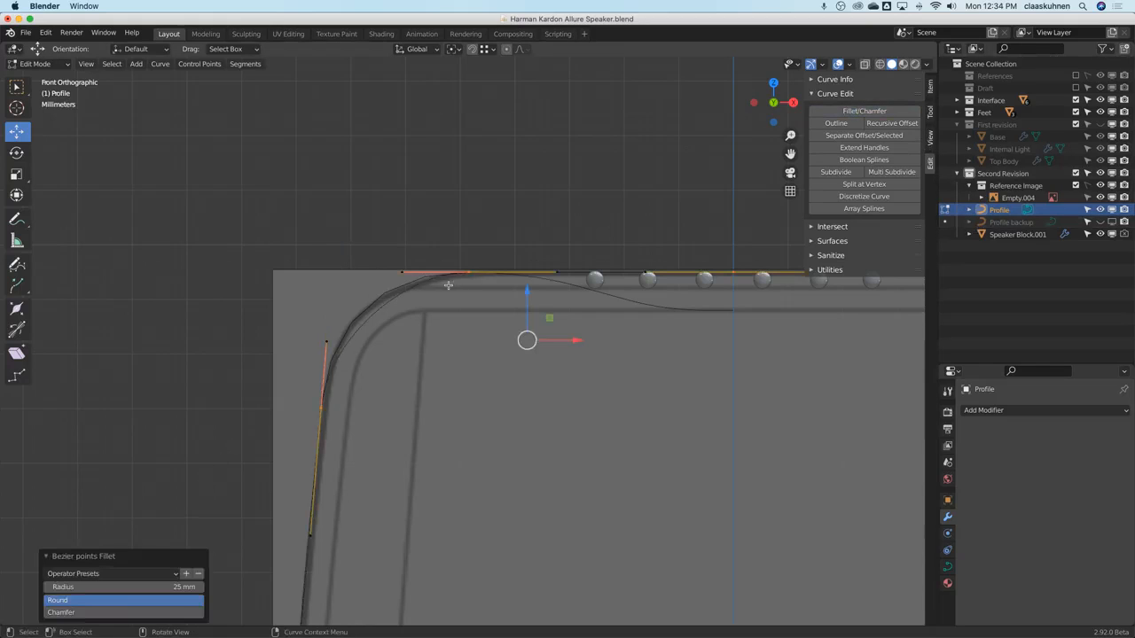
click(145, 587)
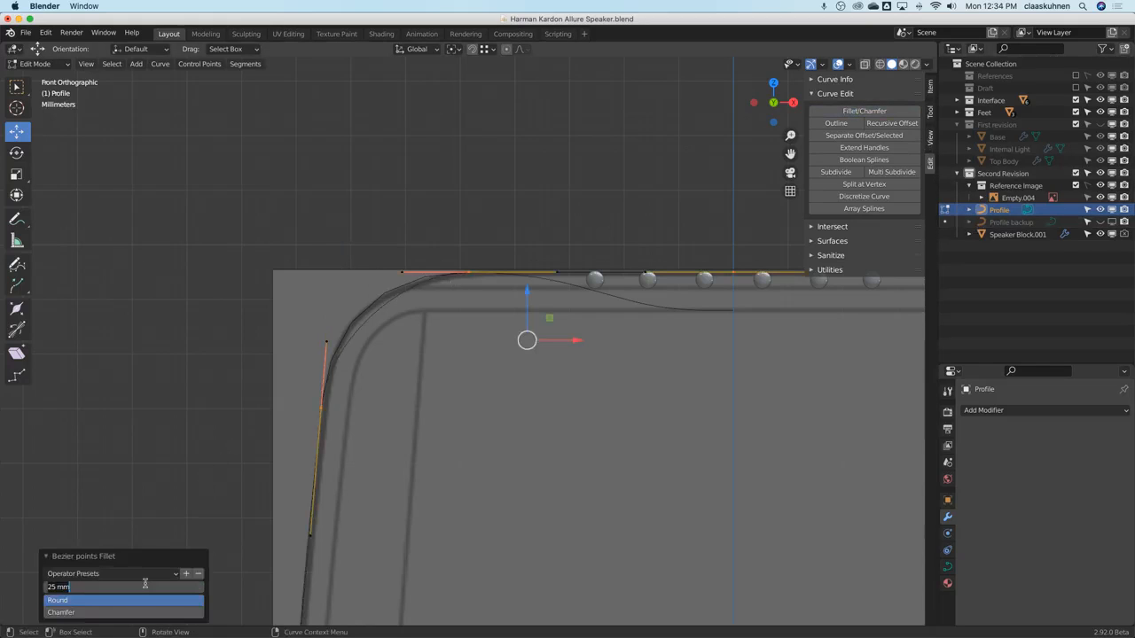
text(22)
key(Return)
key(Tab)
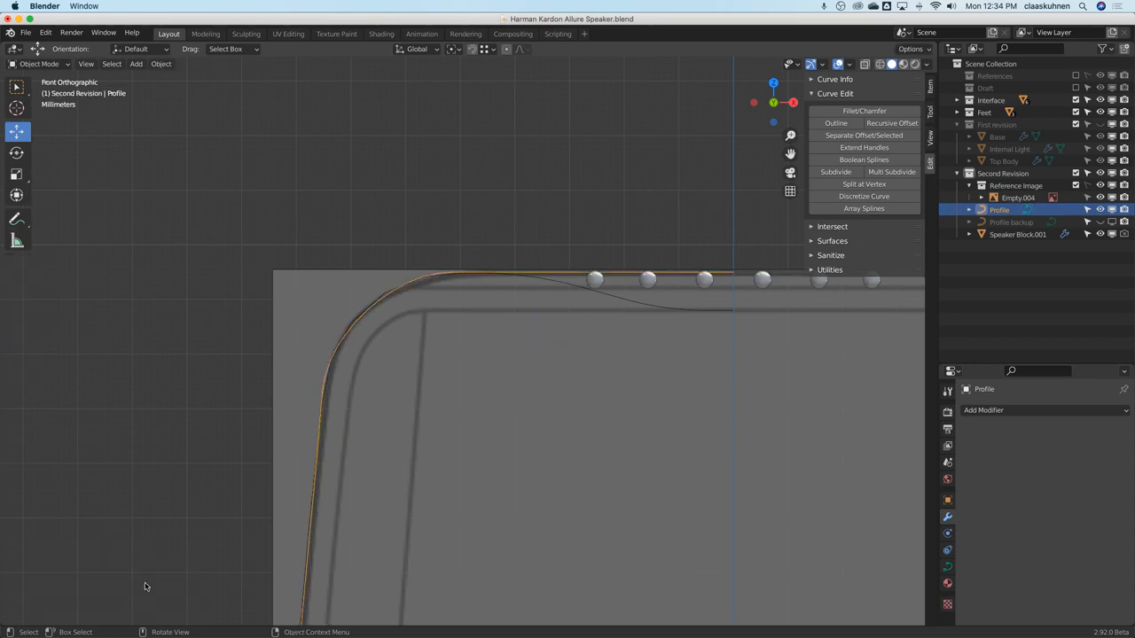
Set the transform orientation to Normal and slide the upper left fillet's two inner handles along their own directions.
key(Tab)
click(327, 334)
click(417, 49)
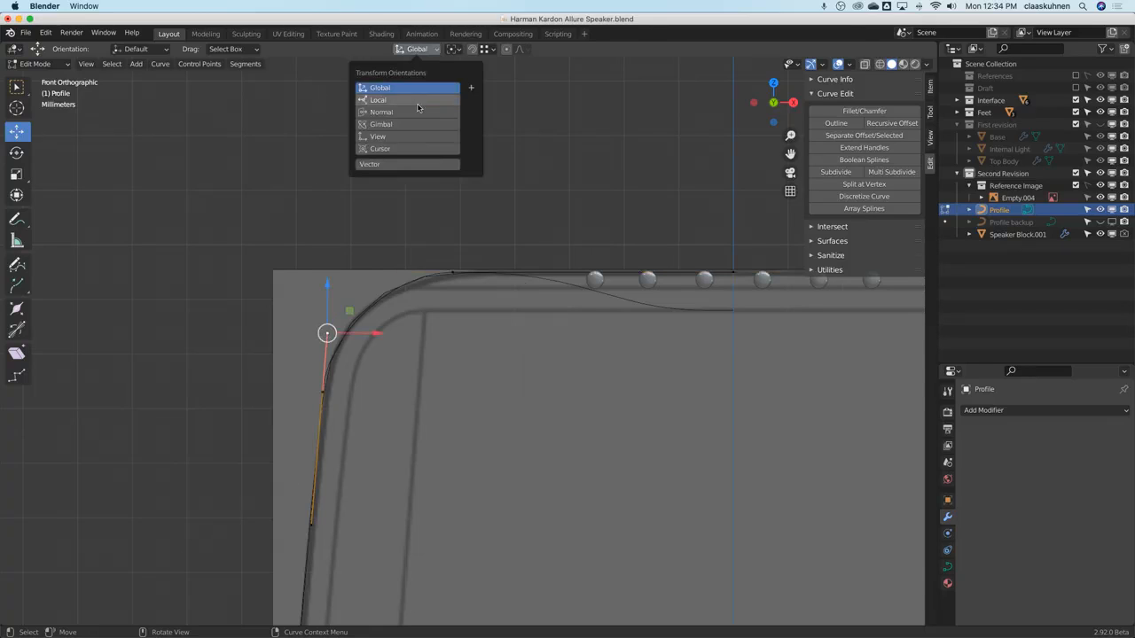
click(419, 113)
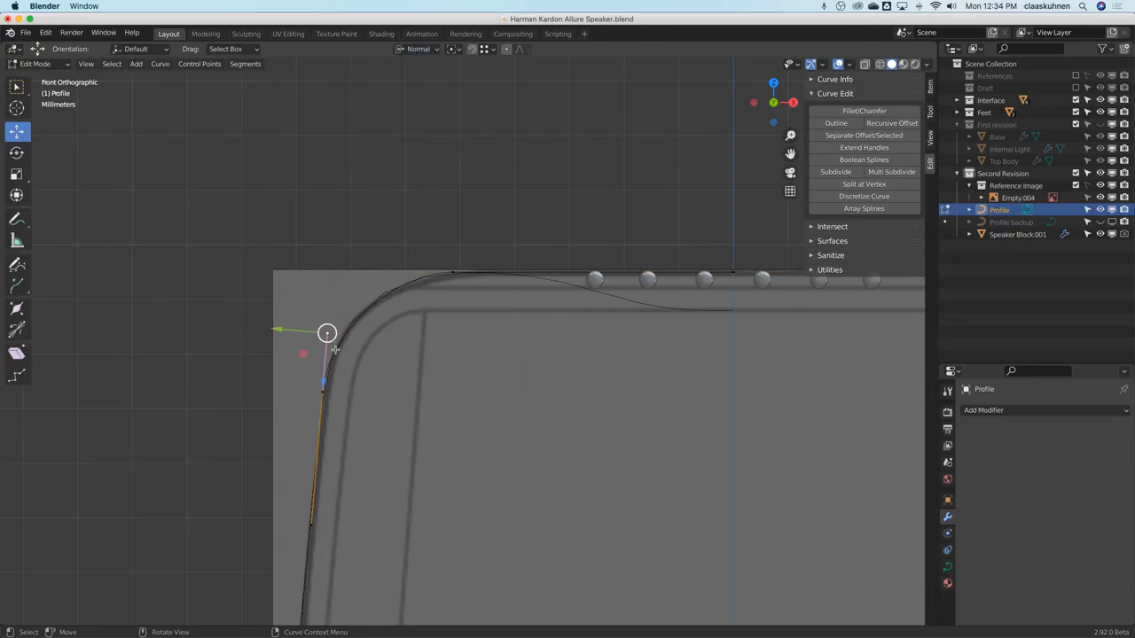
drag(324, 381, 325, 358)
click(450, 274)
click(394, 275)
drag(353, 274, 418, 270)
Slide the upper left fillet's side control point down the edge and extend its upper handle to match the reference outline.
click(454, 274)
click(327, 388)
drag(321, 441, 320, 448)
scroll(320, 448, down, 5)
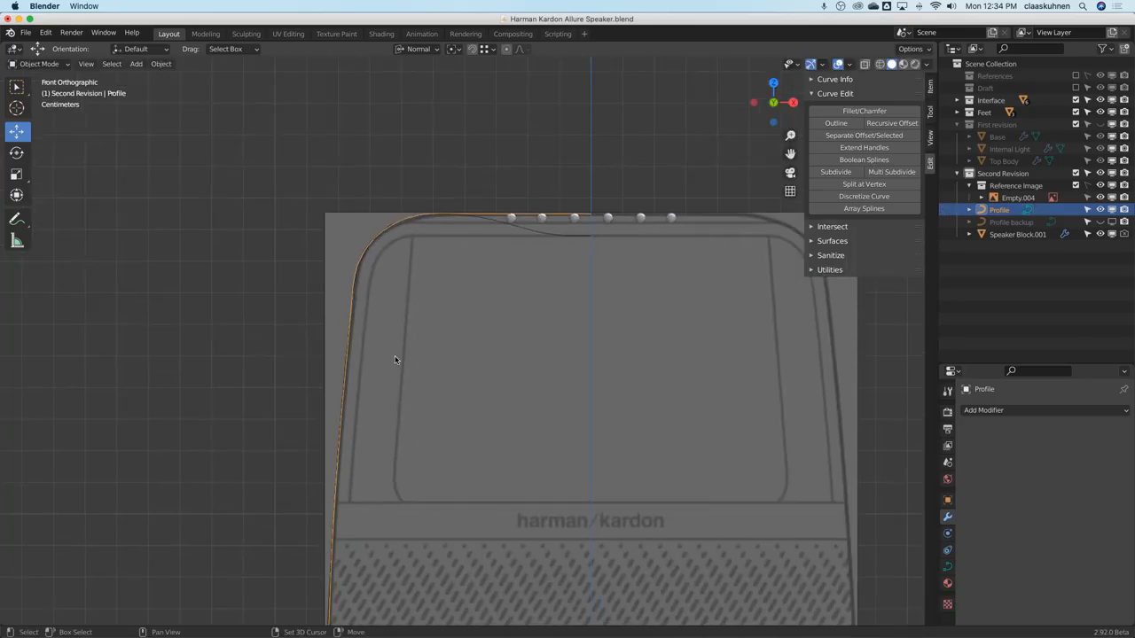
scroll(393, 357, up, 6)
click(357, 235)
drag(356, 288, 356, 270)
key(Tab)
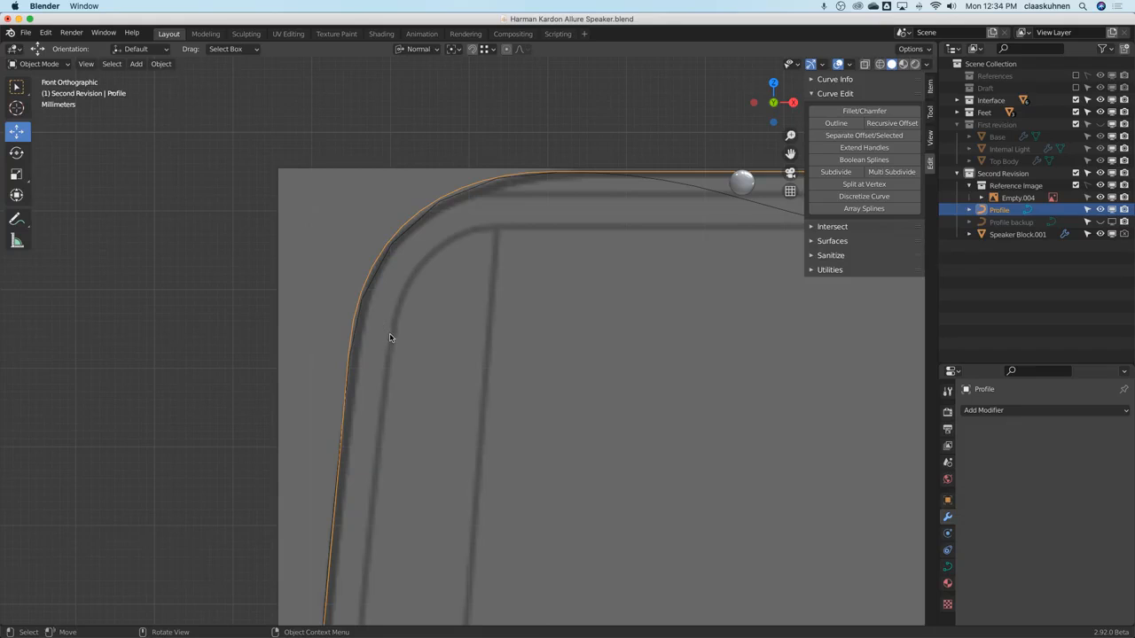
key(Tab)
click(349, 352)
drag(345, 394, 344, 404)
key(Tab)
Lengthen the lower left fillet's side handle downward along its own direction.
scroll(544, 180, down, 4)
shift+middle_drag(501, 489, 573, 66)
shift+middle_drag(505, 461, 523, 310)
scroll(523, 311, up, 3)
scroll(521, 308, down, 3)
key(Tab)
click(502, 284)
click(499, 351)
scroll(501, 356, up, 3)
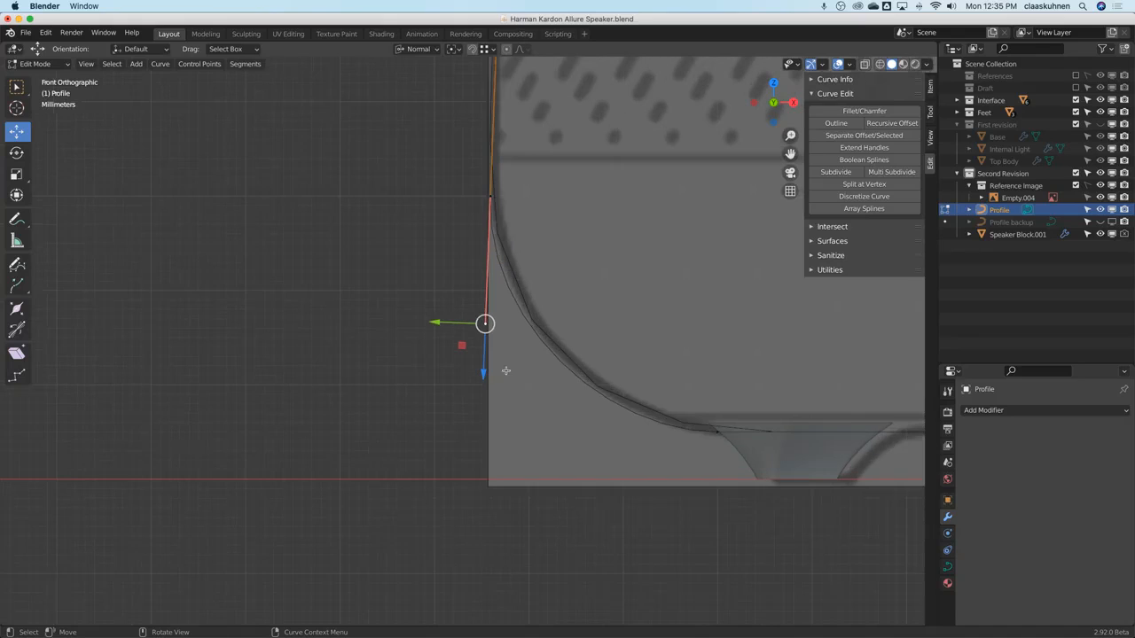
drag(486, 370, 486, 390)
Extend the lower left fillet's bottom handle toward the corner and move its control point about 2.76 mm toward the centre.
click(720, 433)
click(608, 435)
drag(655, 433, 623, 433)
click(717, 433)
drag(772, 432, 799, 434)
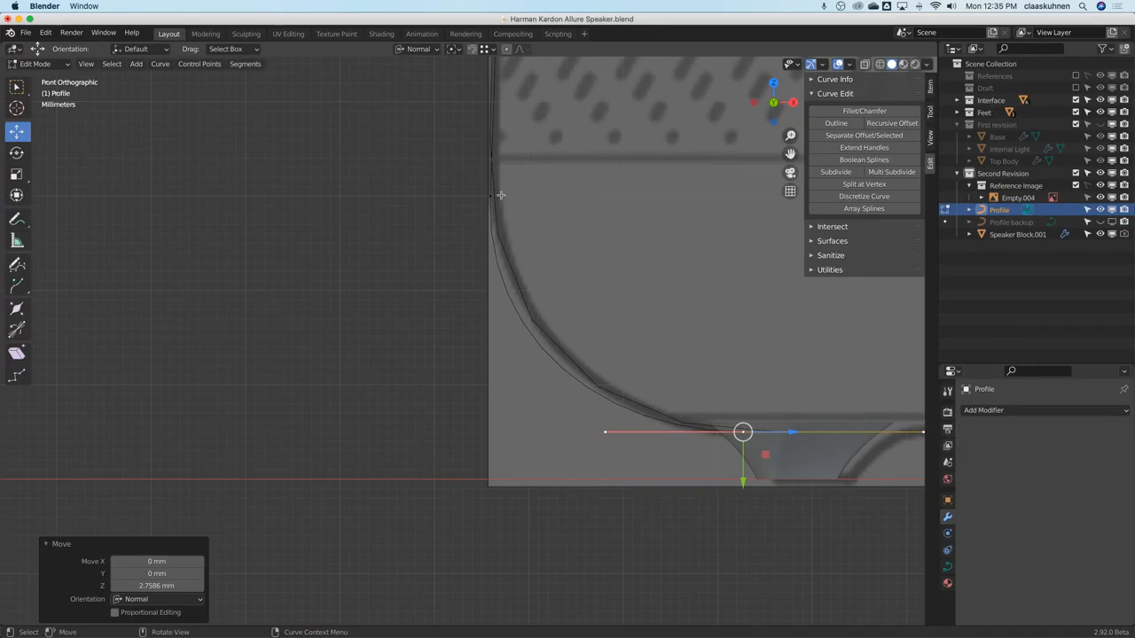
Move the lower left fillet's side control point about 2.08 mm up the edge and leave edit mode.
click(492, 195)
shift+middle_drag(492, 195, 469, 290)
mouse_move(466, 315)
mouse_down()
mouse_move(470, 325)
mouse_move(470, 314)
mouse_up()
scroll(470, 285, down, 2)
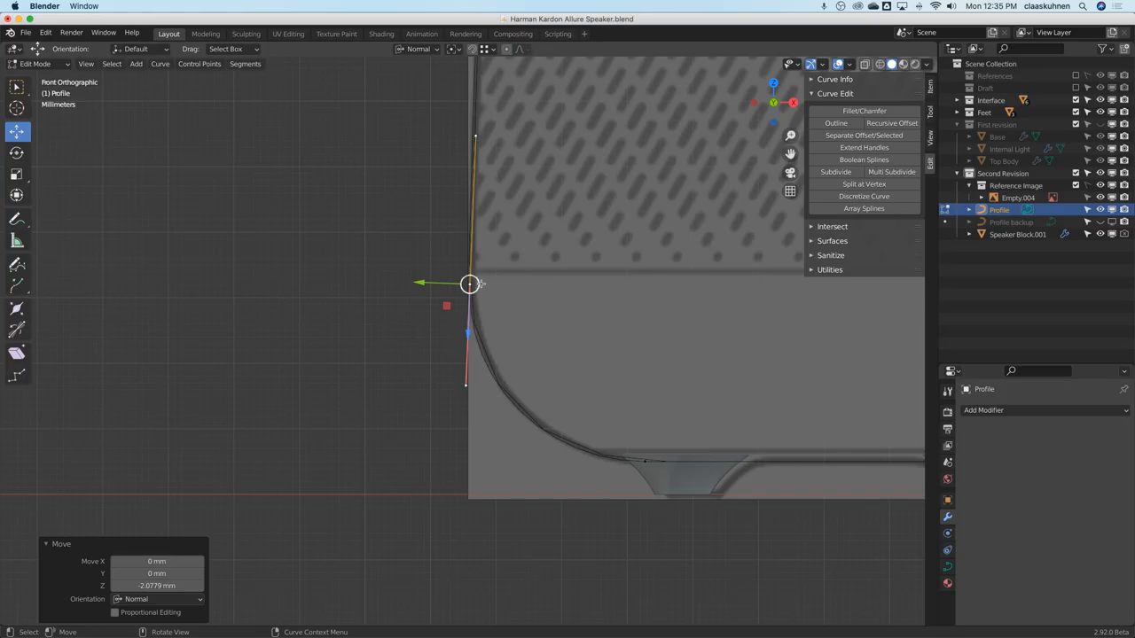
shift+middle_drag(512, 189, 502, 358)
scroll(501, 357, down, 2)
key(Tab)
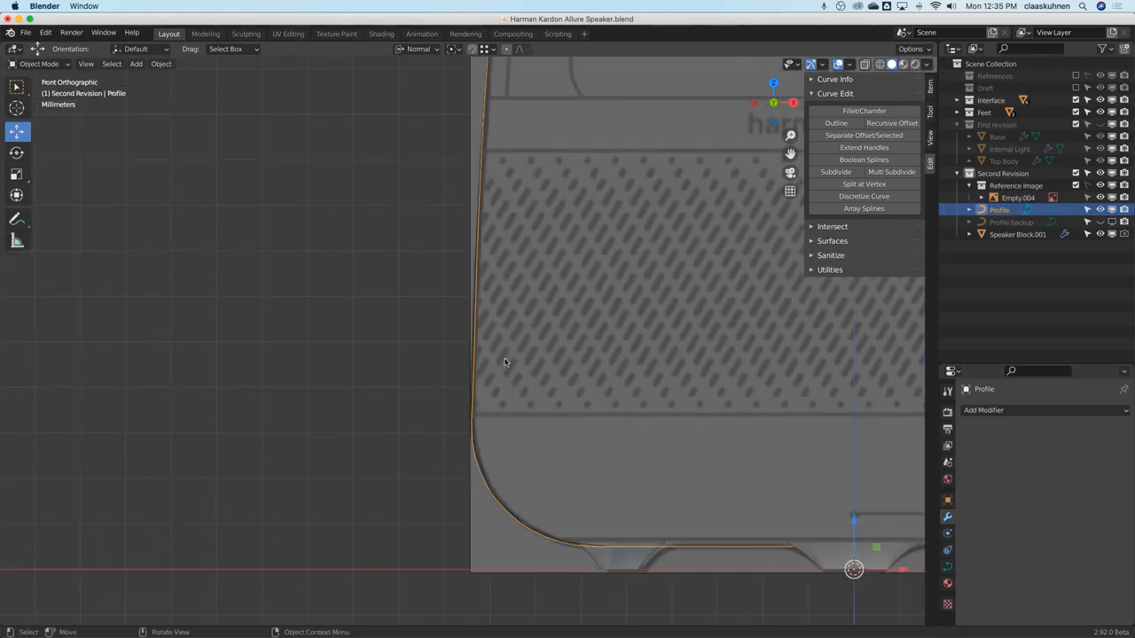
Check the Profile against the reference image and delete the Speaker Block.001 object.
scroll(504, 361, down, 5)
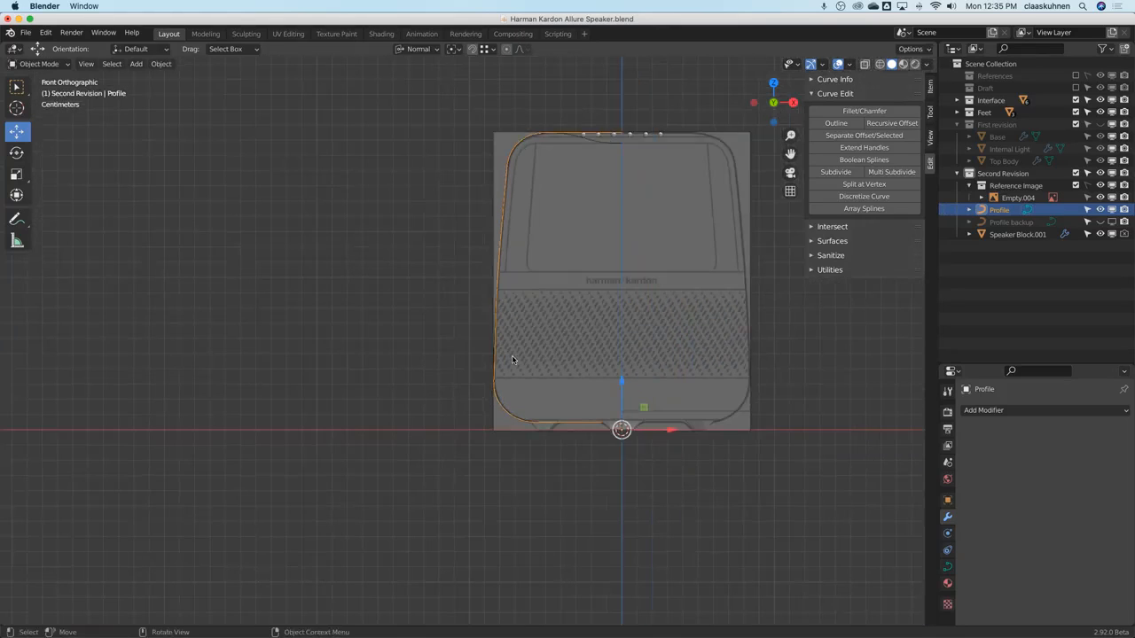
scroll(513, 364, up, 5)
shift+middle_drag(595, 396, 426, 299)
shift+middle_drag(490, 62, 510, 478)
click(556, 185)
scroll(556, 185, down, 4)
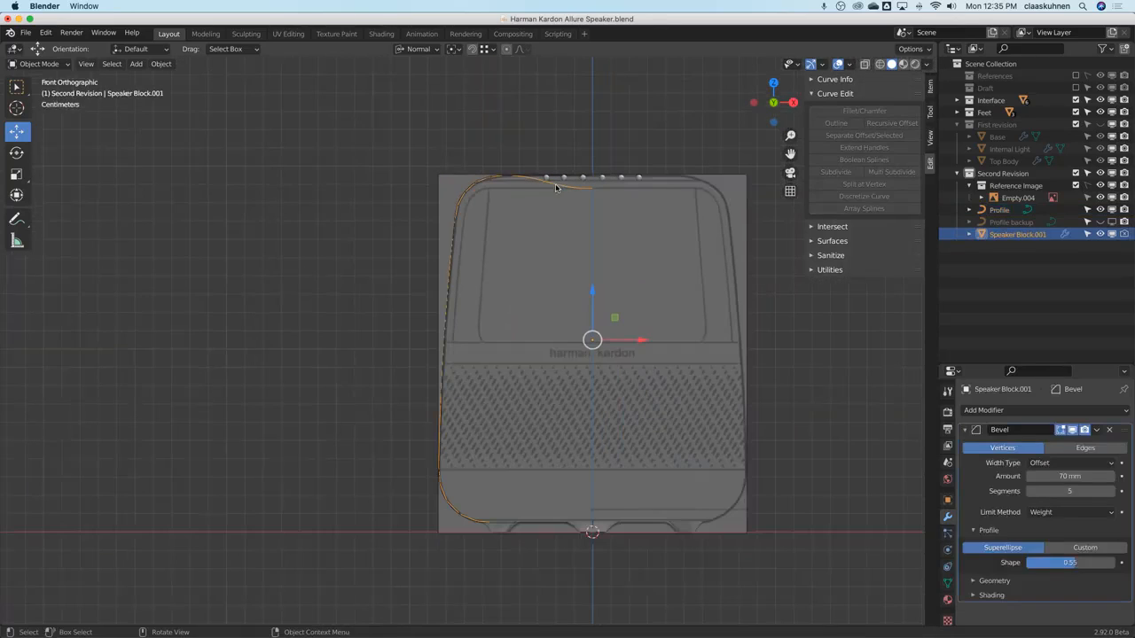
key(Tab)
key(Tab)
key(x)
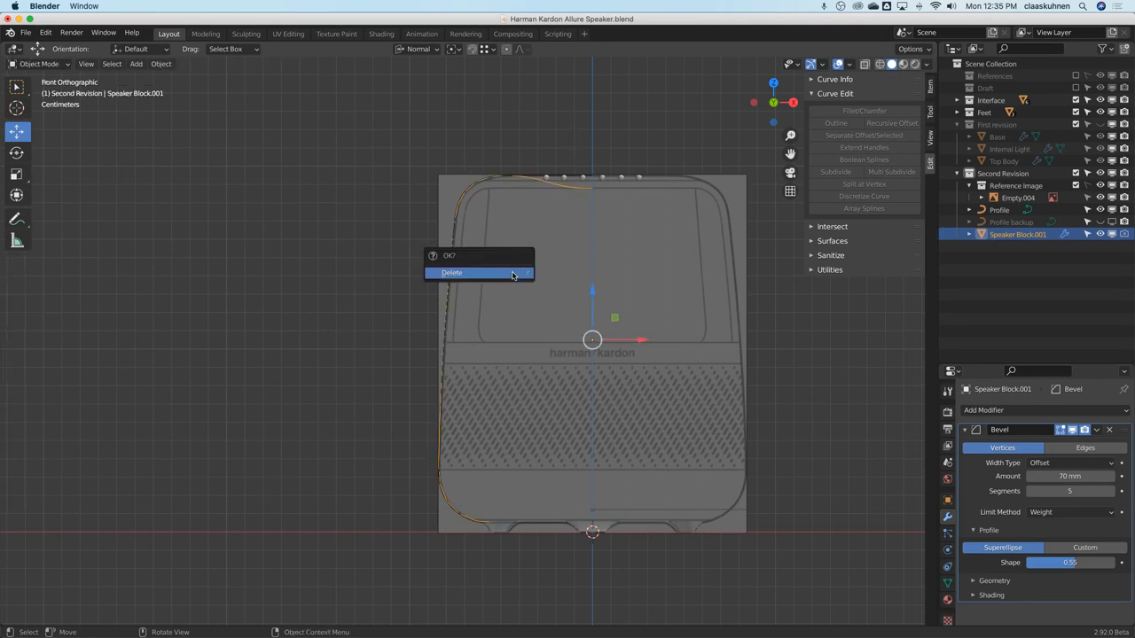
click(511, 274)
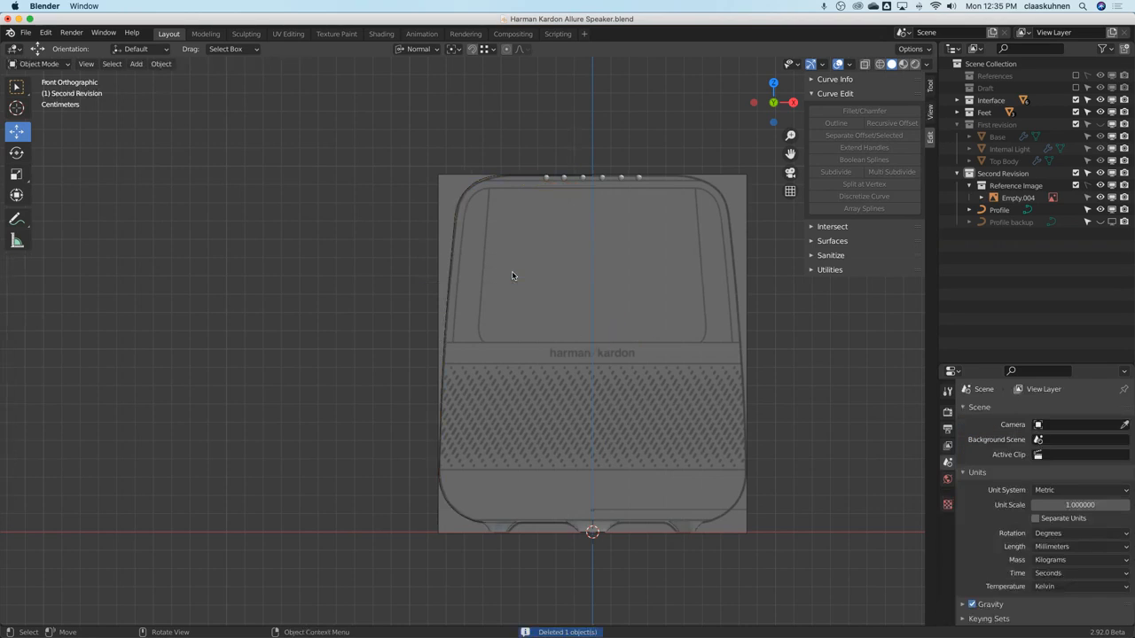
Show the First revision collection with its Internal Light and Base objects hidden.
click(1099, 126)
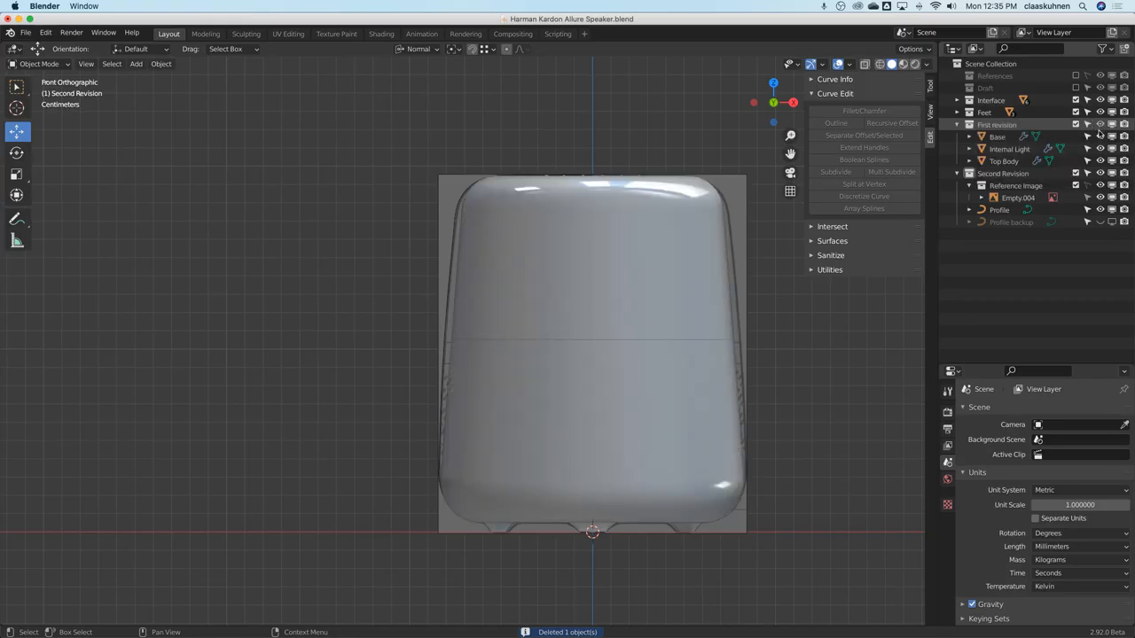
click(1100, 149)
click(1100, 138)
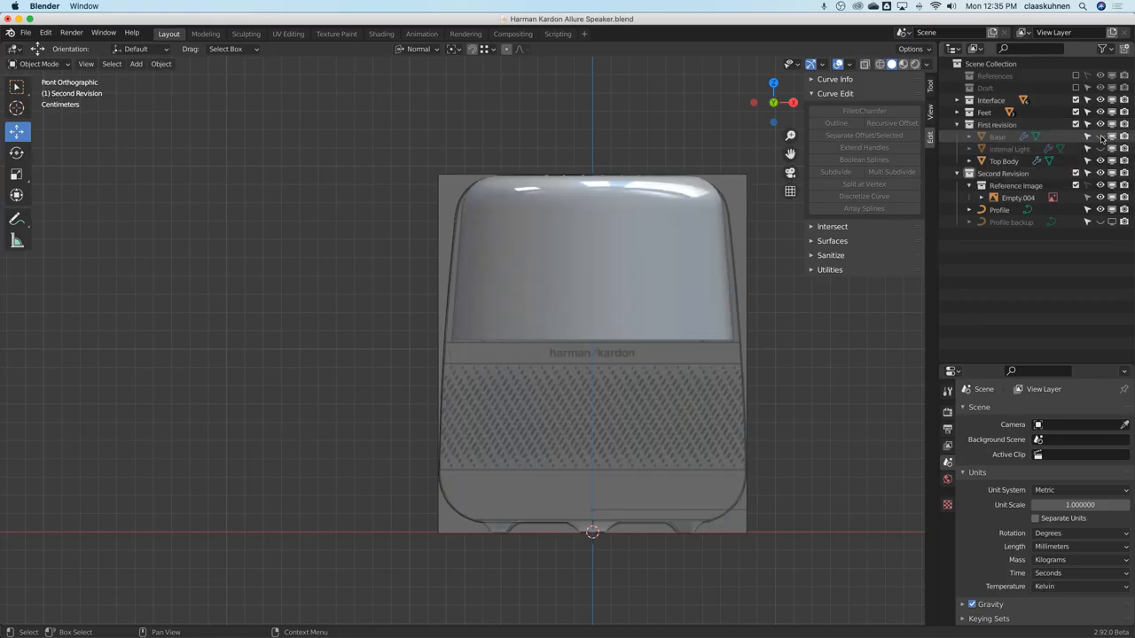
Turn off the viewport display of Top Body's Boolean, Screw and Bevel modifiers to expose its base outline.
click(985, 165)
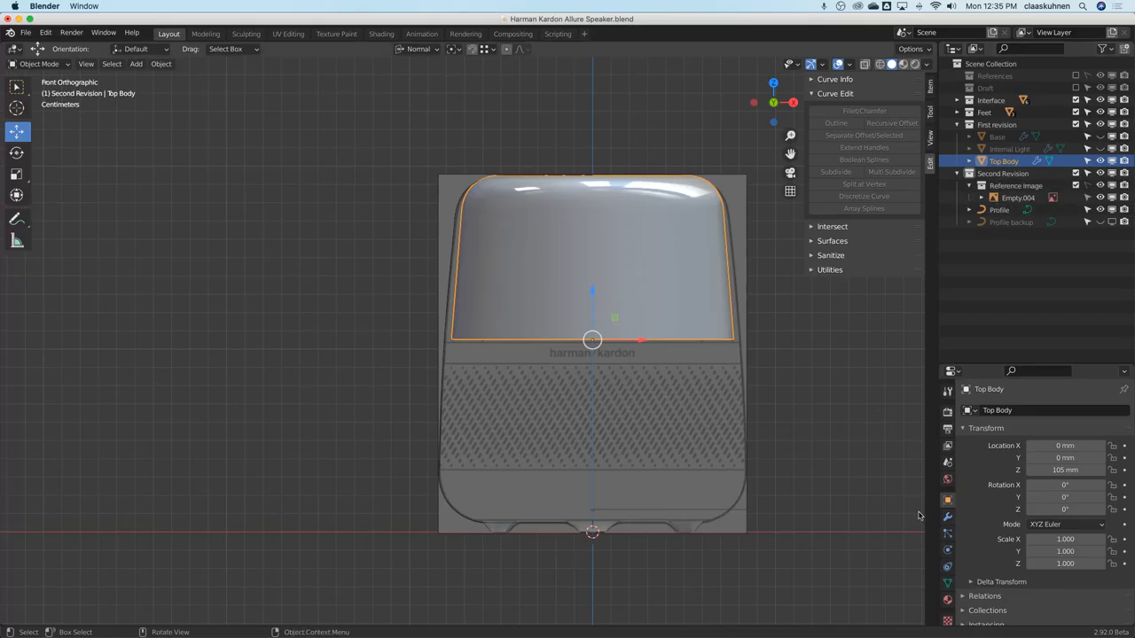
click(946, 517)
click(1072, 463)
click(1072, 446)
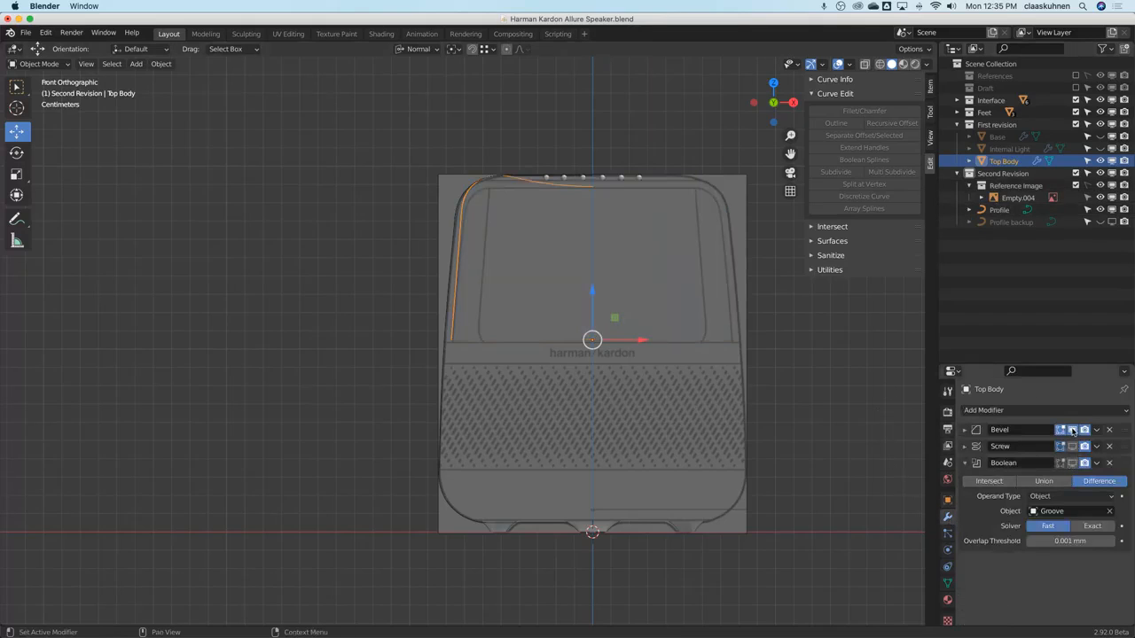
click(1072, 430)
scroll(559, 157, up, 5)
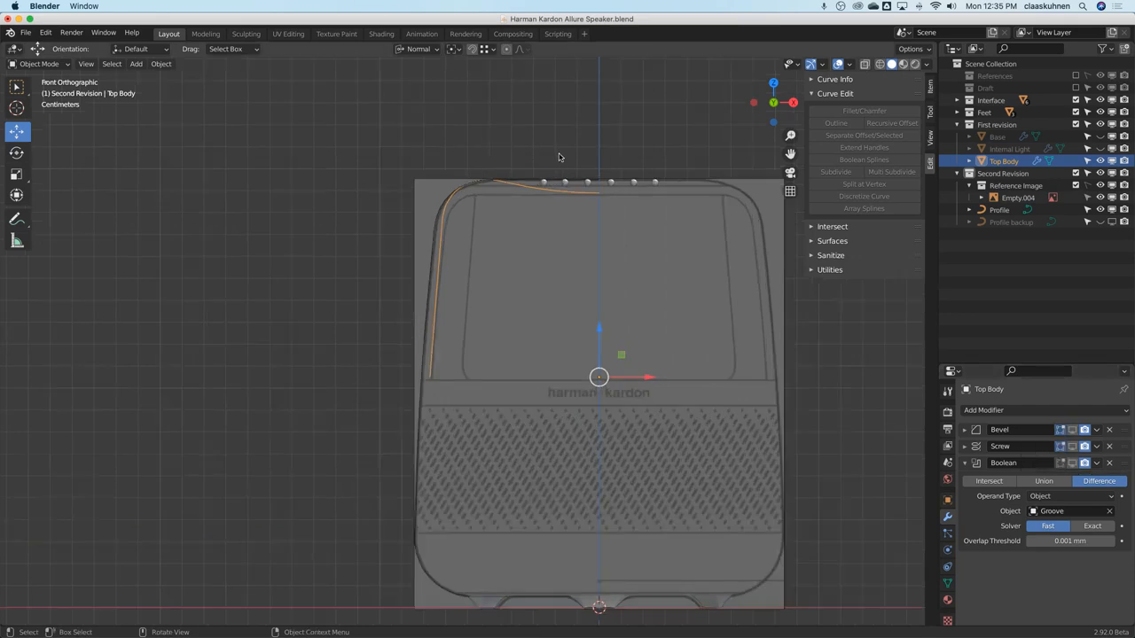
key(Tab)
key(Tab)
Move the Profile curve's top centre end point down about 6.16 mm to meet the end of Top Body's outline.
click(491, 210)
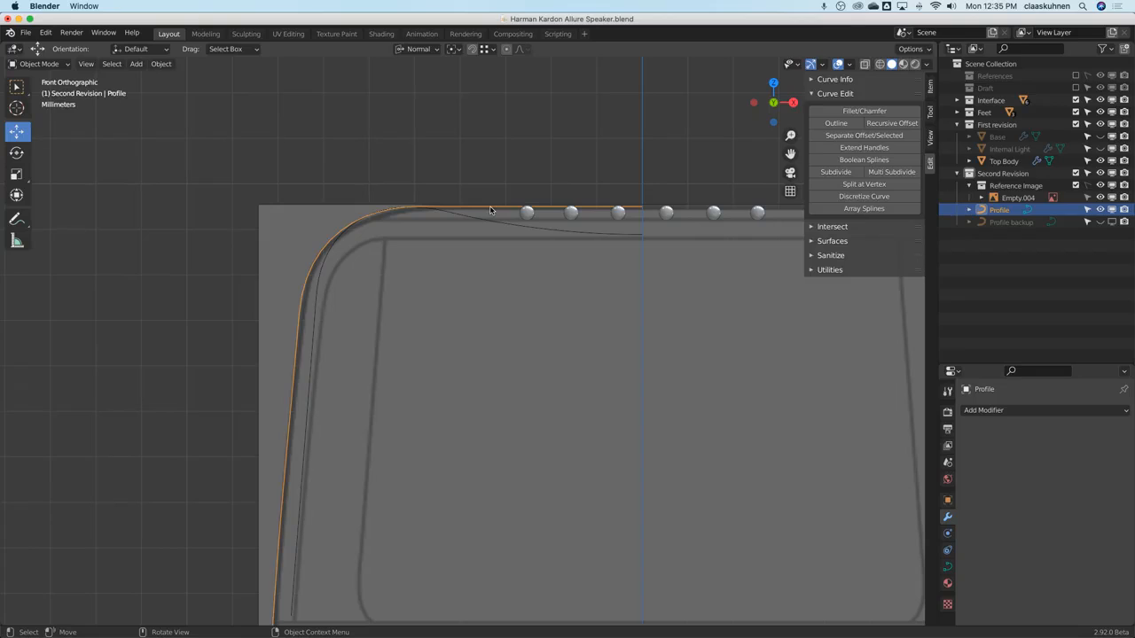
key(Tab)
click(645, 211)
scroll(645, 211, up, 4)
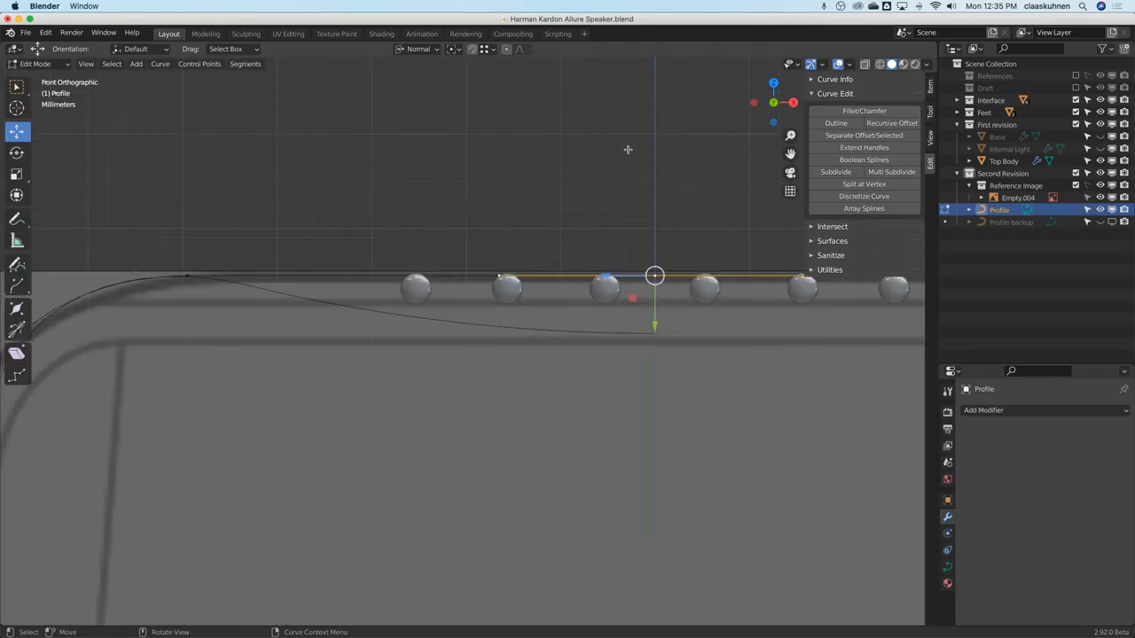
drag(653, 324, 656, 385)
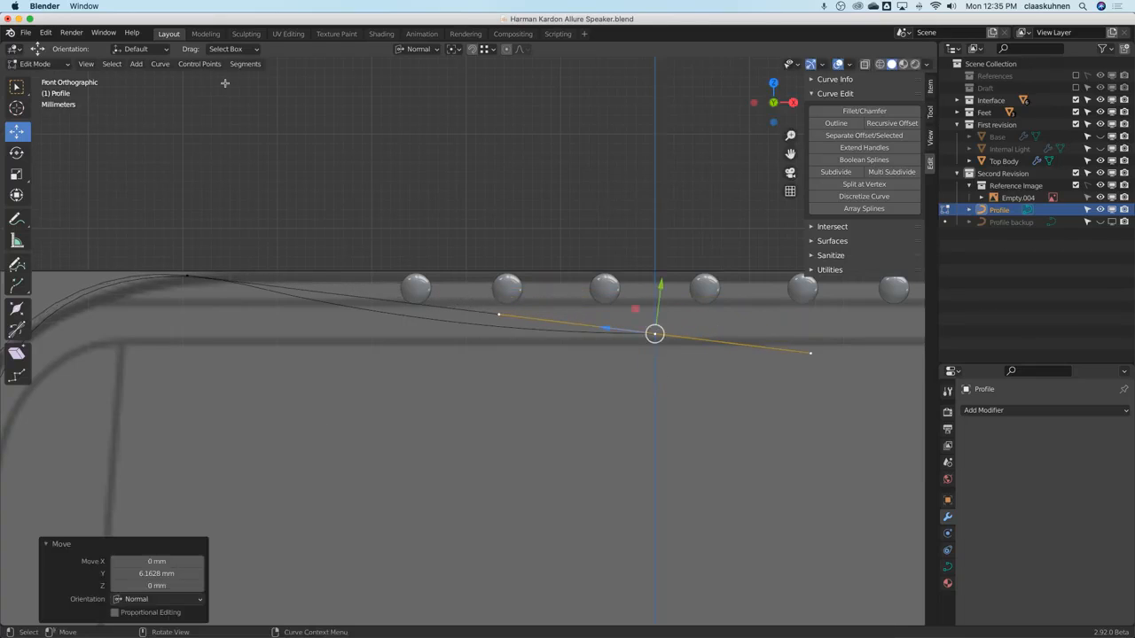
Give the Profile's top centre end point Automatic handles and move its left handle down about 8.85 mm along normal Y.
key(v)
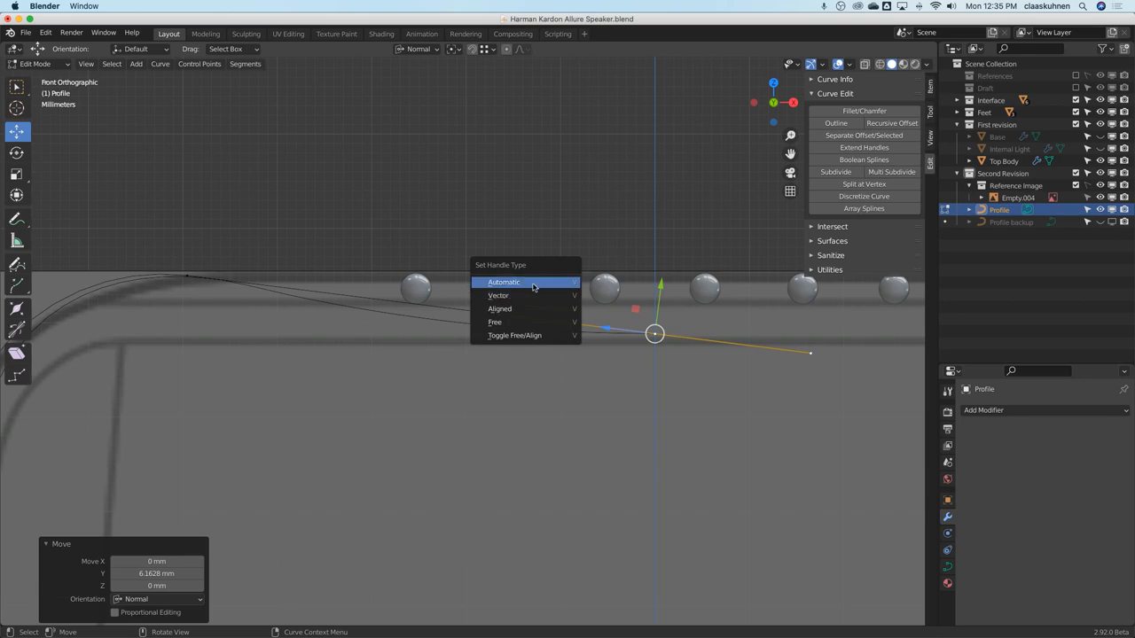
click(533, 282)
click(472, 312)
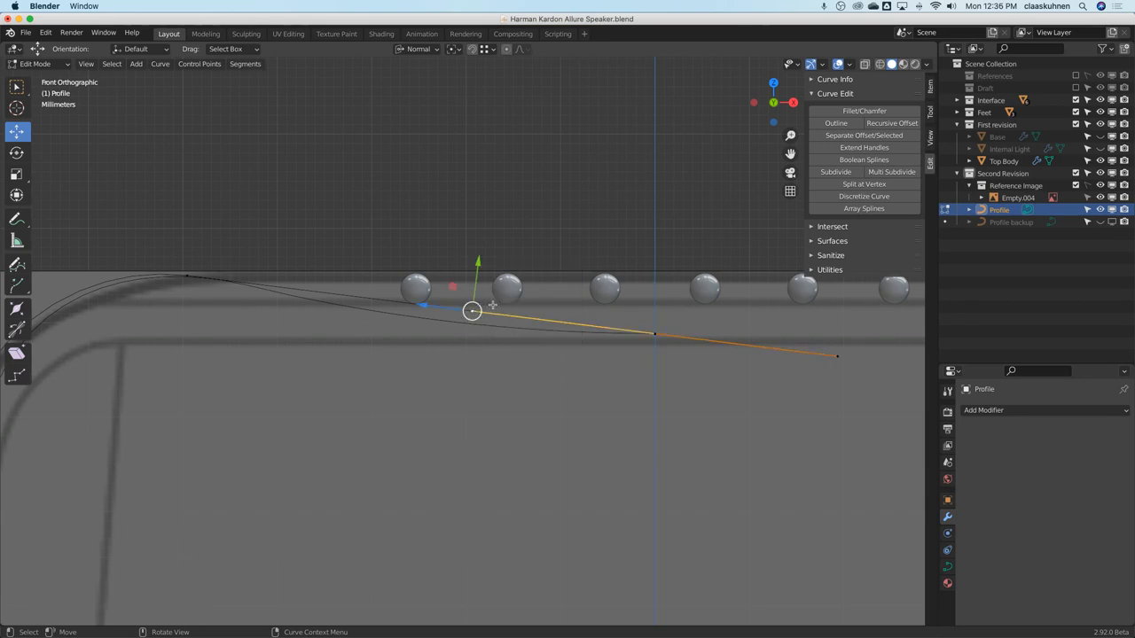
key(g)
key(y)
key(y)
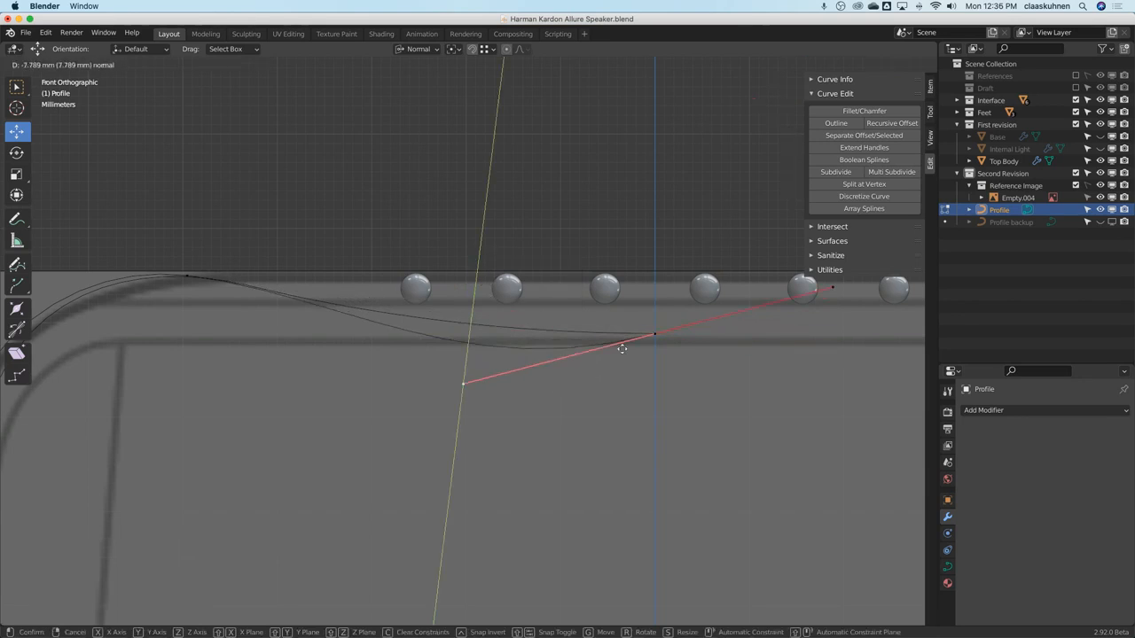
key(ctrl)
click(650, 362)
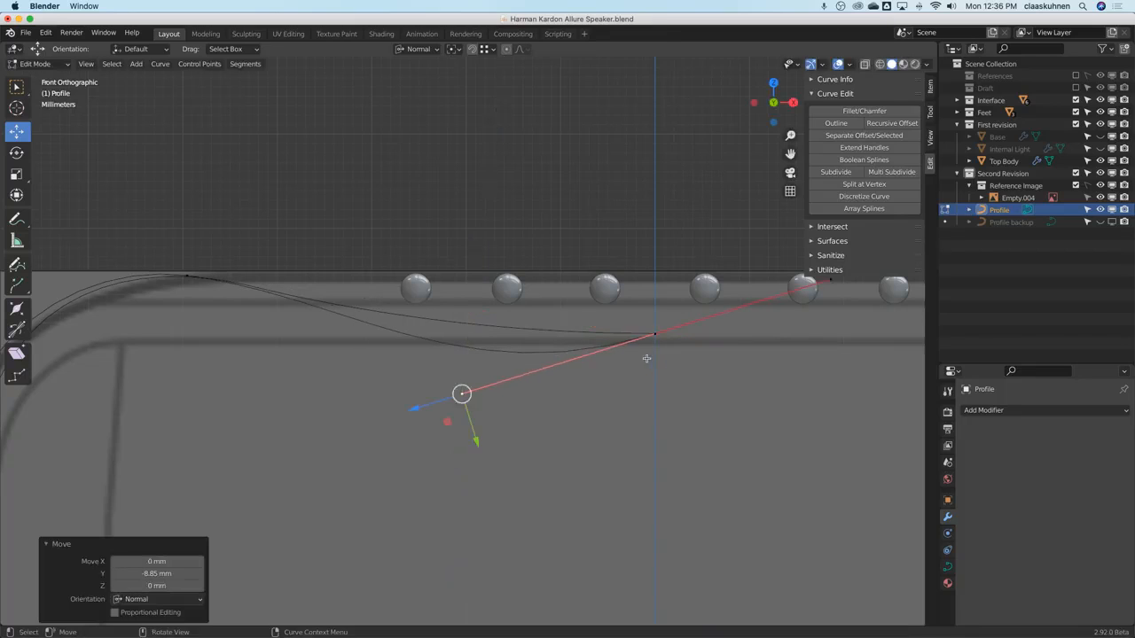
Move the left handle up about 6.38 mm along global Z to level it with the top centre end point.
key(g)
key(z)
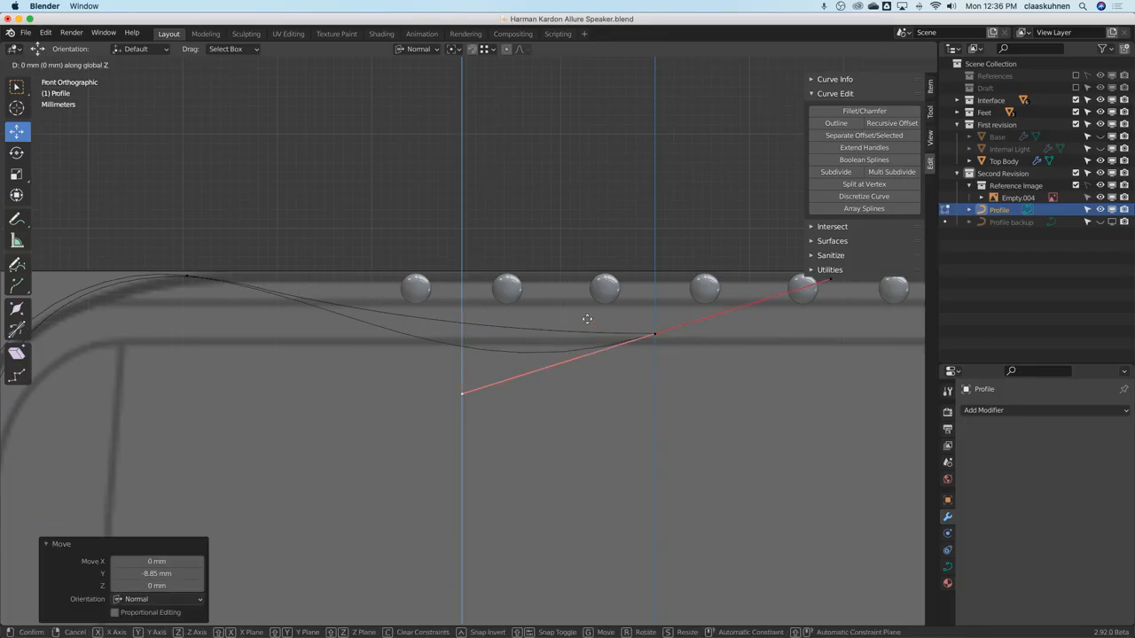
click(657, 335)
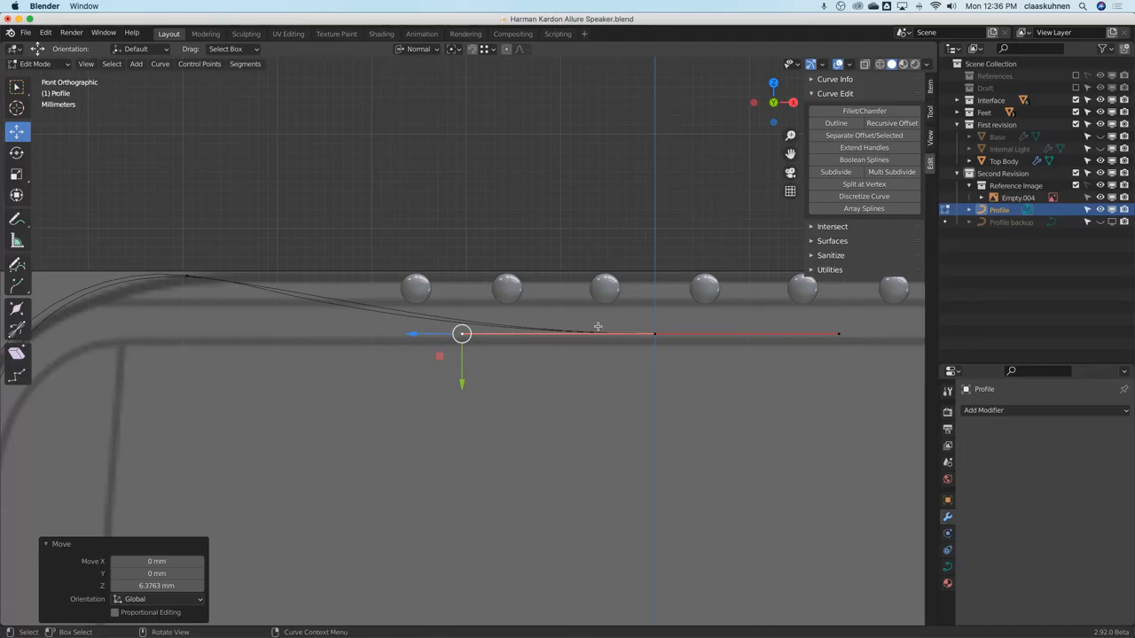
key(g)
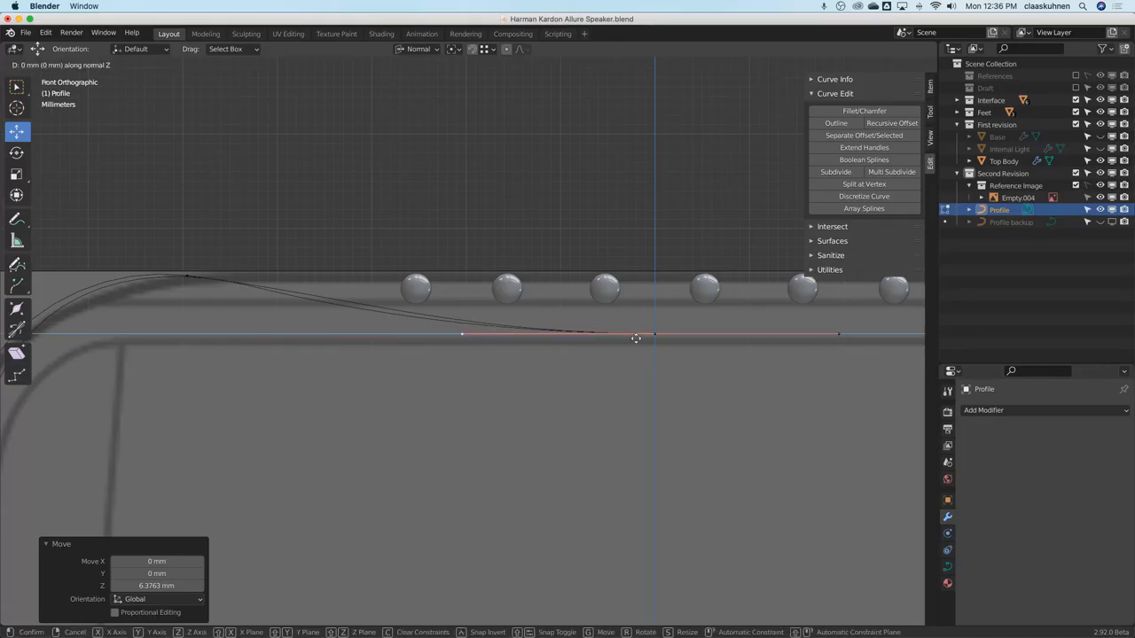
right_click(650, 336)
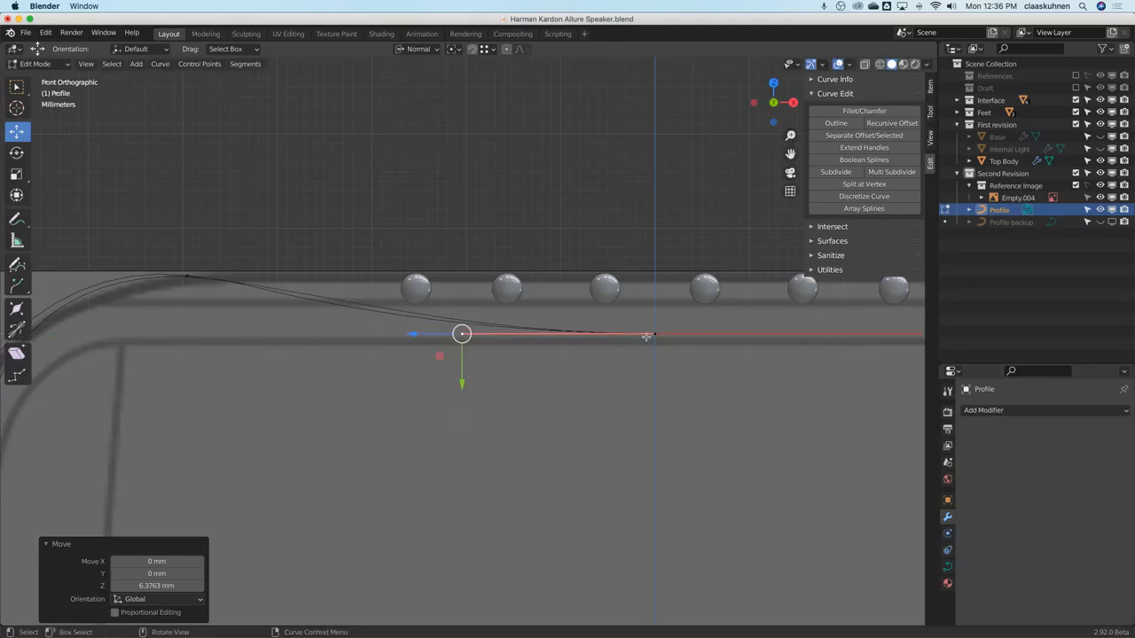
key(g)
key(z)
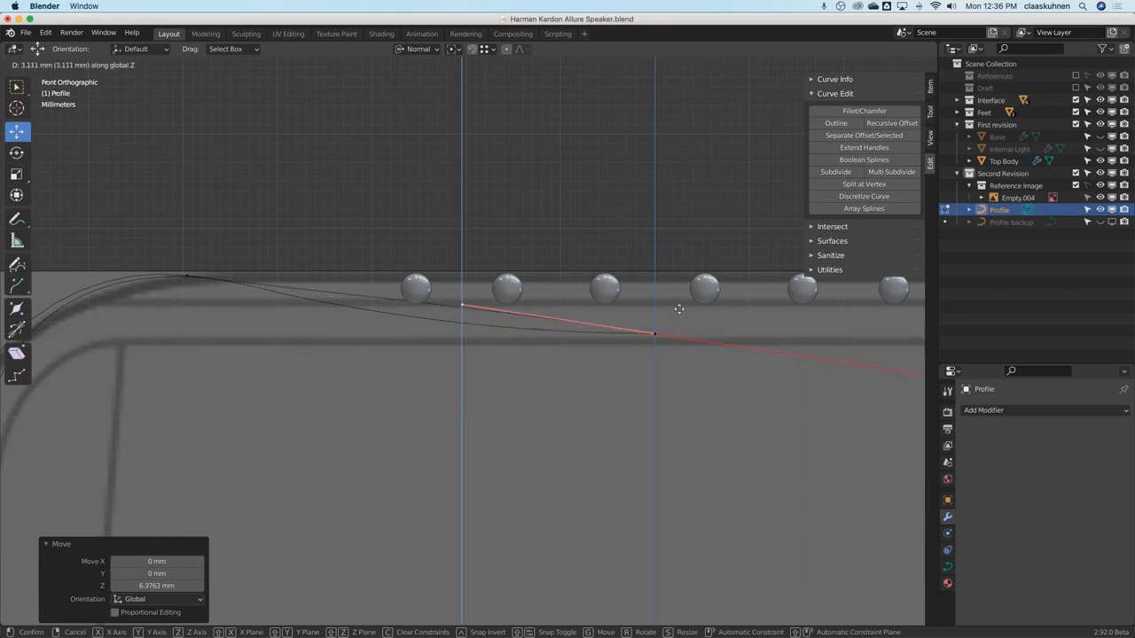
key(ctrl)
click(658, 334)
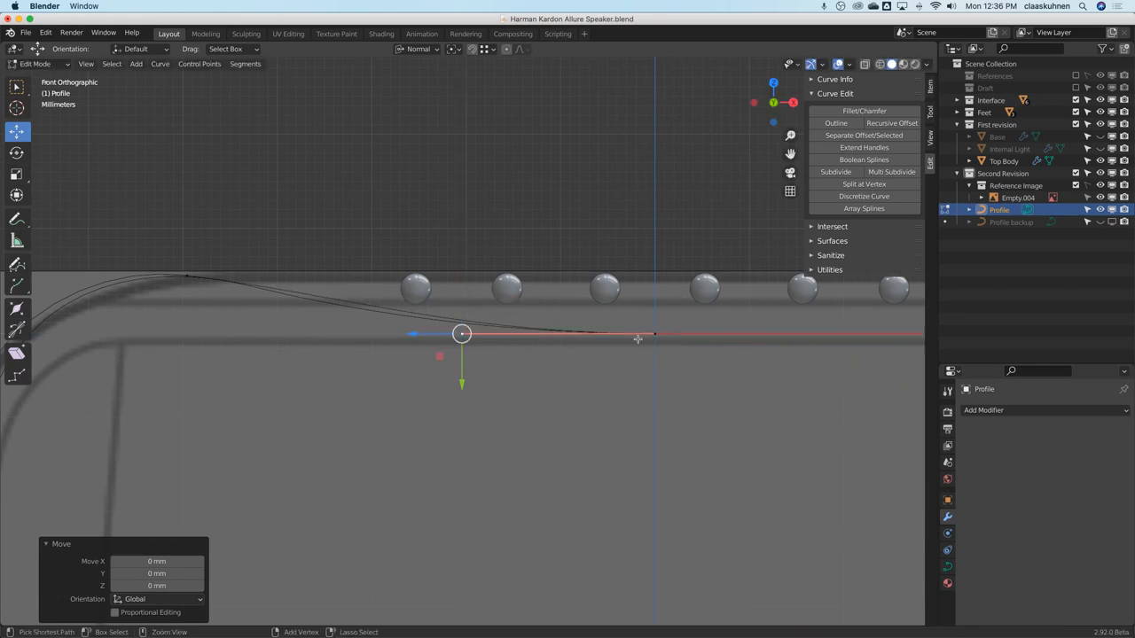
Lengthen the top centre end point's left handle horizontally so the dip follows Top Body's outline more closely.
shift+middle_drag(362, 338, 605, 324)
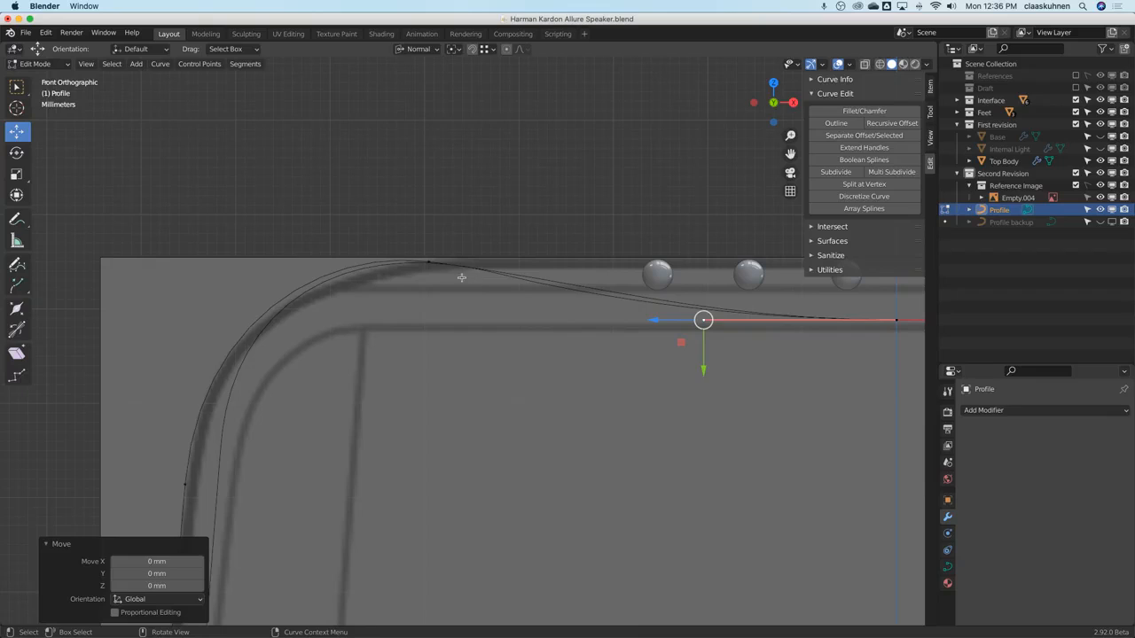
click(430, 262)
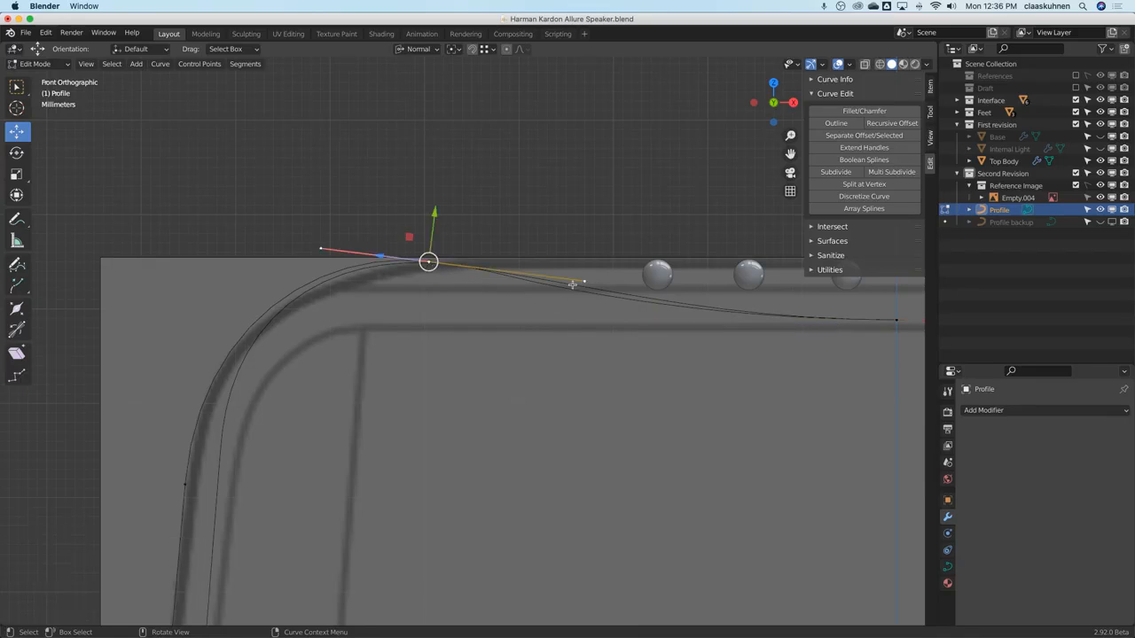
key(Tab)
key(Tab)
click(897, 322)
click(703, 323)
drag(656, 323, 603, 327)
key(Tab)
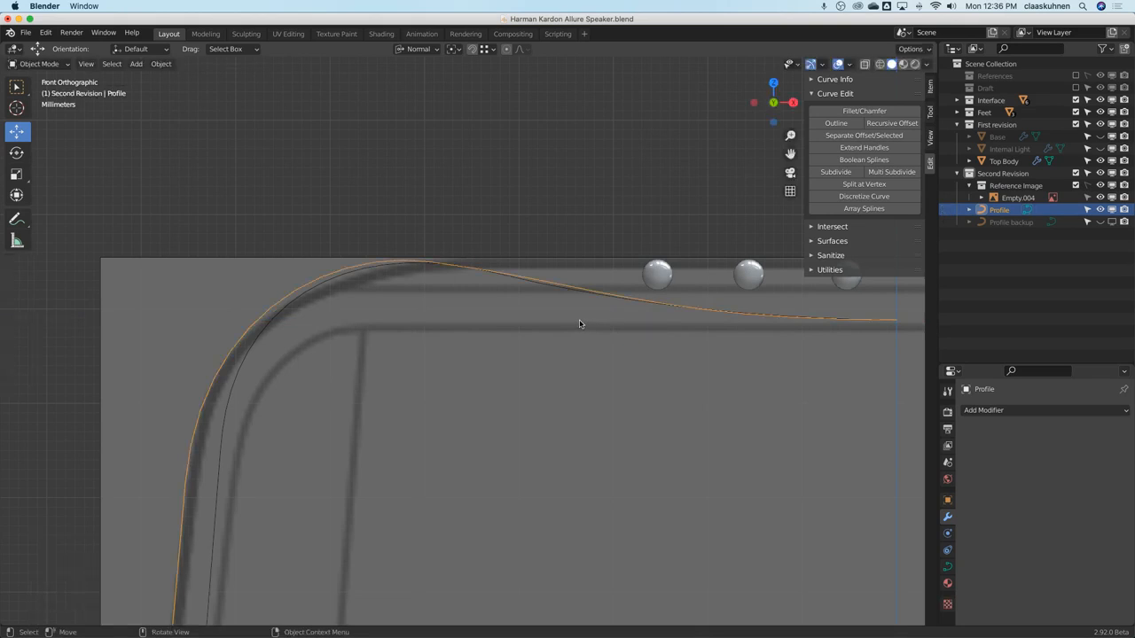
Try nudging the right handle of the Profile's crest point to fit Top Body's outline.
key(Tab)
click(500, 274)
click(426, 261)
click(589, 280)
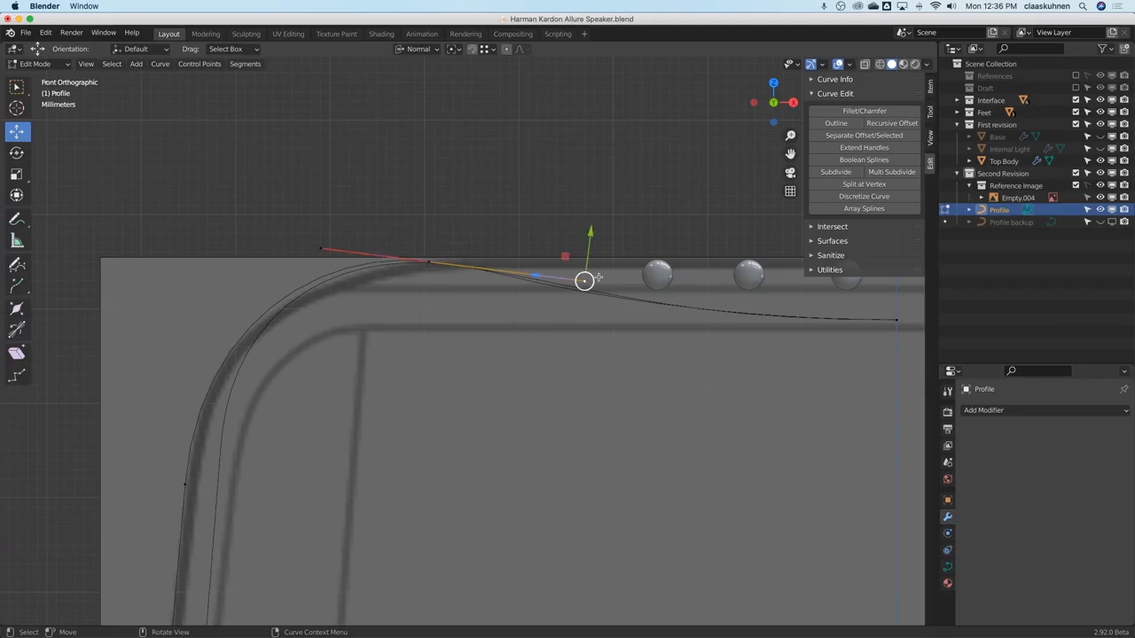
drag(591, 229, 590, 226)
key(Tab)
key(Tab)
click(430, 264)
click(582, 282)
Flatten the crest point's handles horizontally by scaling them to 0 along Z in Global orientation.
click(428, 263)
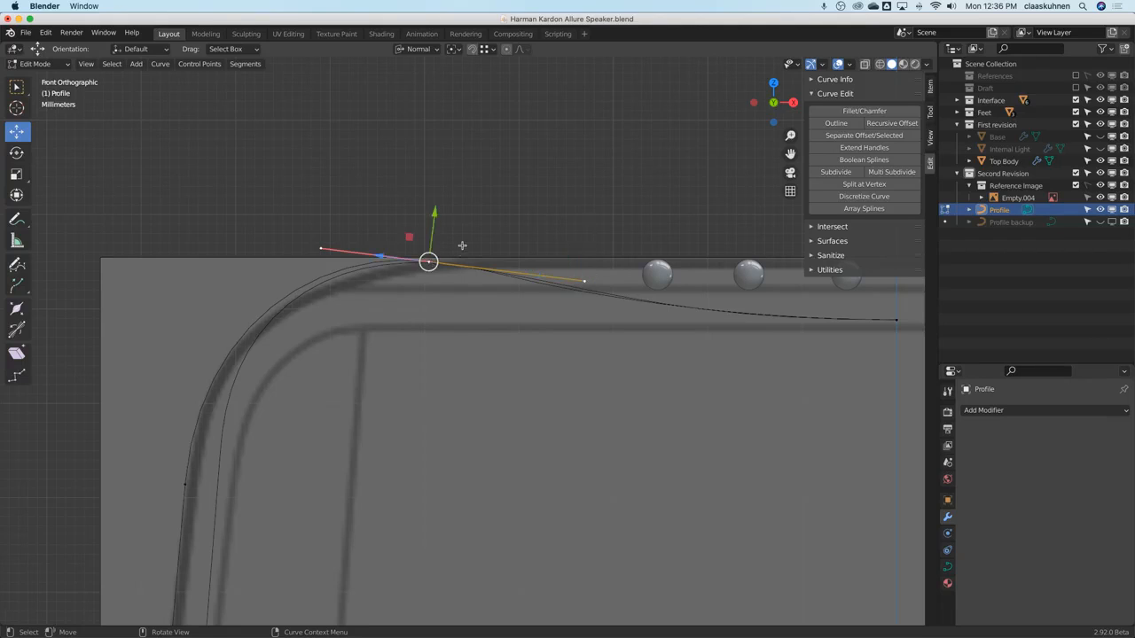
click(415, 49)
click(407, 88)
key(s)
key(z)
key(0)
key(Return)
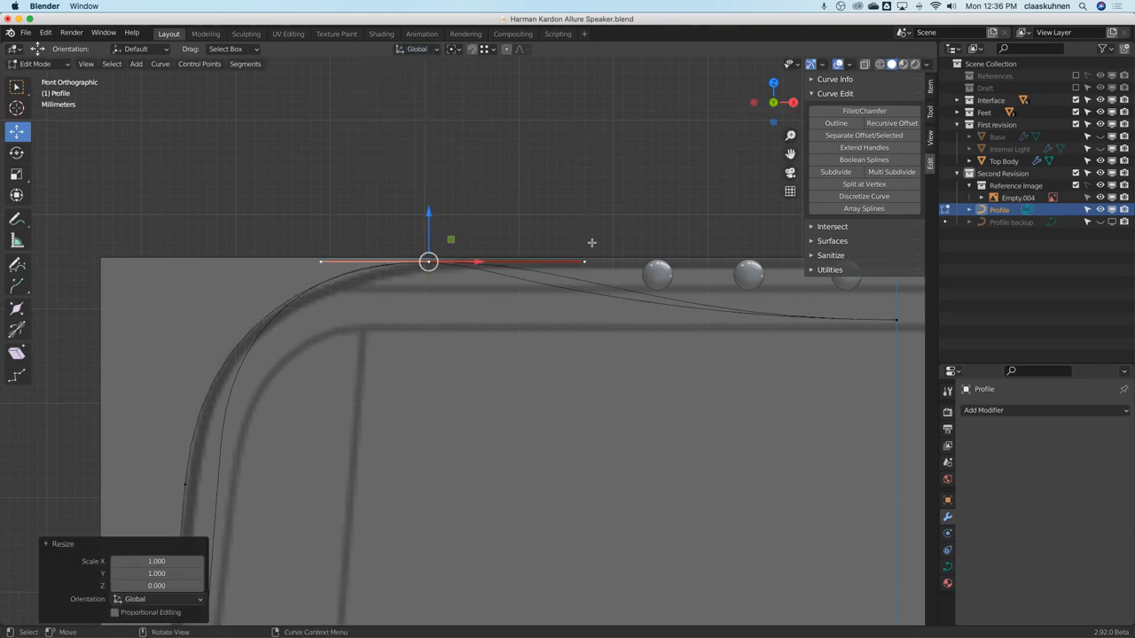
Adjust the length of the crest point's right handle along global X against Top Body's outline.
click(584, 262)
key(g)
key(x)
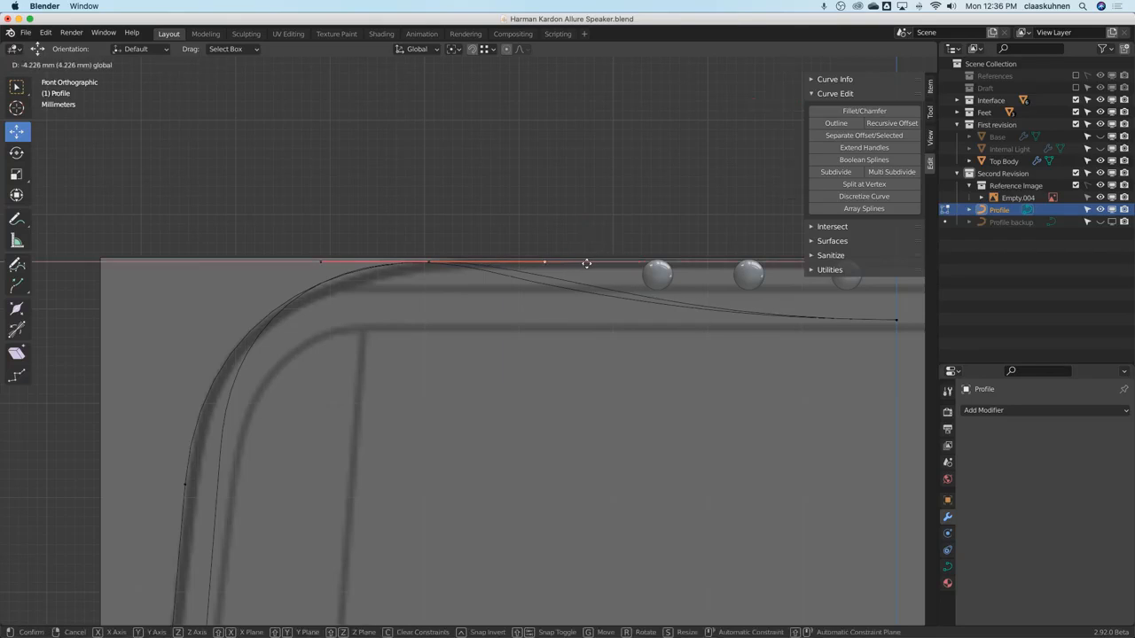
click(566, 264)
key(Tab)
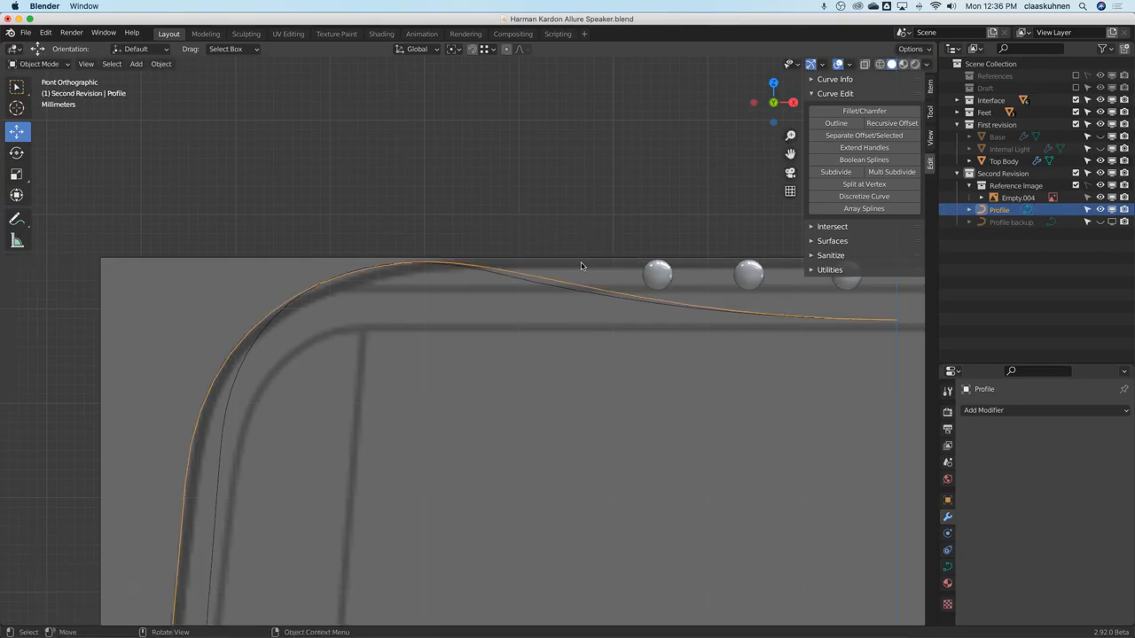
scroll(584, 266, down, 3)
scroll(581, 265, up, 2)
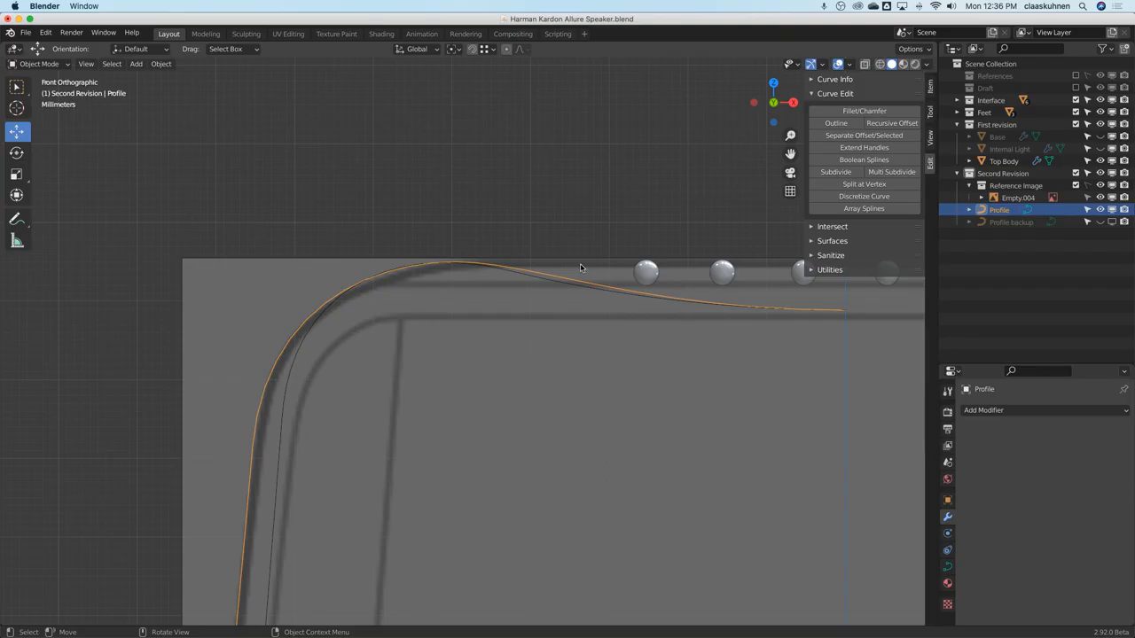
key(Tab)
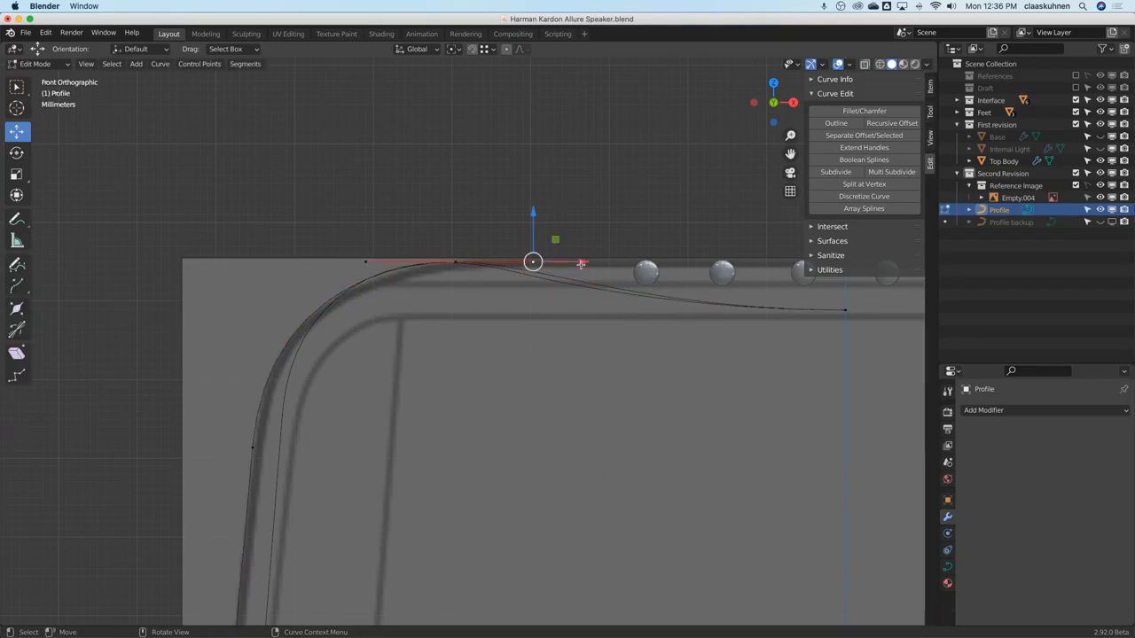
key(g)
key(x)
click(604, 262)
key(Tab)
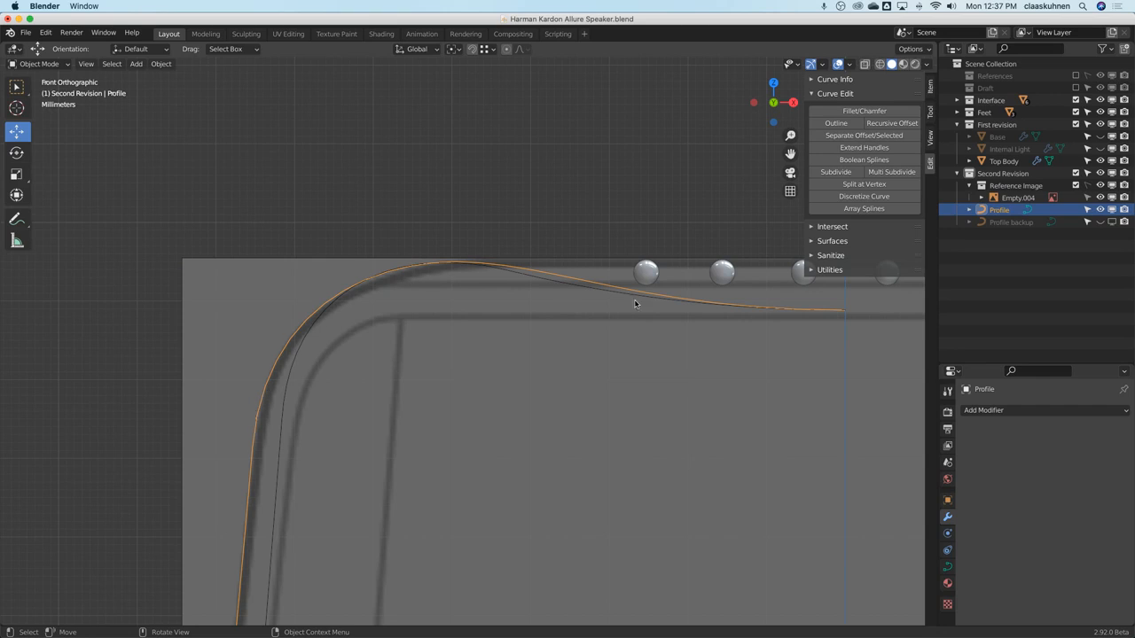
Move the top centre end point's left handle about 7.75 mm outward along X, easing it slightly back to fit Top Body's outline.
key(Tab)
click(846, 310)
click(639, 310)
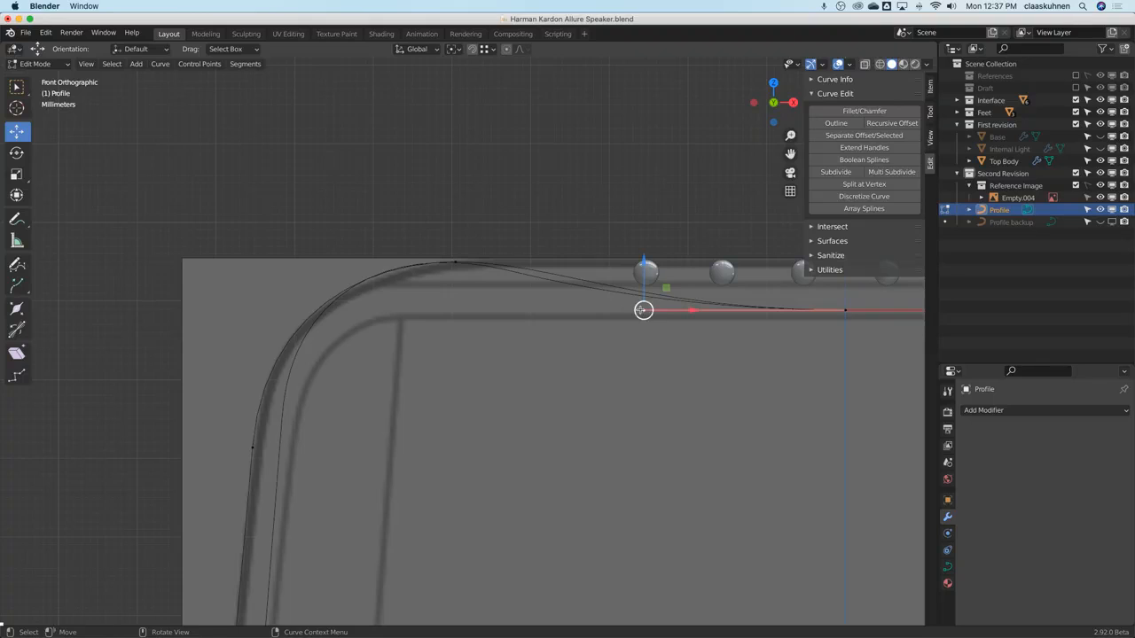
drag(686, 312, 627, 313)
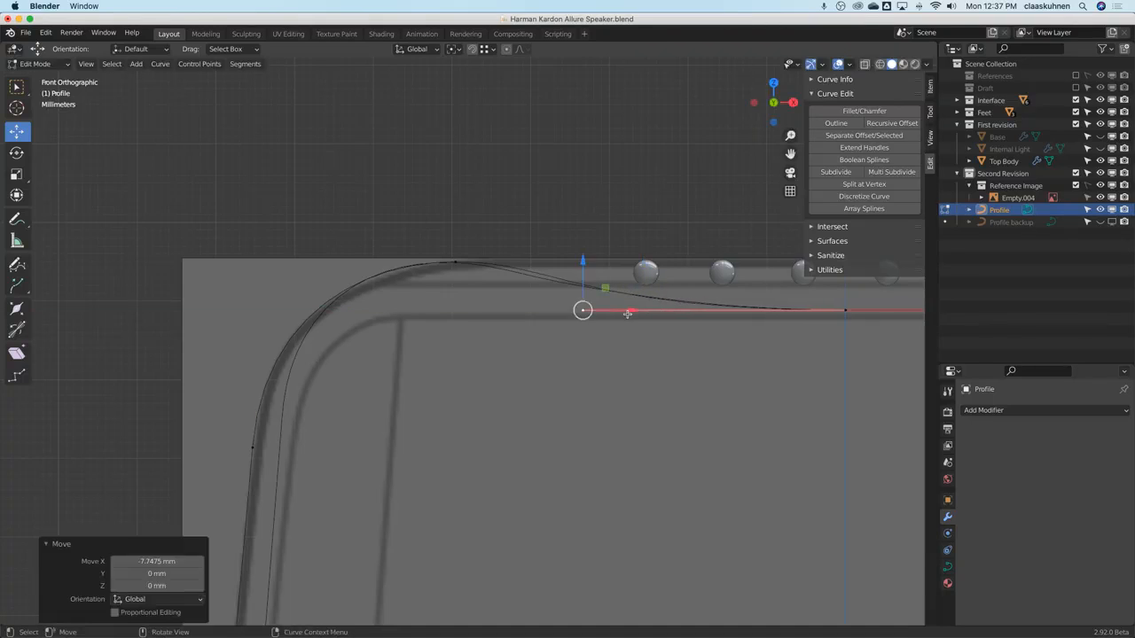
key(Tab)
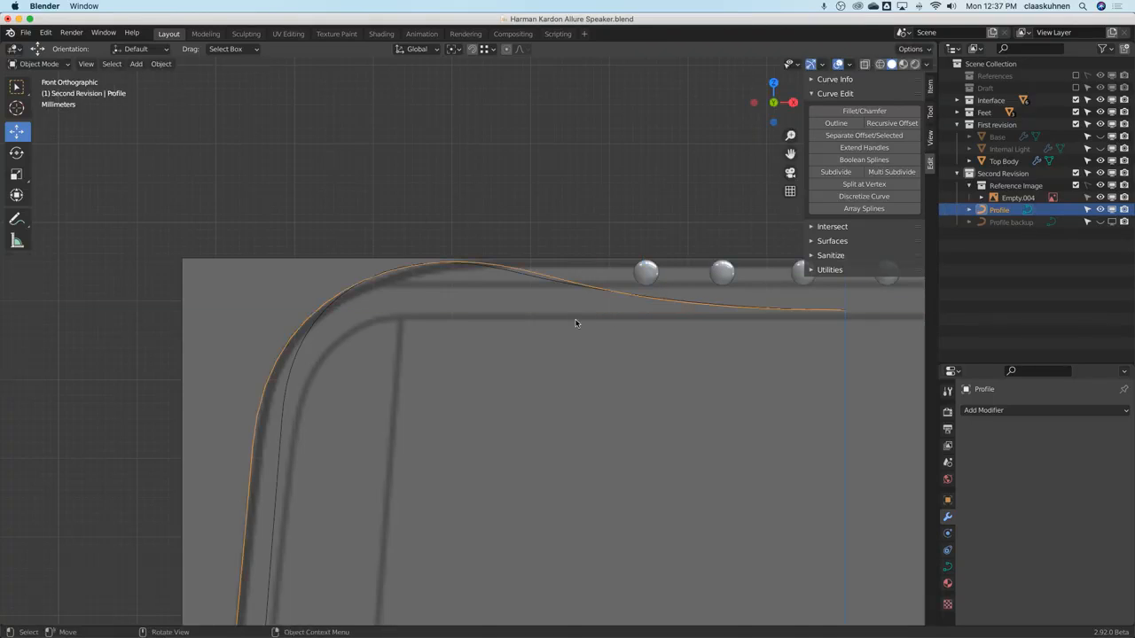
key(Tab)
drag(631, 310, 640, 311)
key(Tab)
Nudge the crest point's right handle along X and scale down both of the crest point's handles.
key(Tab)
click(458, 262)
click(550, 262)
drag(604, 261, 606, 259)
click(459, 262)
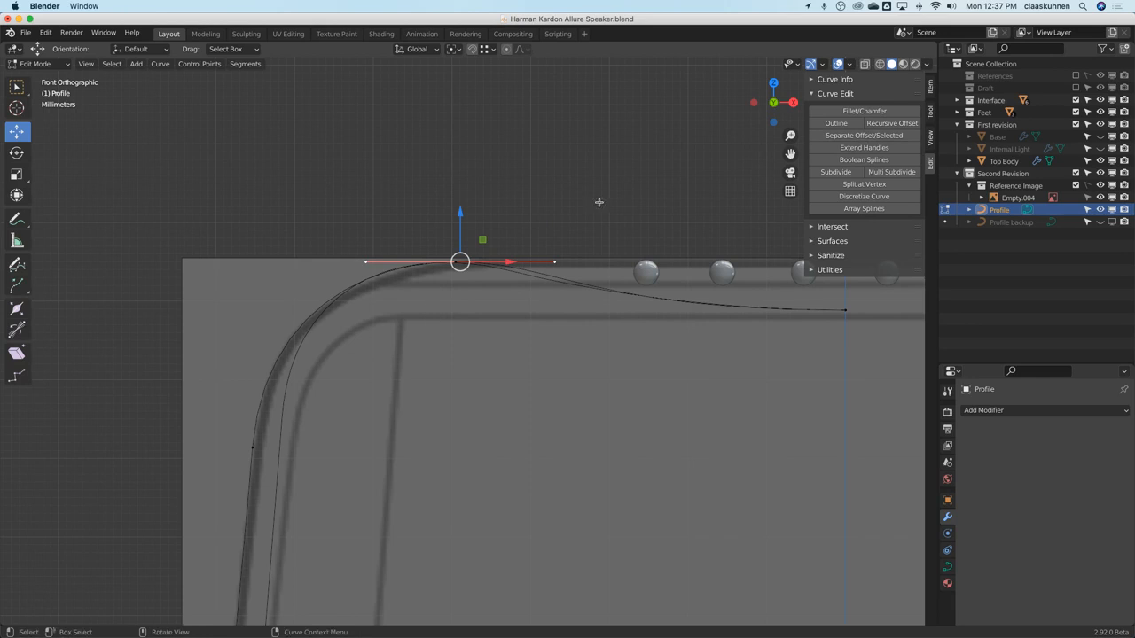
key(s)
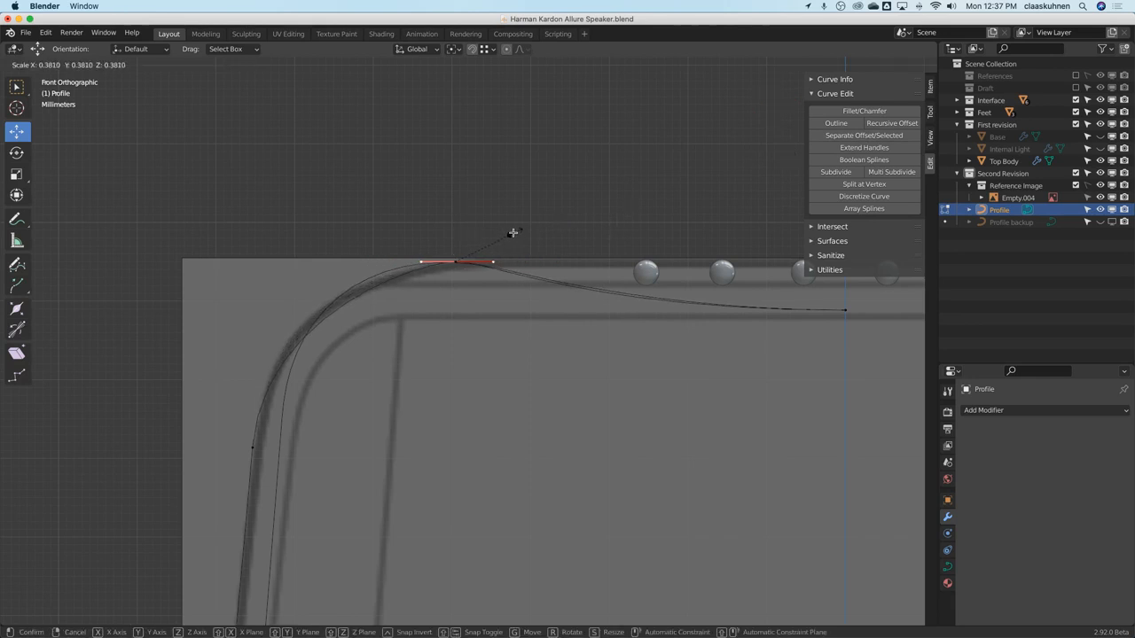
click(549, 221)
key(Tab)
key(Tab)
Rescale the crest point's handles and compare the curve with the change undone and redone.
key(s)
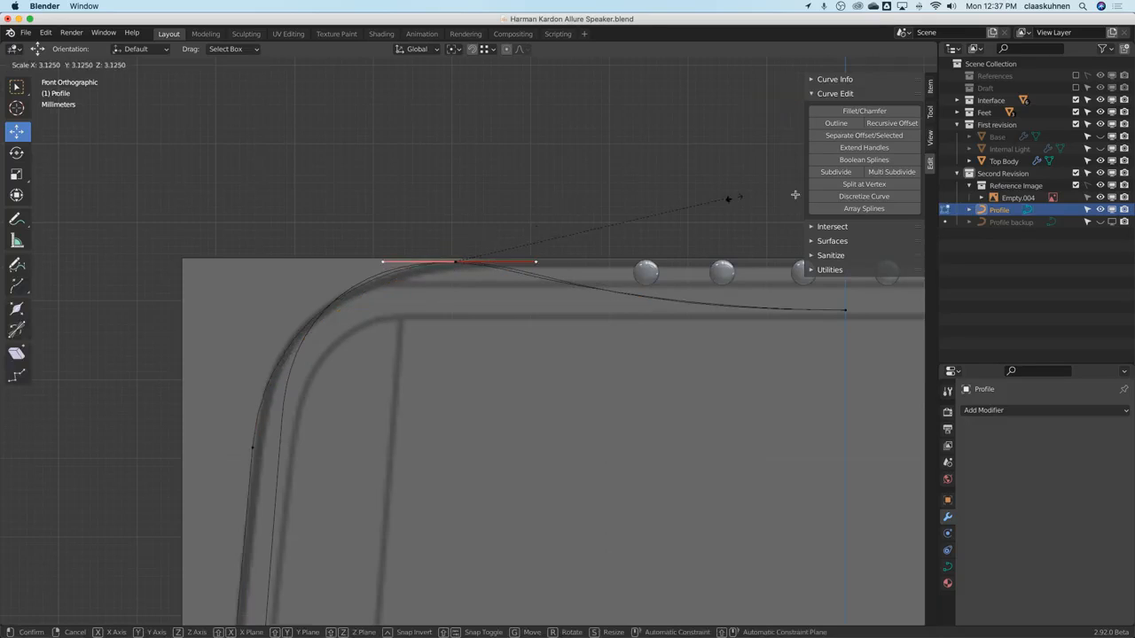
click(228, 165)
key(Tab)
key(Tab)
key(Tab)
key(Tab)
key(super+z)
key(Tab)
key(Tab)
key(Tab)
key(Tab)
key(Tab)
key(Tab)
key(super+shift+z)
key(Tab)
Hide Top Body, show Base and turn off the viewport display of its Screw modifier to expose its base outline.
scroll(532, 203, down, 1)
scroll(531, 203, down, 7)
shift+middle_drag(522, 306, 487, 185)
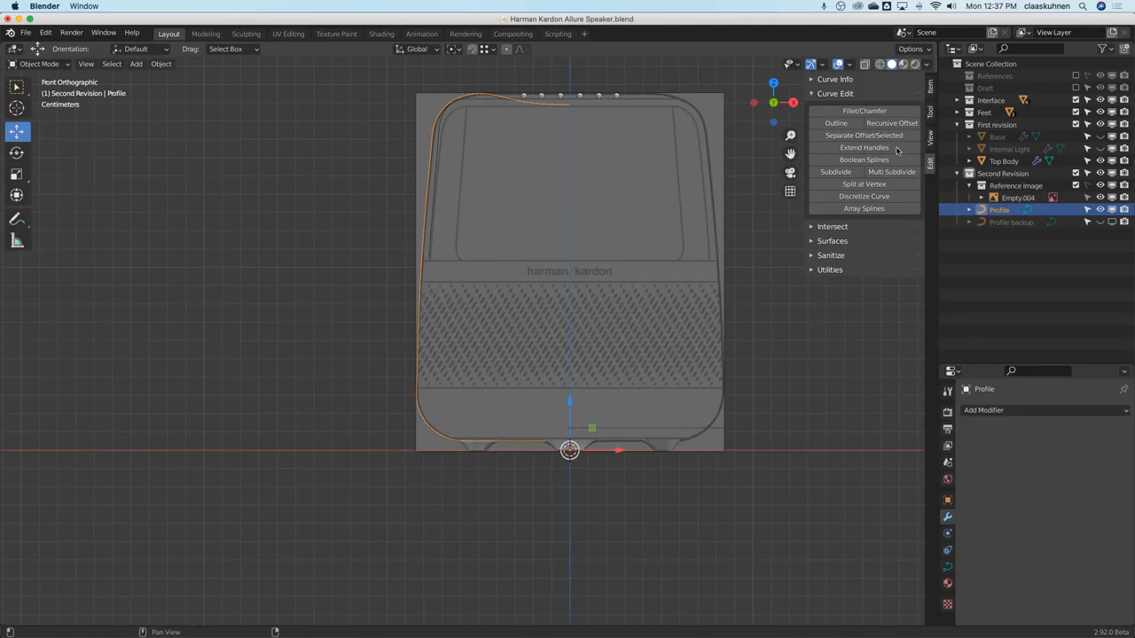
ctrl+click(1100, 138)
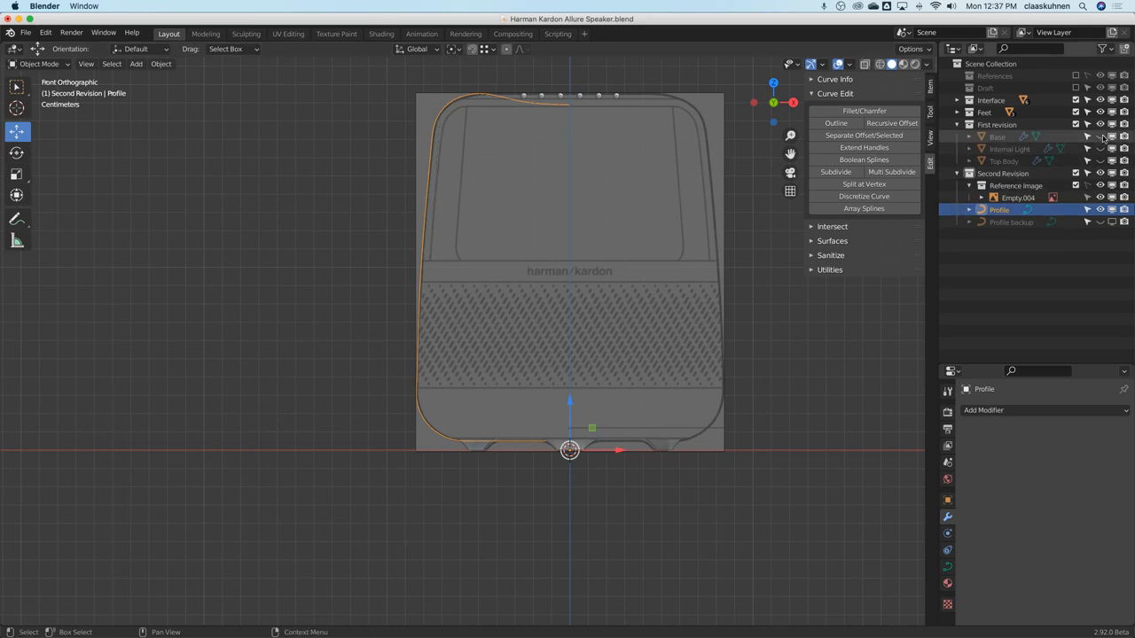
click(998, 137)
click(964, 429)
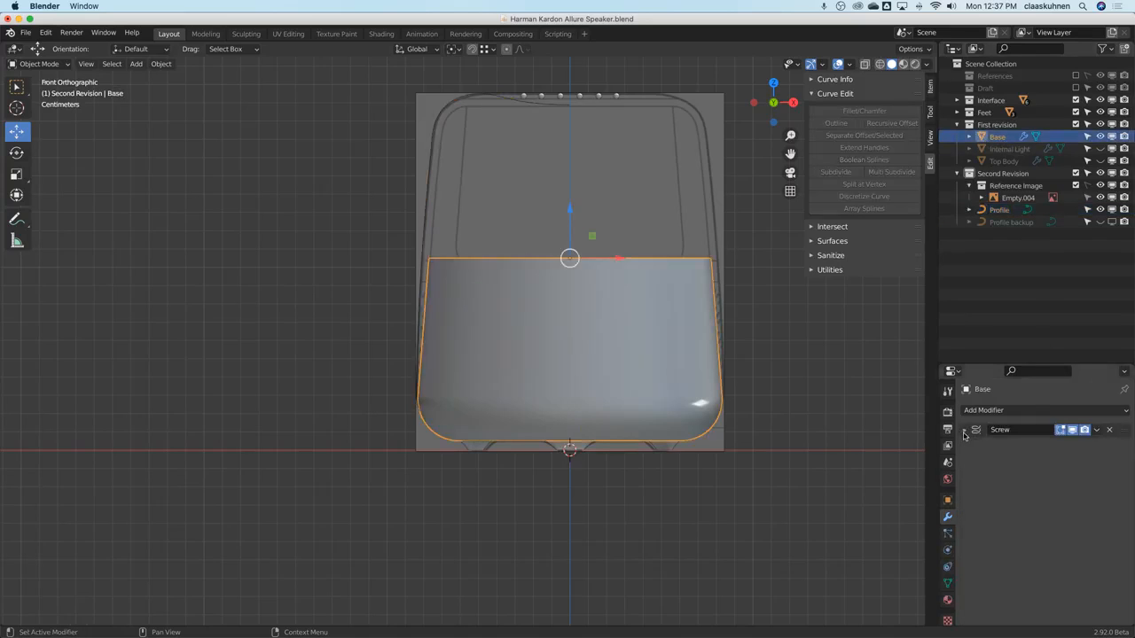
click(1072, 430)
Edit the Profile curve and subdivide its bottom segment between the lowest corner point and the centre end point.
scroll(501, 421, up, 6)
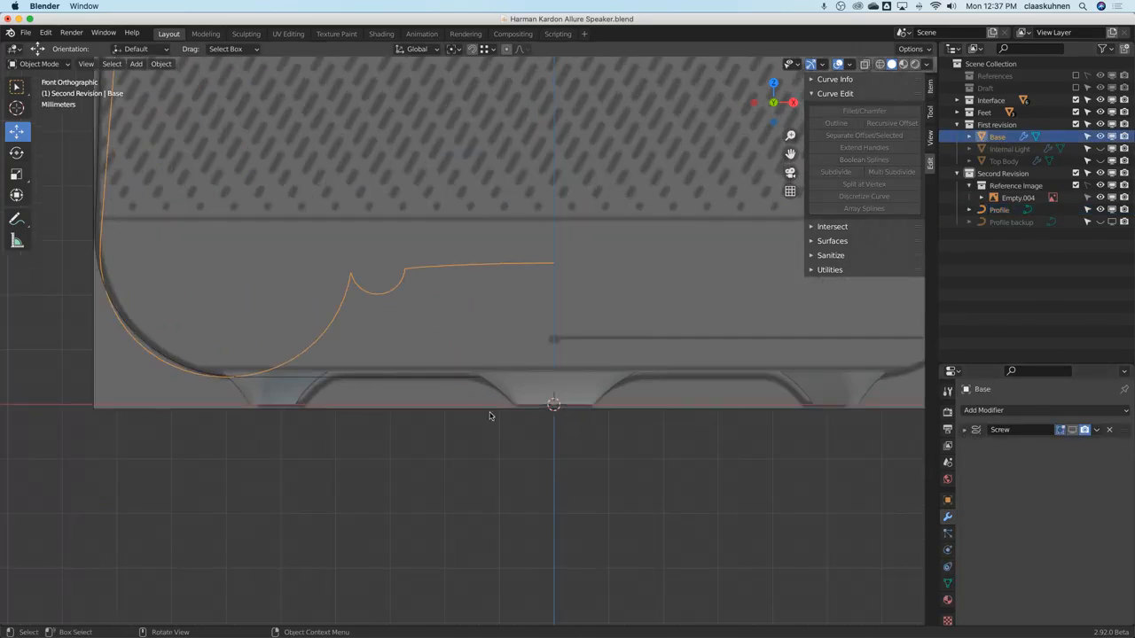
click(537, 457)
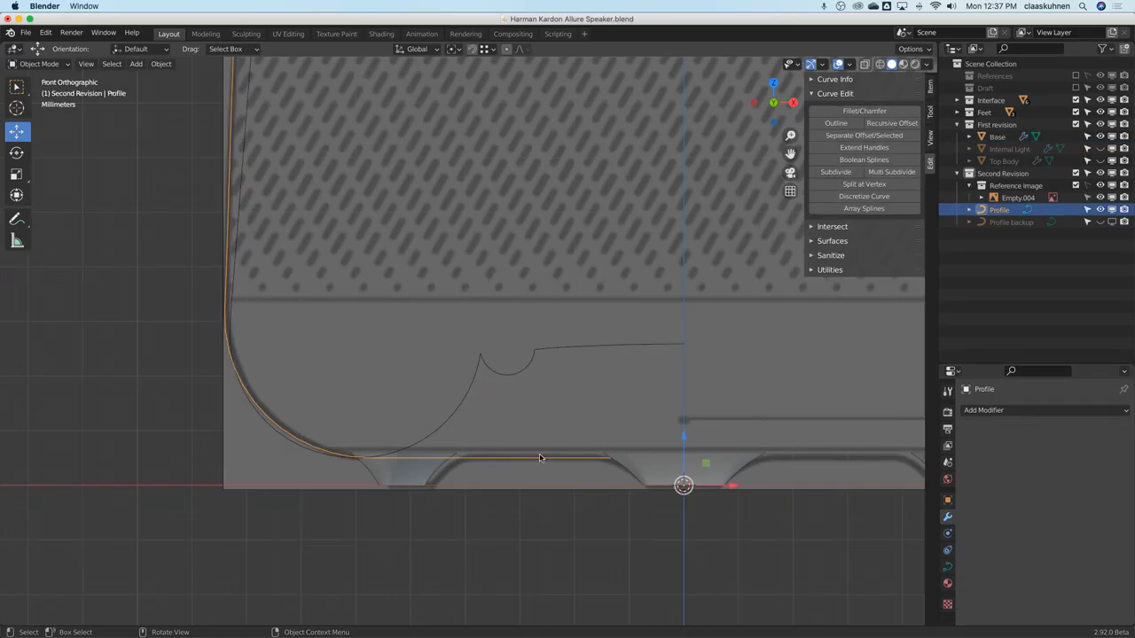
key(Tab)
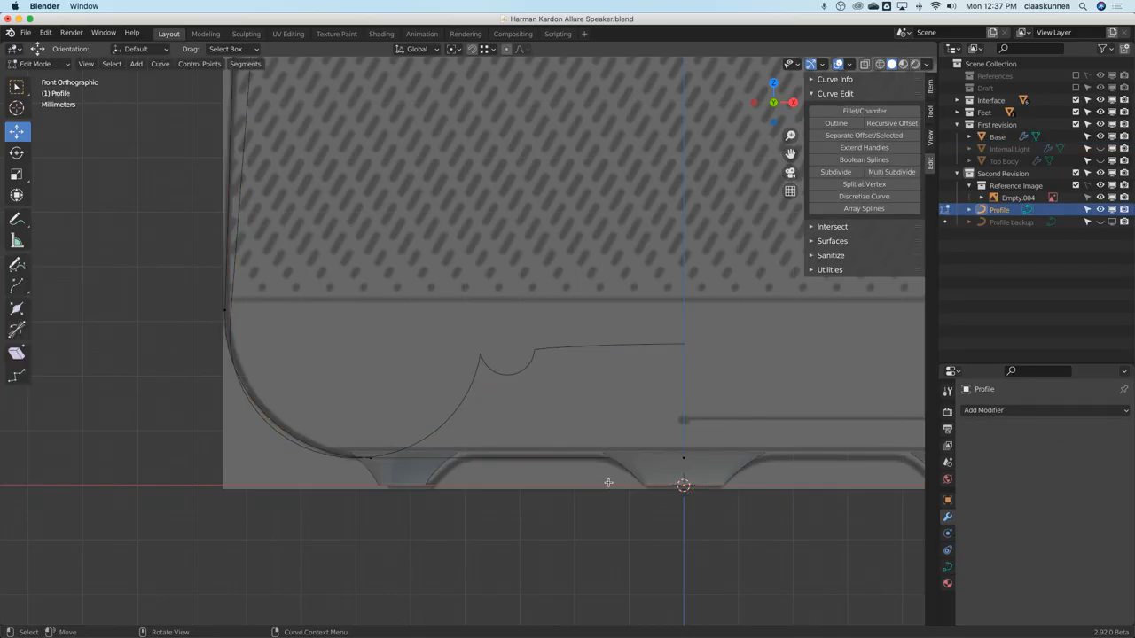
click(682, 457)
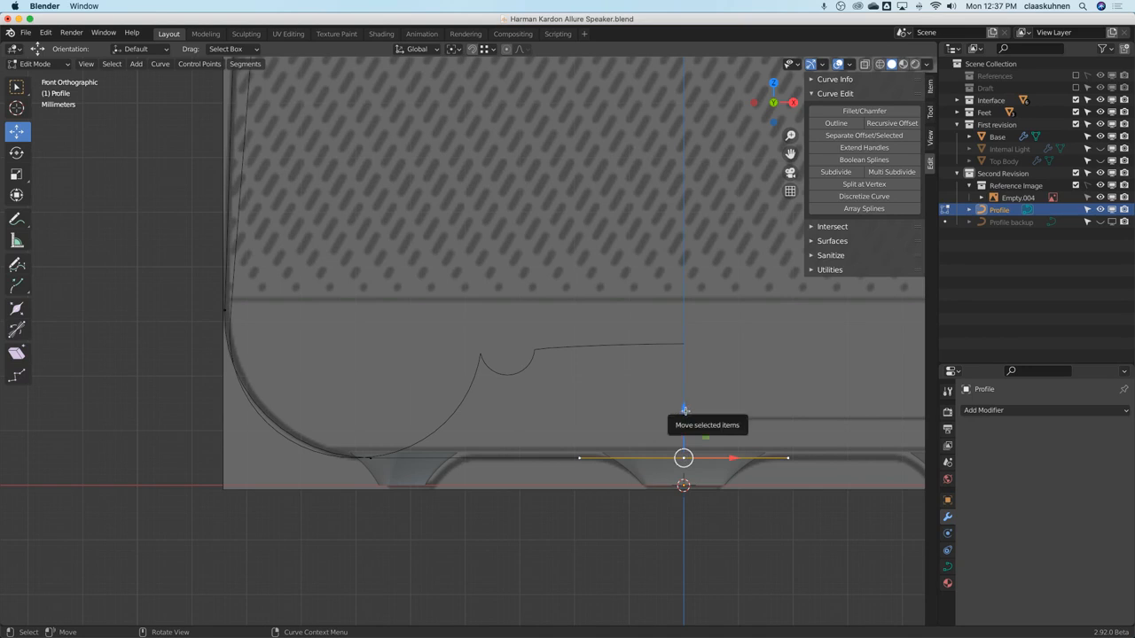
shift+click(372, 458)
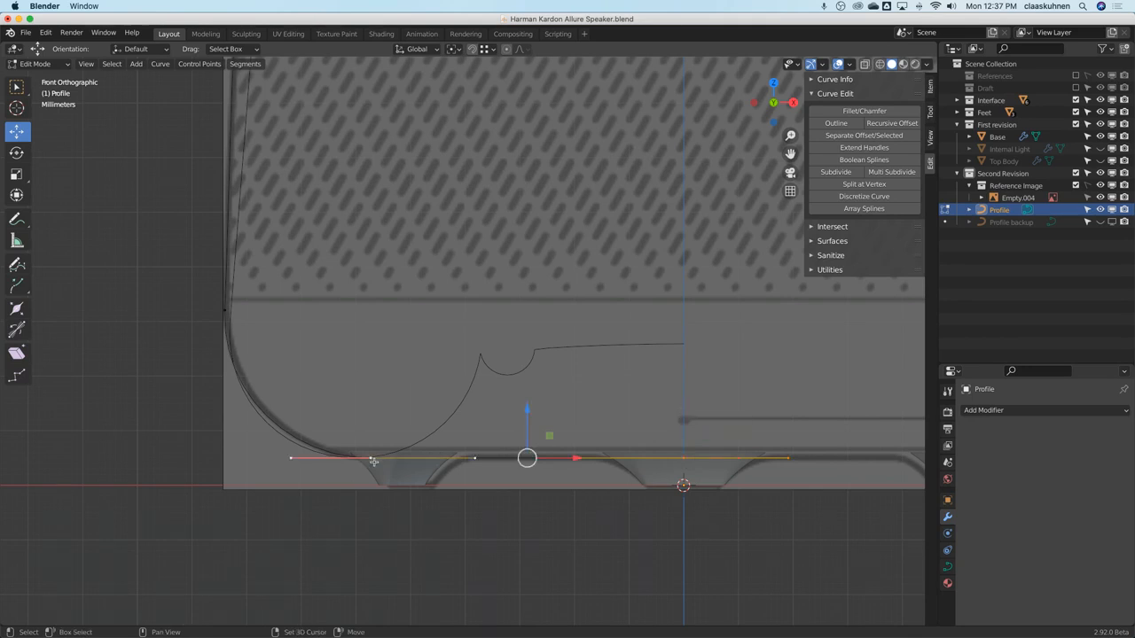
right_click(542, 398)
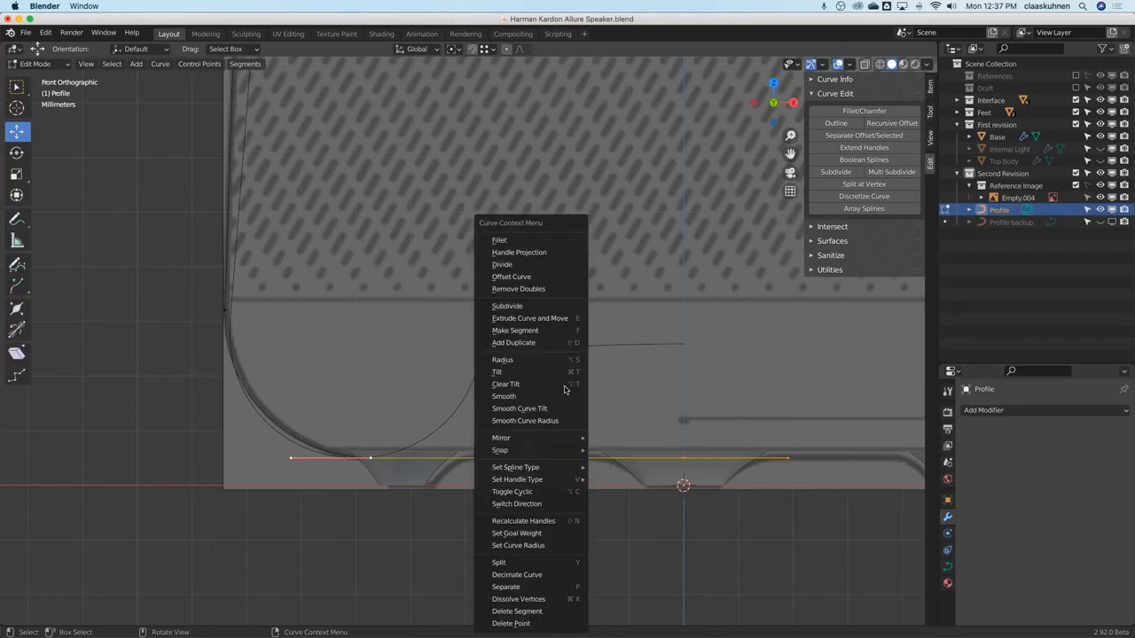
click(547, 306)
Raise the new midpoint together with the centre end point along Z to the height of Base's inner recess.
click(527, 457)
shift+click(683, 458)
drag(606, 411, 649, 293)
Flatten the lowest corner point's handles by scaling them to 0 along Z.
click(370, 458)
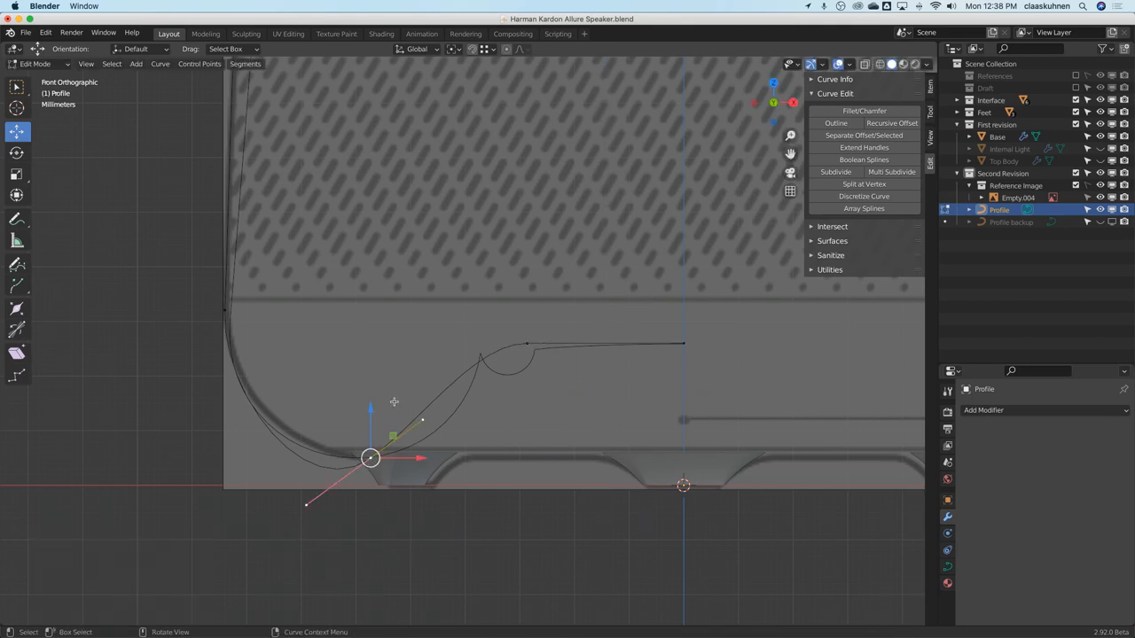
key(s)
key(z)
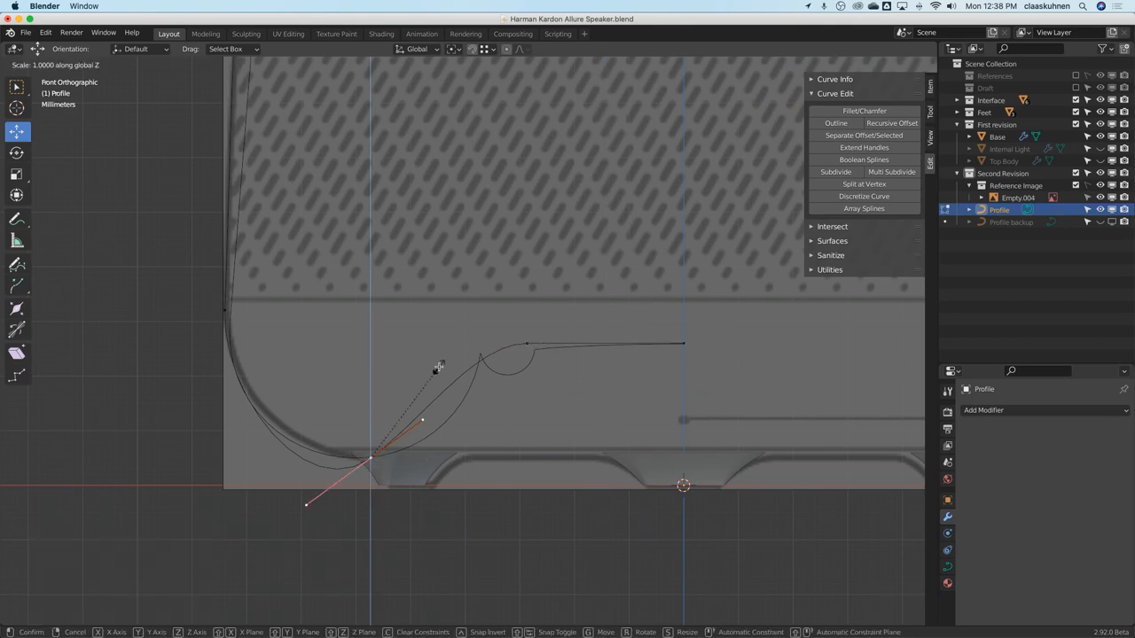
key(0)
key(Return)
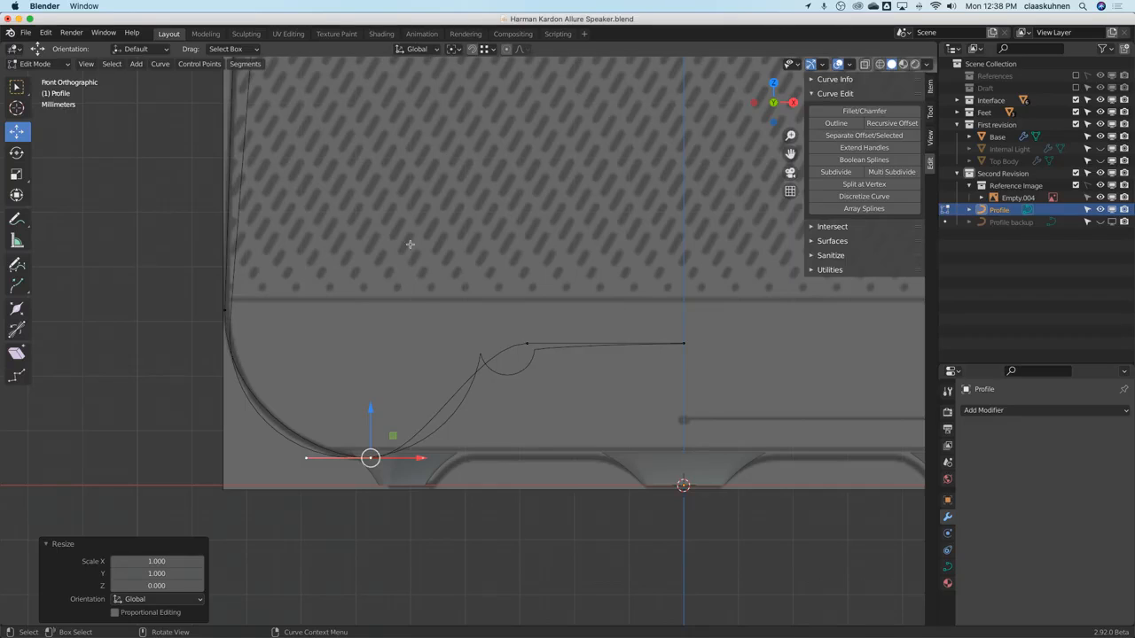
Lengthen the lowest point's right handle along X and extend its left handle about 4 mm outward to follow Base's rounded edge.
click(439, 471)
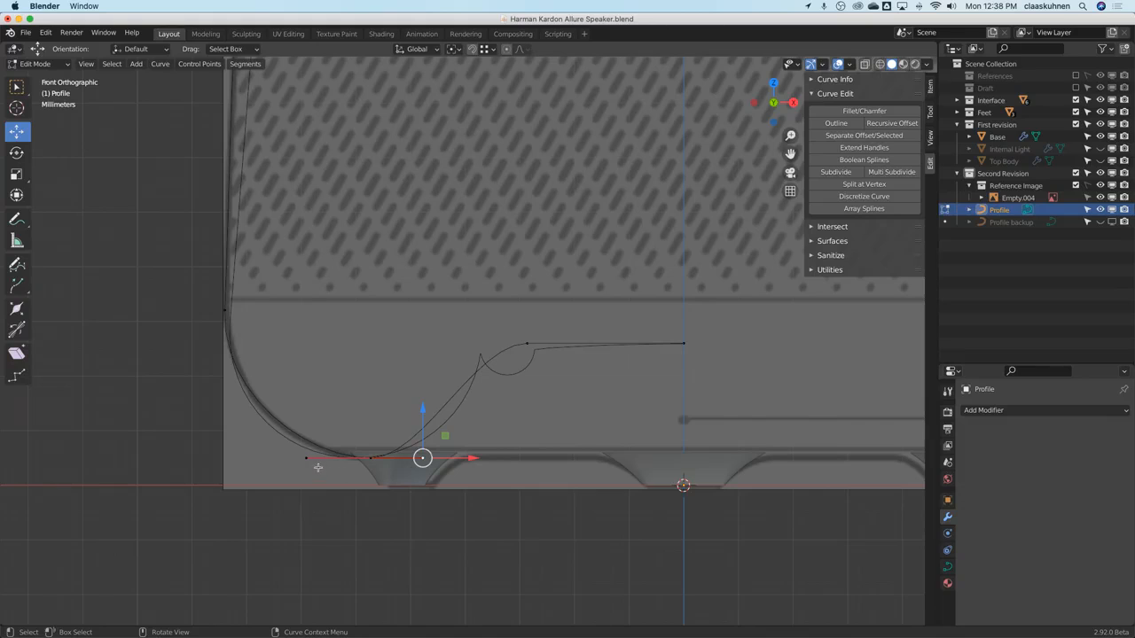
drag(463, 458, 506, 454)
key(Tab)
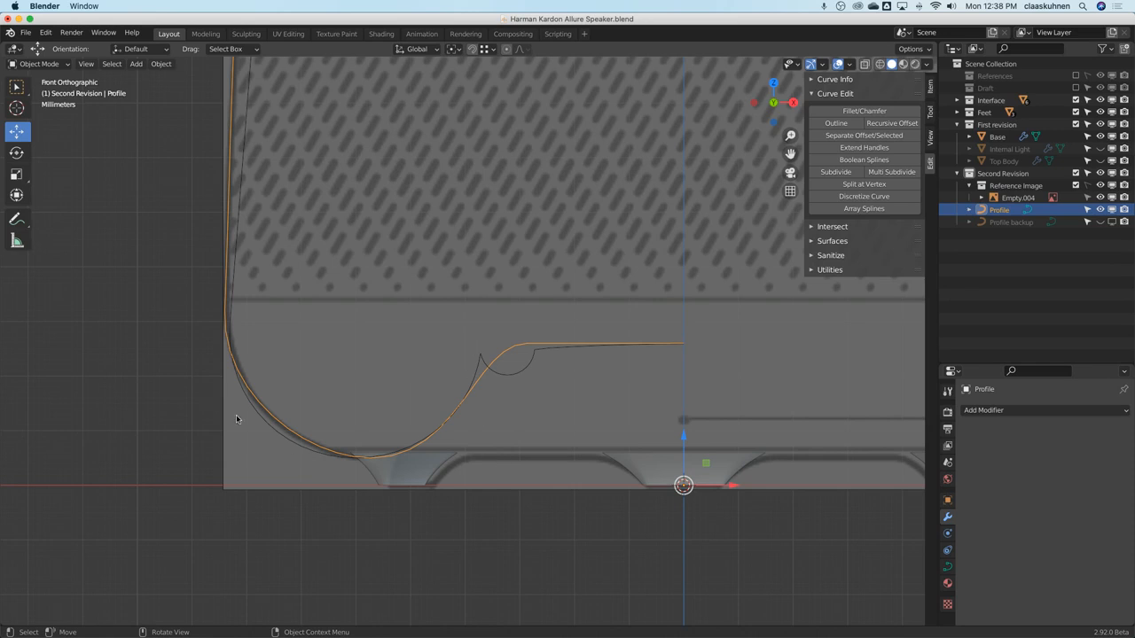
key(Tab)
click(308, 457)
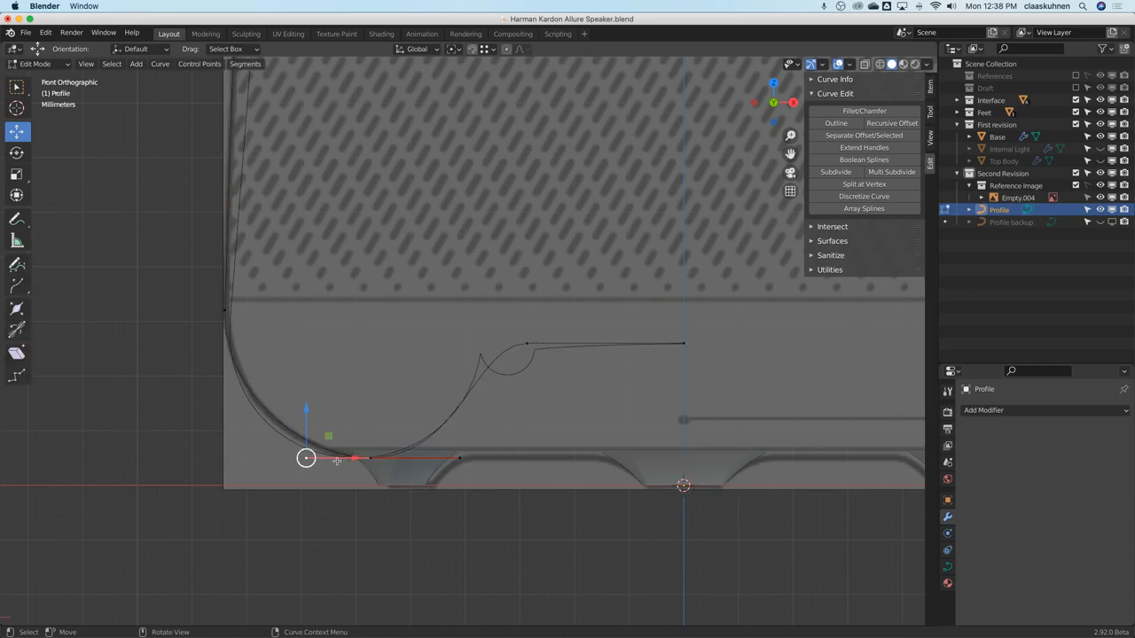
drag(350, 459, 361, 458)
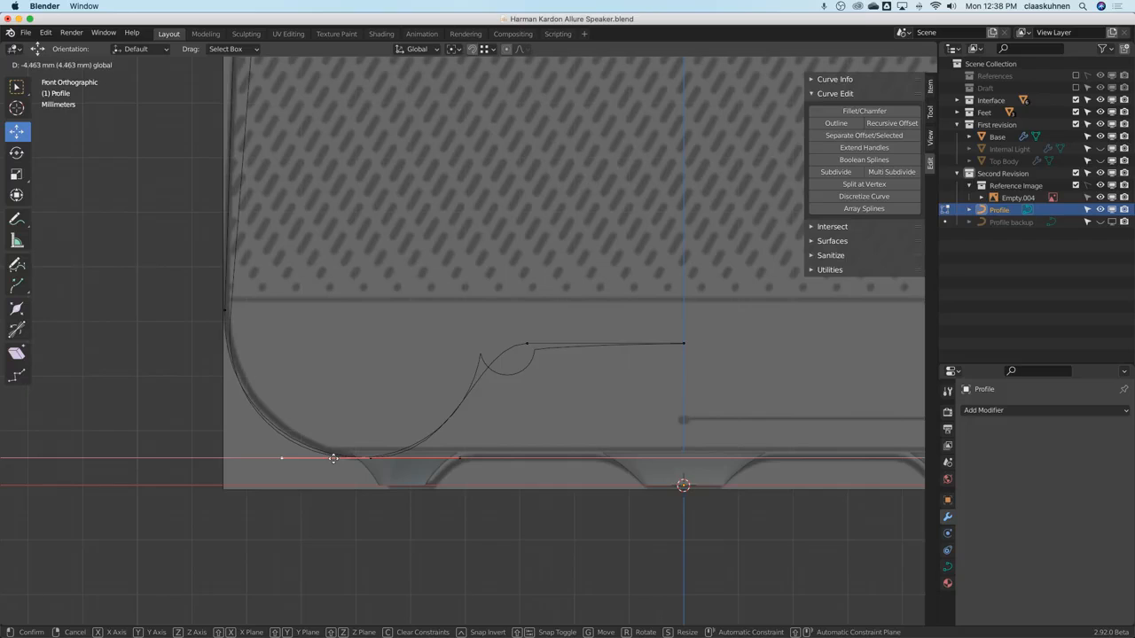
click(332, 457)
key(Tab)
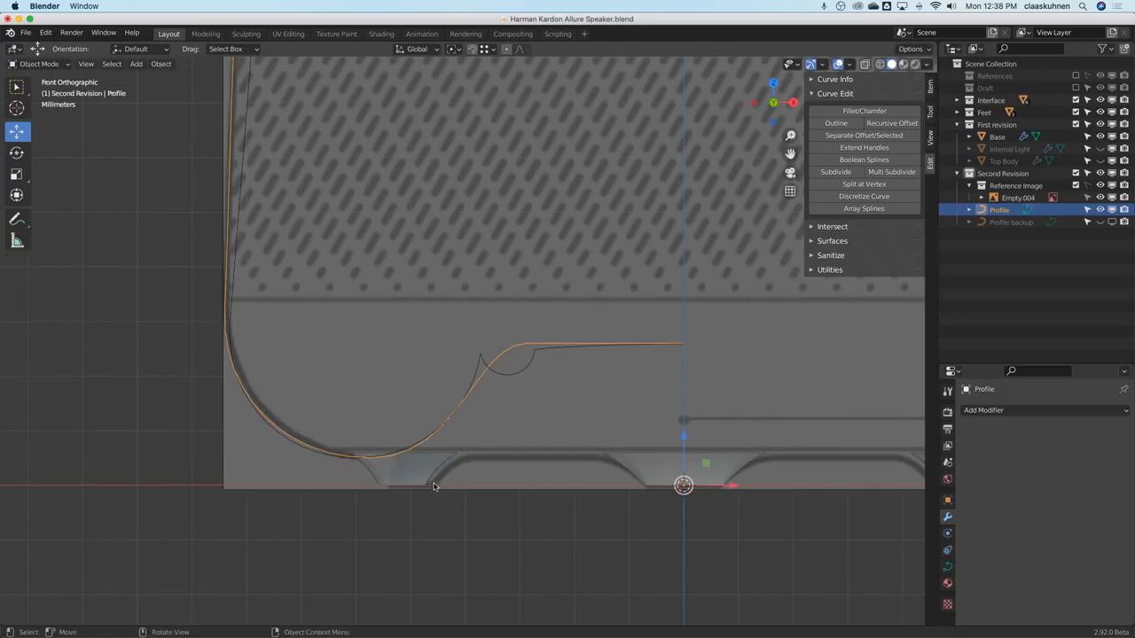
Shorten the lowest point's right handle by about 1.32 mm along X.
key(Tab)
click(458, 457)
drag(485, 459, 478, 458)
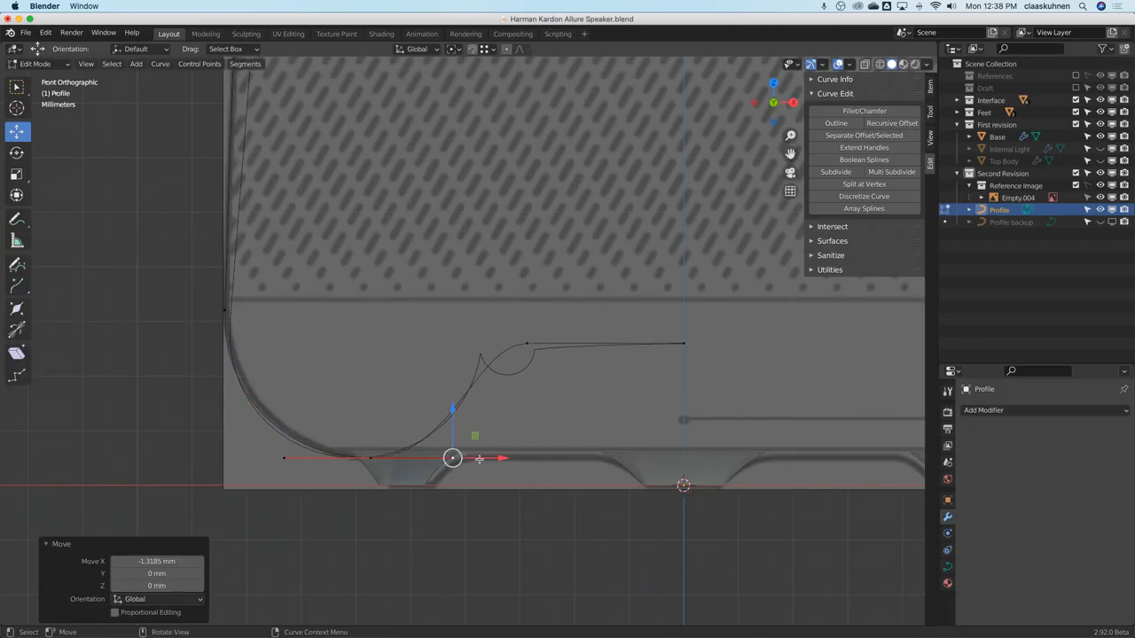
click(367, 461)
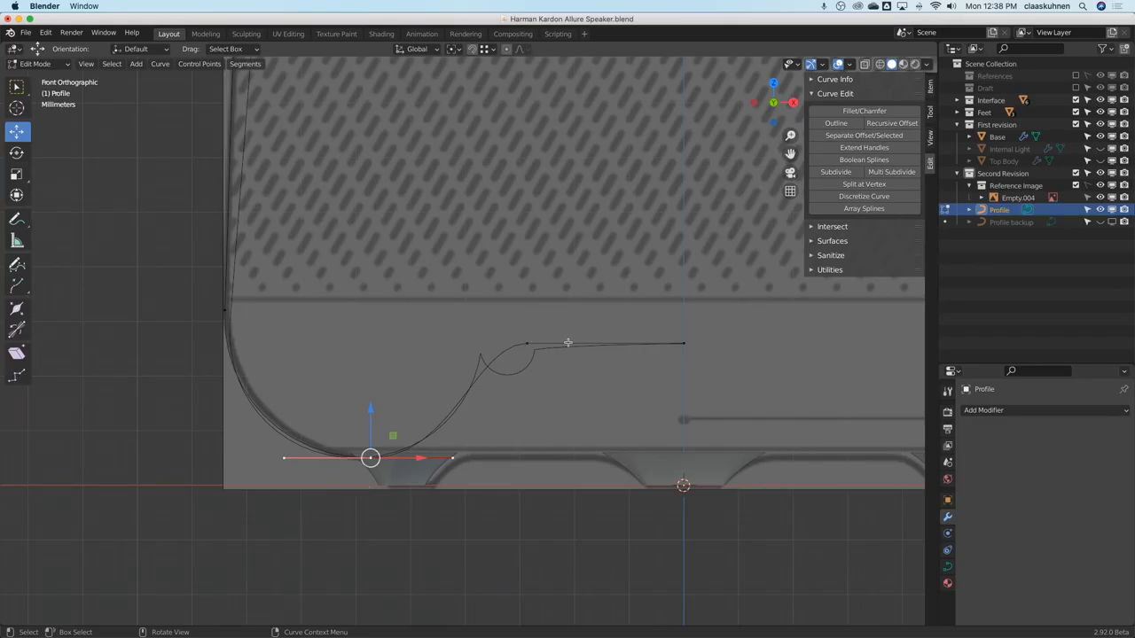
Move the raised midpoint about 8.62 mm in negative X to Base's recess corner and set its handles to Vector.
click(531, 344)
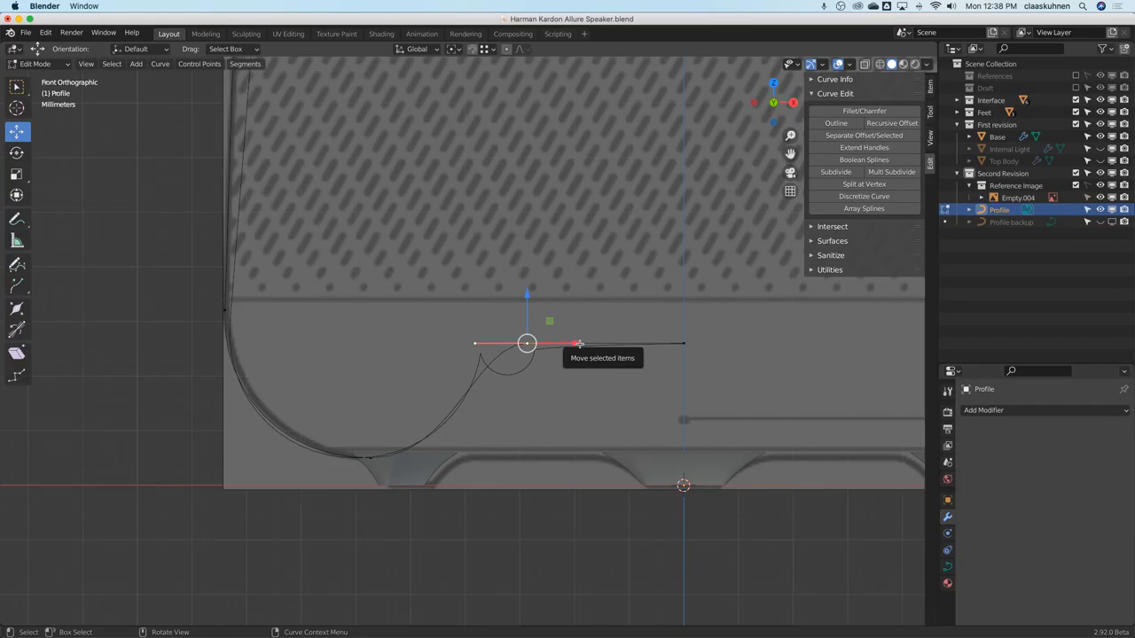
drag(578, 343, 529, 342)
key(v)
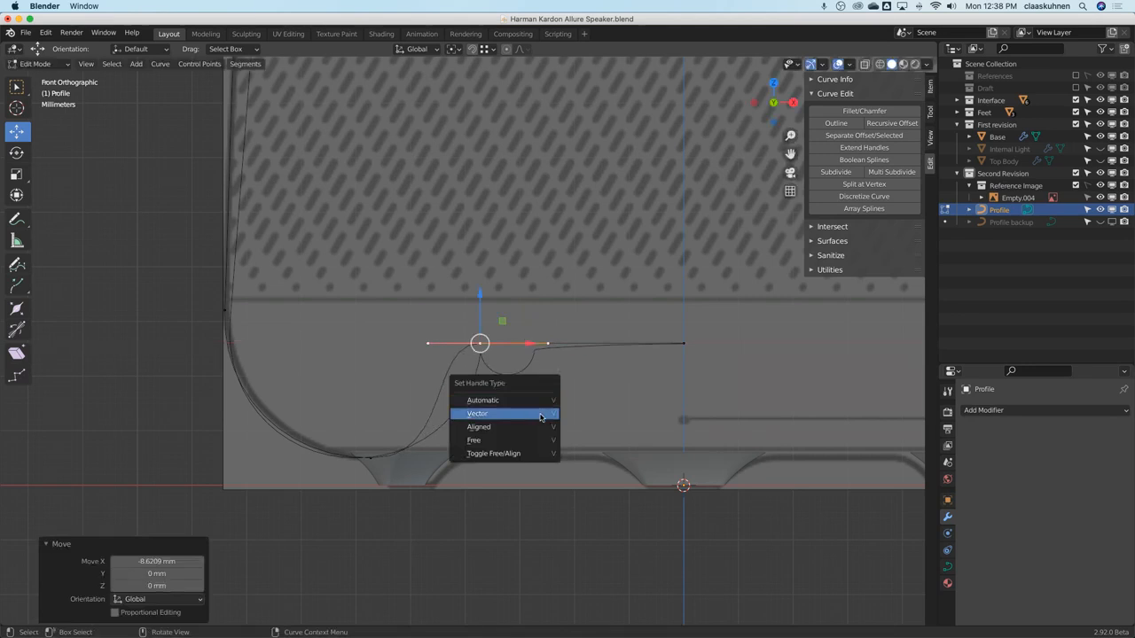
click(541, 414)
Reposition the recess corner point's lower handle along X and Z so the curve follows Base's inner wall.
click(445, 383)
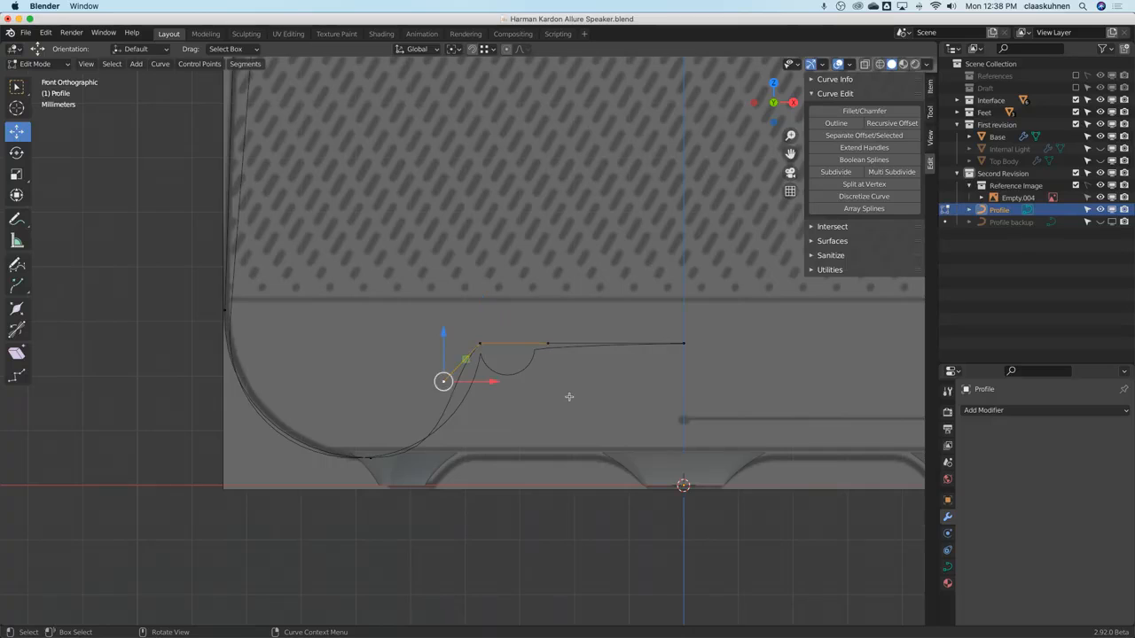
scroll(459, 373, up, 2)
drag(477, 391, 553, 387)
key(Tab)
key(Tab)
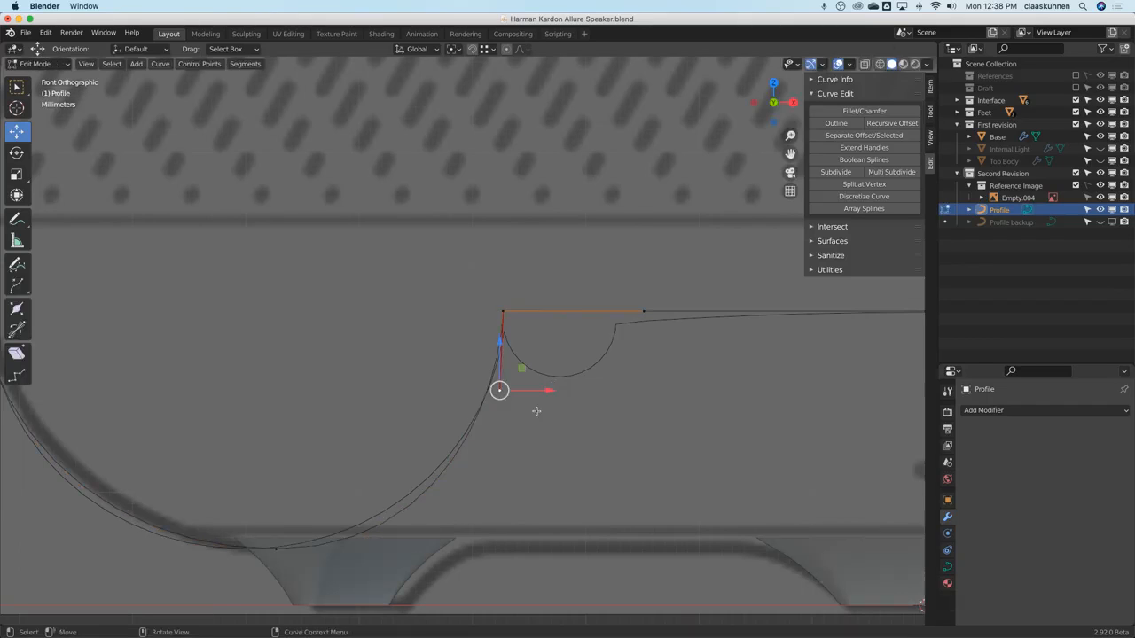
drag(499, 344, 508, 327)
key(Tab)
scroll(541, 371, down, 2)
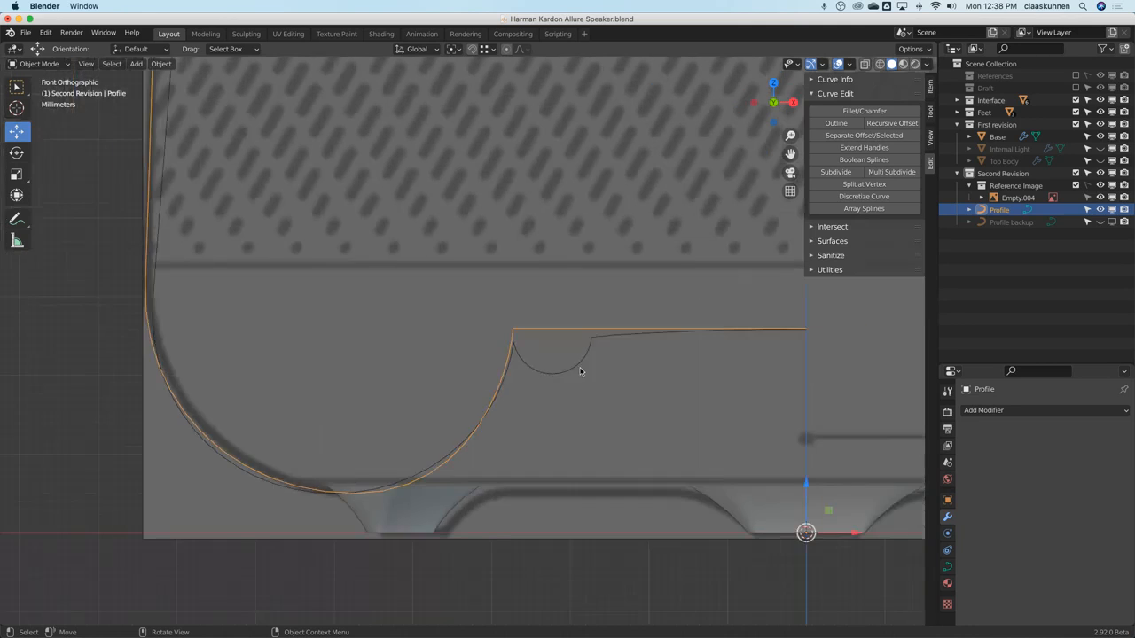
Lower the recess corner point slightly along Z to meet the top of Base's inner wall.
scroll(580, 372, down, 1)
key(Tab)
drag(524, 285, 525, 294)
Scale the centre end point's handles to 0 along Z.
click(773, 341)
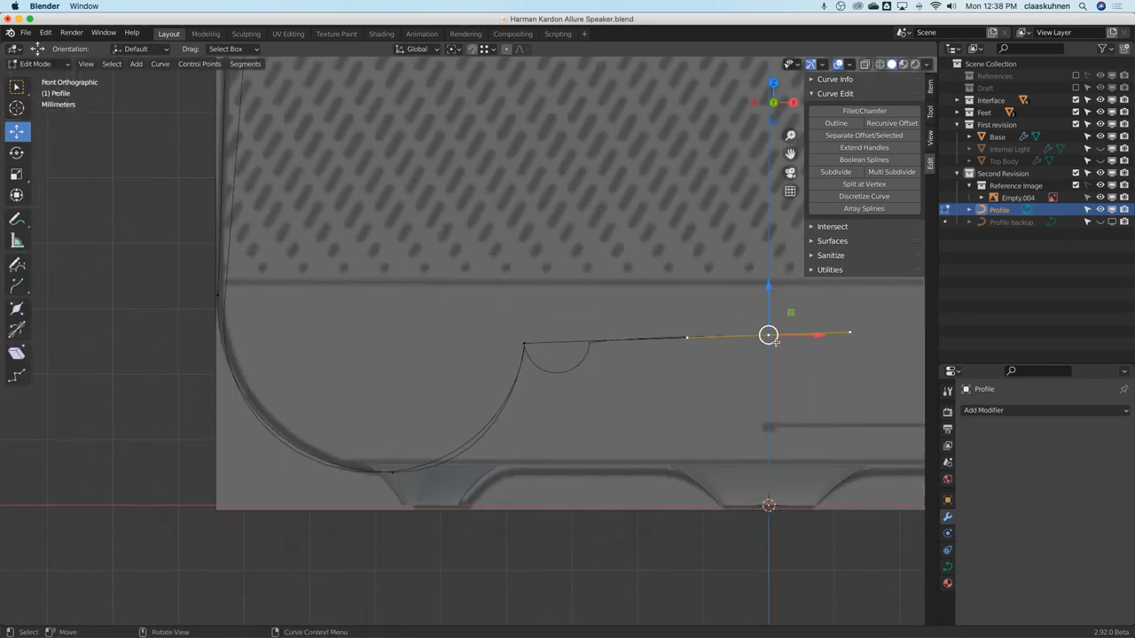
shift+middle_drag(792, 378, 644, 356)
key(s)
key(z)
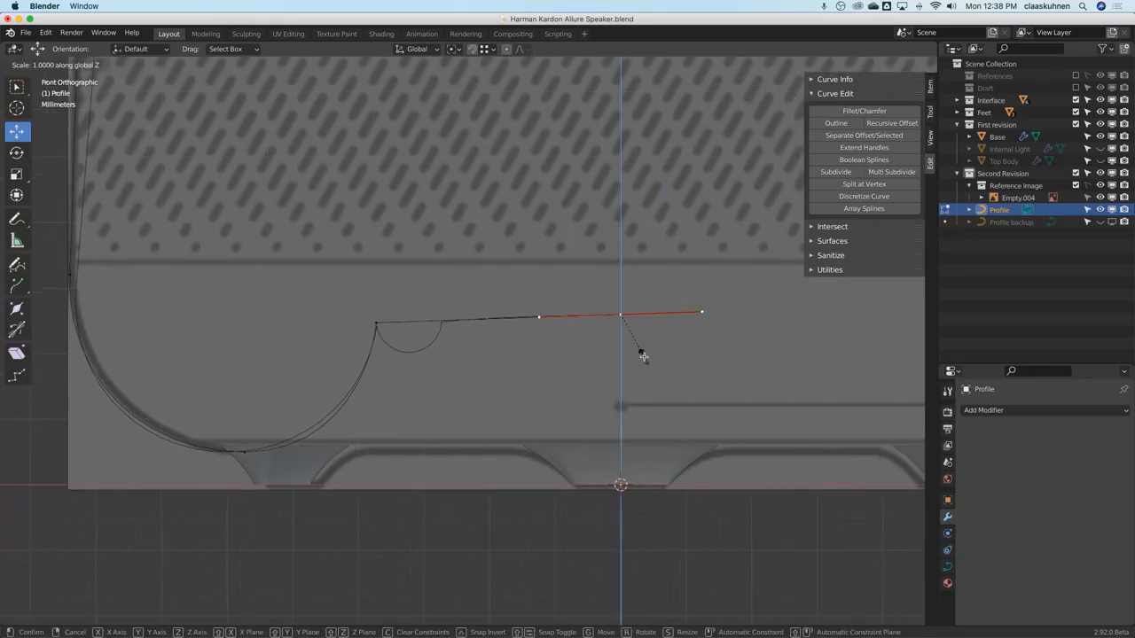
key(0)
key(Return)
Try sliding the centre end point's left handle outward along X.
click(561, 296)
click(619, 315)
click(536, 314)
drag(586, 314, 532, 312)
Reset the centre end point's handles to Vector and level them by scaling to 0 along Z.
click(625, 322)
key(v)
click(625, 321)
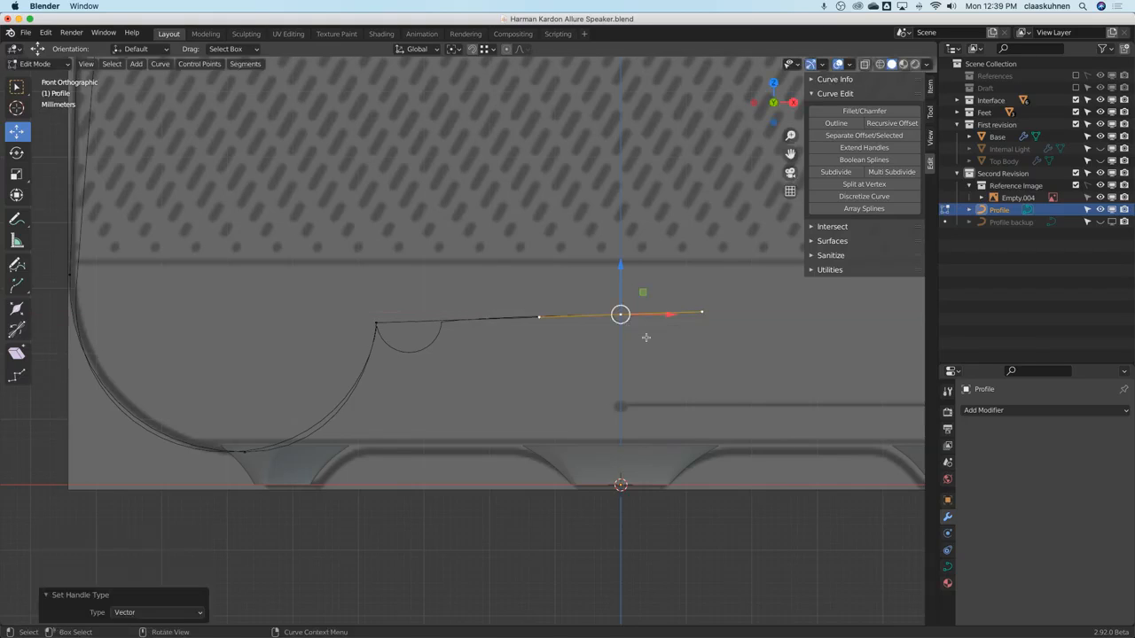
key(s)
key(z)
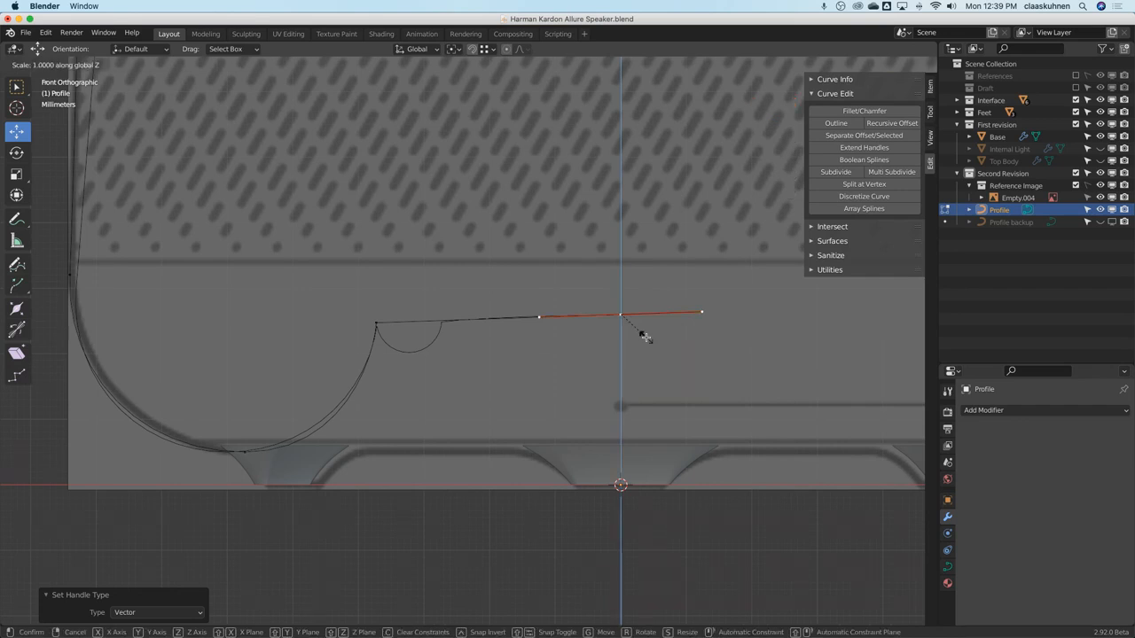
key(0)
key(Return)
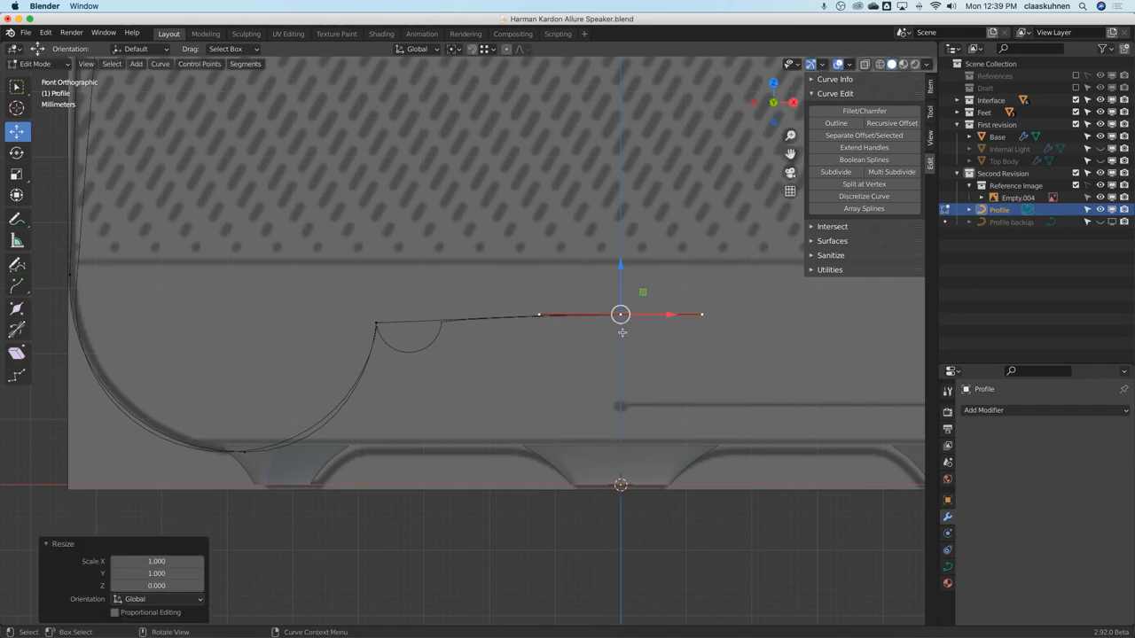
Select both handles of the centre end point and open the handle type options.
key(Tab)
key(Tab)
click(539, 315)
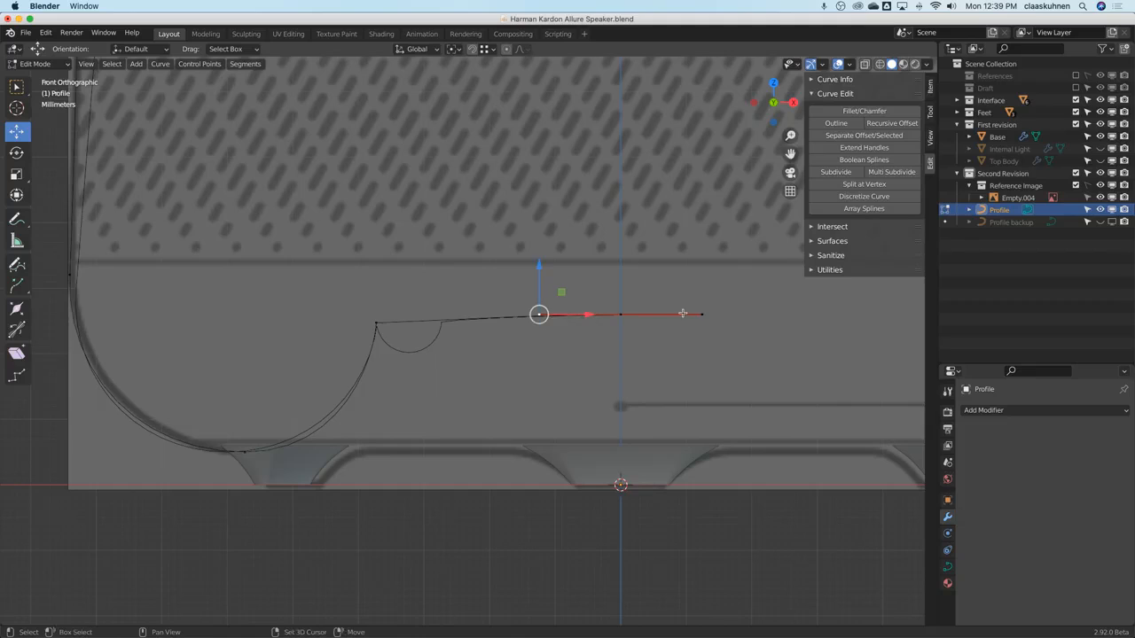
shift+click(701, 314)
key(v)
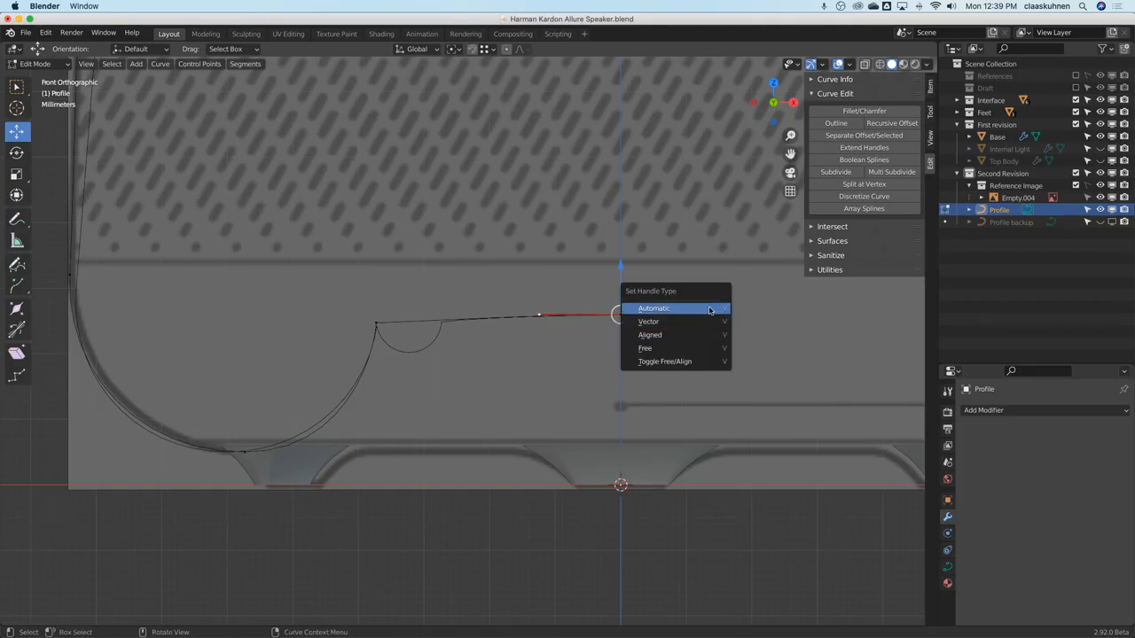
Set the profile's centre endpoint handles to Aligned and slide its inner-left handle slightly outward along the X axis.
click(700, 334)
click(538, 316)
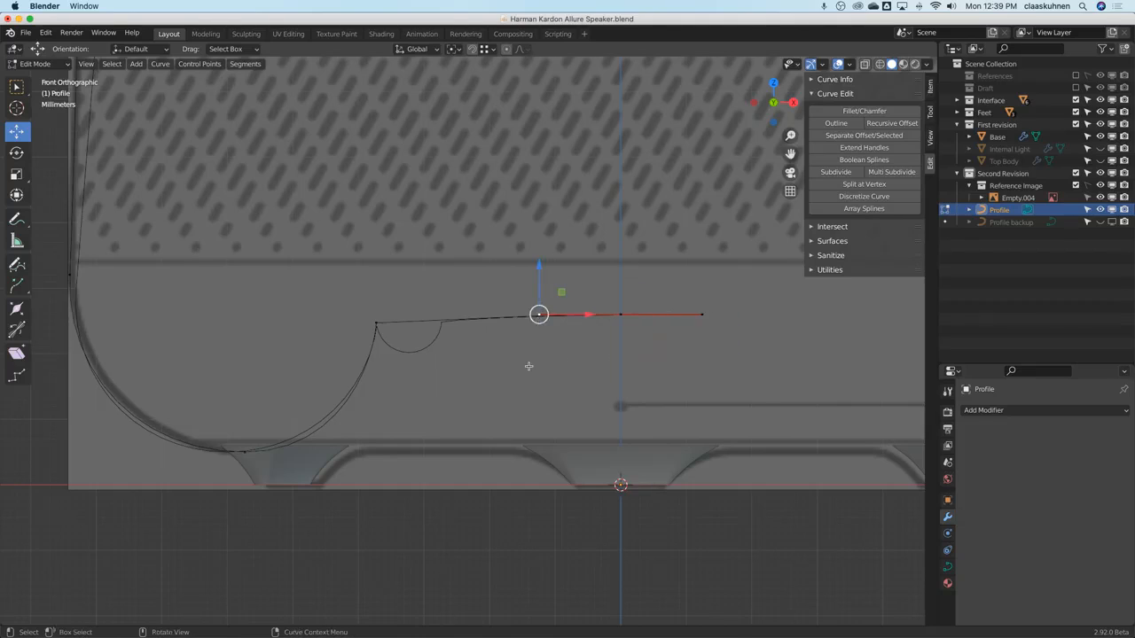
drag(586, 320, 579, 320)
key(Tab)
key(Tab)
Try to lower the profile's inner corner point where the bottom curve meets the recess line.
click(377, 325)
drag(377, 278, 376, 344)
key(ctrl+z)
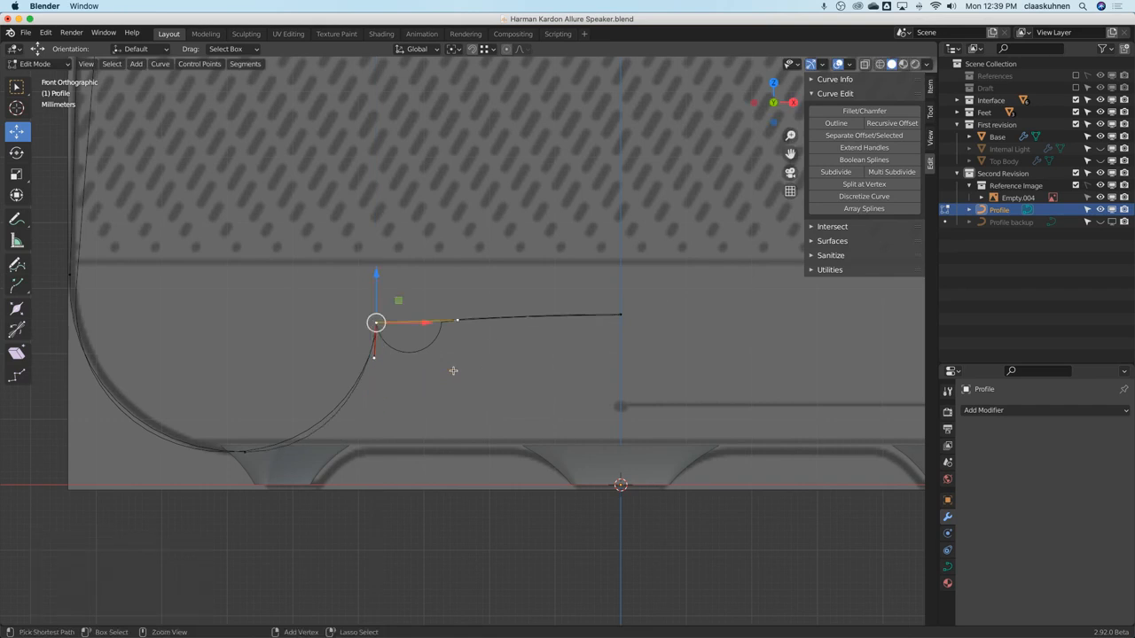
key(Tab)
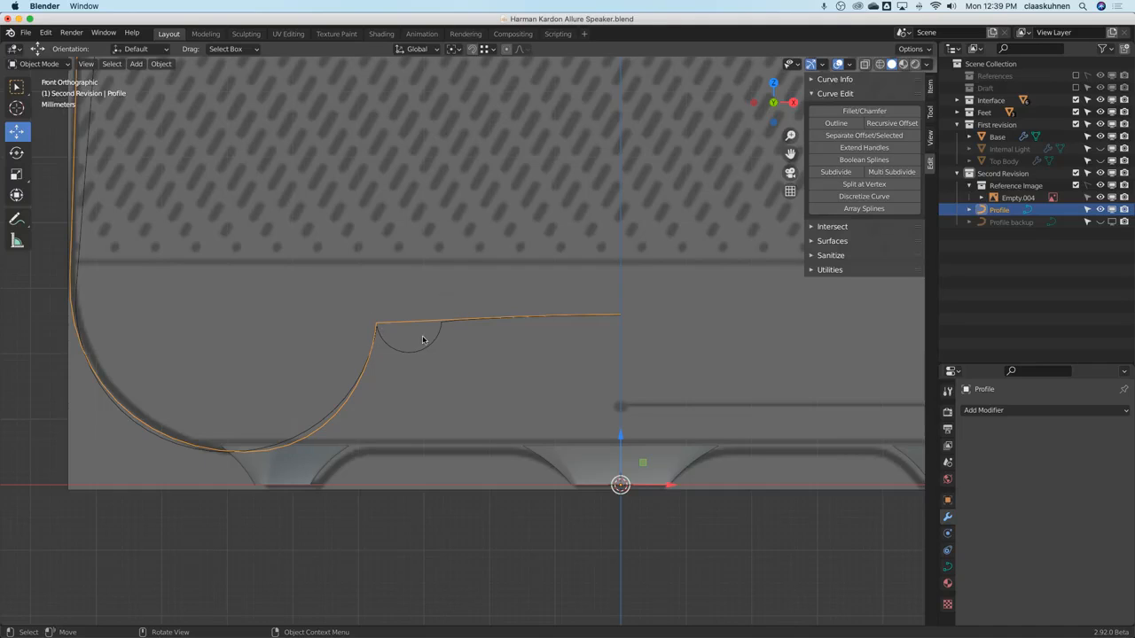
Subdivide the segment between the inner corner point and the centre endpoint with one cut and select the new point.
key(Tab)
shift+click(621, 313)
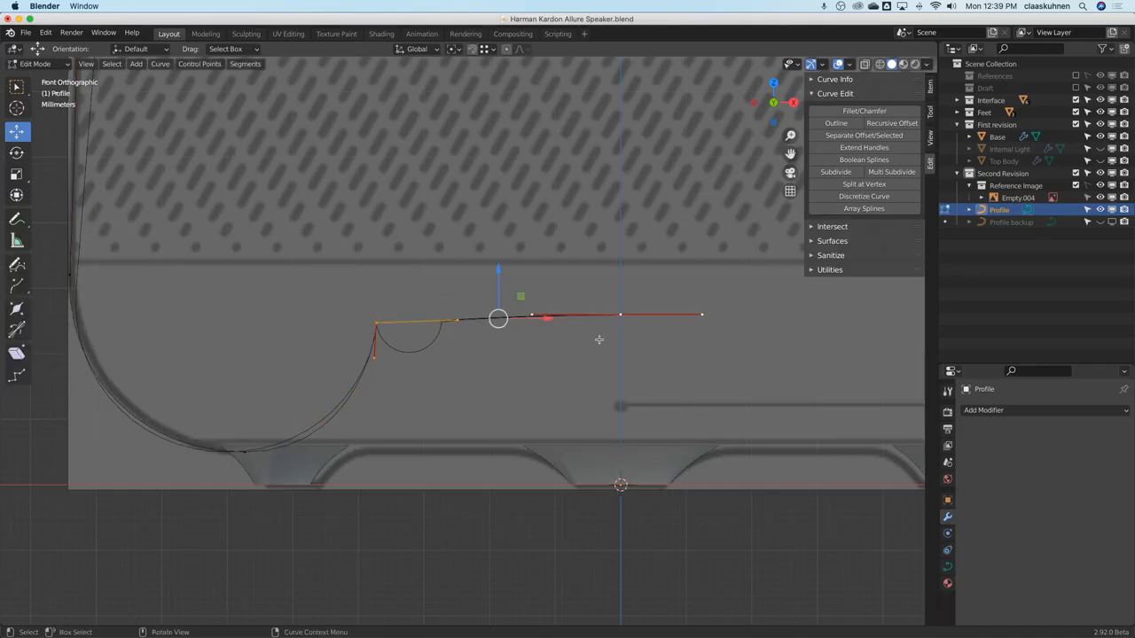
right_click(530, 368)
click(510, 295)
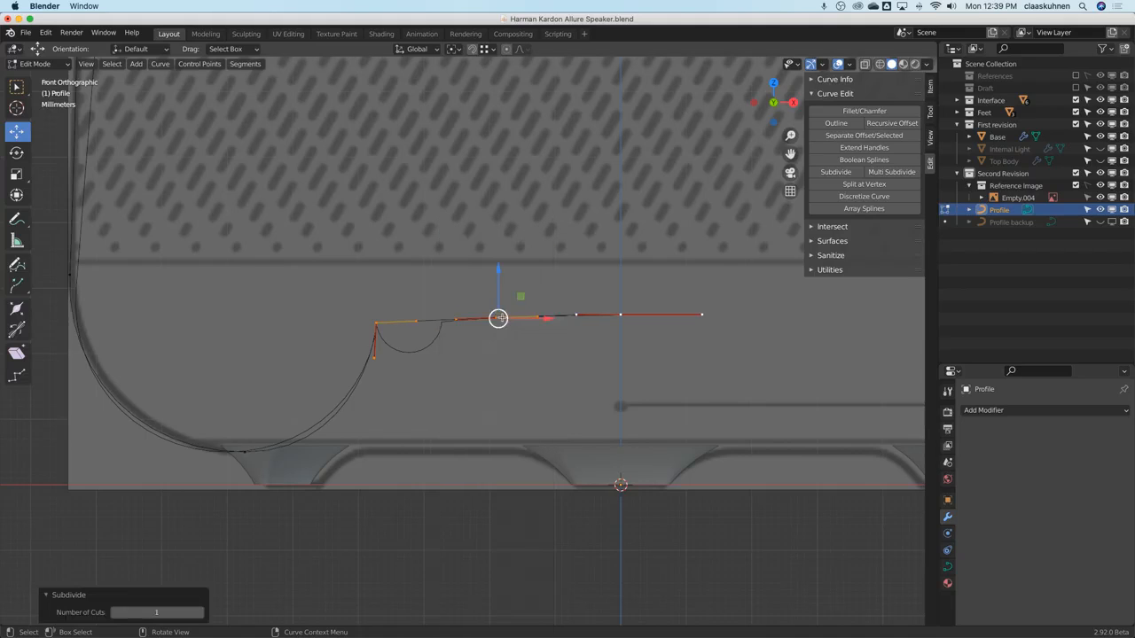
click(501, 333)
Lower the inner corner point slightly and move the new point onto the right end of the semicircular groove outline.
scroll(532, 350, up, 3)
scroll(547, 354, up, 2)
click(261, 324)
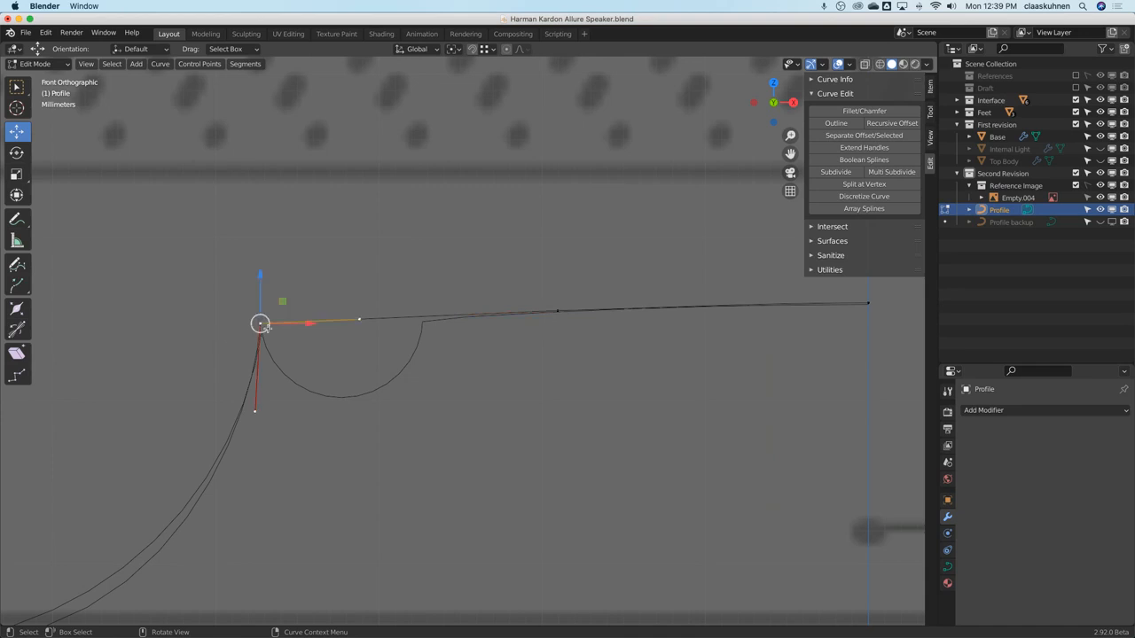
drag(261, 270, 262, 279)
click(559, 315)
key(g)
click(453, 329)
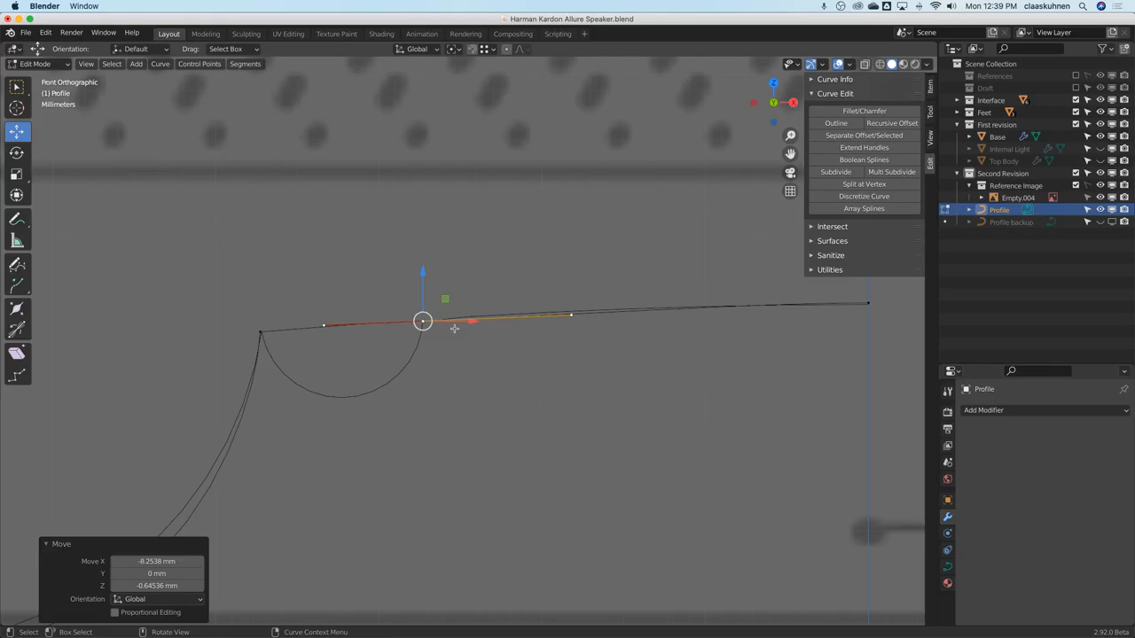
Adjust the right handle of the groove's right point so the line toward the centre follows the underlying outline.
key(ctrl+z)
key(g)
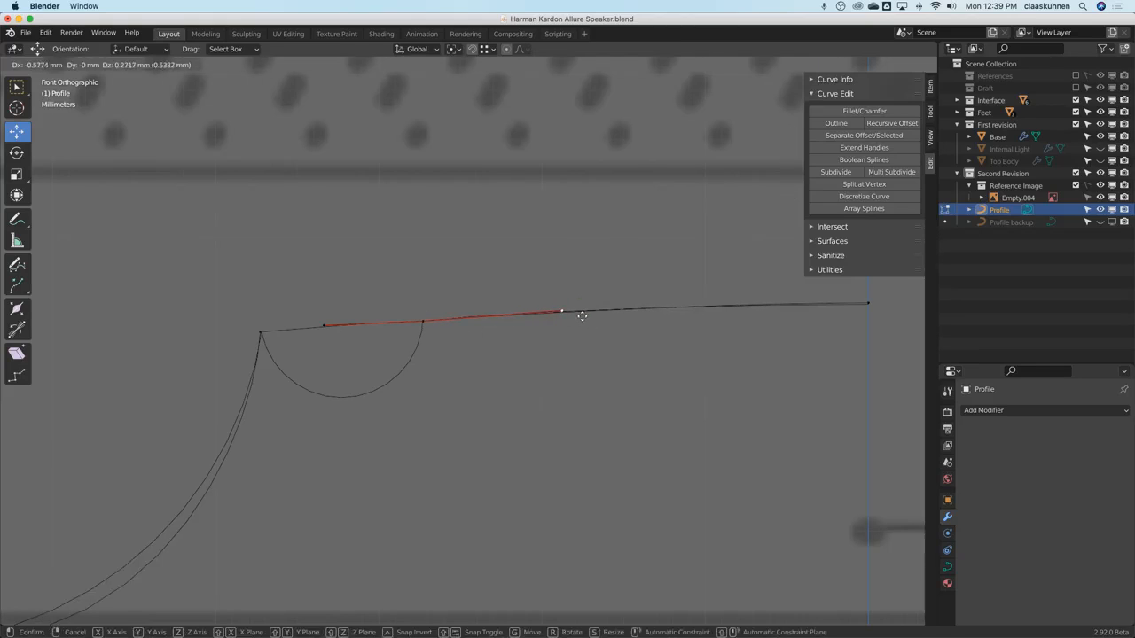
click(581, 317)
click(872, 305)
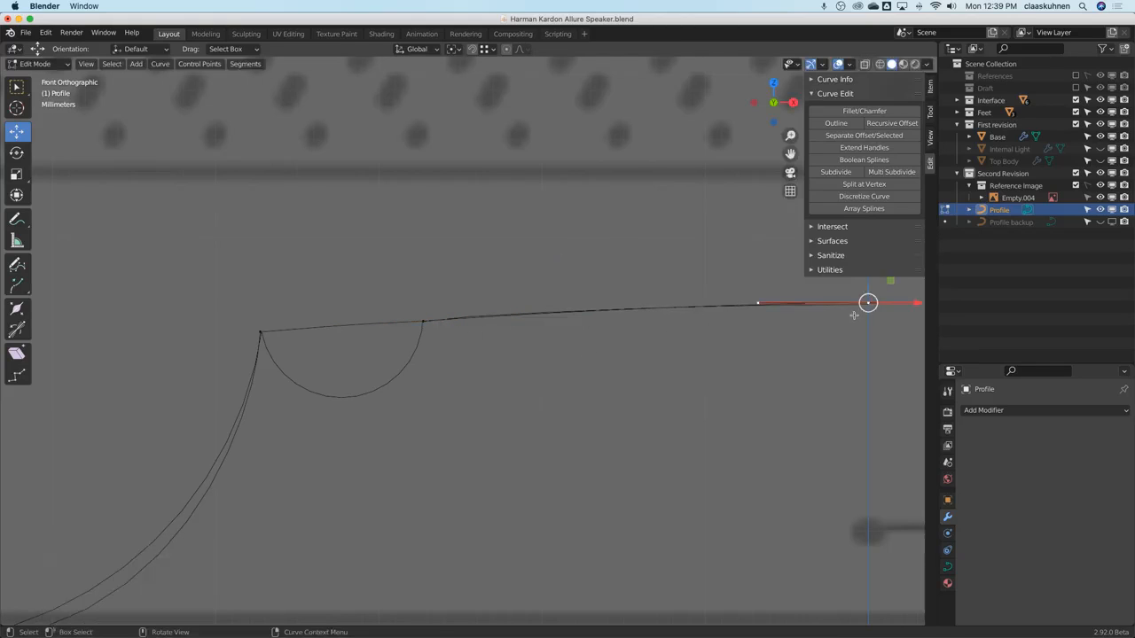
shift+middle_drag(846, 319, 780, 319)
Pull the inner handles of both groove endpoints downward so the segment between them dips along the semicircular outline.
click(359, 322)
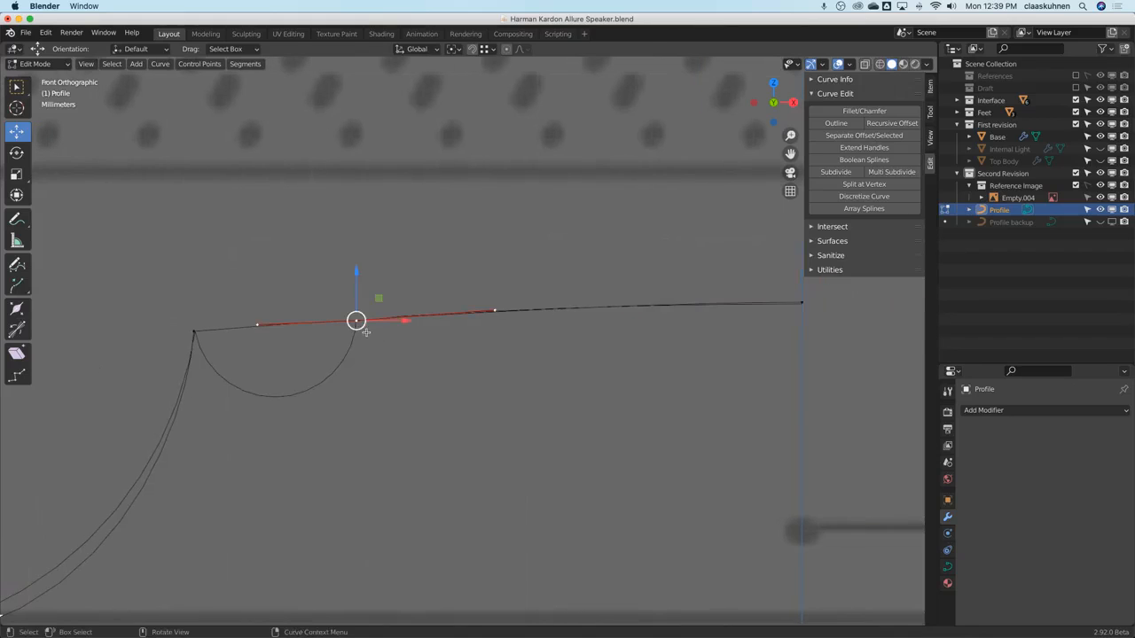
shift+click(204, 335)
key(g)
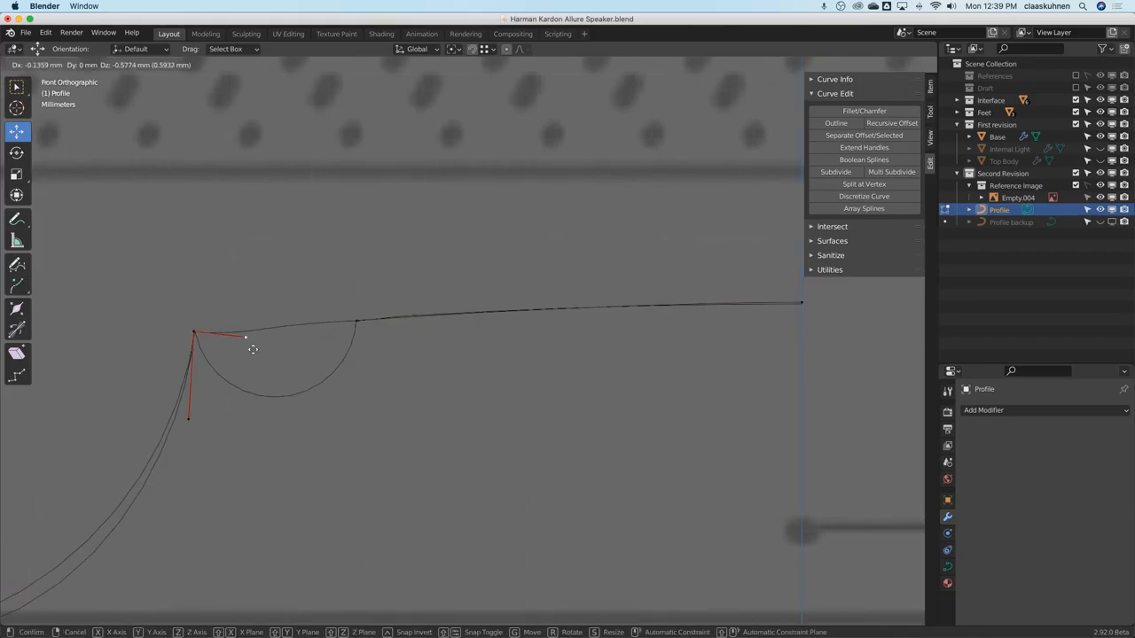
click(266, 469)
click(360, 322)
click(260, 323)
key(g)
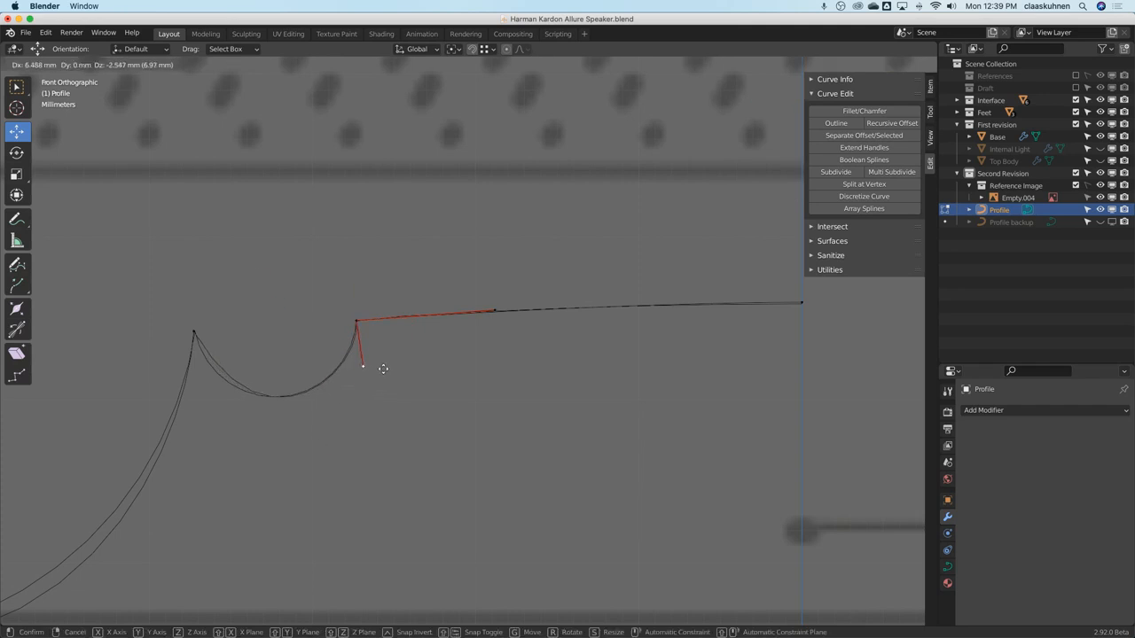
click(384, 368)
Reposition the inner handle of the groove's left point to match the left half of the semicircle.
click(194, 329)
click(352, 466)
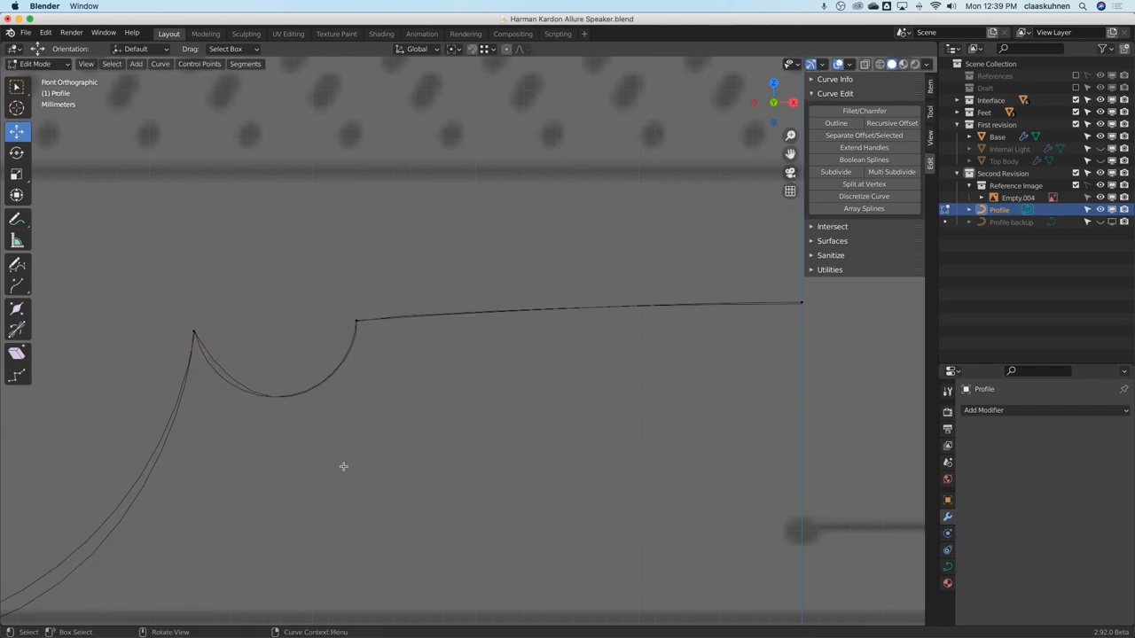
click(196, 331)
click(273, 457)
key(g)
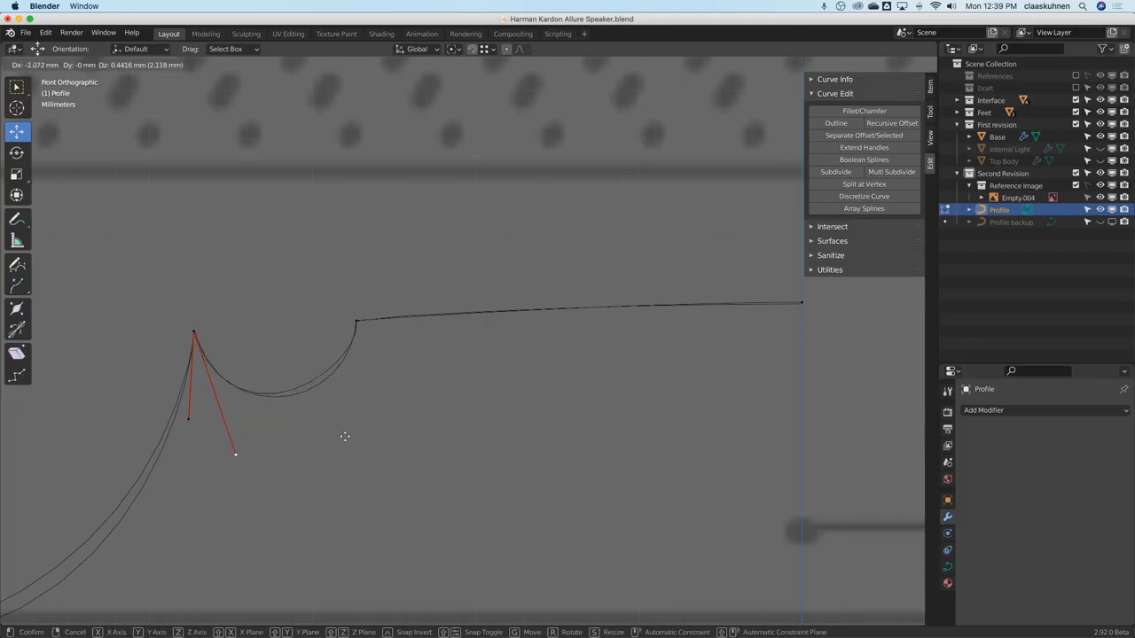
click(352, 445)
Fine-tune the right groove point's lower handle and raise the left point's inner handle about 0.58 mm to fit the semicircle.
click(357, 322)
click(363, 365)
key(g)
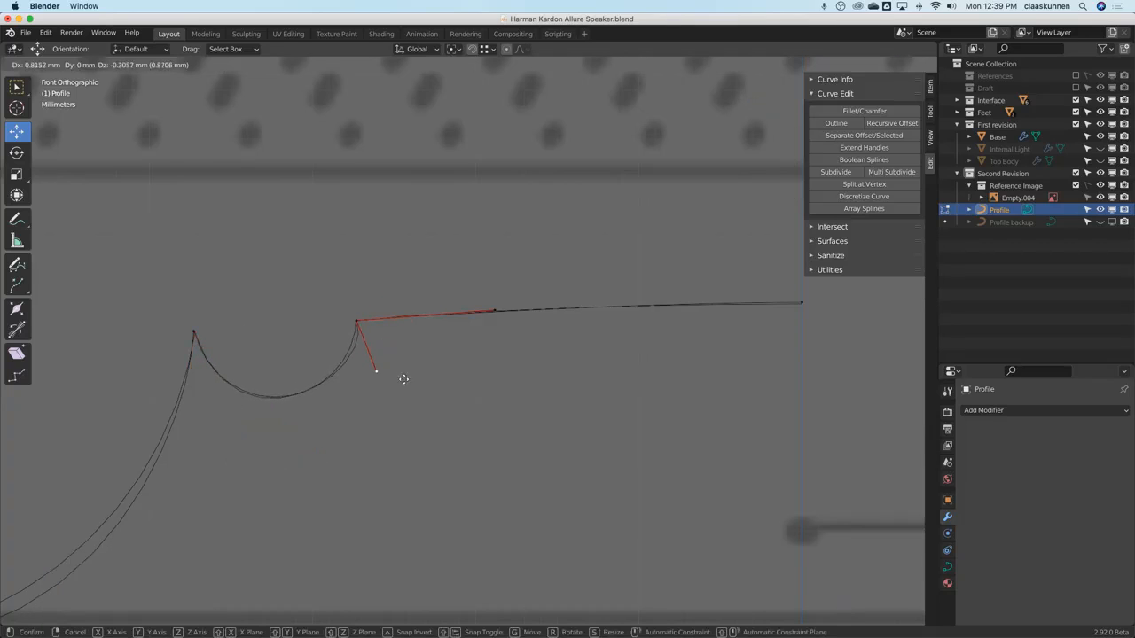
click(386, 387)
click(193, 332)
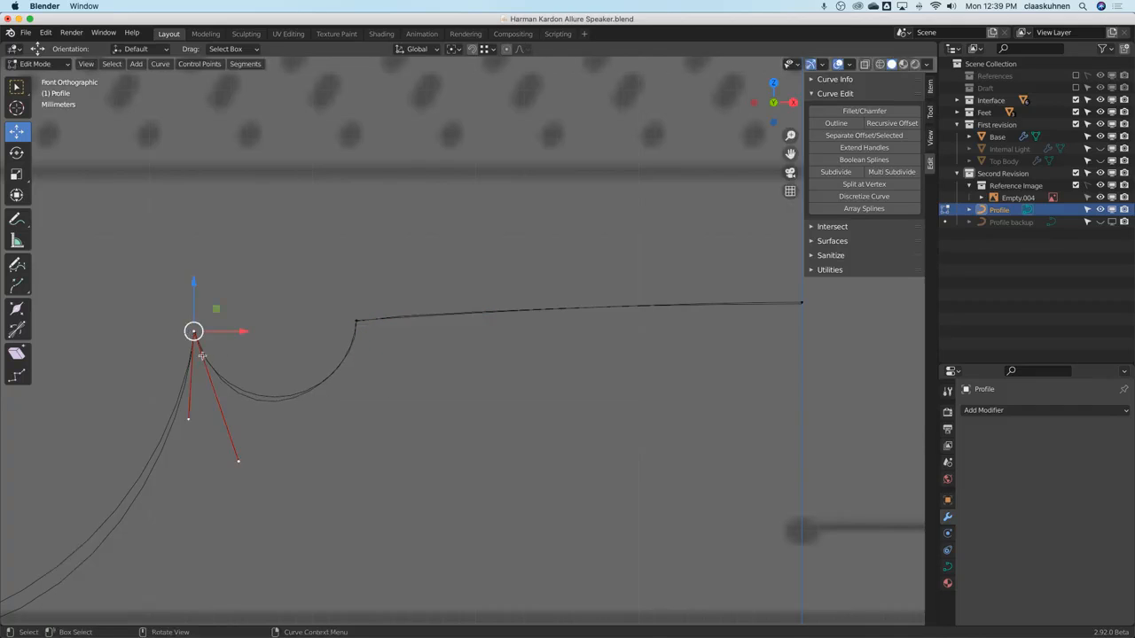
click(244, 452)
key(g)
click(241, 450)
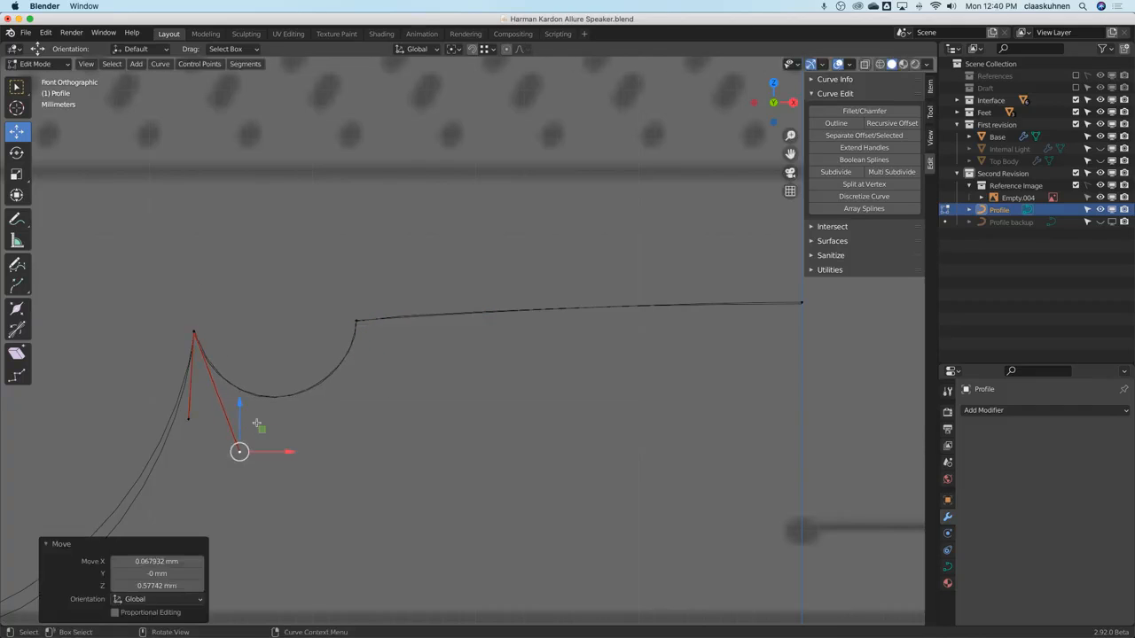
key(Tab)
Try to raise the profile's outer side point above the bottom corner to the seam line below the grille.
scroll(402, 328, down, 4)
scroll(401, 328, down, 8)
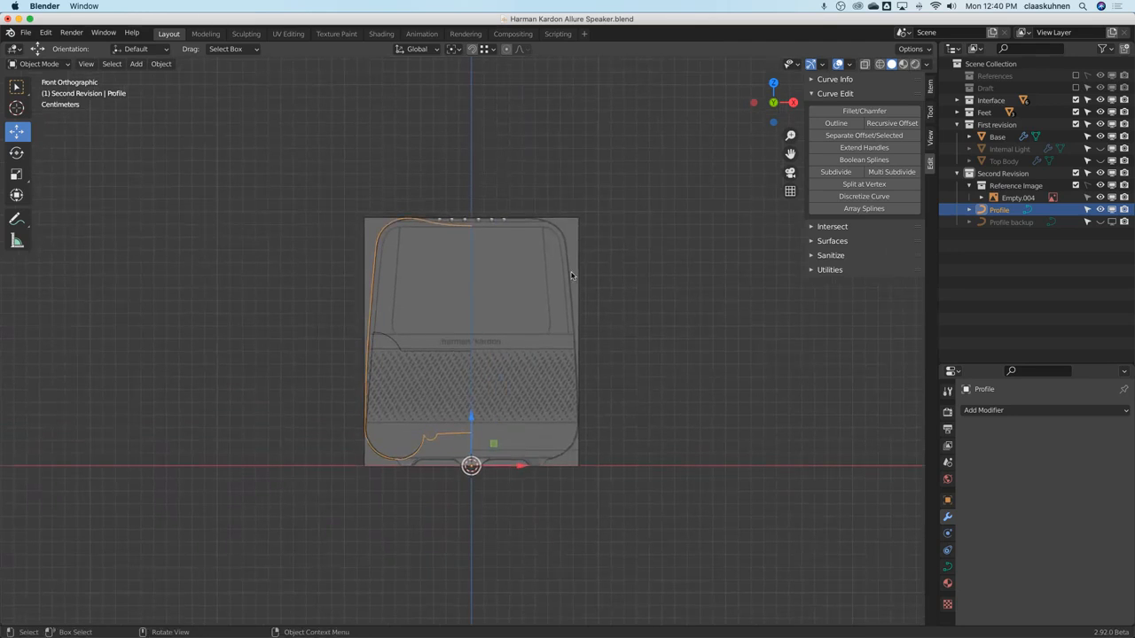
scroll(461, 421, up, 5)
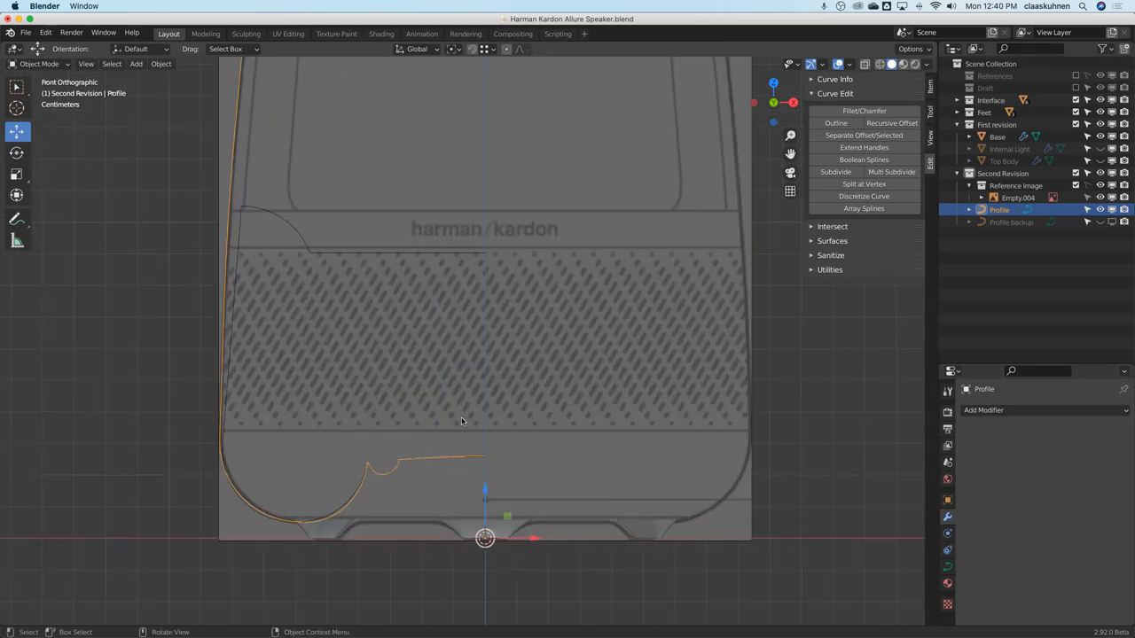
shift+middle_drag(286, 421, 436, 313)
key(Tab)
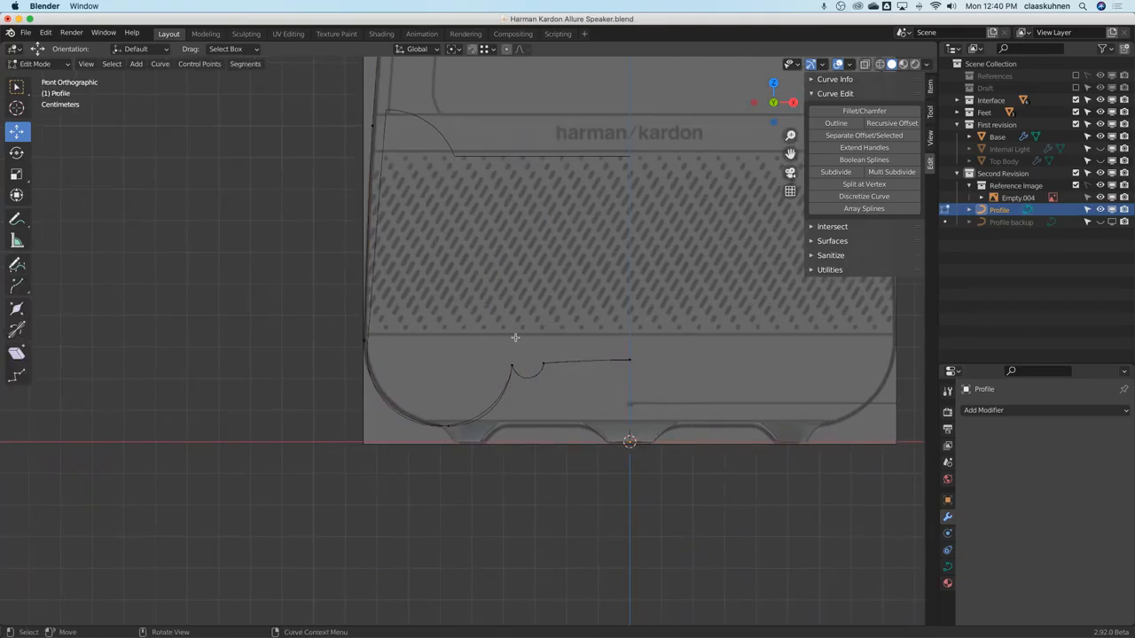
click(359, 339)
click(365, 390)
scroll(368, 339, up, 2)
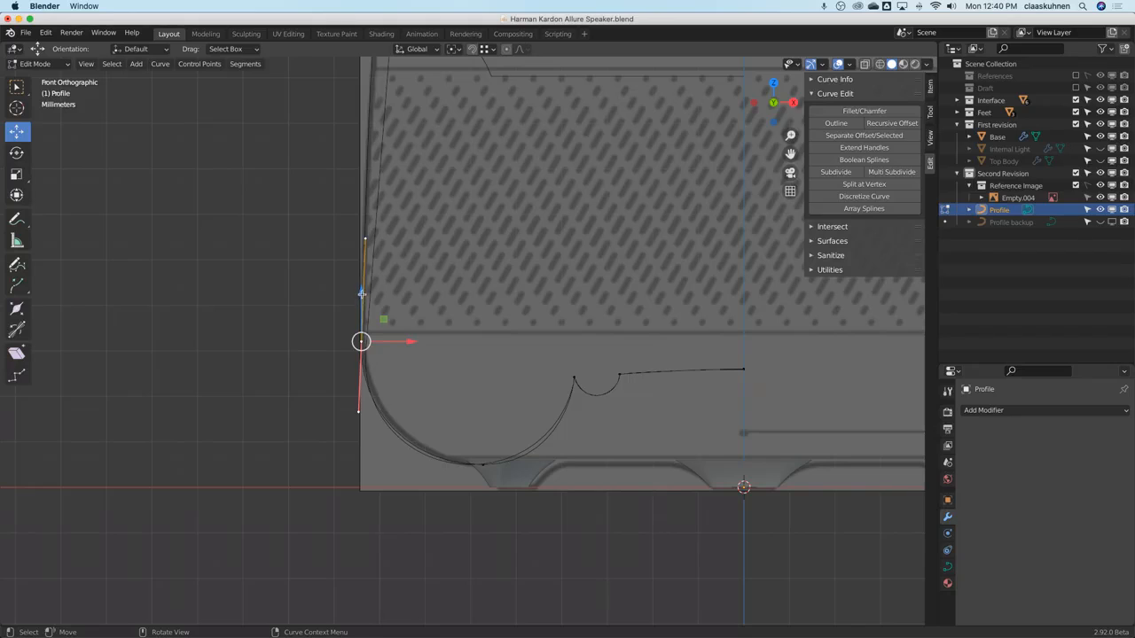
key(g)
click(361, 285)
click(359, 410)
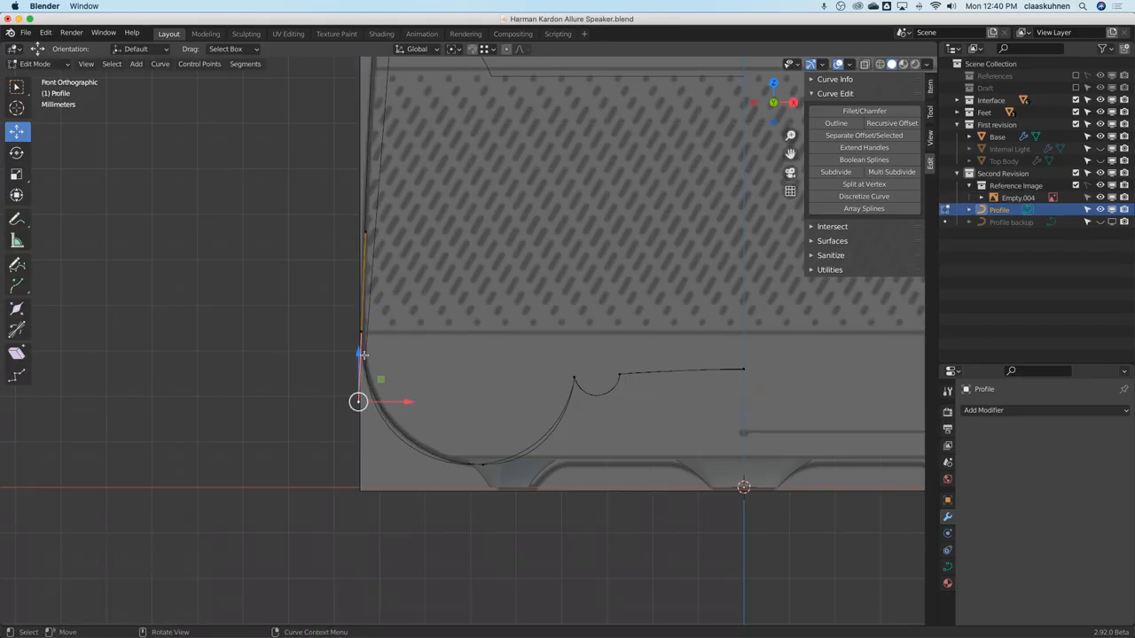
key(super+z)
key(super+z)
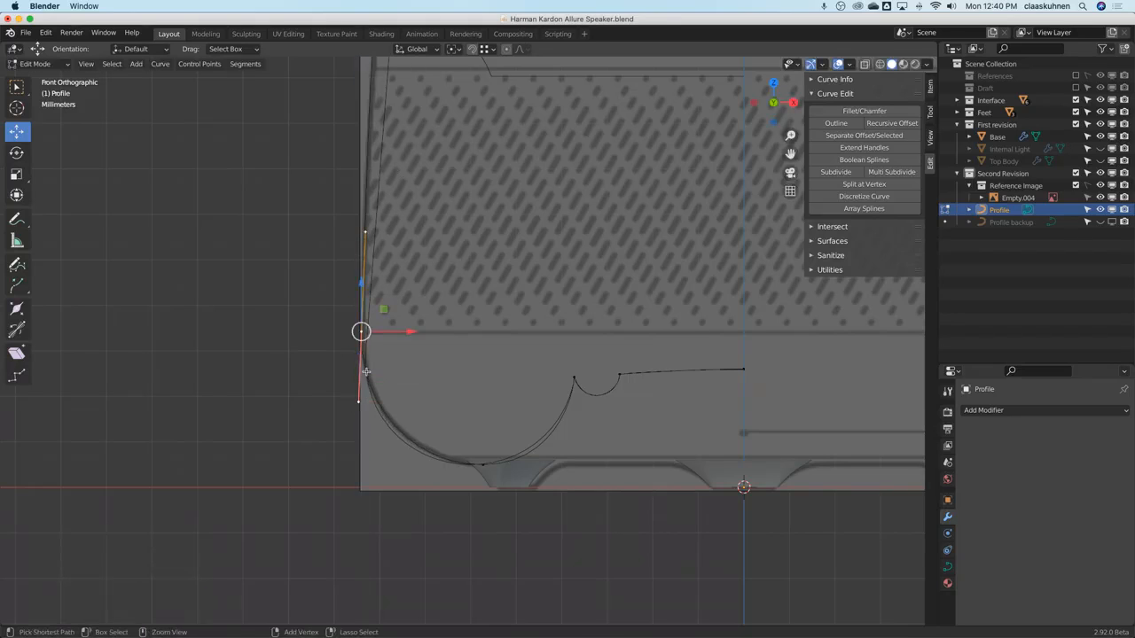
Switch the transform orientation to Normal, slide the outer side point up to the seam line, and lengthen its lower handle.
click(411, 52)
click(405, 113)
drag(358, 390, 360, 379)
click(359, 403)
drag(357, 441, 355, 461)
key(Tab)
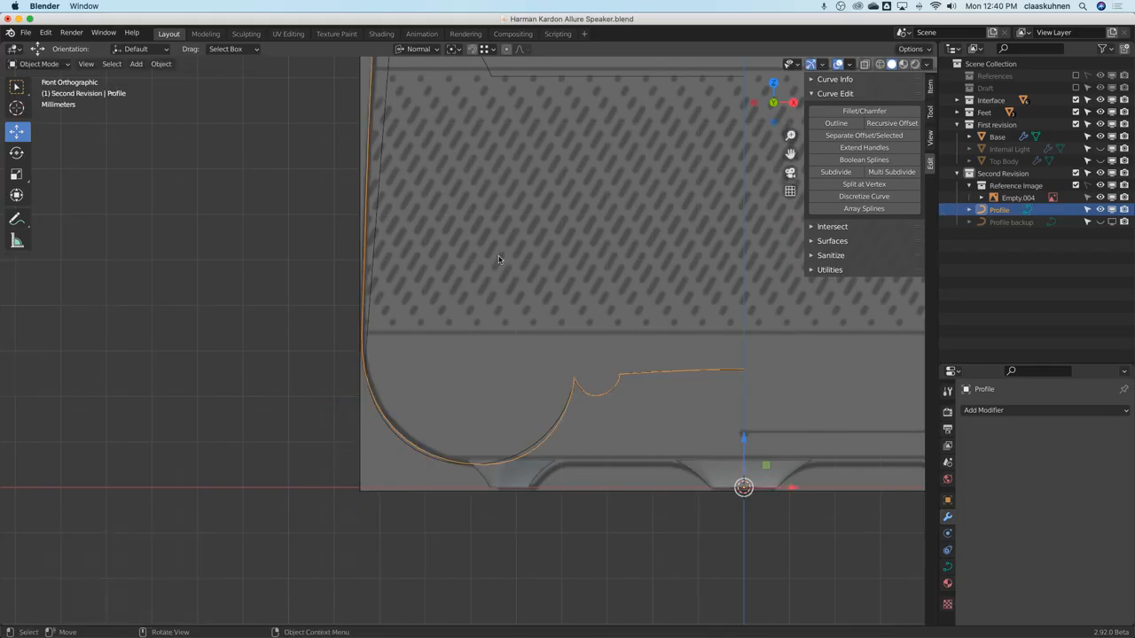
Hide the First revision collection in the viewport to leave only the profile over the reference image.
scroll(500, 261, down, 3)
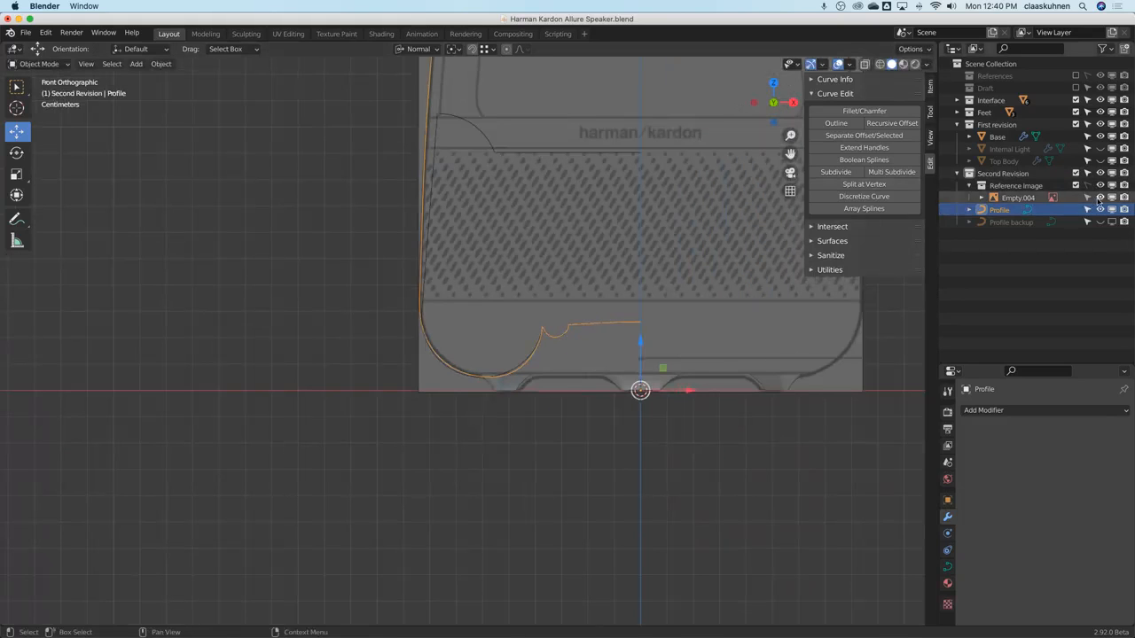
click(1099, 124)
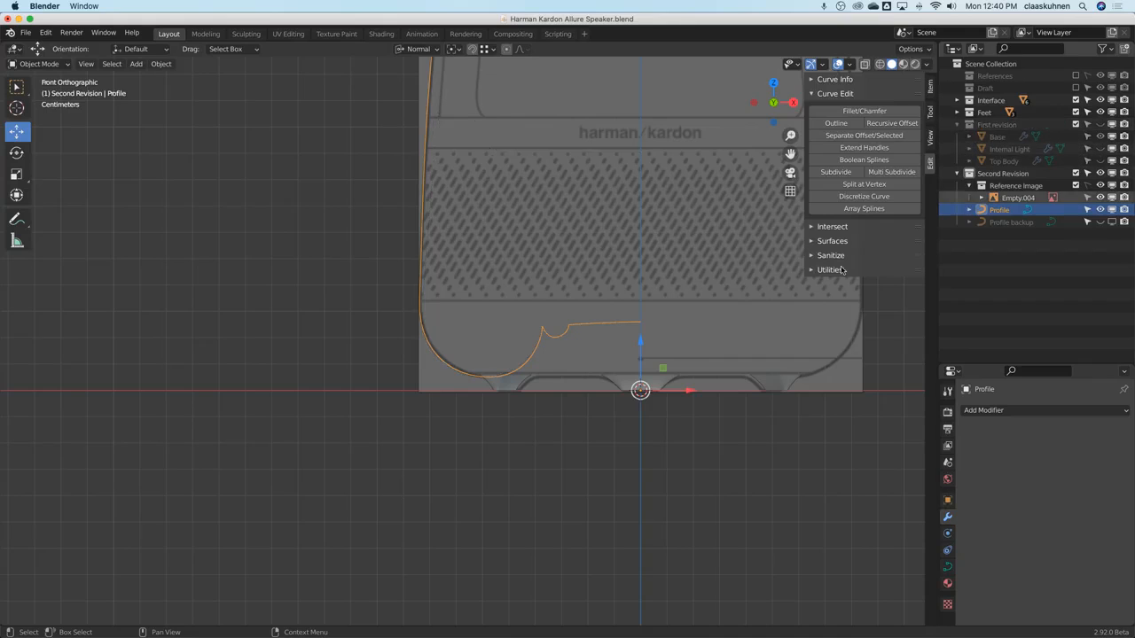
scroll(602, 302, up, 3)
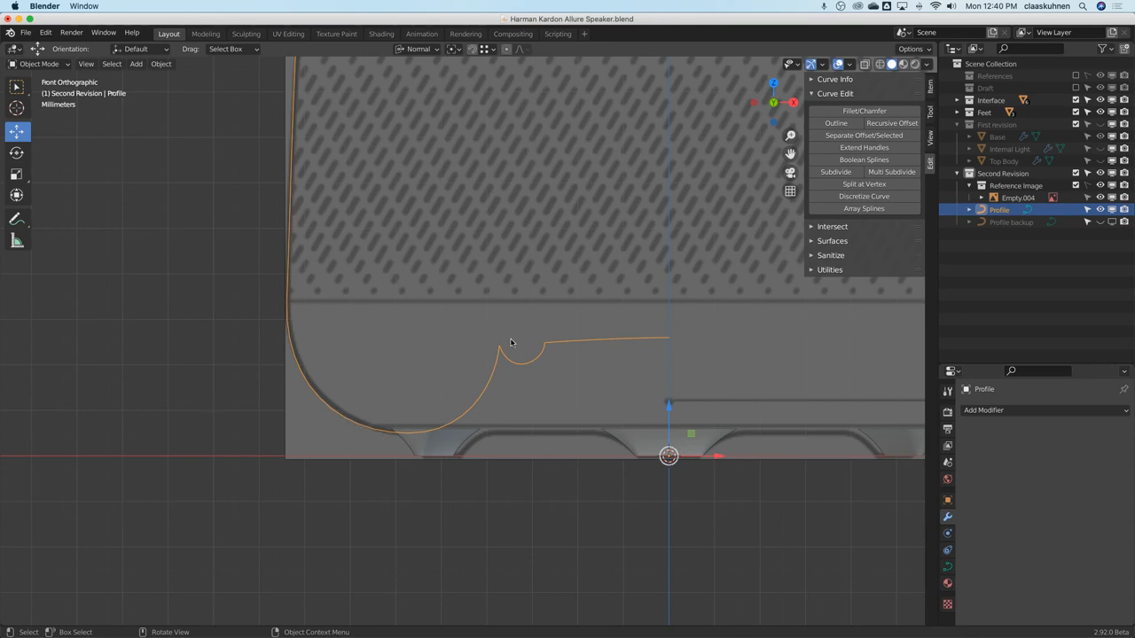
Shift the profile's lowest point slightly toward the outer wall and raise it about 1.3 mm.
key(Tab)
click(414, 433)
drag(457, 433, 443, 435)
click(285, 299)
shift+click(496, 347)
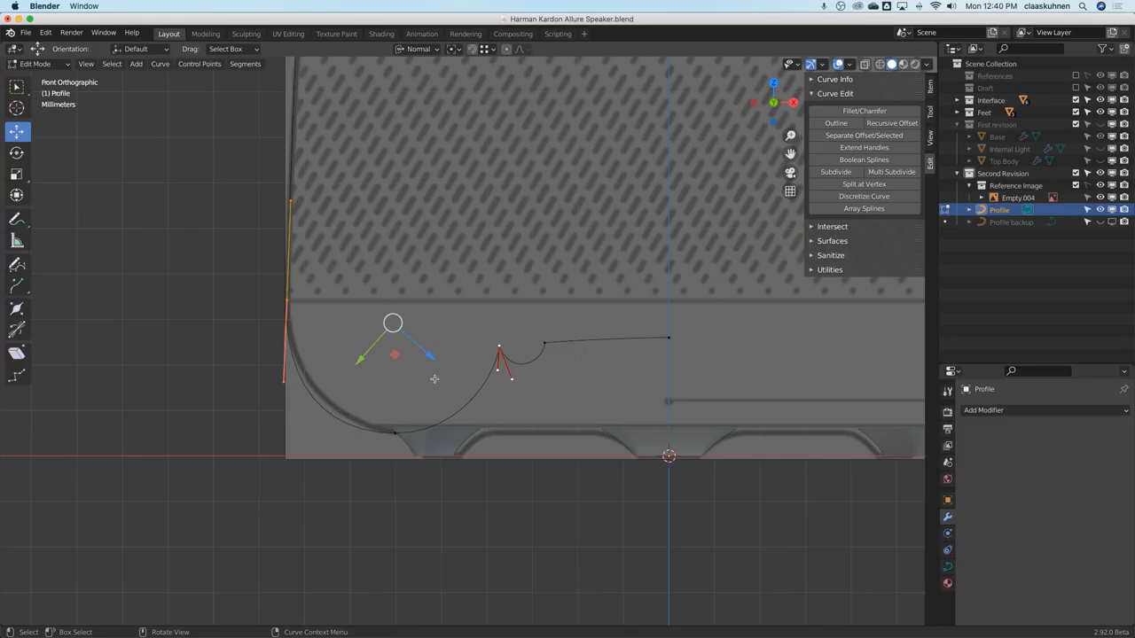
click(398, 431)
drag(395, 483, 396, 473)
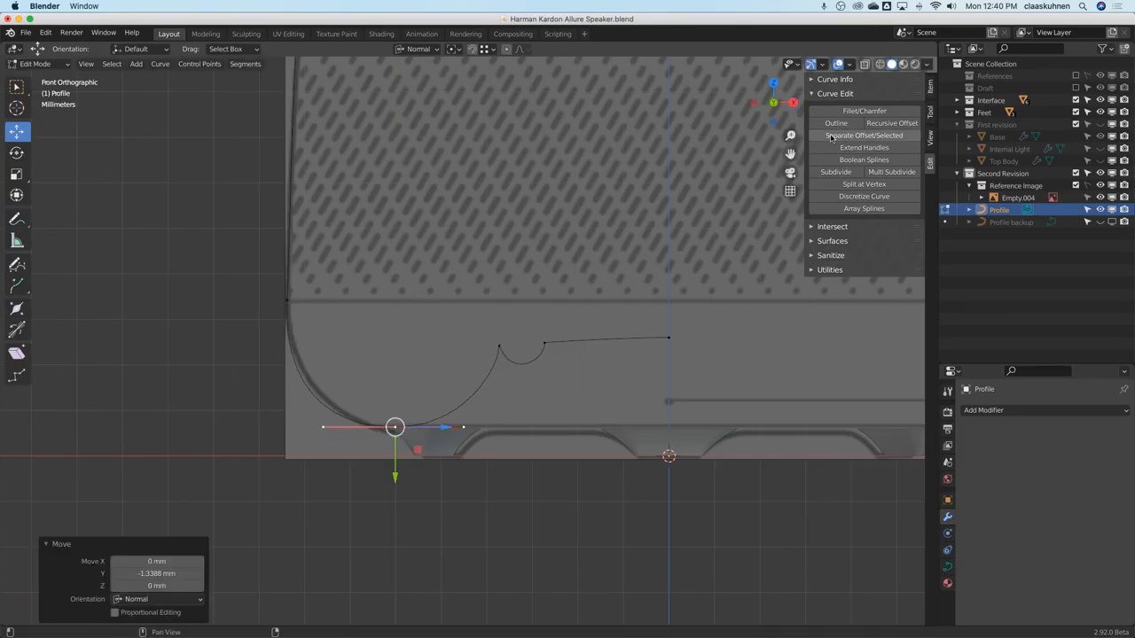
Set the lowest control point's Z coordinate to 5 mm.
click(812, 80)
click(929, 87)
click(851, 131)
text(5)
key(Return)
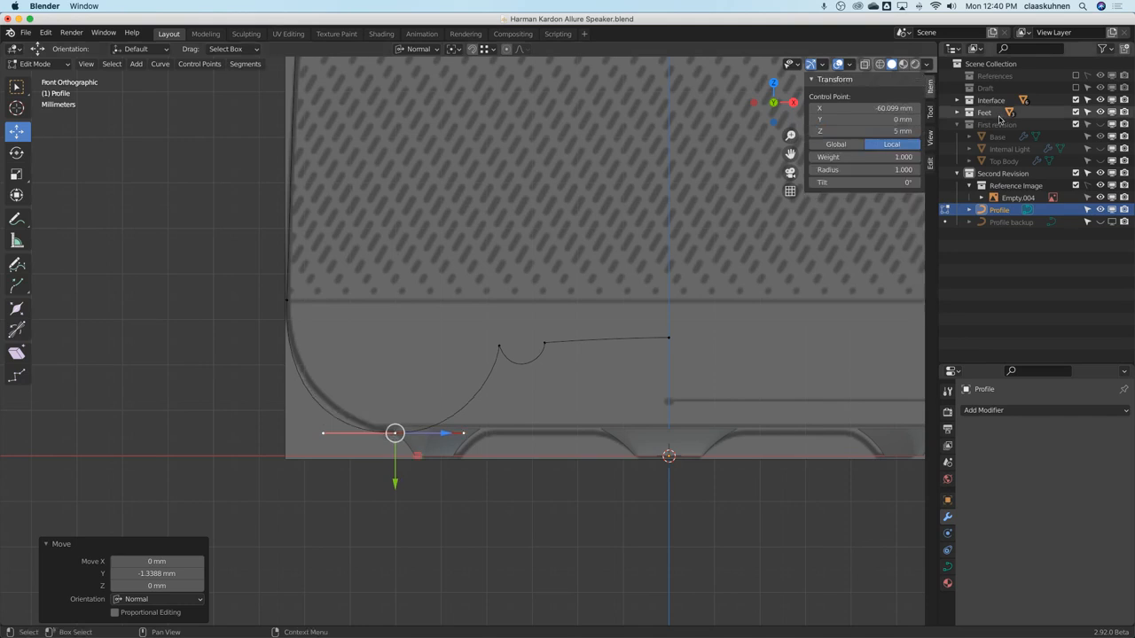
Scale the lowest point's handles by about 0.755 and again by about 1.069 to fit the reference corner, leaving Edit Mode.
key(s)
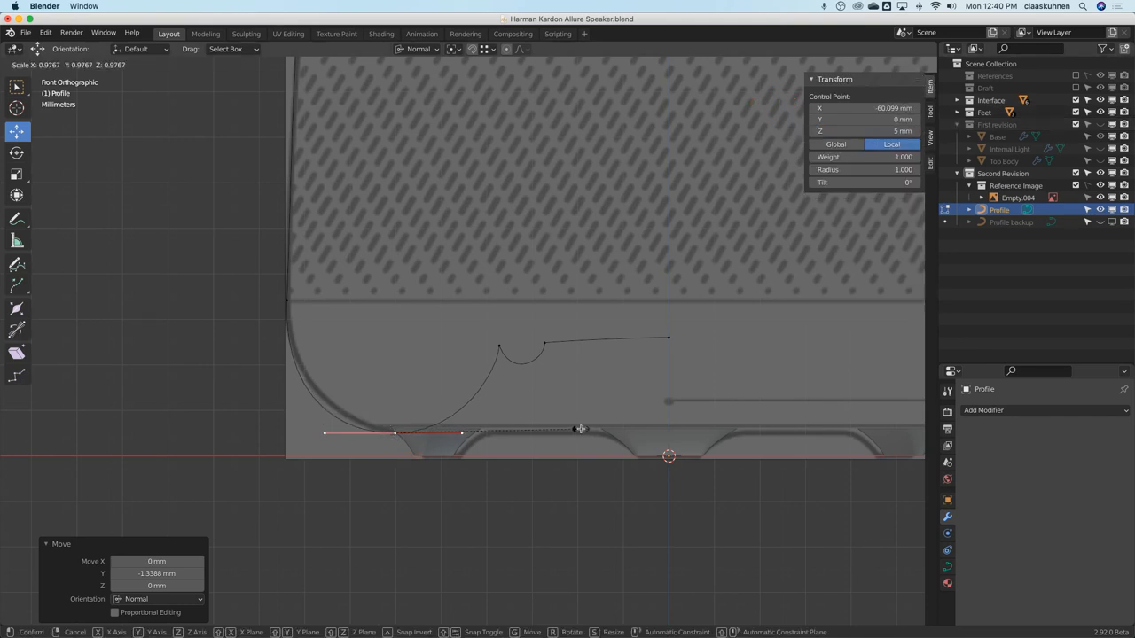
click(534, 433)
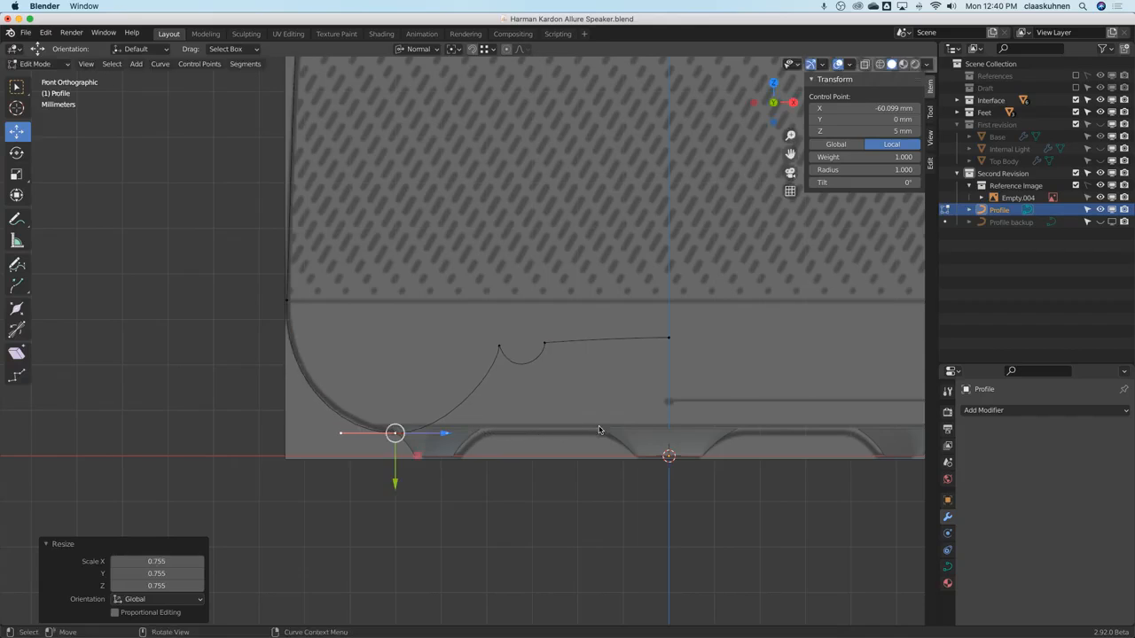
key(Tab)
key(Tab)
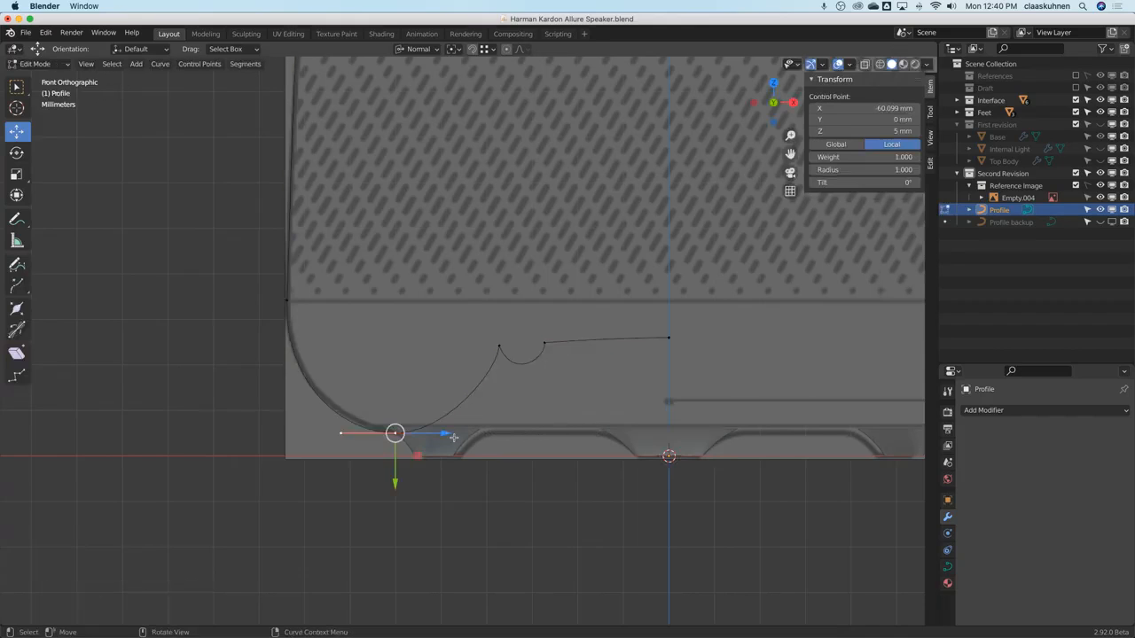
key(s)
click(450, 455)
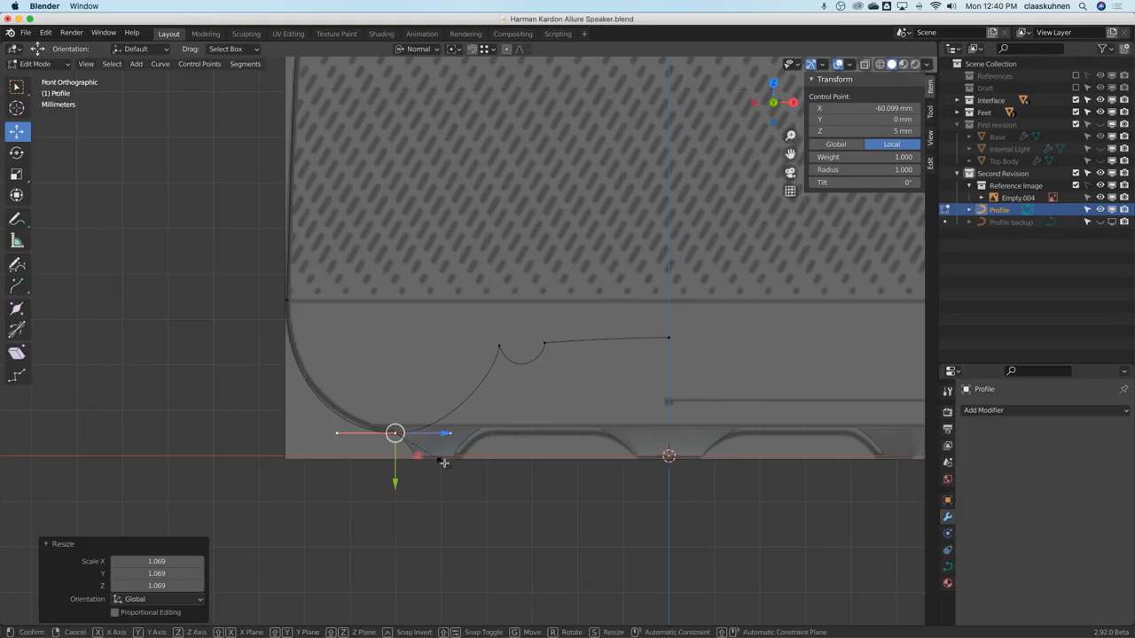
key(Tab)
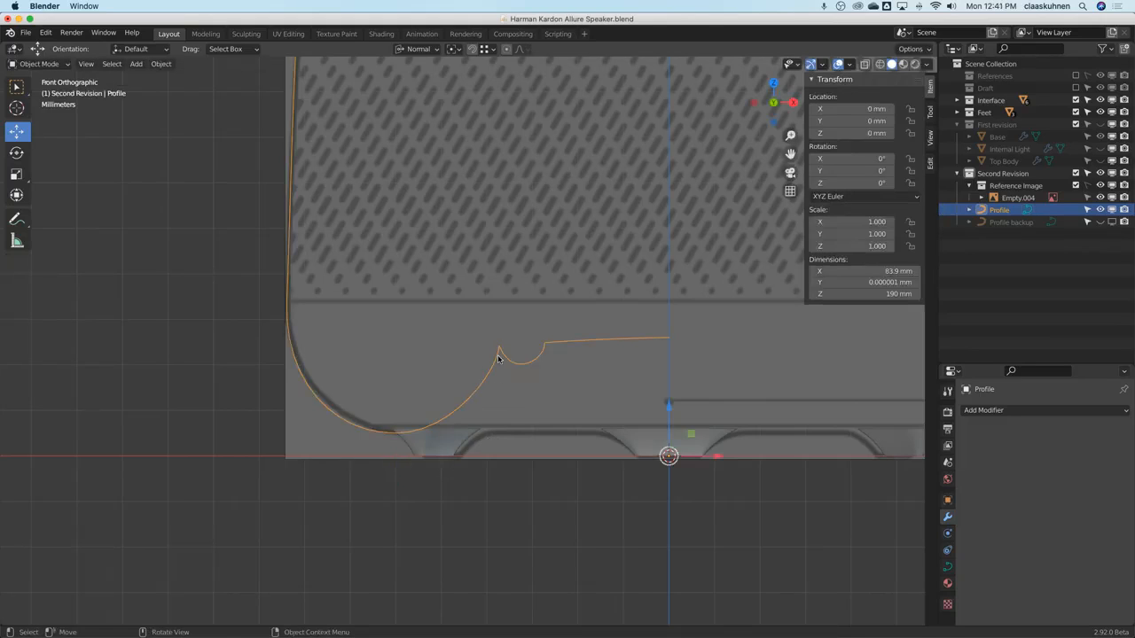
key(Tab)
drag(501, 345, 495, 390)
key(Tab)
Add a mesh circle with 64 vertices as a fitting guide for the profile's rounded corner.
key(shift+a)
mouse_move(407, 366)
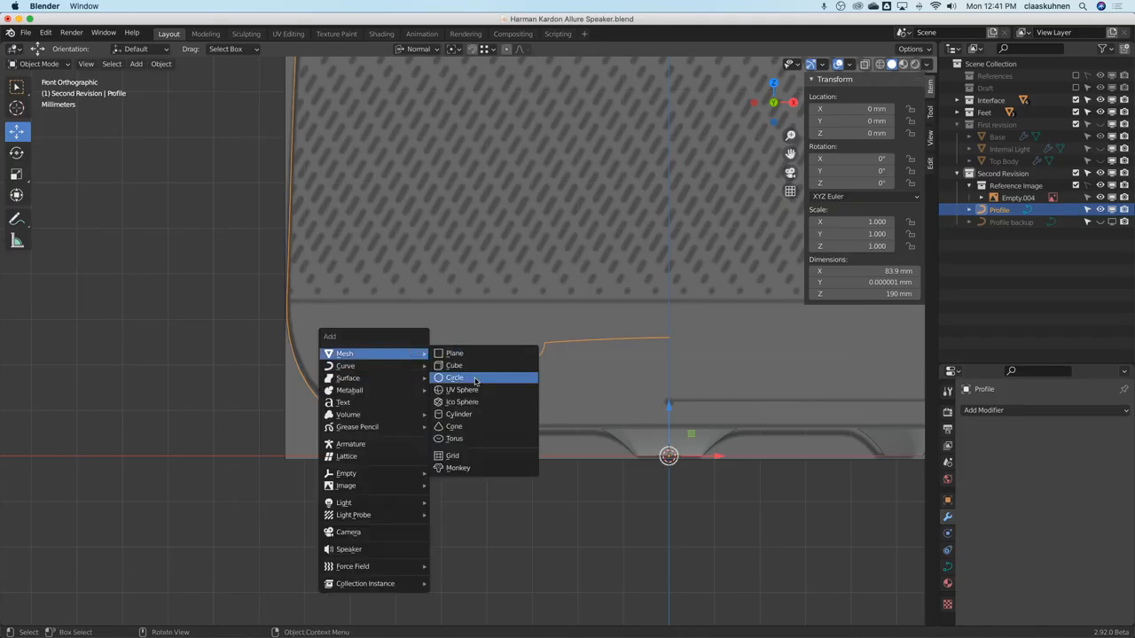
click(474, 379)
click(165, 485)
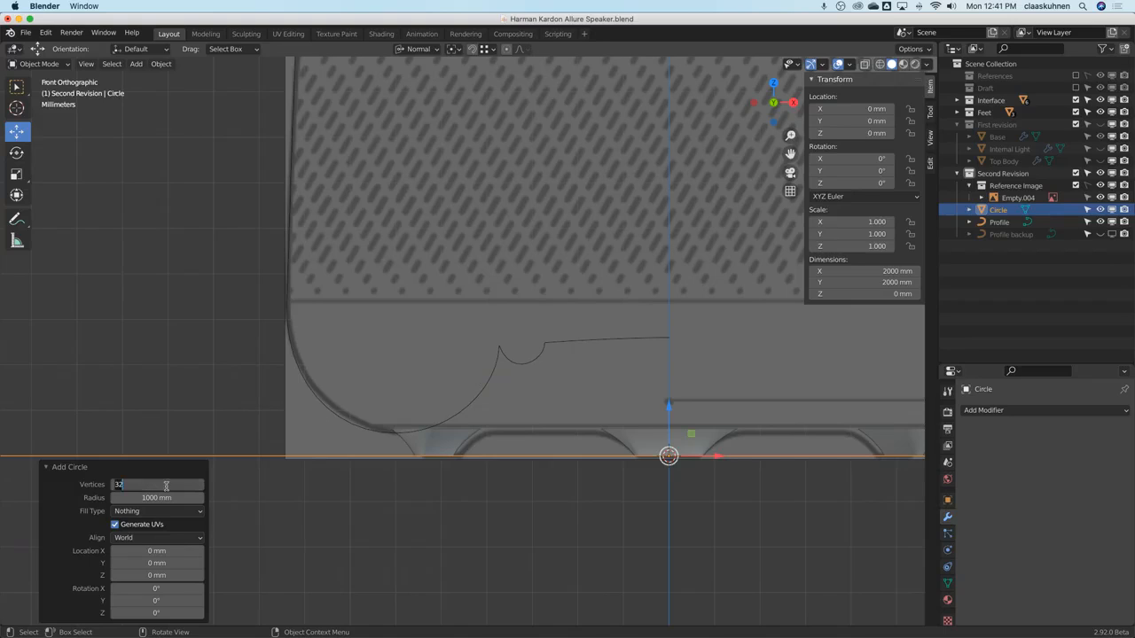
text(64)
key(Return)
Scale the circle down to about 61.7 mm in diameter and rotate it 90° about X to face the front view.
key(s)
click(578, 494)
key(s)
click(580, 491)
key(s)
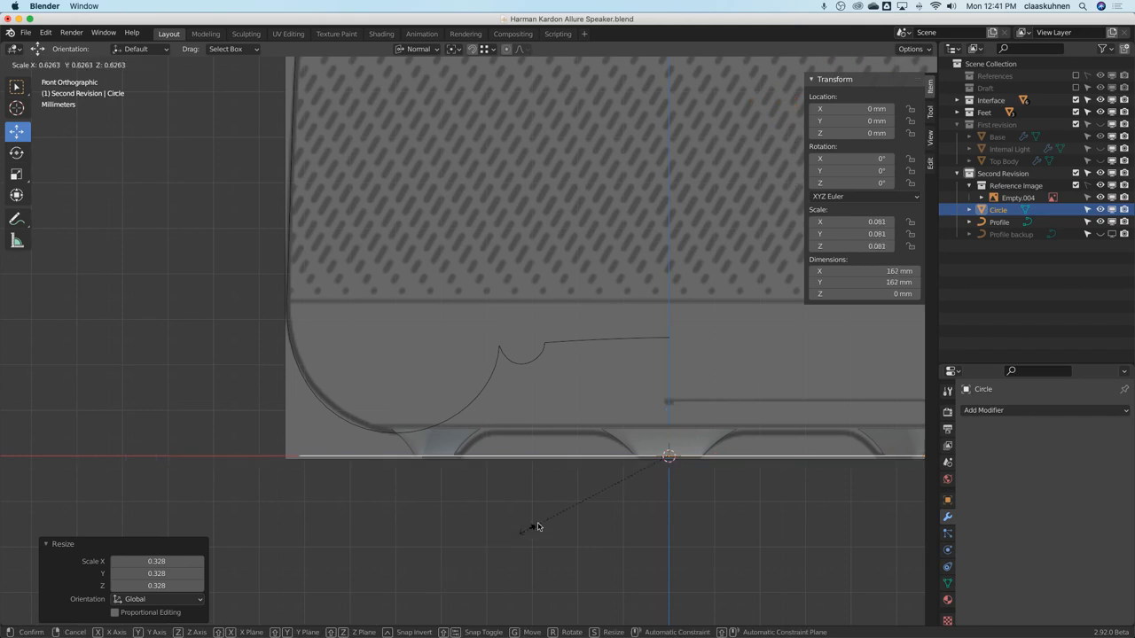
click(613, 483)
text(rx9)
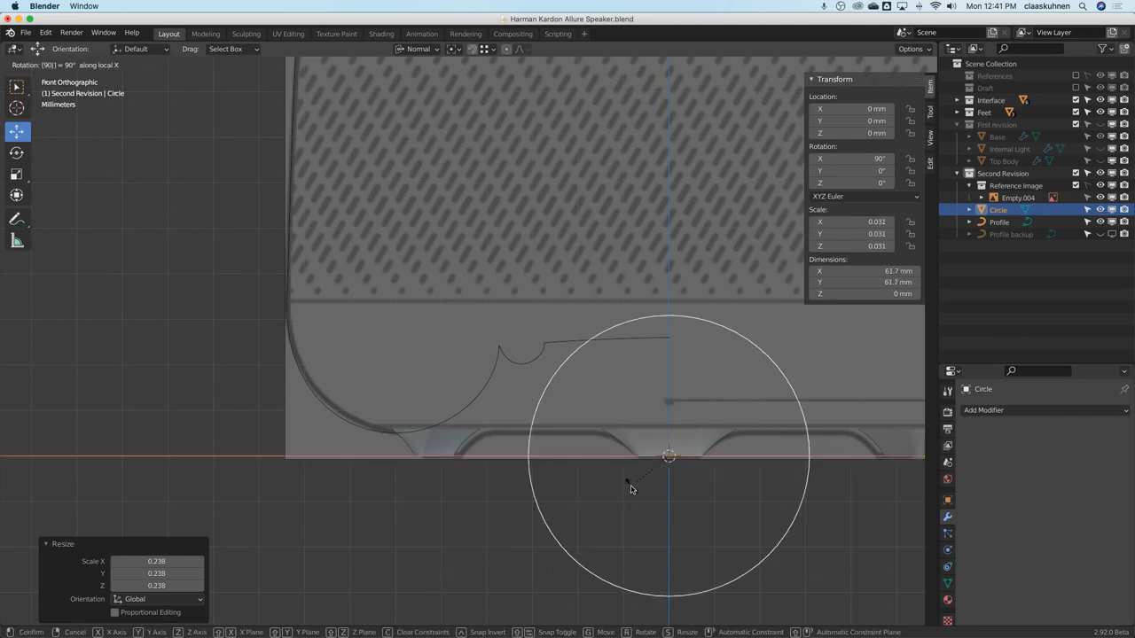
text(0)
key(Return)
Fit the circle to the profile's rounded bottom corner at about 47.1 mm in diameter, centred near X -59.8 mm, Z 28.5 mm.
key(g)
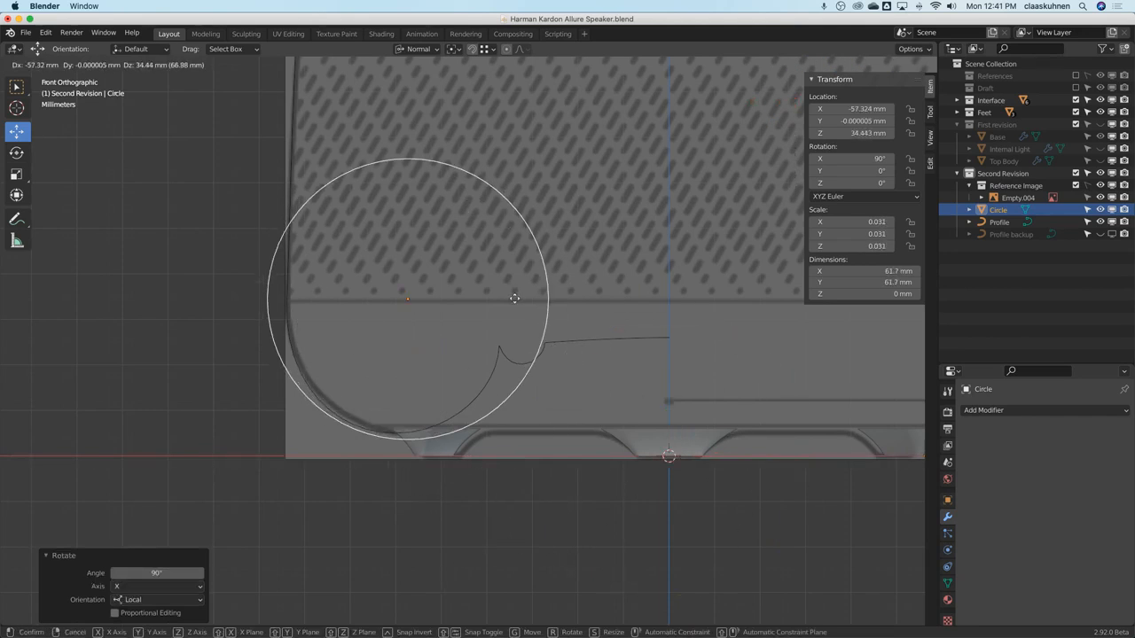
click(509, 316)
key(s)
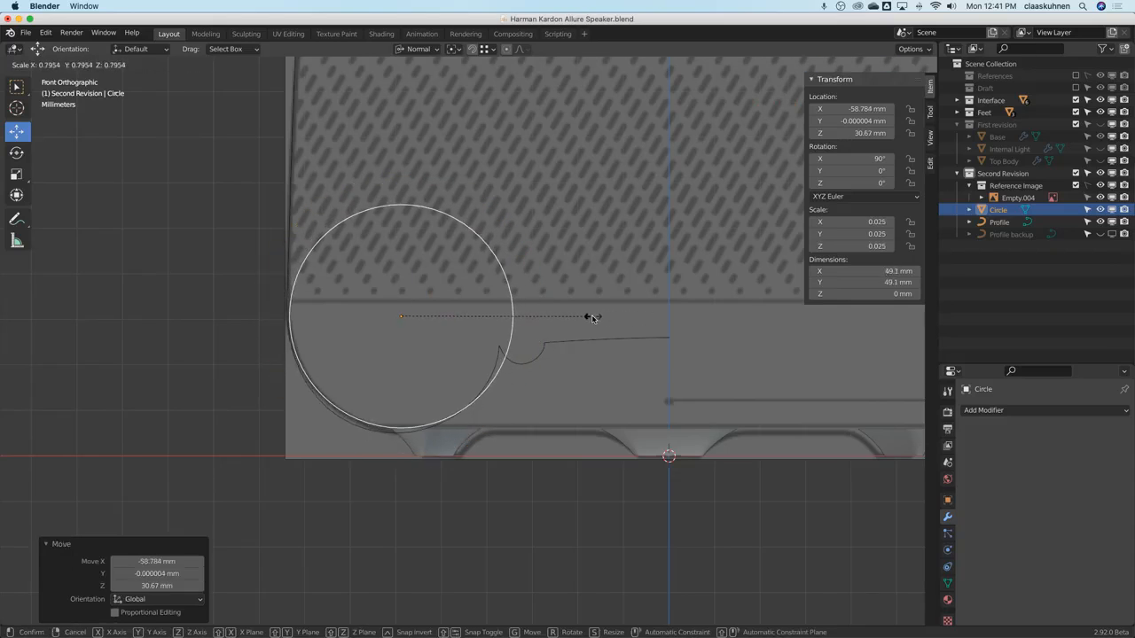
click(588, 316)
key(g)
click(576, 317)
key(s)
click(570, 319)
key(g)
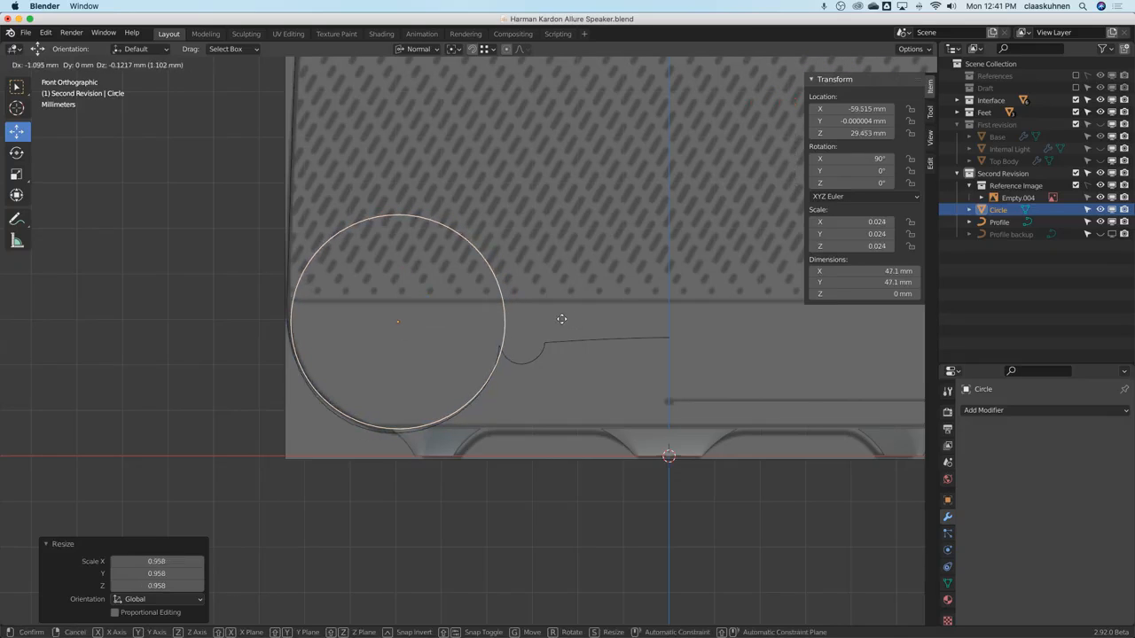
click(560, 322)
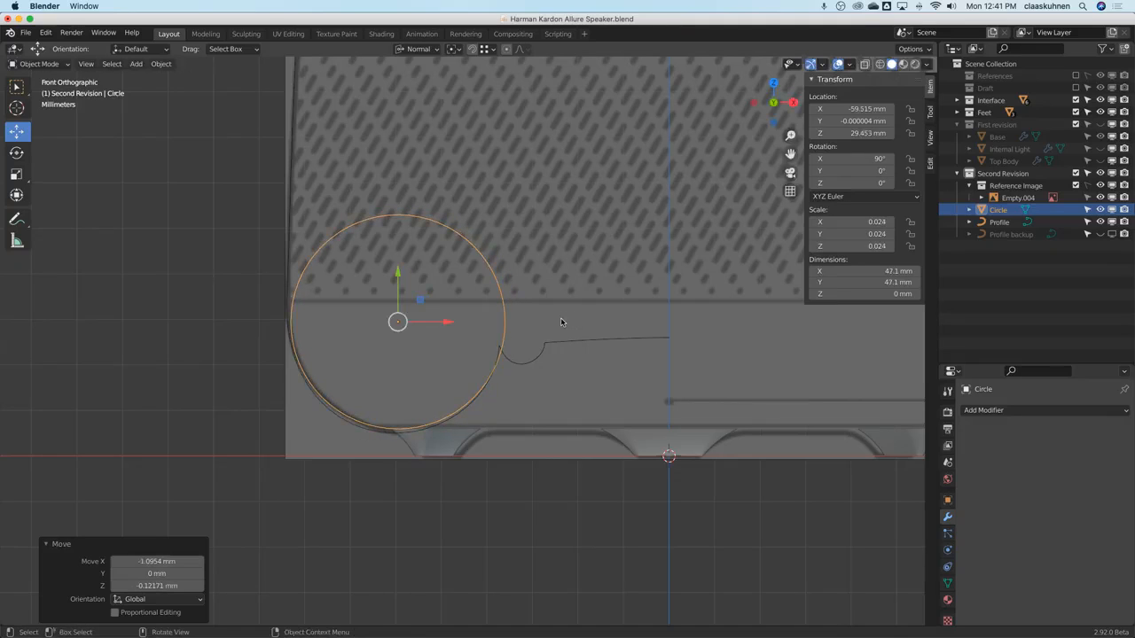
key(g)
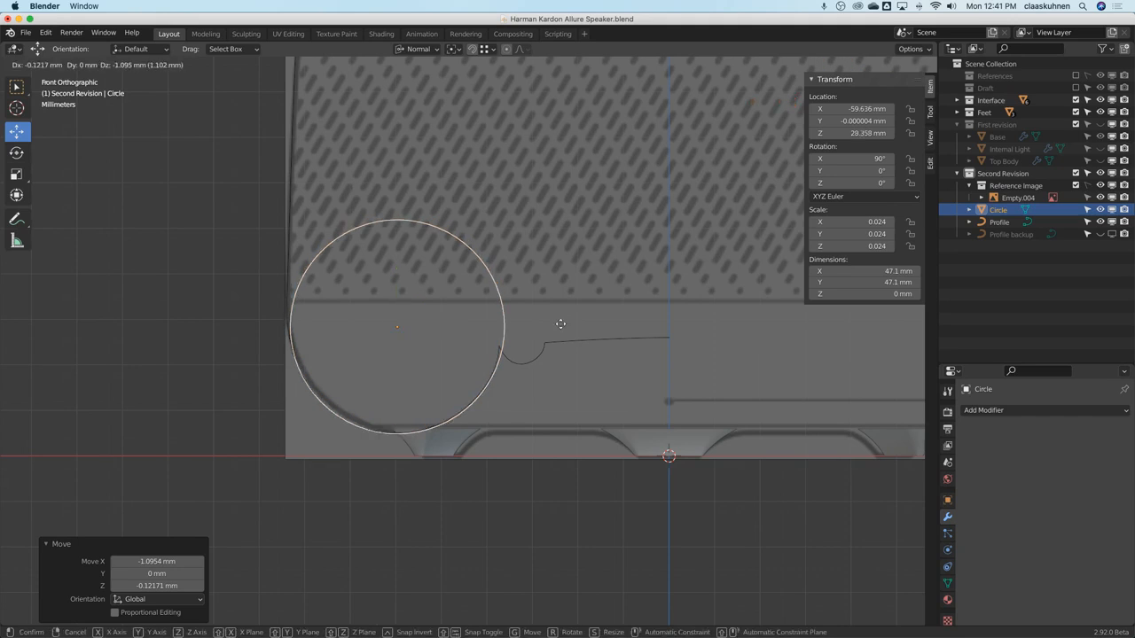
click(560, 322)
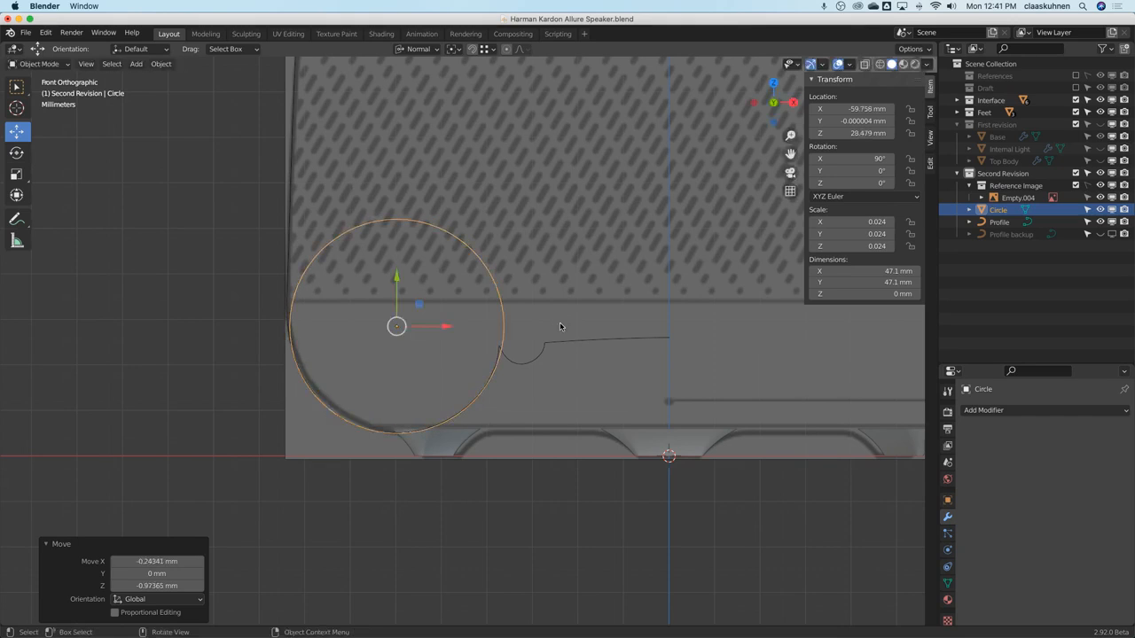
Move the profile's sharp point between the corner and the groove about 0.7 mm along global X toward the guide circle.
scroll(531, 323, up, 4)
scroll(509, 325, up, 1)
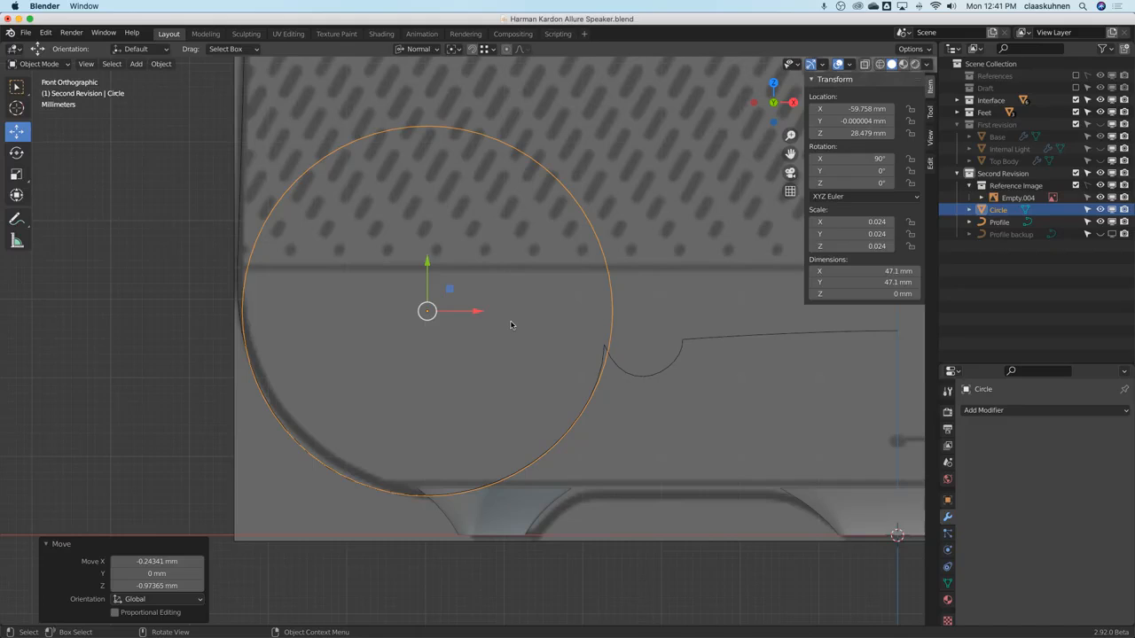
key(Tab)
click(609, 346)
click(423, 50)
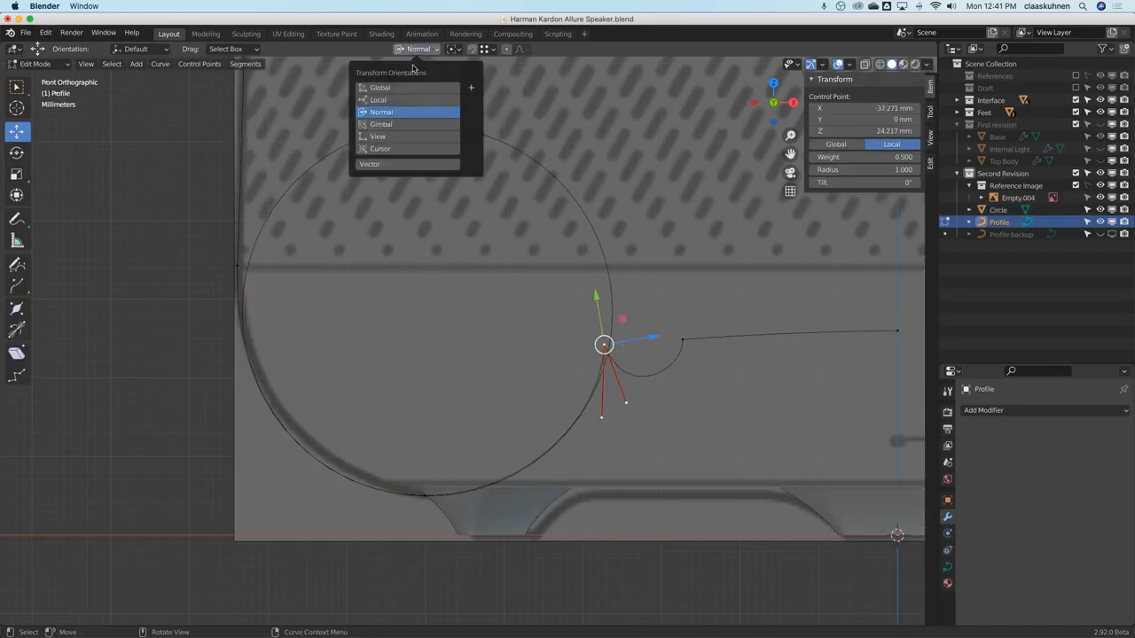
click(403, 89)
drag(644, 344, 651, 344)
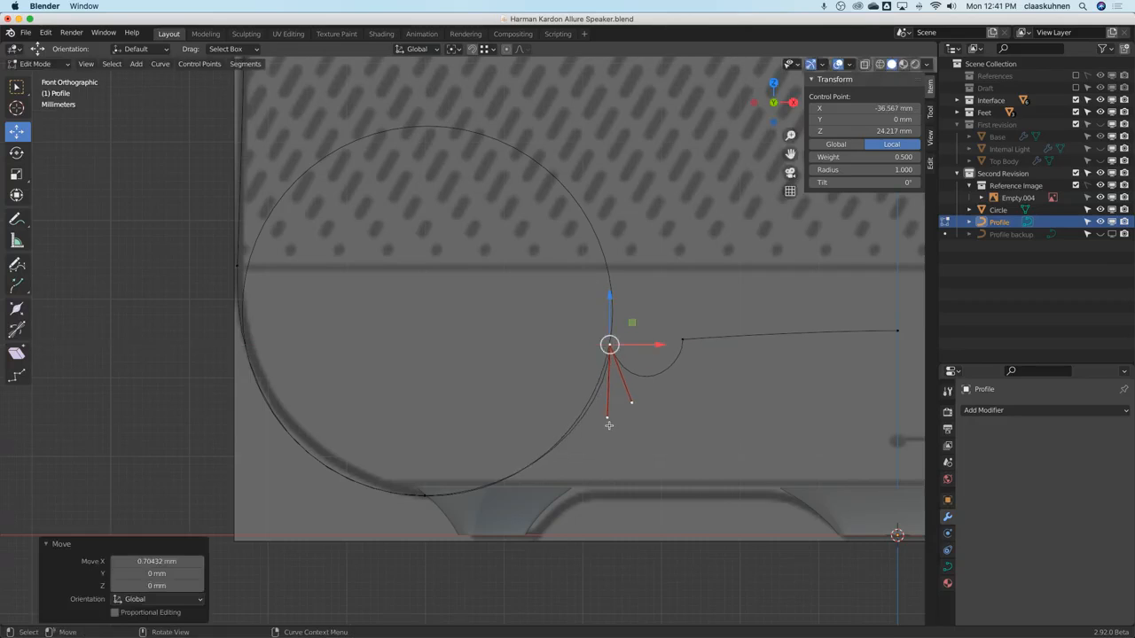
Move the sharp point's corner-side handle about -1 mm in X and -0.35 mm in Z to follow the guide circle, leaving Edit Mode.
key(h)
key(ctrl+z)
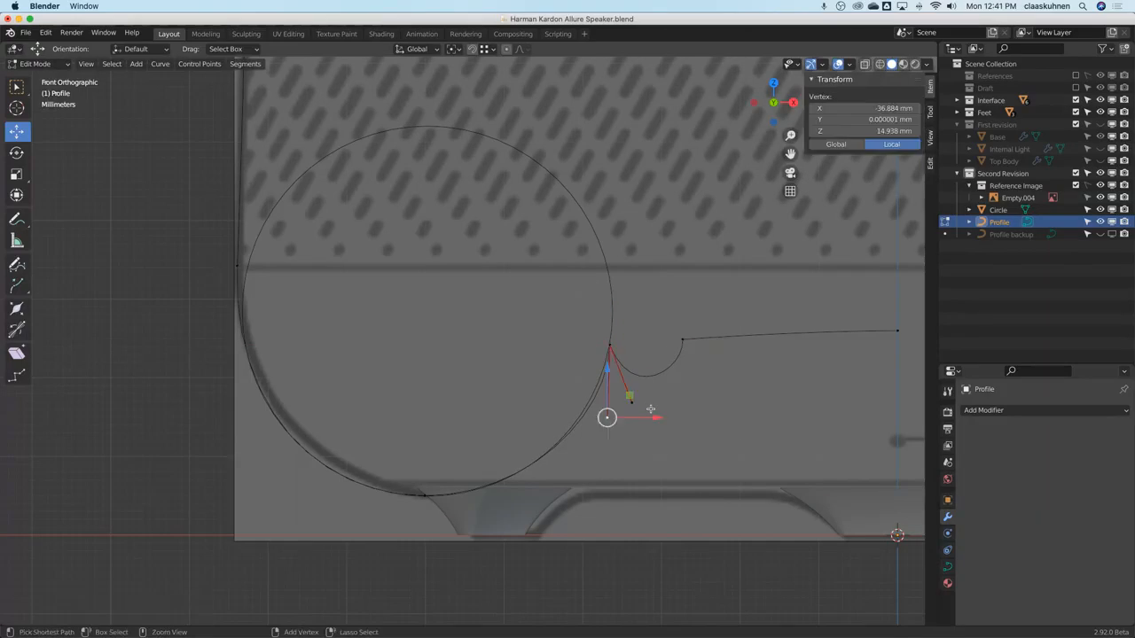
key(g)
click(643, 411)
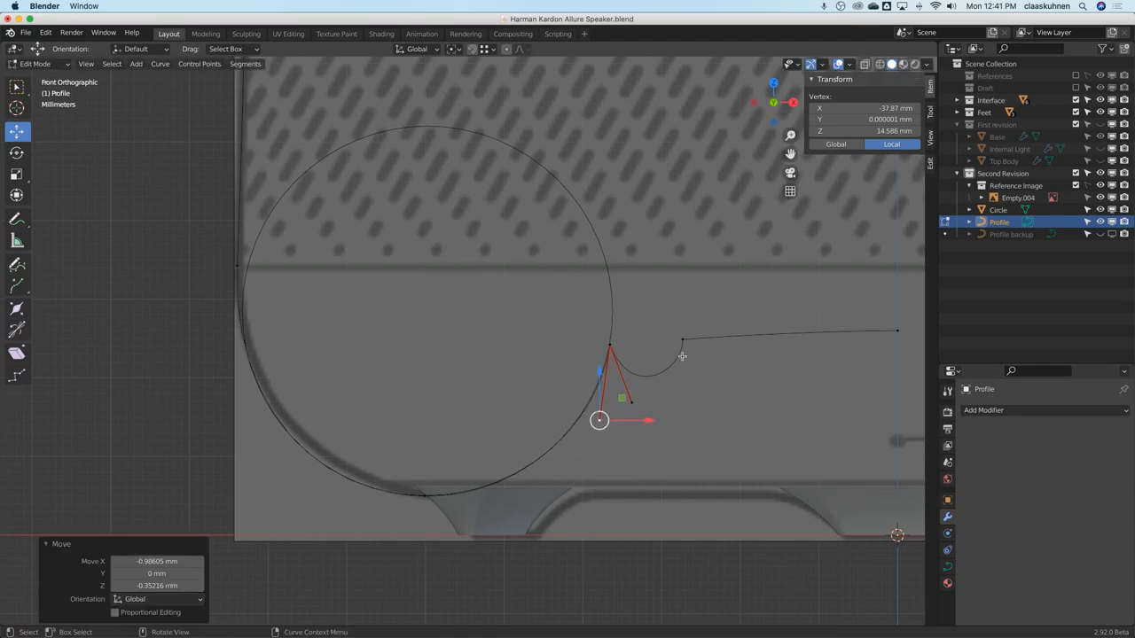
click(632, 402)
key(Tab)
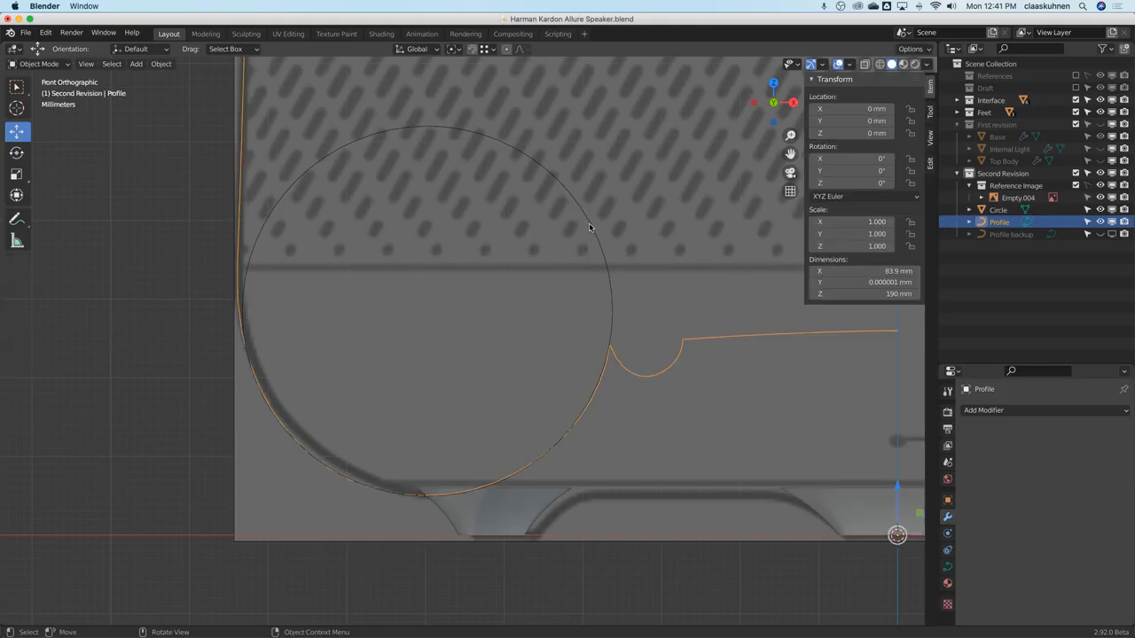
Duplicate the guide circle onto the profile's groove and scale the copy by about 0.181.
click(589, 223)
key(shift+d)
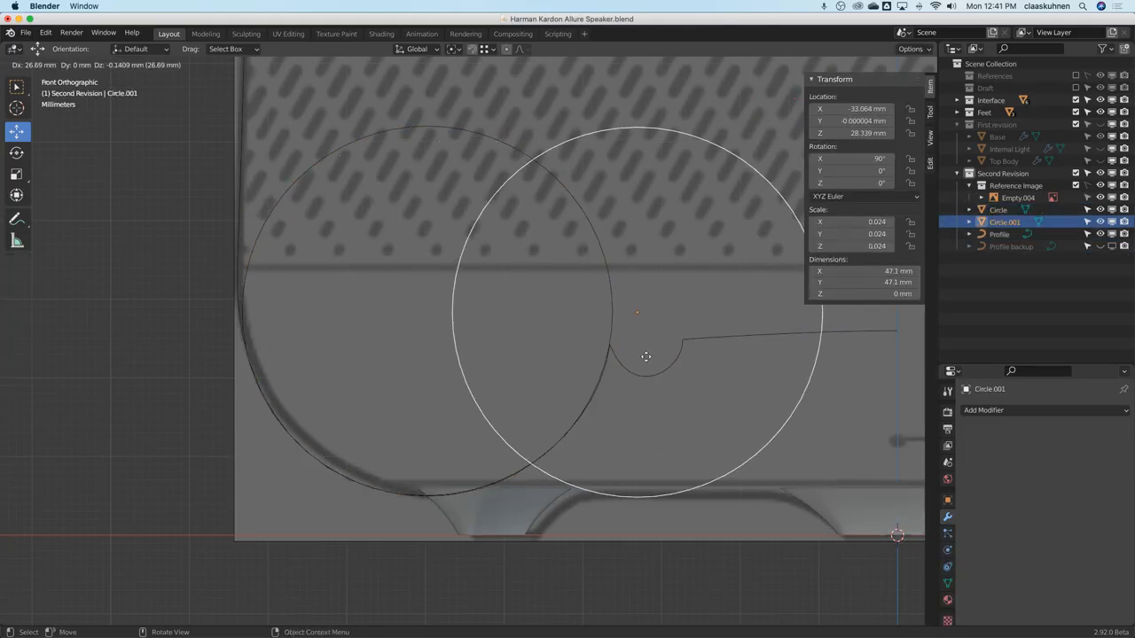
click(663, 387)
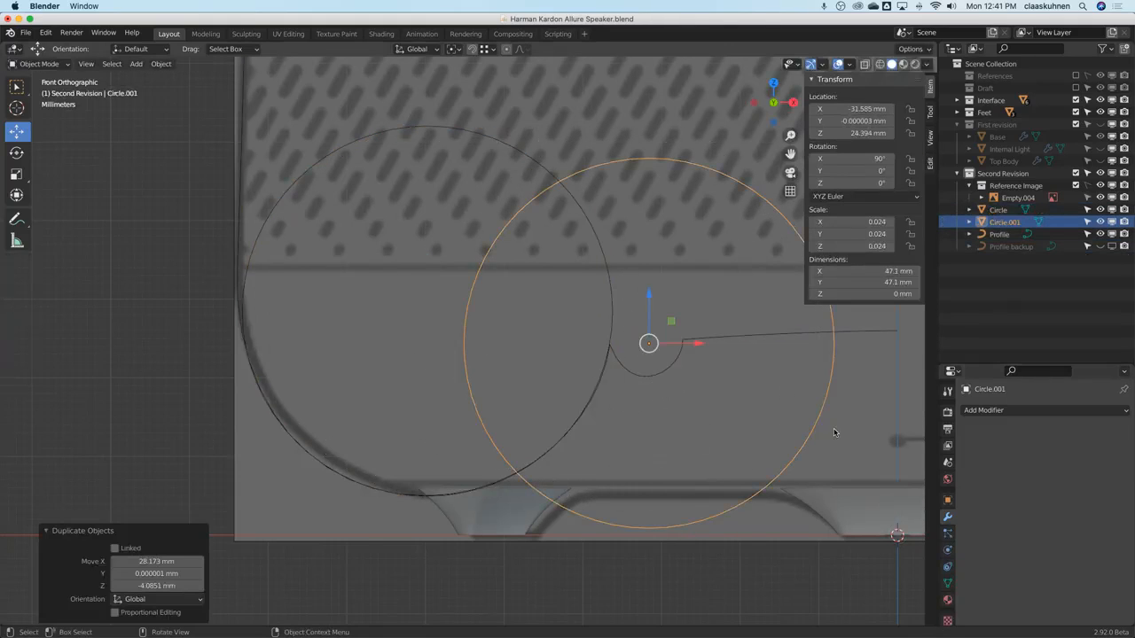
key(s)
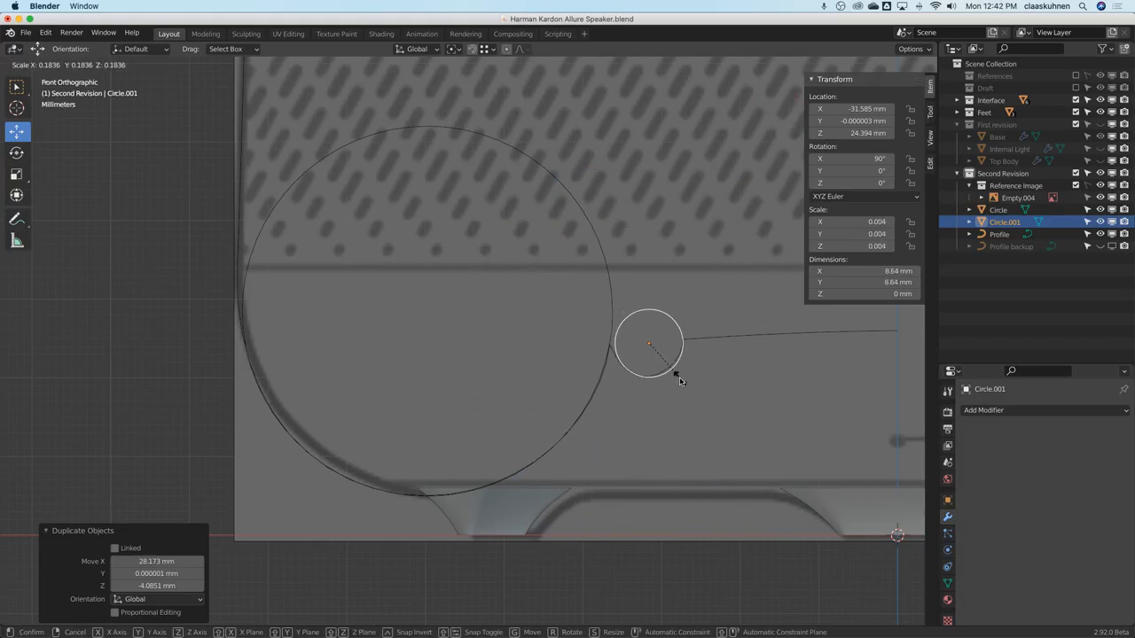
click(679, 377)
Fit the small circle to the groove at about 9.2 mm in diameter, centred near X -31.9 mm, Z 24.7 mm.
key(g)
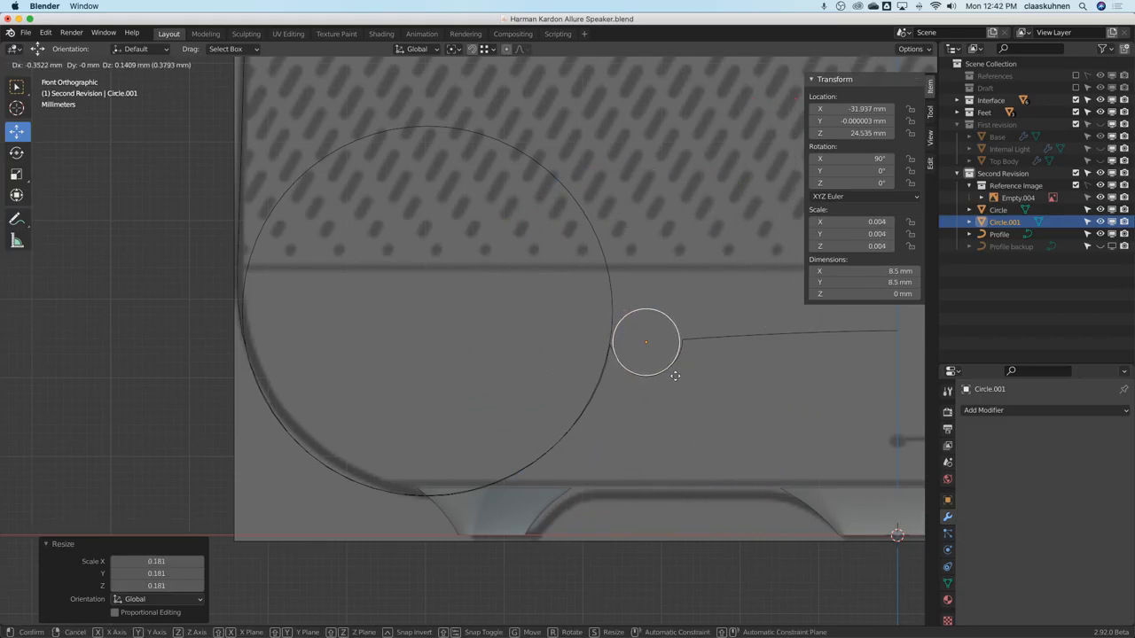
click(675, 382)
key(s)
click(684, 369)
key(g)
click(683, 367)
Adjust the groove-side handles of both groove end points on the profile so the arc follows the small guide circle.
scroll(660, 369, up, 4)
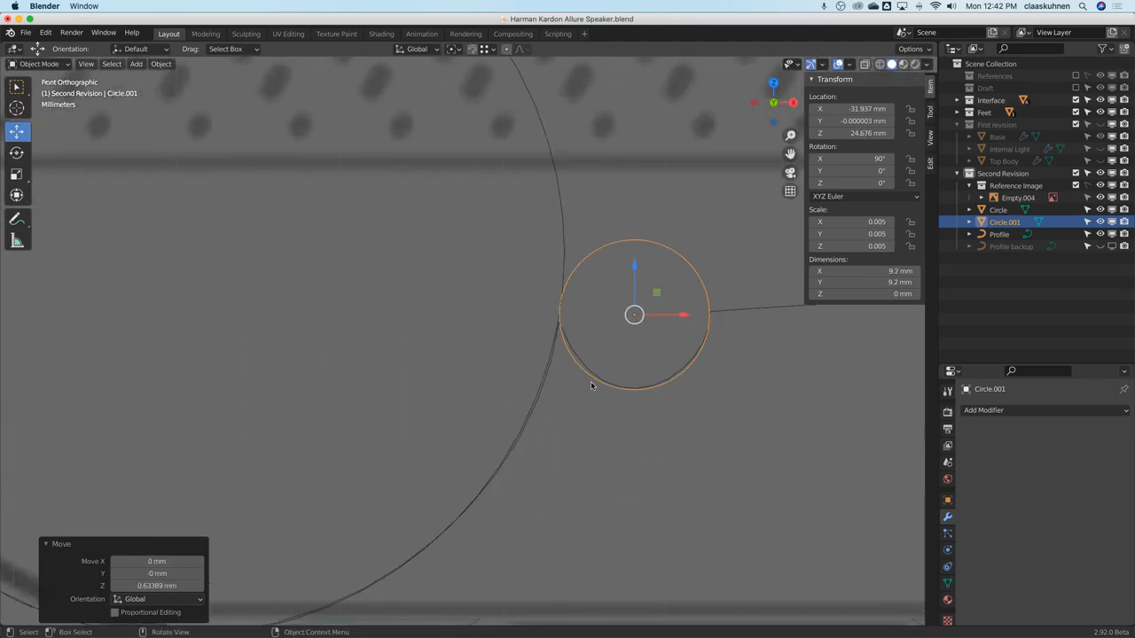
click(583, 372)
key(Tab)
key(g)
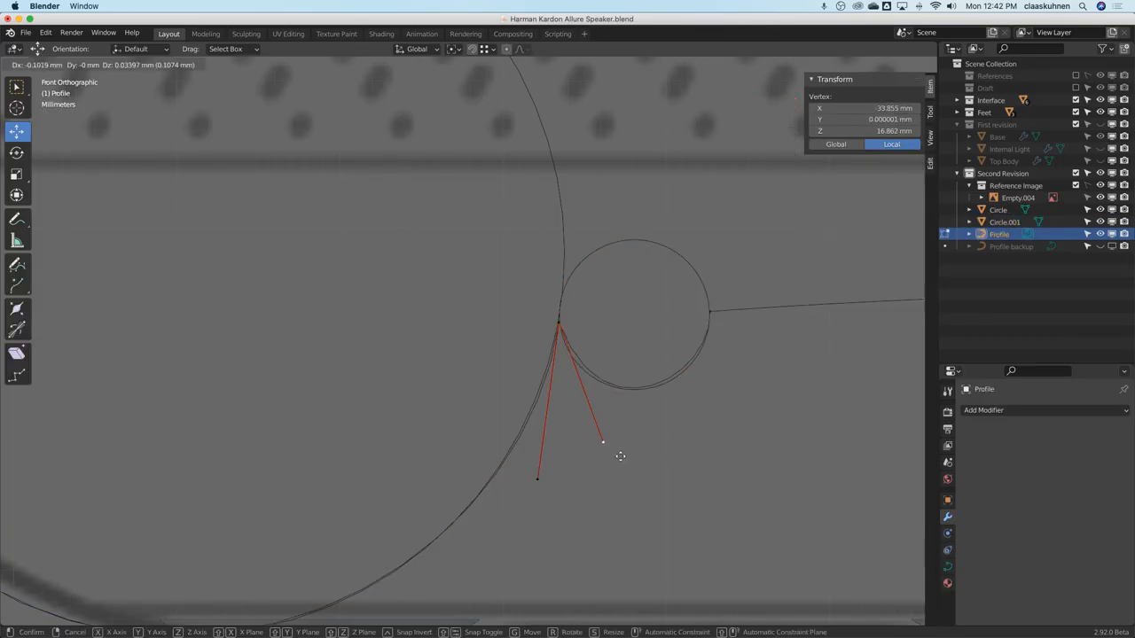
click(609, 457)
click(712, 311)
click(713, 374)
key(g)
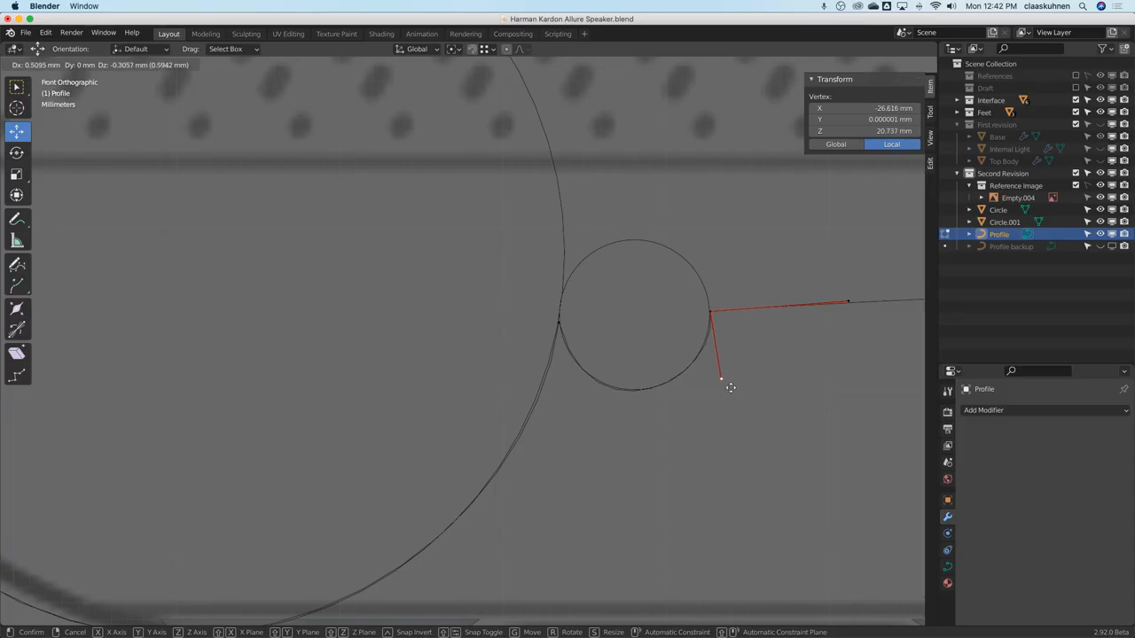
click(726, 387)
Fine-tune the groove-side handle of the sharp point along Z and leave Edit Mode.
click(560, 323)
click(590, 439)
key(g)
key(z)
click(624, 367)
key(Tab)
Delete both guide circles.
scroll(639, 318, down, 7)
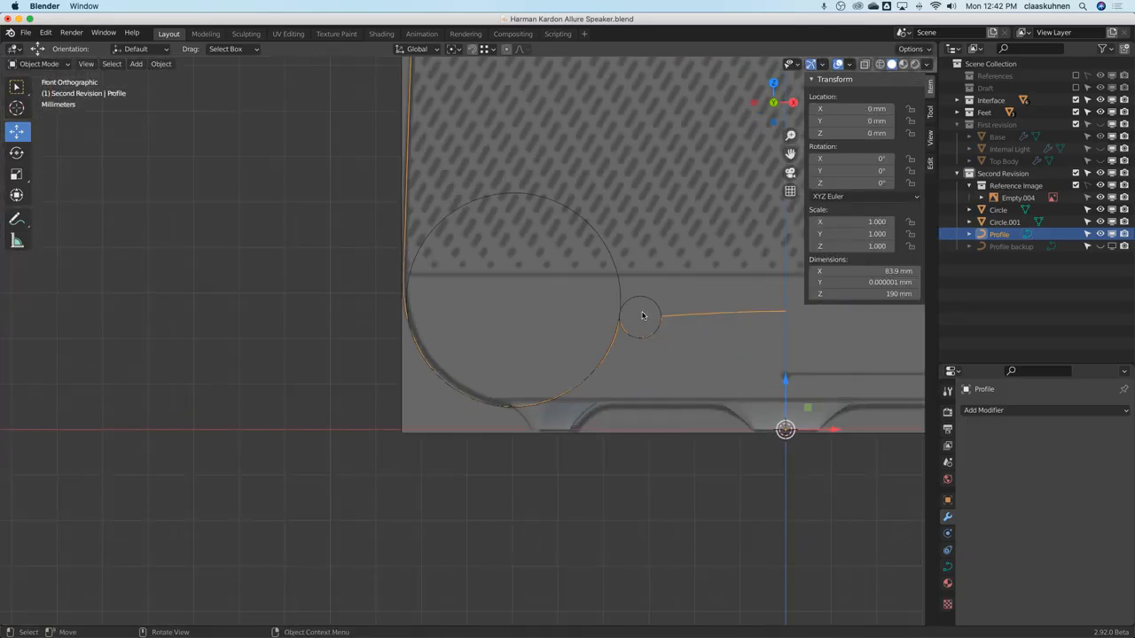
click(641, 298)
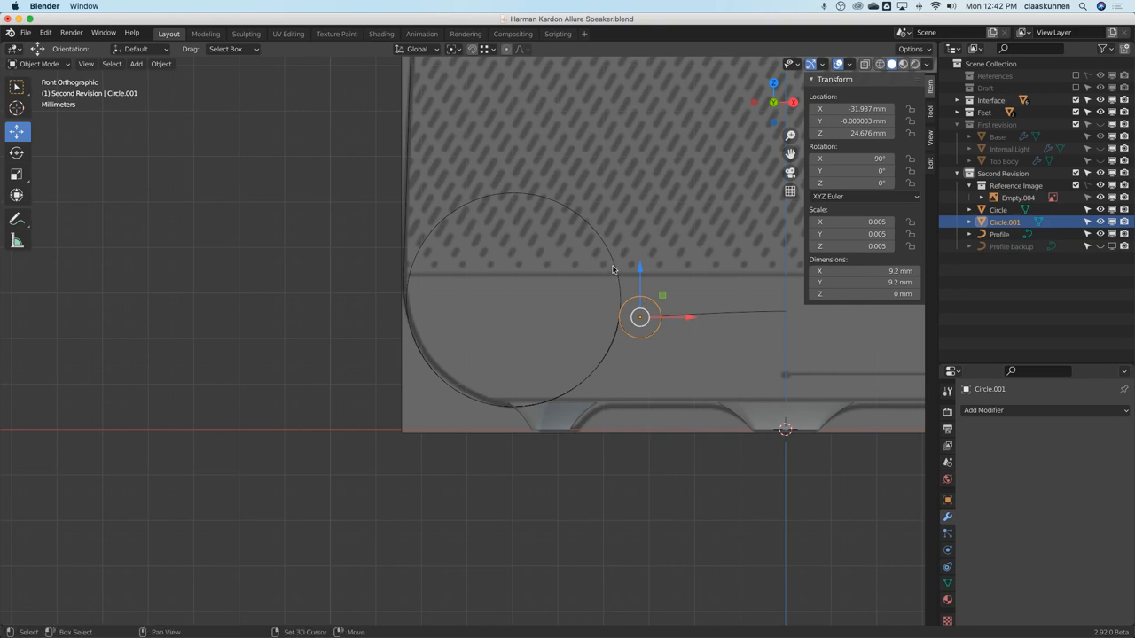
shift+click(610, 273)
key(Delete)
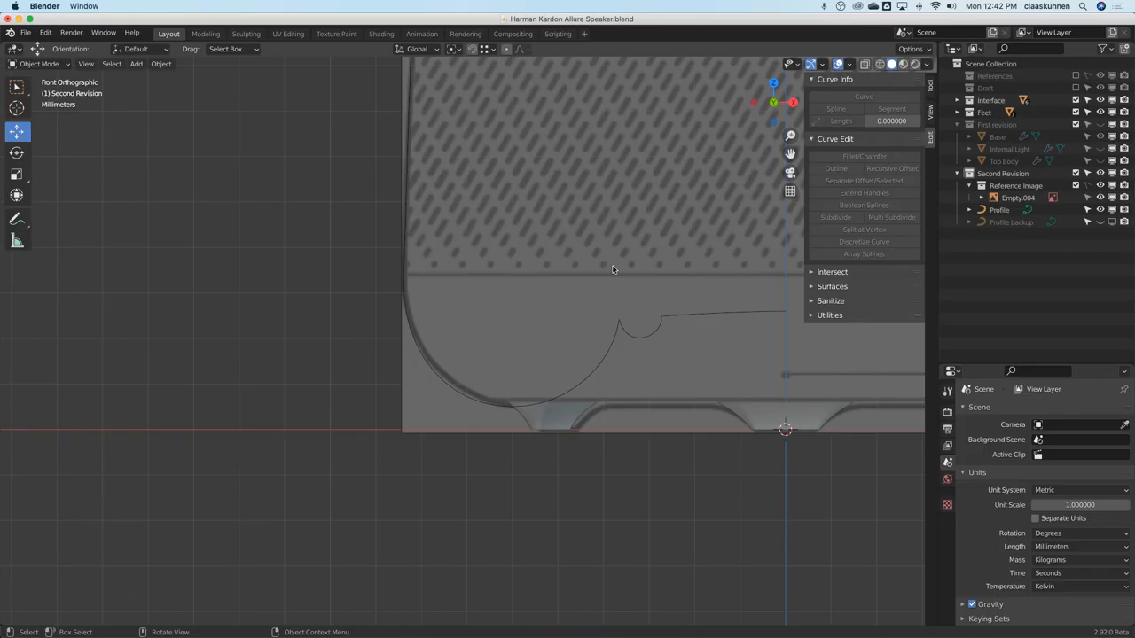
Hide the reference image to check the complete profile outline, and show the image again.
scroll(611, 270, down, 4)
shift+middle_drag(663, 247, 513, 428)
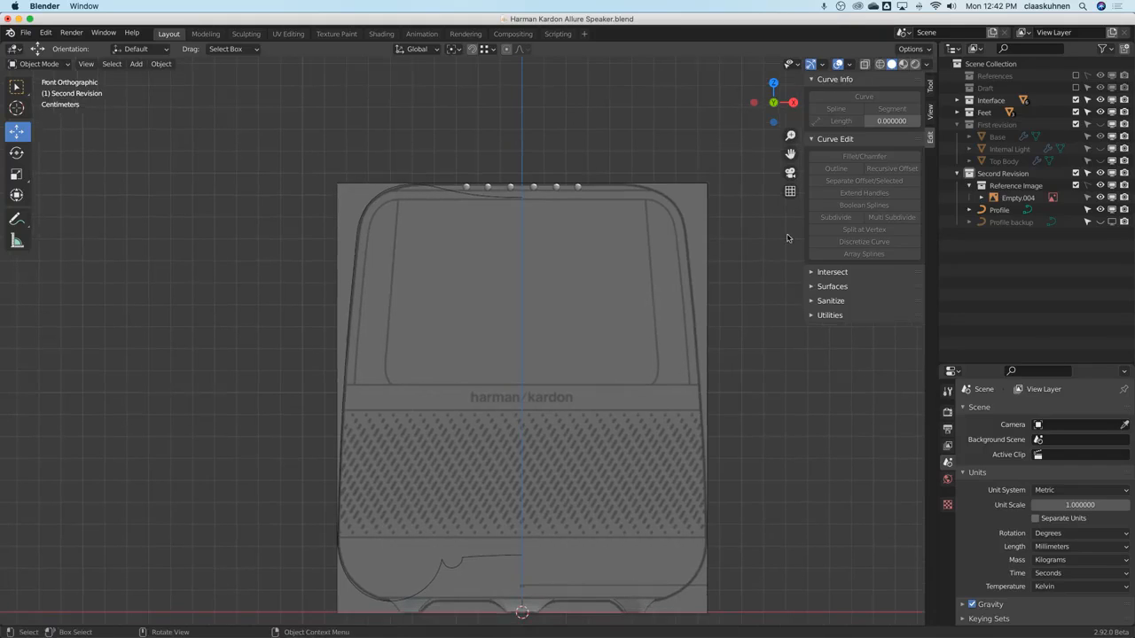
click(1100, 196)
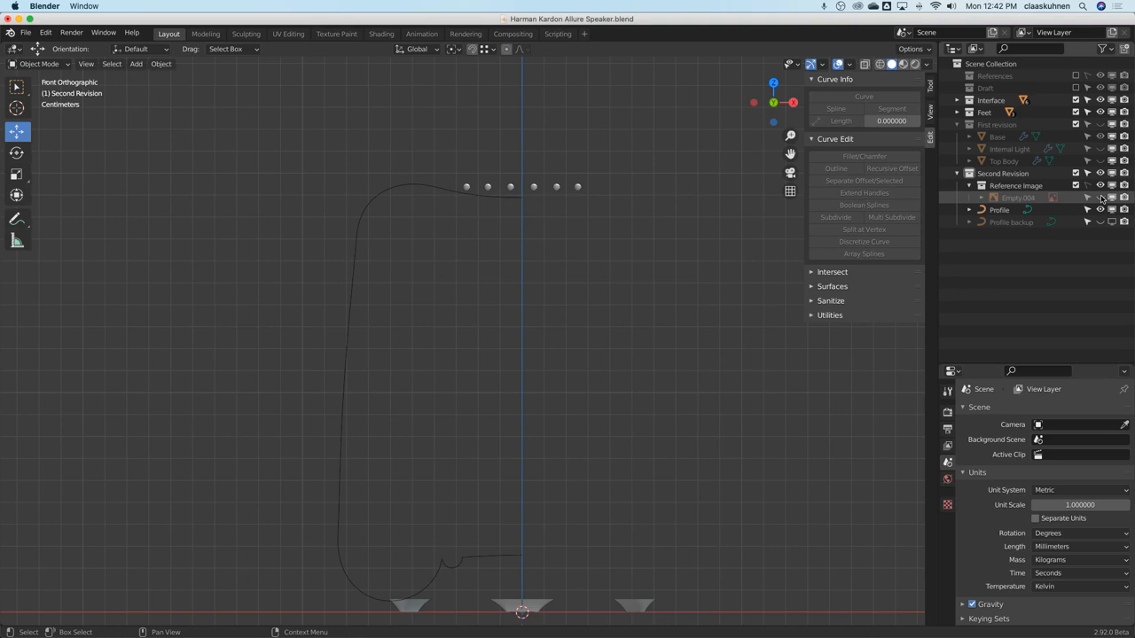
click(1100, 197)
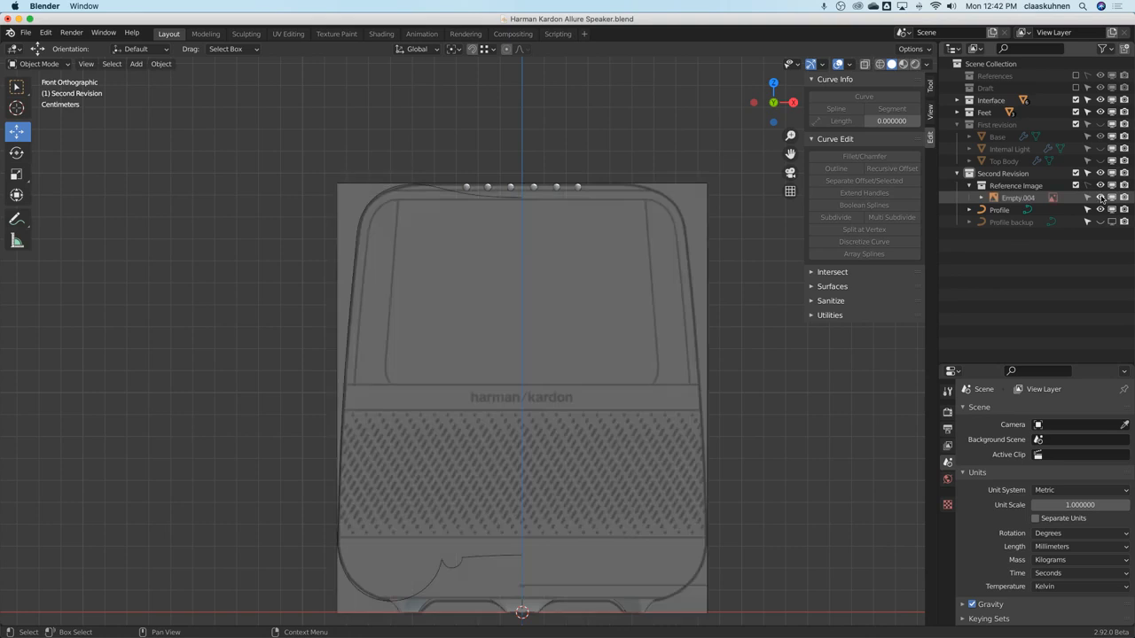
Add a Screw modifier to the Profile curve to revolve it into the speaker body.
click(470, 196)
click(1004, 410)
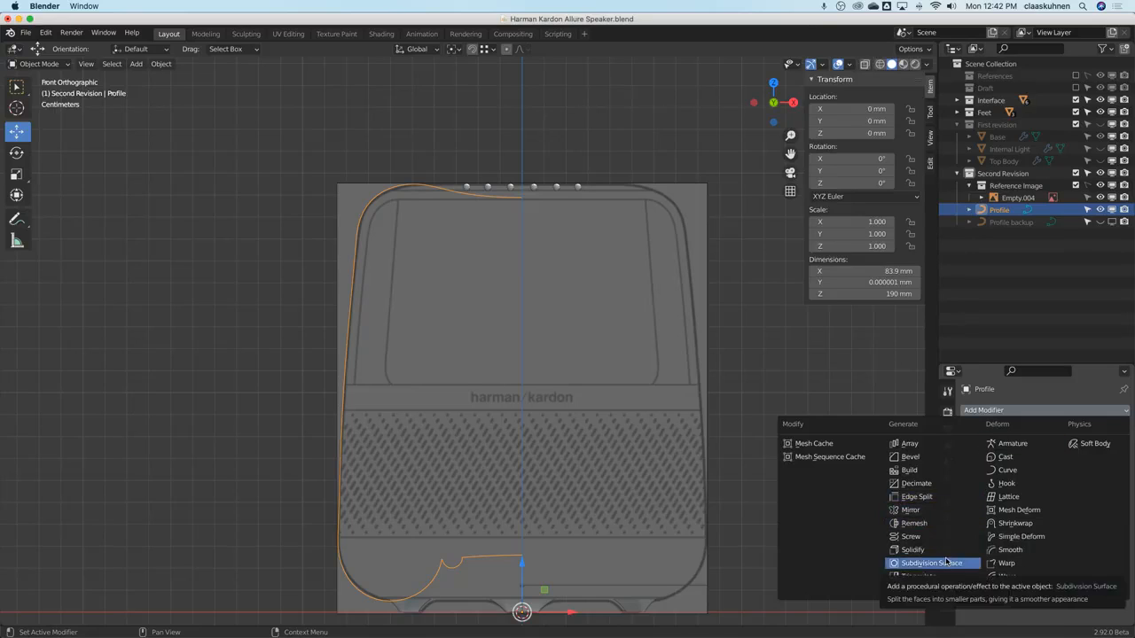
click(952, 536)
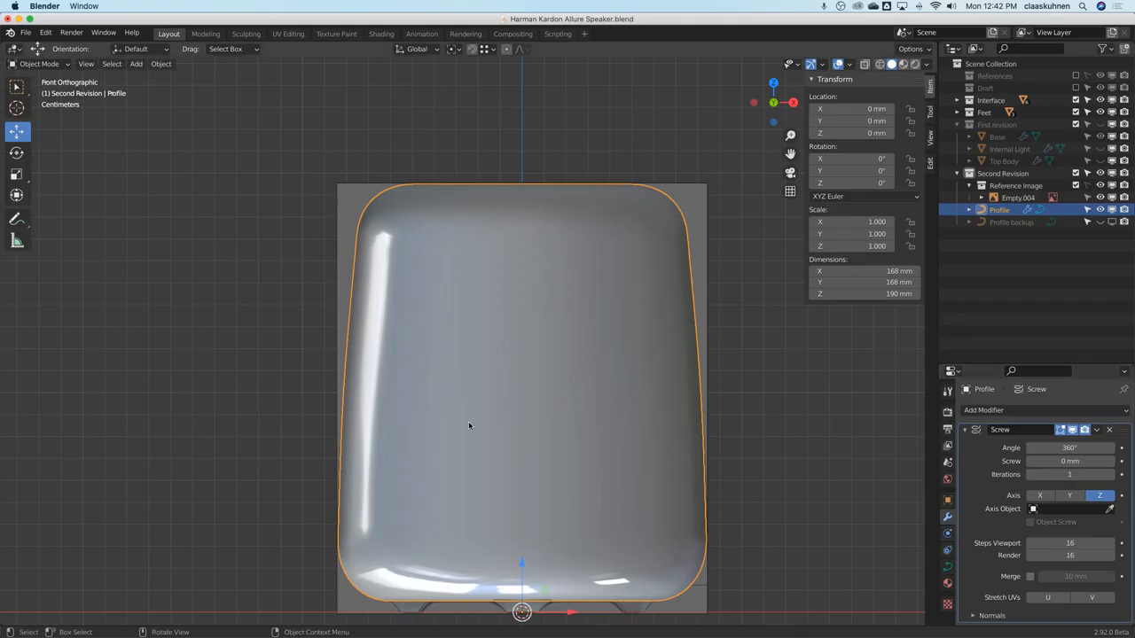
Set the Screw modifier's viewport and render steps to 64.
scroll(468, 421, down, 3)
middle_drag(468, 421, 536, 333)
click(1087, 542)
key(Tab)
text(64)
key(Return)
Switch the viewport MatCap to the horizontal black-and-white stripes and inspect the revolved body's surface flow, including its underside.
middle_drag(363, 349, 543, 417)
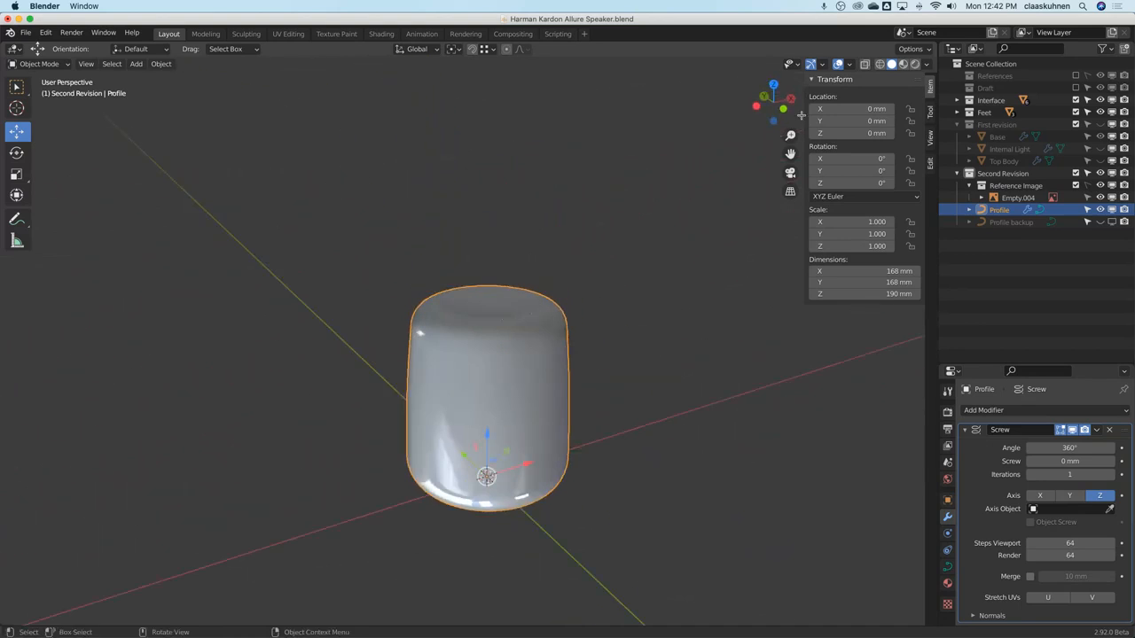
click(927, 64)
click(916, 151)
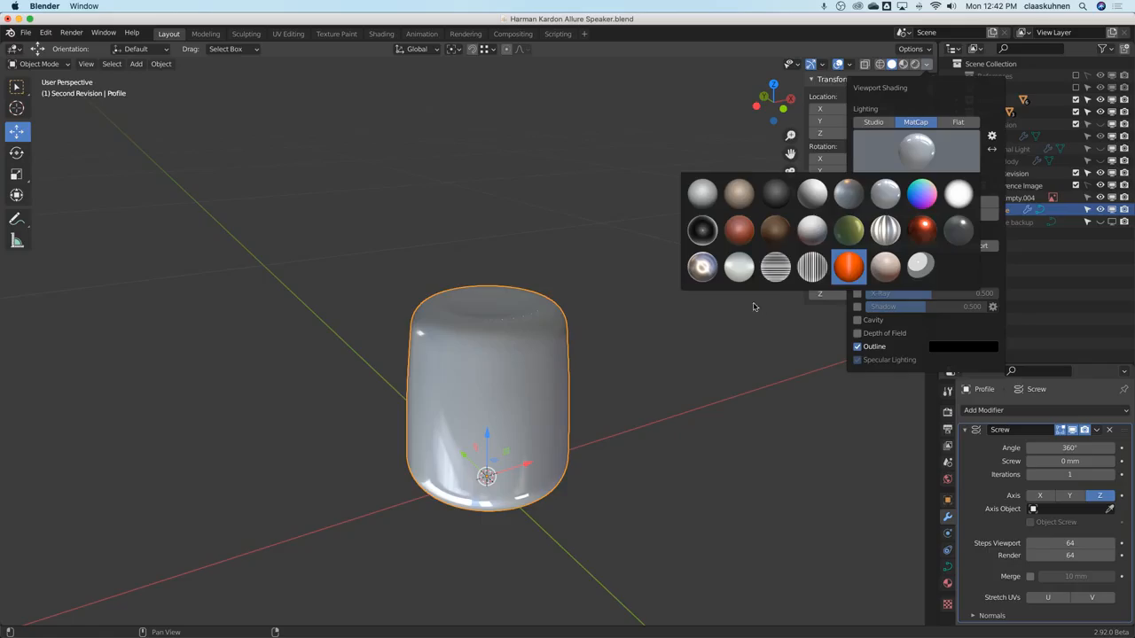
click(776, 267)
mouse_move(666, 324)
middle_down()
mouse_move(649, 486)
mouse_move(458, 405)
middle_up()
scroll(476, 362, up, 5)
middle_drag(479, 358, 578, 251)
scroll(523, 354, down, 3)
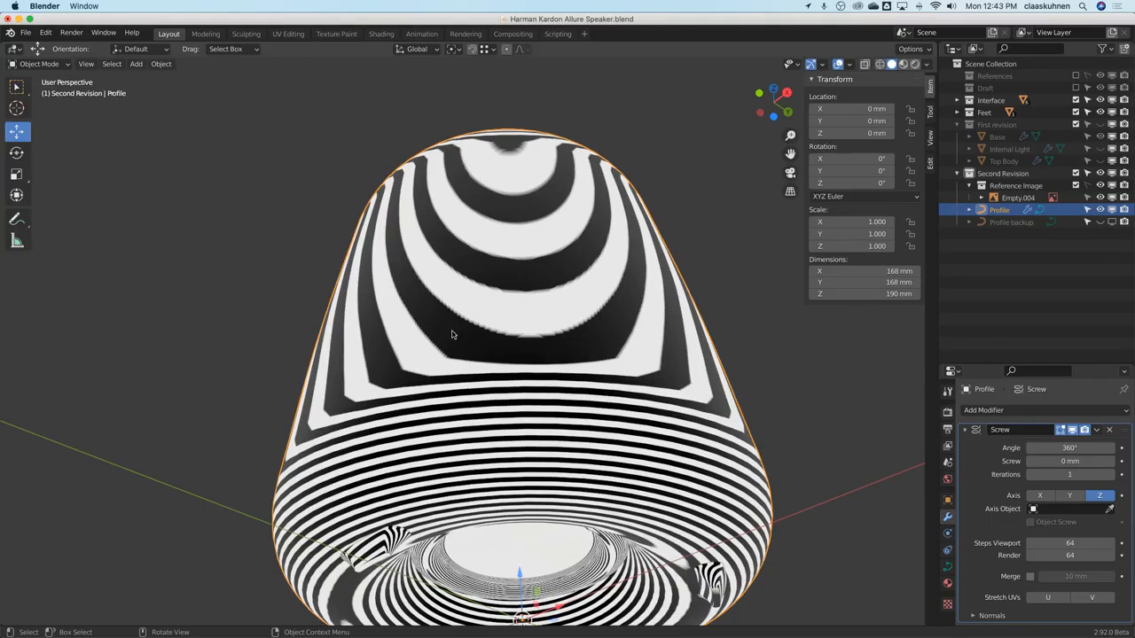
Switch the viewport MatCap to the vertical black-and-white stripes and inspect the revolved body's surface flow from the front.
click(927, 65)
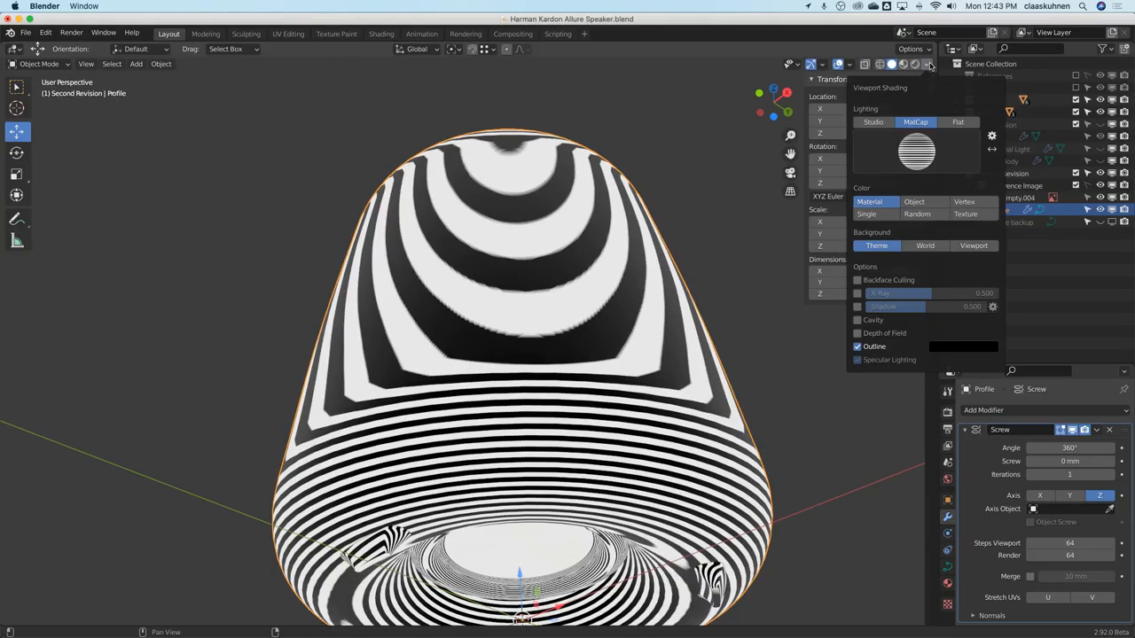
click(916, 151)
middle_drag(558, 240, 496, 302)
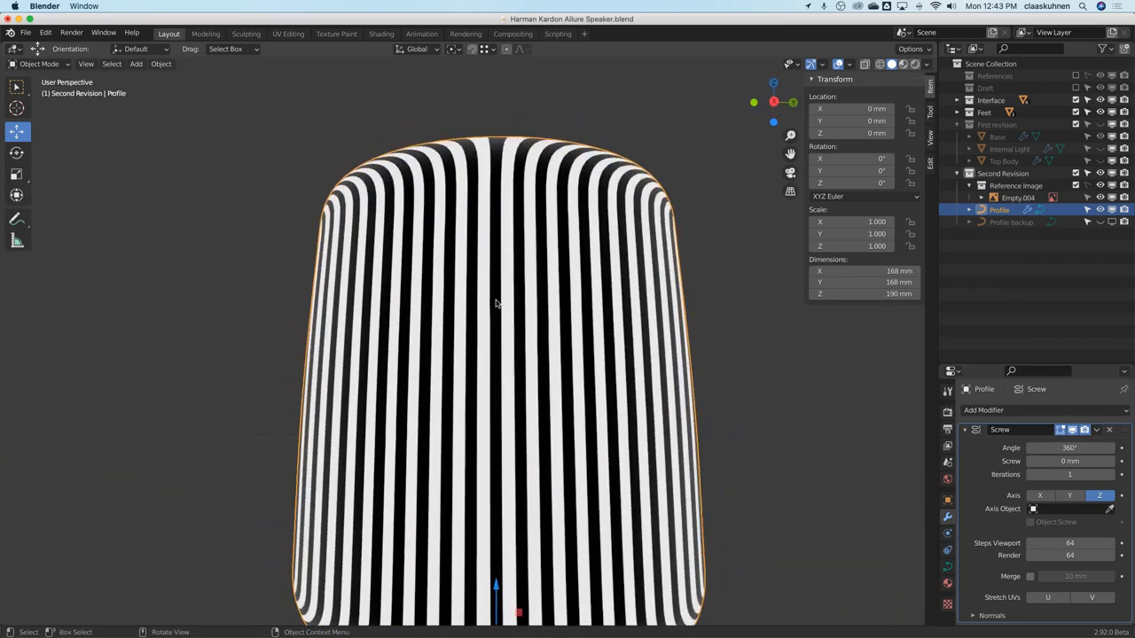
key(KP_1)
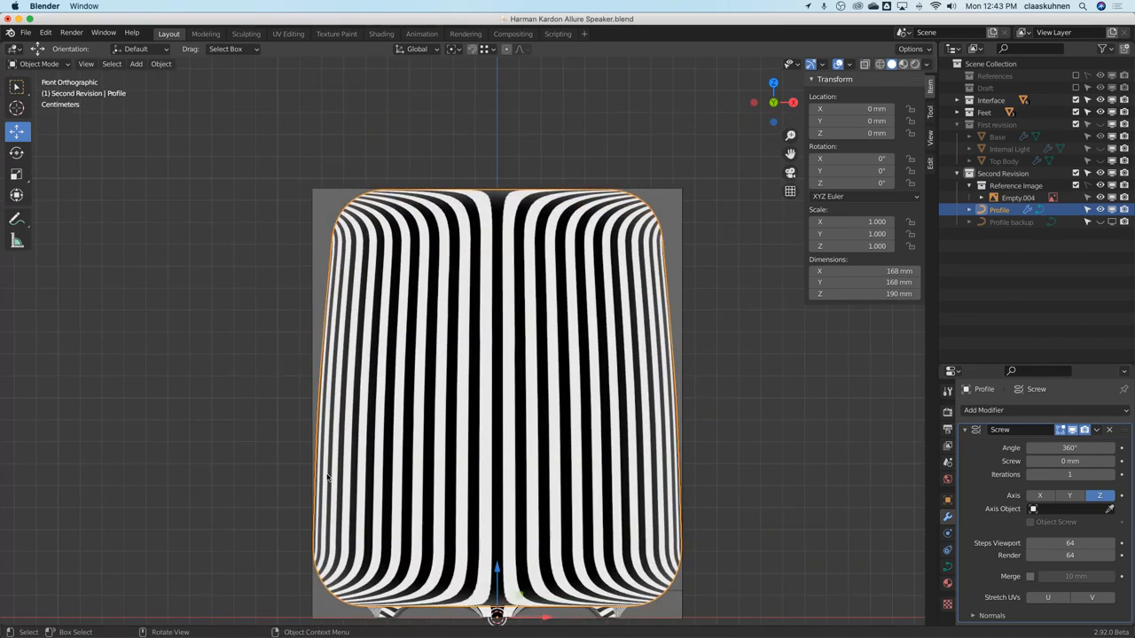
shift+middle_drag(422, 533, 475, 489)
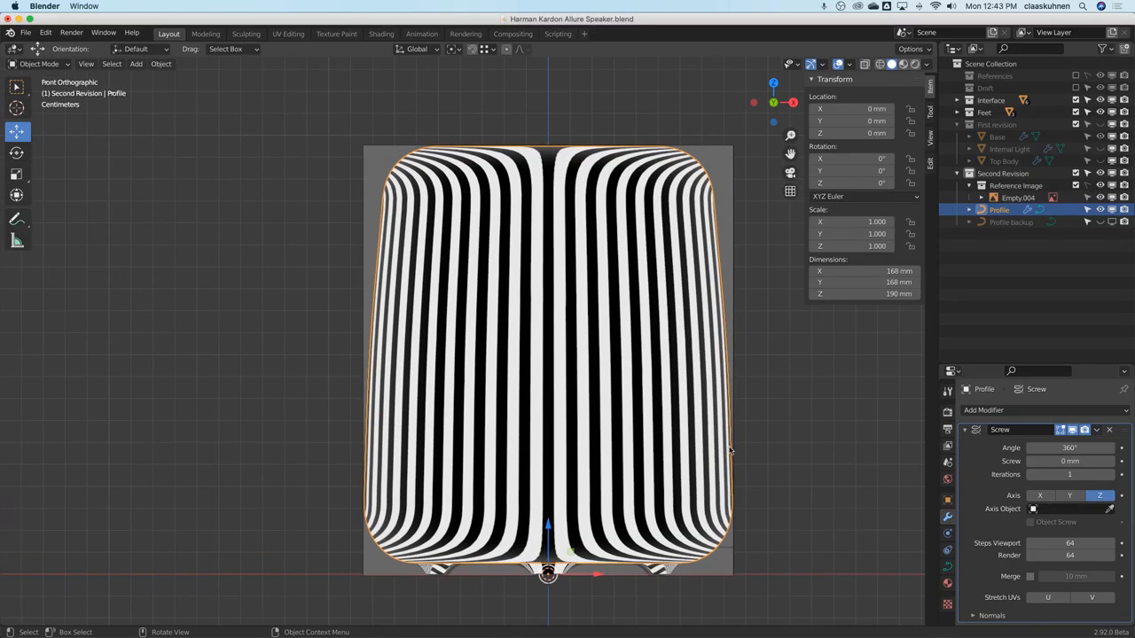
Try sliding the lower handle of the Profile's bottom-corner side point up to about Z 28.3 mm, and return it to about 16.4 mm.
key(Tab)
shift+middle_drag(364, 499, 484, 384)
click(484, 384)
scroll(484, 384, up, 2)
click(479, 435)
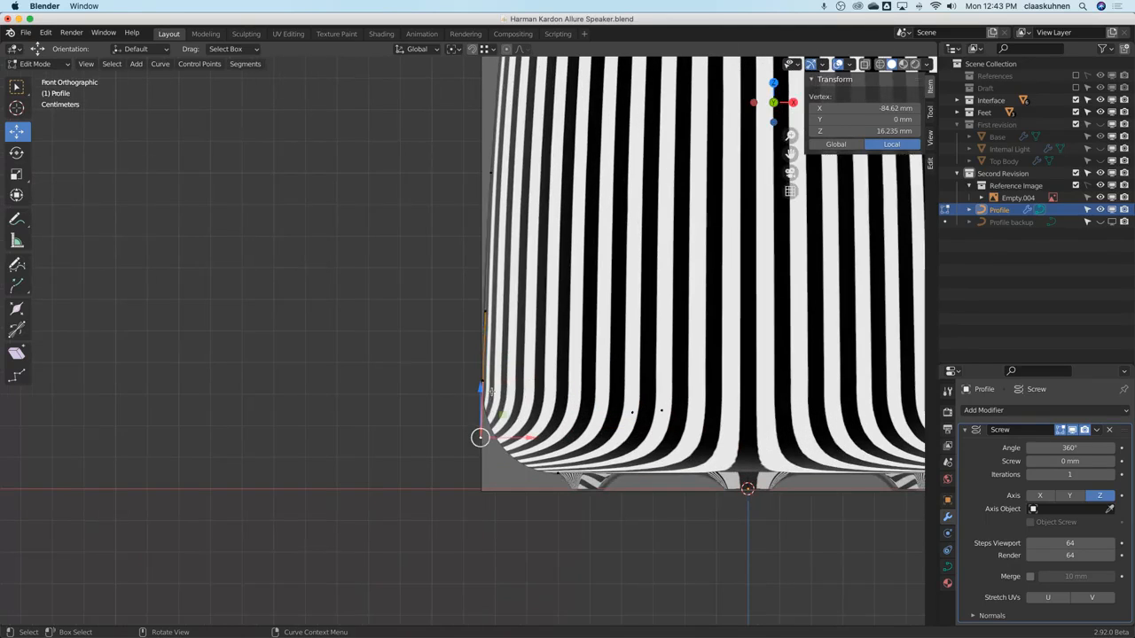
key(g)
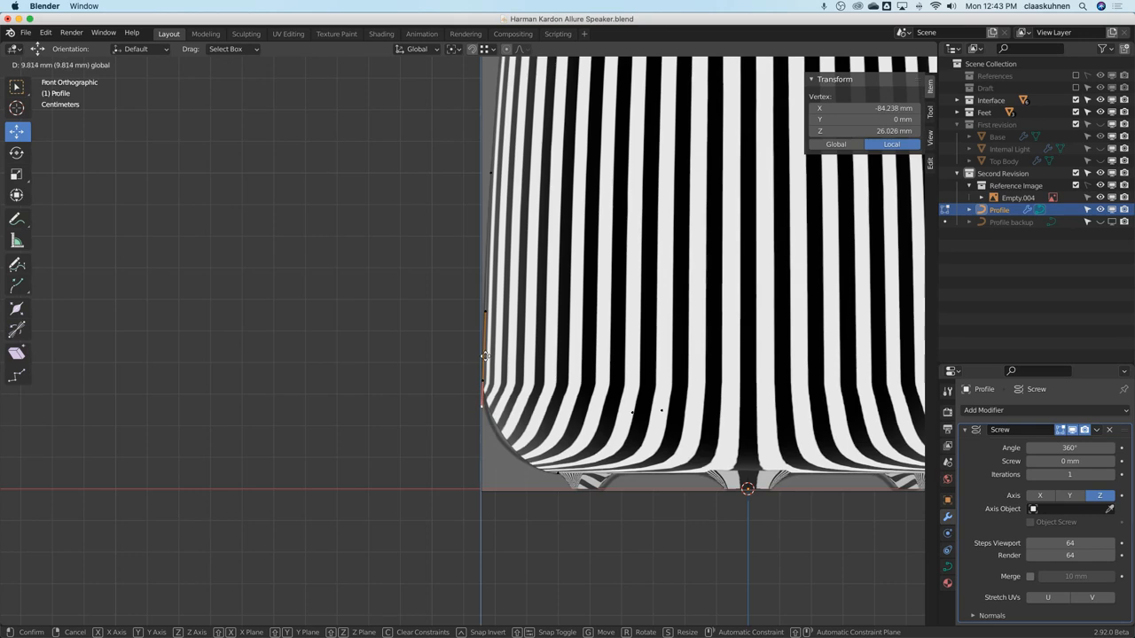
click(487, 362)
drag(481, 359, 482, 351)
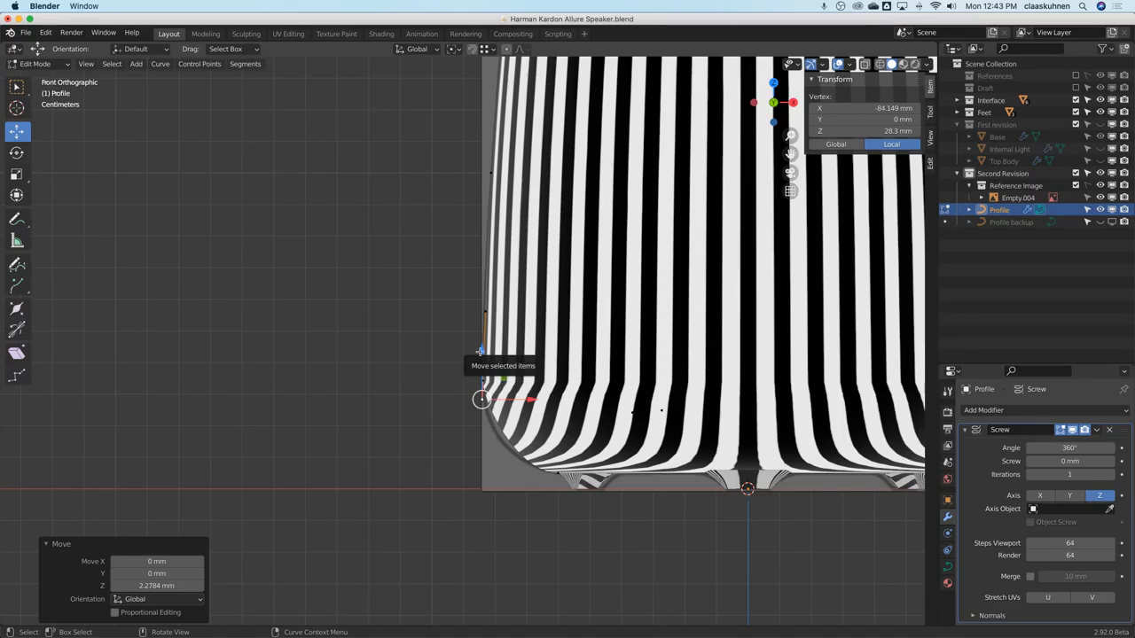
drag(481, 350, 494, 391)
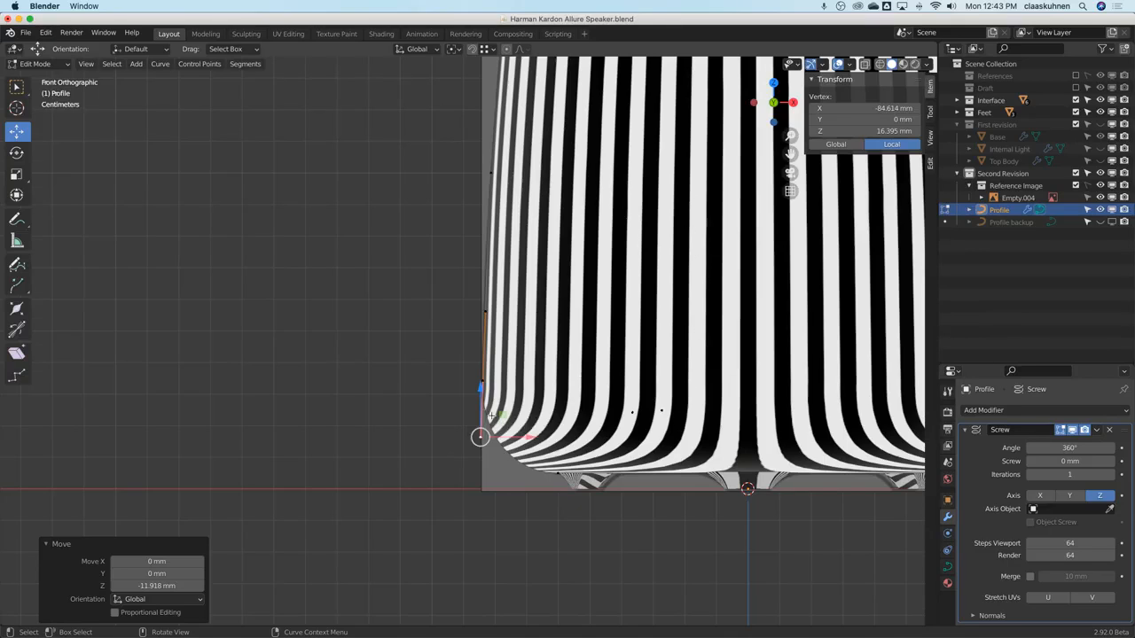
scroll(493, 414, down, 2)
scroll(497, 227, up, 6)
click(481, 267)
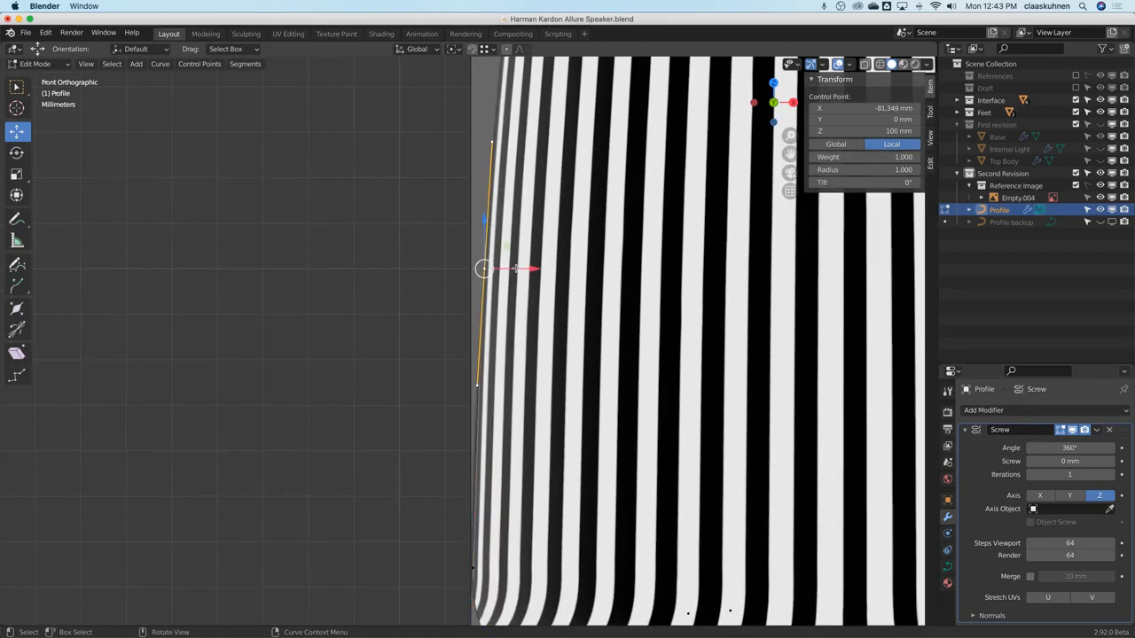
drag(525, 268, 528, 270)
key(Escape)
scroll(530, 270, down, 4)
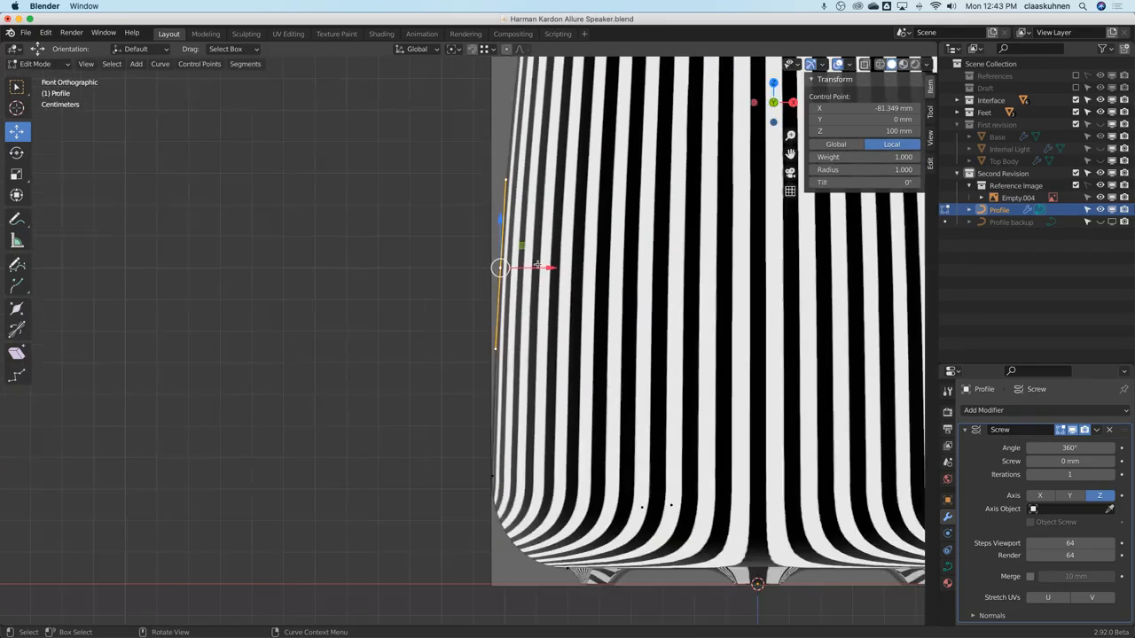
Move the outer handle of the Profile's top-edge control point about 0.73 mm outward along X.
scroll(540, 143, up, 4)
click(488, 264)
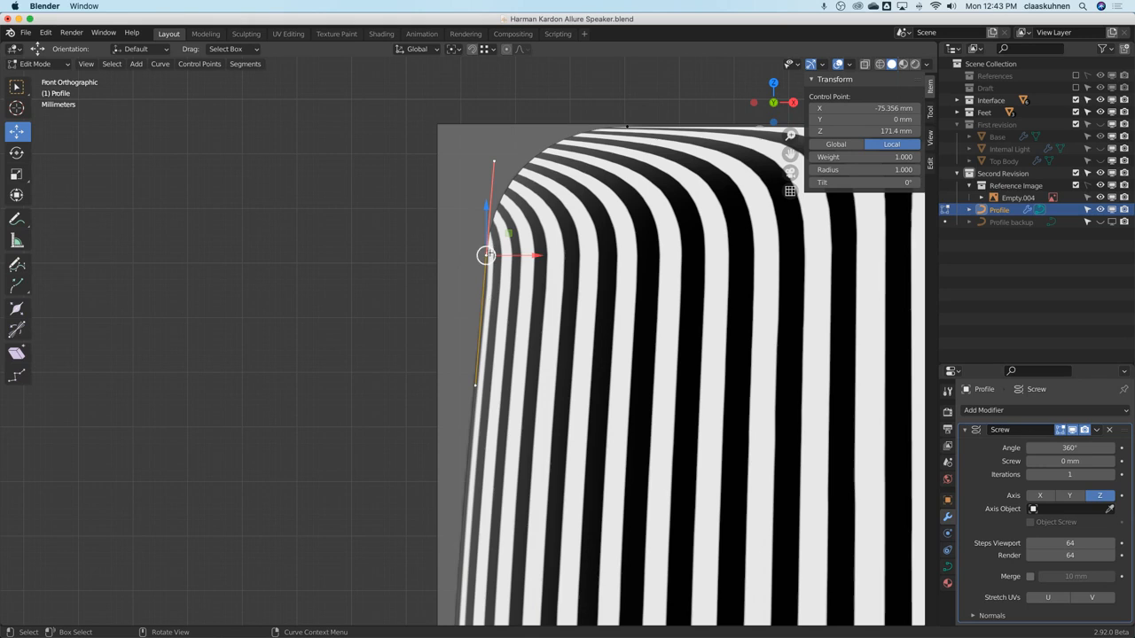
scroll(566, 156, down, 1)
click(621, 127)
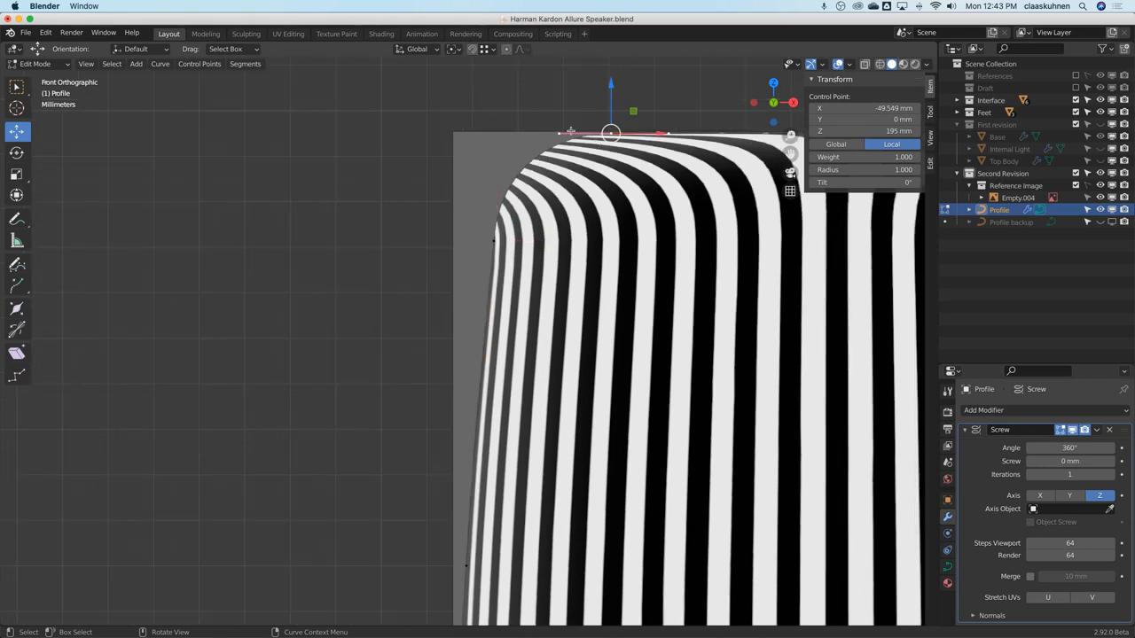
drag(608, 132, 605, 132)
Inspect the stripe flow around the body's lower corner and check the handles of the lower side control point.
shift+scroll(532, 159, right, 10)
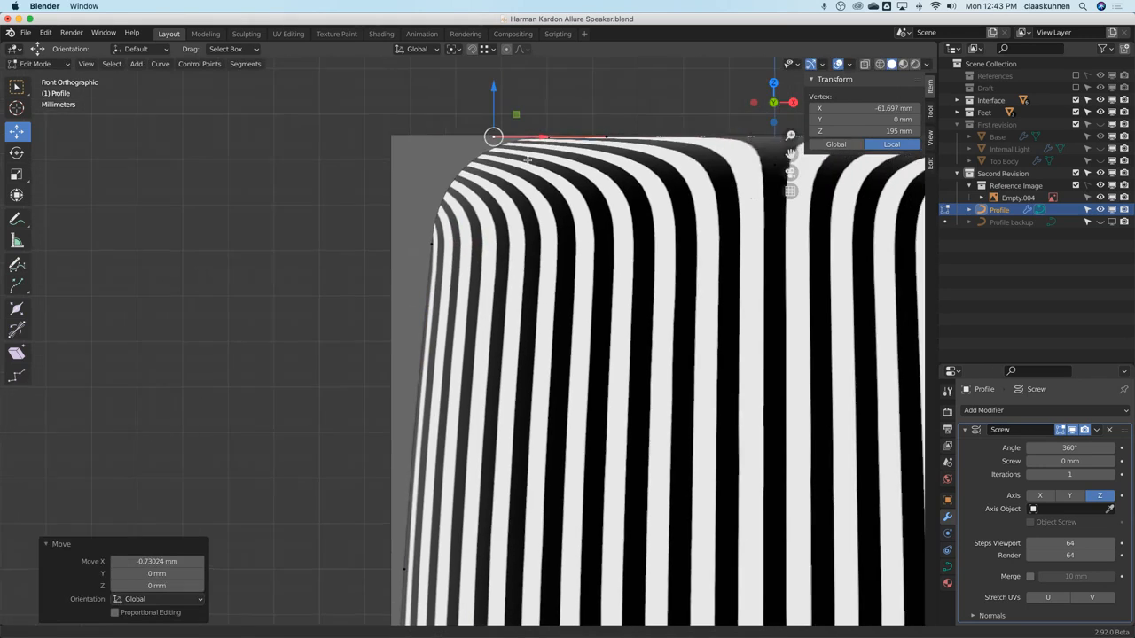
scroll(526, 163, down, 15)
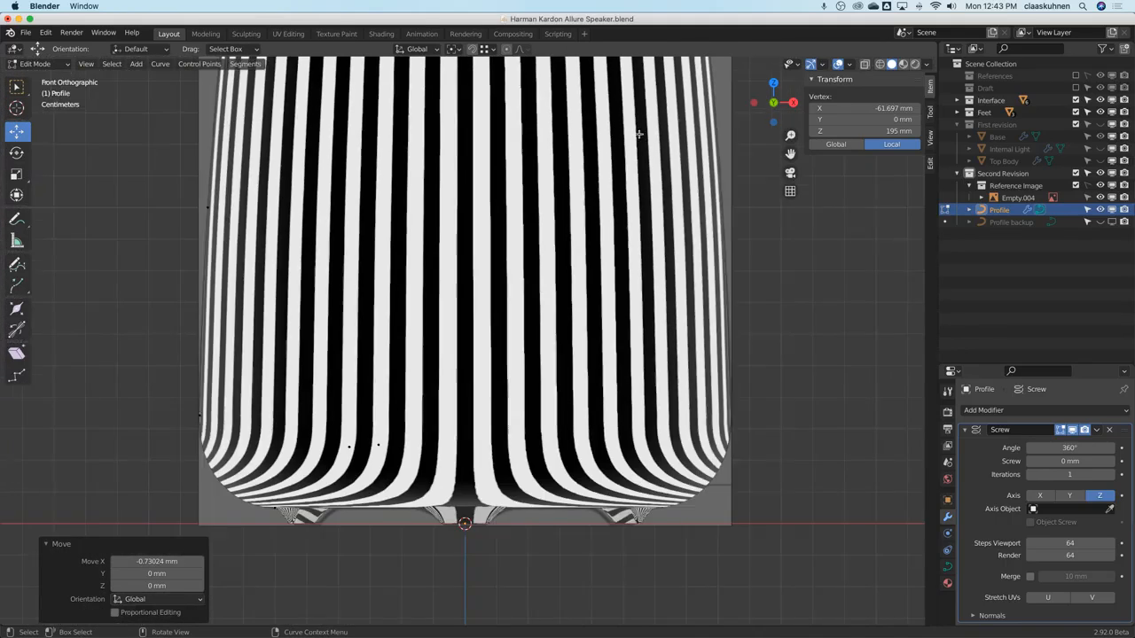
ctrl+scroll(527, 312, down, 4)
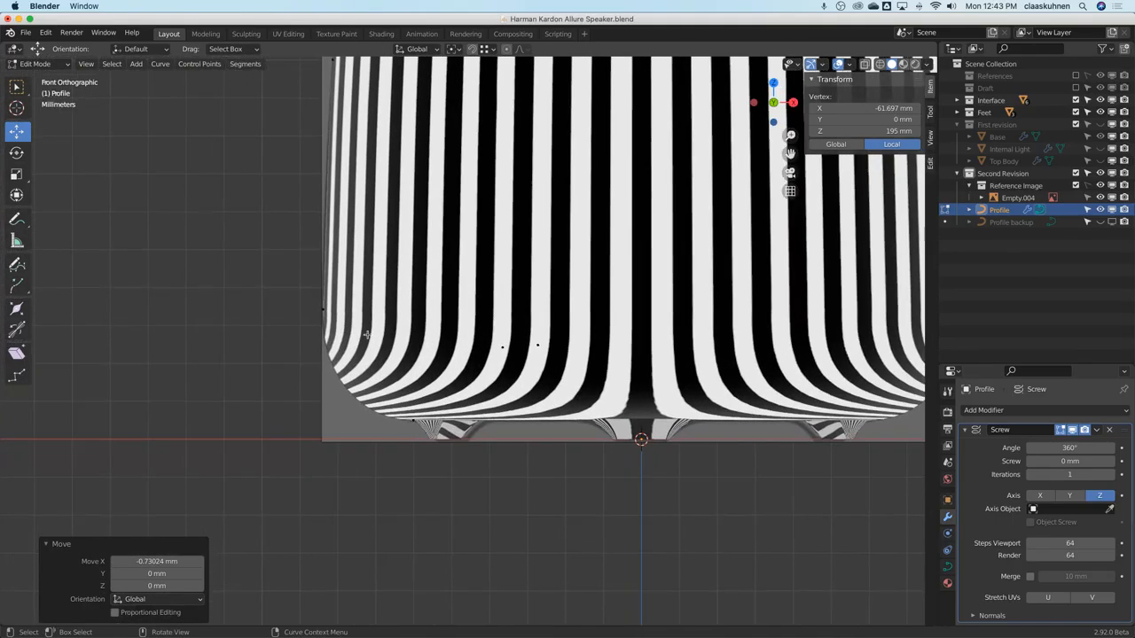
scroll(367, 335, up, 1)
key(Tab)
key(Tab)
click(315, 310)
click(324, 204)
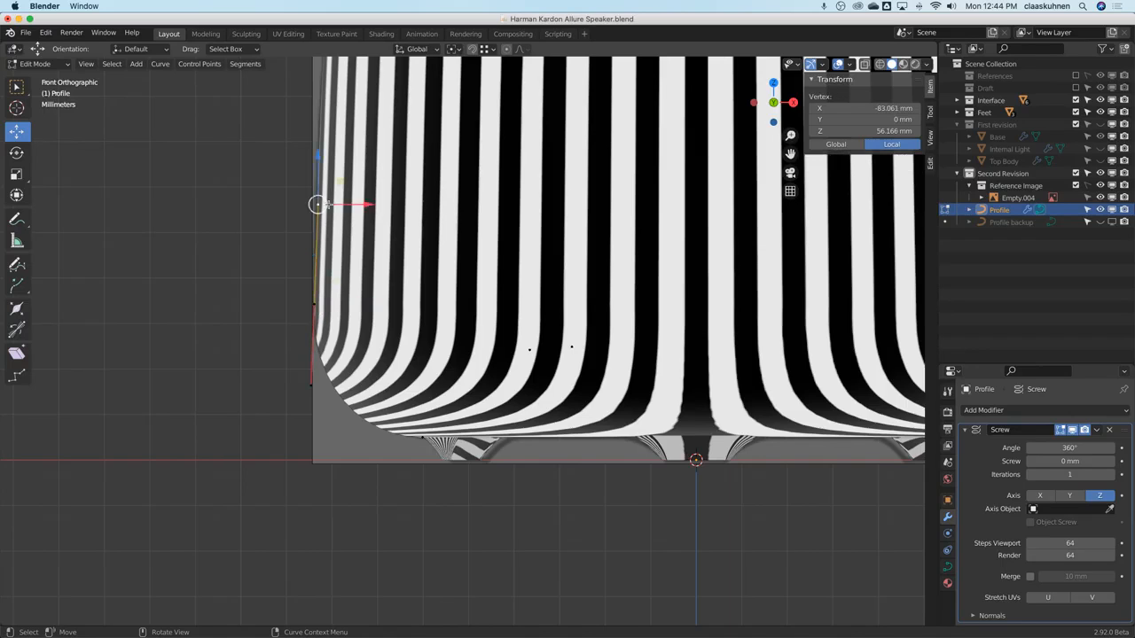
scroll(324, 203, down, 5)
shift+scroll(324, 203, up, 5)
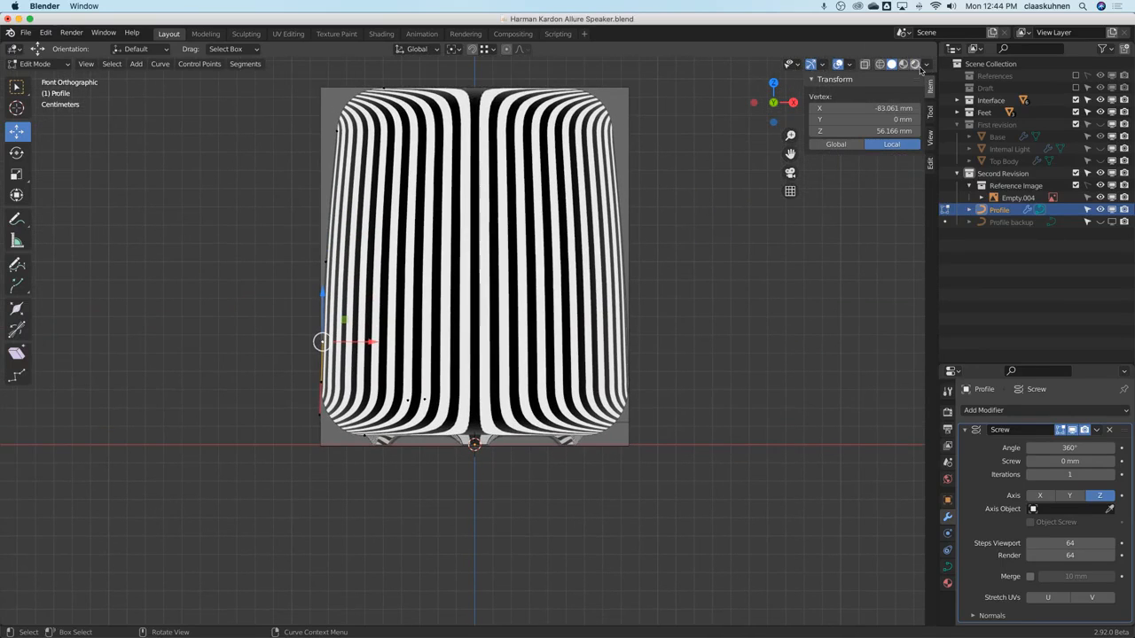
Replace the striped viewport MatCap with a smooth, glossy grey one.
click(926, 64)
click(872, 121)
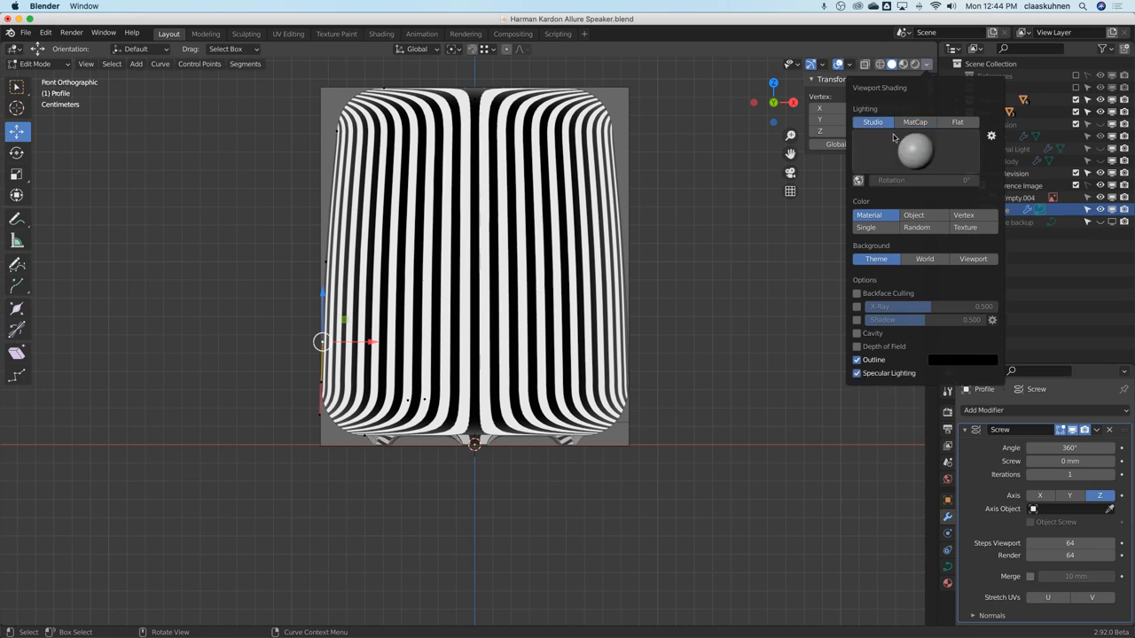
click(915, 123)
click(916, 153)
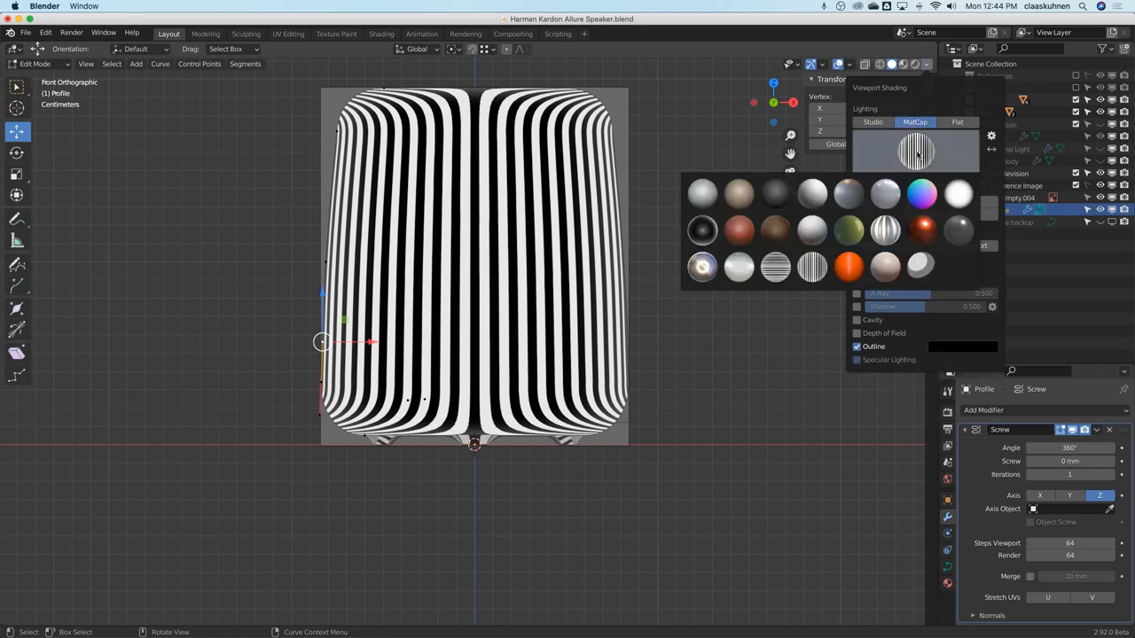
Inspect the glossy body from several angles, and save the file in Object Mode with the front view set.
middle_drag(647, 245, 626, 258)
scroll(625, 252, down, 3)
middle_drag(625, 216, 679, 295)
key(Tab)
key(KP_1)
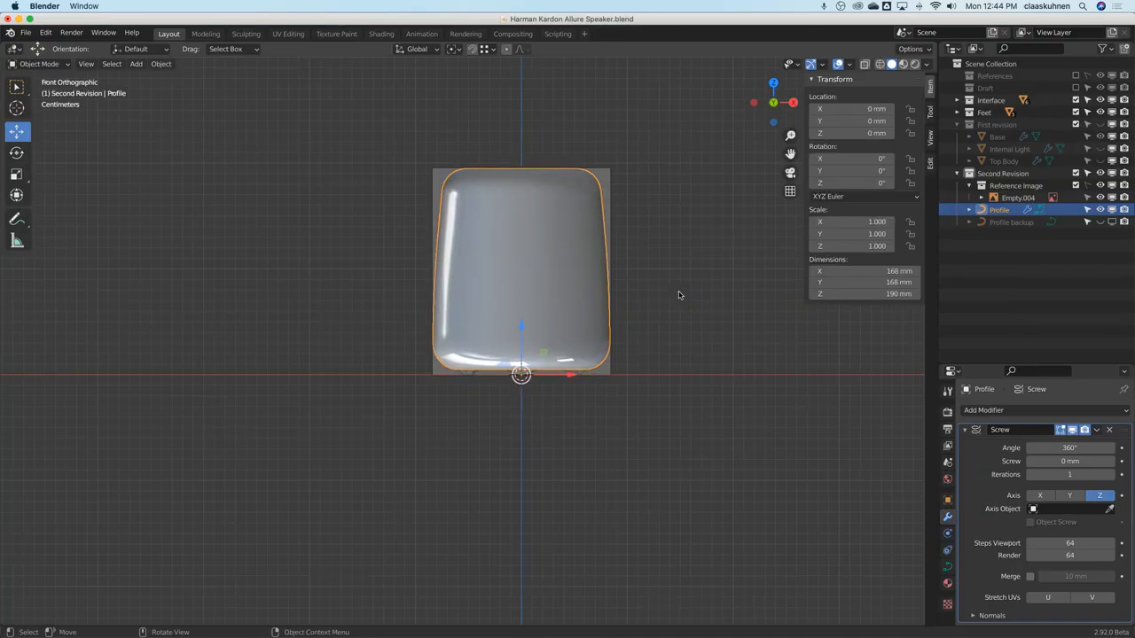
key(super+s)
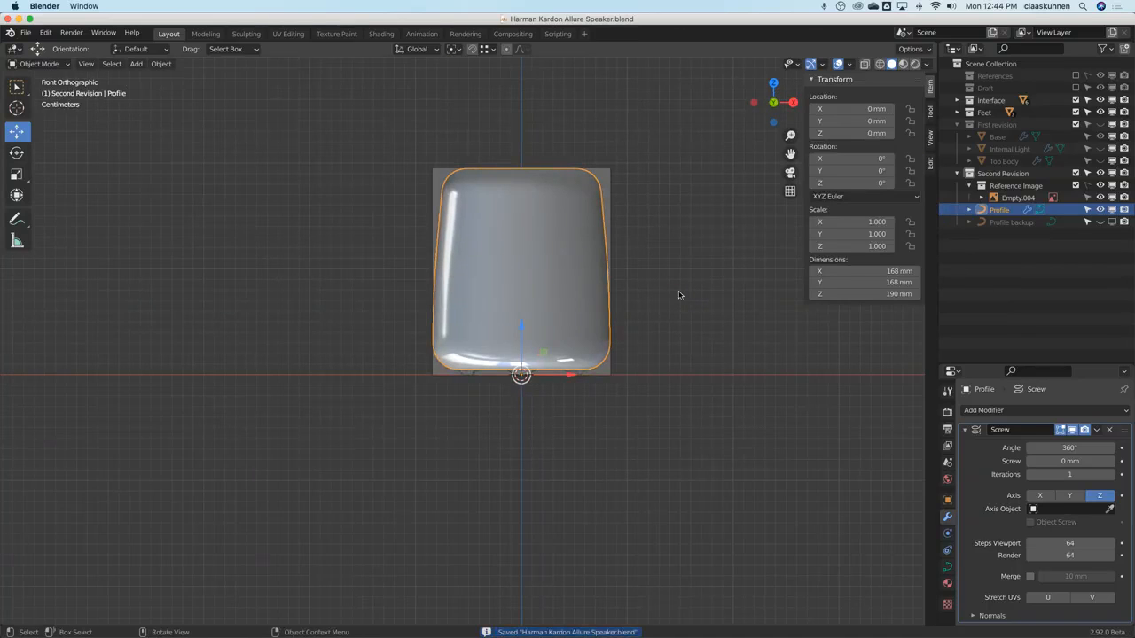
Exclude the Second Revision collection and show the First revision's Base, Internal Light and Top Body to review their profiles.
scroll(699, 254, up, 3)
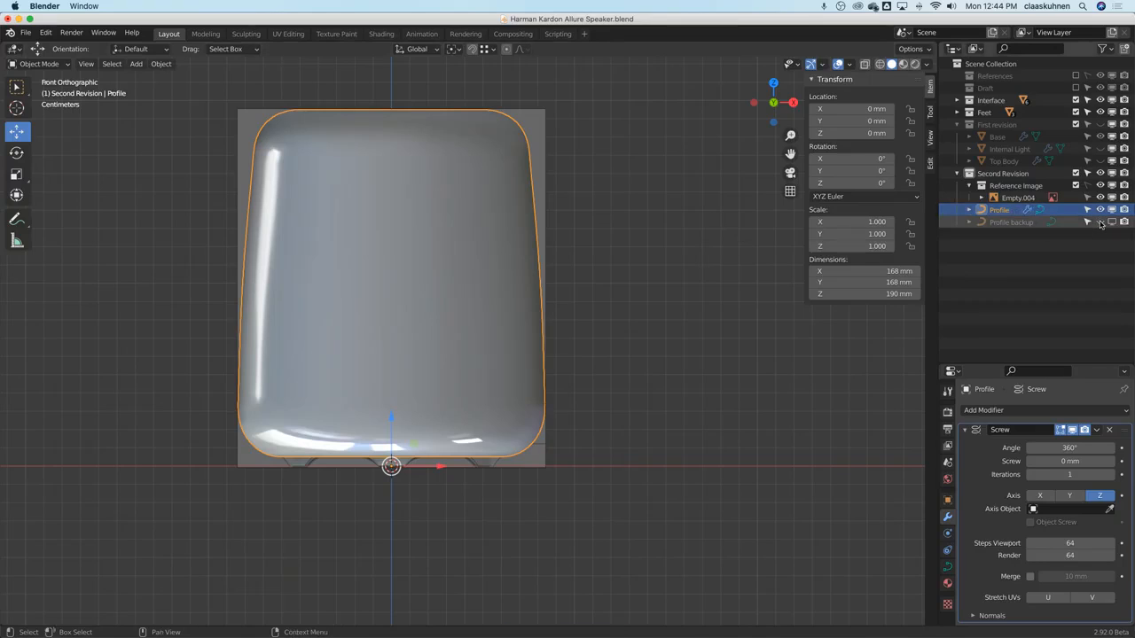
click(1075, 173)
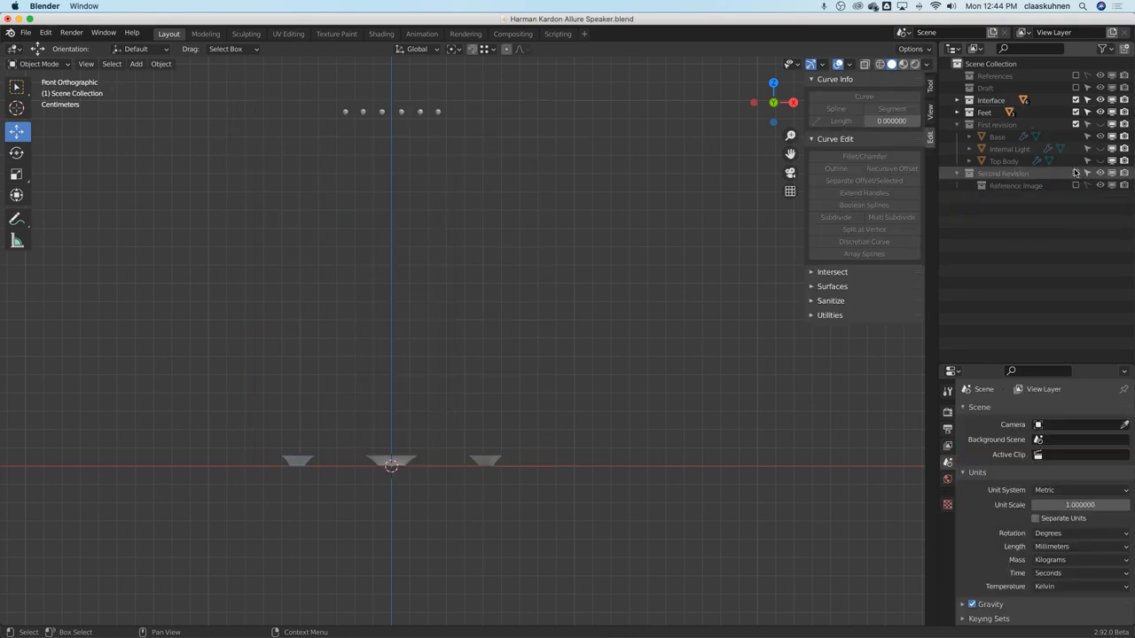
click(1099, 125)
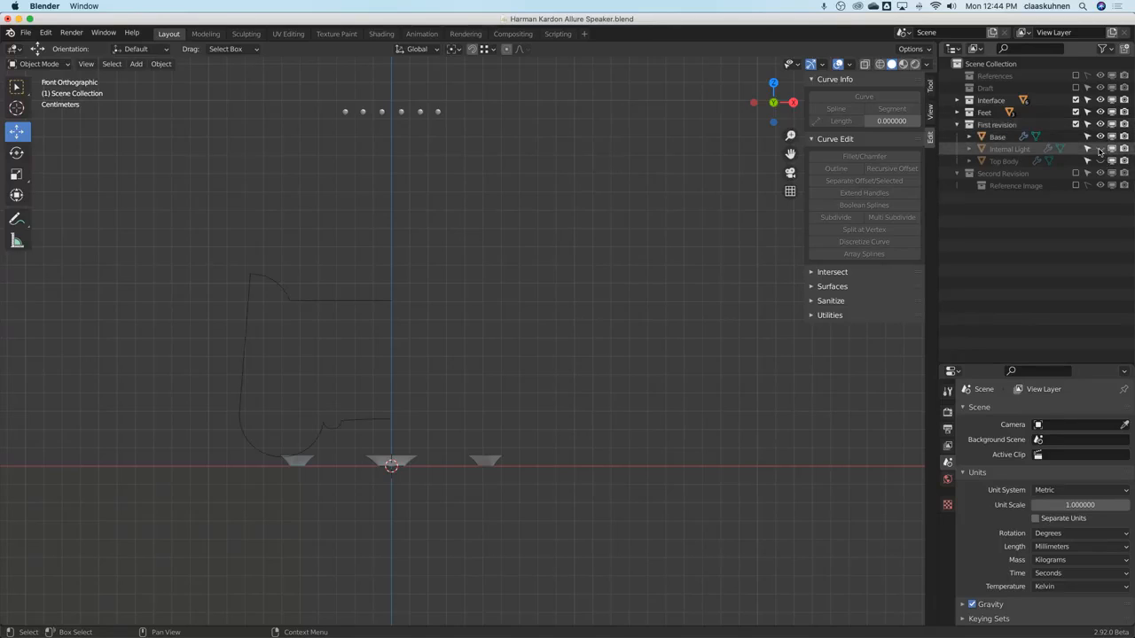
click(1099, 149)
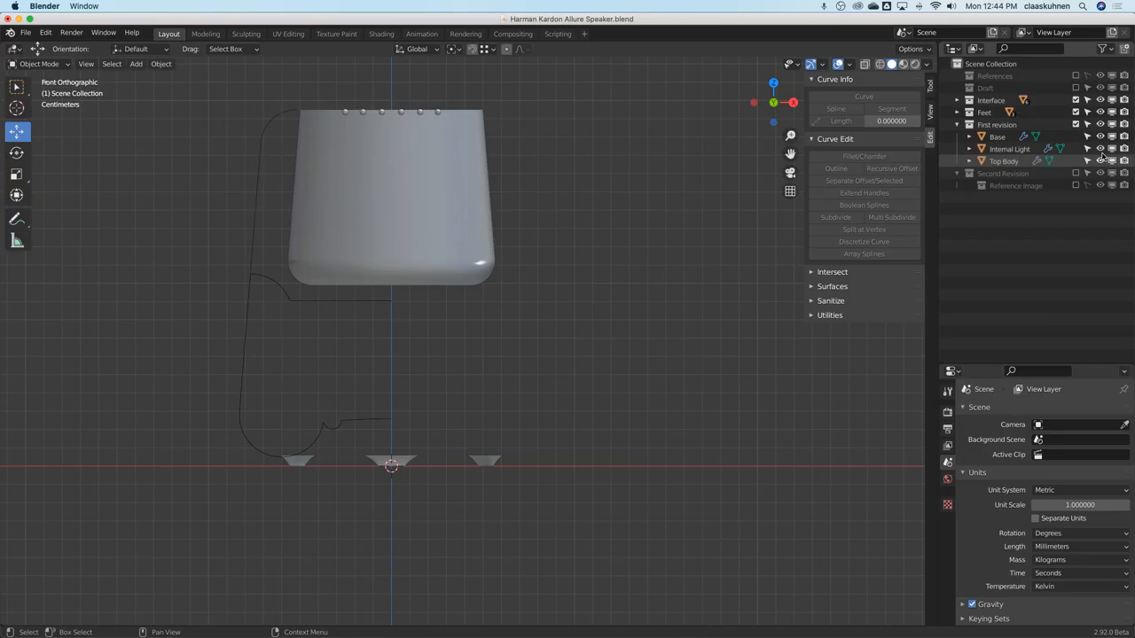
click(260, 140)
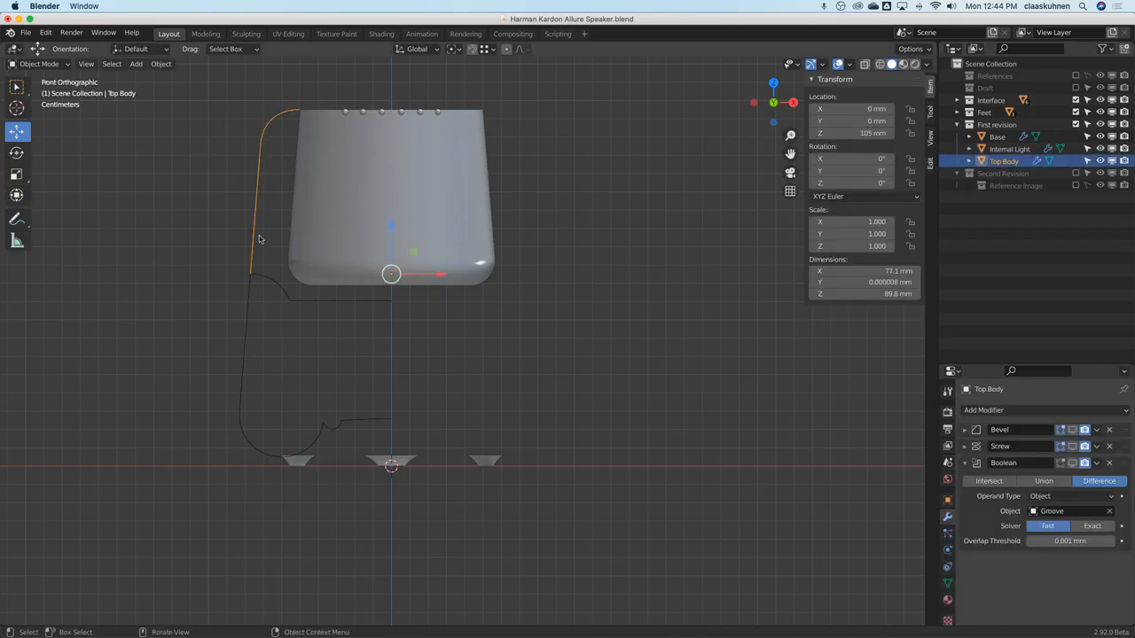
click(250, 282)
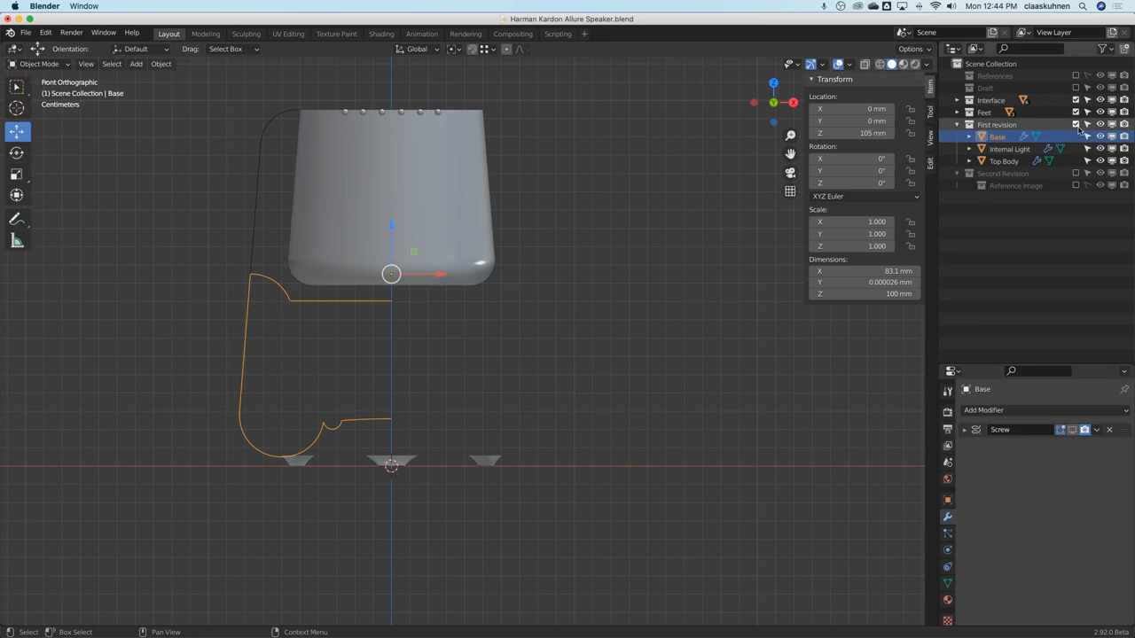
Collapse the Internal Light's Bevel and Screw modifier settings and turn off the Screw modifier's viewport display.
click(349, 213)
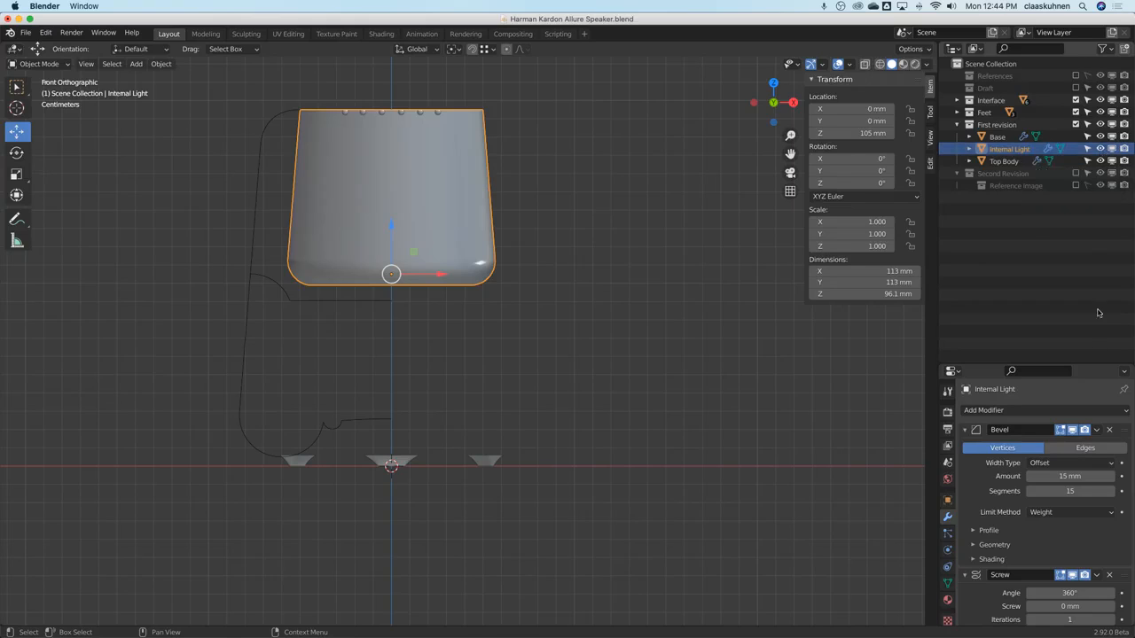
click(965, 430)
click(964, 446)
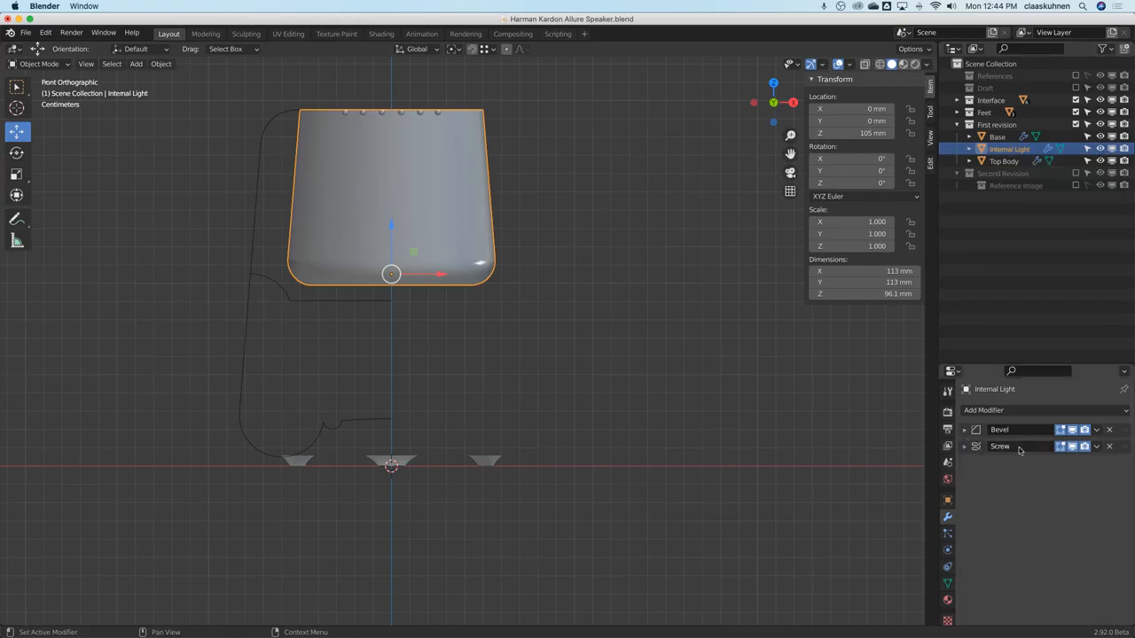
click(1072, 448)
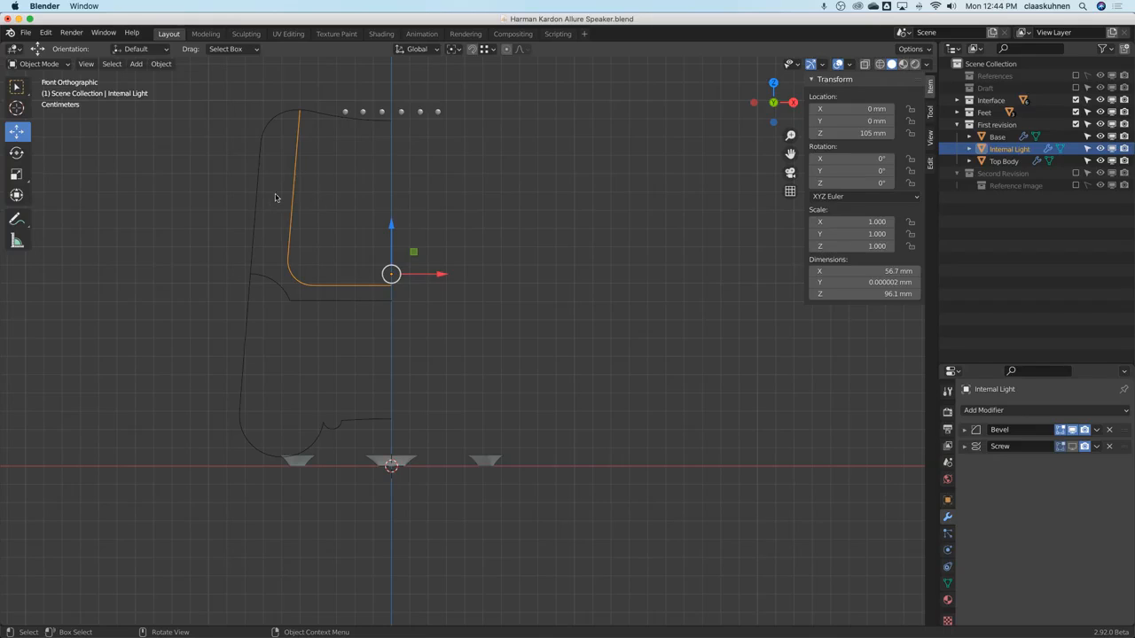
Duplicate the Internal Light profile in place and put the copy in the Second Revision collection.
key(shift+d)
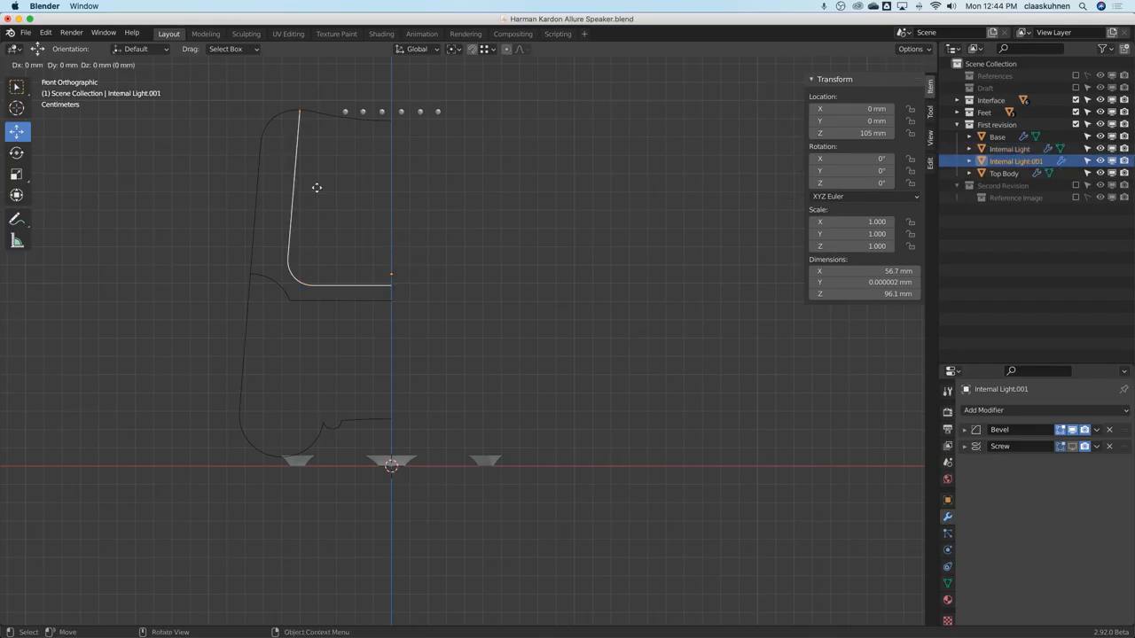
key(Escape)
drag(1031, 162, 1007, 185)
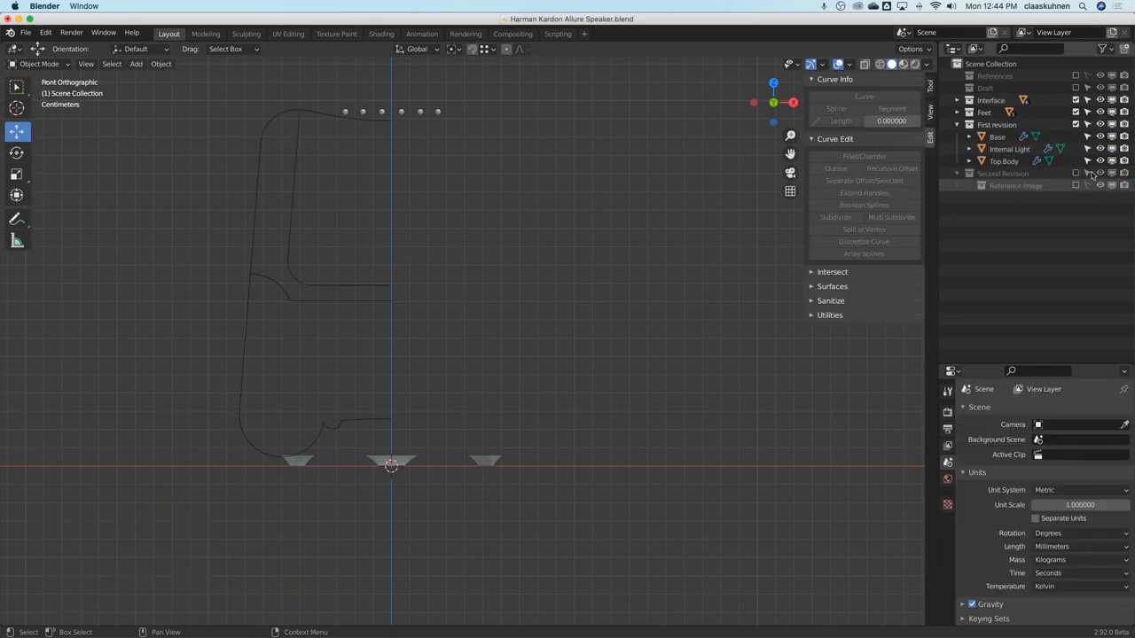
Exclude First revision, enable Second Revision, and turn off the Profile's Screw modifier in the viewport to reach the copied light profile.
click(1076, 124)
click(1075, 136)
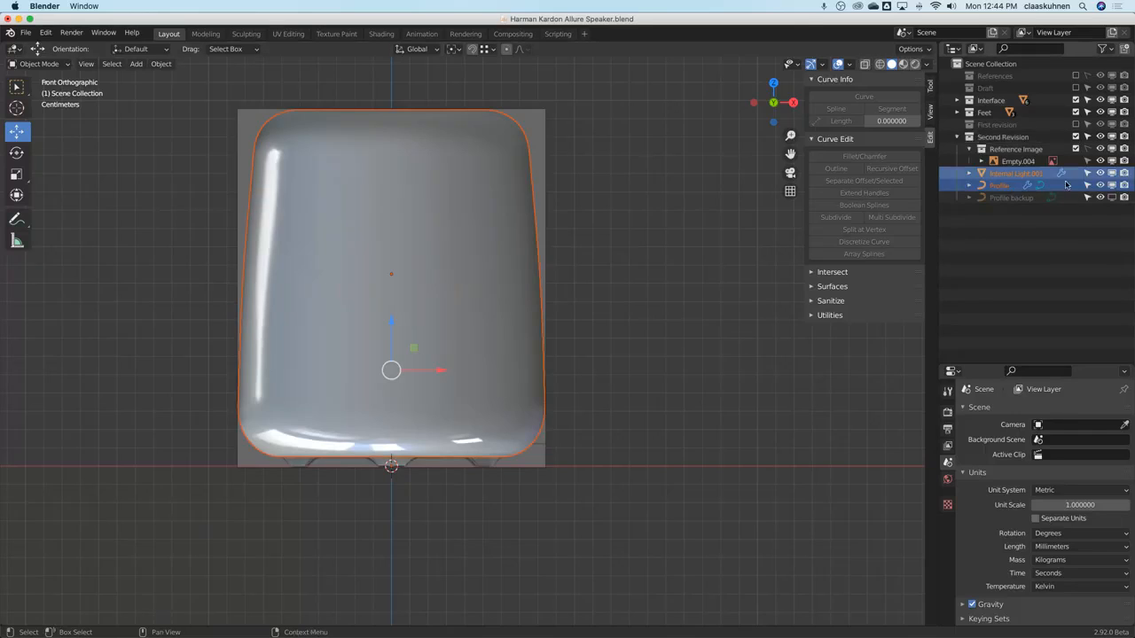
click(1002, 186)
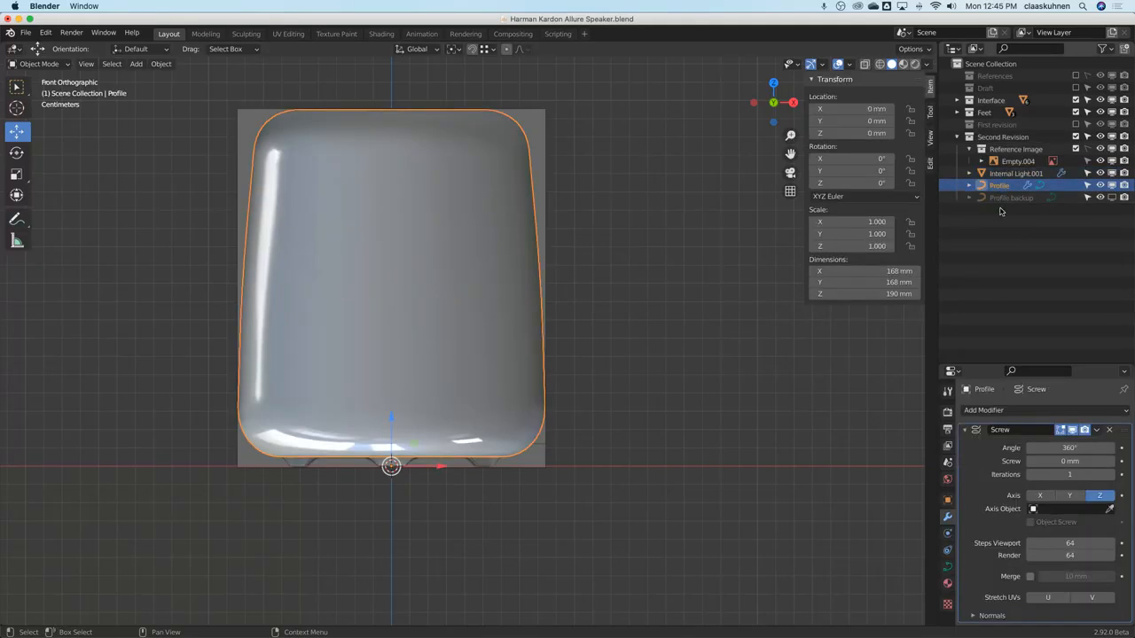
click(1071, 430)
click(295, 172)
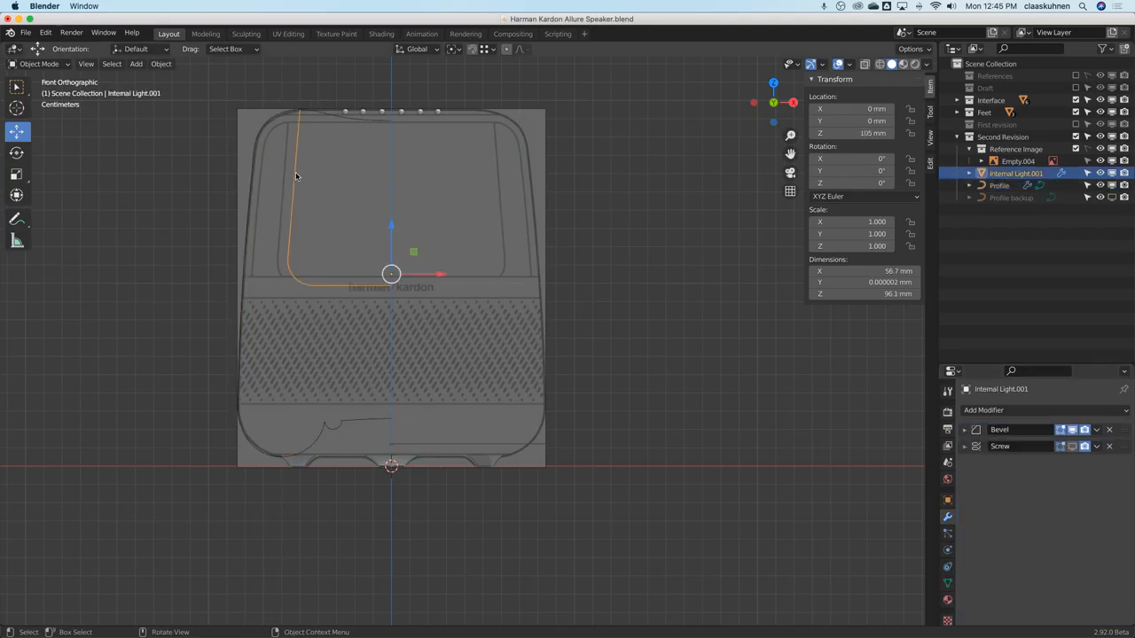
Move the two outer vertices of the Internal Light.001 profile outward along X by about 5.8 mm.
shift+middle_drag(285, 142, 355, 221)
scroll(355, 221, up, 1)
key(Tab)
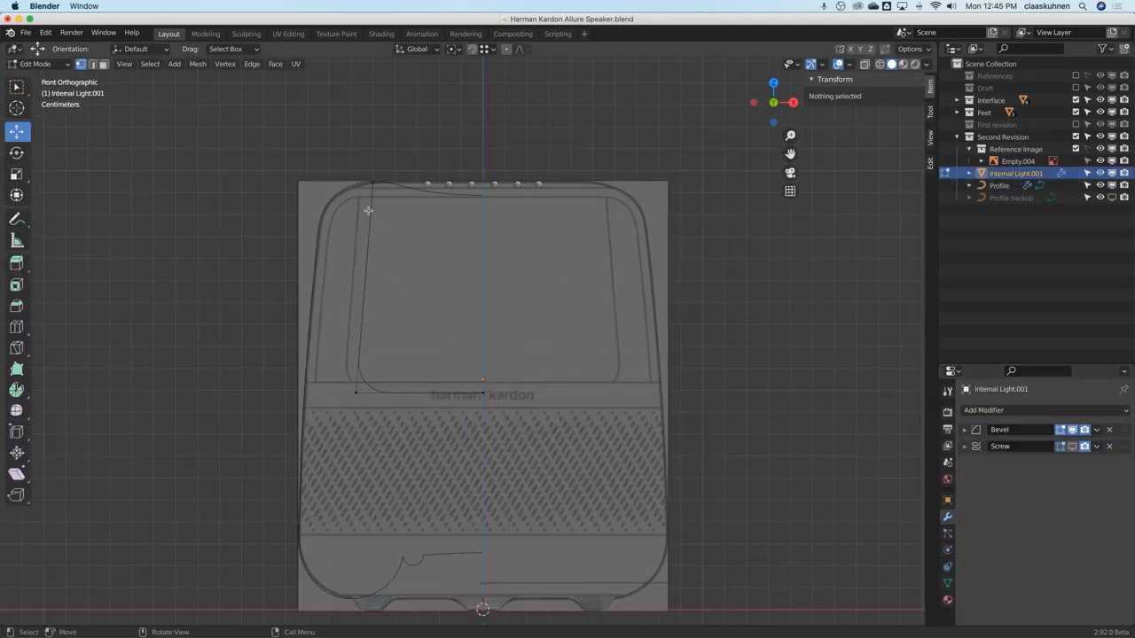
click(371, 185)
shift+click(355, 393)
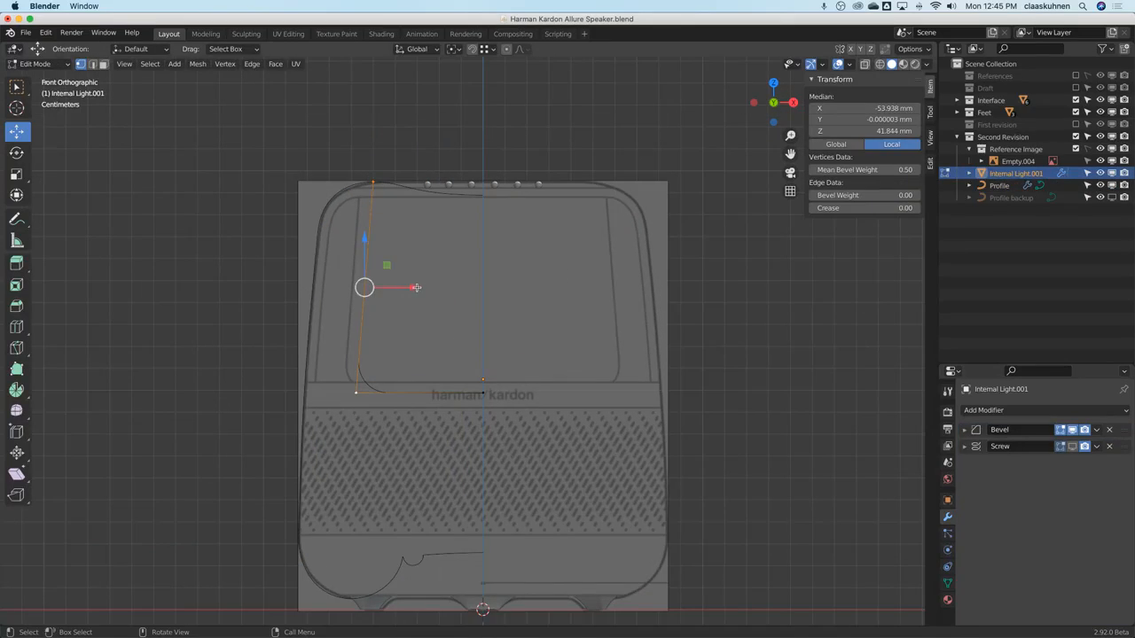
key(g)
key(x)
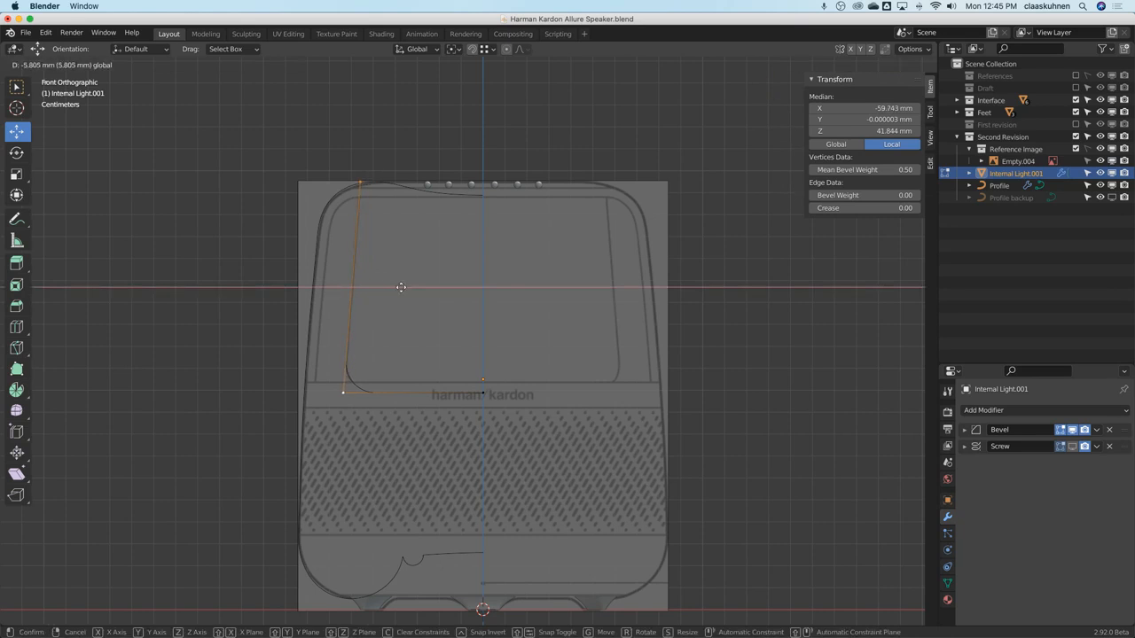
click(401, 286)
Slide the light profile's top vertex slightly down its edge until it meets the outer body profile.
scroll(395, 252, up, 5)
click(431, 306)
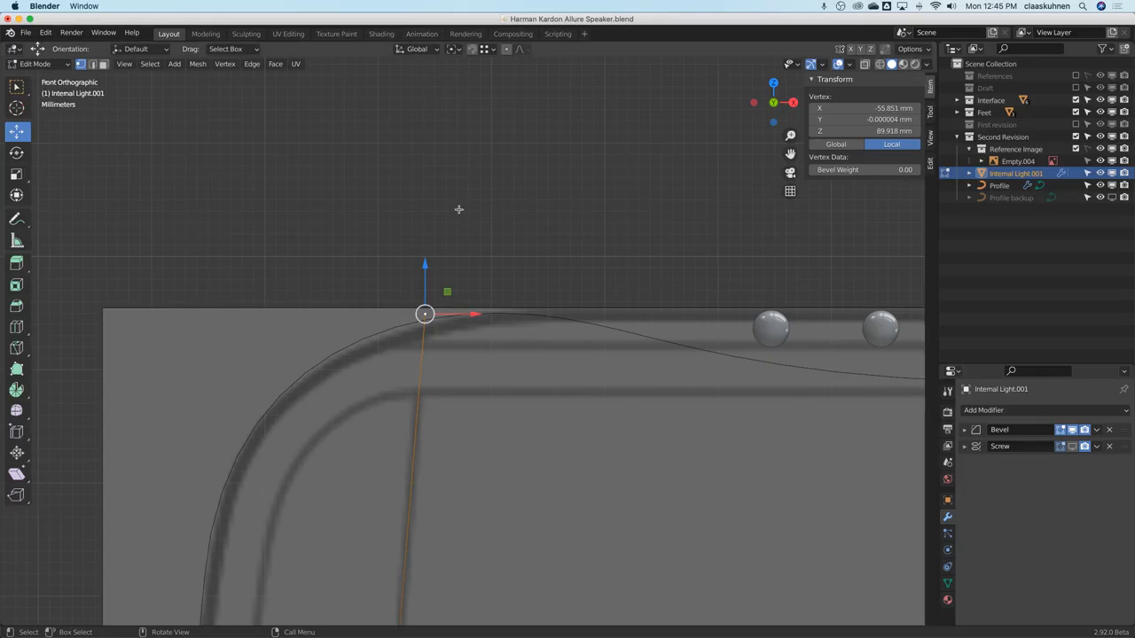
key(shift+v)
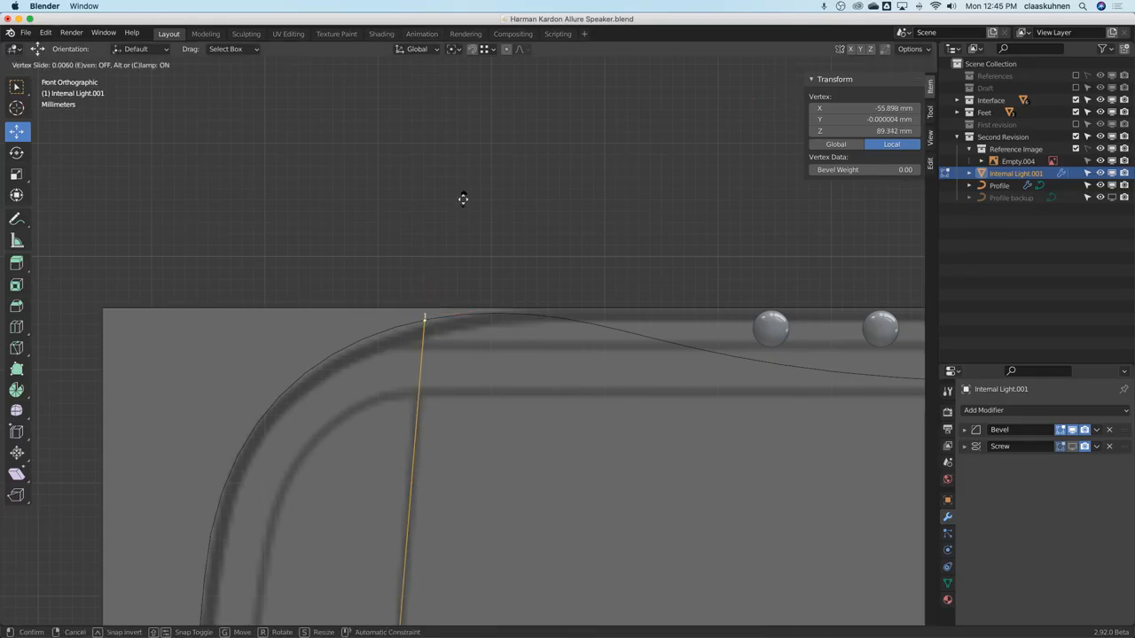
click(463, 200)
scroll(463, 199, down, 6)
key(Tab)
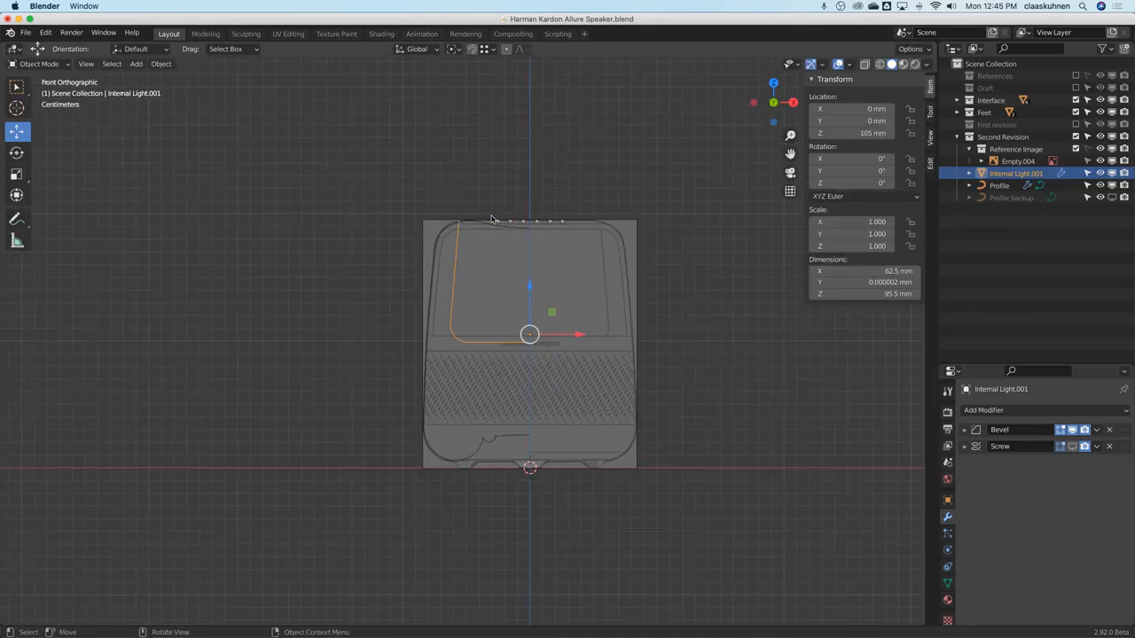
Set the profile shape of Internal Light.001's Bevel modifier to 0.55.
scroll(478, 240, up, 2)
scroll(478, 240, down, 2)
scroll(478, 240, up, 7)
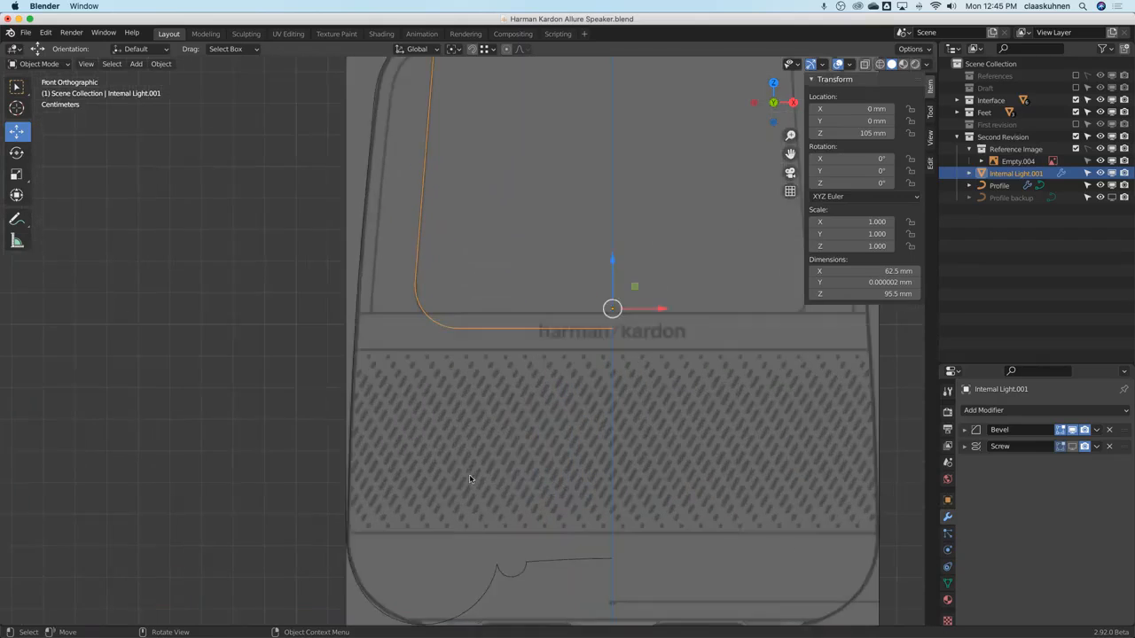
scroll(427, 231, up, 2)
scroll(427, 231, down, 1)
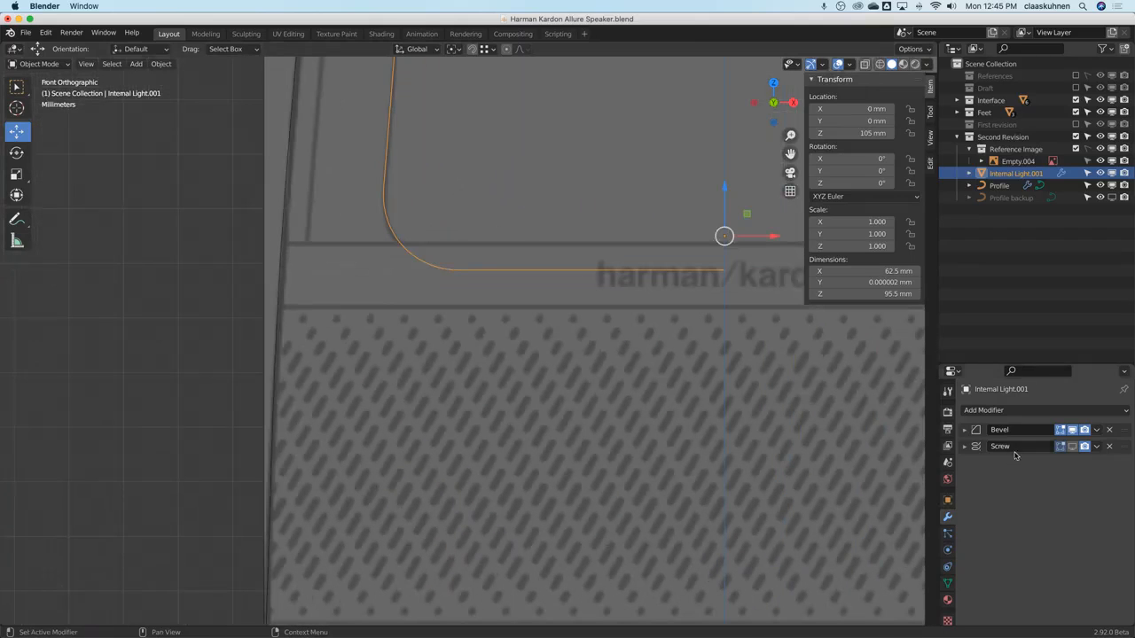
click(965, 430)
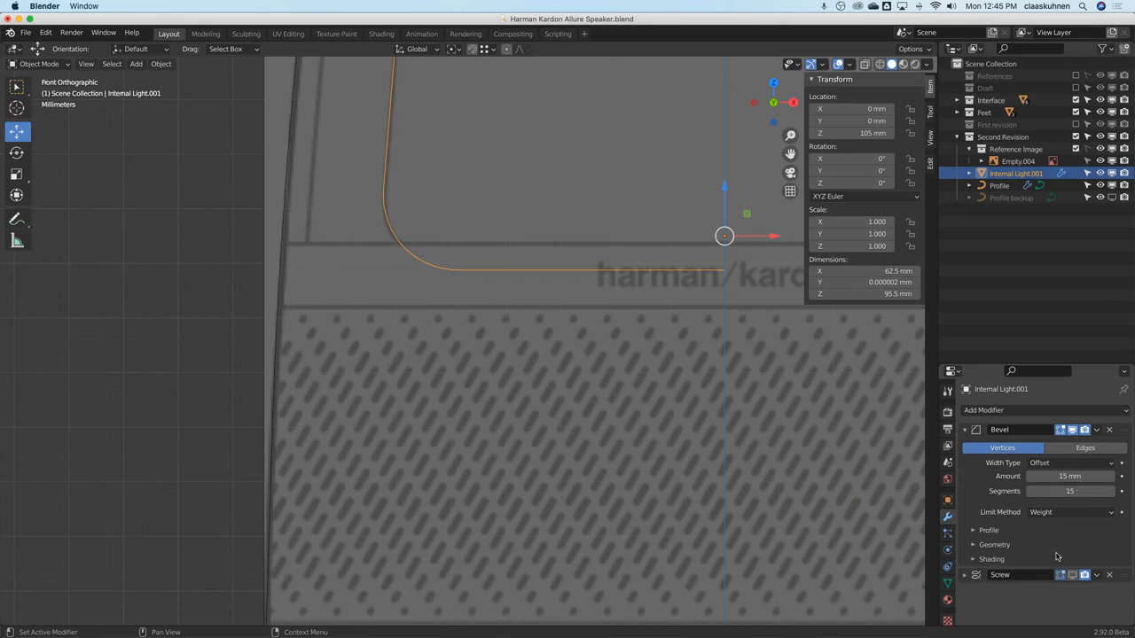
click(975, 531)
click(1073, 561)
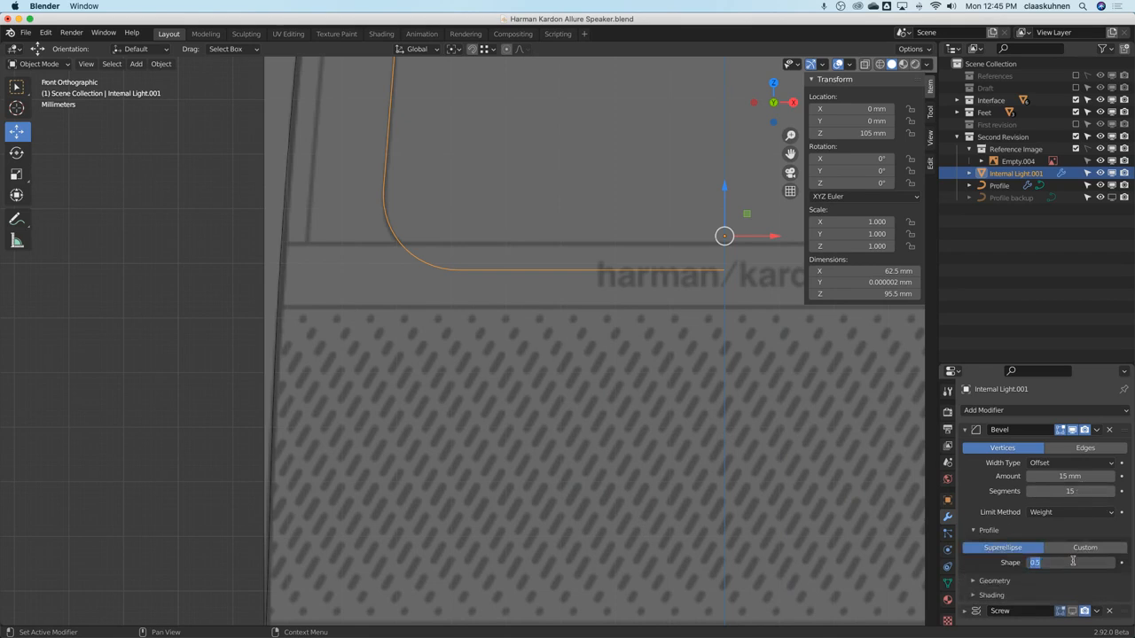
text(0.55)
key(Return)
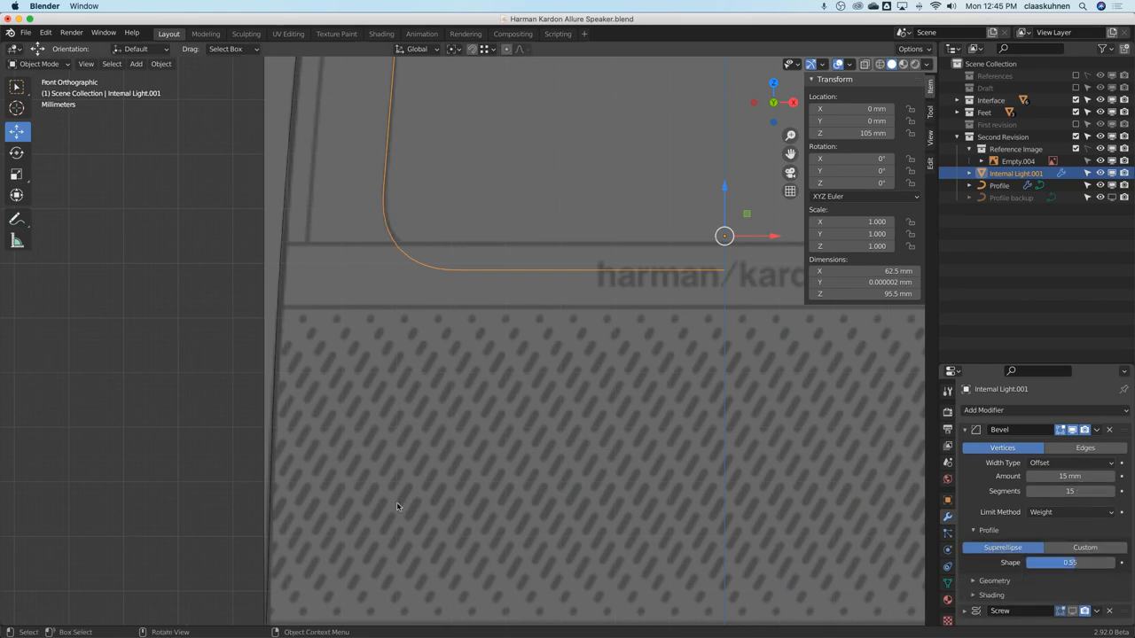
Set the preview resolution of the outer Profile curve to 64.
scroll(456, 285, down, 1)
scroll(455, 286, down, 4)
shift+middle_drag(457, 189, 406, 260)
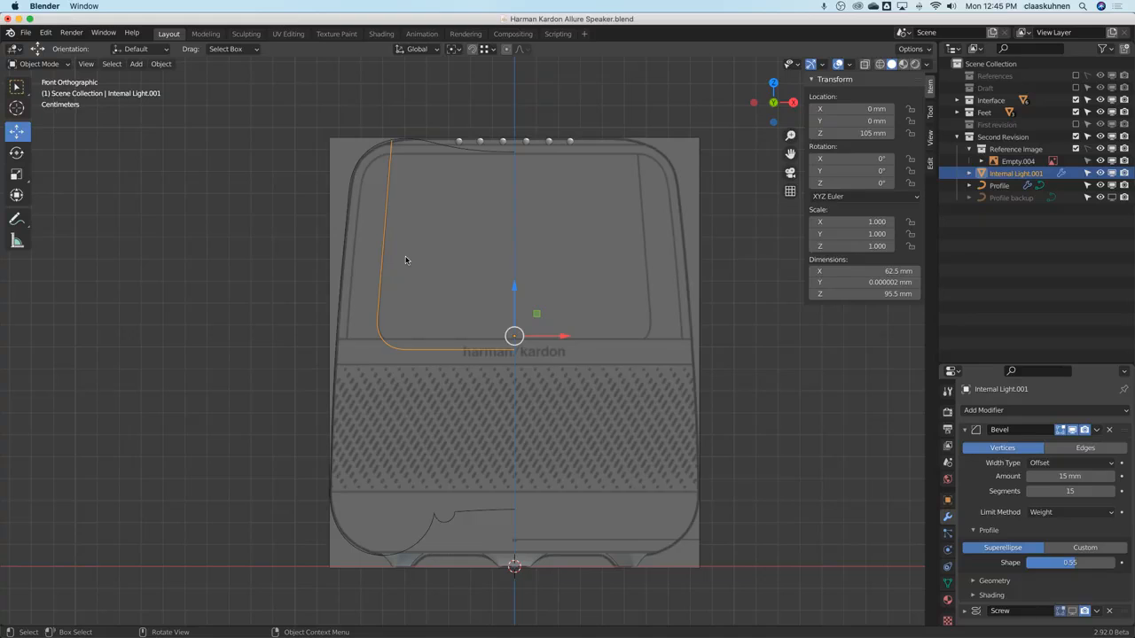
scroll(433, 510, up, 12)
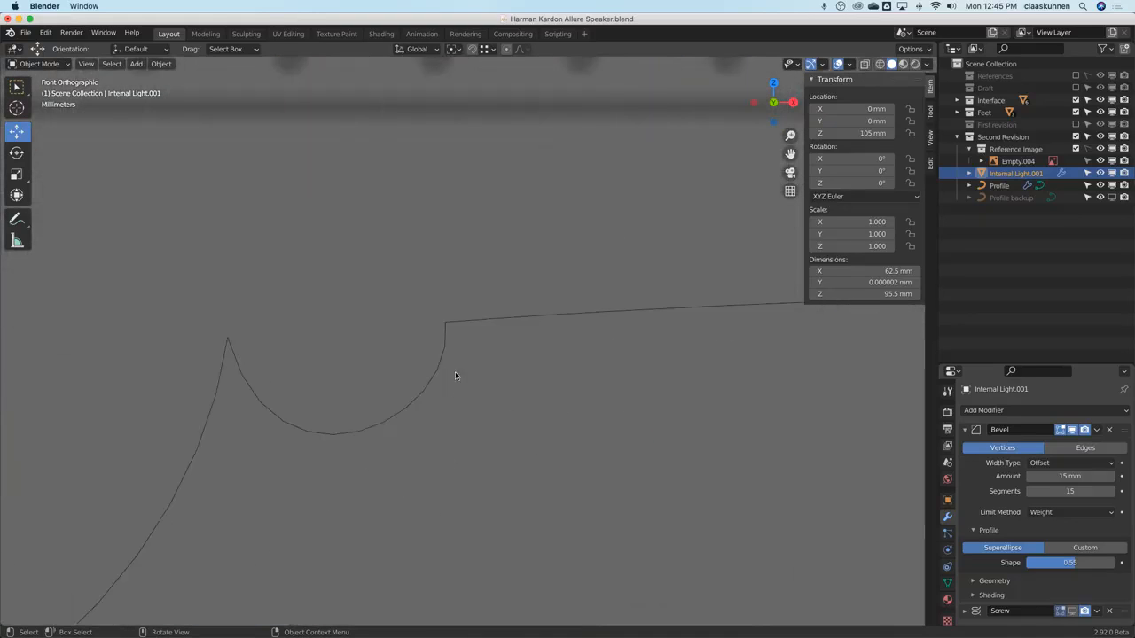
click(445, 355)
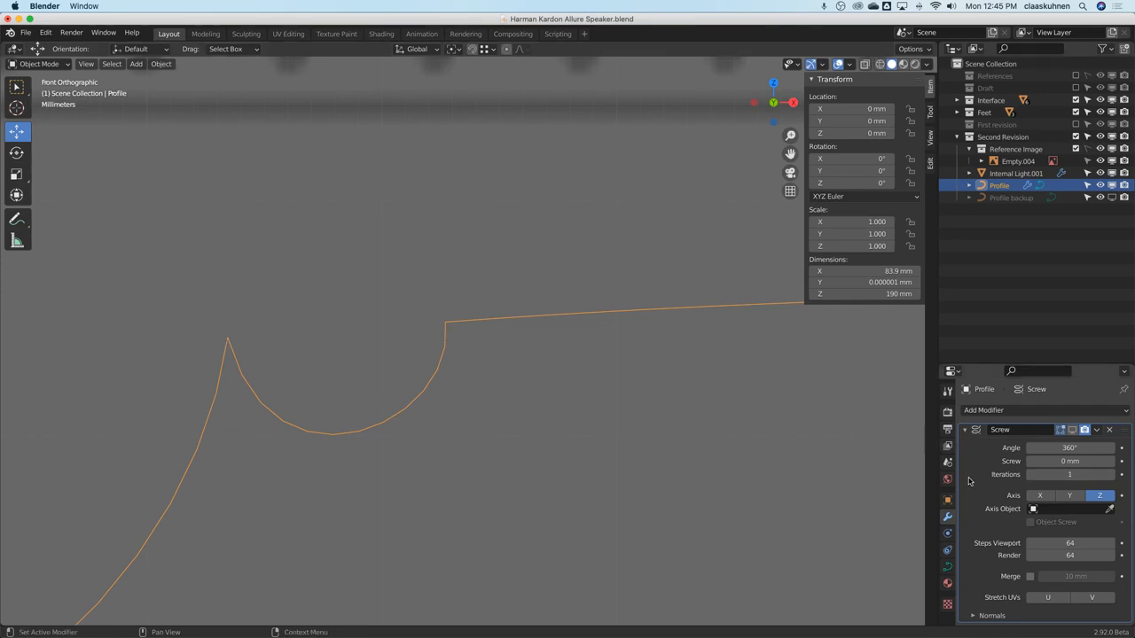
click(946, 566)
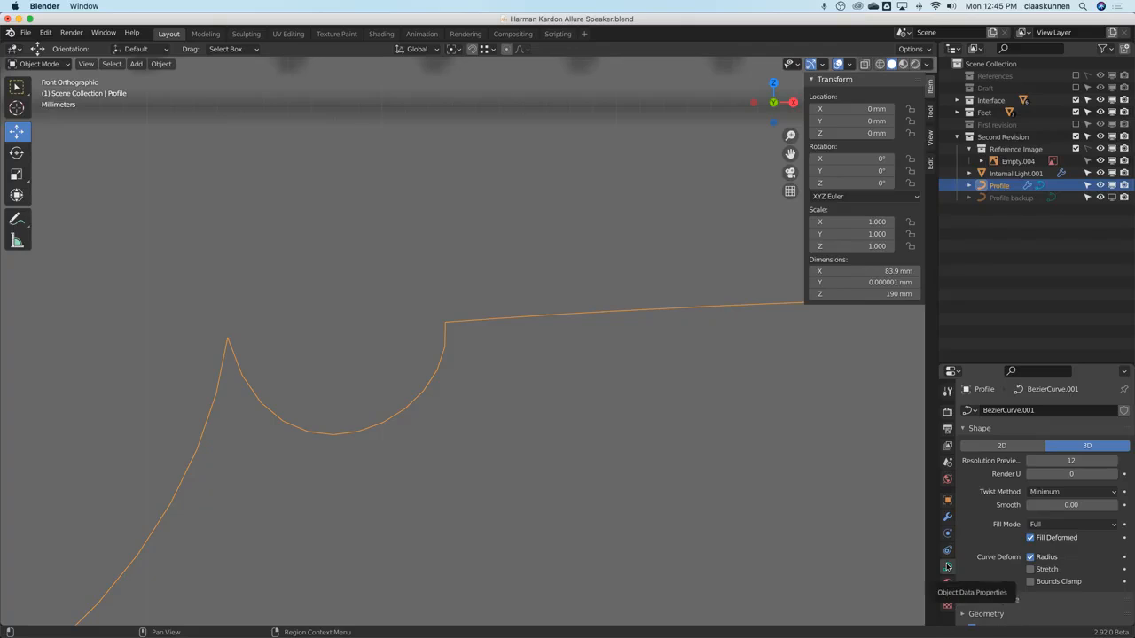
click(1060, 458)
key(Return)
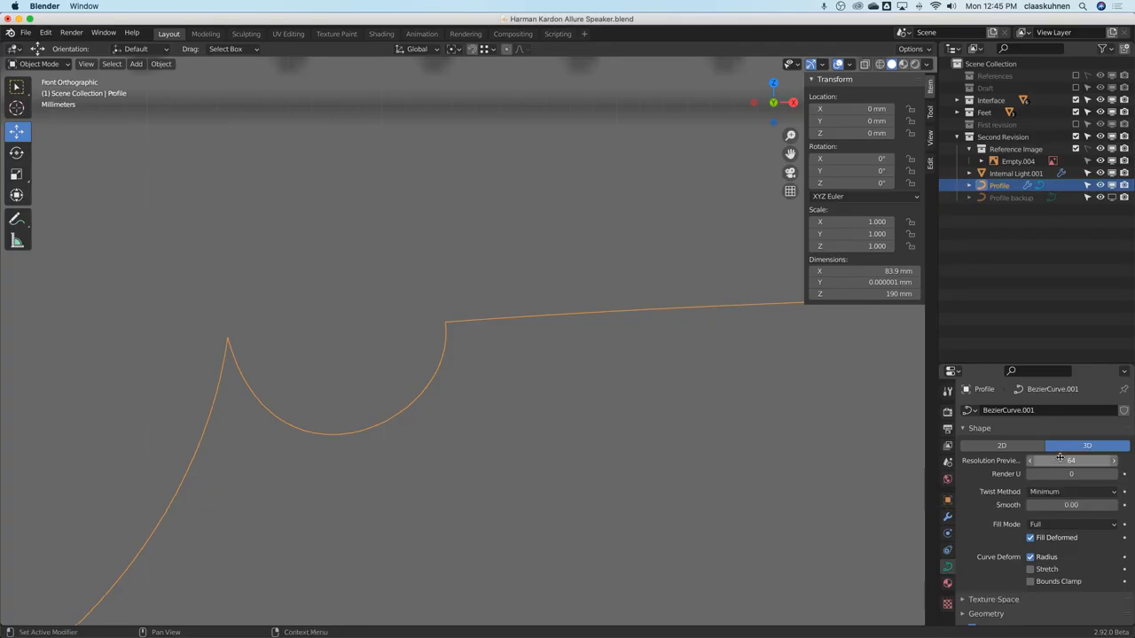
key(Tab)
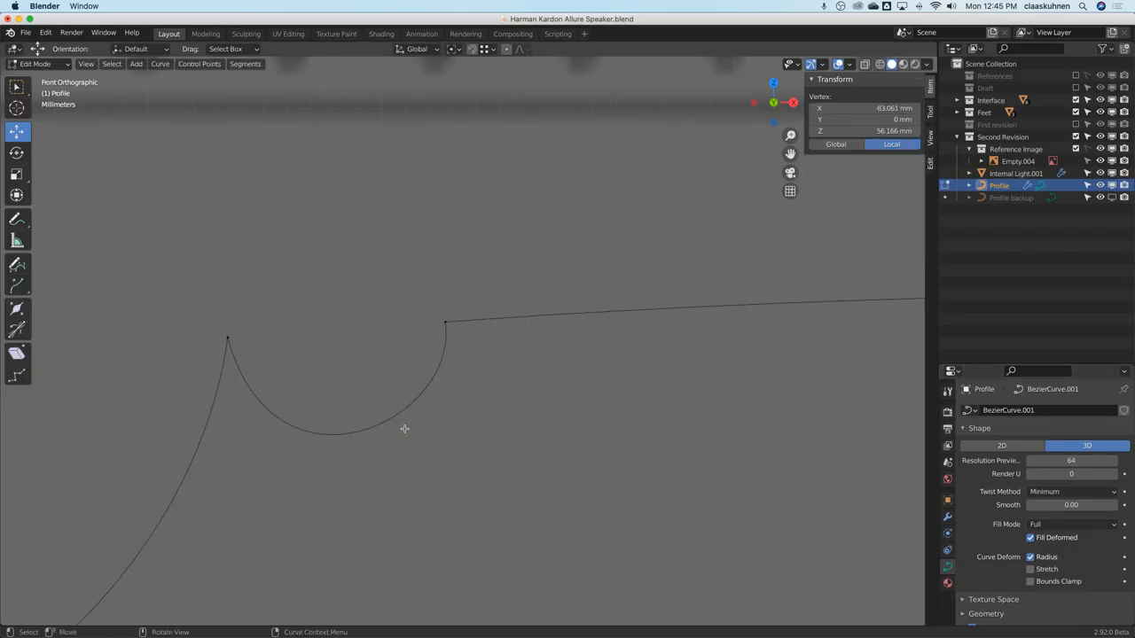
key(Tab)
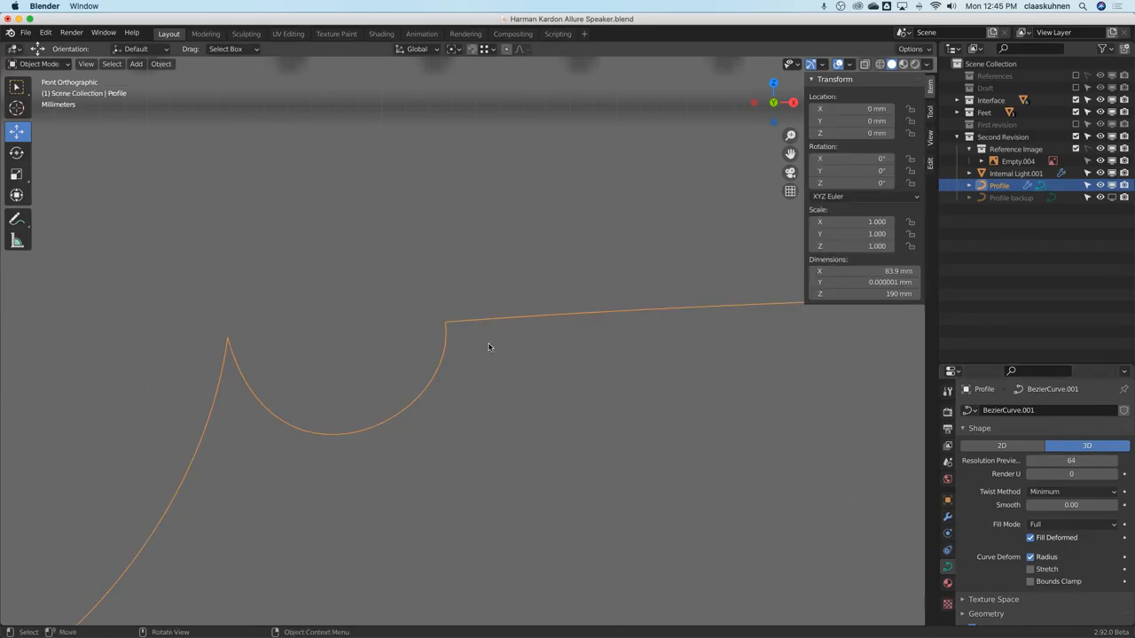
Duplicate the outer Profile curve in place.
scroll(487, 346, down, 5)
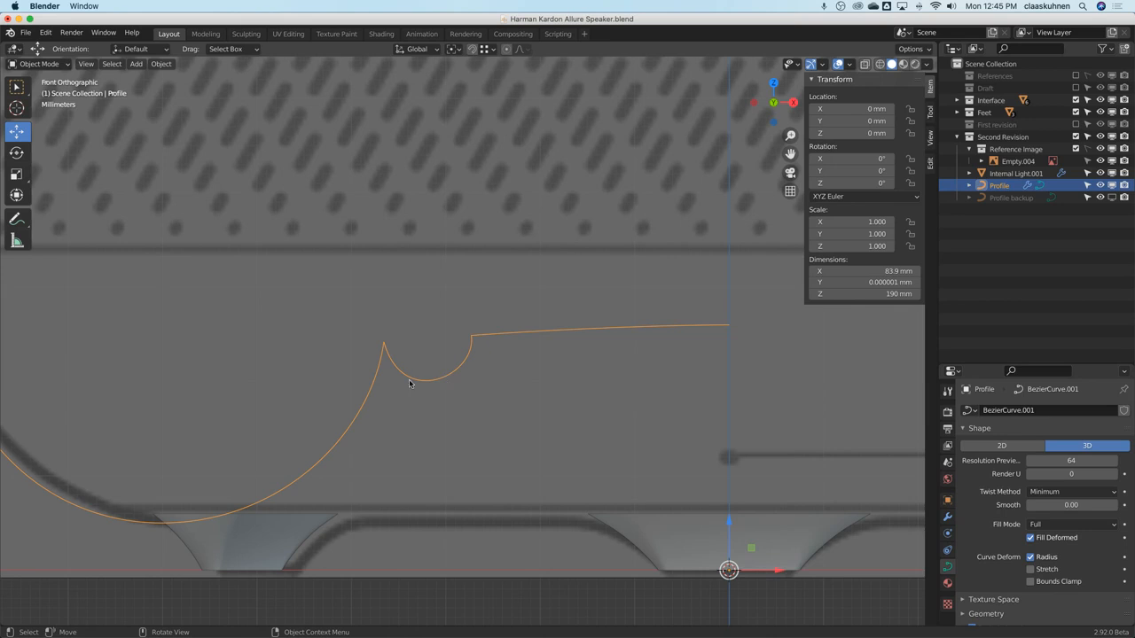
scroll(332, 329, down, 5)
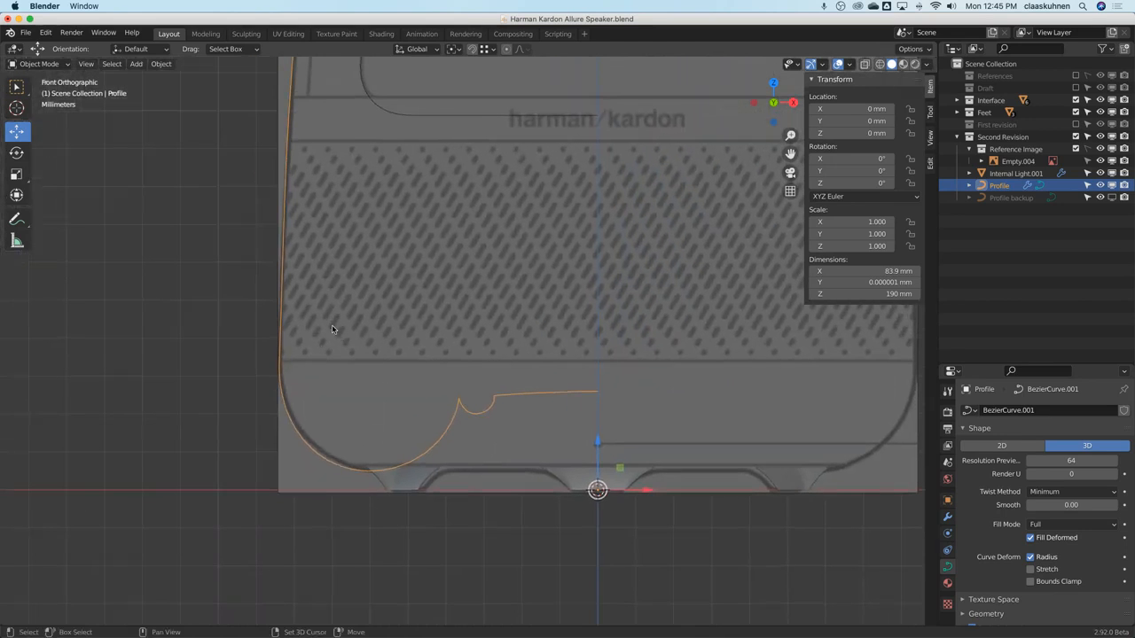
shift+middle_drag(374, 280, 370, 367)
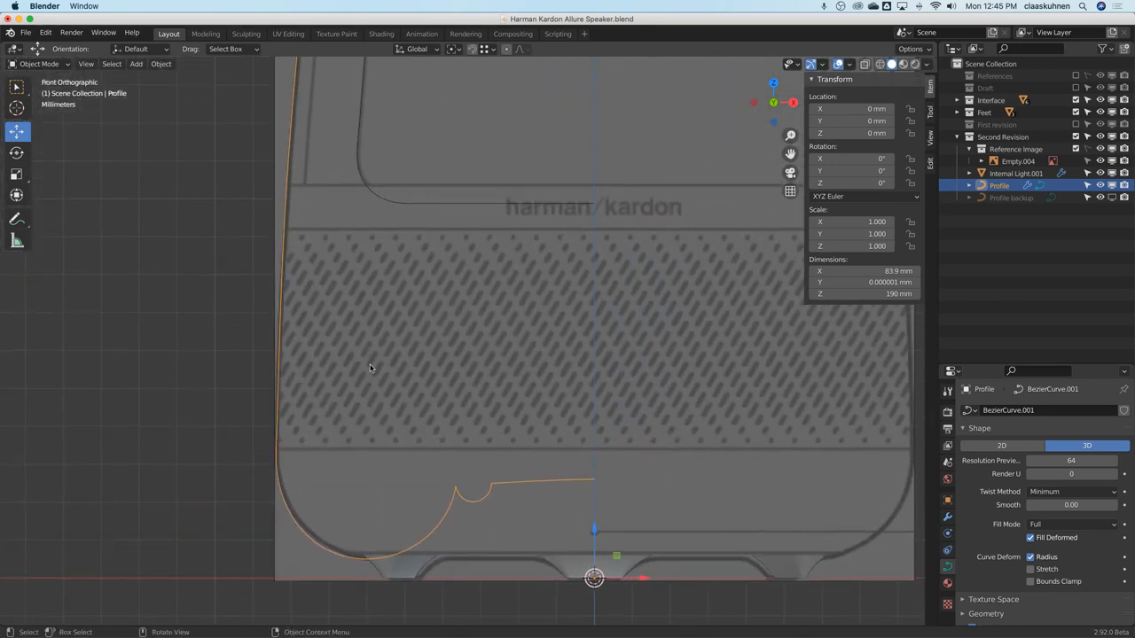
scroll(456, 510, up, 1)
scroll(456, 508, down, 2)
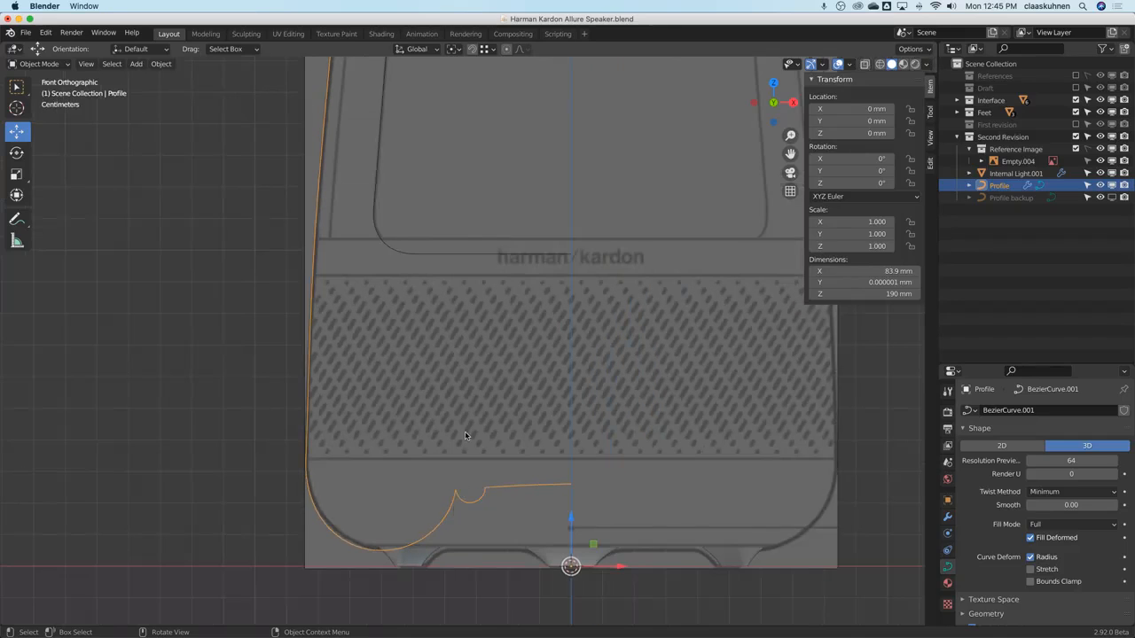
shift+middle_drag(465, 415, 466, 450)
scroll(465, 449, down, 3)
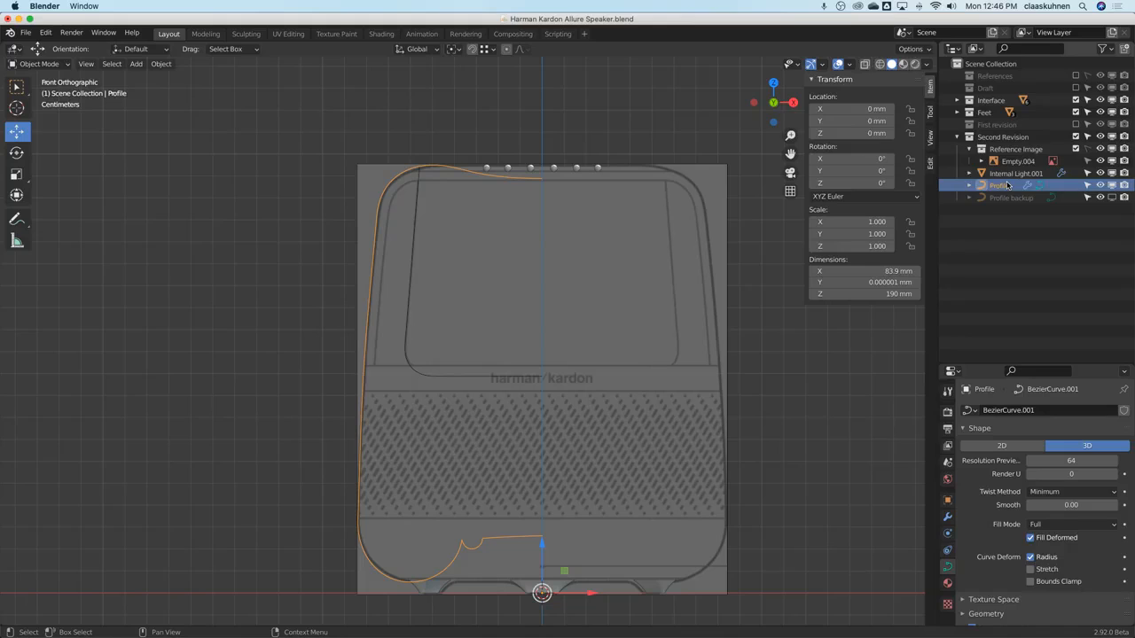
key(shift+d)
right_click(549, 292)
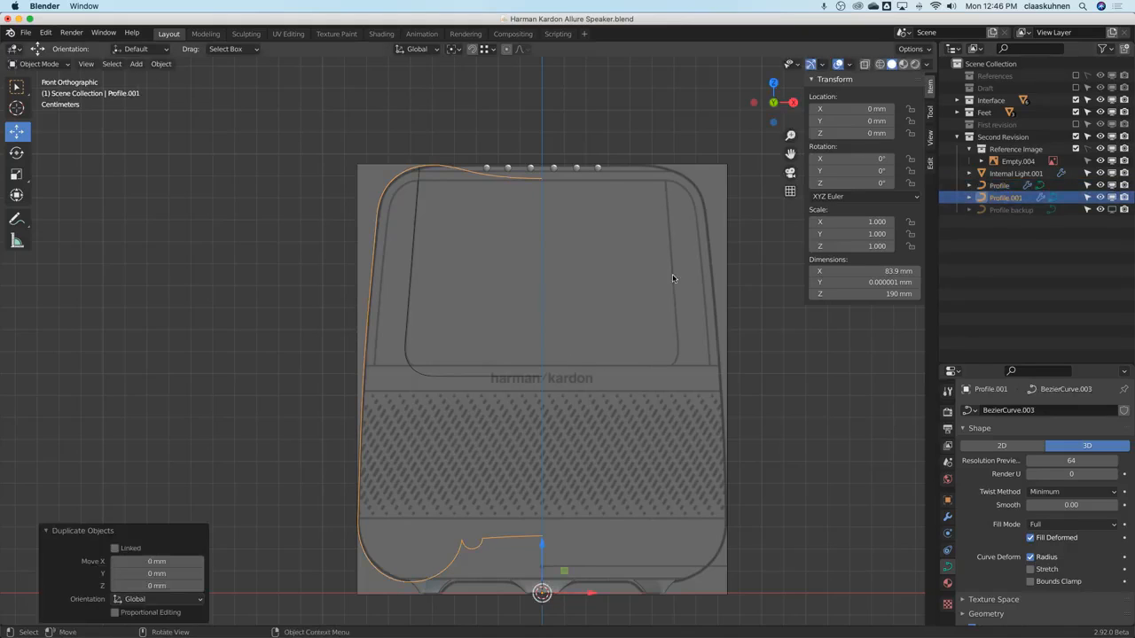
Rename the copied curve Profile REFINED BACKUP and turn off its viewport display.
double_click(1011, 198)
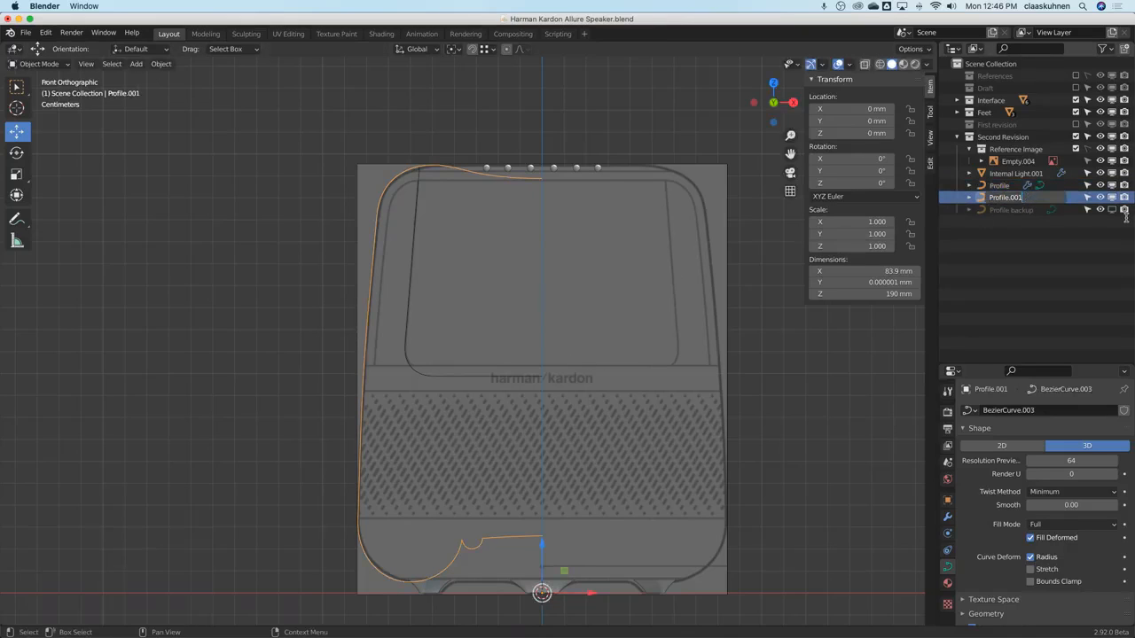
text(REFINED BACKUP)
key(Return)
click(1112, 210)
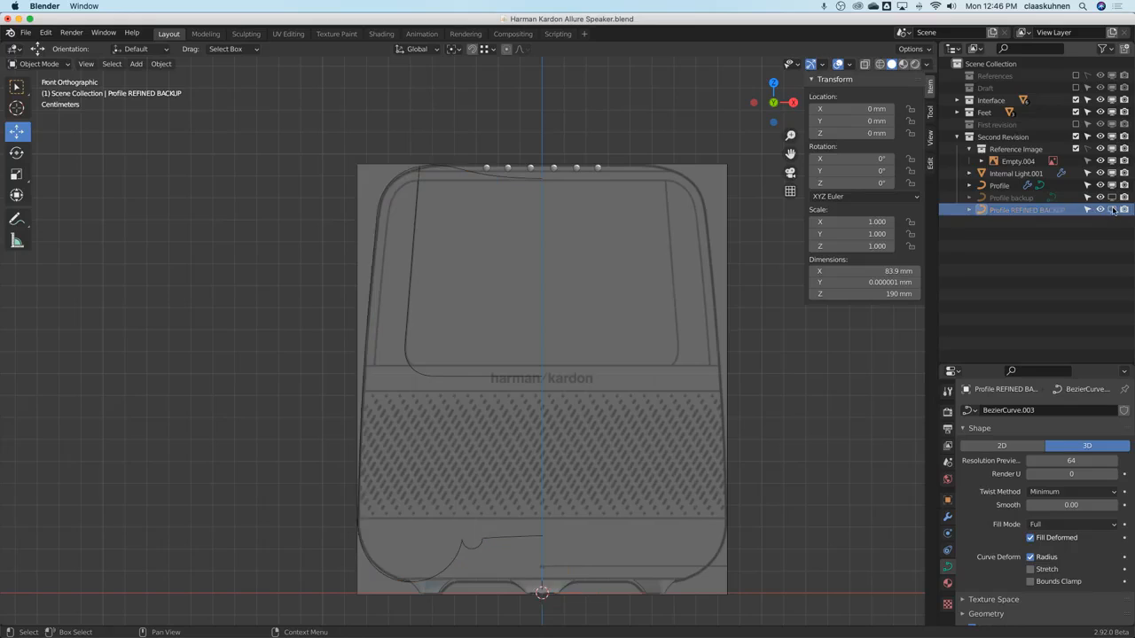
Move the Profile's middle side control point up to the seam above the harman/kardon band, at about Z 103.5 mm.
click(406, 174)
key(Tab)
click(363, 376)
scroll(366, 370, up, 4)
scroll(369, 367, down, 5)
scroll(369, 367, up, 5)
scroll(367, 368, down, 1)
scroll(368, 368, down, 3)
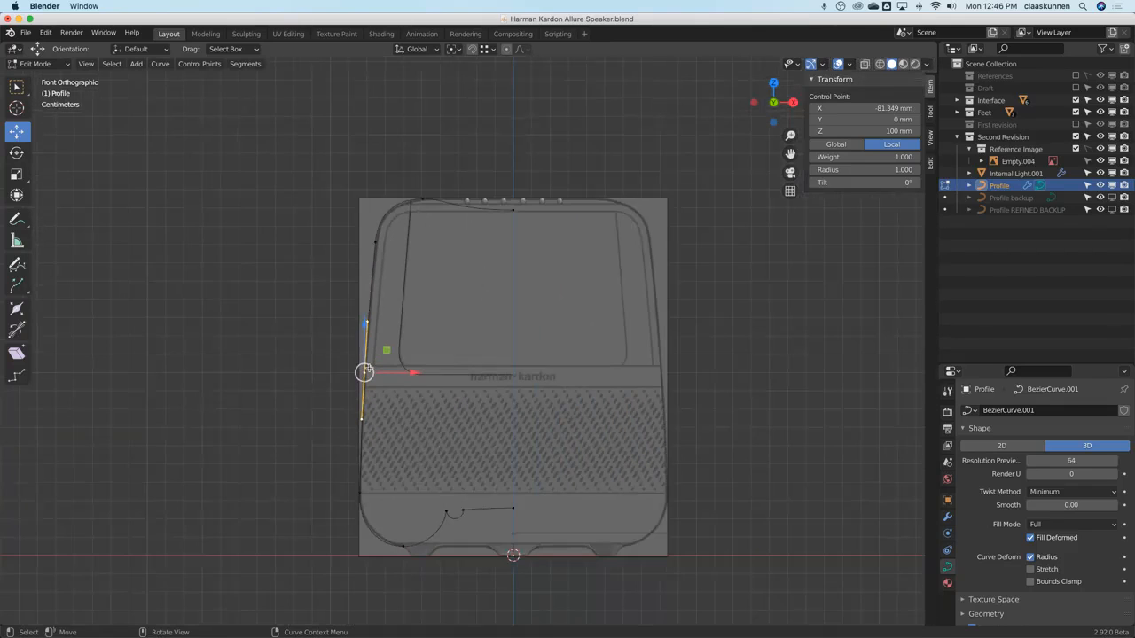
scroll(364, 372, up, 6)
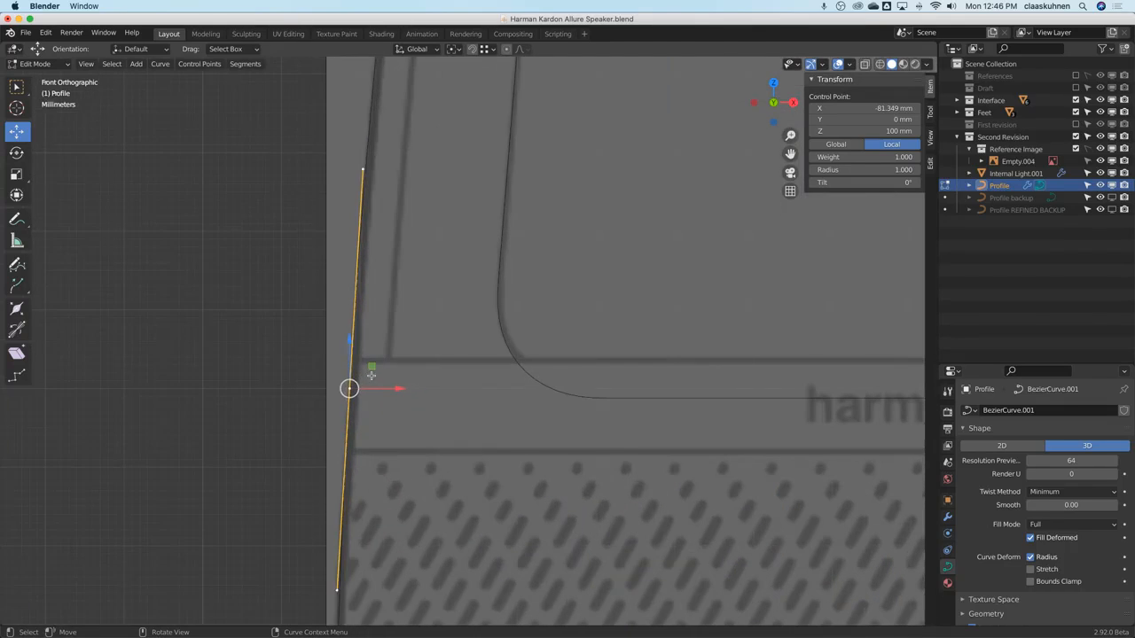
key(g)
click(374, 343)
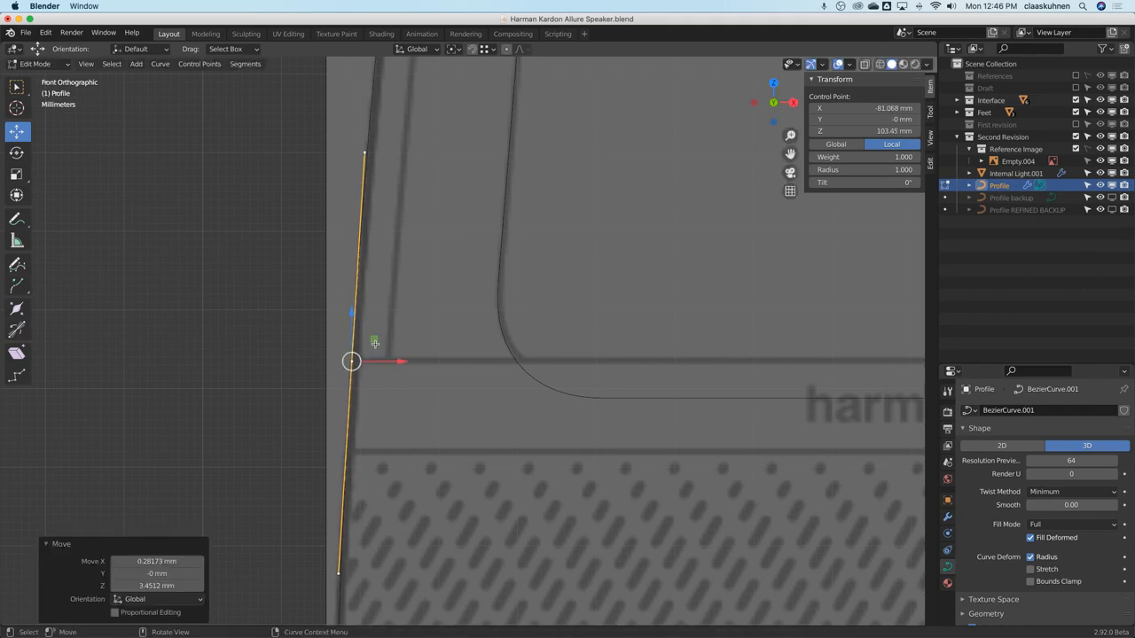
key(g)
click(375, 341)
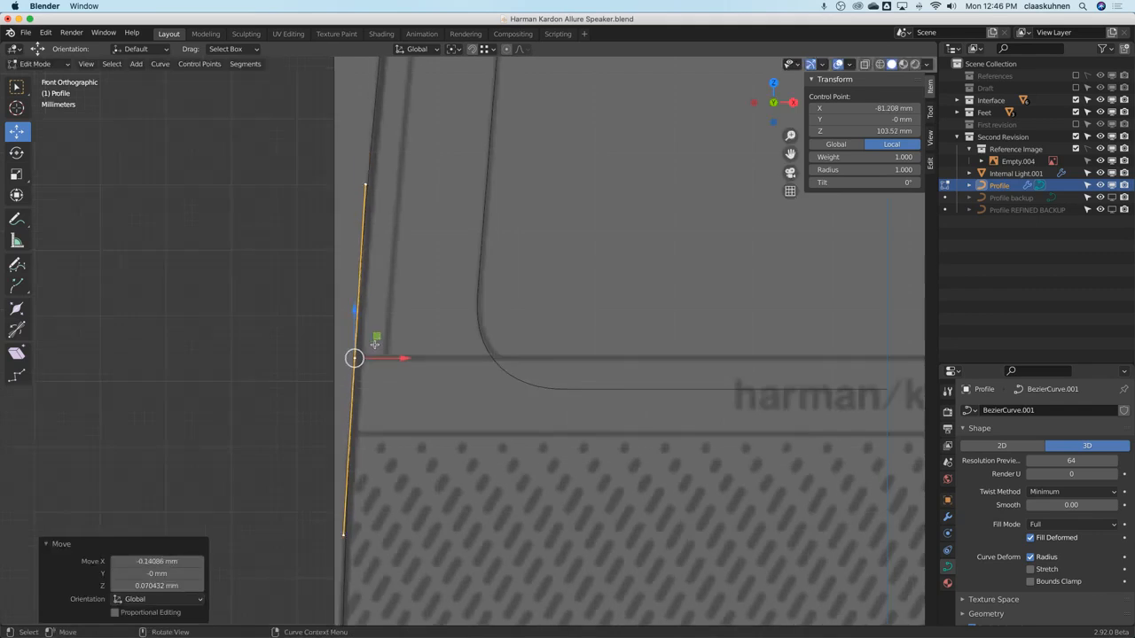
Separate the Profile's upper control points, from the seam to the top centre, into their own curve and select that curve.
scroll(374, 342, down, 4)
key(b)
drag(327, 146, 564, 260)
scroll(487, 256, up, 5)
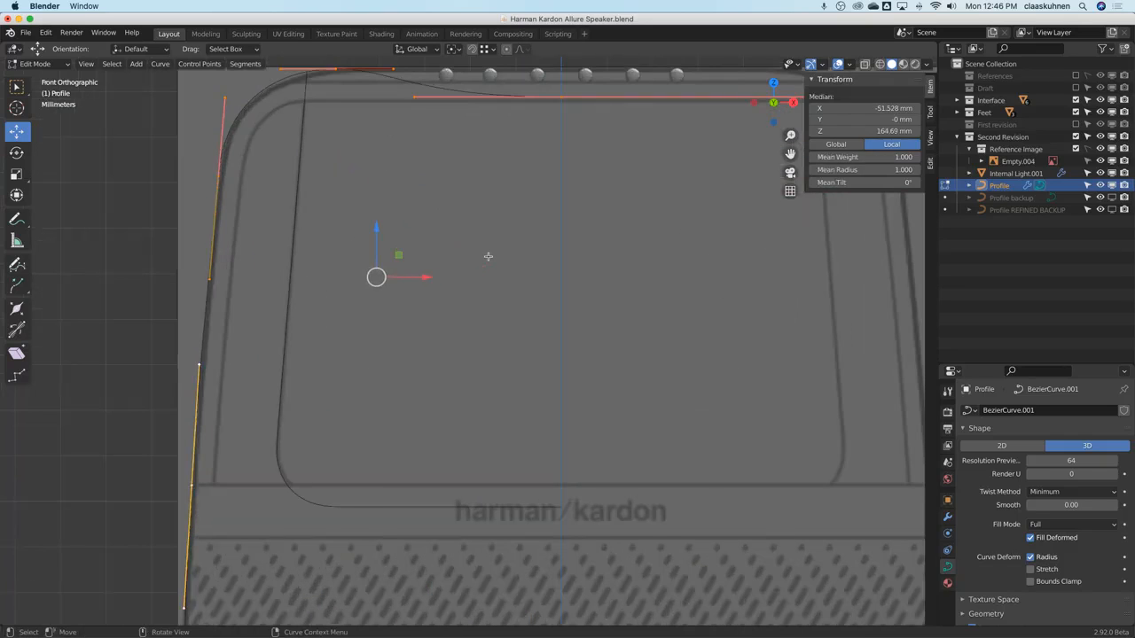
scroll(487, 256, down, 2)
key(p)
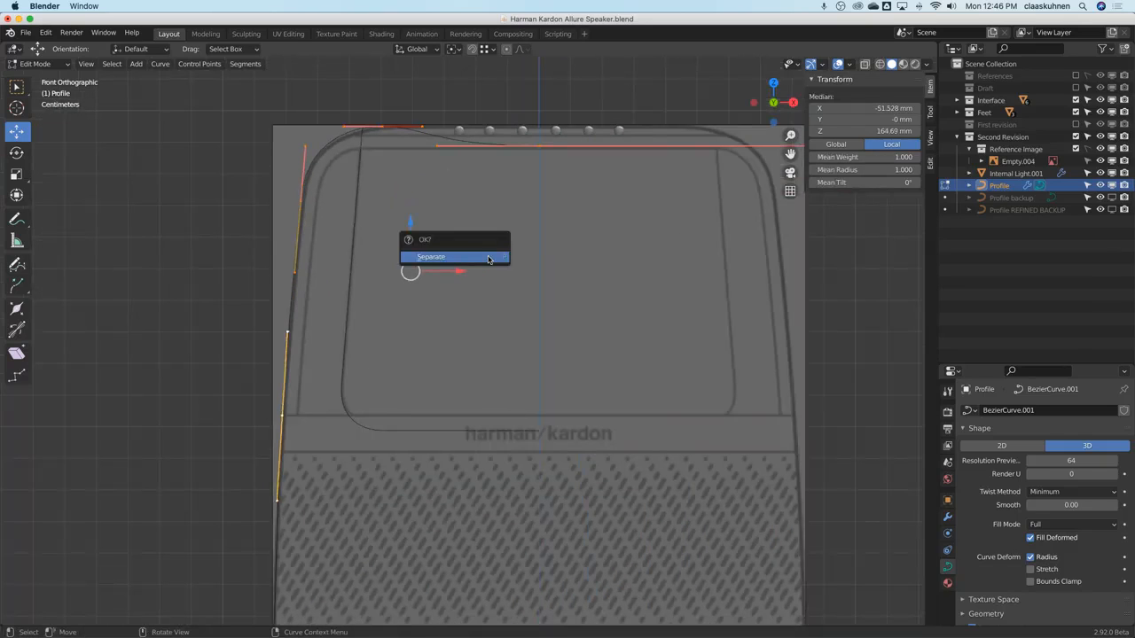
click(488, 258)
key(Tab)
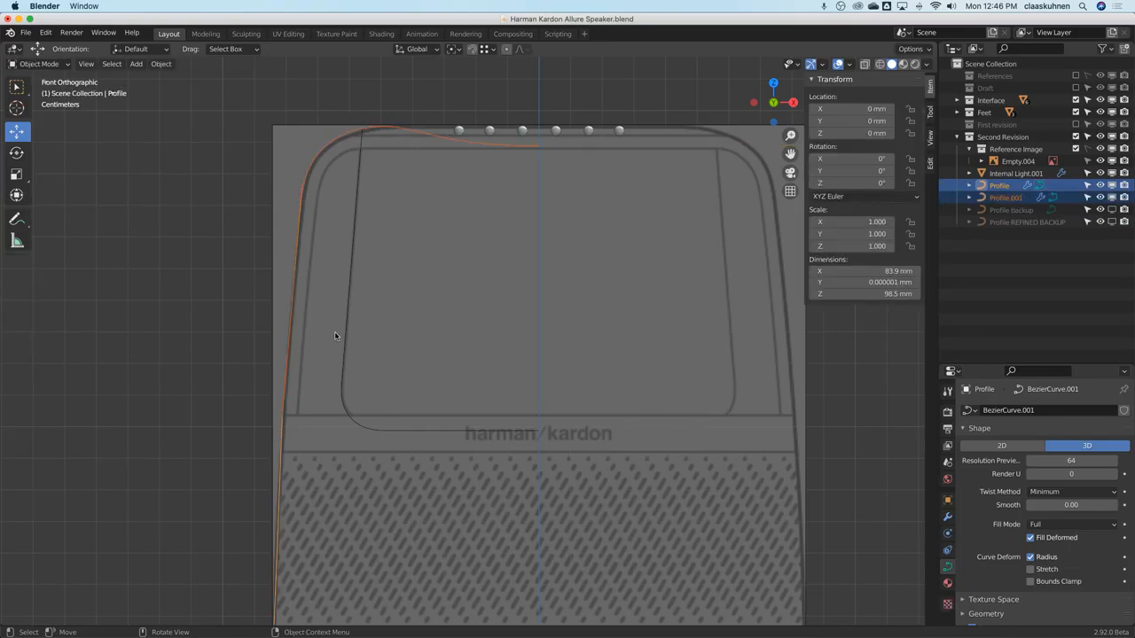
click(293, 277)
key(Tab)
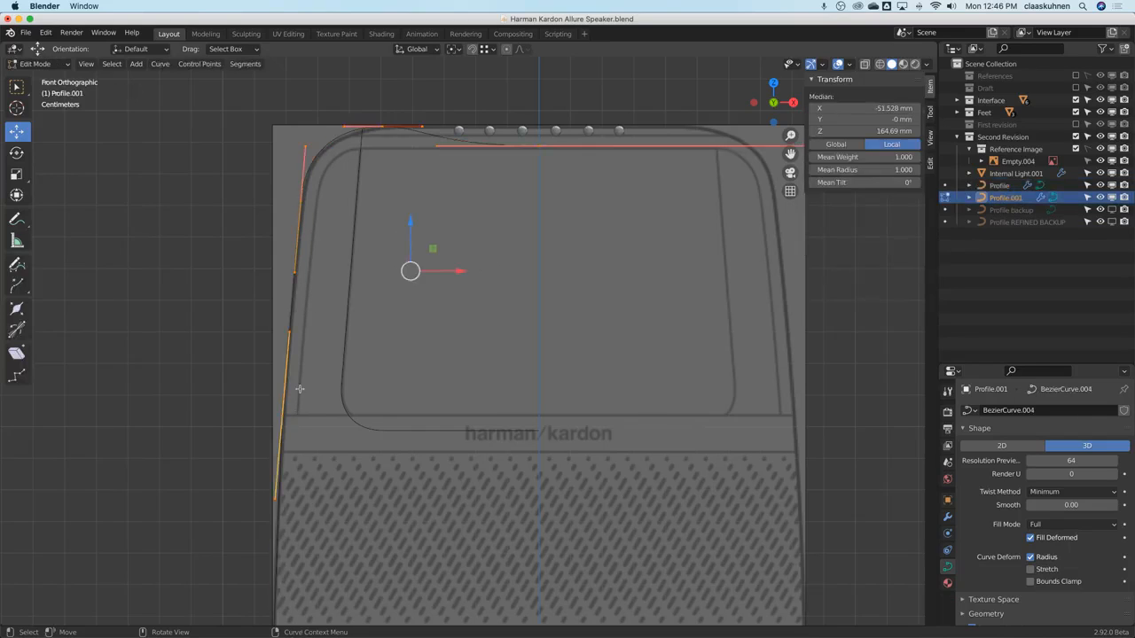
key(Tab)
scroll(370, 349, down, 4)
scroll(370, 350, up, 3)
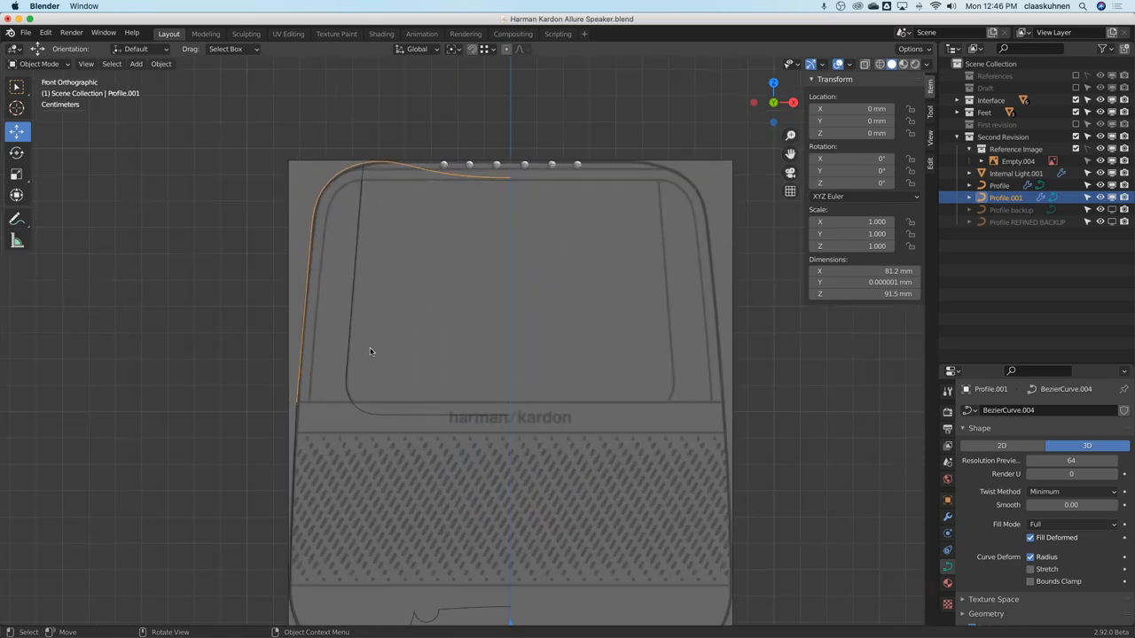
Turn the Profile REFINED BACKUP curve's viewport display back on and hide the Empty.004 reference image to compare the curves.
key(Tab)
click(304, 331)
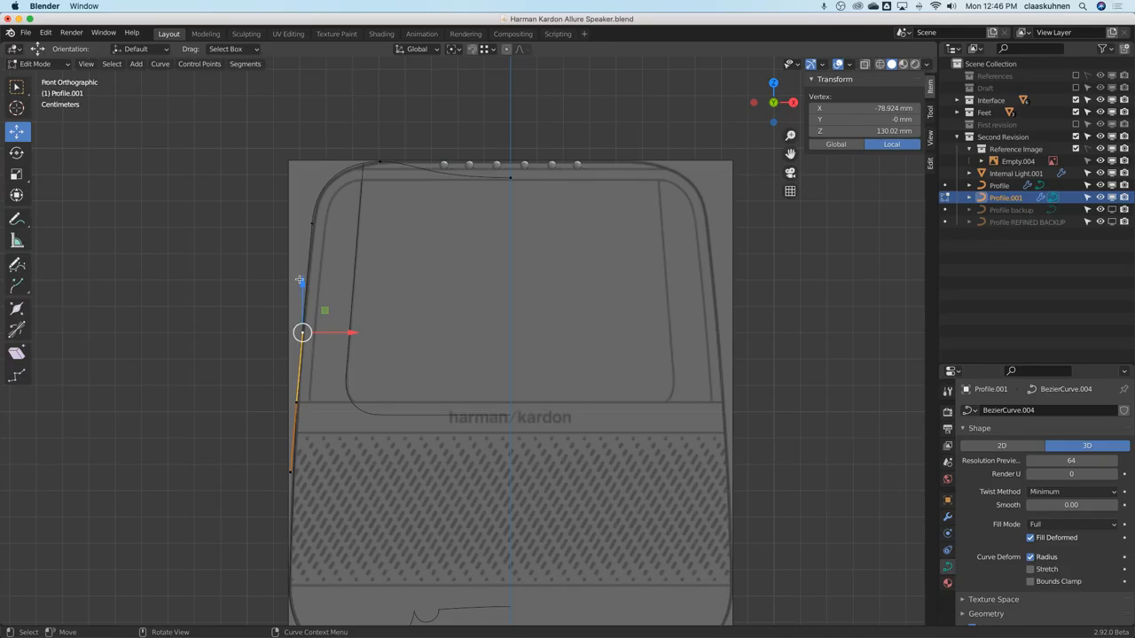
key(Tab)
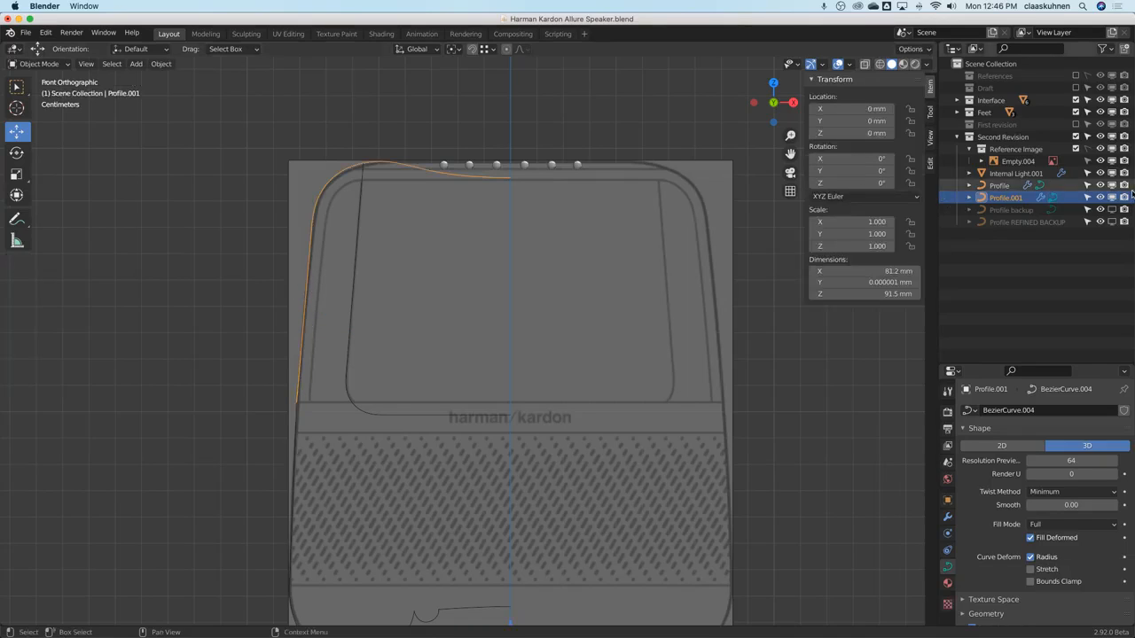
click(1112, 222)
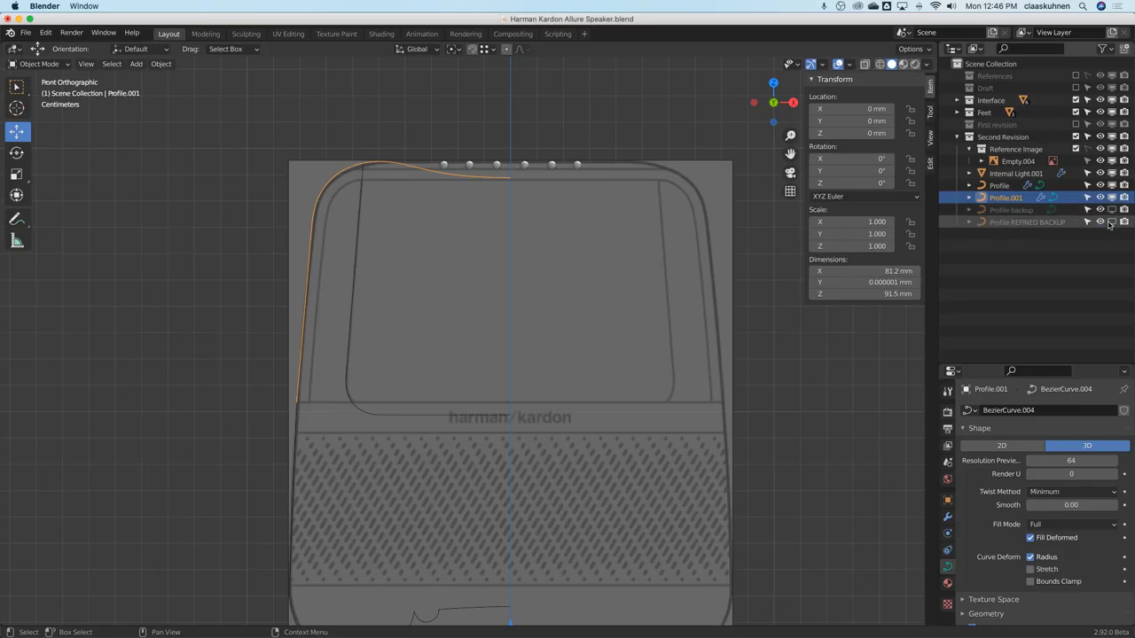
click(1111, 222)
scroll(289, 345, up, 8)
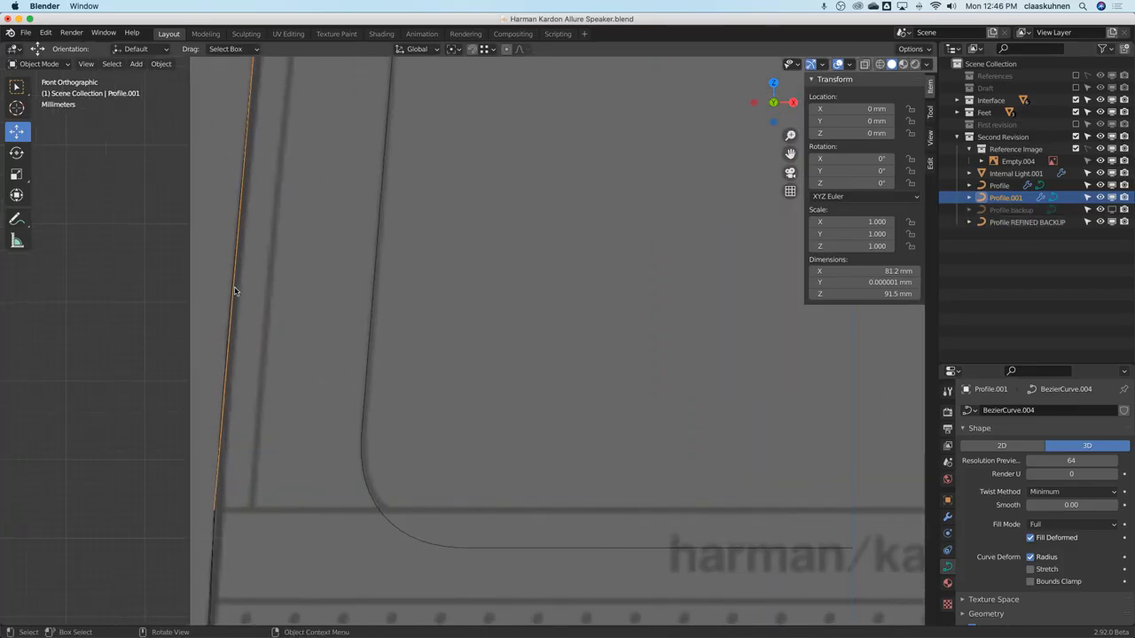
scroll(235, 292, up, 5)
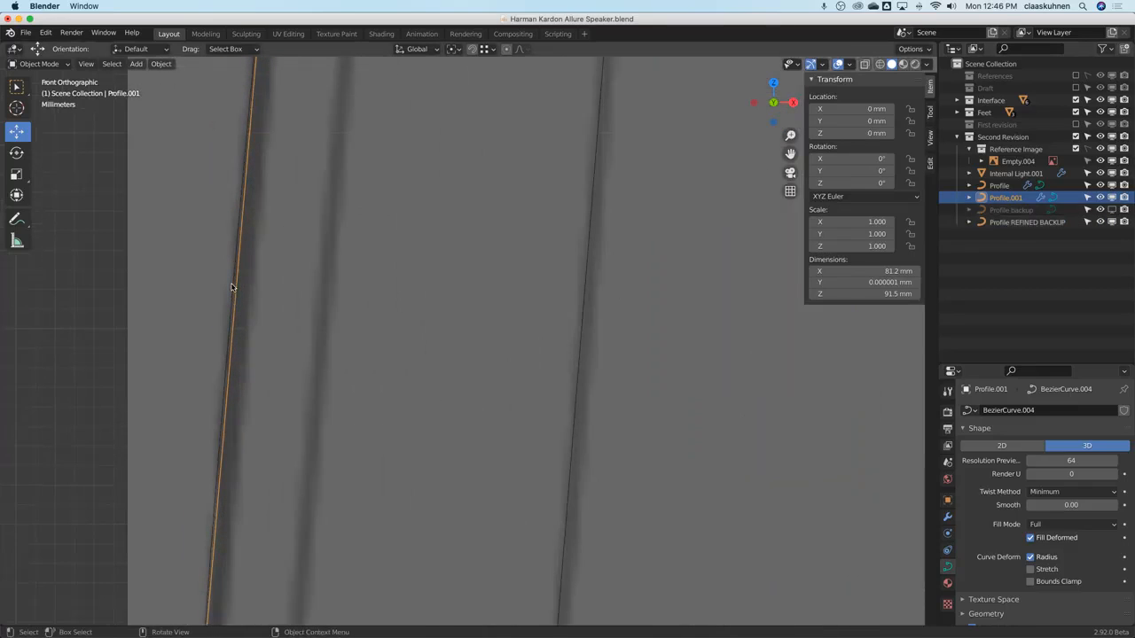
click(1099, 162)
shift+click(308, 257)
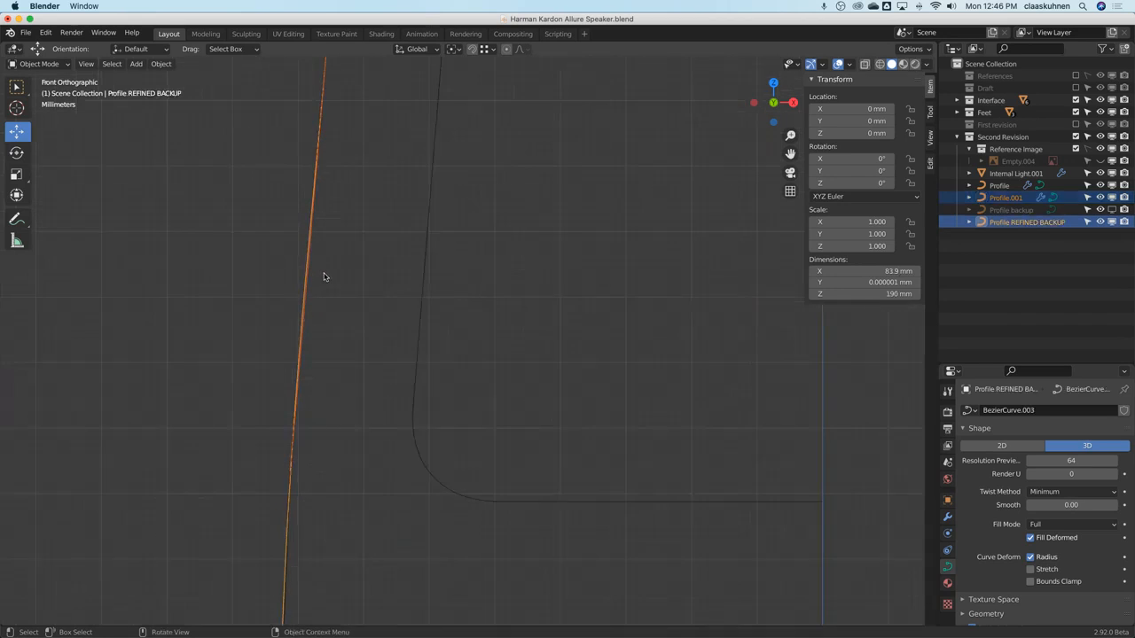
Delete the separated upper curve Profile.001 and the remaining lower Profile curve.
click(317, 247)
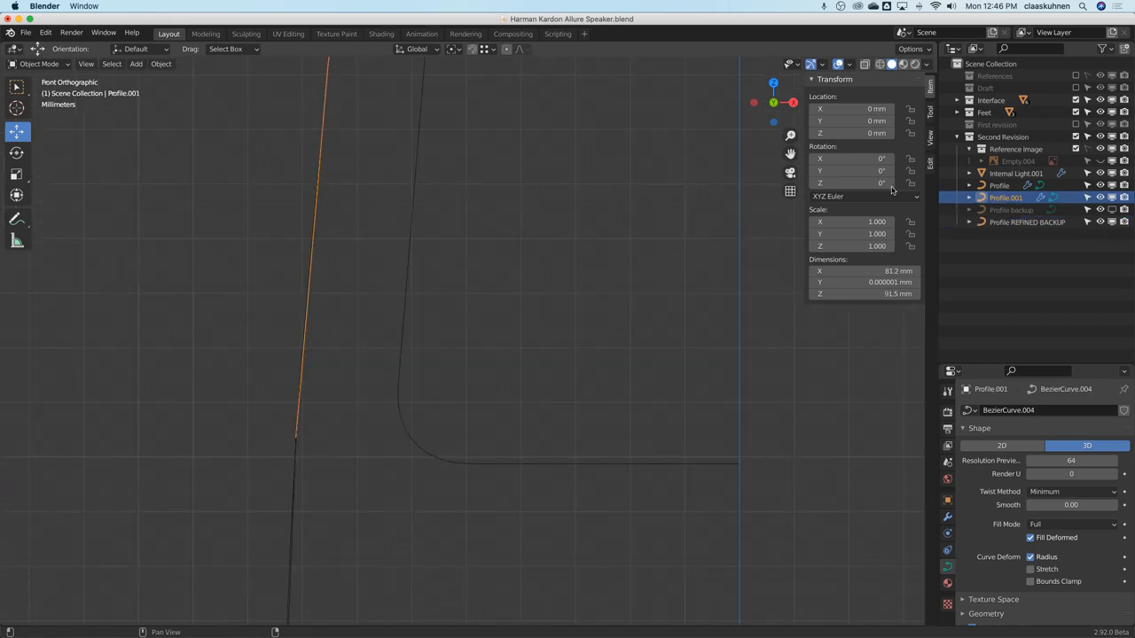
key(x)
click(461, 236)
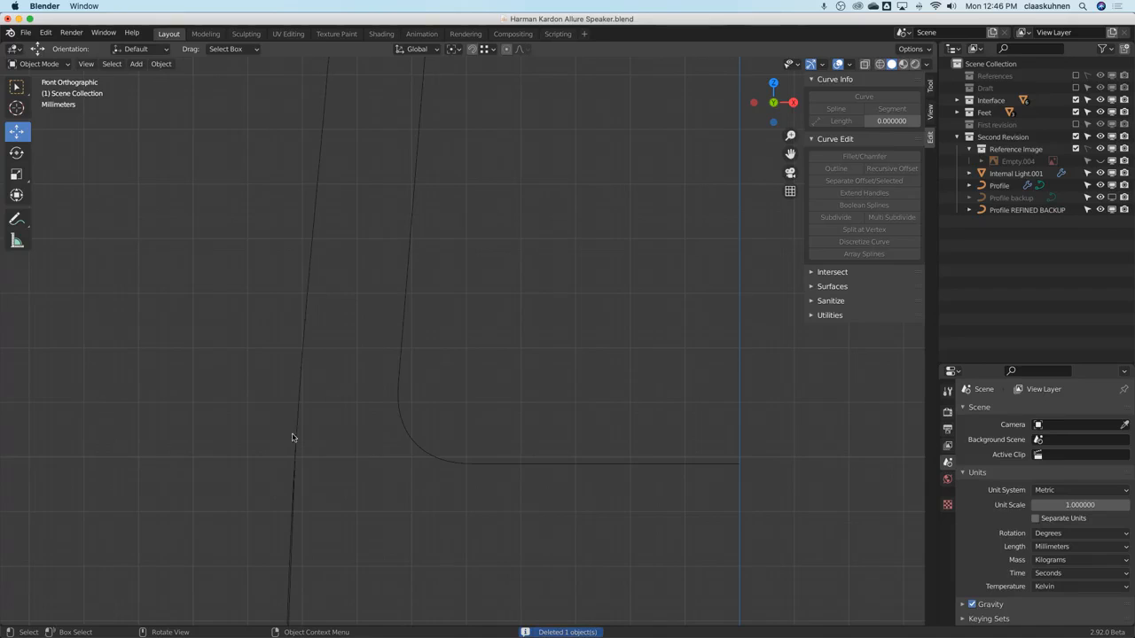
click(296, 471)
scroll(398, 398, down, 5)
key(x)
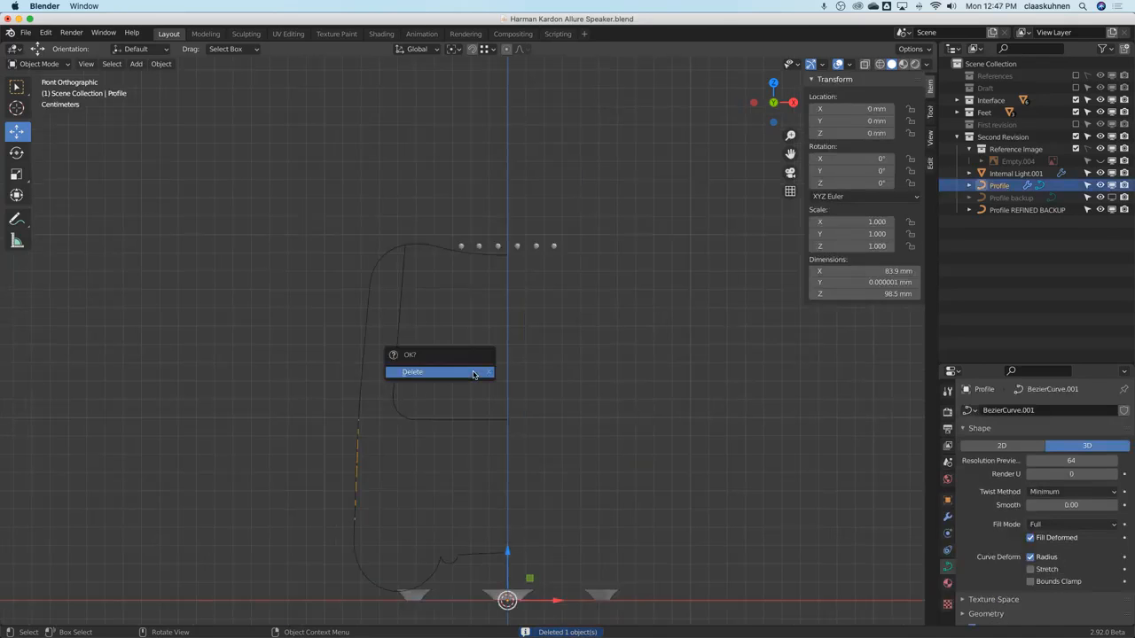
click(473, 372)
Select the Profile REFINED BACKUP curve and open it in Edit Mode.
click(371, 342)
scroll(373, 352, up, 4)
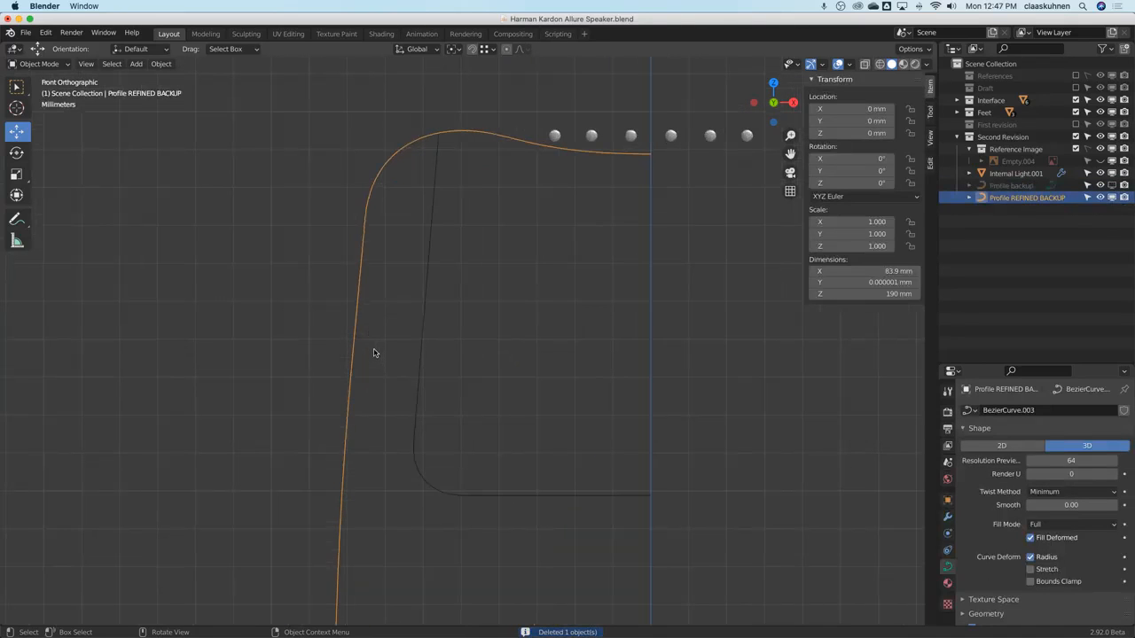
key(Tab)
click(379, 458)
key(Tab)
scroll(398, 286, down, 5)
scroll(413, 306, up, 2)
key(Tab)
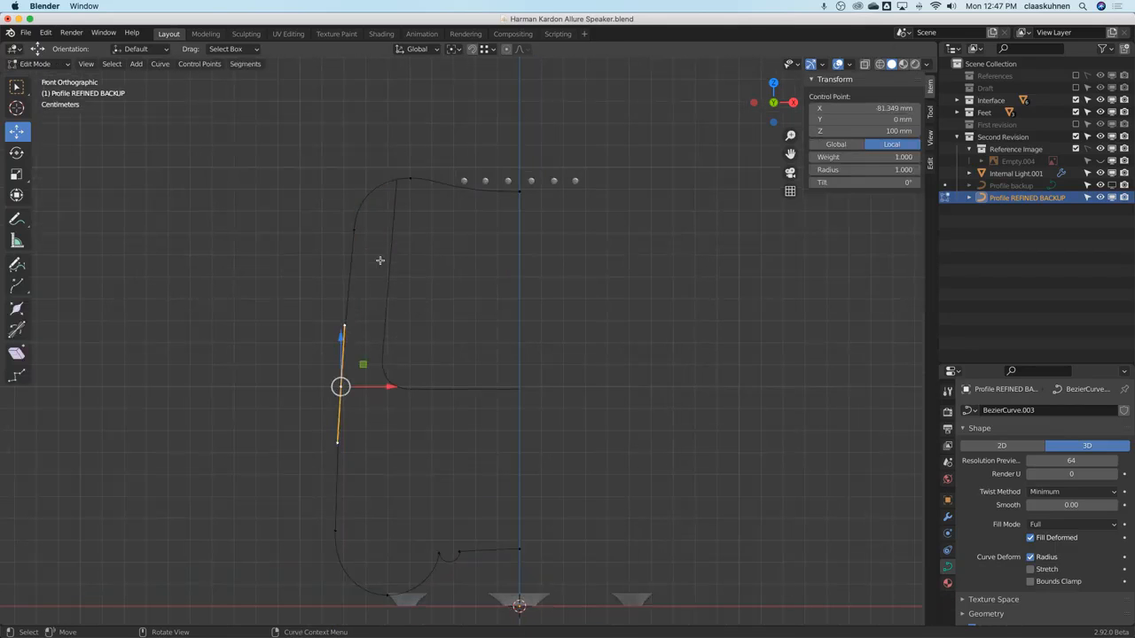
Try duplicating the curve's middle side control point in place, delete the duplicate, and leave Edit Mode.
click(356, 230)
click(342, 388)
key(shift+d)
key(Escape)
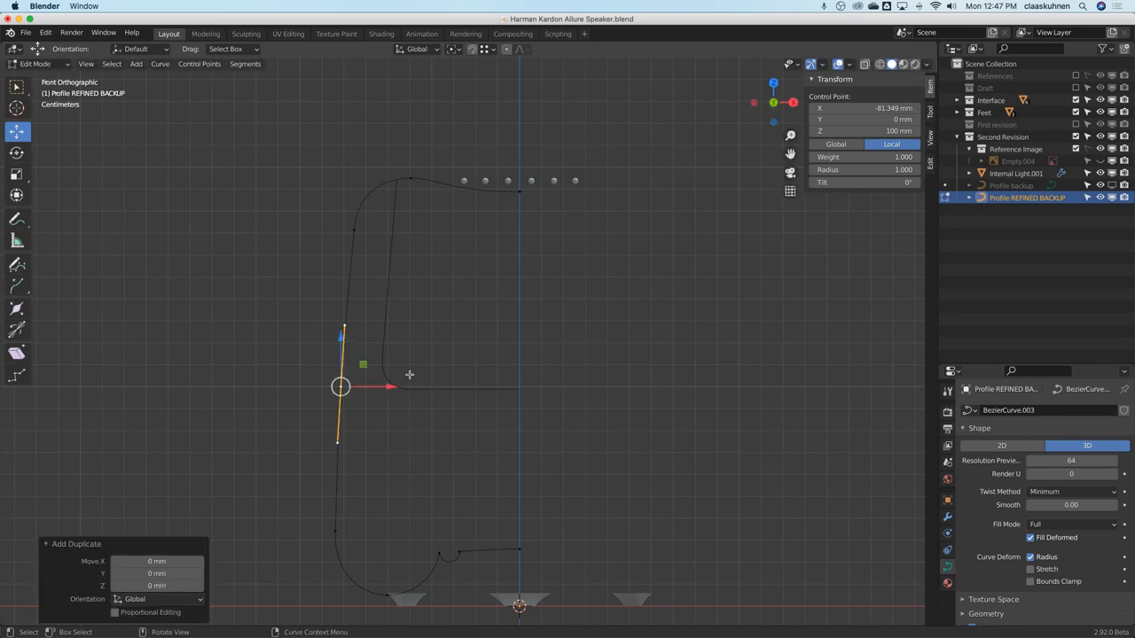
key(g)
click(329, 336)
key(x)
click(403, 329)
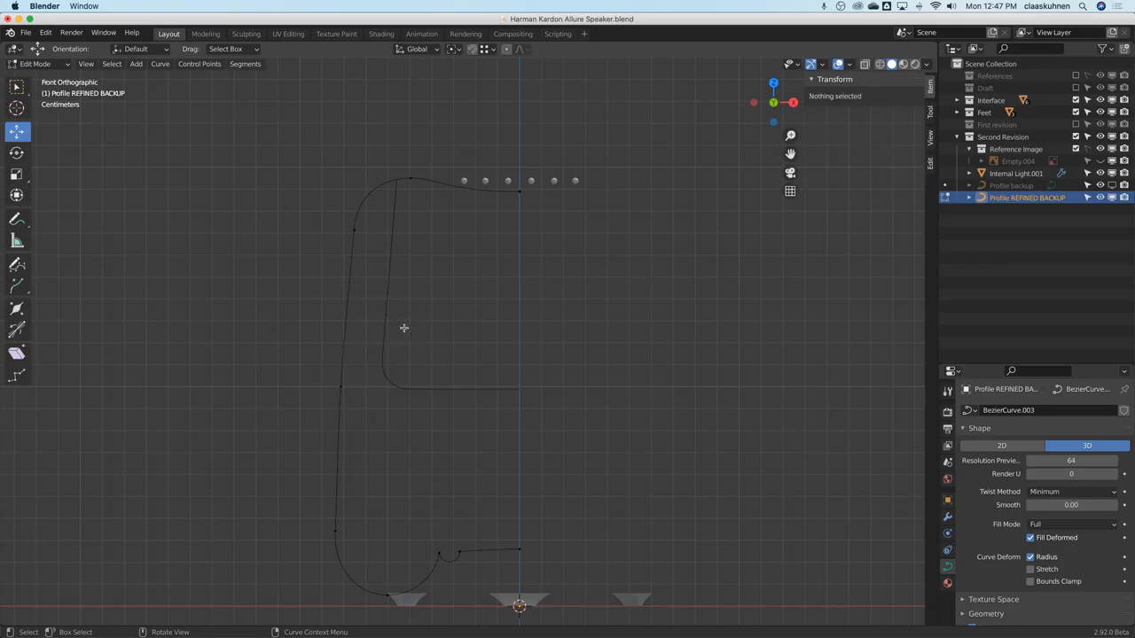
key(Tab)
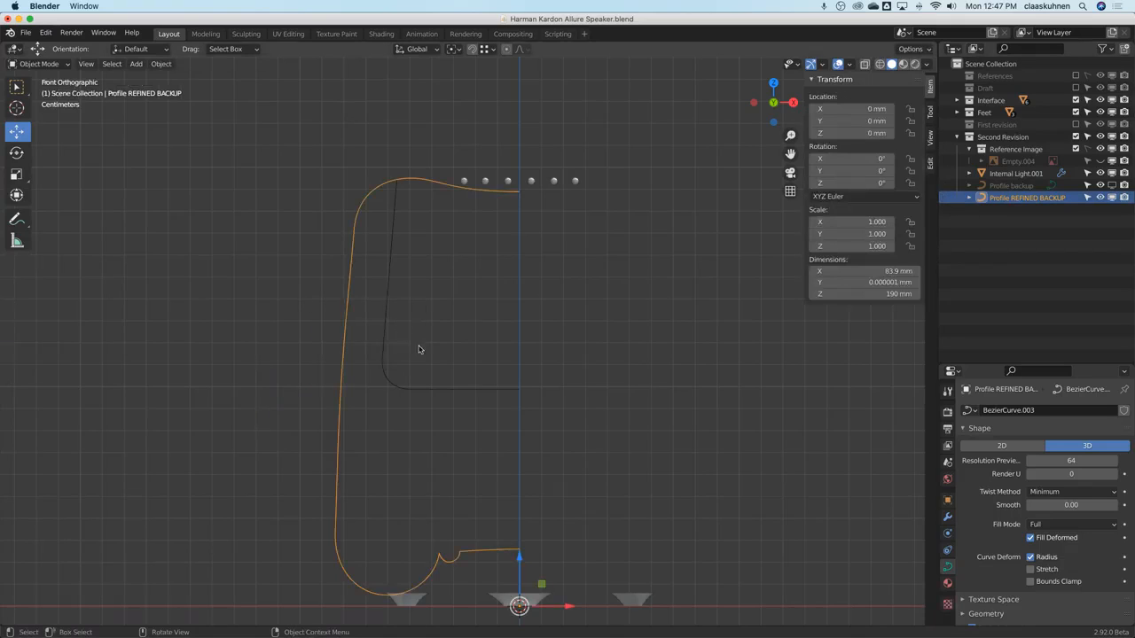
Examine the upper side control point and its lower handle for how smoothly the curve runs along the side.
scroll(382, 288, up, 1)
shift+middle_drag(381, 288, 426, 226)
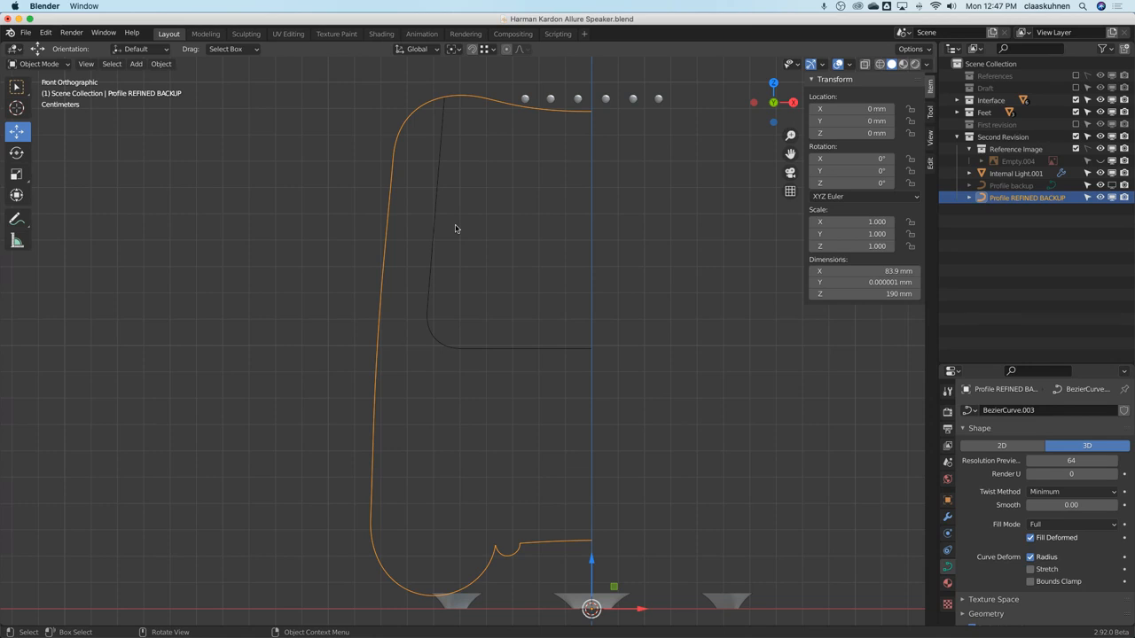
key(Tab)
click(404, 177)
click(380, 339)
click(402, 151)
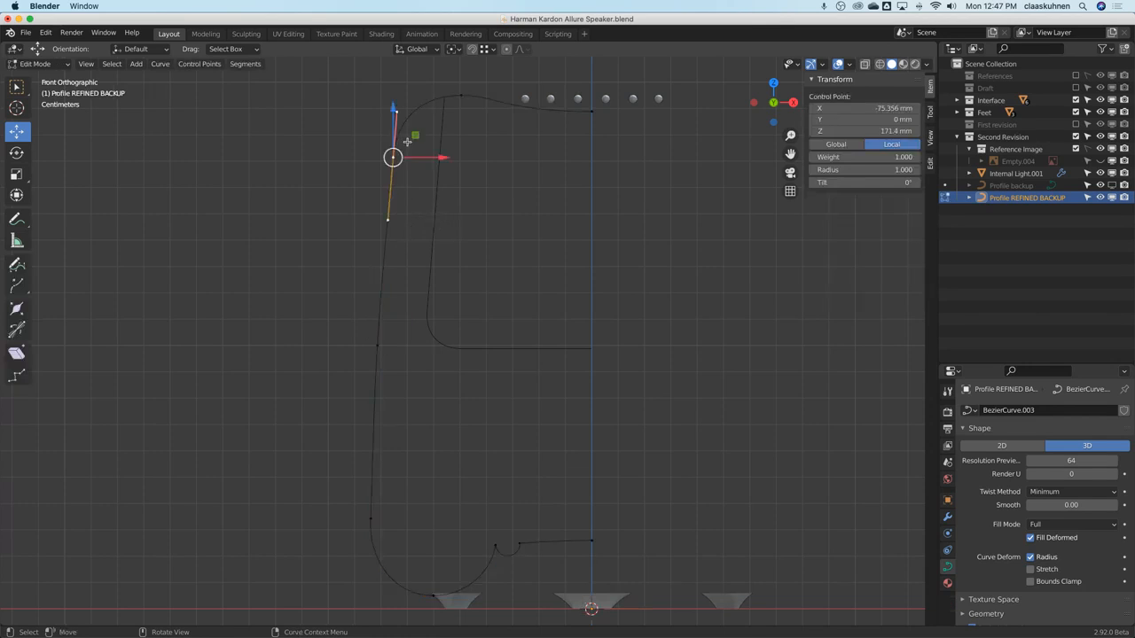
scroll(402, 156, up, 5)
scroll(402, 155, up, 1)
scroll(402, 156, down, 2)
scroll(402, 155, up, 2)
click(355, 345)
scroll(356, 345, up, 5)
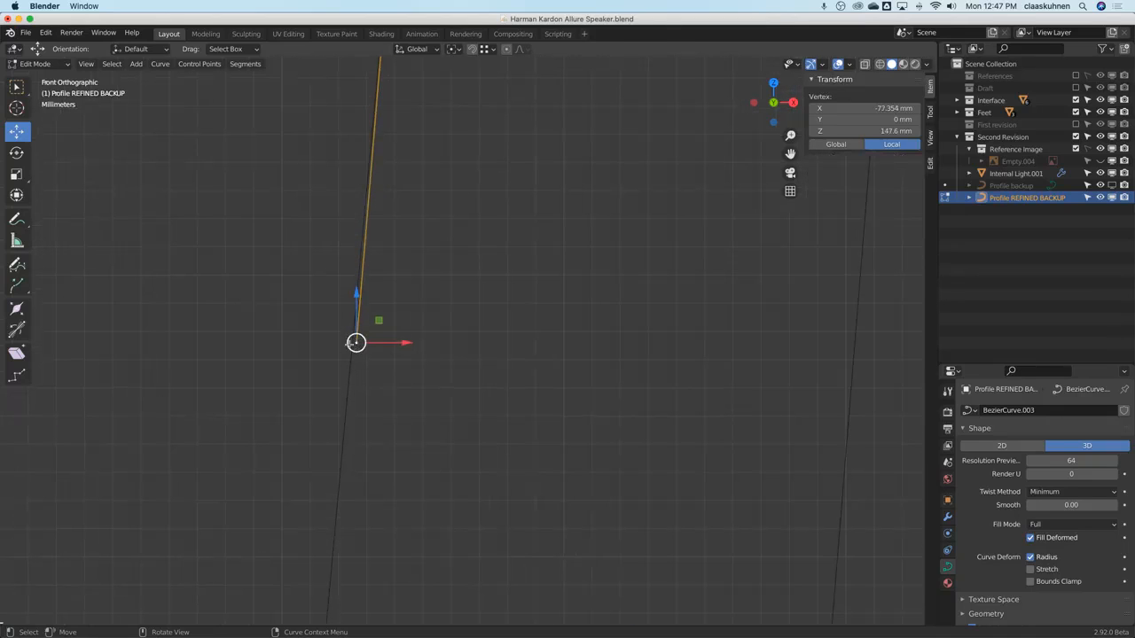
scroll(355, 343, down, 2)
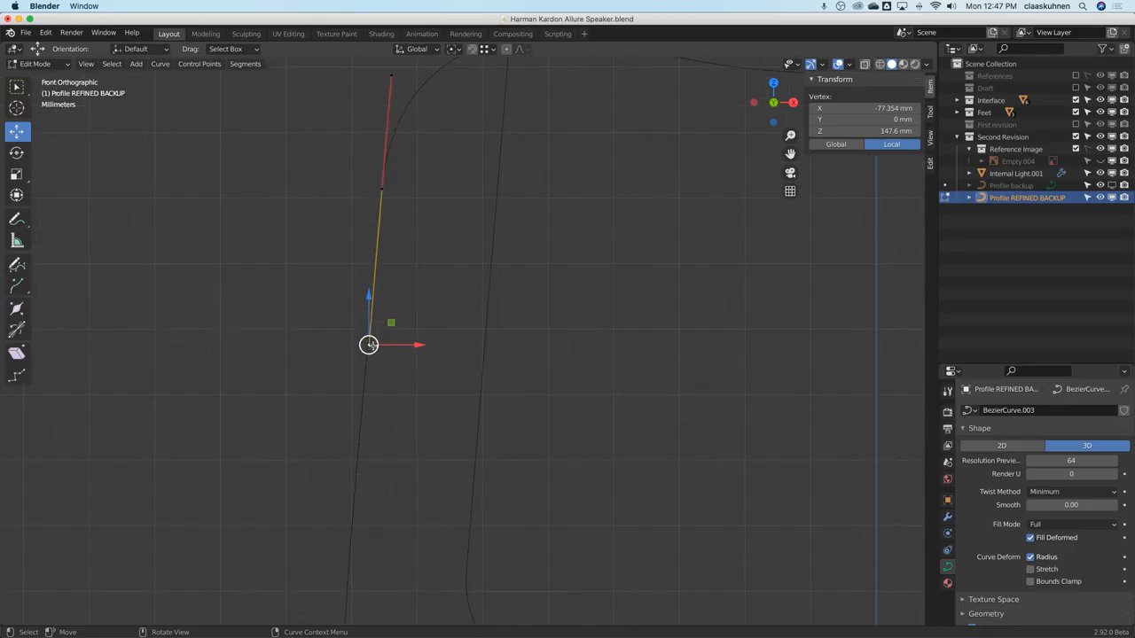
key(Tab)
scroll(404, 321, down, 5)
scroll(404, 321, down, 1)
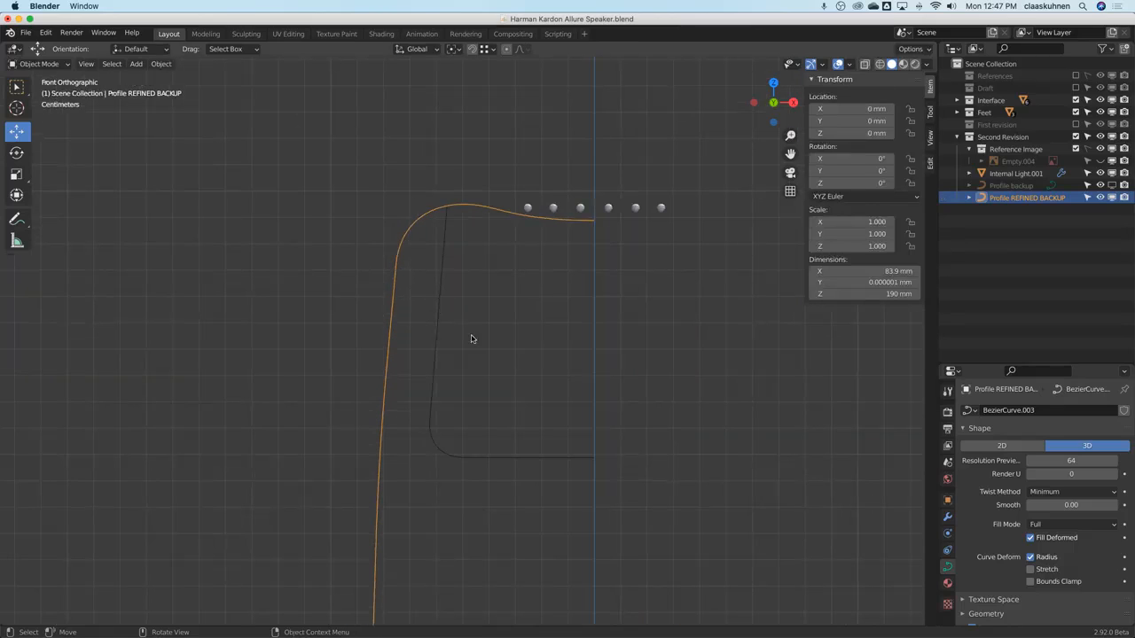
Set the handle type of the curve's upper and lower side control points to Aligned.
shift+middle_drag(415, 405, 415, 292)
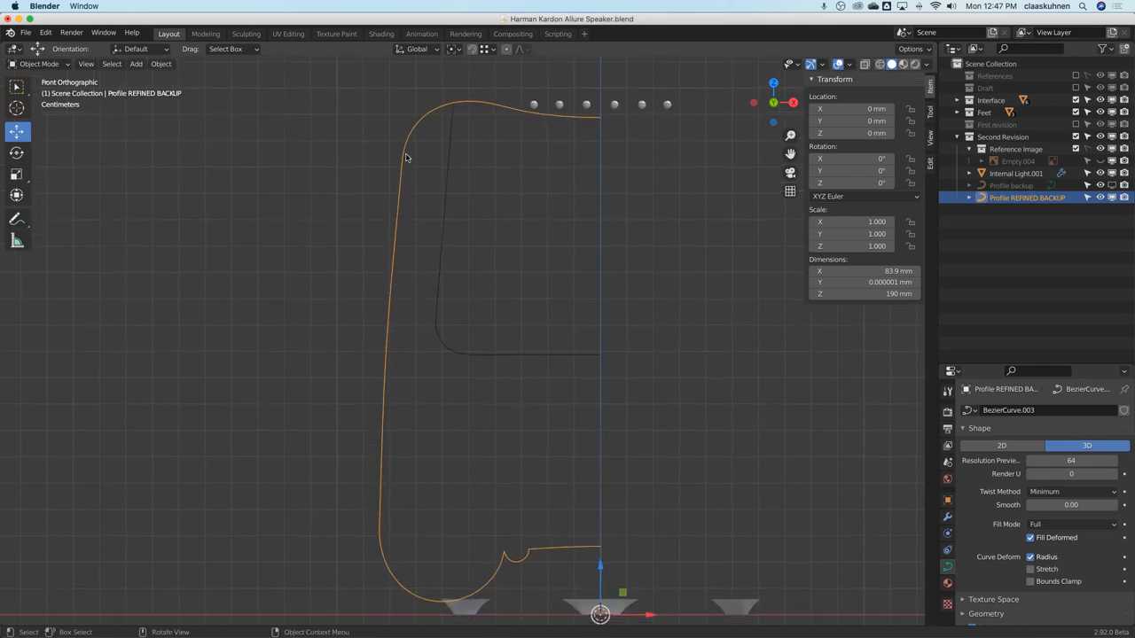
key(Tab)
click(387, 521)
shift+click(389, 329)
shift+click(406, 173)
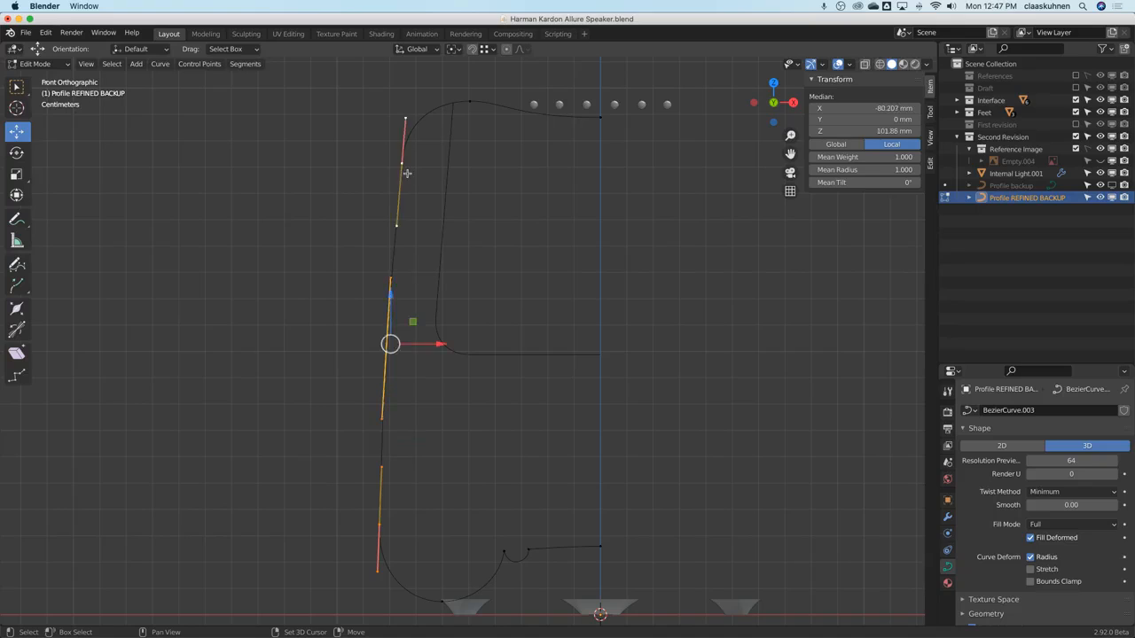
click(397, 224)
click(406, 164)
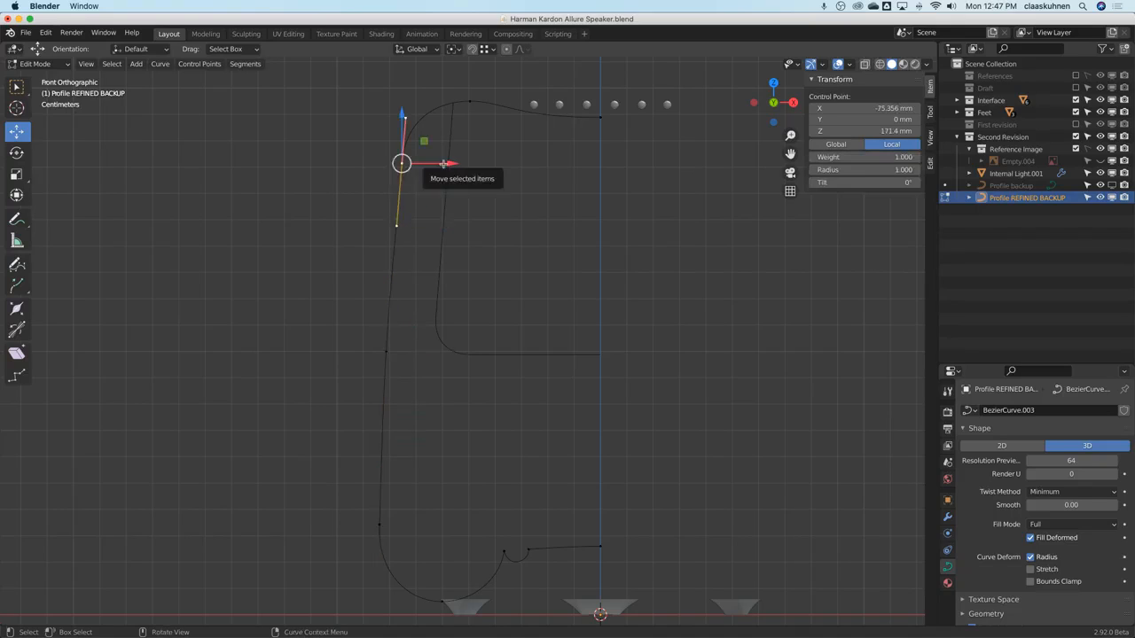
key(v)
click(484, 182)
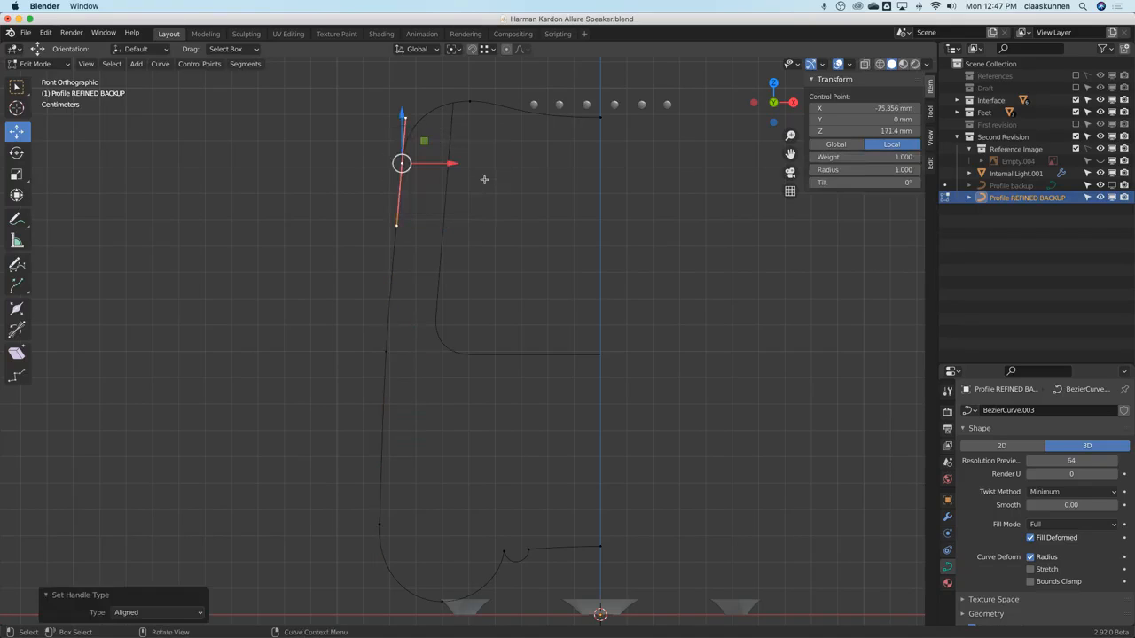
click(392, 517)
key(v)
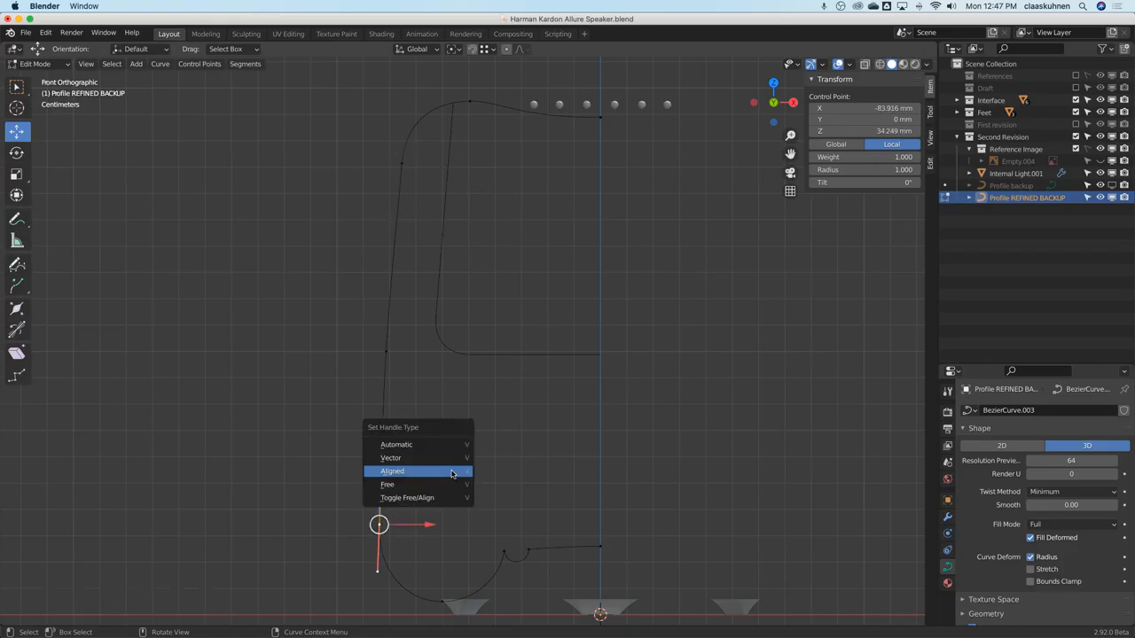
click(451, 474)
Set the middle side control point's handle type to Aligned.
scroll(398, 467, up, 5)
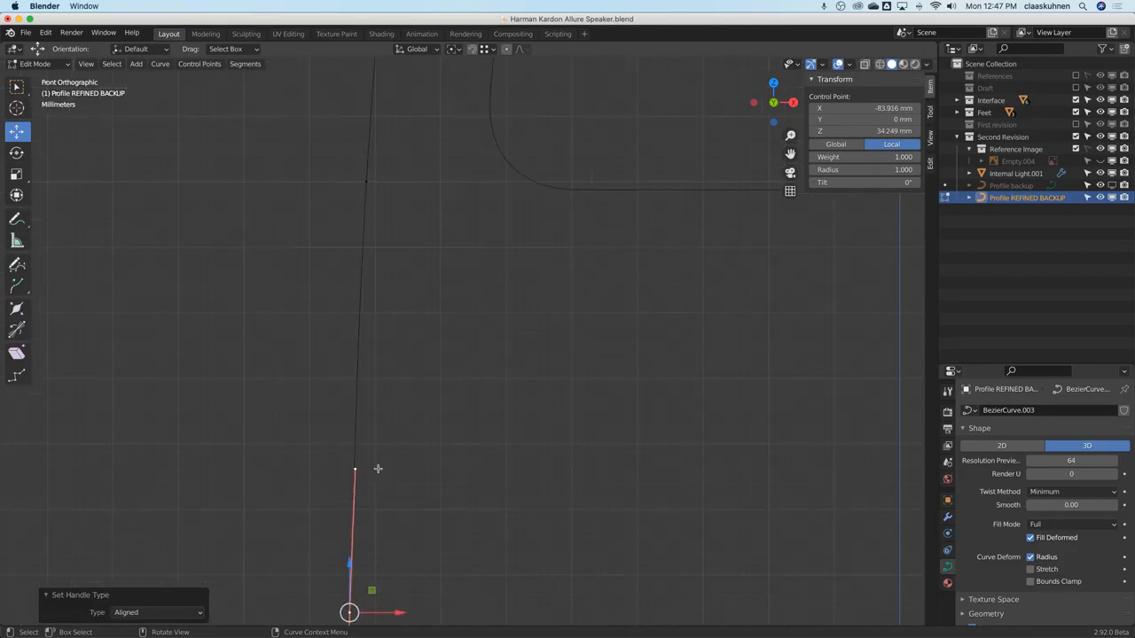
click(371, 181)
key(v)
click(422, 204)
Move the lower side control point's upper handle outward along X by about 0.35 mm.
scroll(422, 206, down, 4)
scroll(426, 208, up, 3)
scroll(428, 299, down, 2)
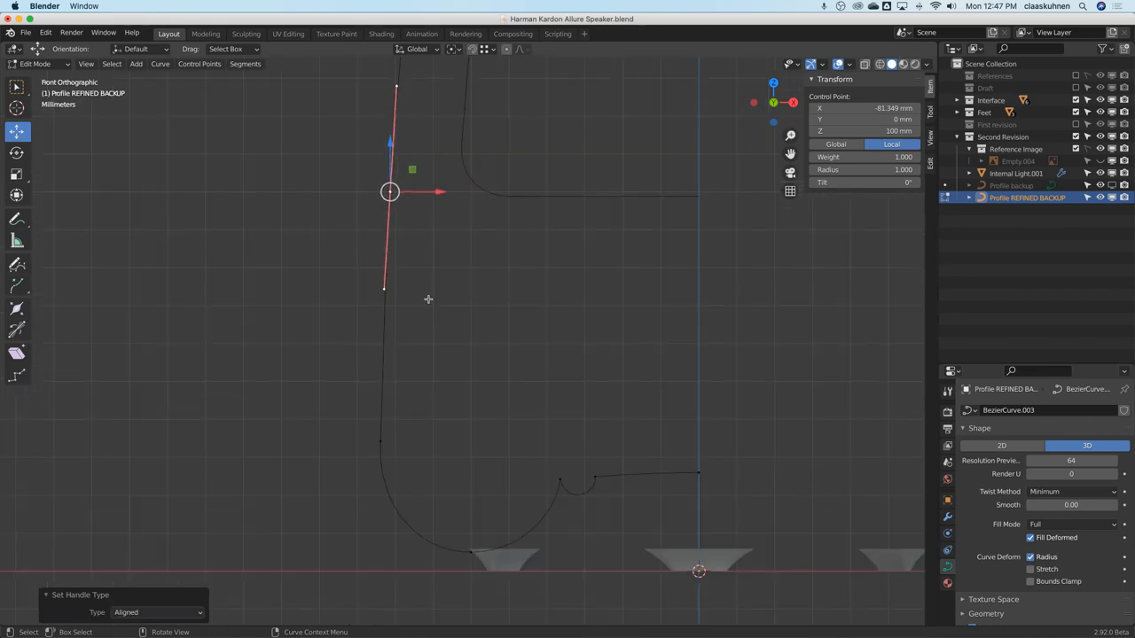
click(380, 441)
scroll(403, 421, up, 5)
click(373, 267)
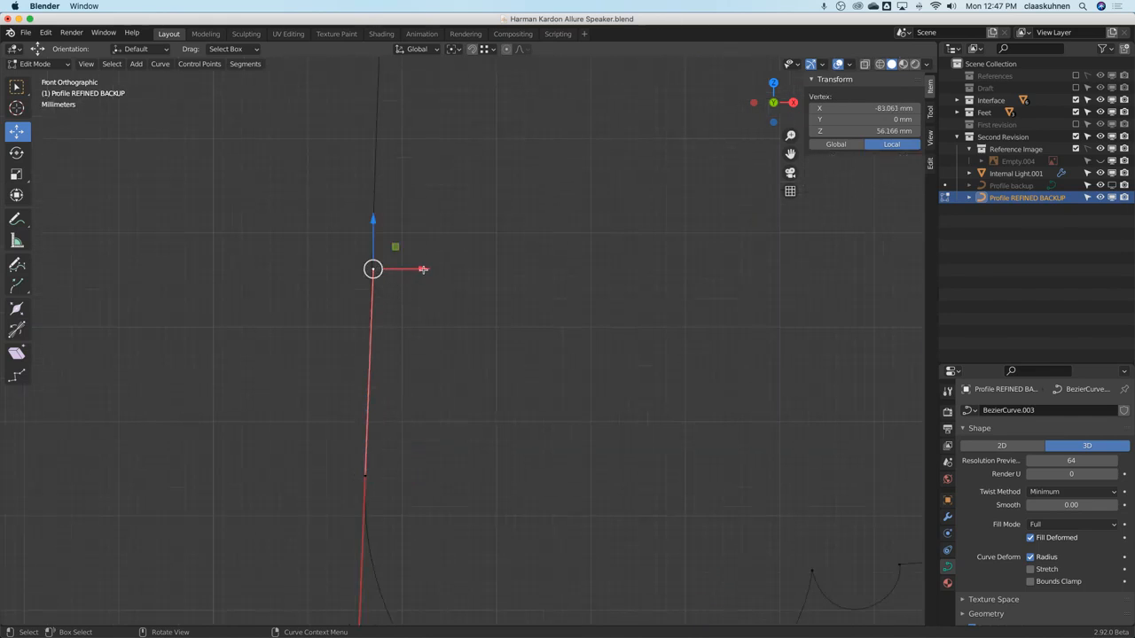
drag(422, 268, 416, 268)
Move the upper side control point's lower handle slightly outward along X and leave Edit Mode.
scroll(420, 358, up, 10)
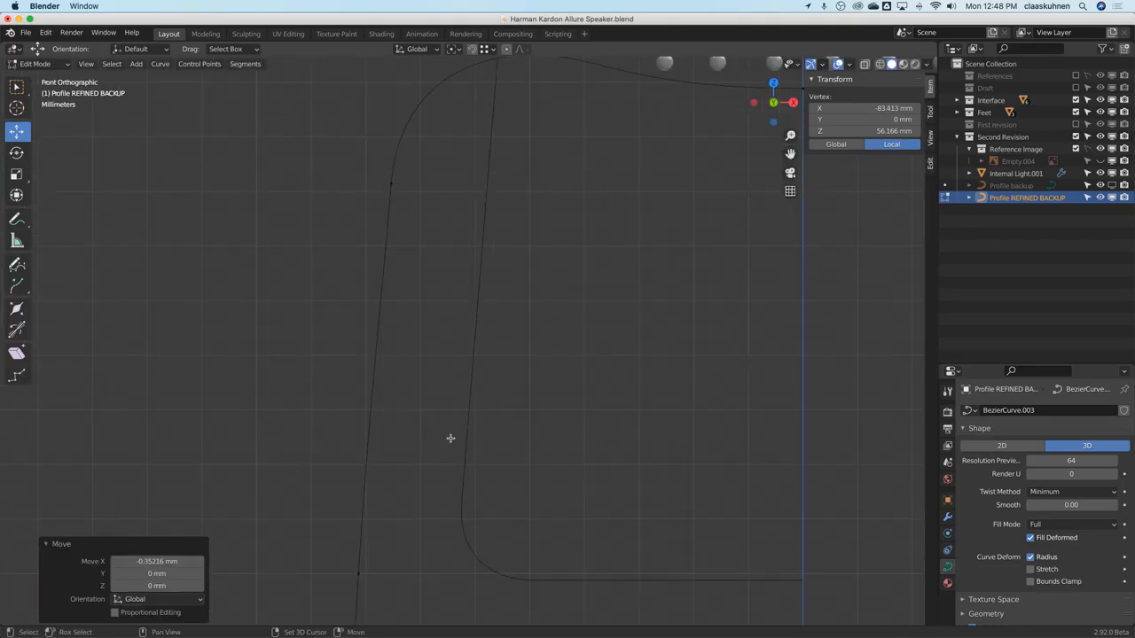
click(391, 184)
click(380, 312)
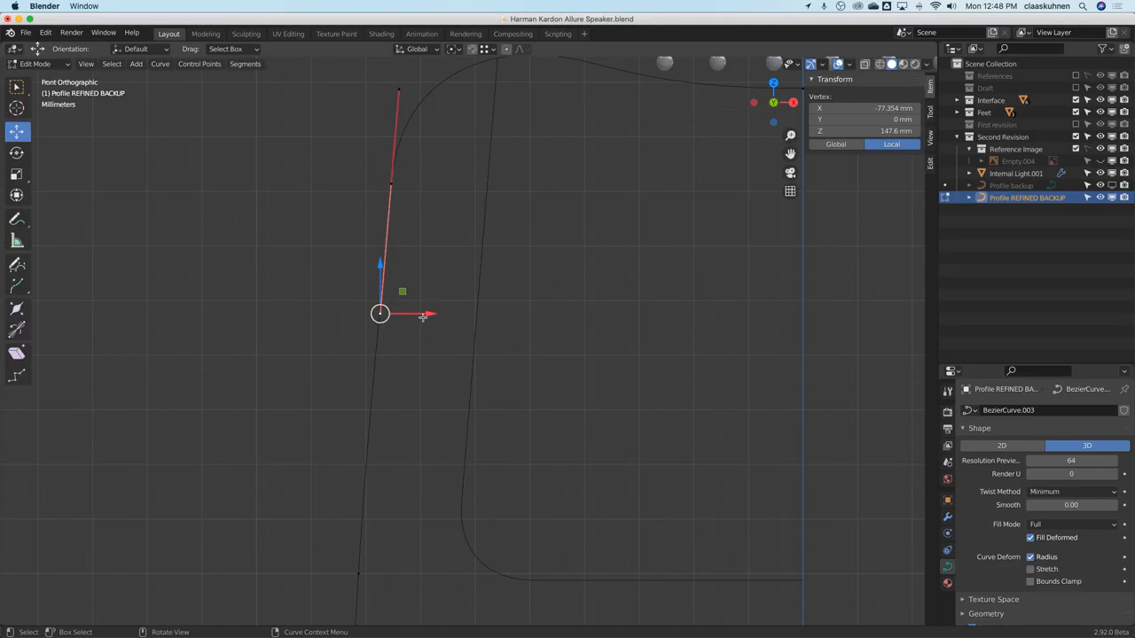
scroll(422, 317, up, 4)
drag(381, 308, 376, 307)
key(Tab)
Show the Empty.004 reference image again and try scaling the middle side control point's handles against it.
scroll(387, 306, down, 8)
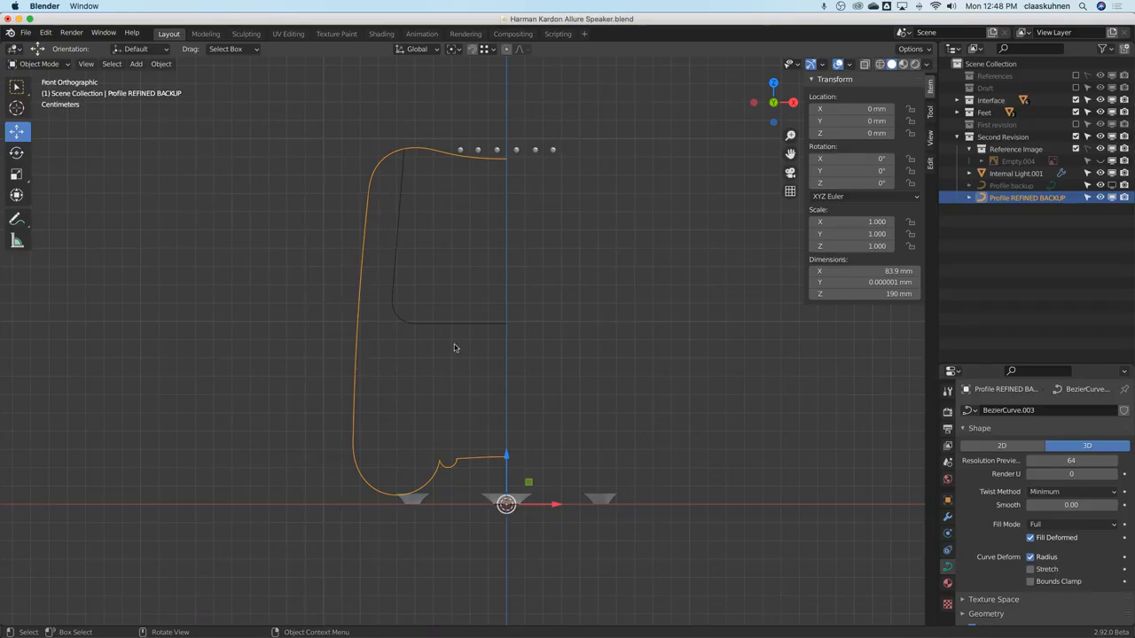
key(Tab)
click(357, 321)
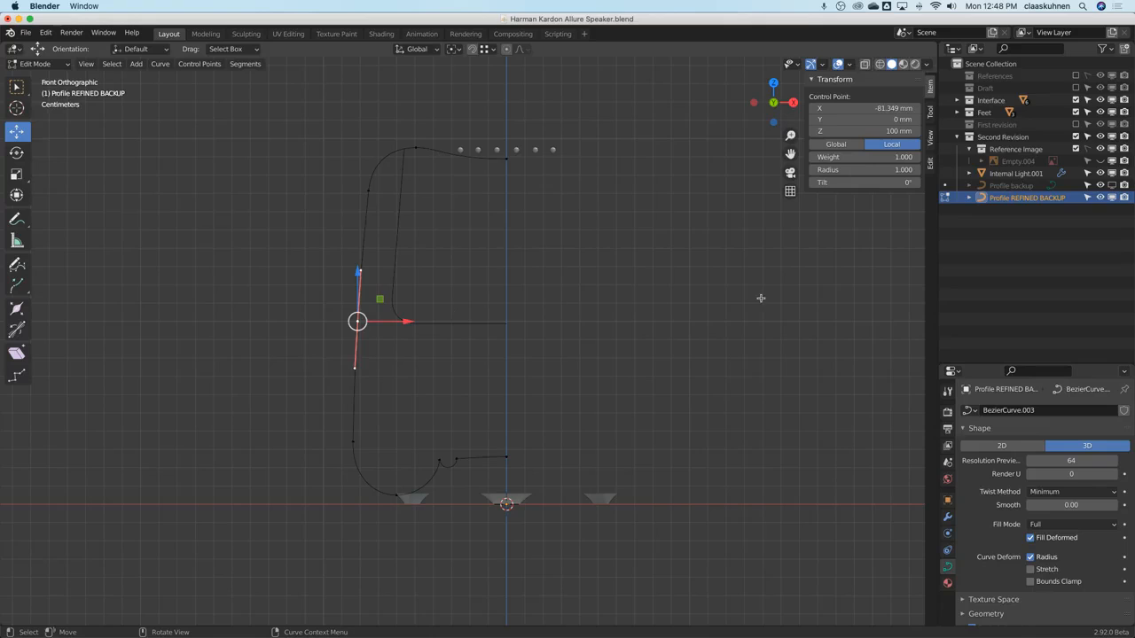
click(1100, 160)
scroll(312, 259, up, 6)
scroll(312, 259, down, 1)
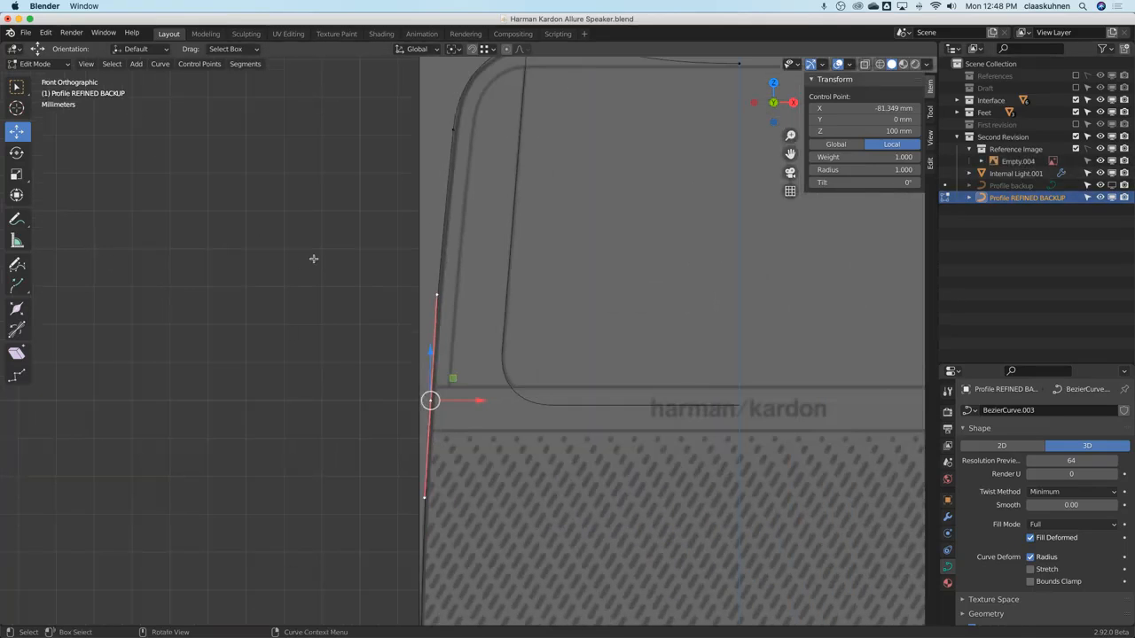
key(s)
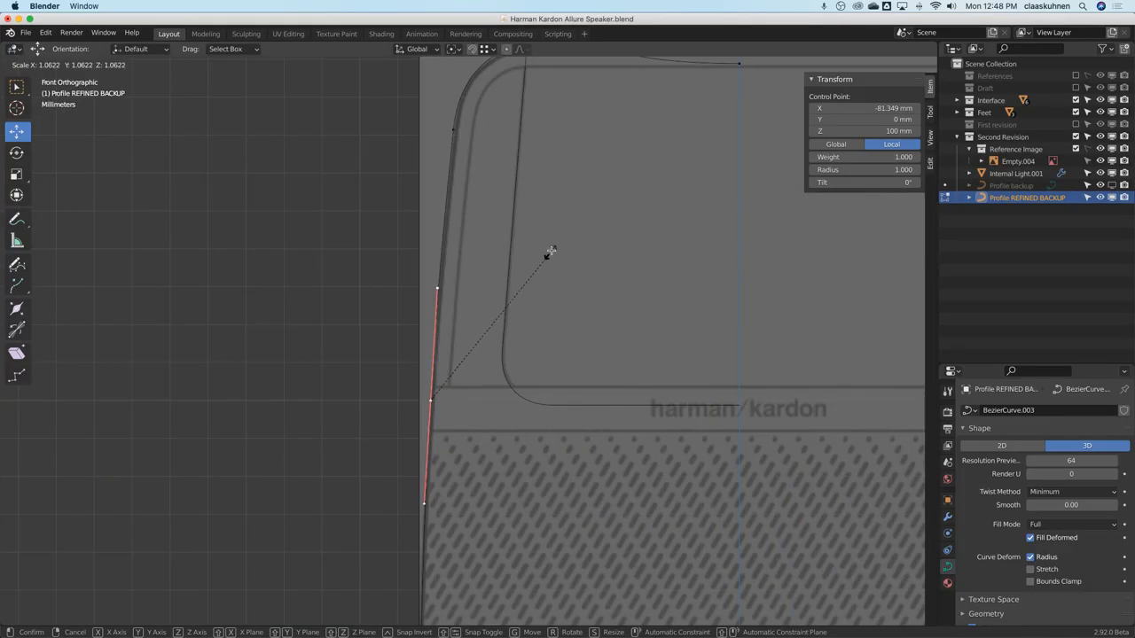
right_click(560, 242)
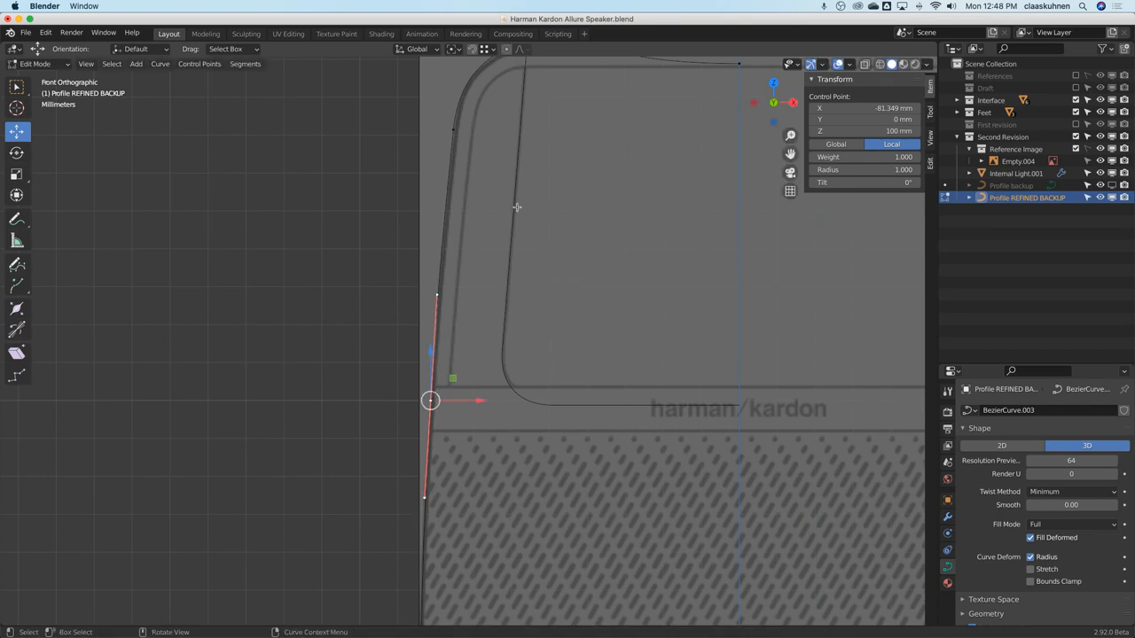
scroll(522, 209, down, 6)
key(Tab)
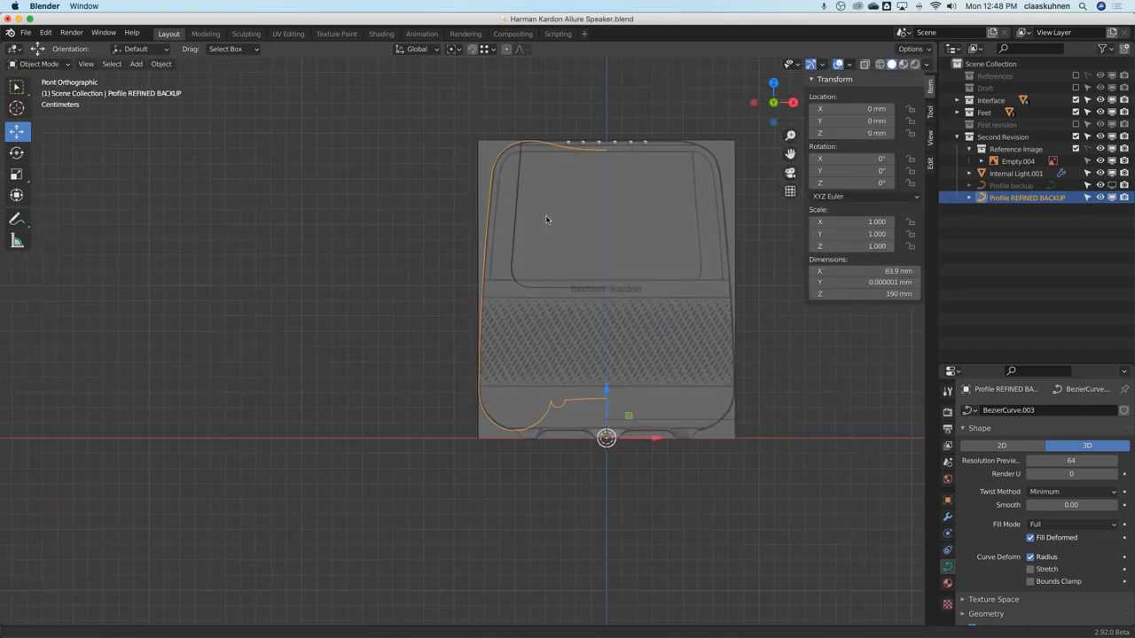
Duplicate the Profile REFINED BACKUP curve in place.
shift+middle_drag(546, 219, 487, 220)
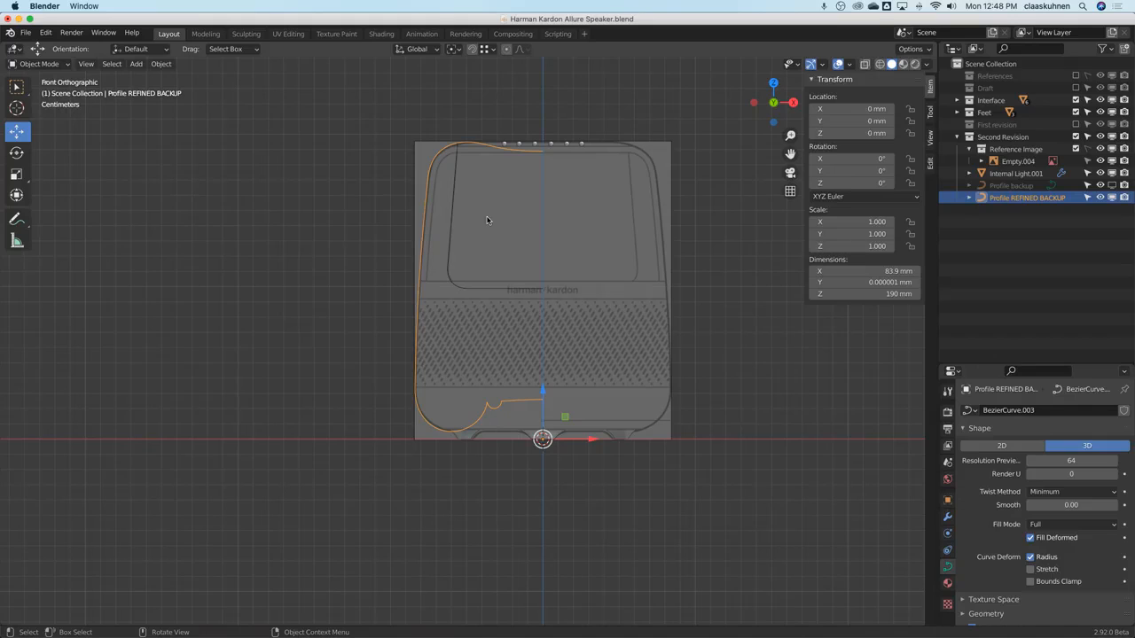
key(shift+d)
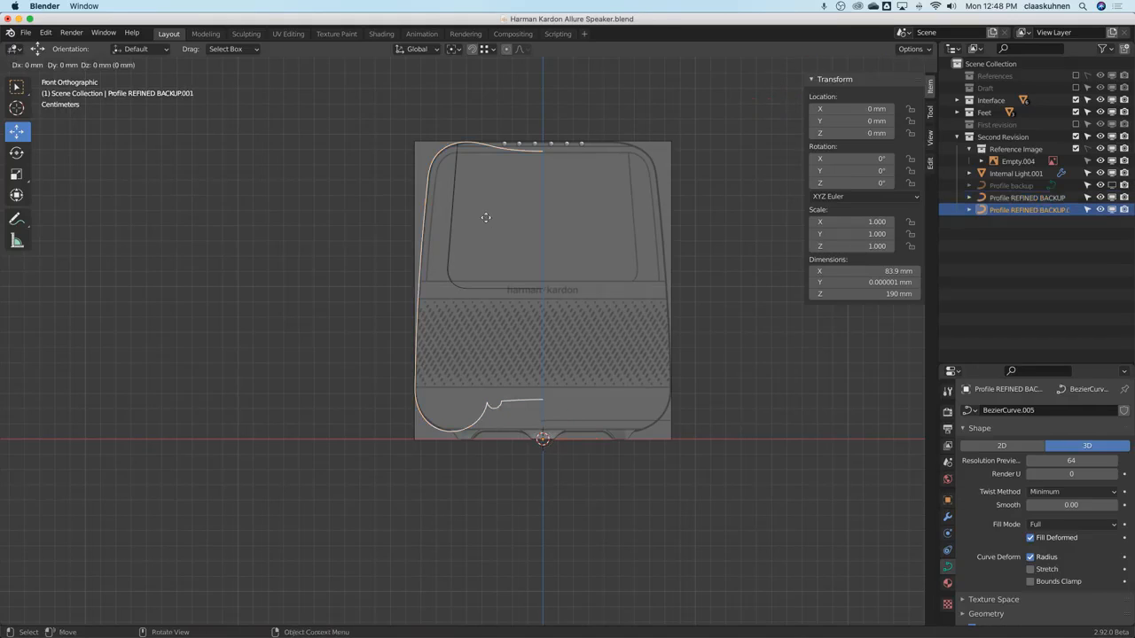
right_click(483, 216)
Move the duplicate's middle side control point up along the side by about 3.65 mm in Z and 0.24 mm in X.
scroll(455, 229, up, 6)
key(Tab)
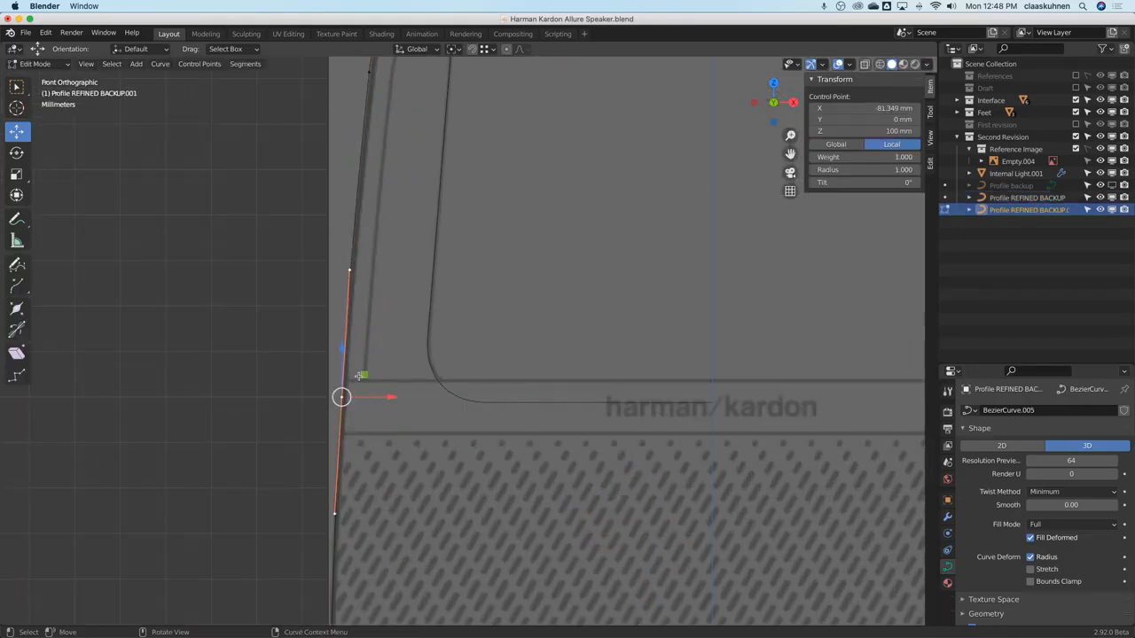
drag(364, 376, 375, 353)
scroll(375, 352, down, 6)
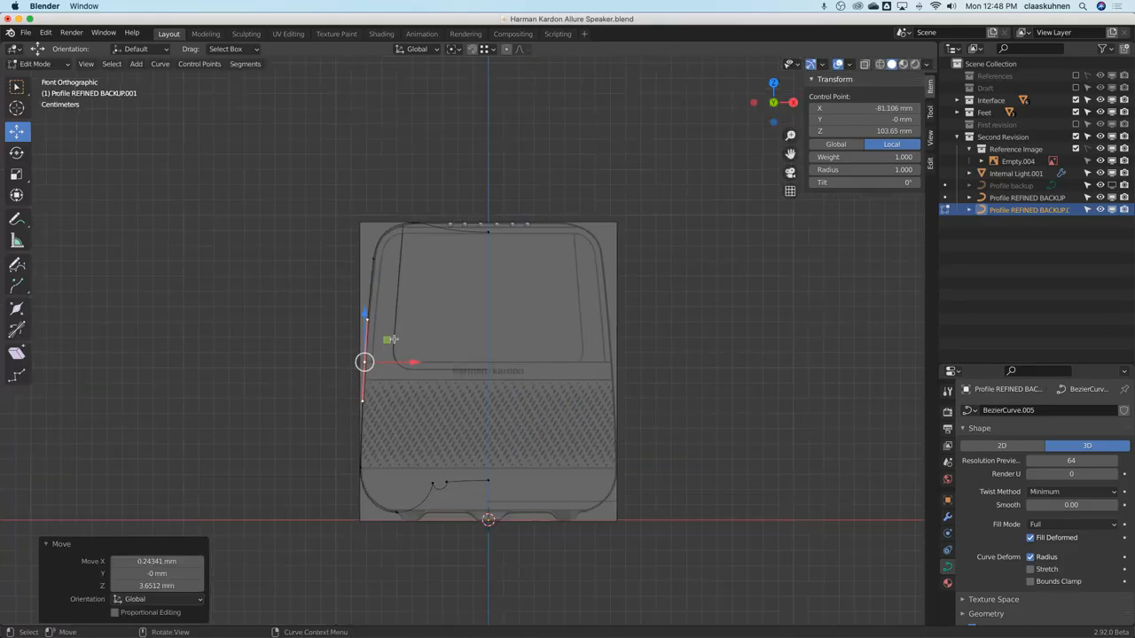
Shorten the very long horizontal handle of the control point at the profile's top centre.
key(b)
drag(347, 176, 582, 286)
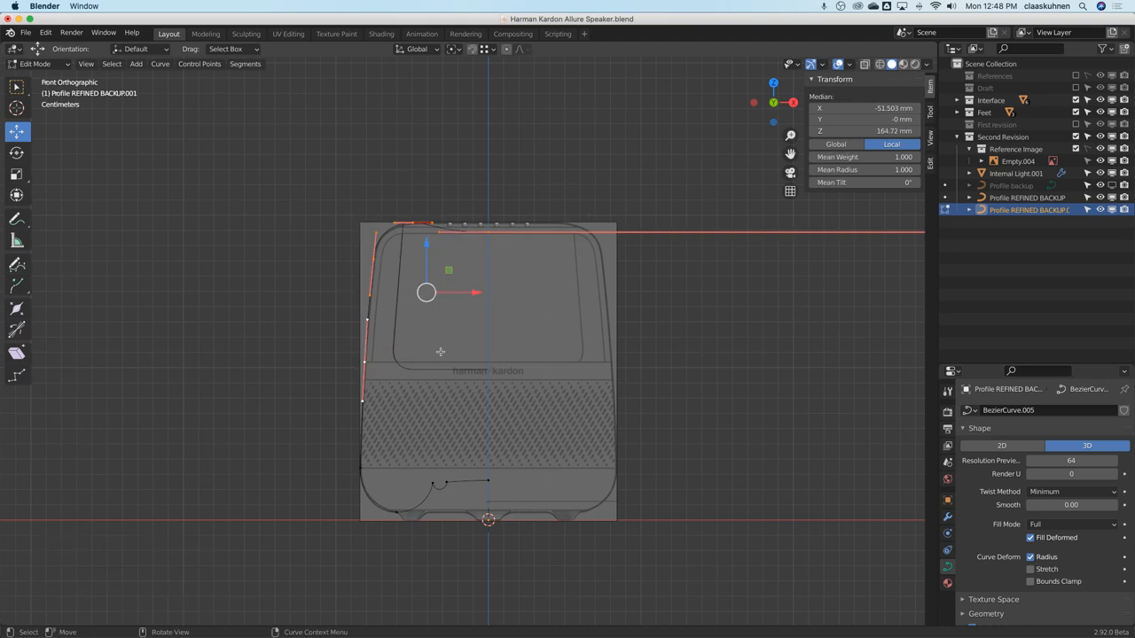
scroll(474, 335, down, 8)
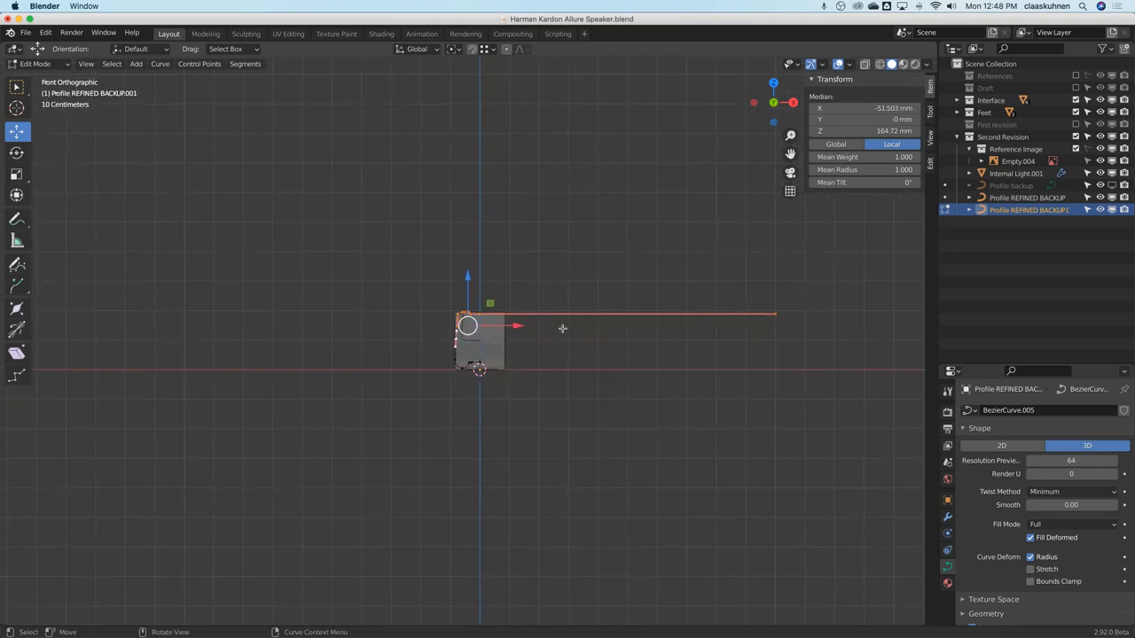
drag(775, 314, 533, 329)
Separate the duplicate's upper control points, from the middle side point to the top centre, into their own curve.
scroll(487, 324, up, 8)
drag(209, 190, 529, 403)
key(a)
drag(282, 202, 559, 417)
scroll(381, 353, up, 5)
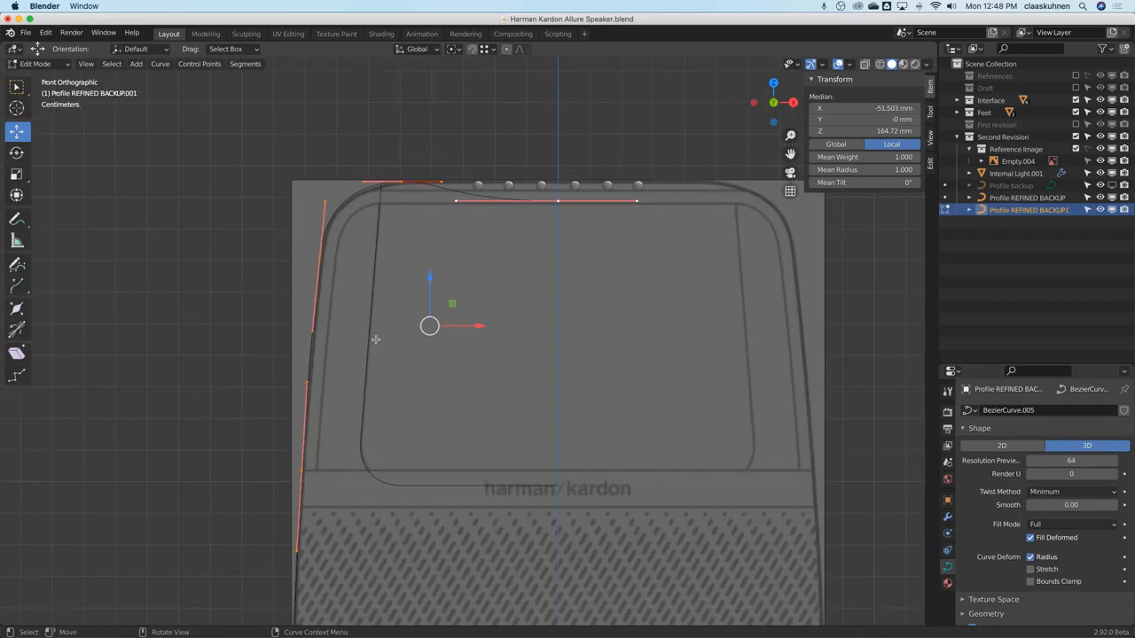
key(p)
click(376, 341)
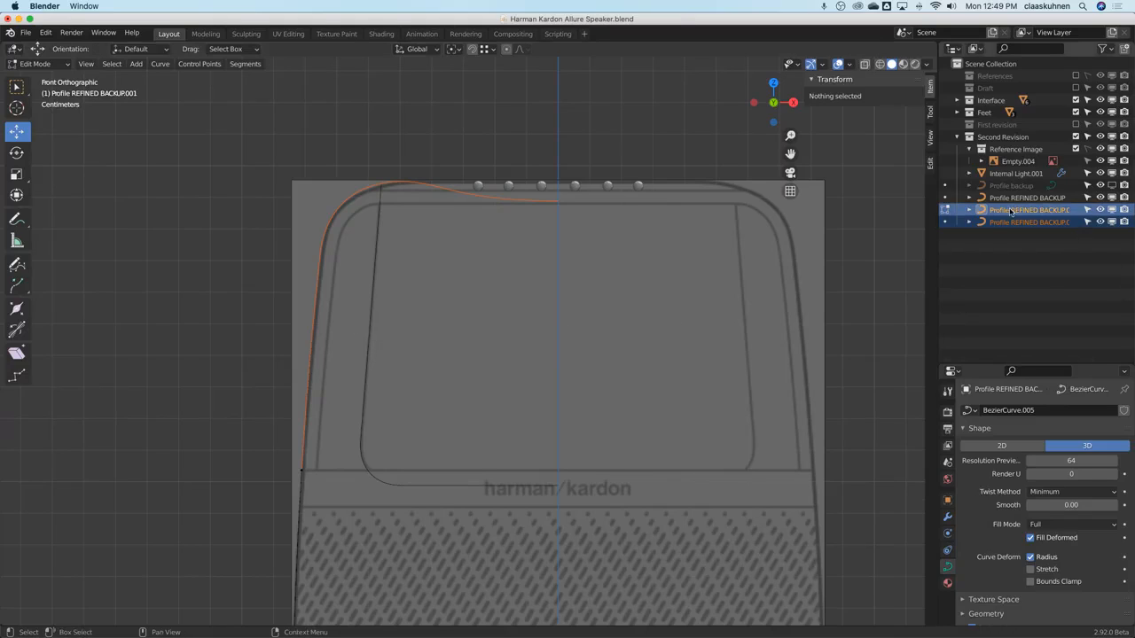
Return Profile REFINED BACKUP.001 to Object Mode and hide the original Profile REFINED BACKUP curve.
drag(938, 241, 864, 241)
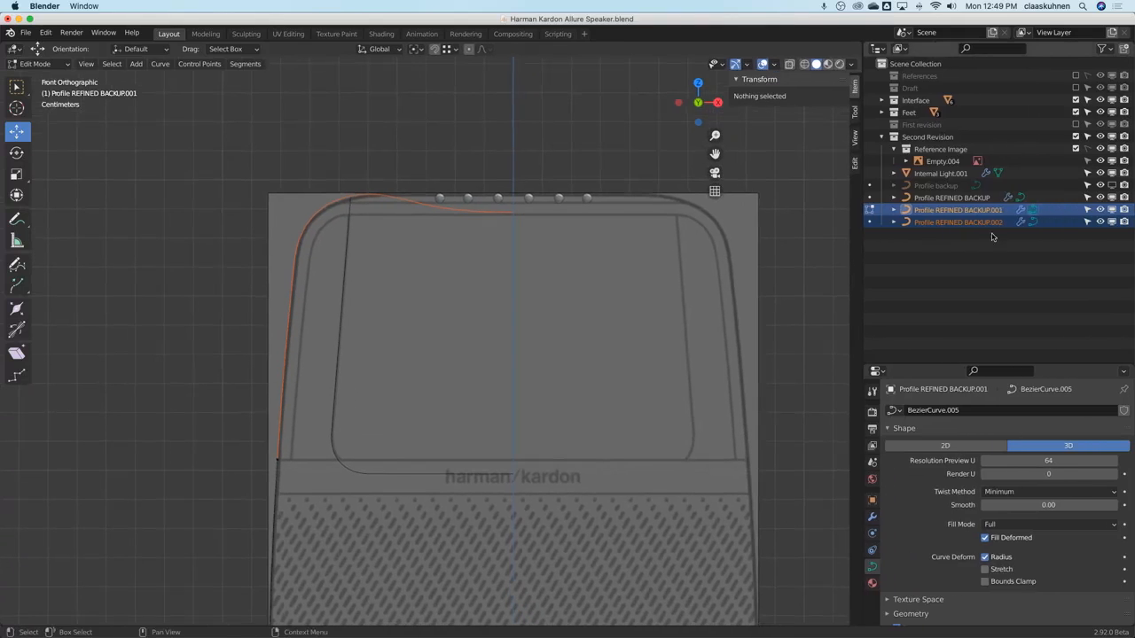
click(979, 211)
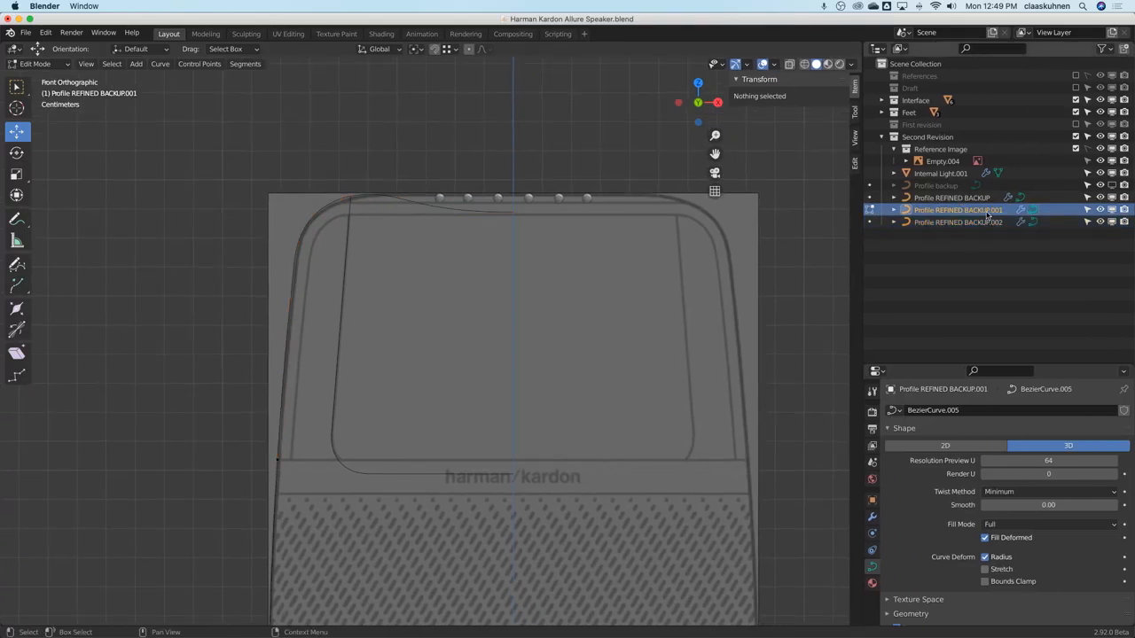
click(36, 63)
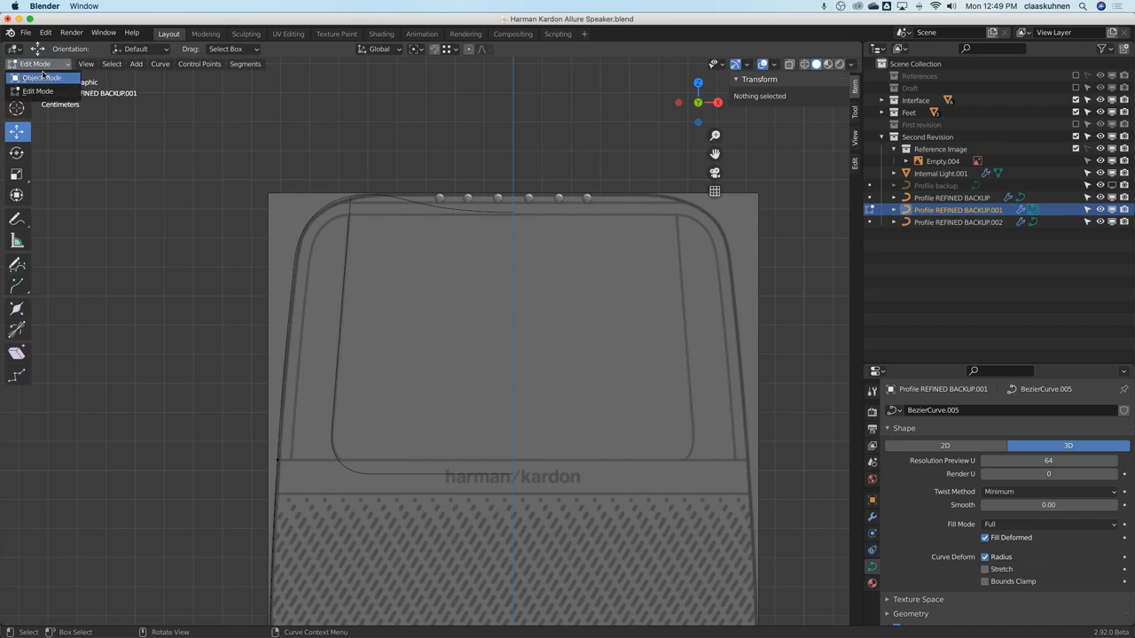
click(35, 76)
click(1099, 197)
Rename the lower curve, Profile REFINED BACKUP.001, to Profile Bottom.
double_click(959, 213)
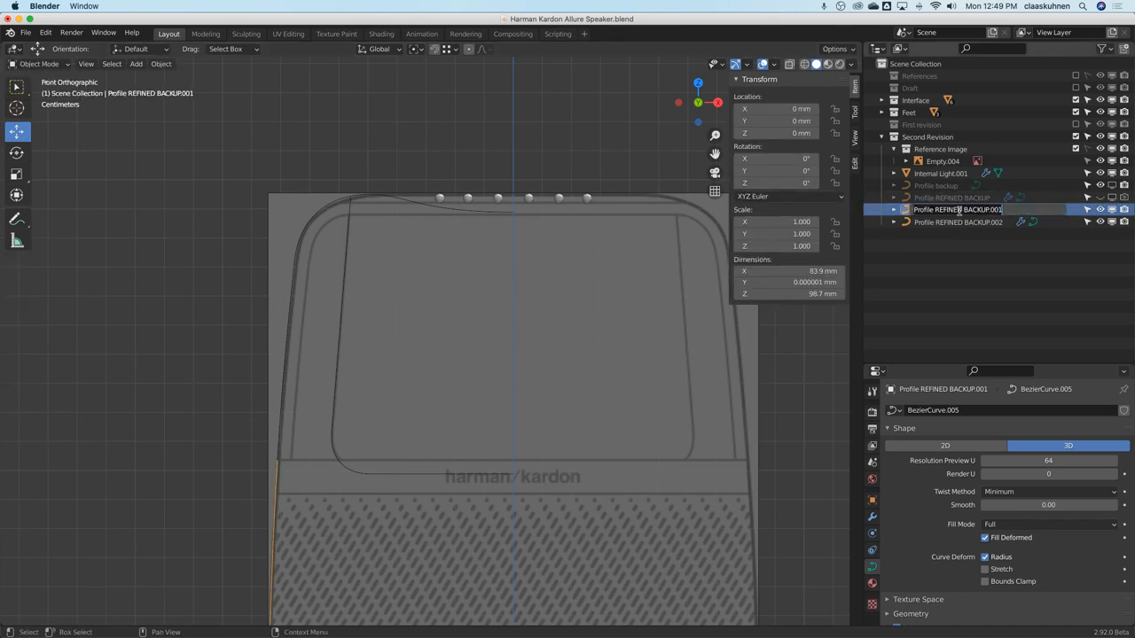
key(Right)
key(shift+Left)
key(shift+Left)
key(shift+Left)
key(shift+Left)
key(shift+Left)
key(shift+Left)
key(shift+Left)
key(shift+Left)
text(Bottom)
key(Return)
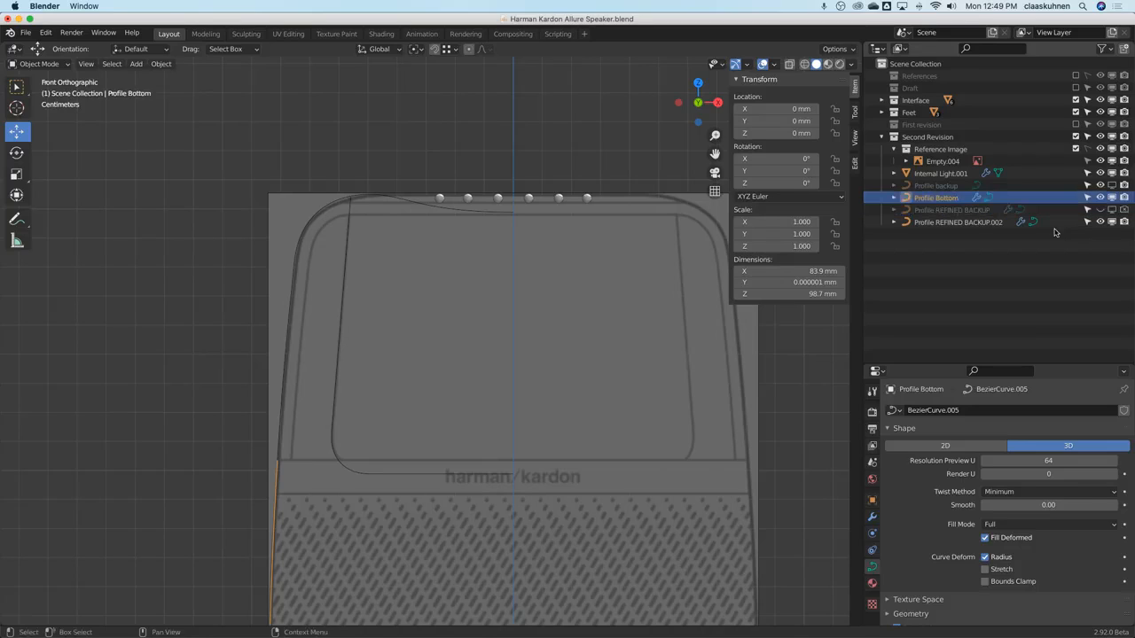
Rename the upper curve, Profile REFINED BACKUP.002, to Profile Top.
click(964, 224)
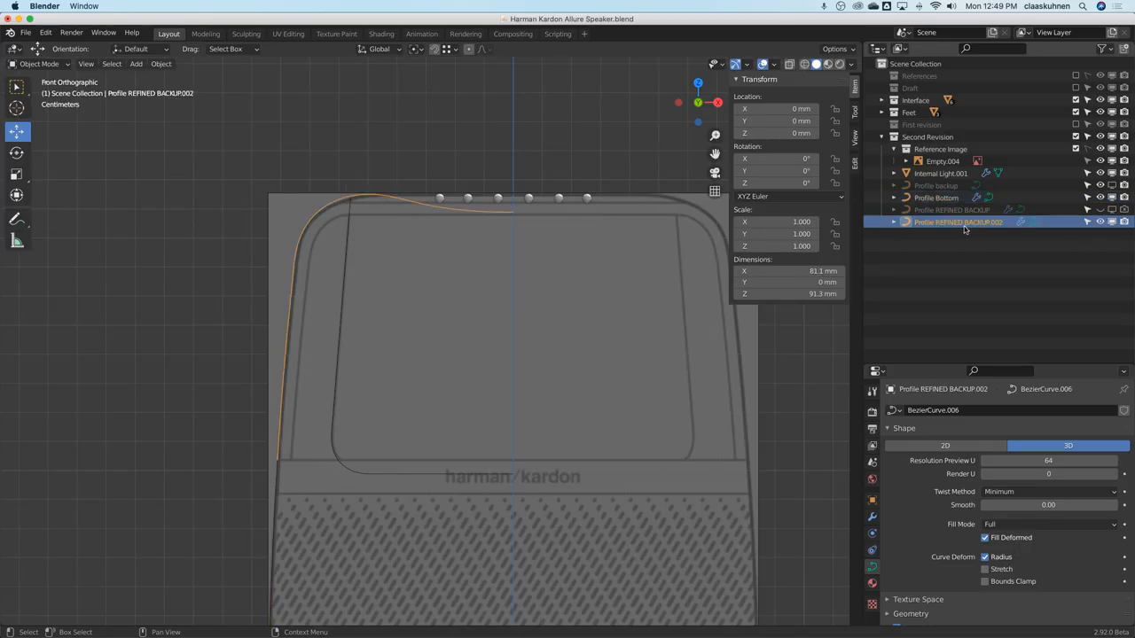
double_click(964, 227)
click(960, 225)
drag(936, 224, 1085, 222)
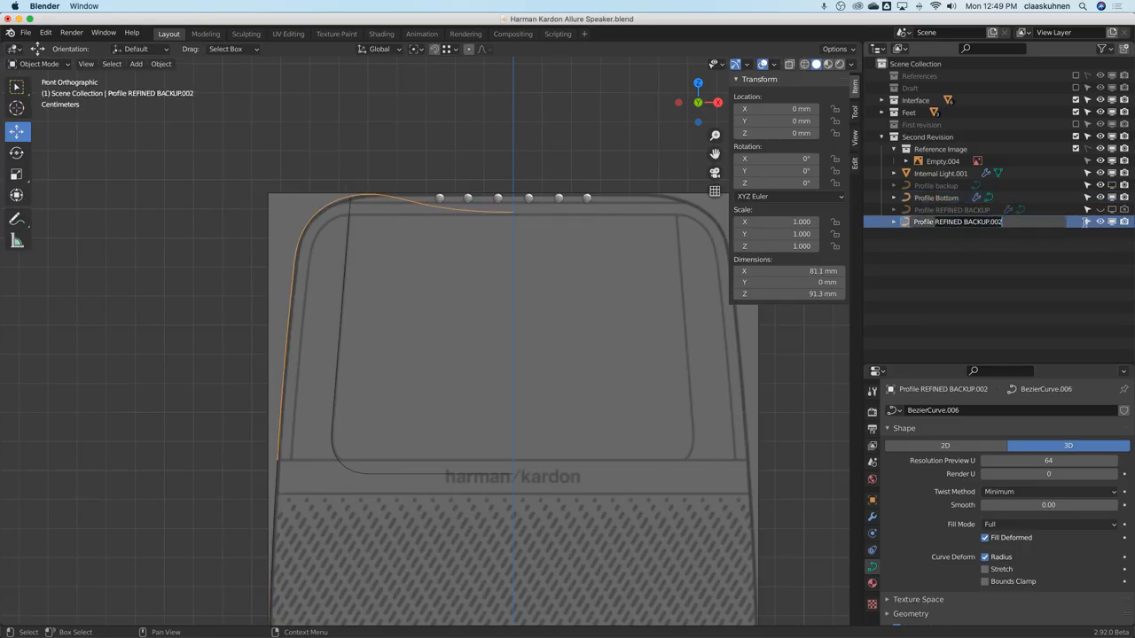
text(Top)
key(Return)
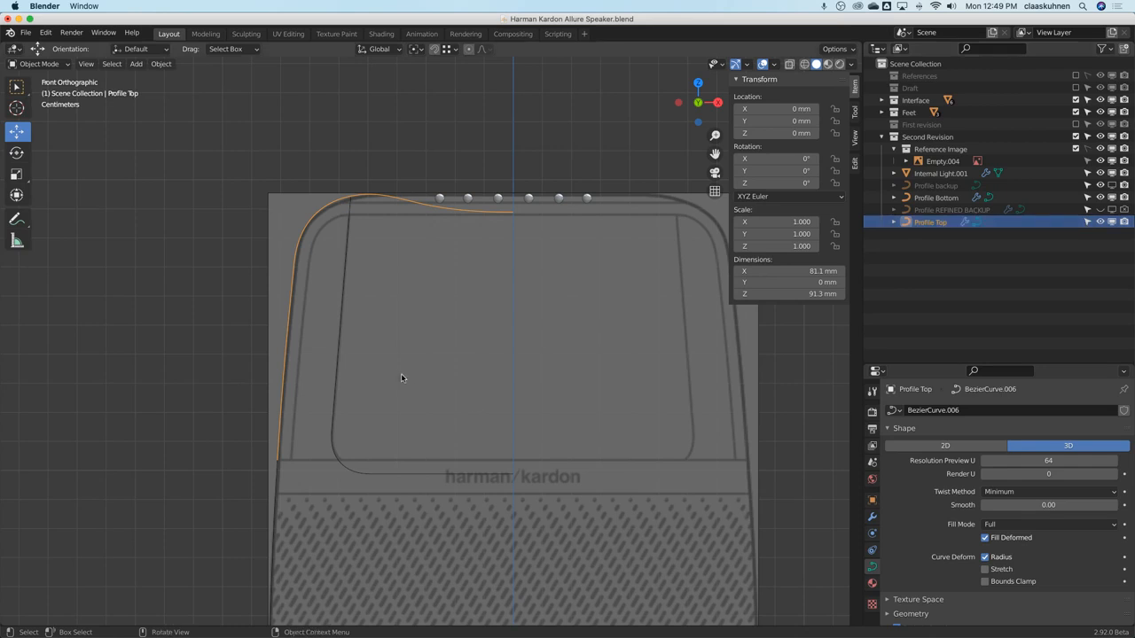
Show the First revision collection and select its Base profile to compare it with Profile Bottom.
scroll(401, 373, down, 2)
click(374, 386)
shift+middle_drag(374, 385, 406, 295)
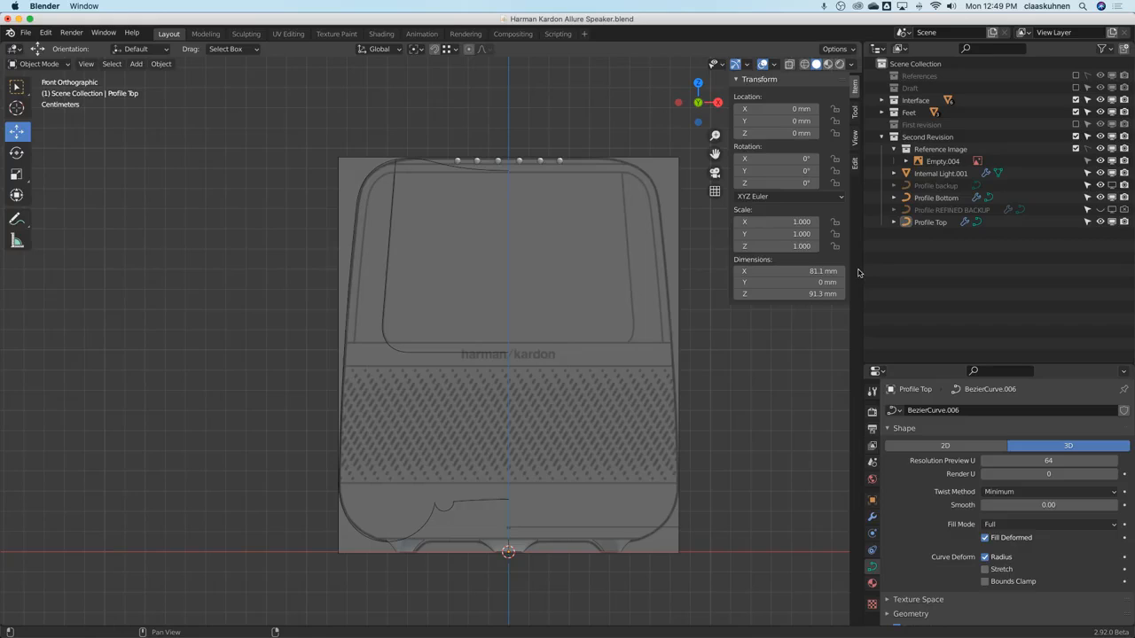
click(955, 198)
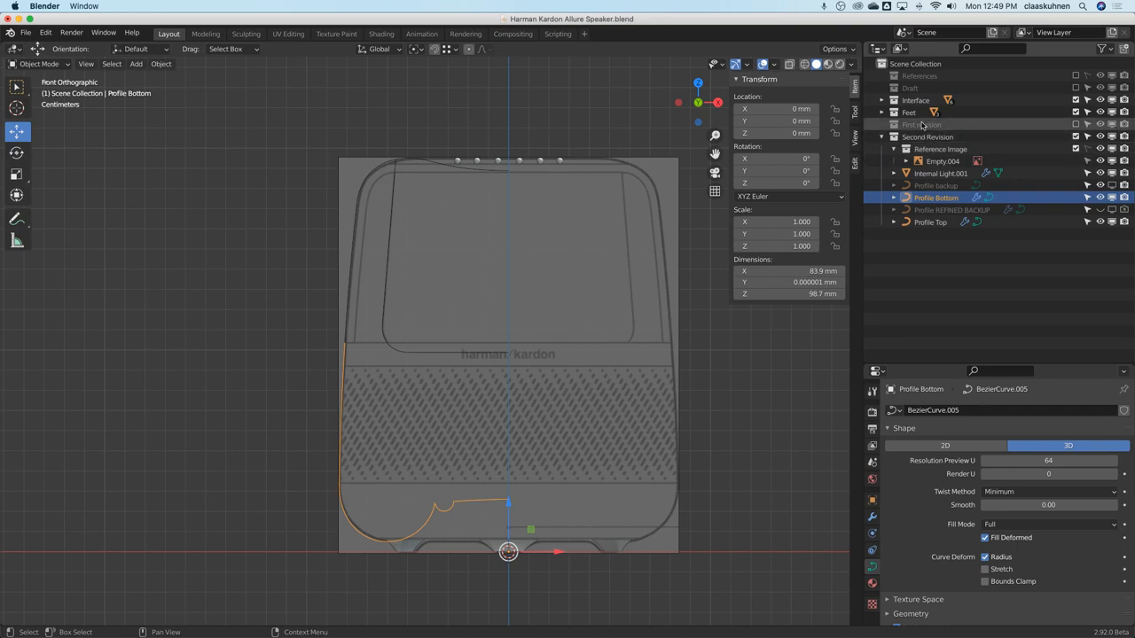
click(1075, 124)
scroll(313, 344, up, 4)
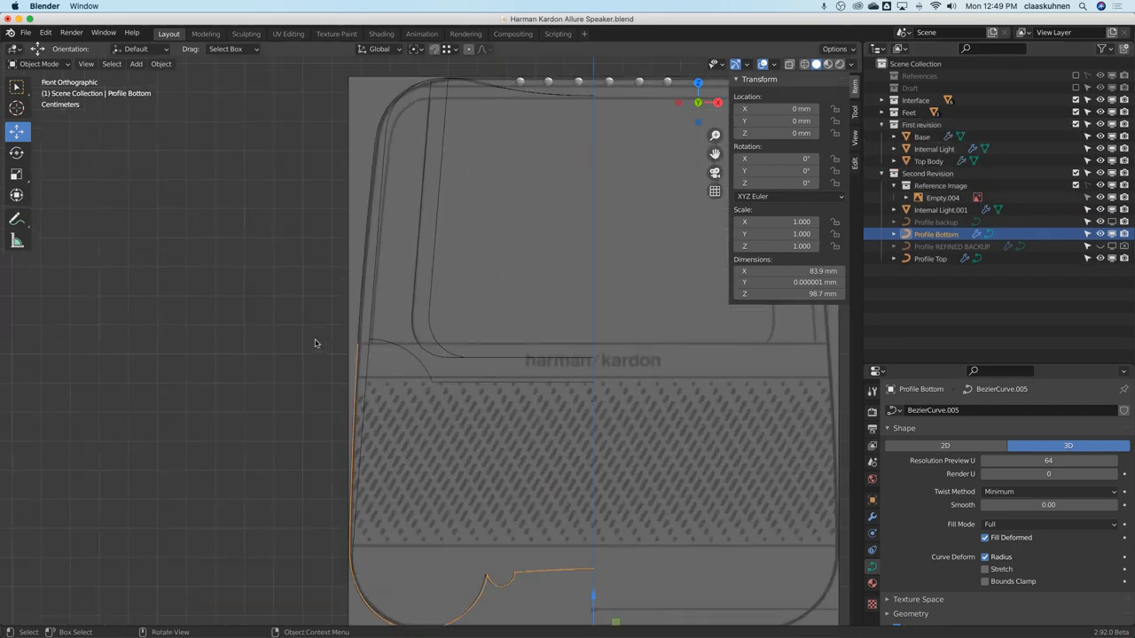
click(411, 343)
scroll(412, 343, down, 4)
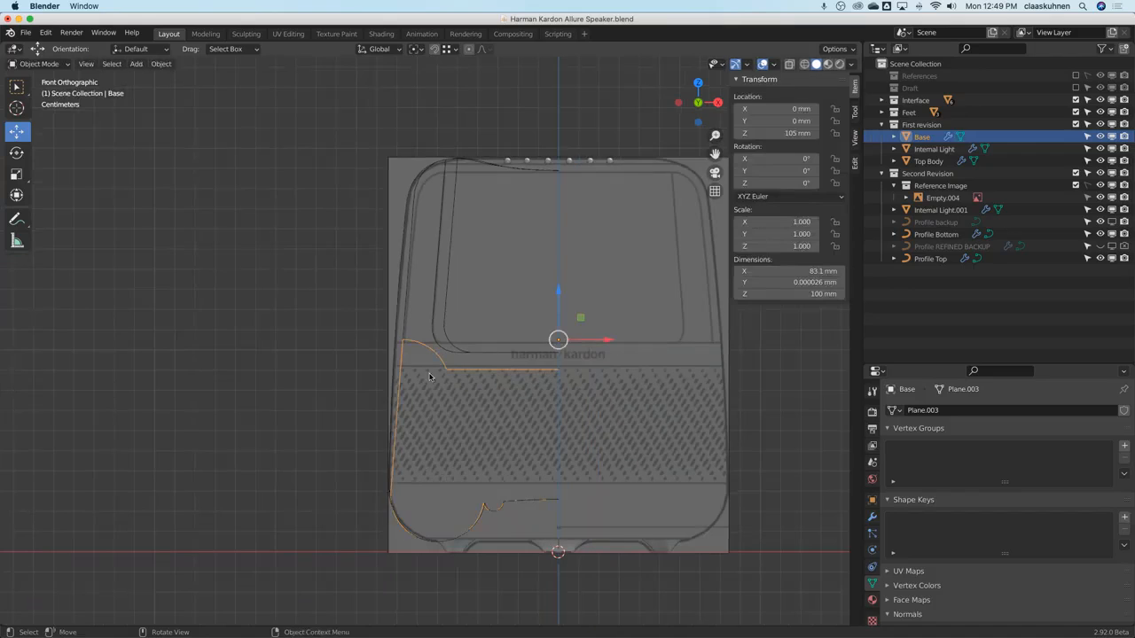
Edit Profile Bottom and set the handle above its upper side end point to the Free type.
click(391, 351)
scroll(391, 351, up, 4)
key(Tab)
click(394, 331)
scroll(426, 353, down, 2)
scroll(452, 336, up, 3)
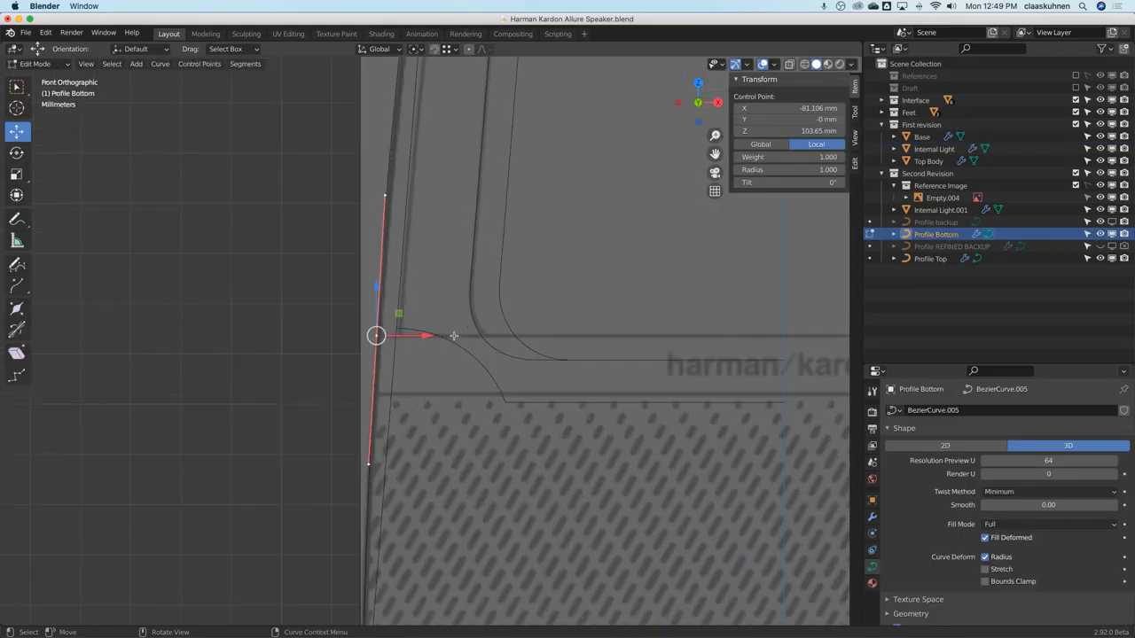
click(388, 193)
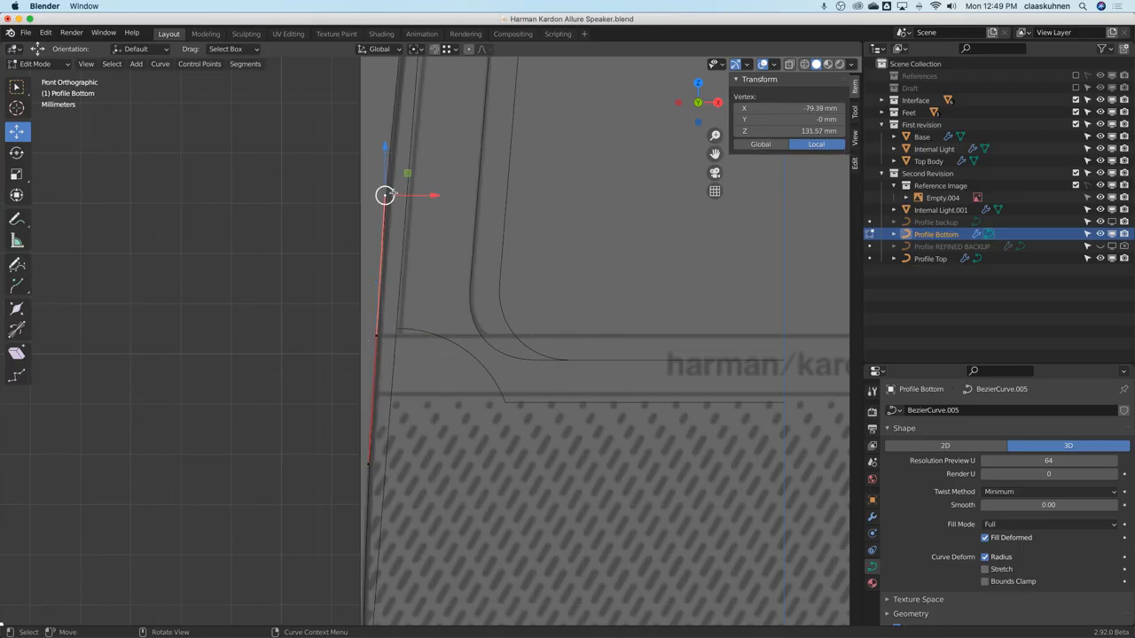
key(g)
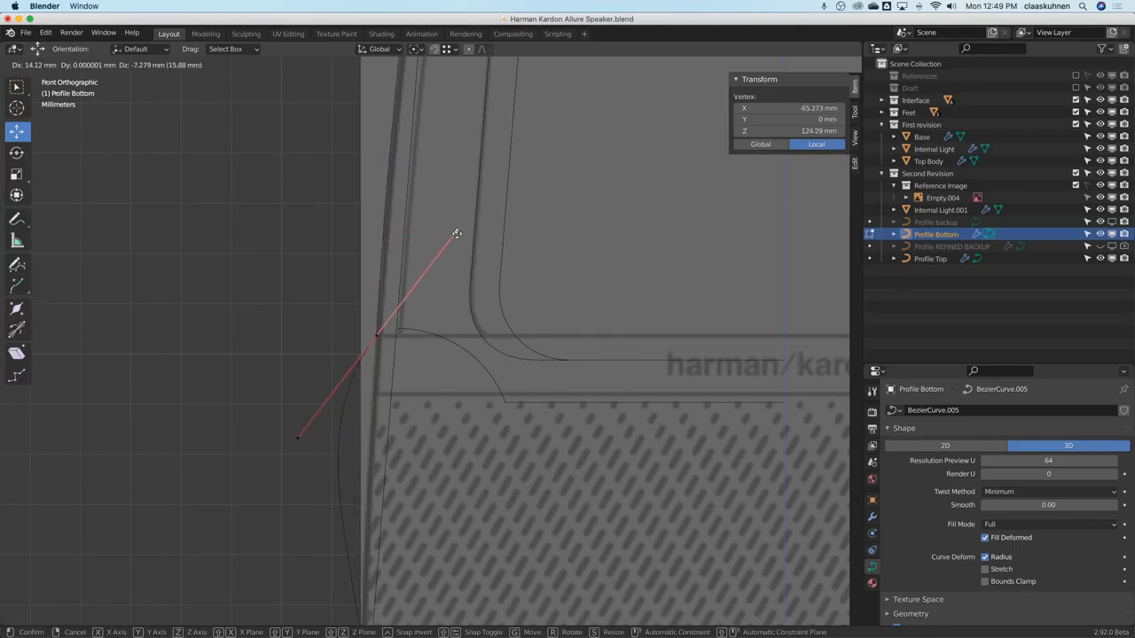
key(Escape)
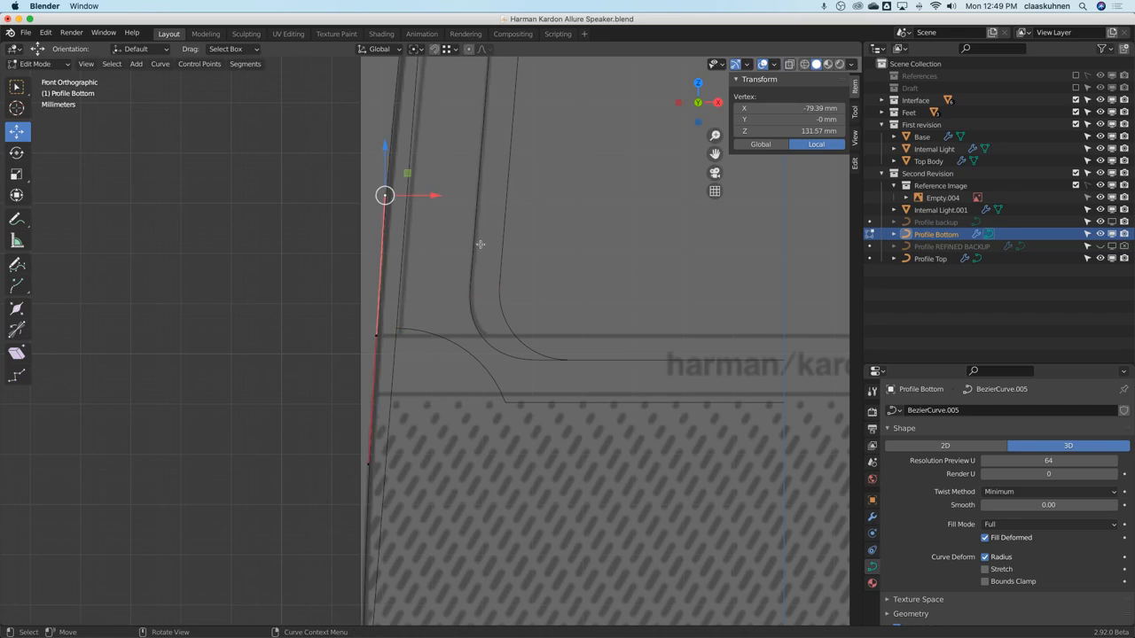
key(v)
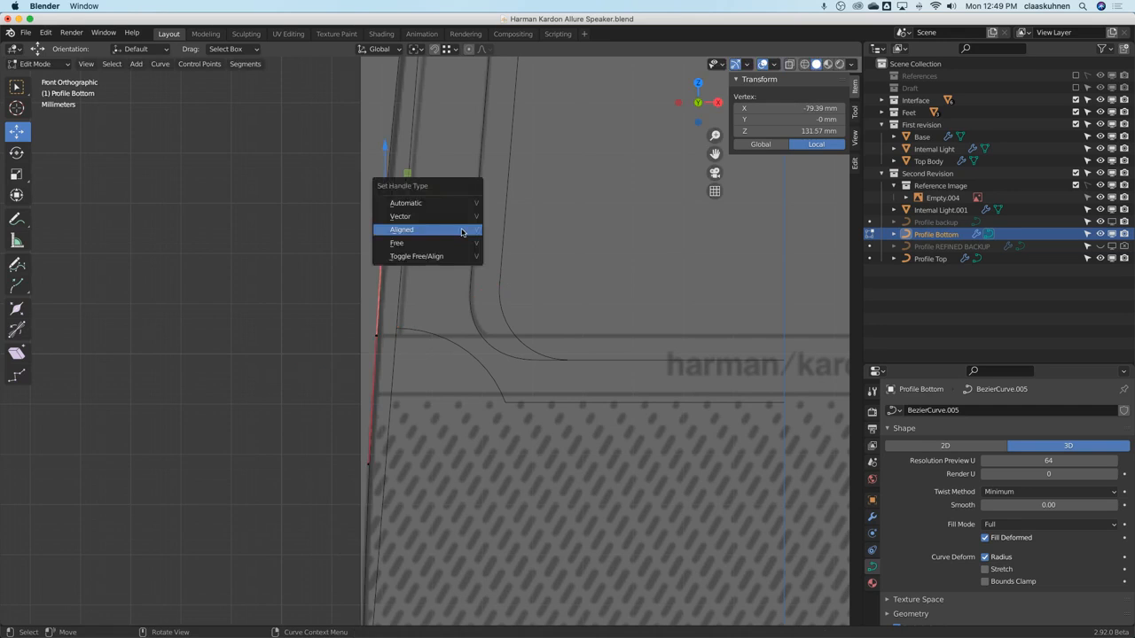
click(443, 243)
Move the freed handle inward by about 17.3 mm in X and down 28 mm in Z so it lies nearly horizontal.
key(g)
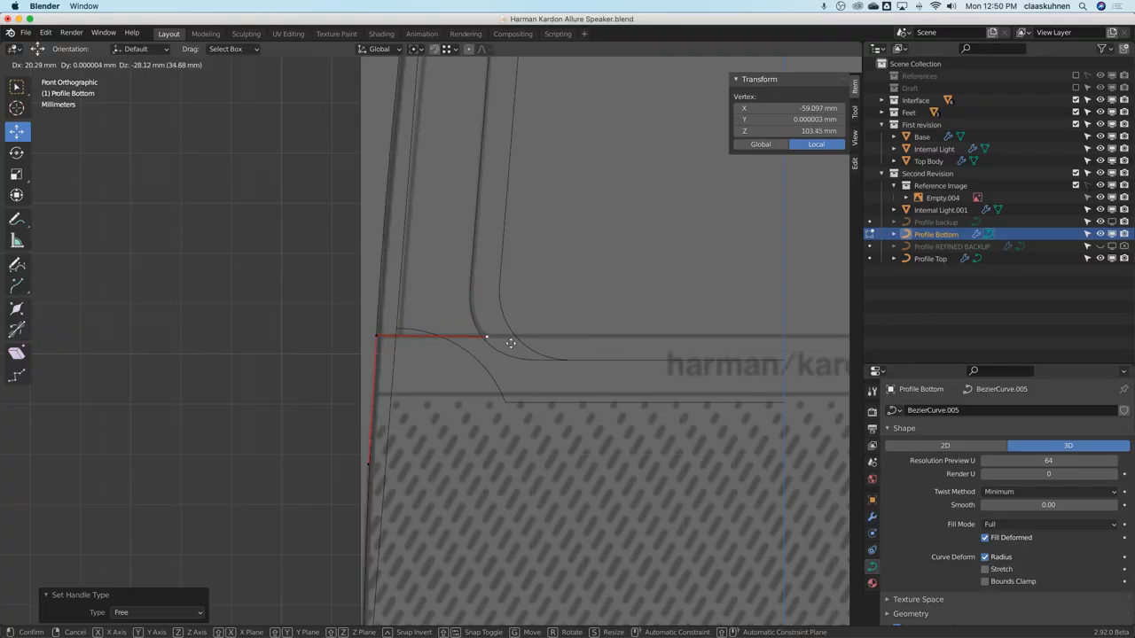
click(476, 333)
shift+middle_drag(476, 333, 449, 275)
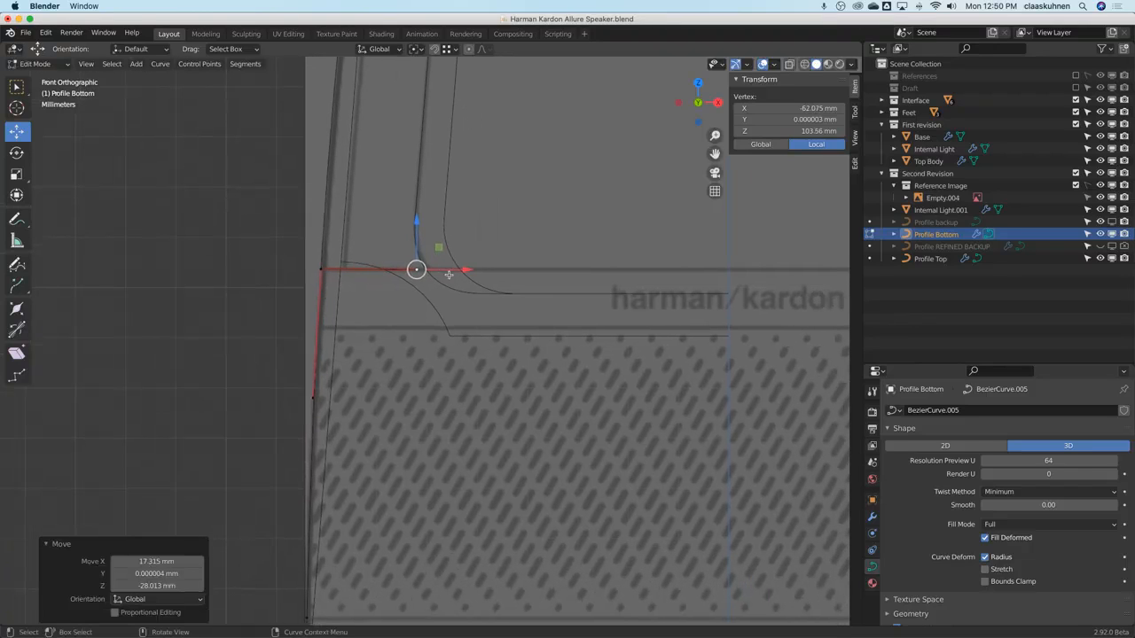
Extrude Profile Bottom's upper side end point about 25.7 mm inward and 13.2 mm down to the corner of the Base recess.
click(321, 271)
drag(320, 271, 455, 345)
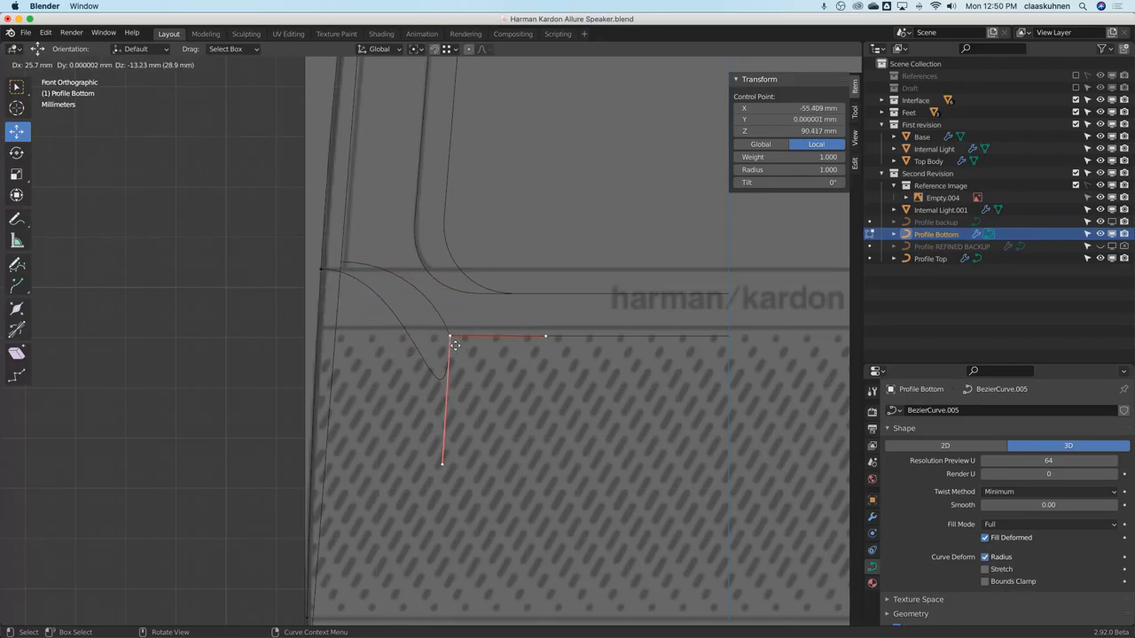
click(454, 345)
scroll(374, 304, down, 5)
scroll(374, 304, up, 3)
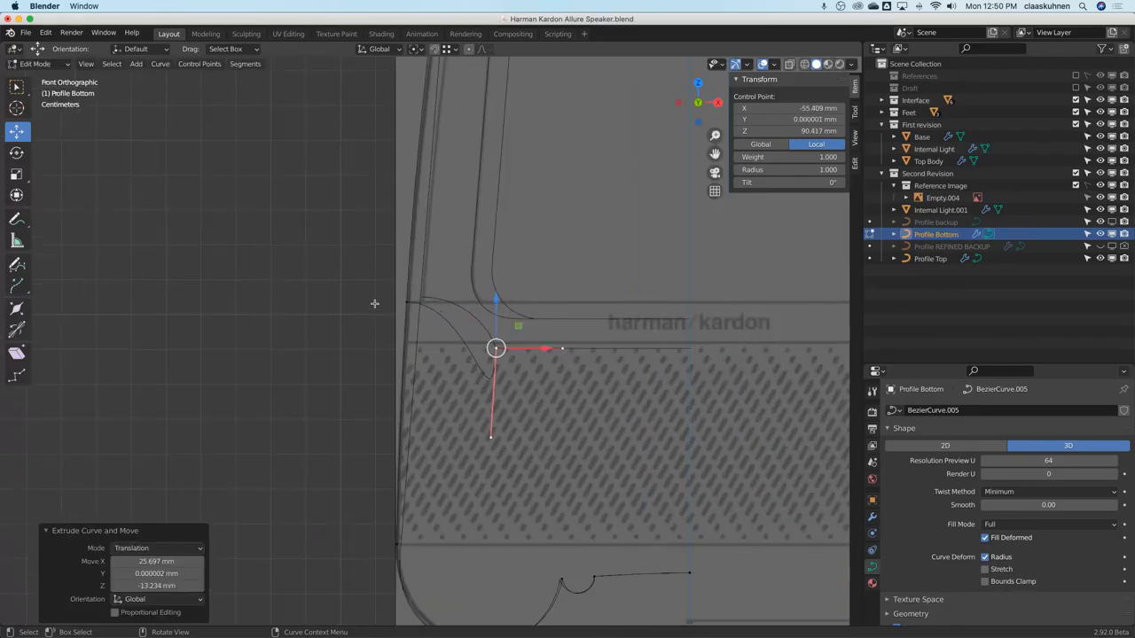
scroll(374, 304, up, 2)
click(423, 295)
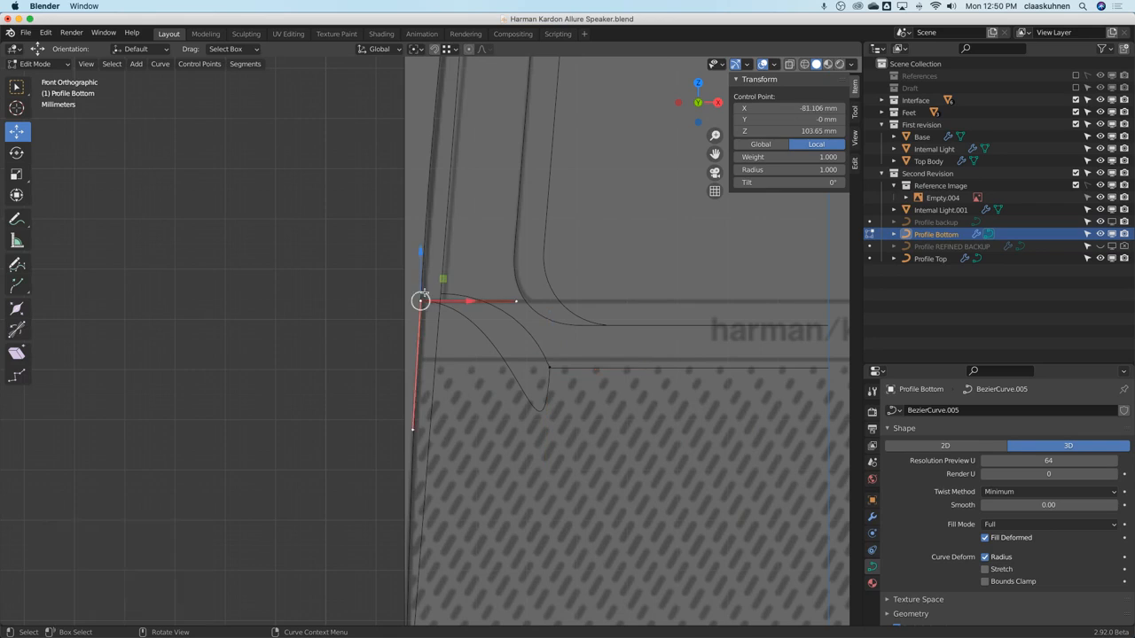
click(412, 430)
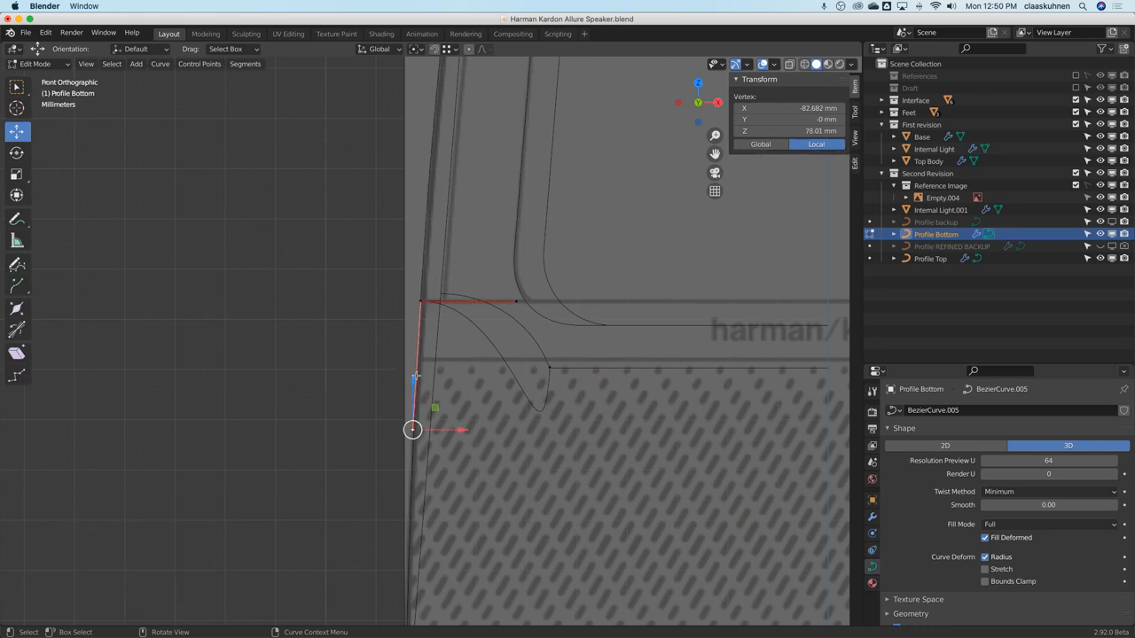
key(Tab)
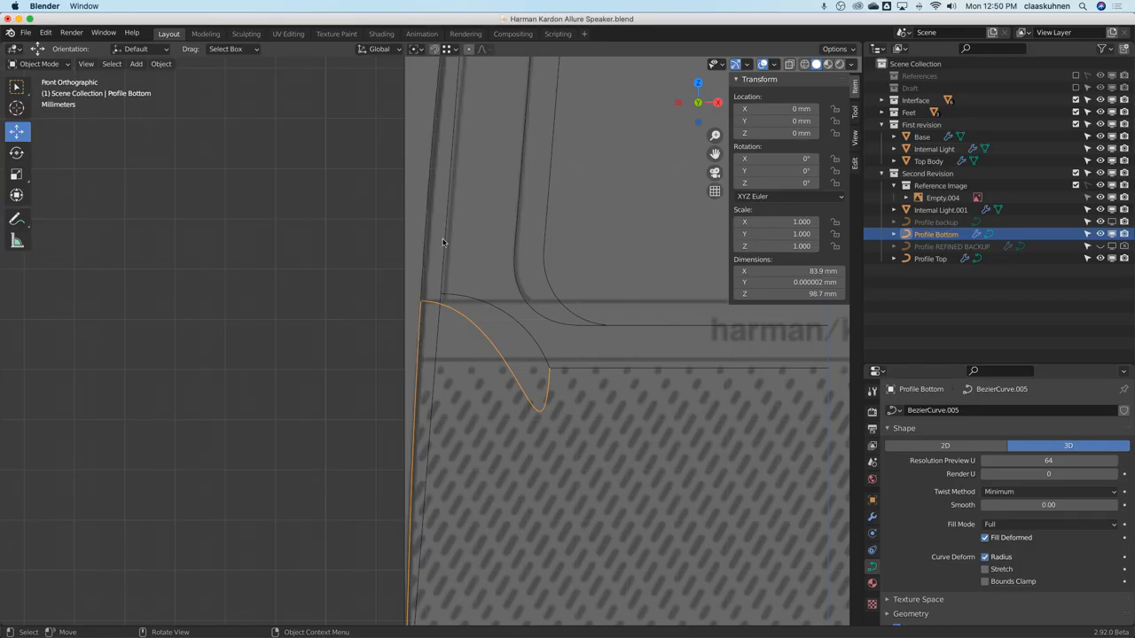
key(Tab)
click(514, 303)
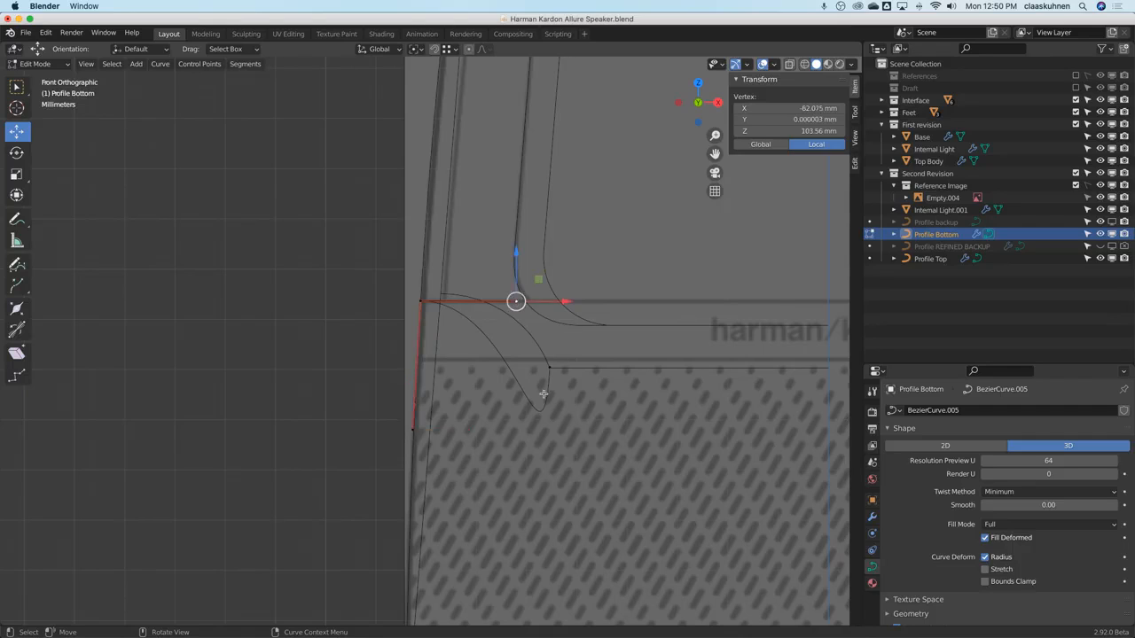
Set the extruded recess-corner control point's handle type to Vector.
click(549, 367)
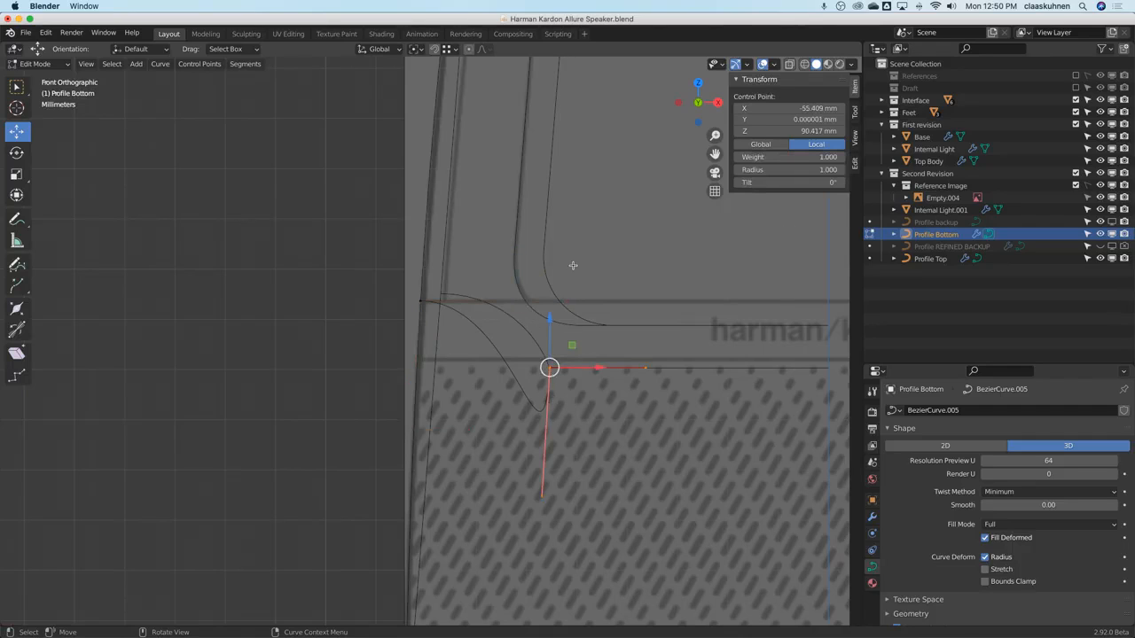
key(v)
click(577, 238)
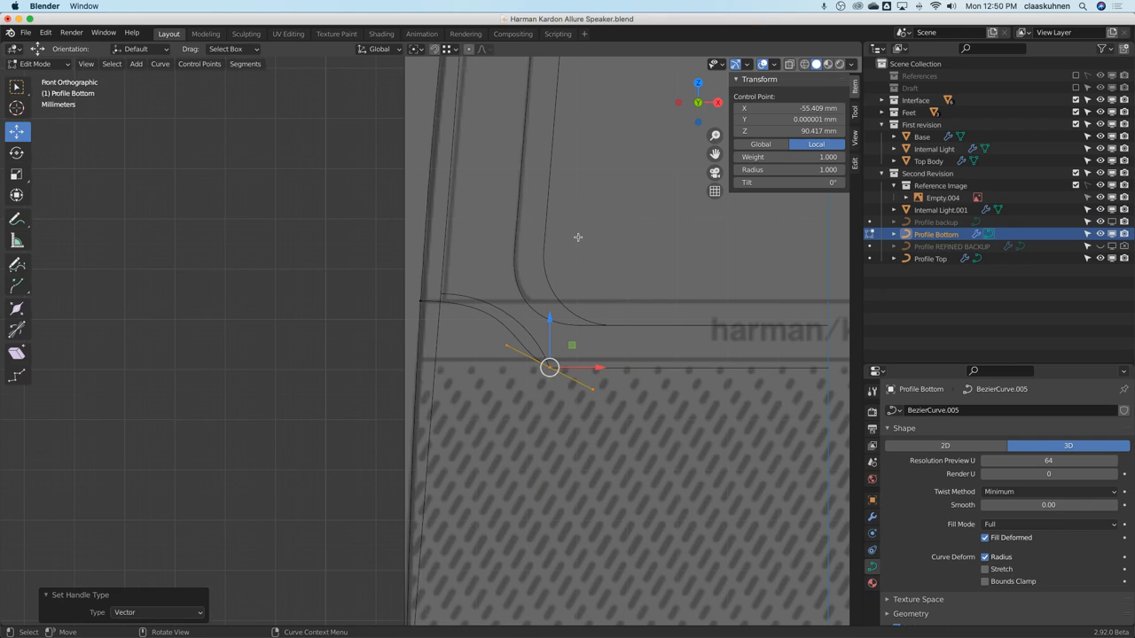
Extrude the recess-corner control point of Profile Bottom horizontally along X, past the vertical centre line.
shift+middle_drag(652, 306, 337, 250)
scroll(305, 310, down, 1)
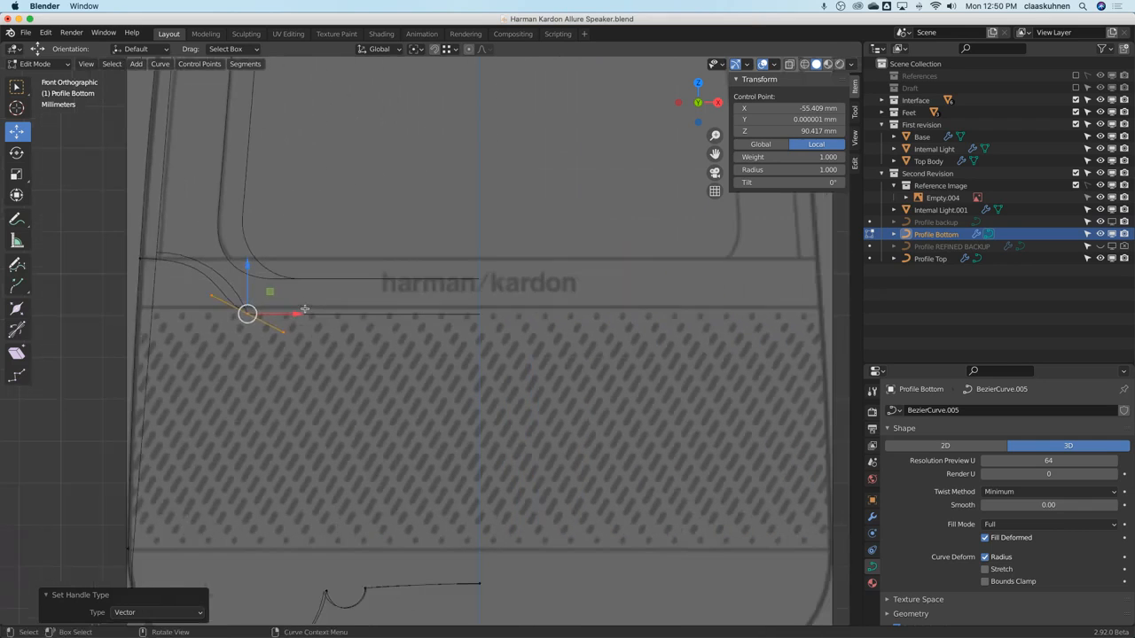
key(e)
key(x)
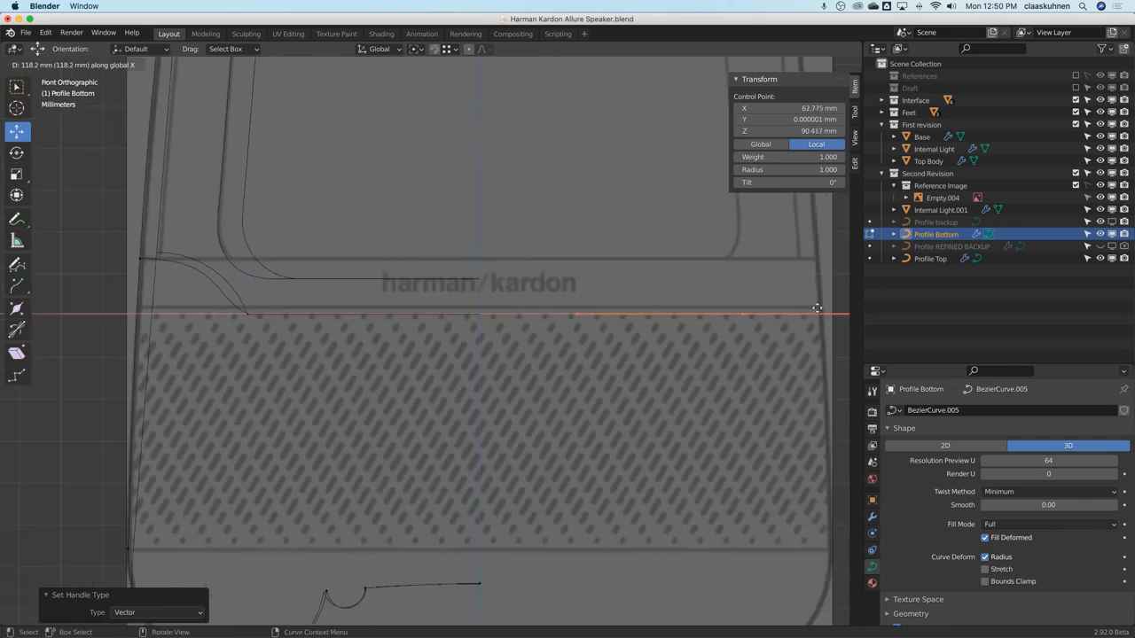
click(653, 312)
Set the extruded point's handle on the centre line to X 0, Y 0 and Z 90 mm.
click(480, 315)
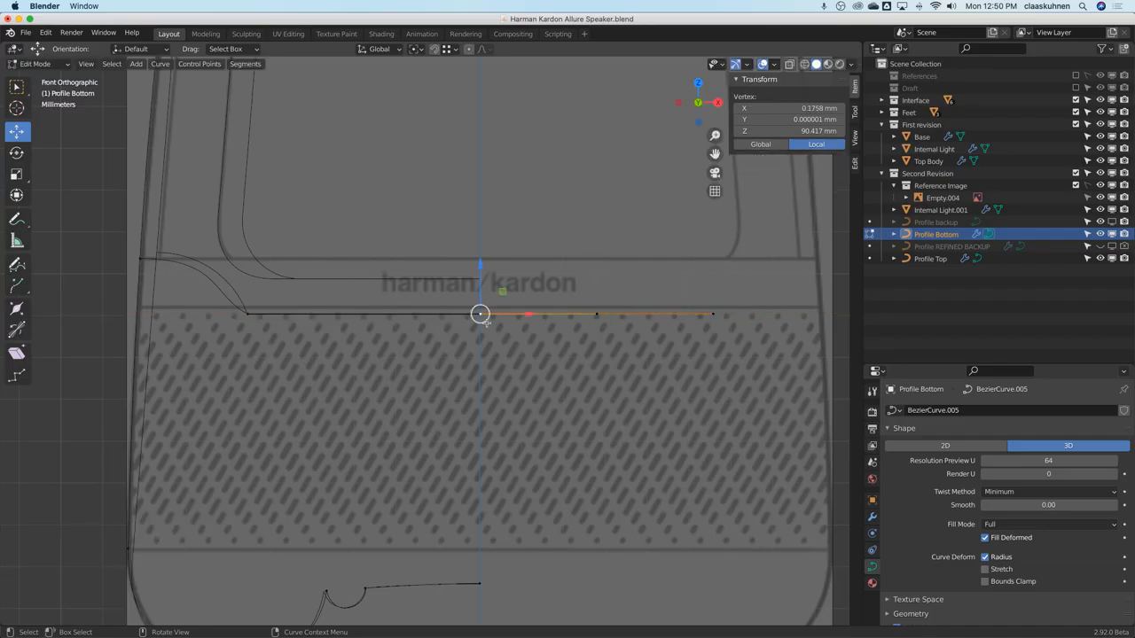
click(798, 108)
text(0)
key(Tab)
text(0)
key(Return)
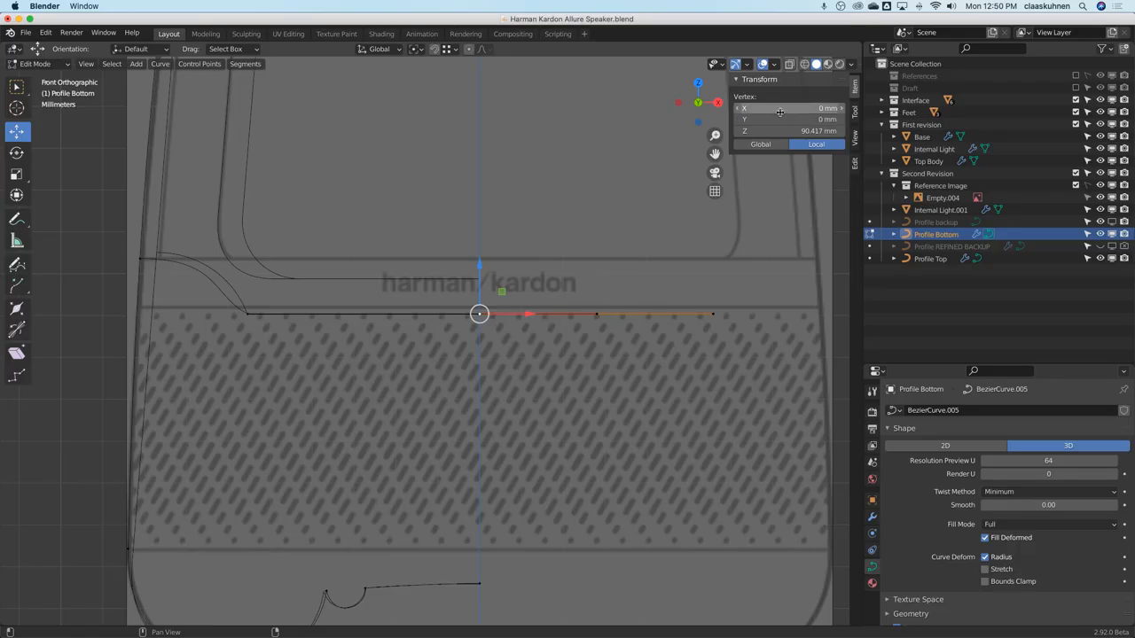
click(778, 130)
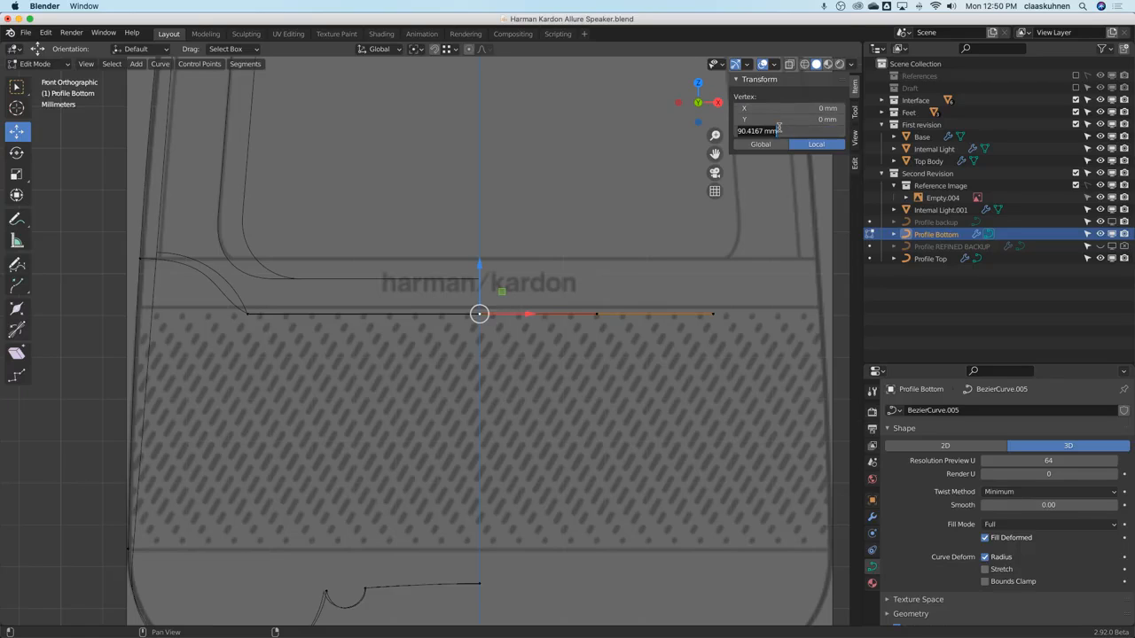
key(Return)
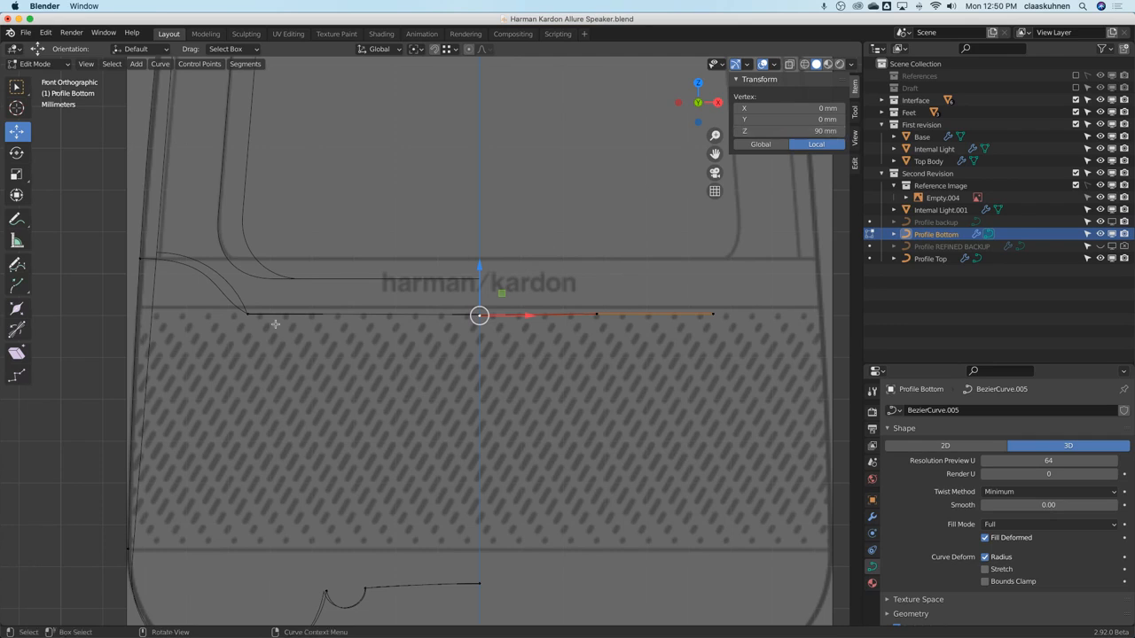
Set the recess-corner control point to Z 90 mm and X -55 mm.
click(248, 314)
click(796, 131)
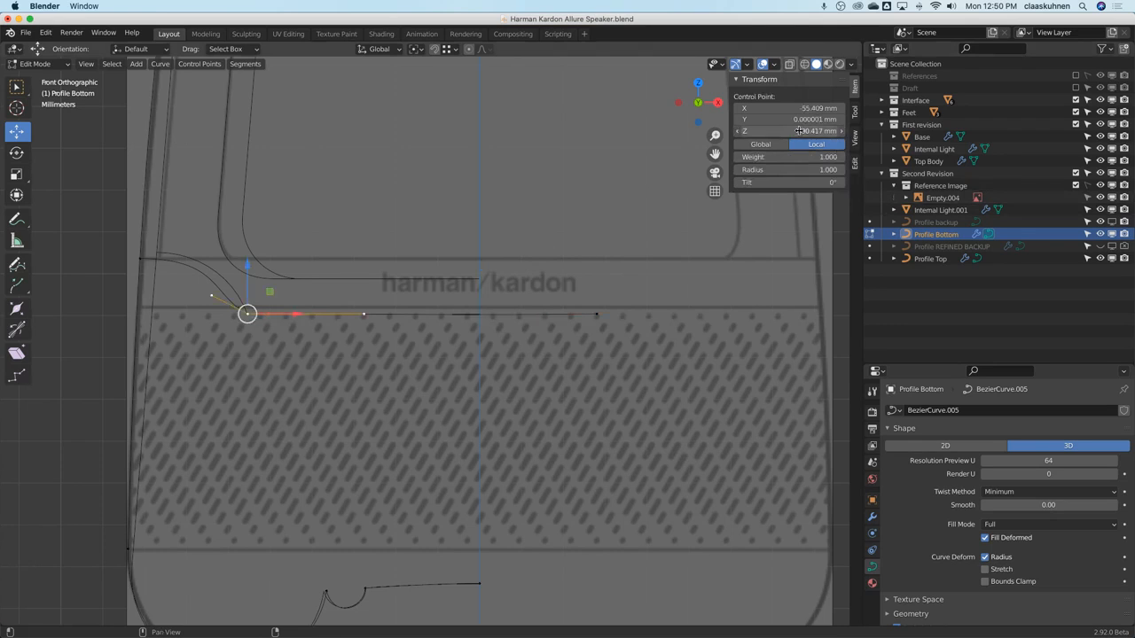
text(90)
key(Return)
click(787, 108)
key(BackSpace)
text(-55)
key(Return)
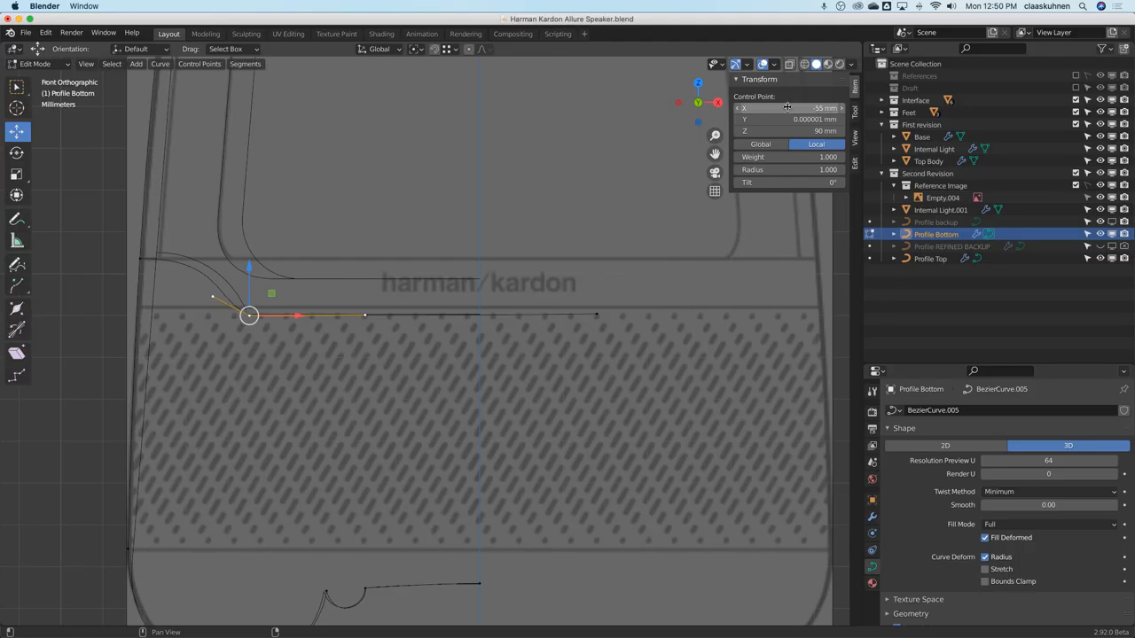
Move the recess corner's outer handle about 4.6 mm inward in X and 3.6 mm up in Z to steepen the curve.
scroll(512, 301, up, 3)
scroll(512, 301, up, 2)
click(215, 307)
click(438, 423)
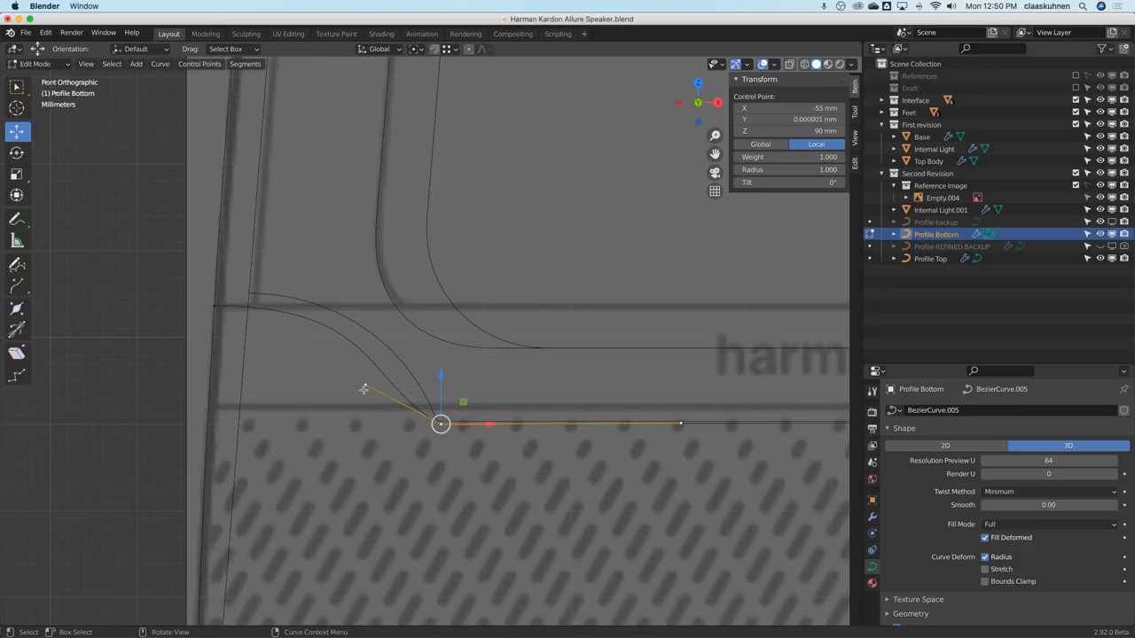
click(367, 382)
drag(367, 383, 405, 351)
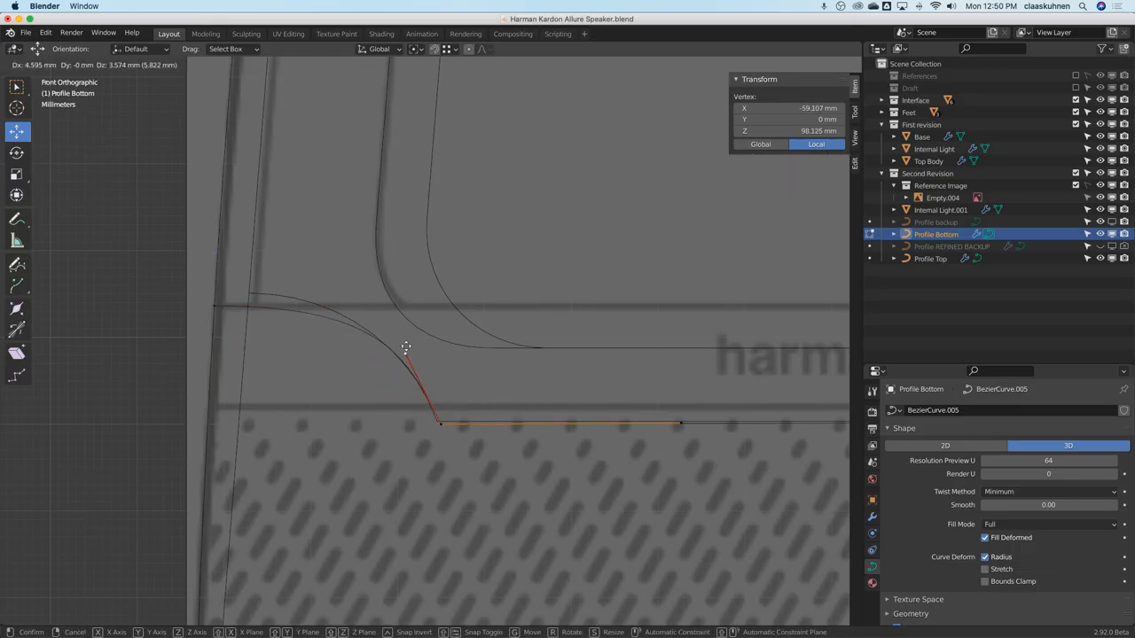
key(Tab)
key(Tab)
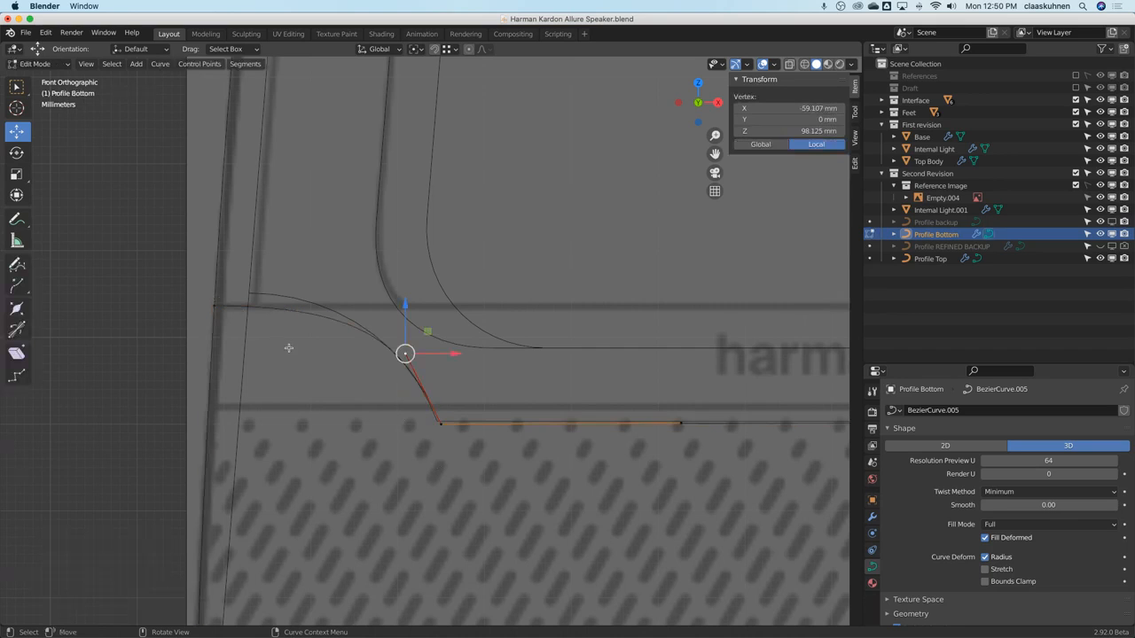
Shift the inward handle of Profile Bottom's upper side point slightly outward to refine the shoulder curve, then leave Edit Mode.
click(220, 308)
click(381, 307)
drag(383, 267, 330, 268)
drag(431, 307, 416, 305)
key(Tab)
scroll(438, 316, down, 5)
scroll(438, 315, up, 2)
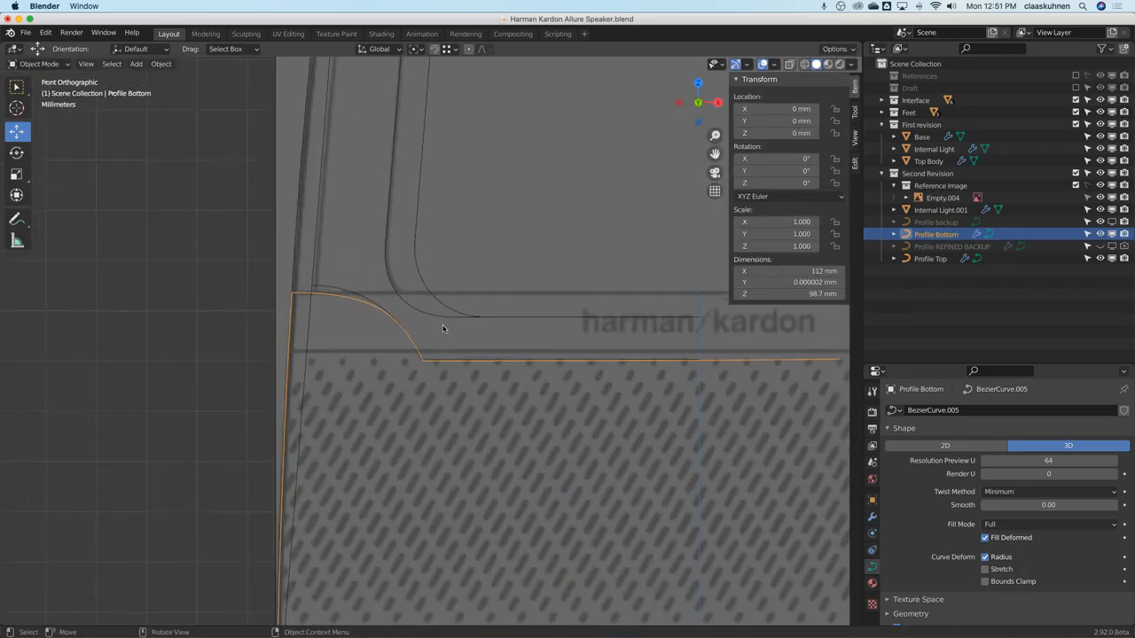
scroll(443, 327, down, 4)
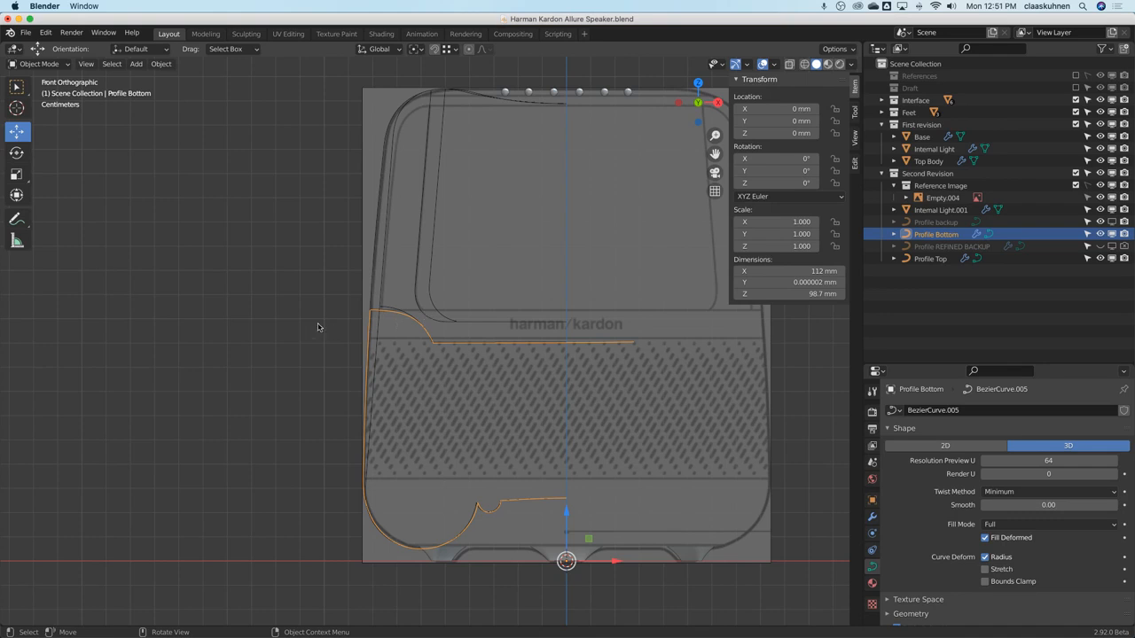
Edit Profile Bottom and set the X position of the recess line's end control point to 0 mm.
key(Tab)
click(371, 310)
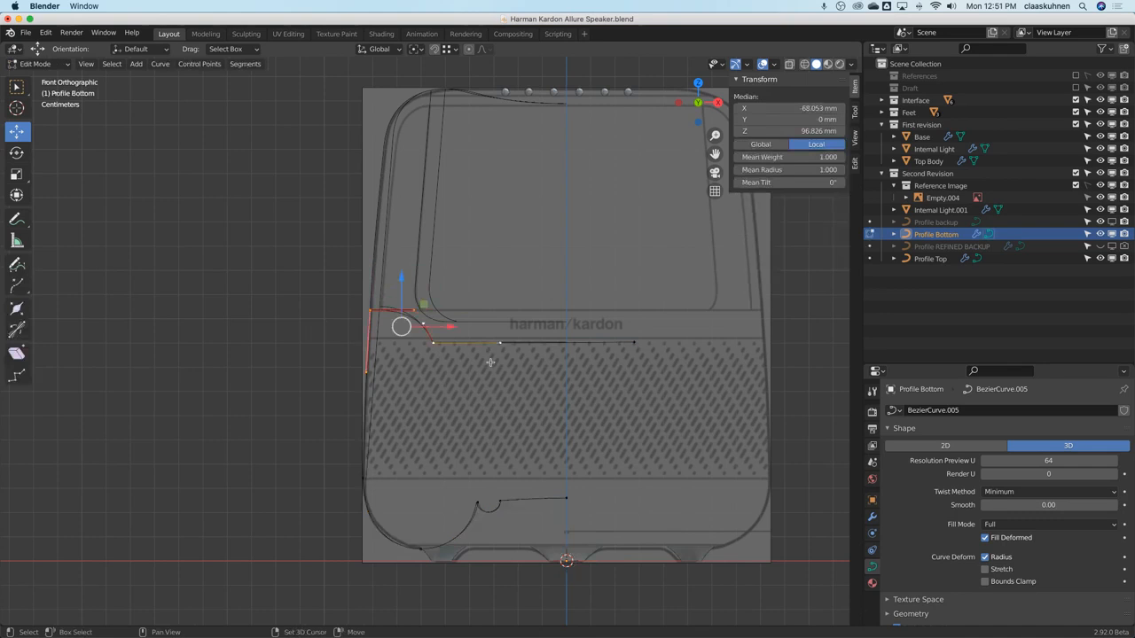
click(634, 343)
click(771, 131)
click(774, 108)
text(0)
key(Return)
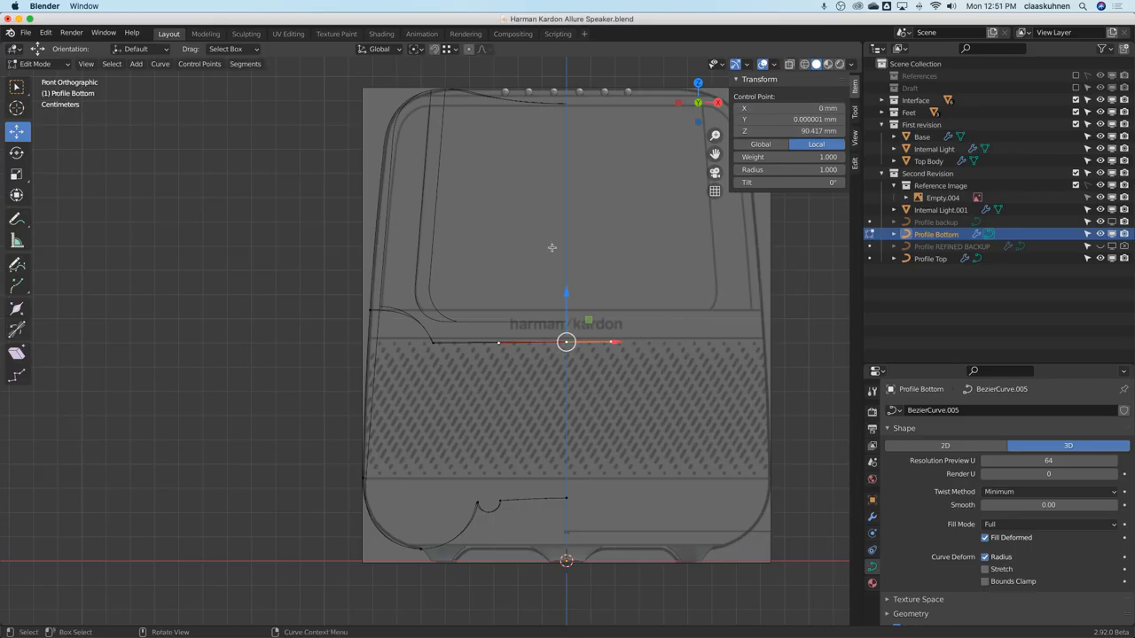
Try separating the upper side, recess-corner and centre points of Profile Bottom into their own curve.
shift+click(371, 308)
shift+click(434, 344)
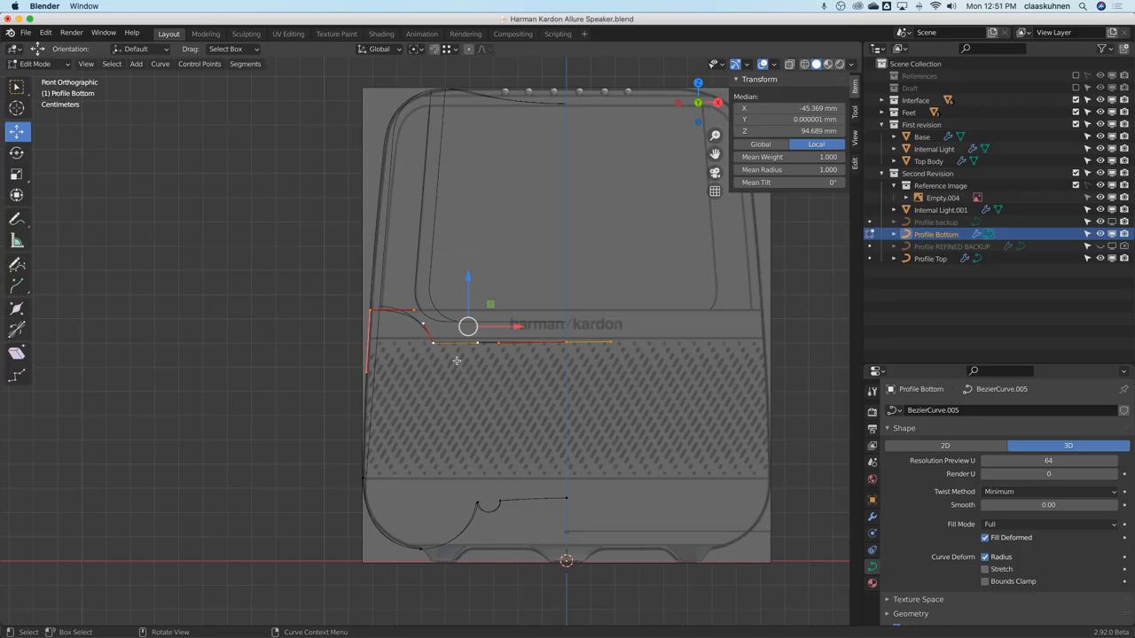
key(p)
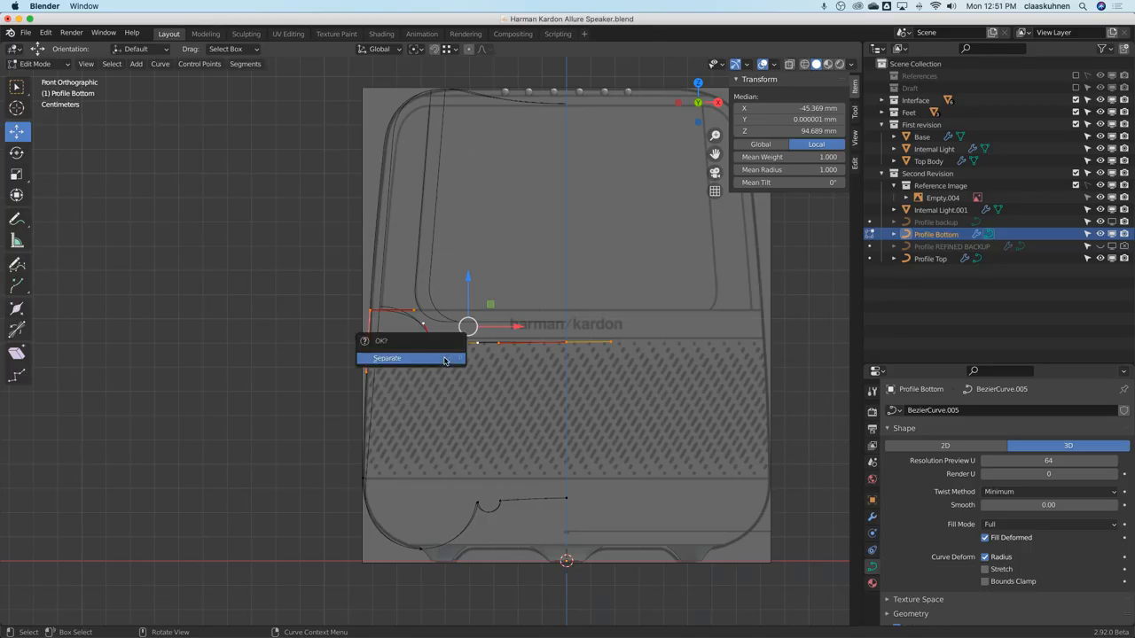
click(444, 357)
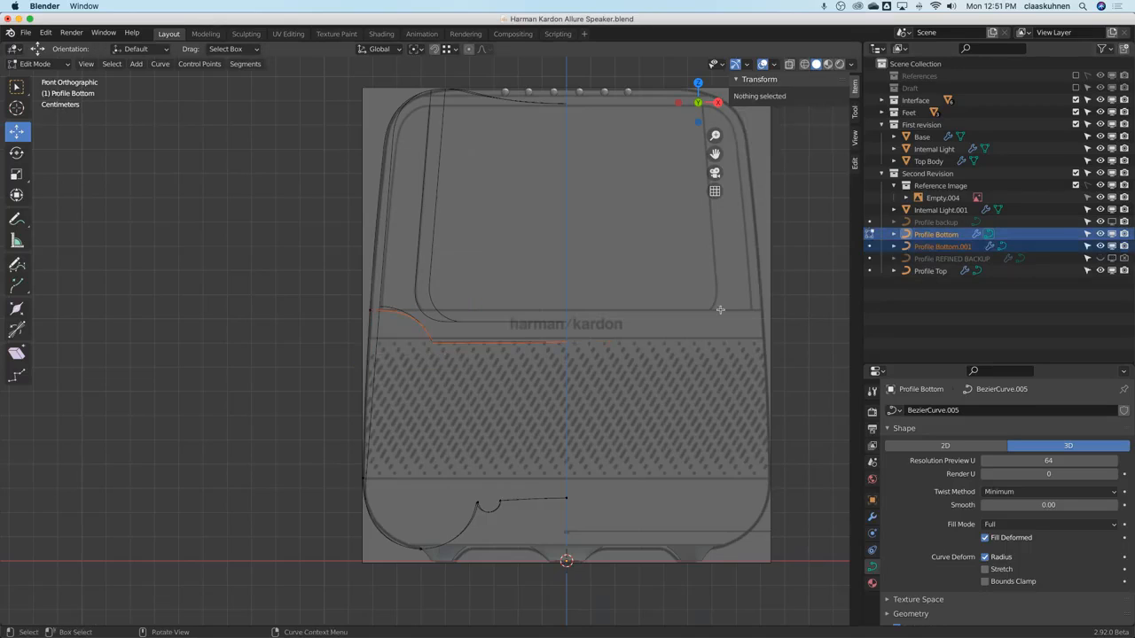
key(Tab)
click(370, 325)
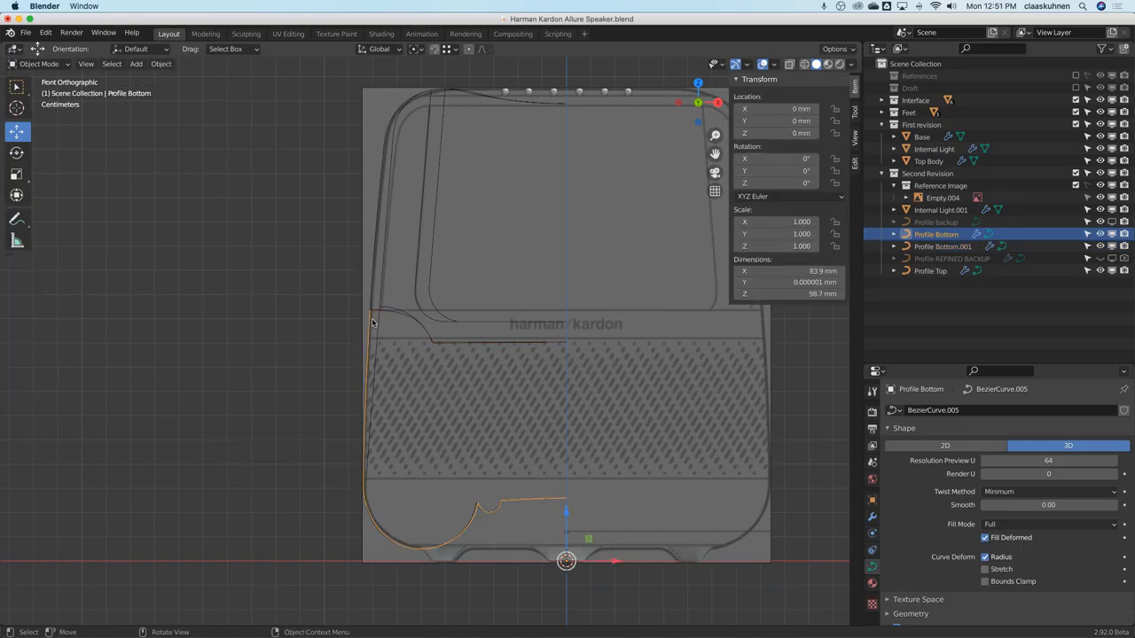
click(385, 315)
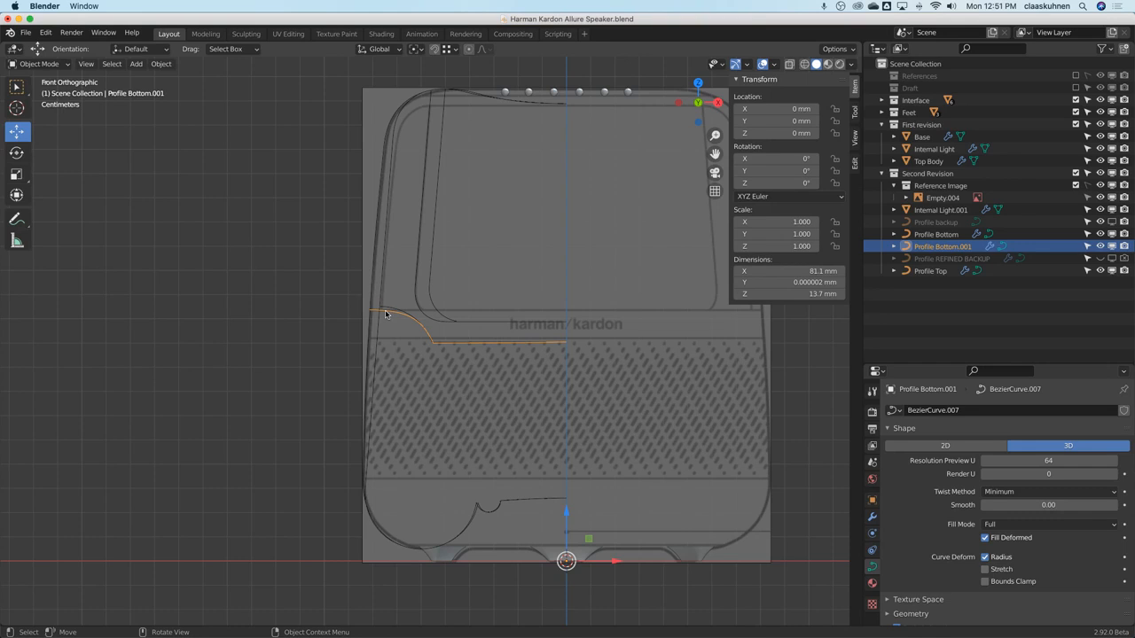
Undo the separation of Profile Bottom's recess segment and return to Object Mode.
shift+click(385, 315)
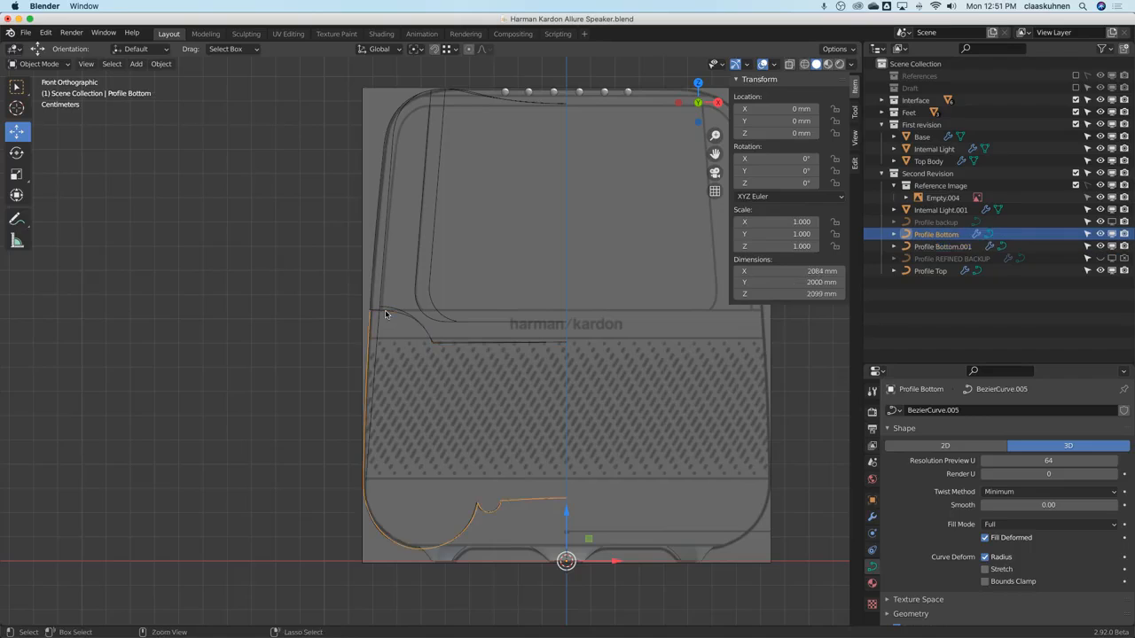
key(Tab)
key(Tab)
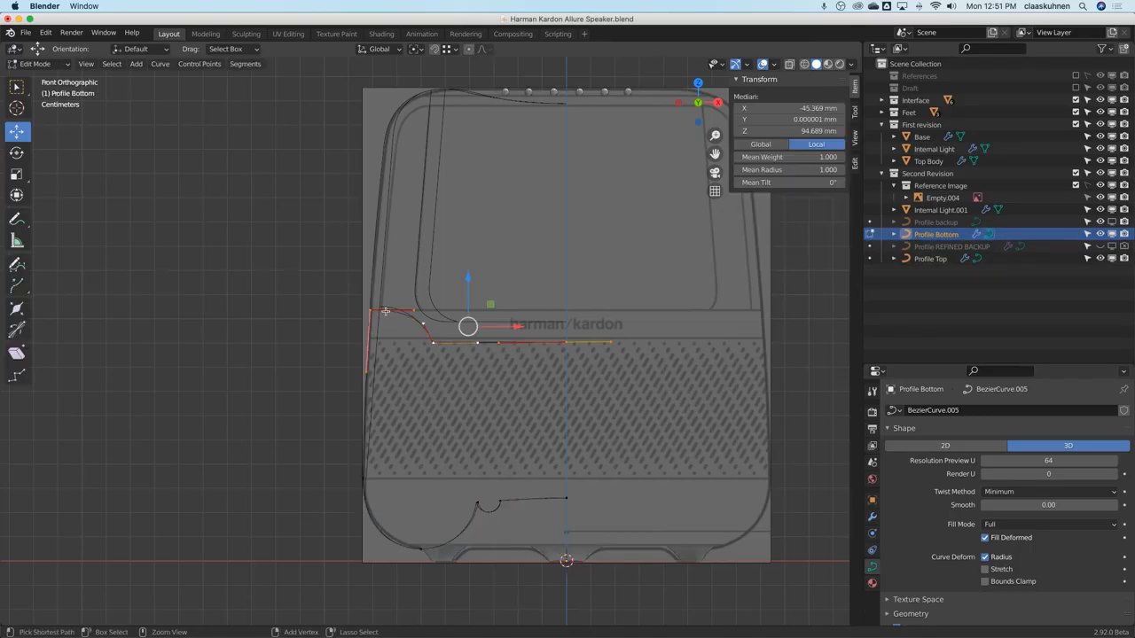
key(ctrl+j)
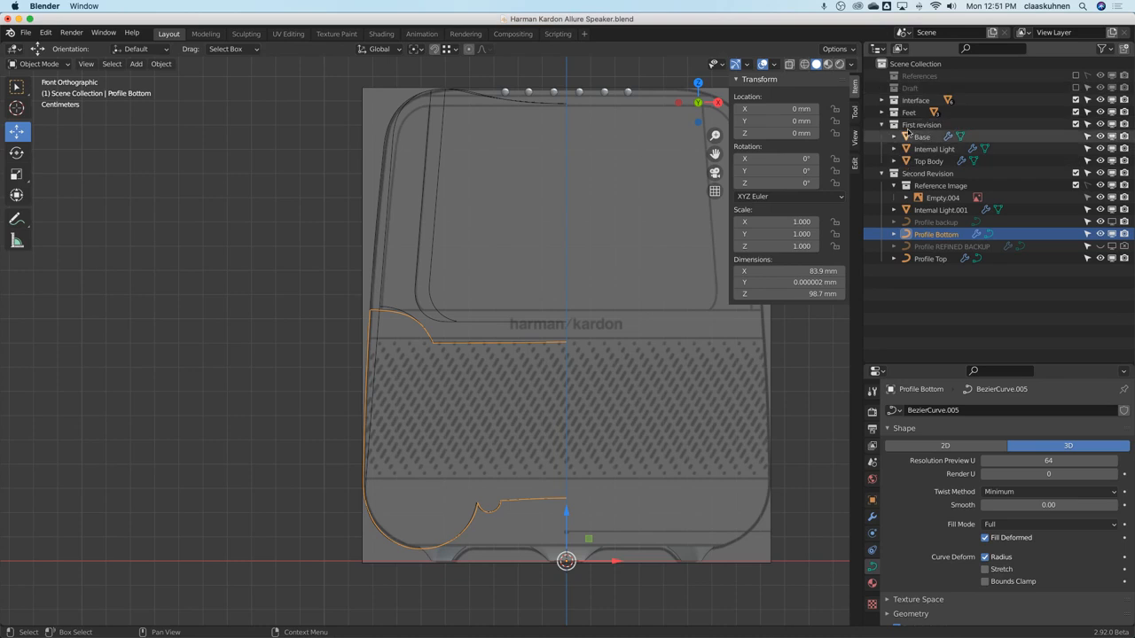
Exclude the First revision collection and view the second-revision profiles in perspective.
click(1076, 124)
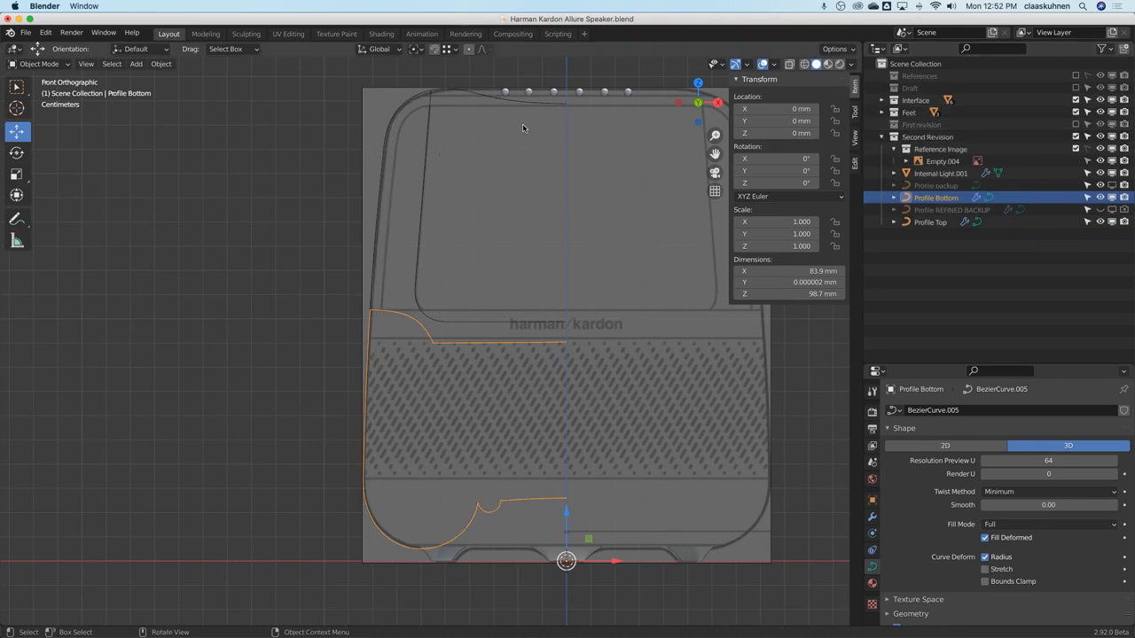
click(426, 132)
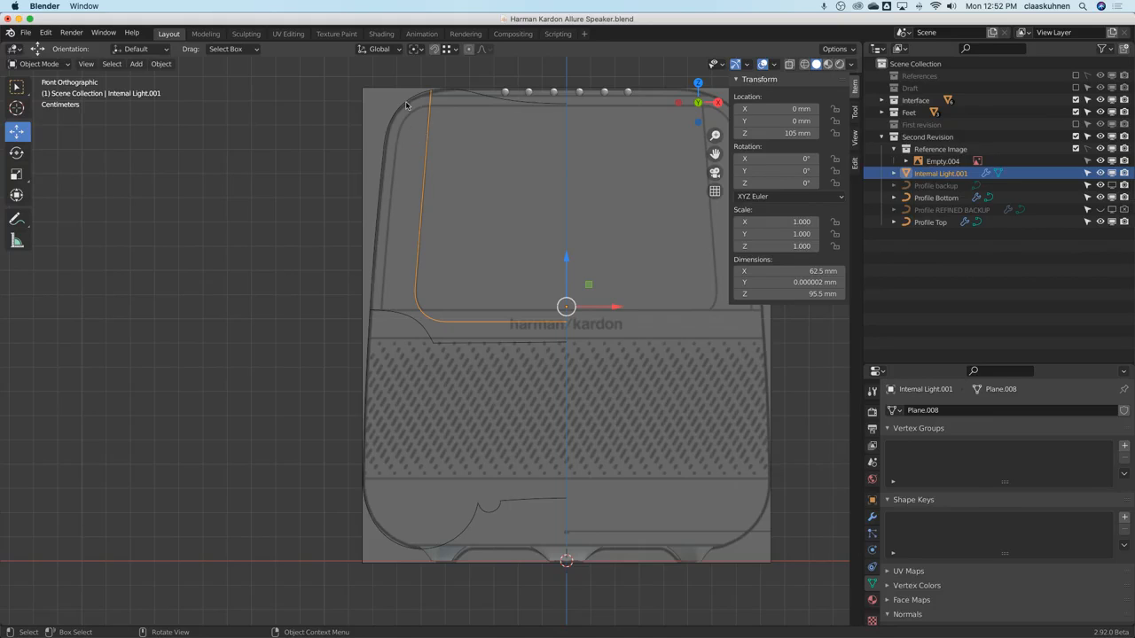
click(406, 105)
scroll(408, 106, down, 3)
middle_drag(408, 107, 442, 175)
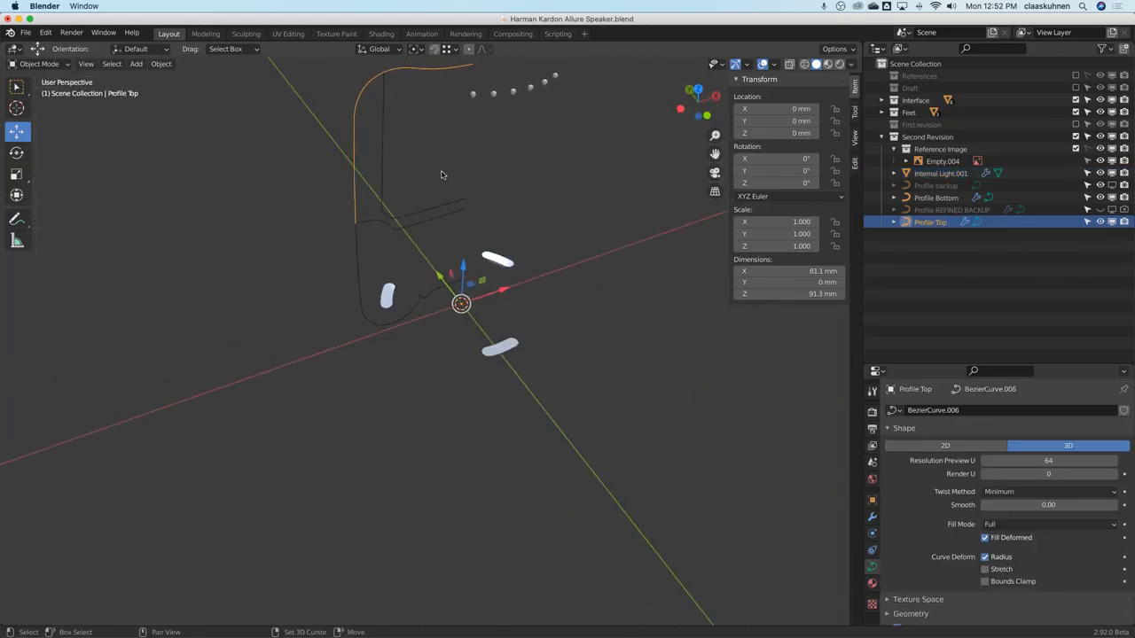
middle_drag(556, 266, 470, 274)
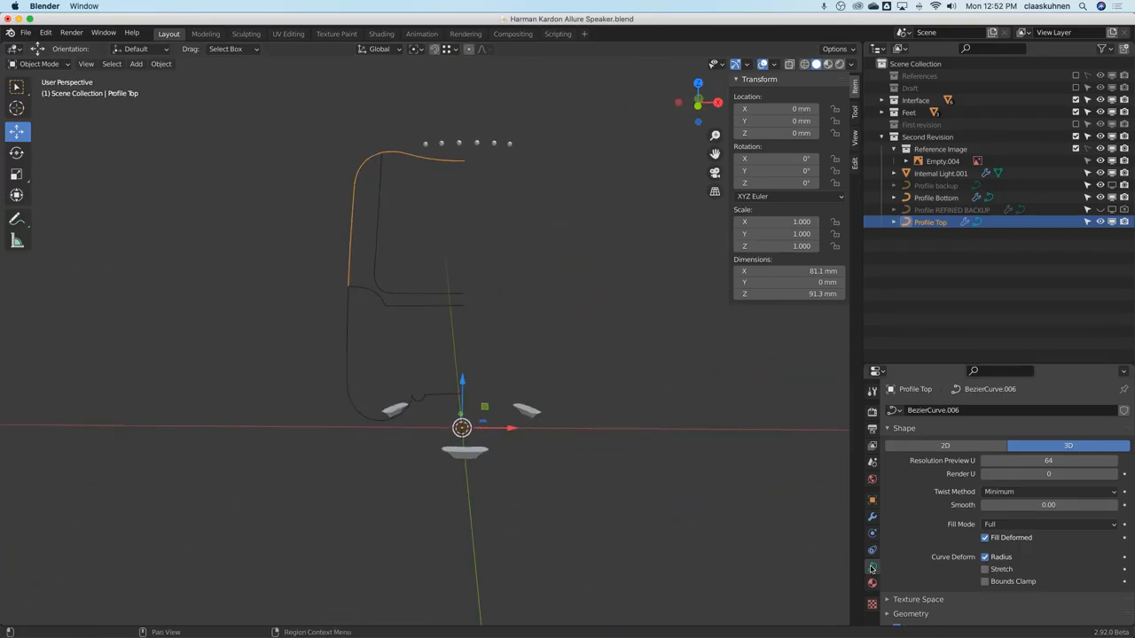
Enable viewport display of the Screw modifier on Profile Bottom.
click(378, 263)
click(364, 290)
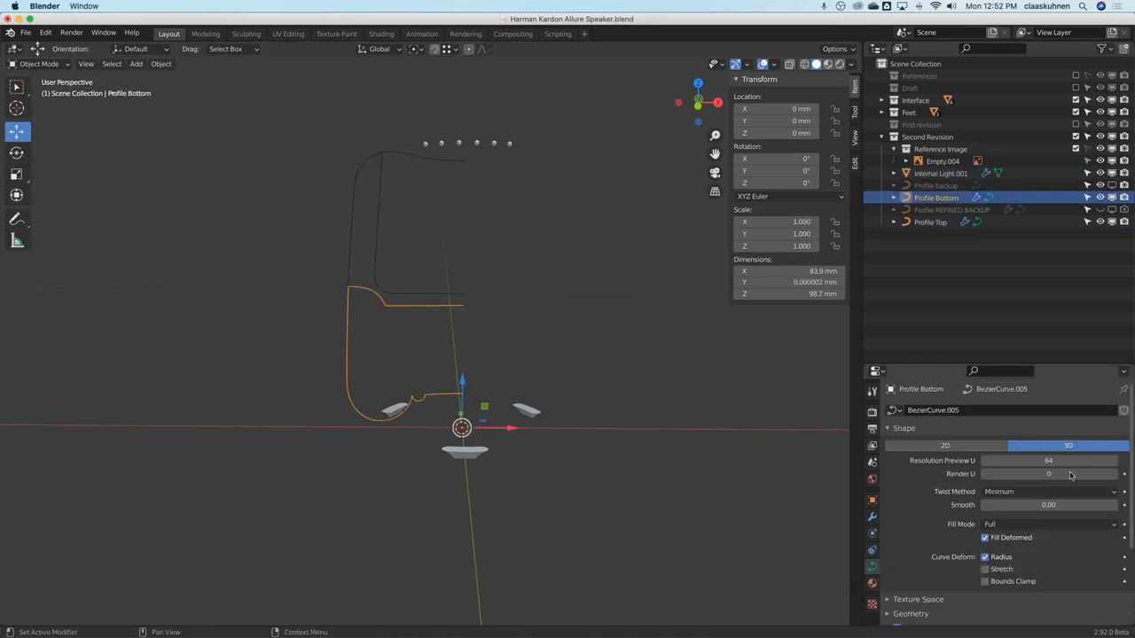
click(871, 516)
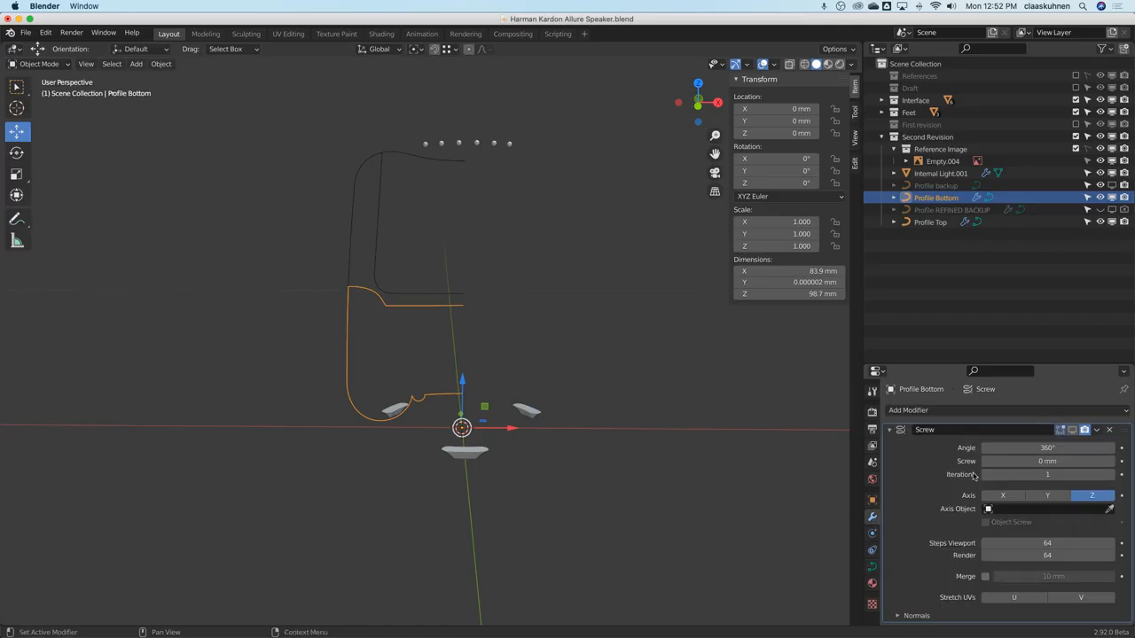
click(1072, 430)
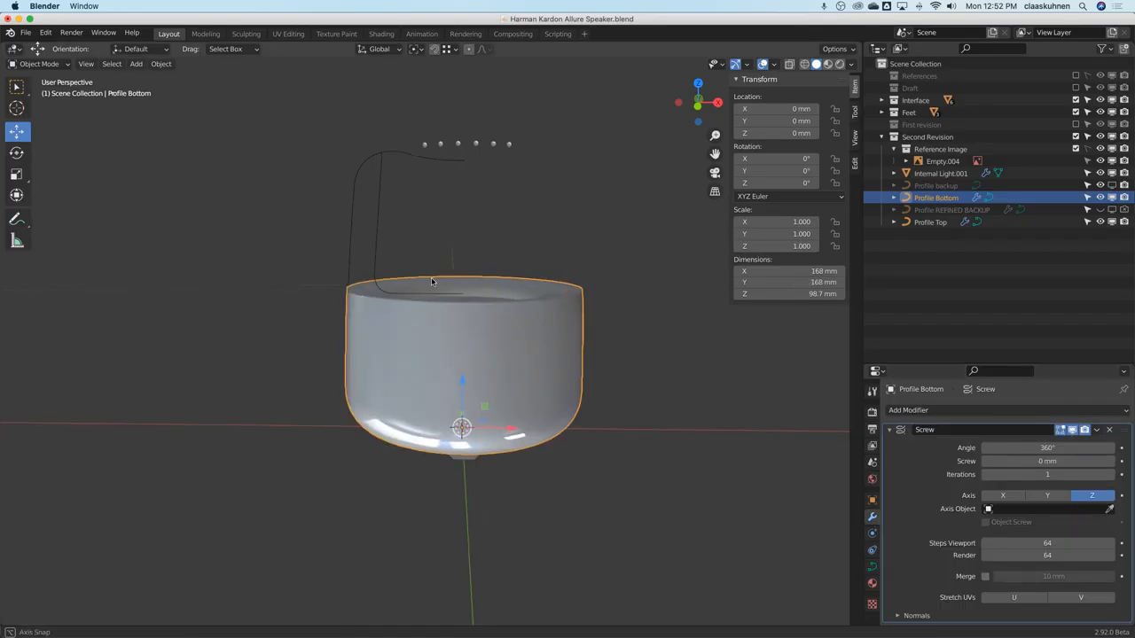
Show Internal Light.001's Screw modifier in the viewport and set its render steps to 64.
click(380, 199)
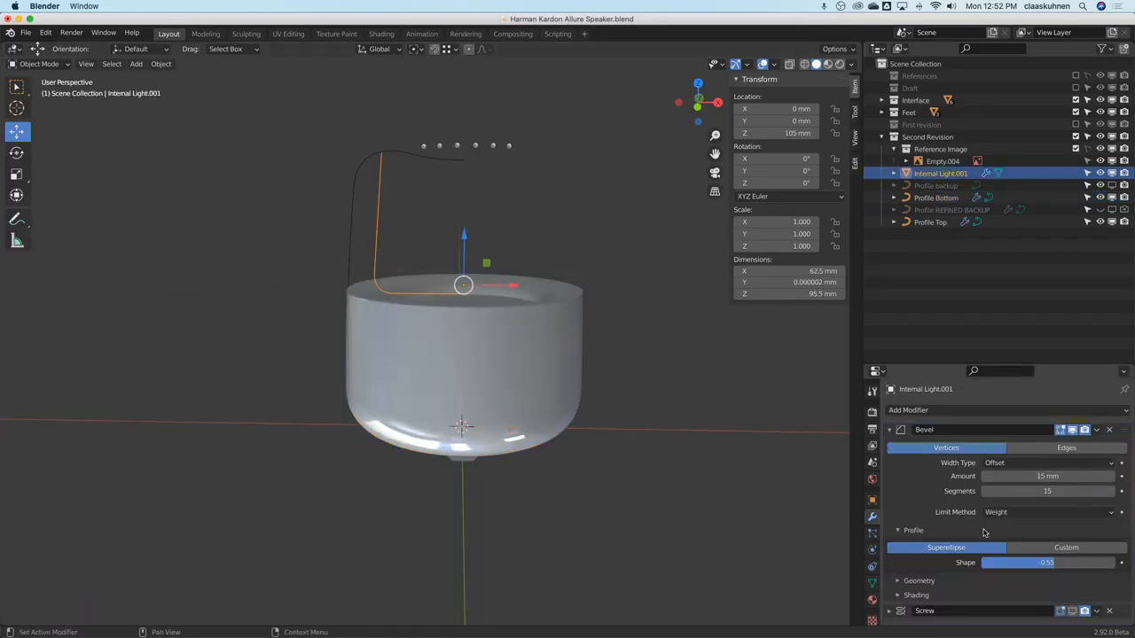
click(888, 430)
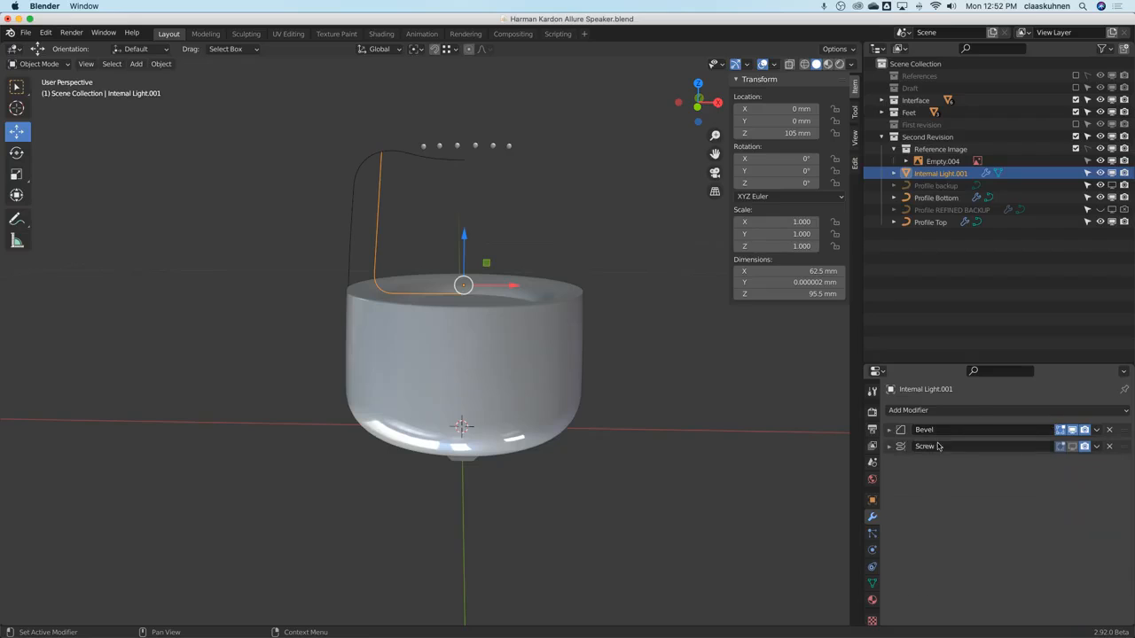
click(1072, 446)
click(889, 446)
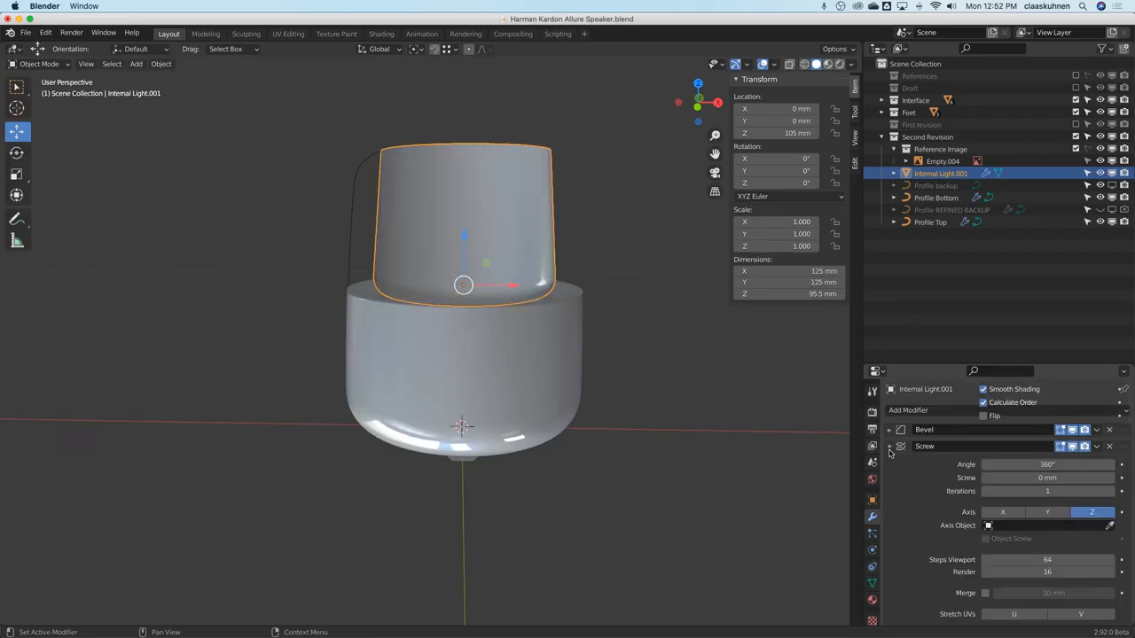
click(1055, 572)
text(64)
key(Return)
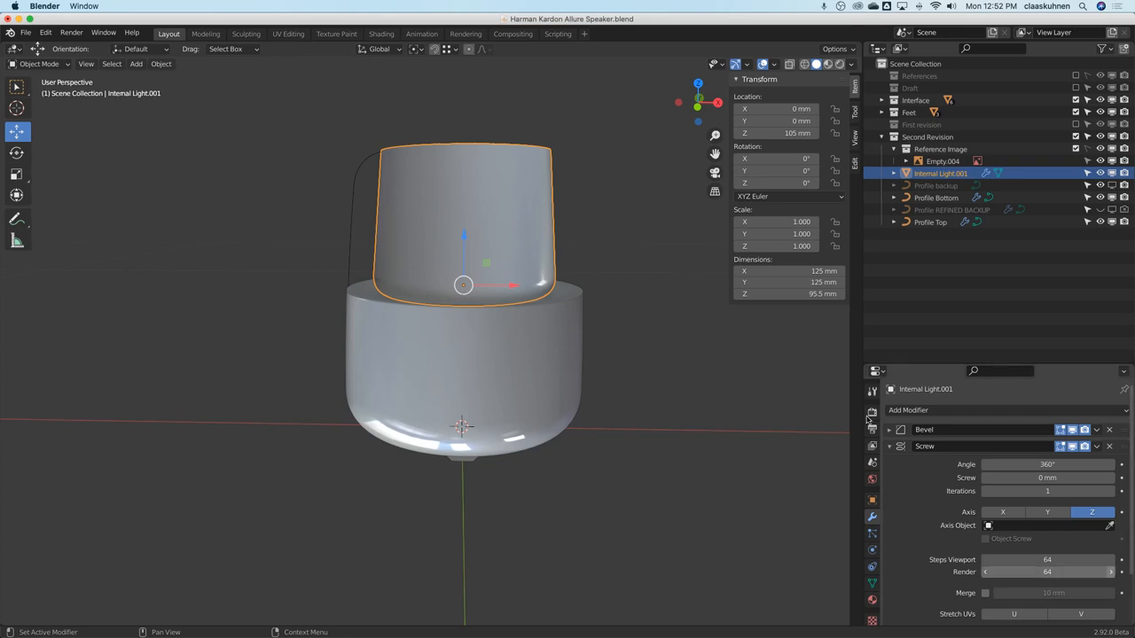
click(389, 340)
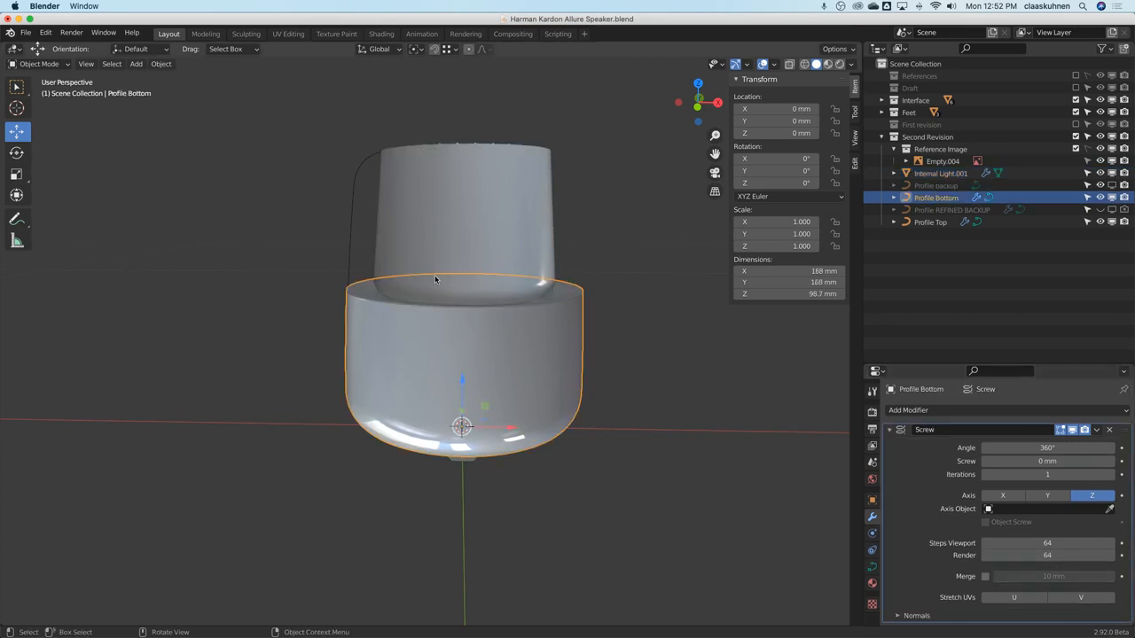
Enable viewport display of the Screw modifier on Profile Top, deselect everything and switch to the front orthographic view.
click(361, 179)
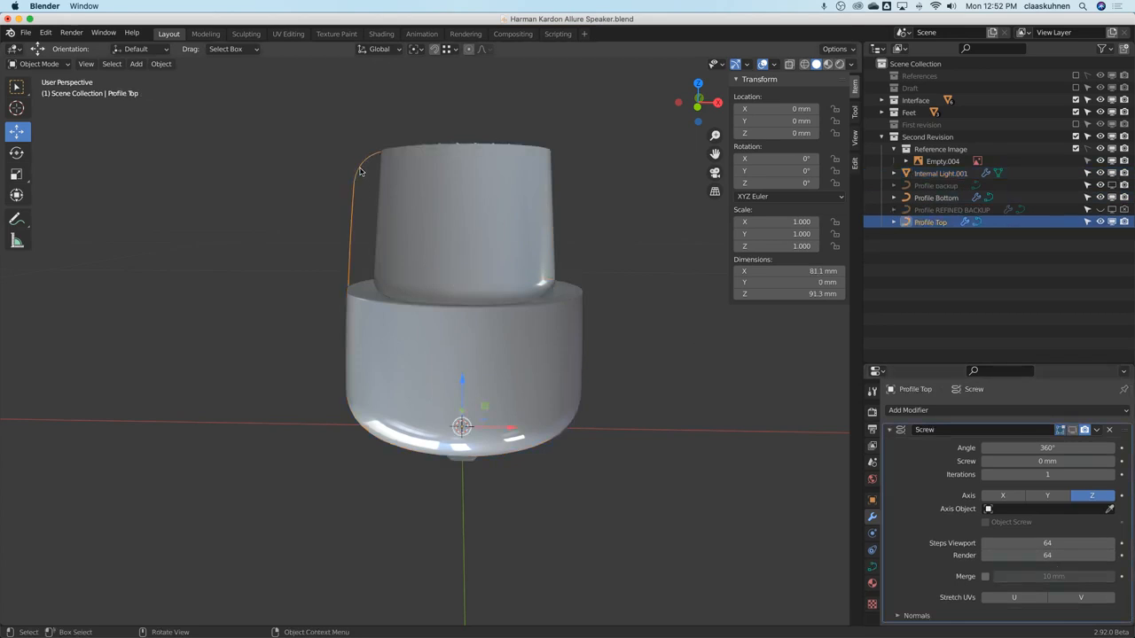
click(1071, 430)
middle_drag(498, 348, 491, 279)
key(a)
key(alt+a)
key(KP_5)
key(KP_1)
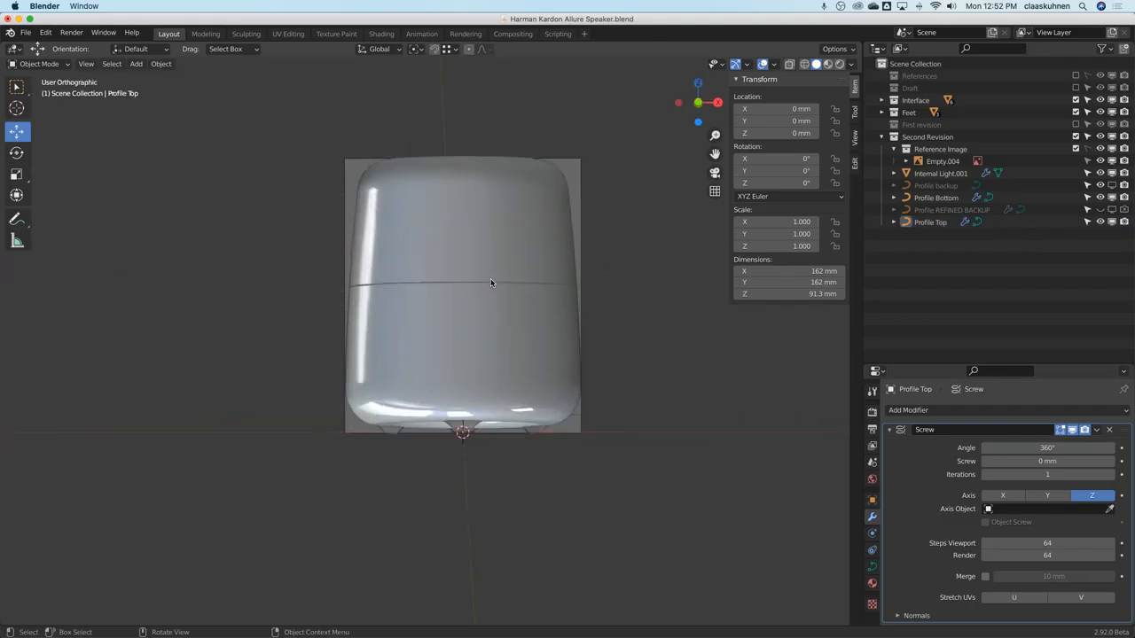
Examine the seam between the top and bottom bodies up close and look through the curve data settings of both profiles.
scroll(444, 269, up, 8)
shift+middle_drag(212, 255, 544, 234)
scroll(483, 314, up, 8)
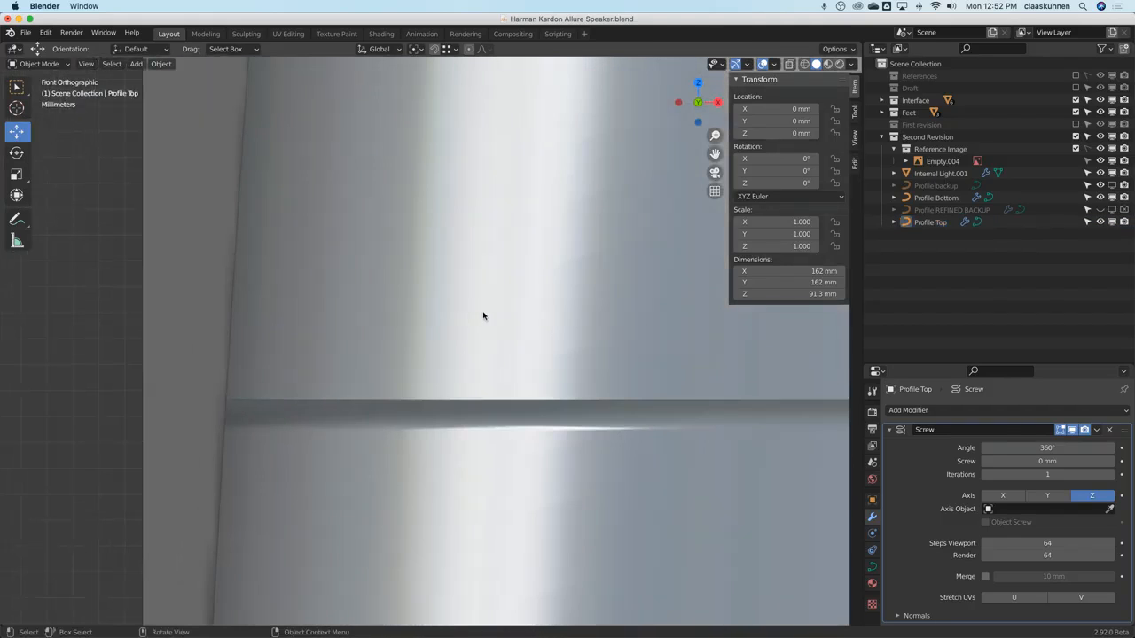
key(shift+z)
key(shift+z)
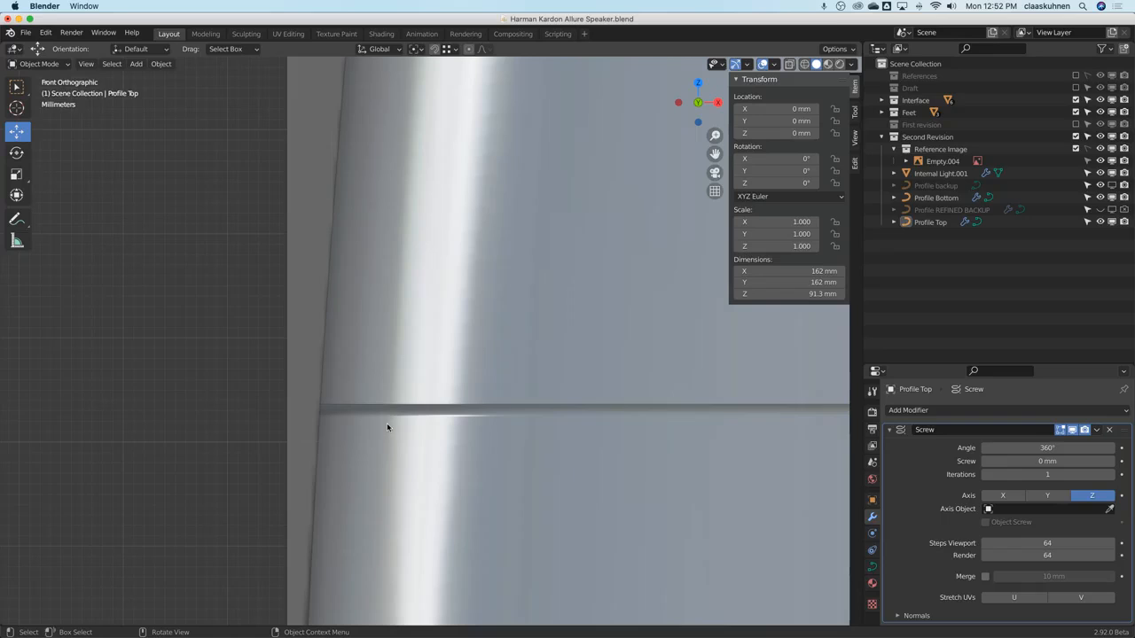
click(504, 411)
click(871, 566)
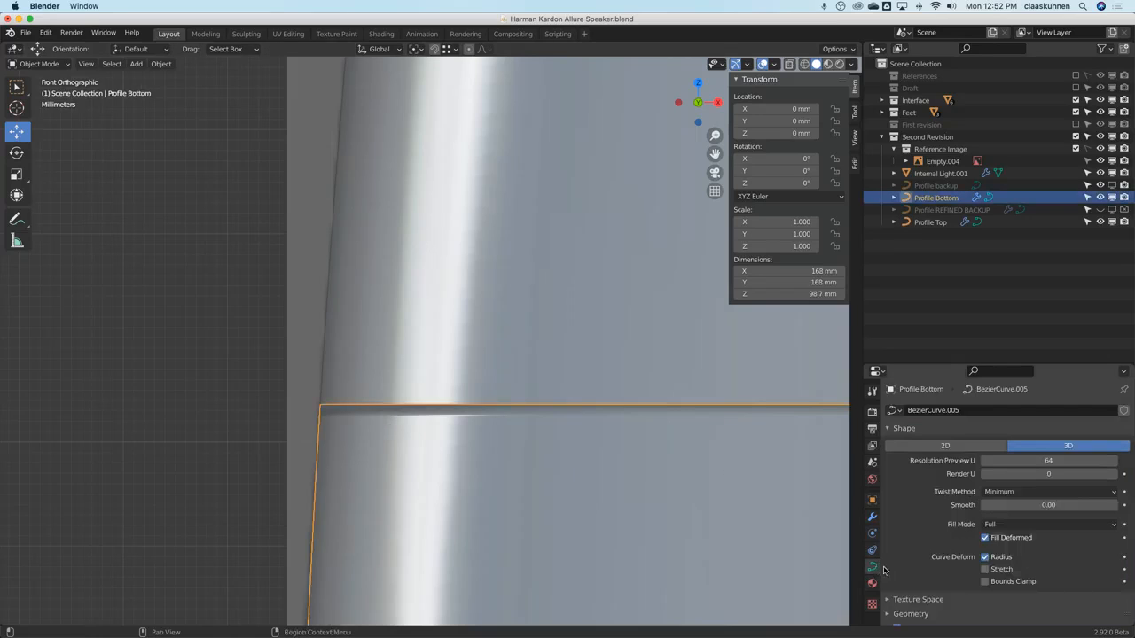
scroll(896, 536, down, 3)
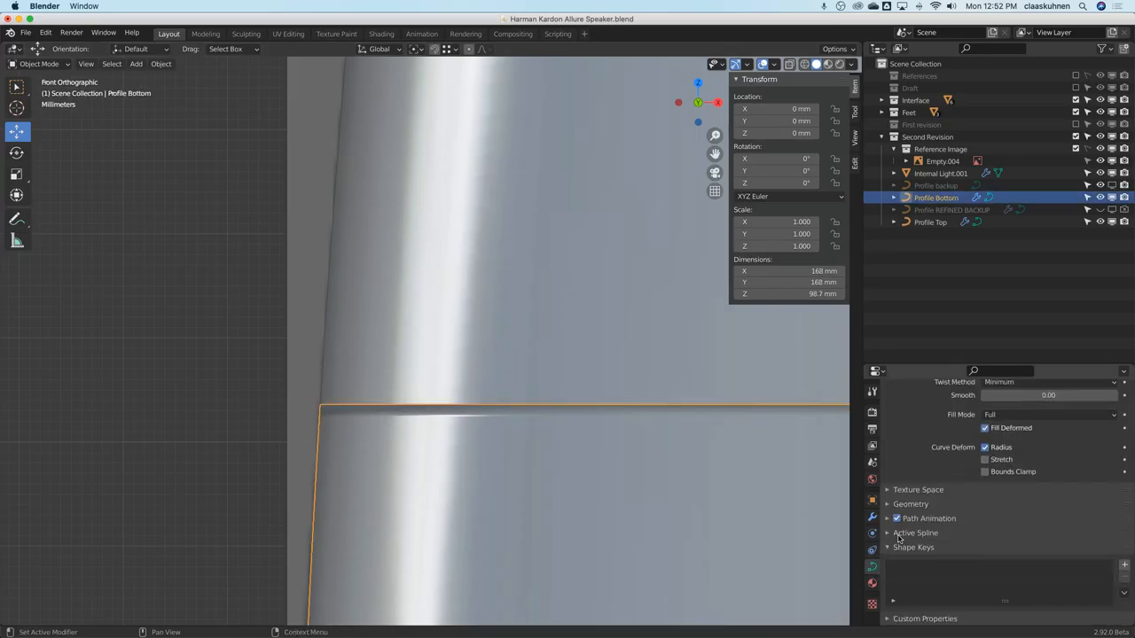
click(888, 550)
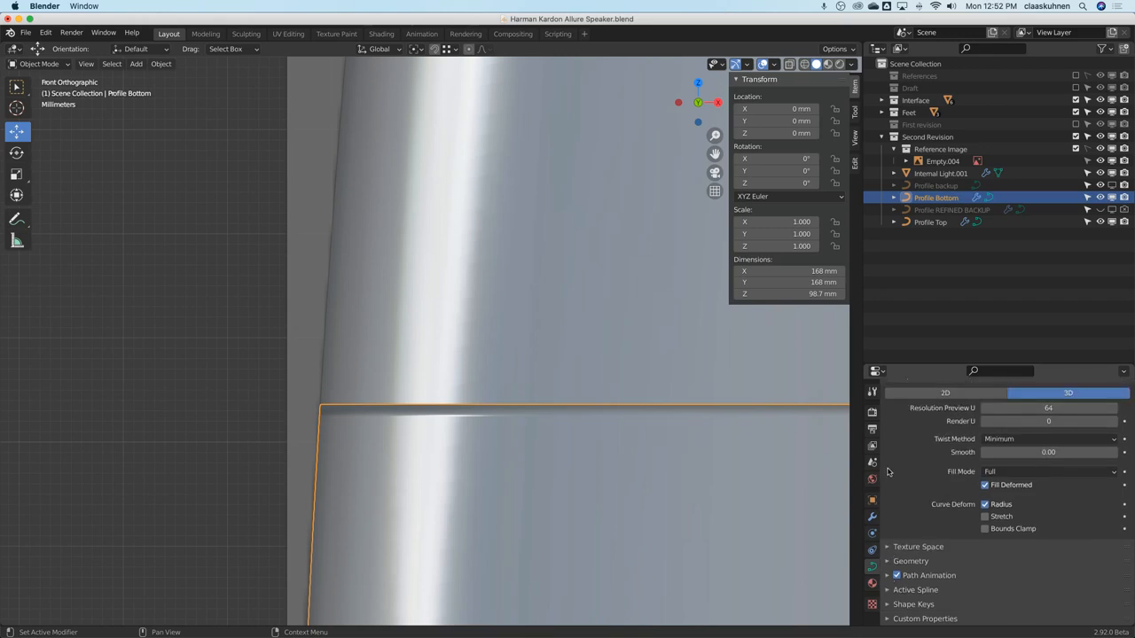
scroll(887, 471, up, 3)
click(889, 431)
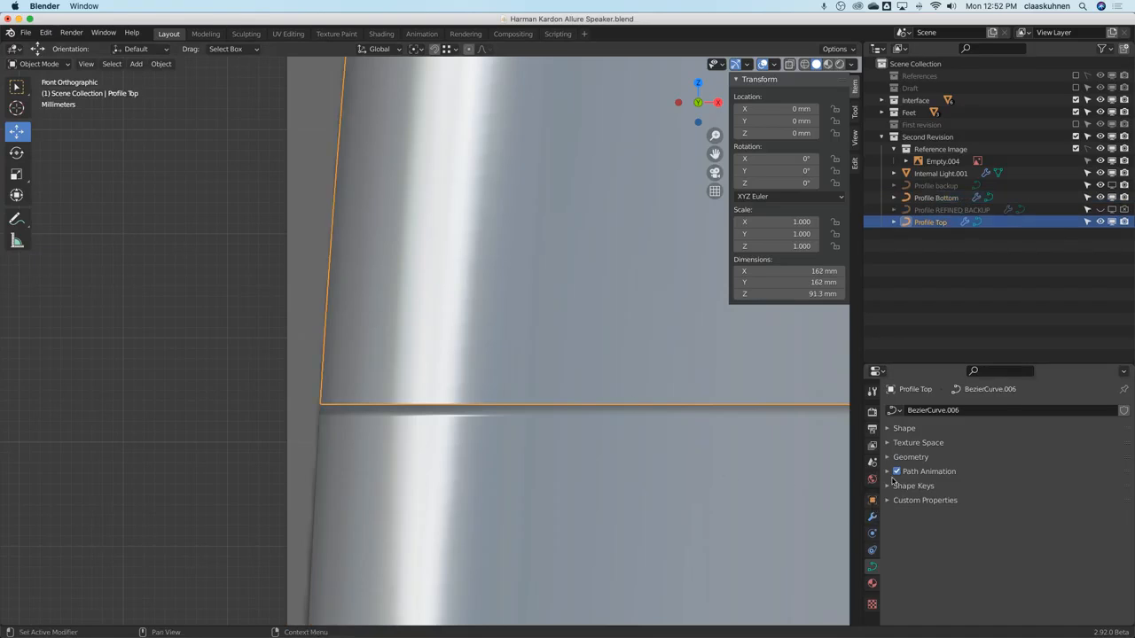
scroll(528, 308, down, 3)
scroll(528, 309, down, 1)
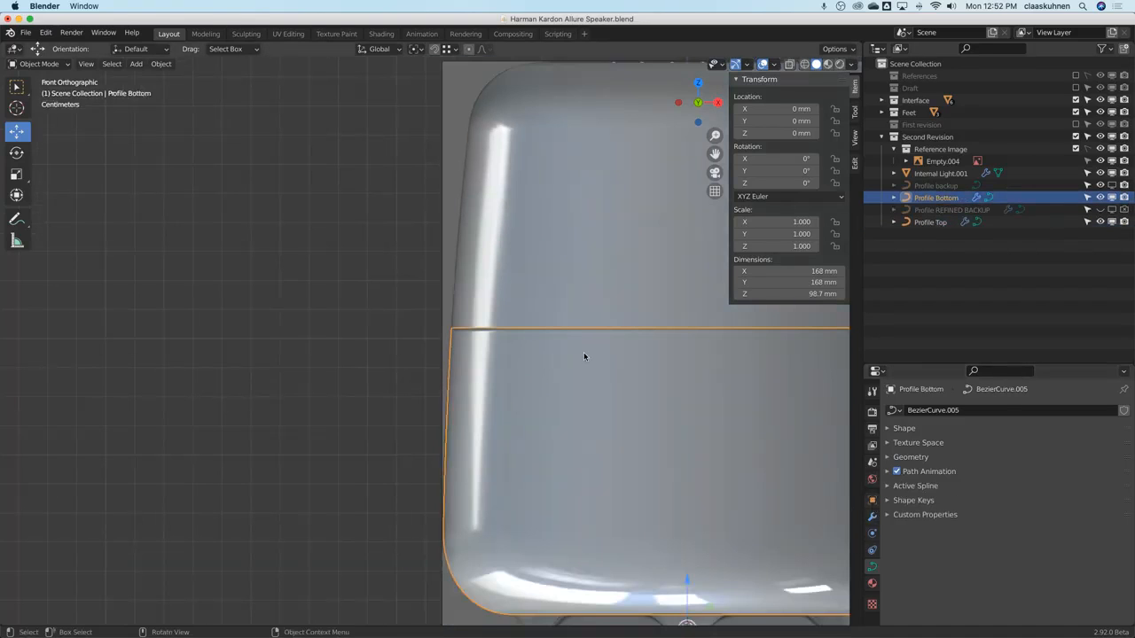
click(873, 516)
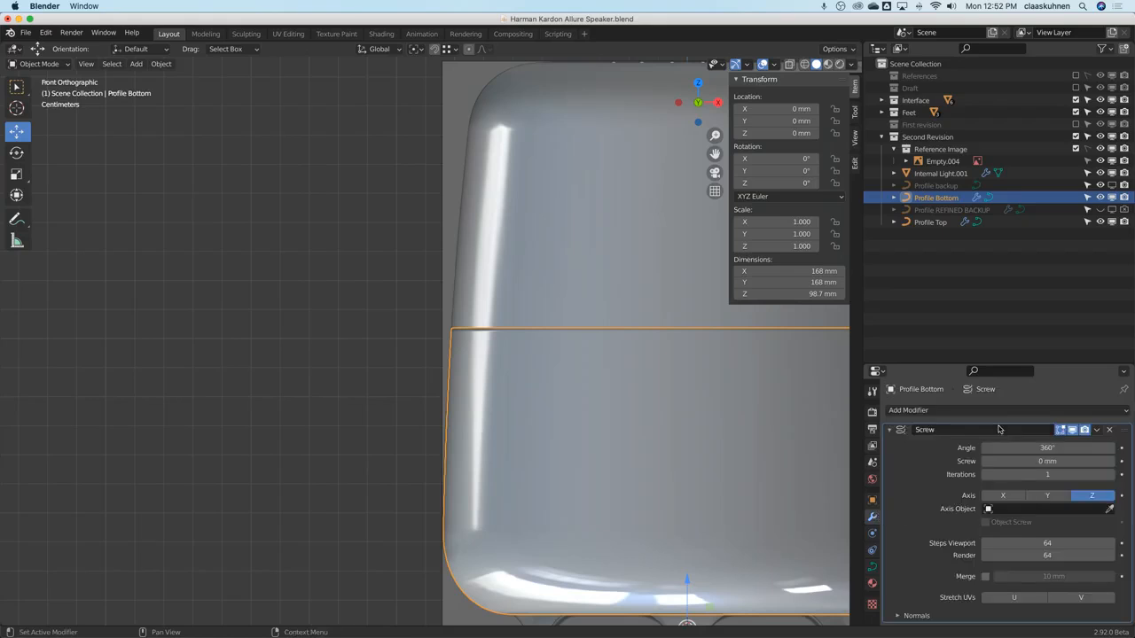
click(975, 410)
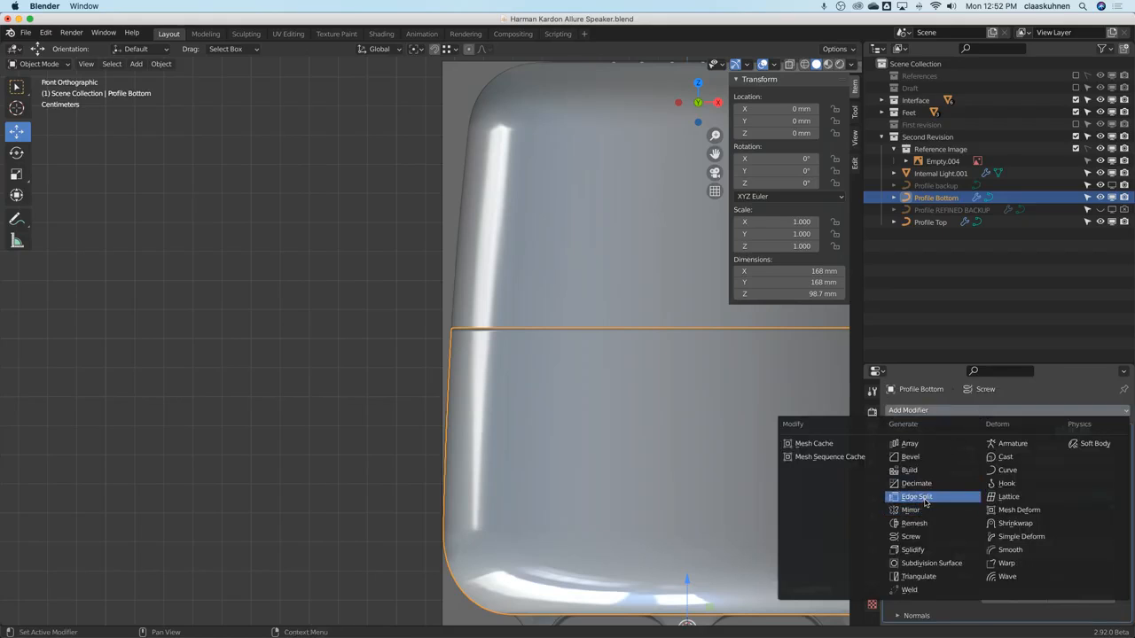
shift+click(608, 292)
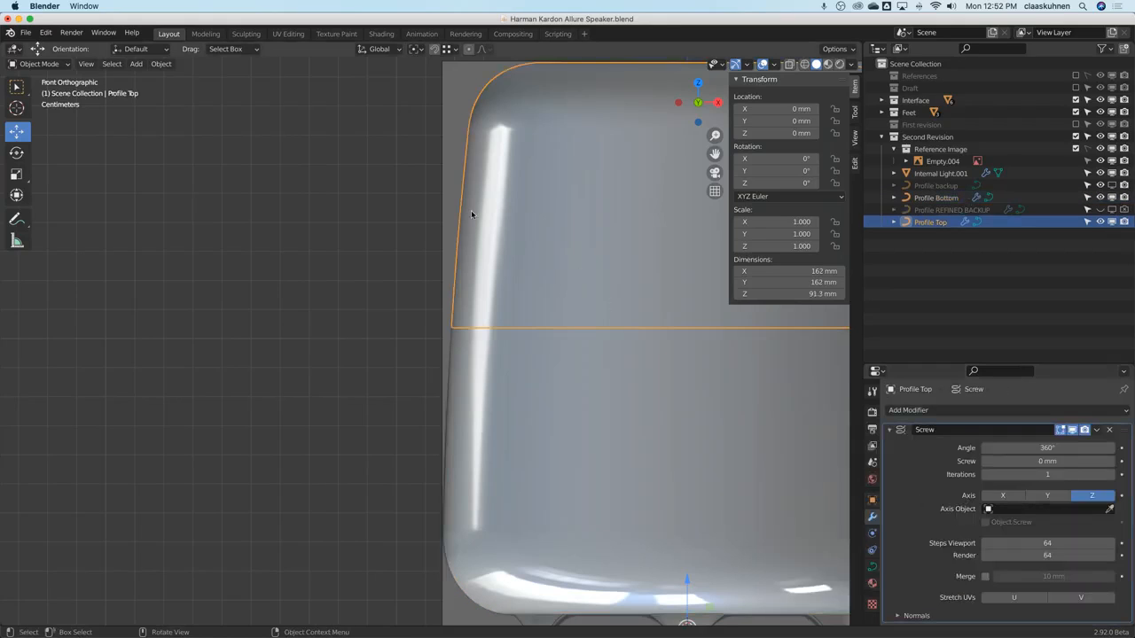
Exclude the Reference Image collection and view the revolved speaker without its backdrop from the front and at an angle.
scroll(479, 212, down, 3)
key(alt+a)
middle_drag(487, 213, 539, 193)
key(KP_1)
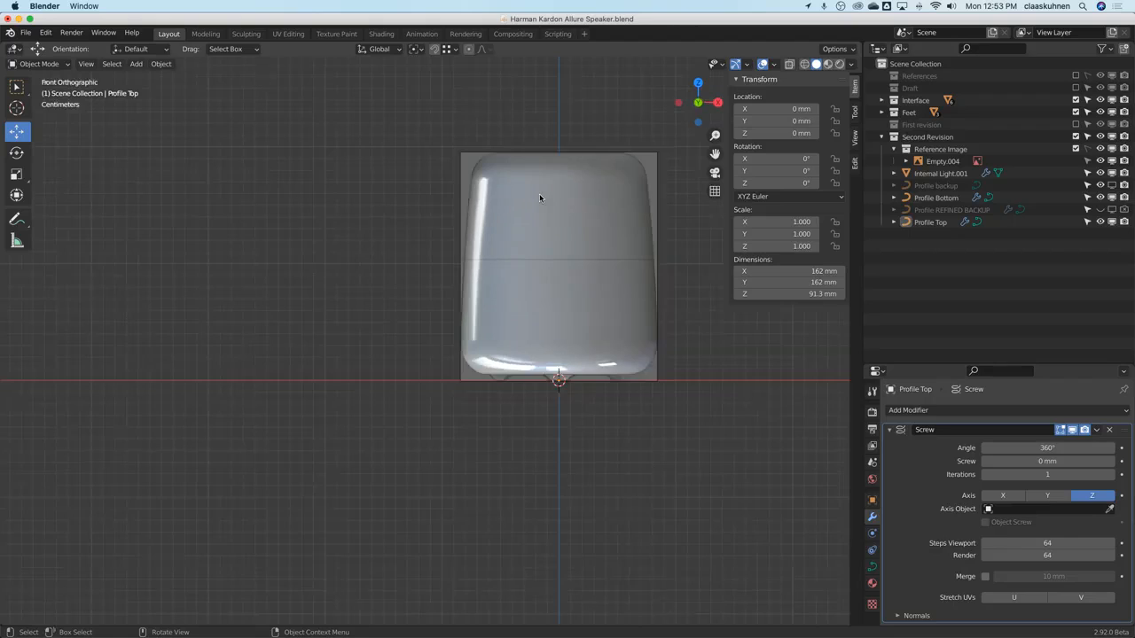
click(1077, 149)
shift+middle_drag(574, 239, 333, 273)
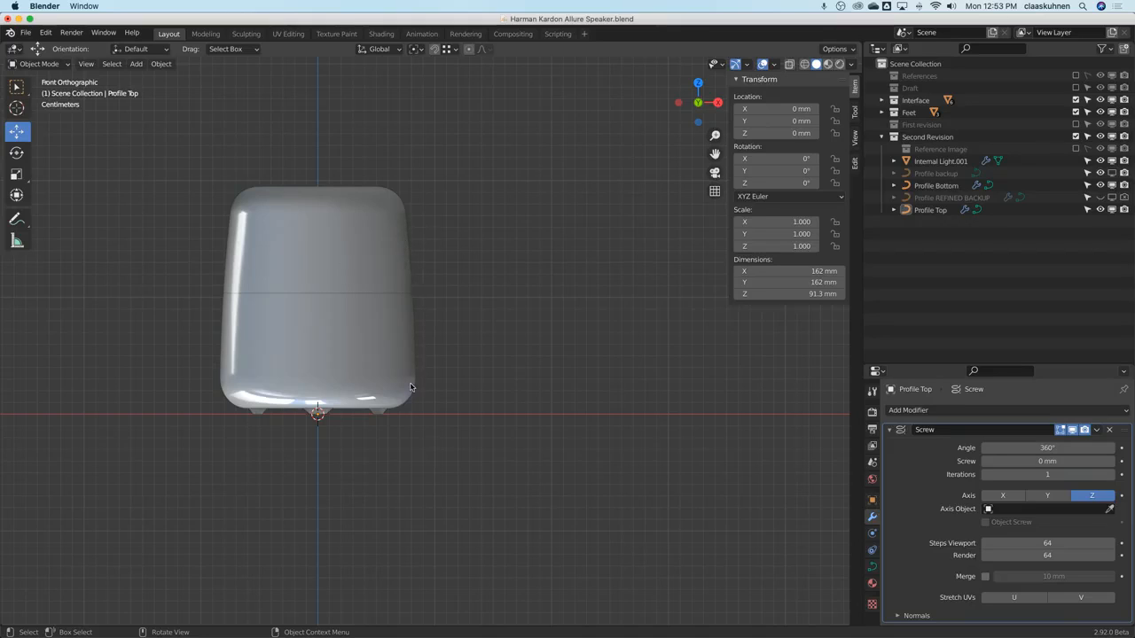
middle_drag(412, 216, 390, 236)
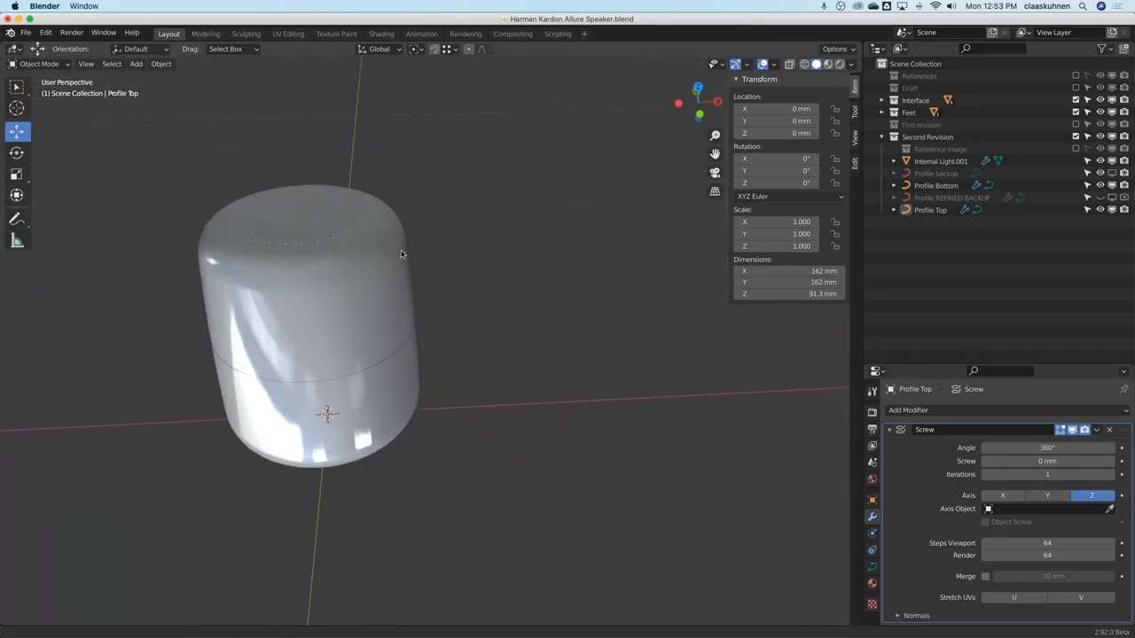
Edit Profile Top in the front wireframe view and turn off viewport display of its Screw modifier.
scroll(390, 235, up, 5)
click(393, 251)
key(Tab)
scroll(393, 251, down, 5)
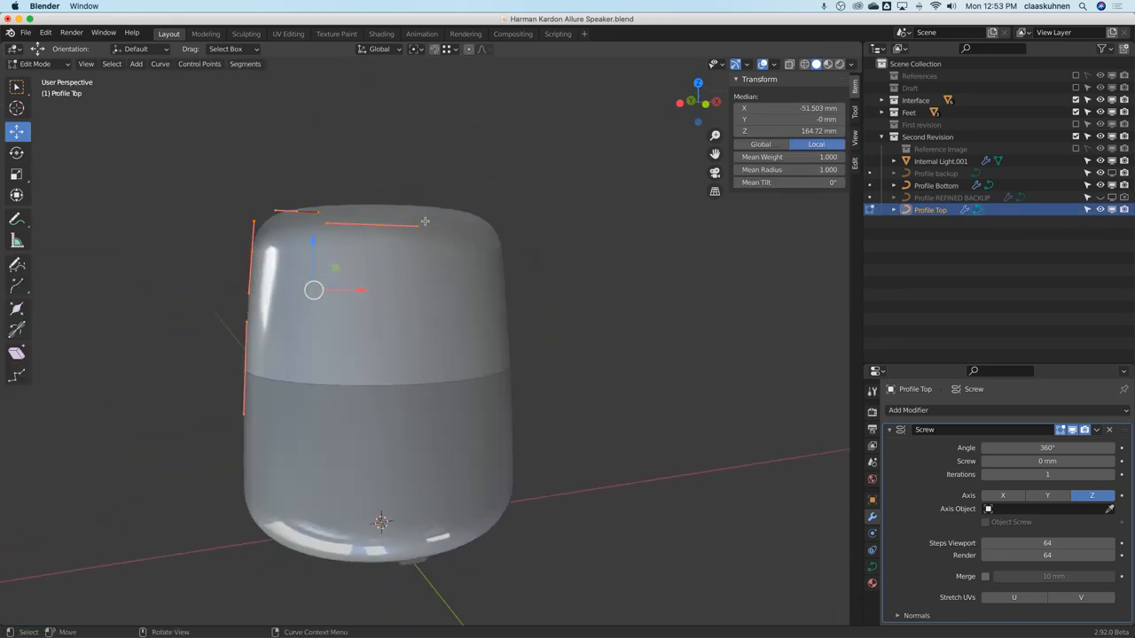
key(shift+z)
key(KP_1)
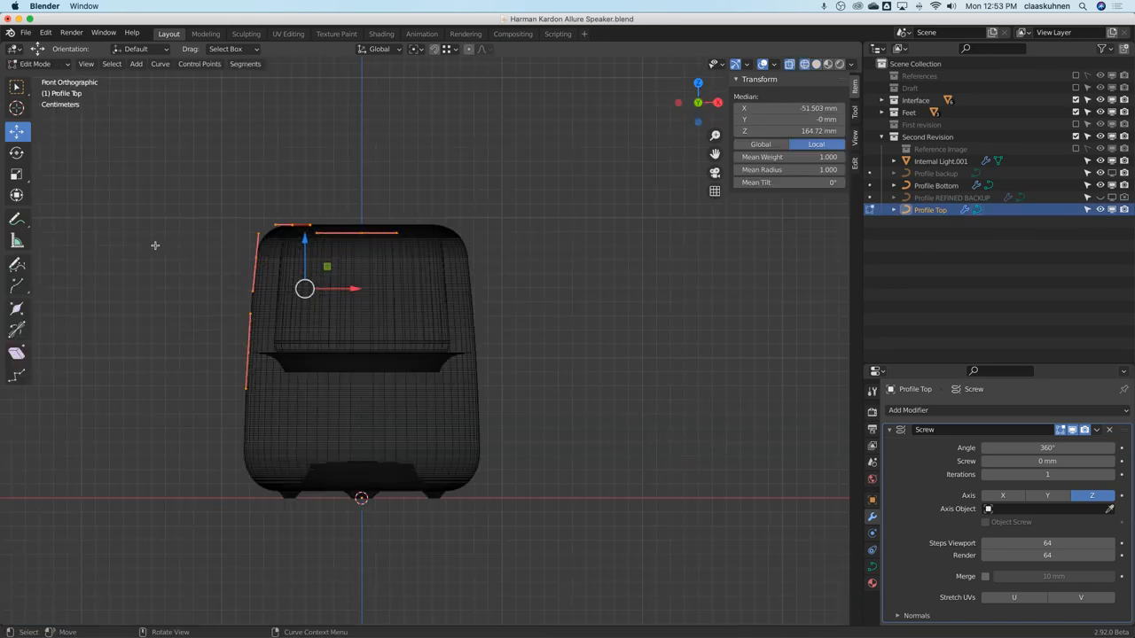
scroll(155, 246, up, 5)
shift+middle_drag(357, 203, 208, 256)
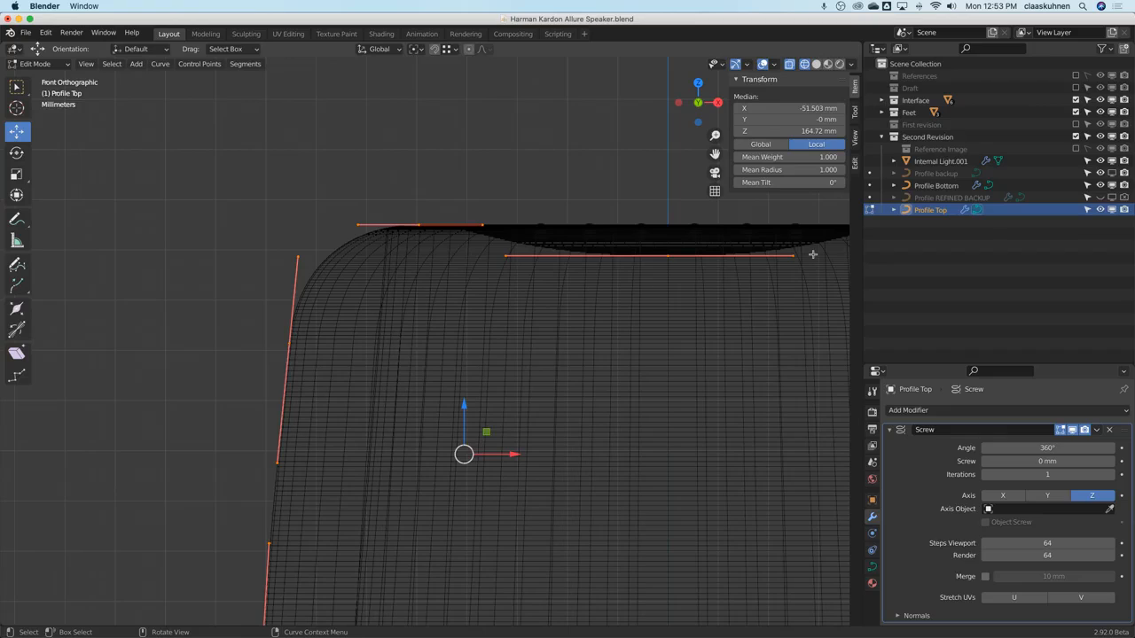
click(1072, 430)
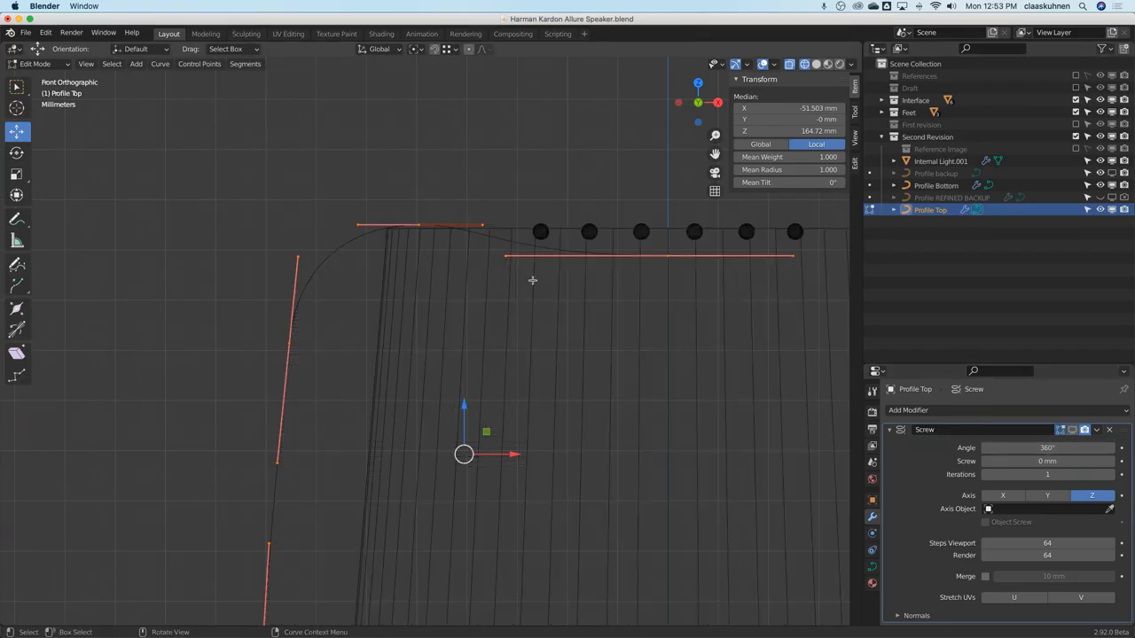
Inspect the control point at the crest of Profile Top's rim and return to Object Mode.
key(Tab)
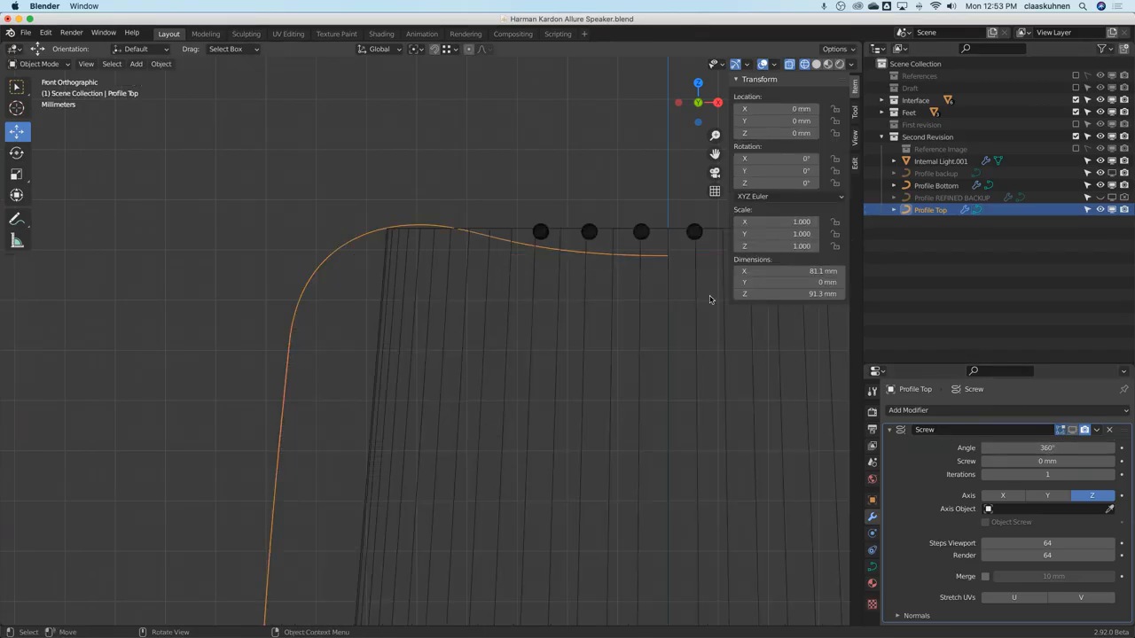
key(Tab)
click(416, 229)
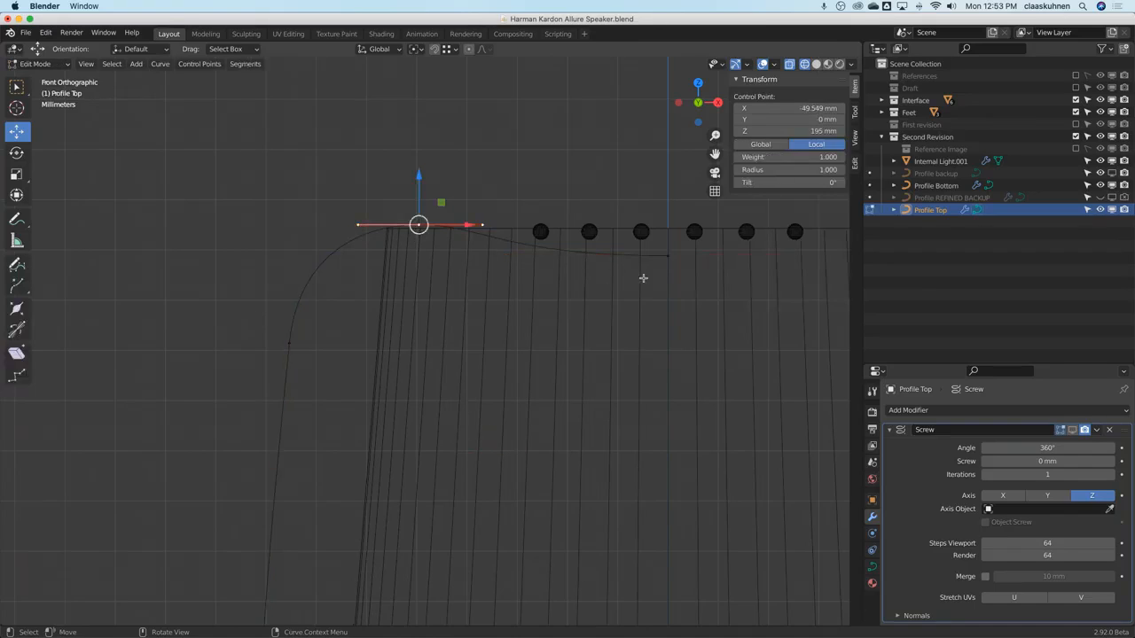
key(Tab)
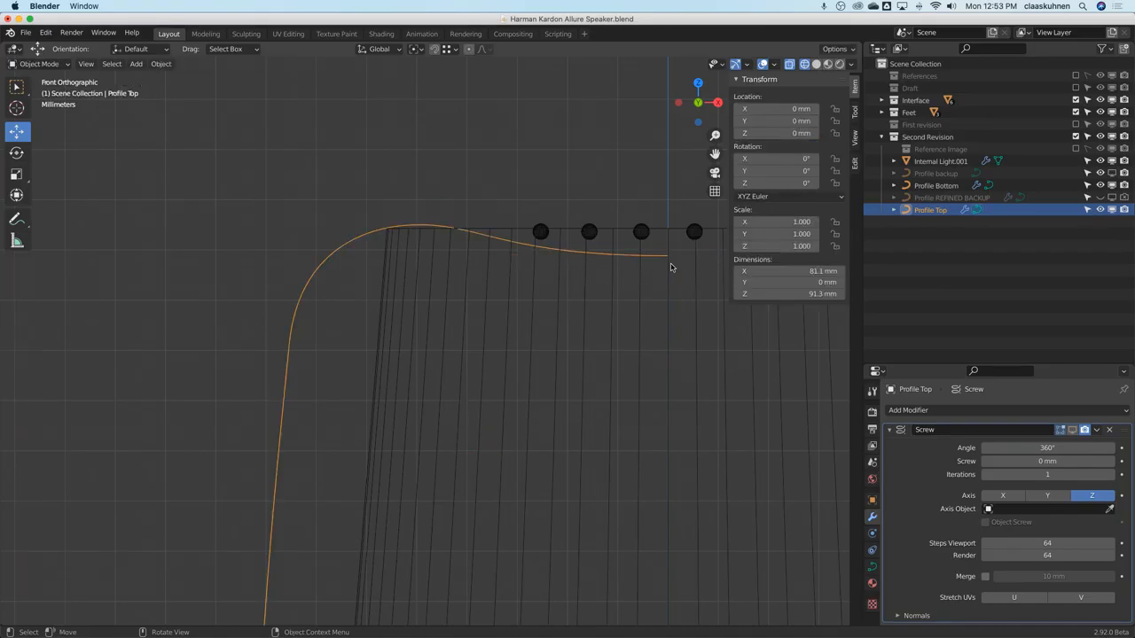
scroll(593, 280, down, 5)
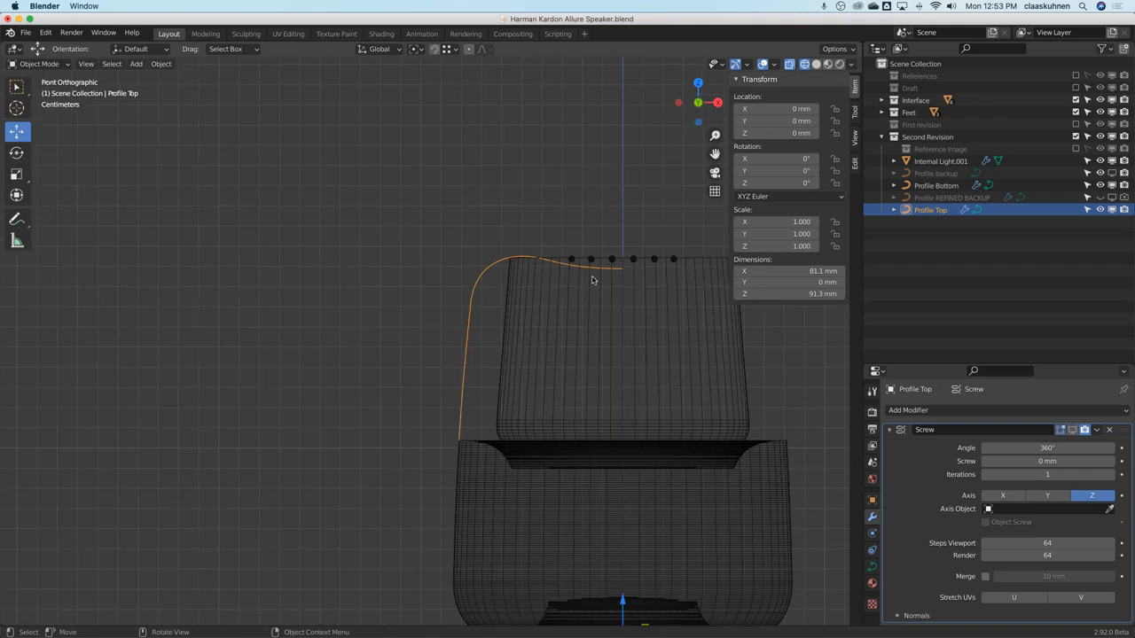